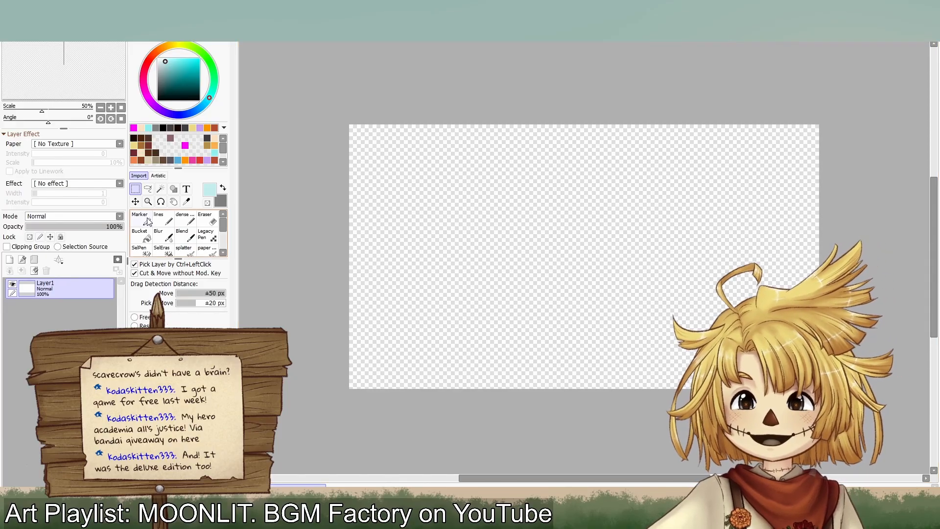
Step: Choose the Marker brush, swap to the grey drawing colour and add a new layer above Layer1
left_click(140, 219)
left_click(223, 187)
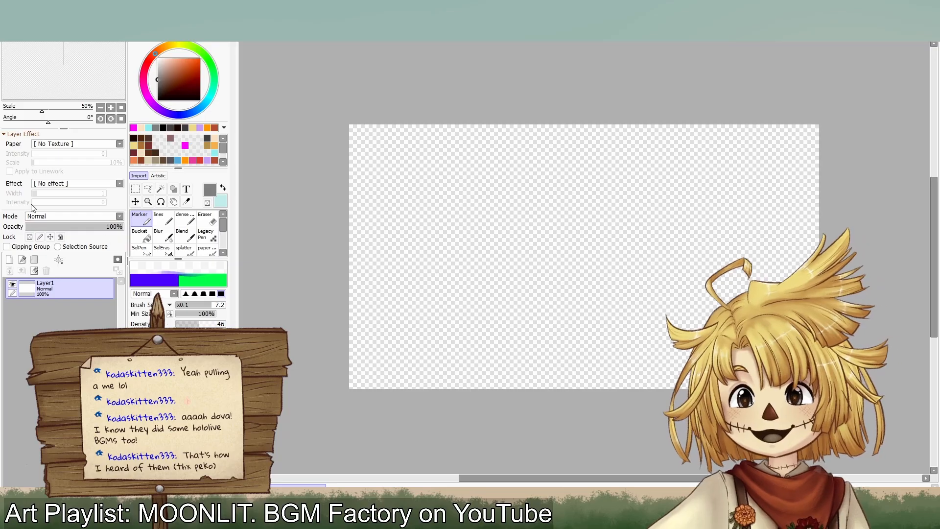
left_click(9, 260)
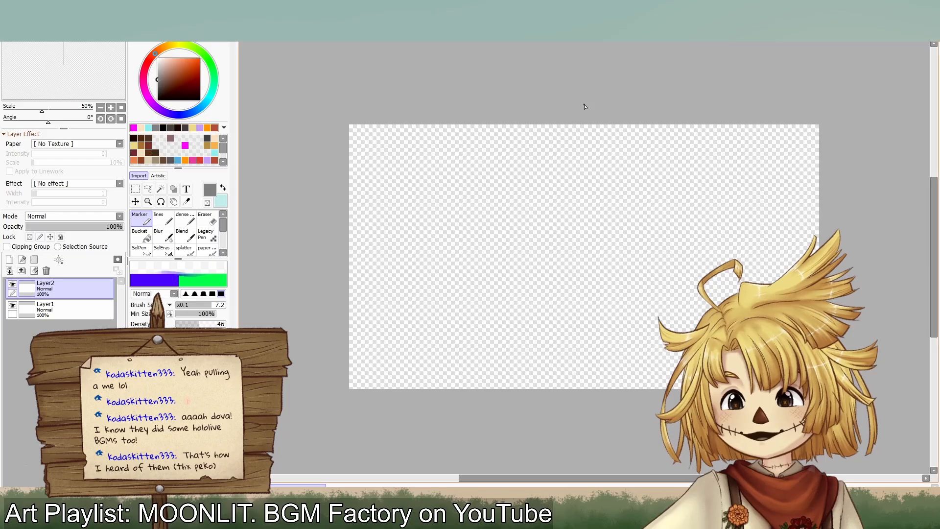
left_click(111, 108)
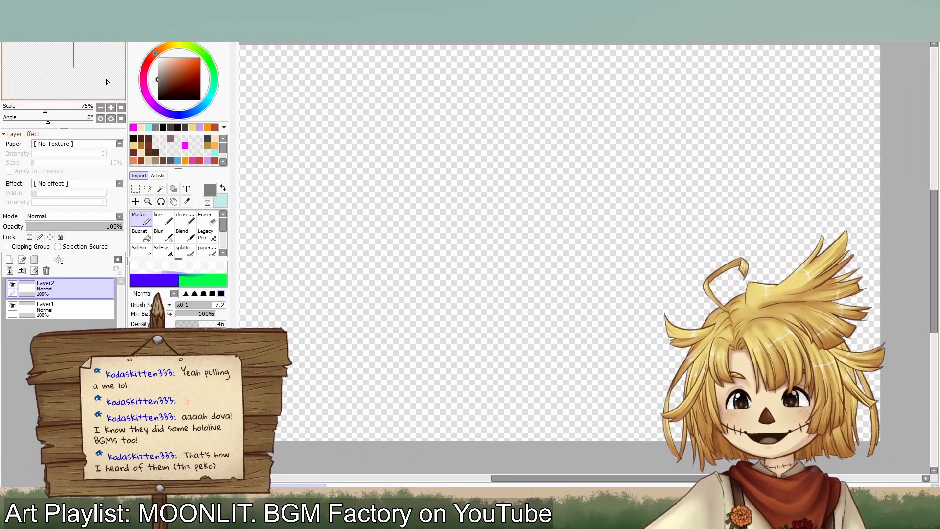
left_click(100, 107)
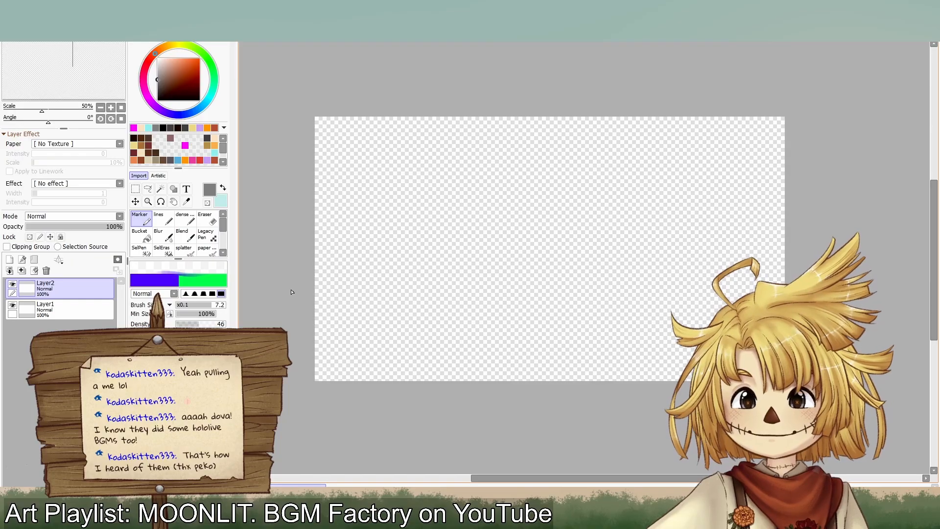
Step: Keep the Marker as the active brush and set its brush size to 8.9
left_click(161, 223)
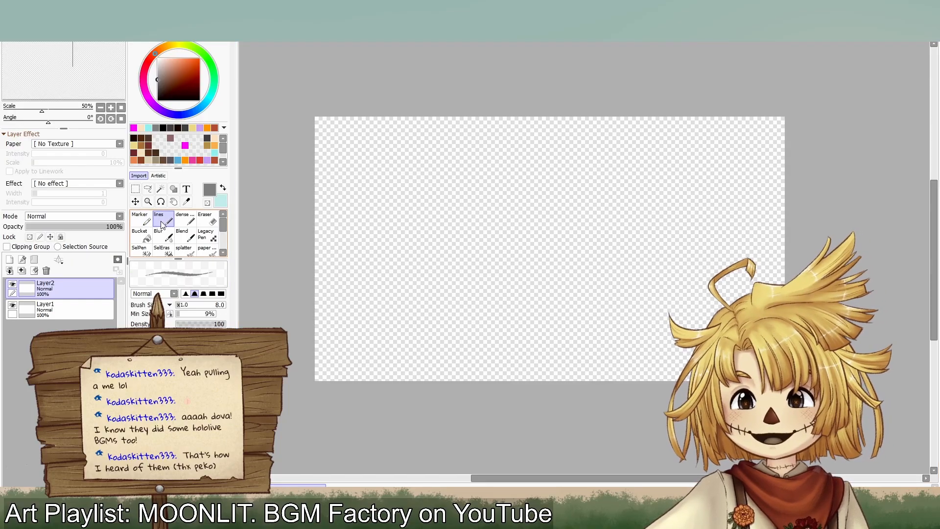
left_click(141, 228)
left_click(162, 221)
left_click(148, 224)
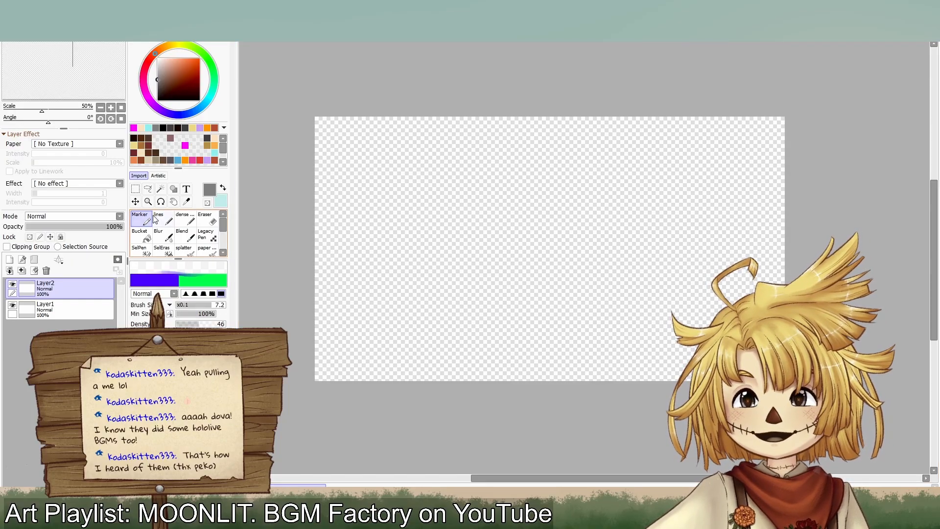
left_click_drag(203, 306, 218, 305)
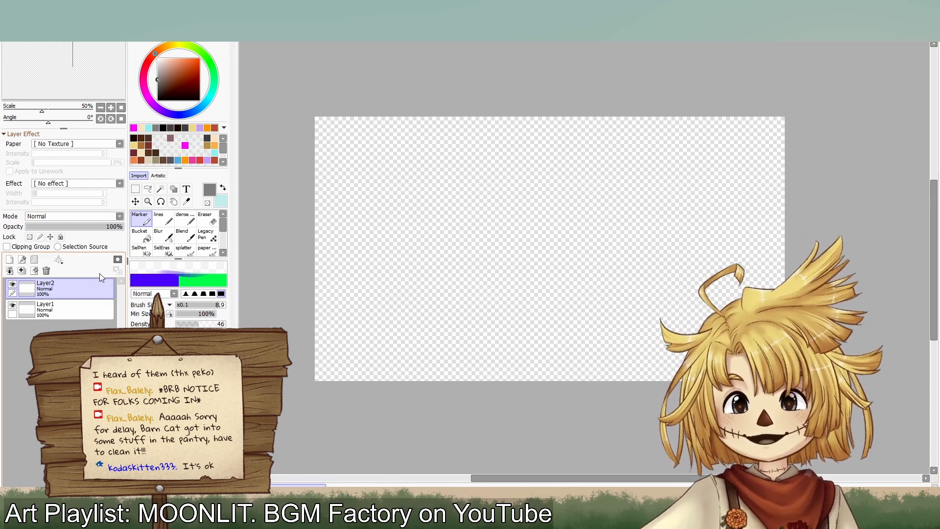
Step: Sketch a round head on the canvas's left half with a vertical and a horizontal face guideline
mouse_move(421, 244)
left_mouse_down()
mouse_move(384, 254)
mouse_move(419, 267)
mouse_move(441, 250)
mouse_move(426, 255)
mouse_move(402, 222)
mouse_move(430, 259)
left_mouse_up()
key("ctrl+z")
key("ctrl+z")
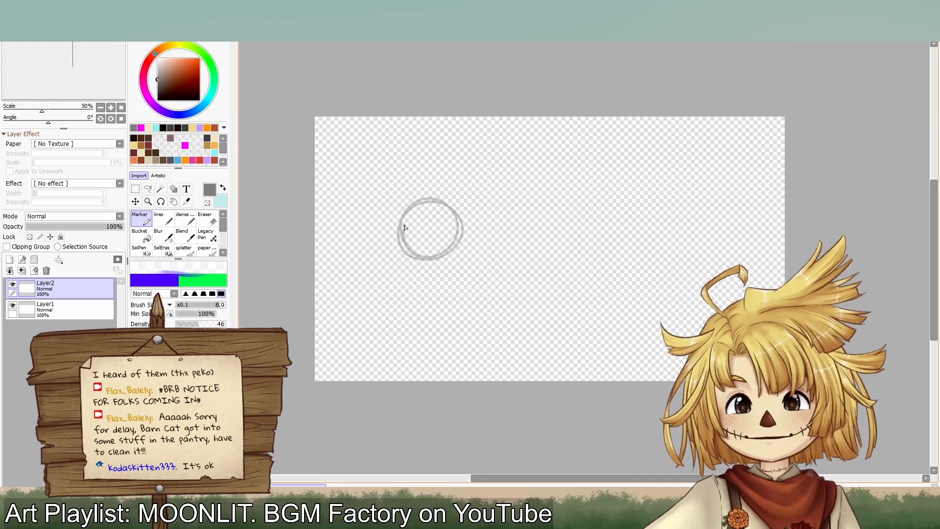
mouse_move(433, 203)
left_mouse_down()
mouse_move(428, 258)
mouse_move(431, 229)
left_mouse_up()
key("ctrl+z")
mouse_move(423, 235)
left_mouse_down()
mouse_move(459, 227)
mouse_move(449, 230)
left_mouse_up()
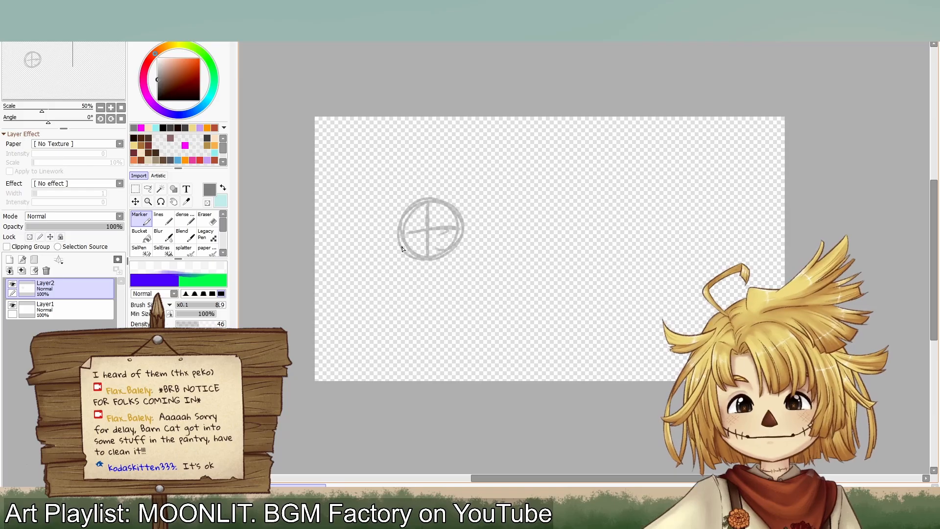
Step: Sketch rough hair around the head, with bangs, side locks, a looped strand on top and a tuft
mouse_move(425, 200)
left_mouse_down()
mouse_move(448, 177)
mouse_move(424, 200)
mouse_move(431, 166)
mouse_move(433, 180)
mouse_move(474, 201)
mouse_move(443, 221)
mouse_move(423, 200)
mouse_move(386, 225)
mouse_move(406, 254)
mouse_move(418, 208)
mouse_move(449, 226)
mouse_move(441, 217)
mouse_move(454, 261)
left_mouse_up()
key("ctrl+z")
left_click_drag(462, 223, 455, 261)
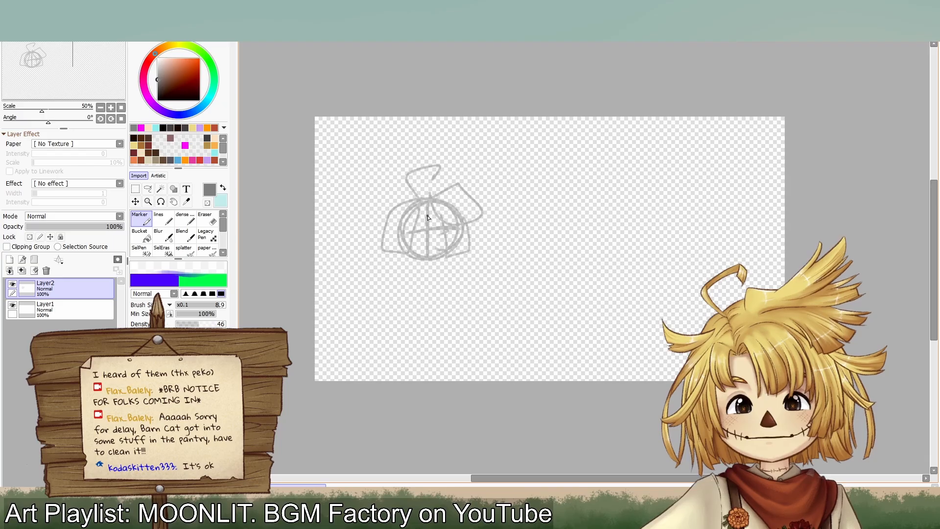
Step: Sketch a stick-figure body with arms and legs below the head, and shift the whole figure slightly right and down
mouse_move(421, 206)
left_mouse_down()
mouse_move(430, 229)
mouse_move(442, 231)
mouse_move(424, 321)
left_mouse_up()
left_click_drag(428, 289, 463, 267)
left_click_drag(394, 257, 420, 284)
mouse_move(427, 316)
left_mouse_down()
mouse_move(444, 339)
mouse_move(402, 347)
left_mouse_up()
left_click(135, 202)
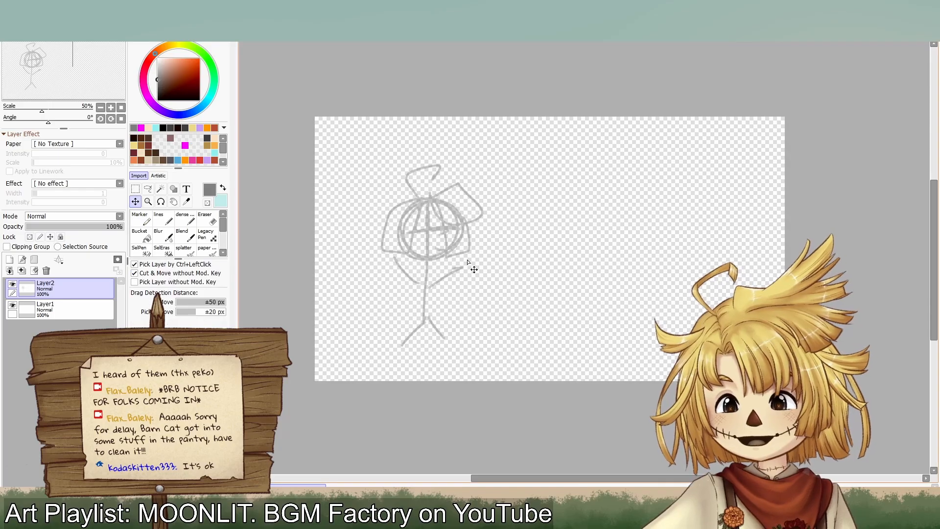
mouse_move(471, 267)
left_mouse_down()
mouse_move(478, 276)
mouse_move(491, 269)
left_mouse_up()
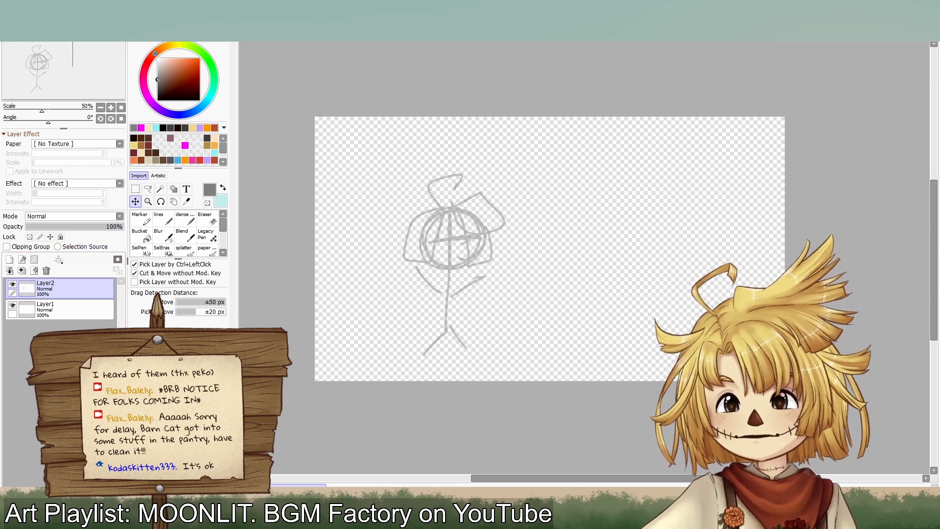
Step: Select the area around the whole stick figure and paste six copies of it in place to darken the lines
left_click(135, 189)
left_click_drag(368, 155, 506, 387)
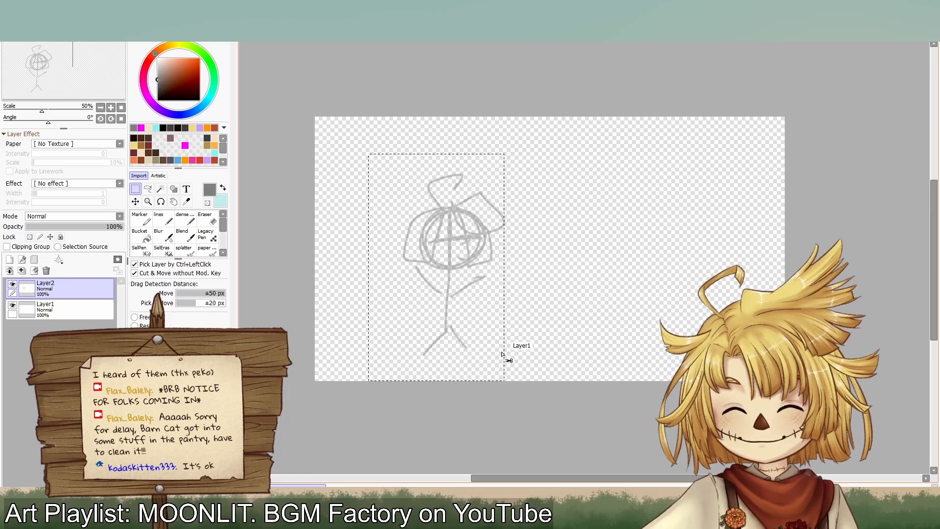
key("ctrl+c")
key("ctrl+v")
key("ctrl+v")
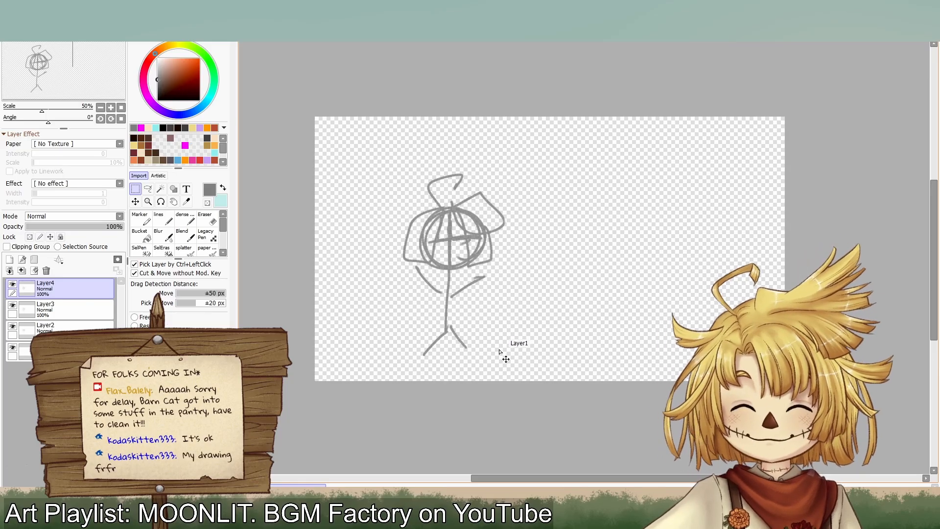
key("ctrl+v")
key("ctrl+v")
key("ctrl+v")
key("ctrl+v")
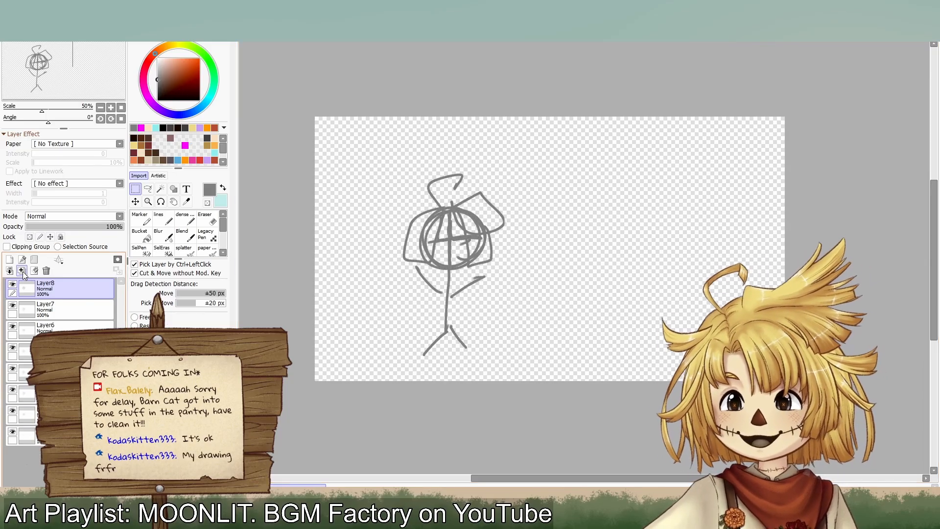
Step: Merge all the pasted figure copies down into Layer2 and check the merged layer by toggling its visibility
left_click(21, 271)
left_click(21, 271)
left_click(21, 271)
left_click(21, 271)
left_click(22, 271)
left_click(21, 271)
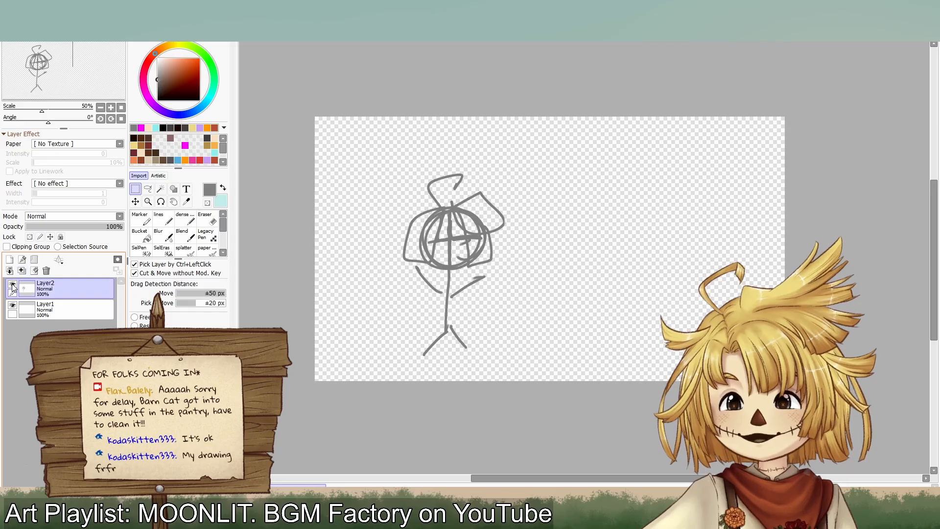
left_click(13, 285)
left_click(12, 285)
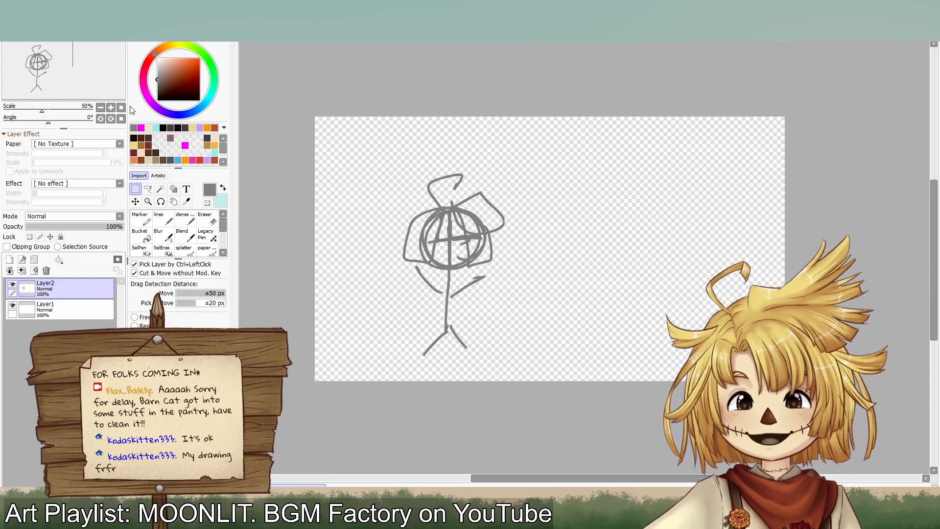
Step: Enlarge the figure on Layer2 until it fills the canvas height and reposition it in the left half
left_click(69, 310)
left_click(51, 293)
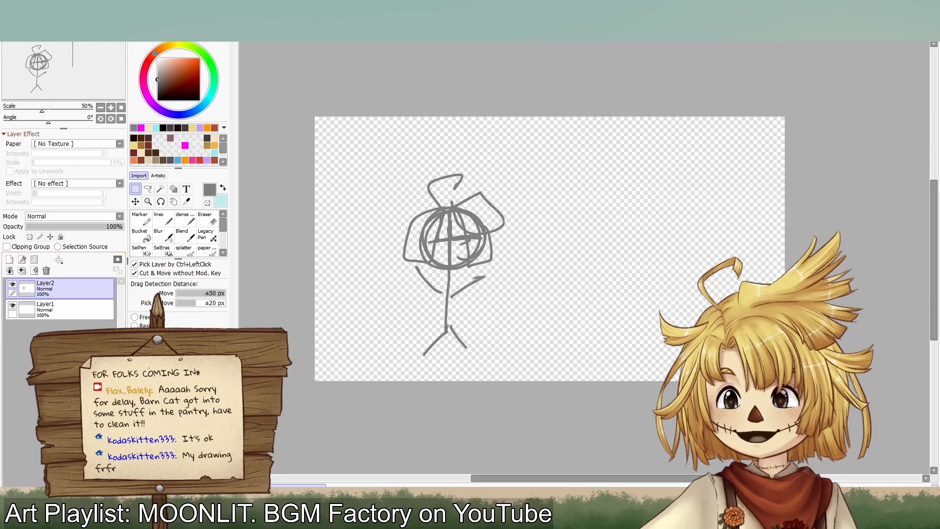
key("ctrl+t")
mouse_move(506, 356)
left_mouse_down()
mouse_move(527, 366)
mouse_move(615, 466)
mouse_move(578, 467)
left_mouse_up()
mouse_move(508, 333)
left_mouse_down()
mouse_move(487, 280)
mouse_move(470, 282)
left_mouse_up()
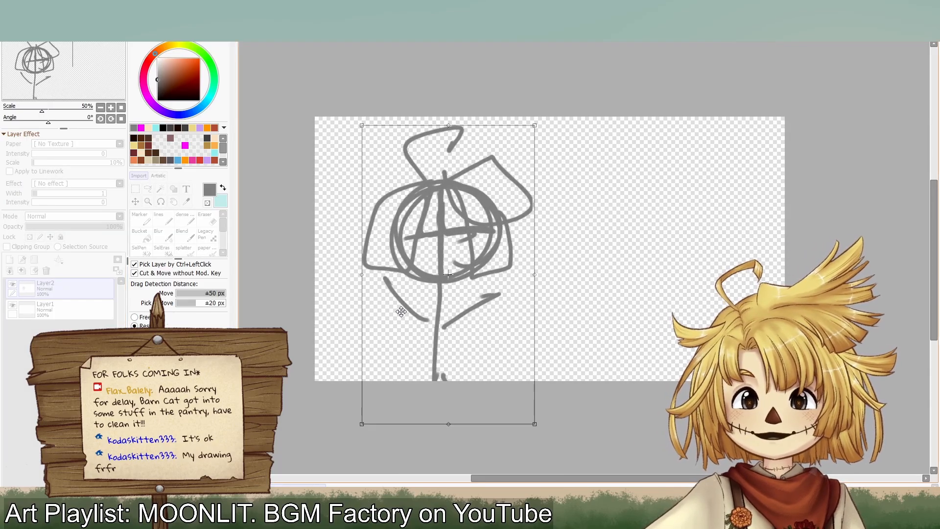
key("Return")
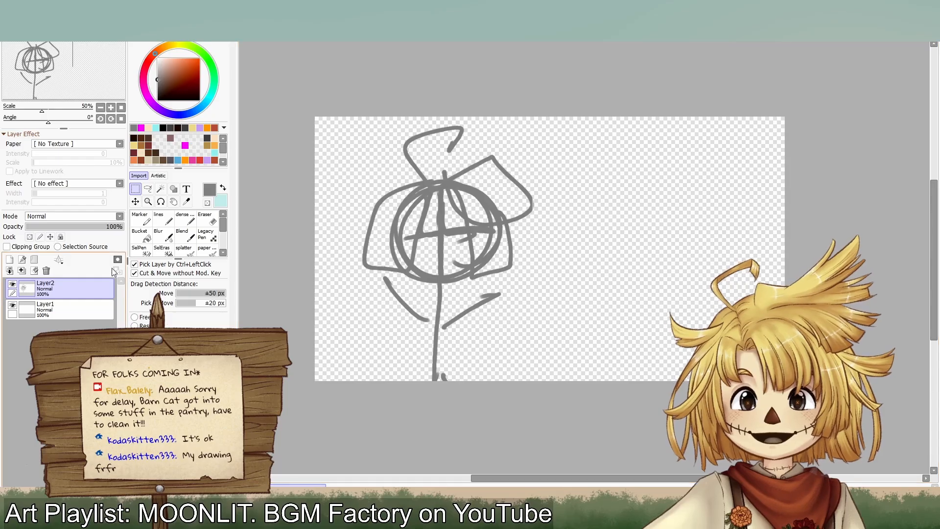
Step: Switch back to the Marker and move Layer1 above the figure's Layer2
left_click(148, 224)
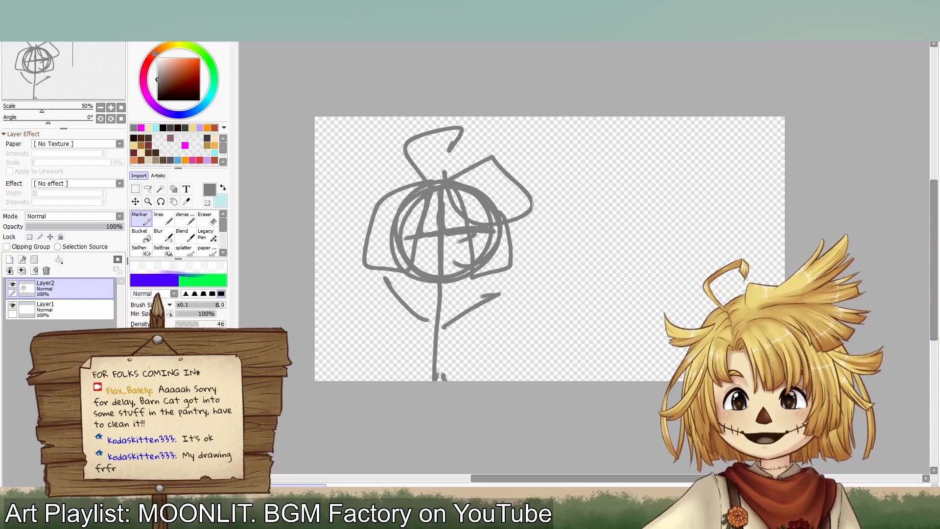
left_click(71, 310)
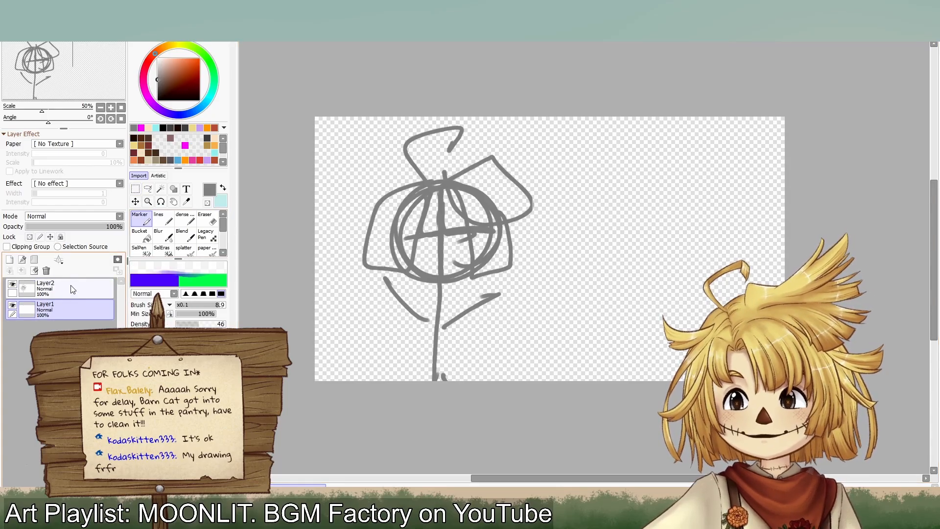
left_click_drag(69, 310, 81, 292)
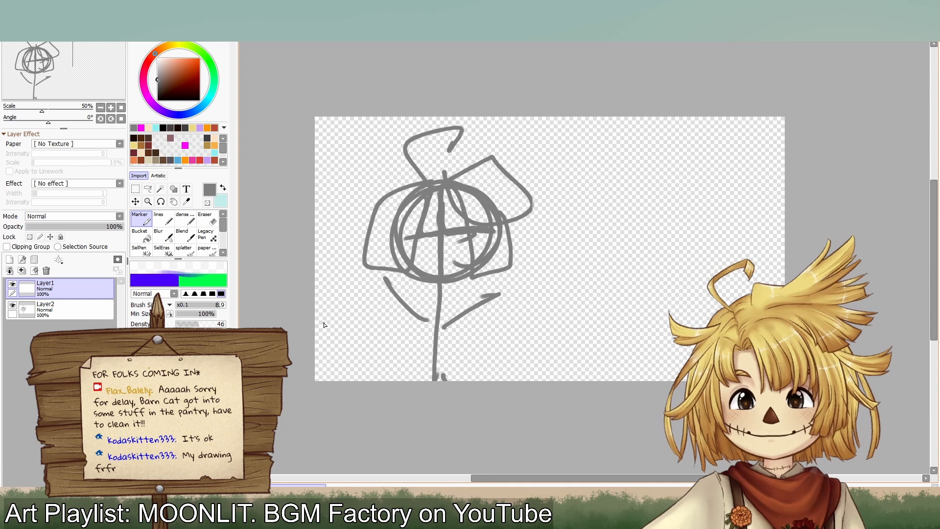
mouse_move(312, 289)
left_mouse_down()
mouse_move(587, 294)
mouse_move(686, 339)
left_mouse_up()
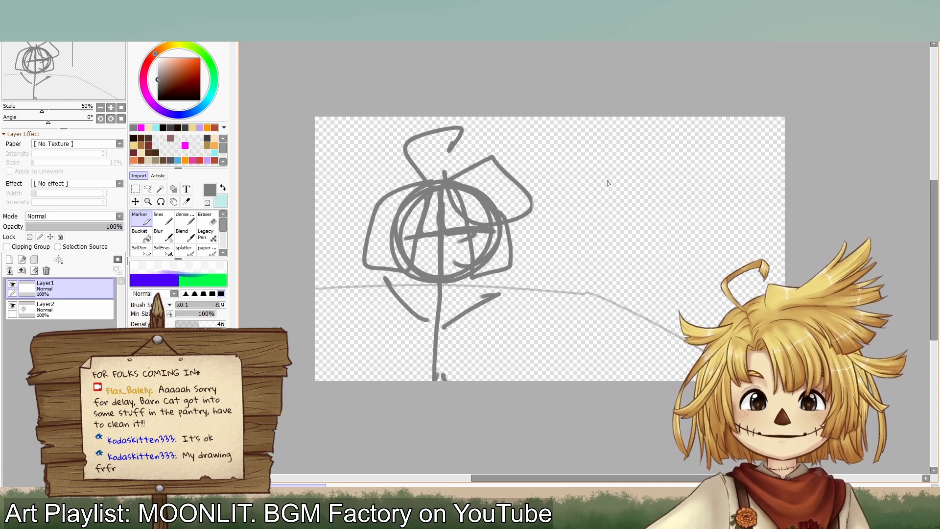
left_click_drag(593, 136, 583, 291)
key("ctrl+z")
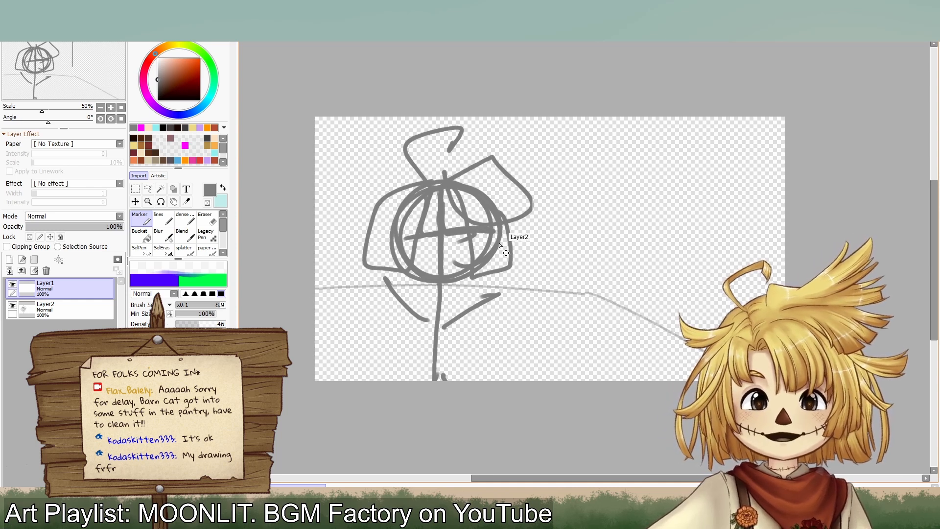
key("ctrl+z")
left_click_drag(317, 273, 620, 273)
key("ctrl+z")
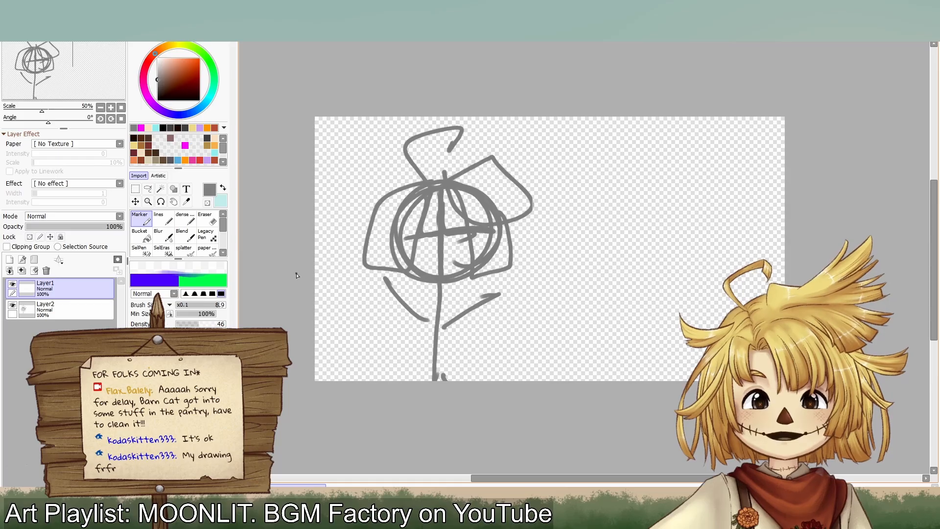
Step: Sketch the room's corner on Layer1 with a horizontal floor line, a diagonal floor line and a vertical wall edge
mouse_move(296, 273)
left_mouse_down()
mouse_move(630, 268)
mouse_move(787, 347)
left_mouse_up()
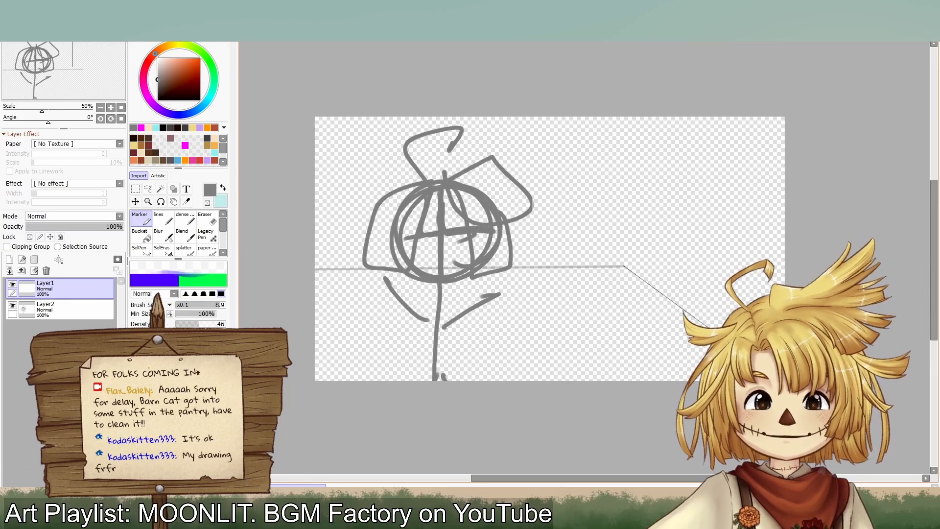
mouse_move(629, 116)
left_mouse_down()
mouse_move(623, 255)
mouse_move(623, 180)
left_mouse_up()
key("ctrl+z")
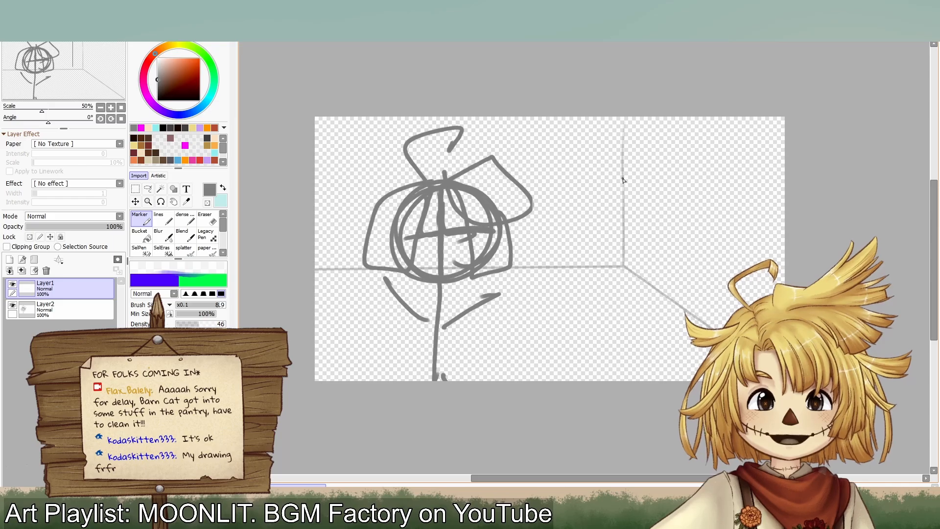
key("ctrl+z")
left_click_drag(626, 118, 625, 181)
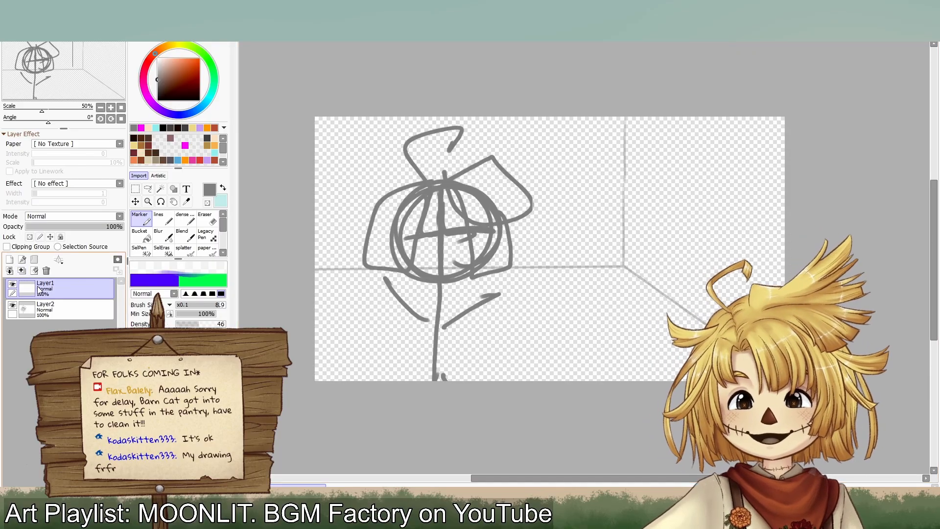
Step: Add a new layer and sketch a foreground edge across the lower canvas that angles down at its right end
left_click(9, 259)
left_click_drag(577, 332, 674, 400)
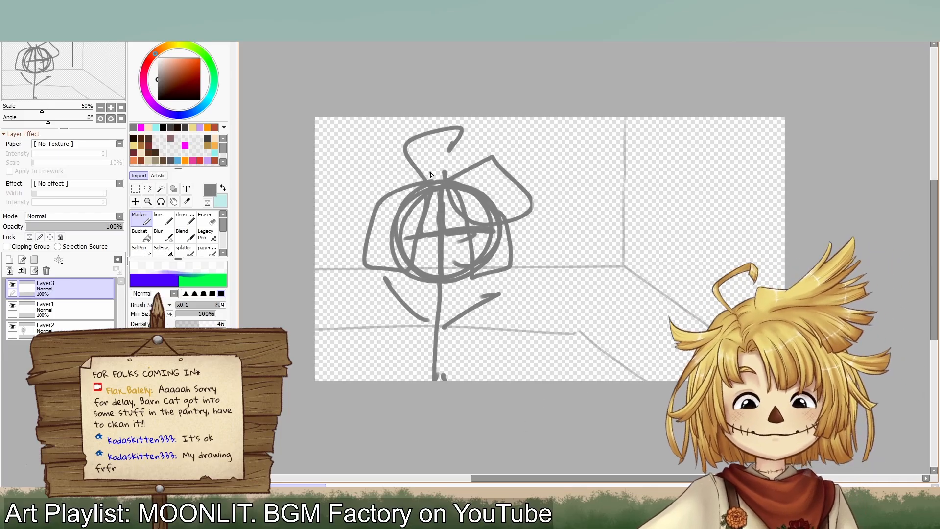
Step: Free-deform the room-corner sketch on Layer1, raising its lower edge and adjusting its corners so the back floor line sits higher and level
left_click(91, 309)
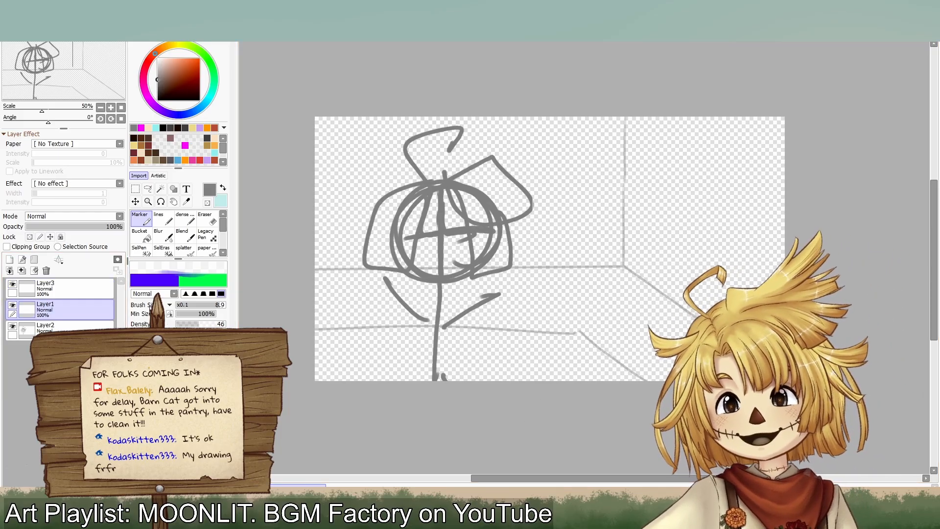
left_click(135, 201)
key("ctrl+t")
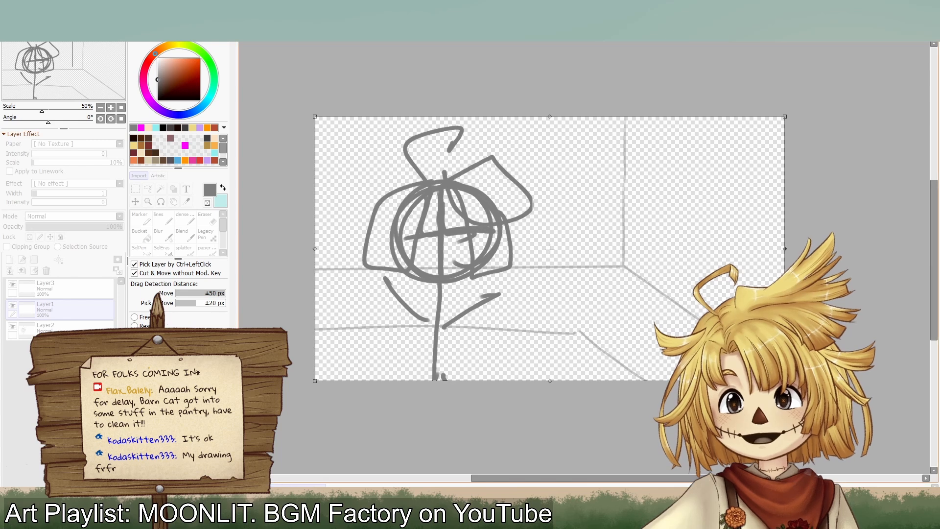
mouse_move(786, 381)
left_mouse_down()
mouse_move(800, 340)
mouse_move(799, 356)
left_mouse_up()
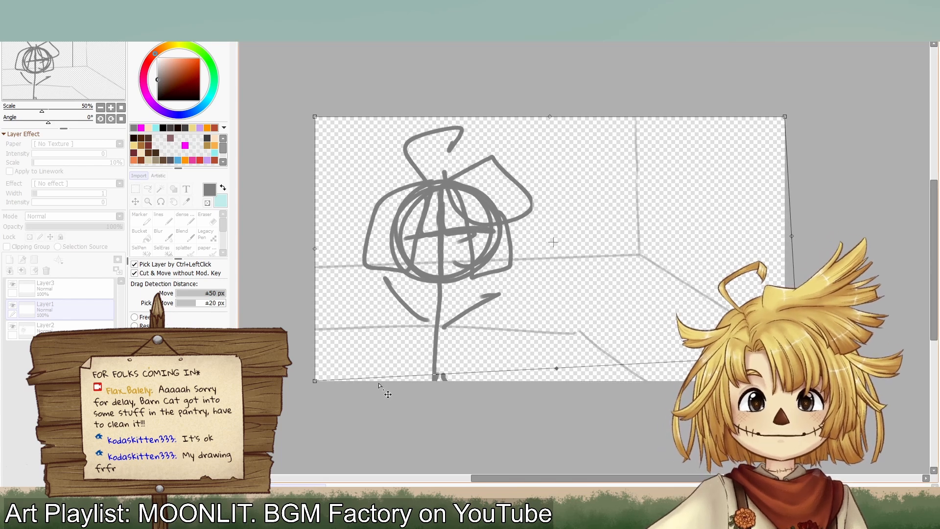
mouse_move(314, 380)
left_mouse_down()
mouse_move(304, 329)
mouse_move(309, 337)
left_mouse_up()
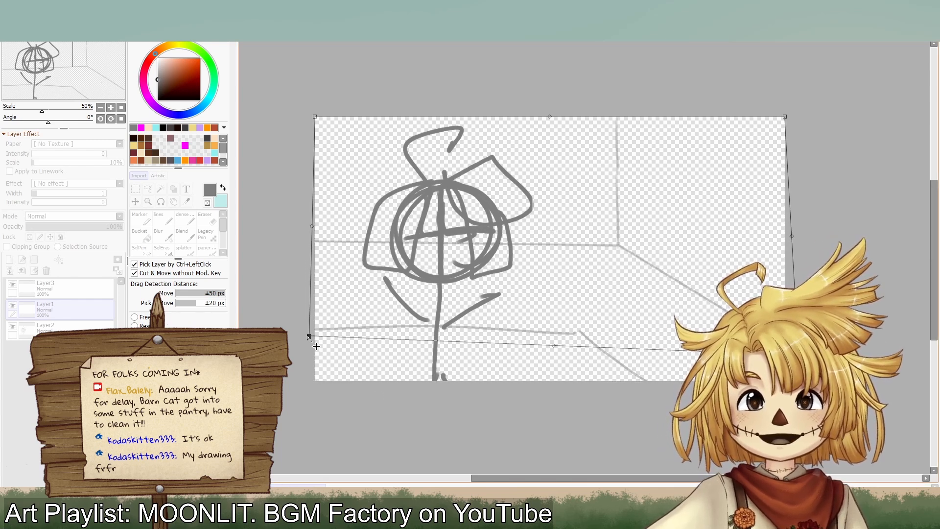
mouse_move(557, 223)
left_mouse_down()
mouse_move(551, 202)
mouse_move(593, 221)
left_mouse_up()
left_click_drag(317, 235, 319, 239)
mouse_move(775, 127)
left_mouse_down()
mouse_move(801, 124)
mouse_move(787, 120)
left_mouse_up()
mouse_move(328, 122)
left_mouse_down()
mouse_move(312, 116)
mouse_move(326, 117)
left_mouse_up()
left_click_drag(614, 215, 614, 232)
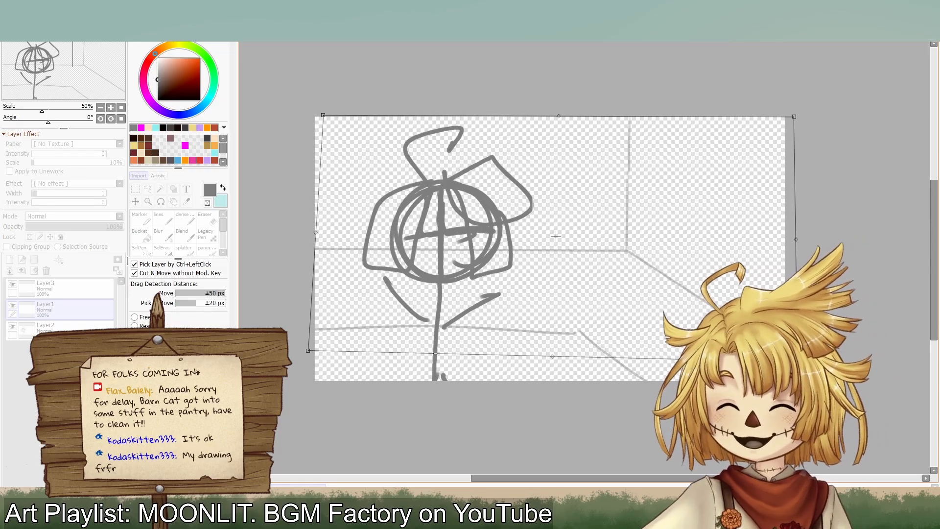
key("Return")
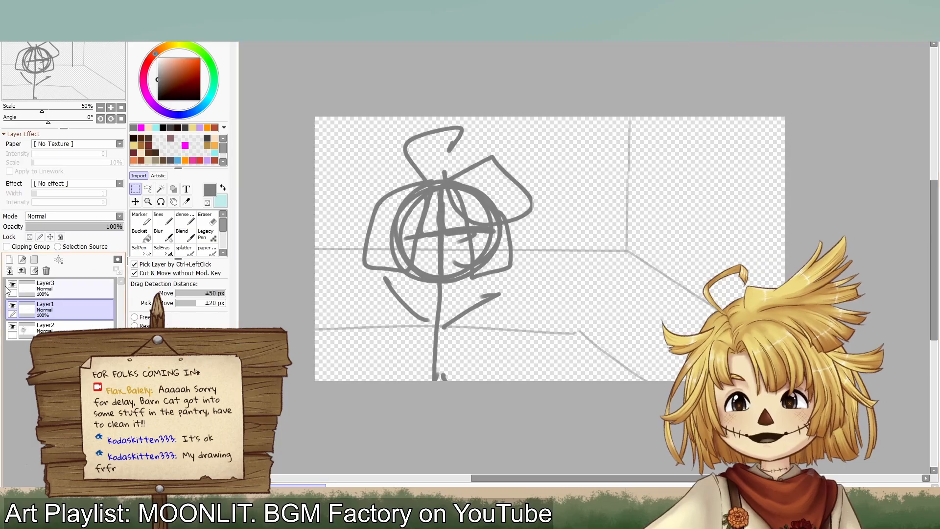
Step: Switch back to the Marker on Layer1 and sketch a flat rectangular shelf on the back wall on each side of the figure's head
left_click(66, 293)
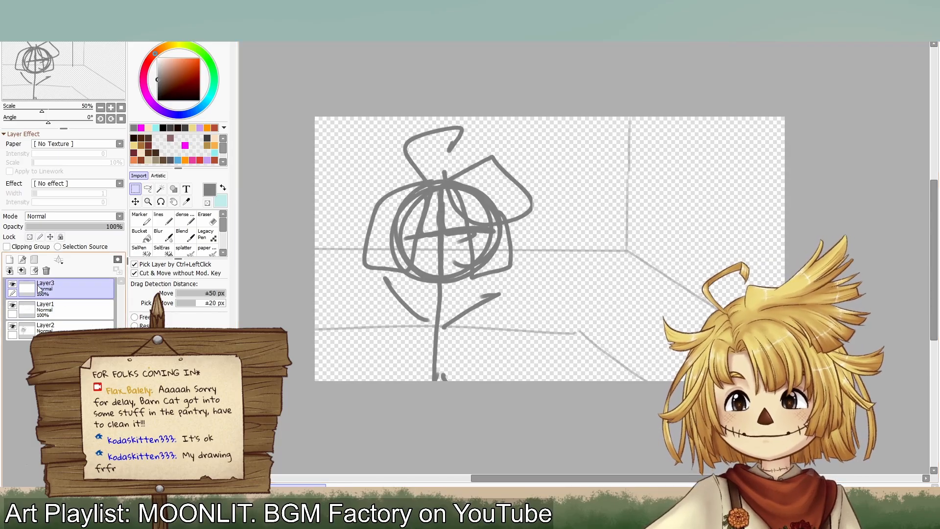
left_click(67, 308)
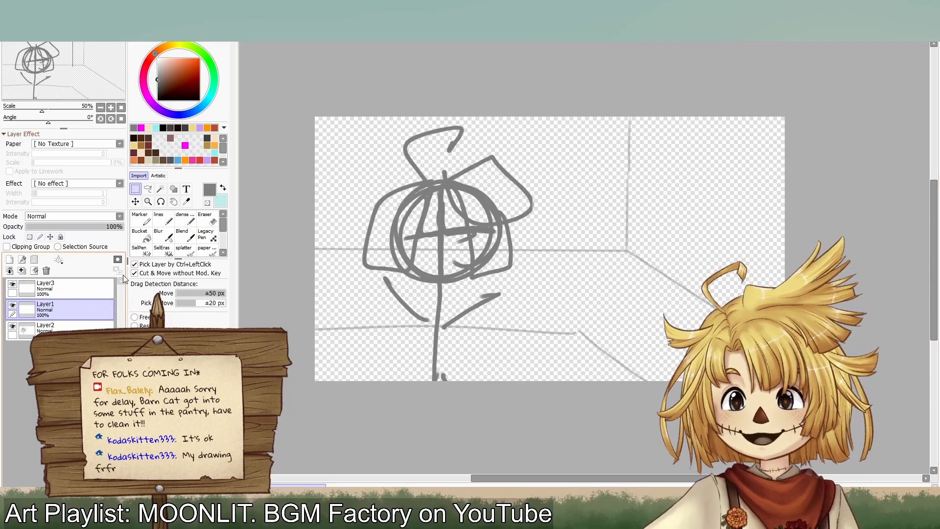
left_click(141, 219)
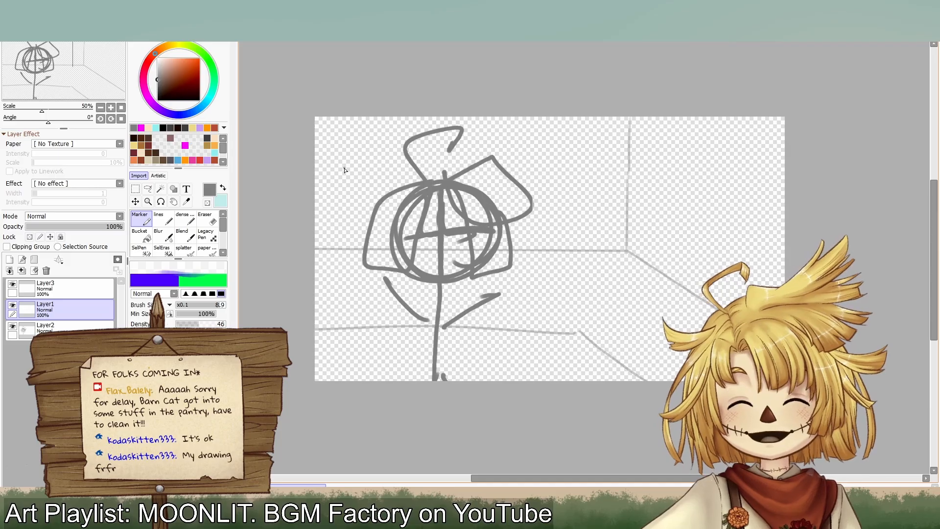
mouse_move(336, 166)
left_mouse_down()
mouse_move(413, 173)
mouse_move(353, 159)
mouse_move(409, 169)
left_mouse_up()
key("ctrl+z")
mouse_move(525, 153)
left_mouse_down()
mouse_move(573, 150)
mouse_move(592, 164)
mouse_move(550, 162)
left_mouse_up()
left_click_drag(347, 163, 411, 160)
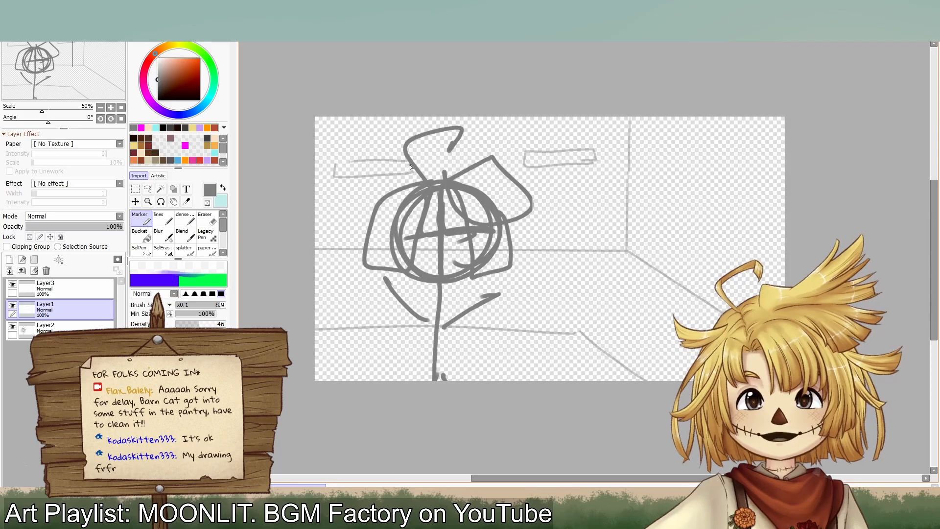
mouse_move(656, 157)
left_mouse_down()
mouse_move(655, 197)
mouse_move(658, 142)
mouse_move(656, 232)
left_mouse_up()
mouse_move(658, 140)
left_mouse_down()
mouse_move(658, 234)
mouse_move(720, 252)
left_mouse_up()
left_click_drag(713, 154, 717, 245)
left_click_drag(712, 199, 696, 203)
key("ctrl+z")
key("ctrl+z")
key("ctrl+z")
key("ctrl+z")
Step: Draw a large rectangular frame in perspective on the right-hand wall and doodle a small rounded object inside its lower half
left_click_drag(664, 159, 659, 240)
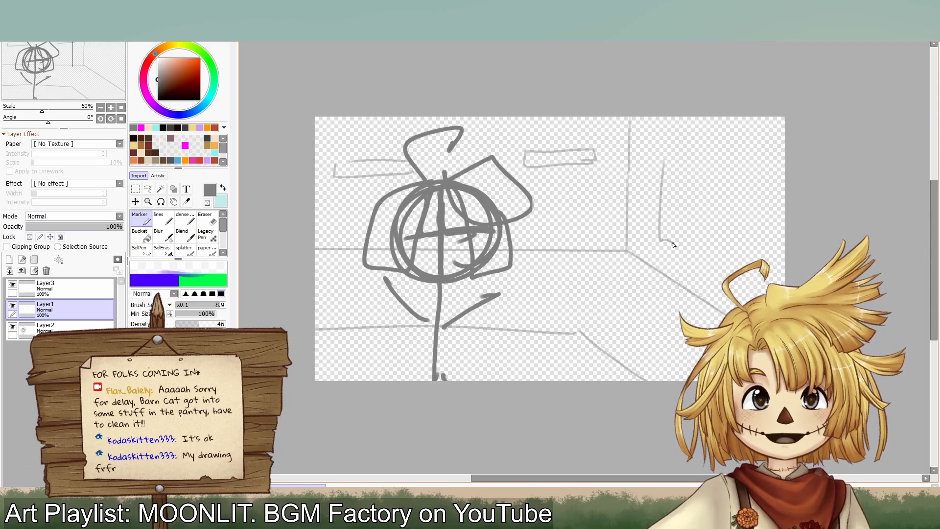
left_click_drag(740, 183, 733, 272)
left_click_drag(664, 159, 747, 184)
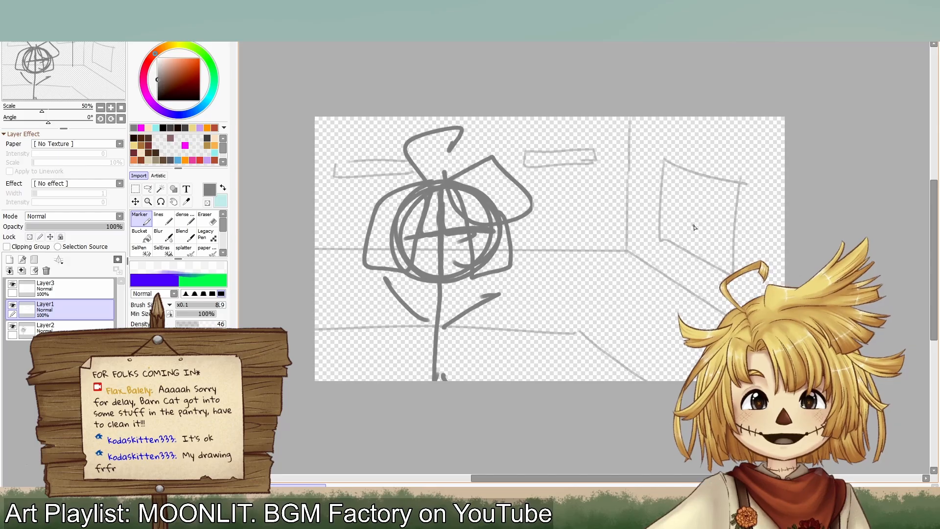
mouse_move(705, 226)
left_mouse_down()
mouse_move(691, 220)
mouse_move(711, 223)
mouse_move(698, 216)
mouse_move(711, 223)
mouse_move(690, 229)
mouse_move(689, 217)
mouse_move(715, 226)
left_mouse_up()
key("ctrl+z")
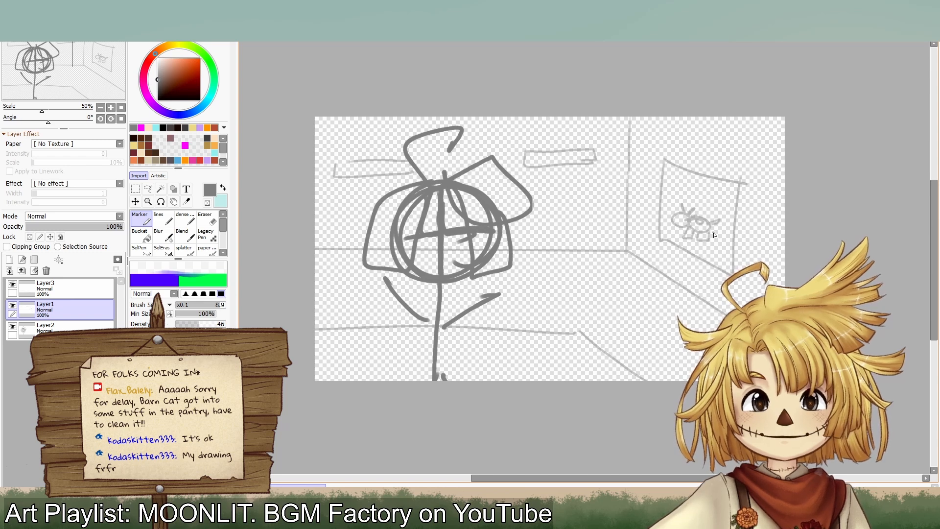
left_click_drag(707, 231, 720, 240)
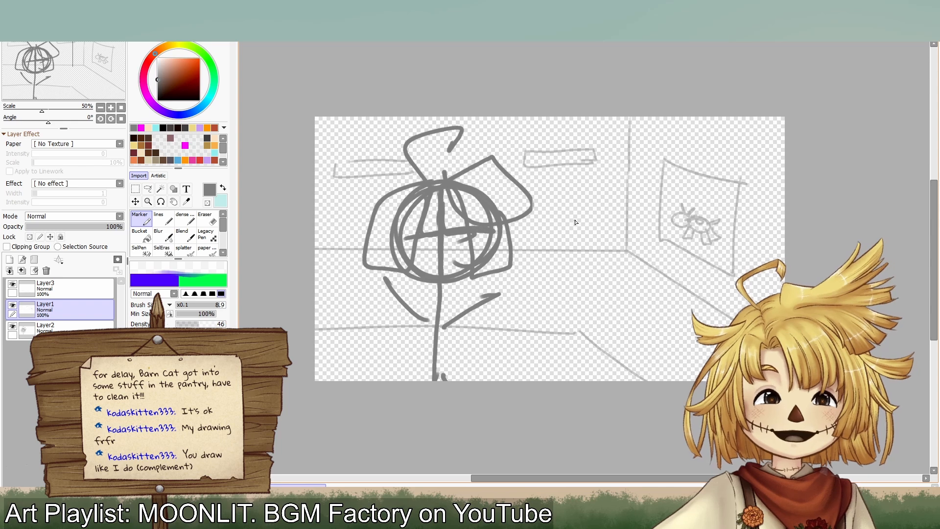
mouse_move(574, 219)
left_mouse_down()
mouse_move(615, 216)
mouse_move(627, 241)
mouse_move(583, 255)
left_mouse_up()
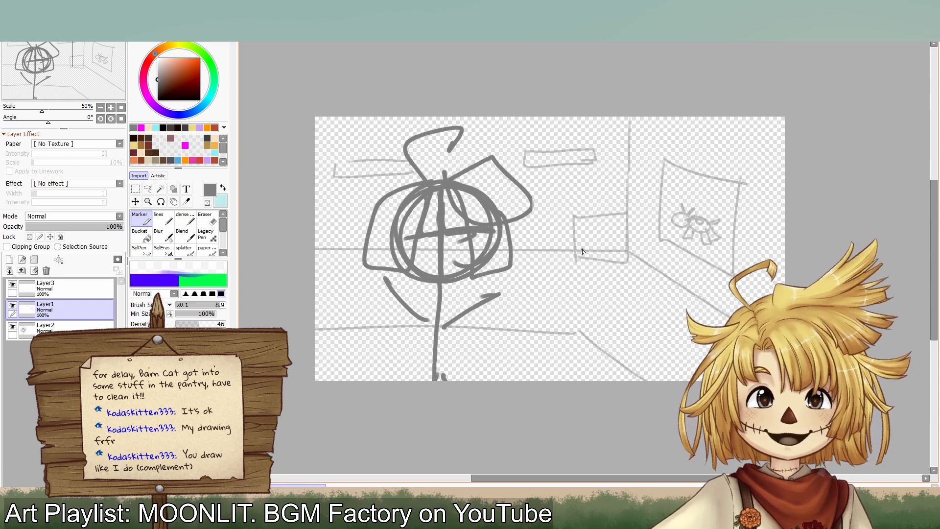
key("ctrl+z")
key("ctrl+z")
key("ctrl+z")
key("ctrl+z")
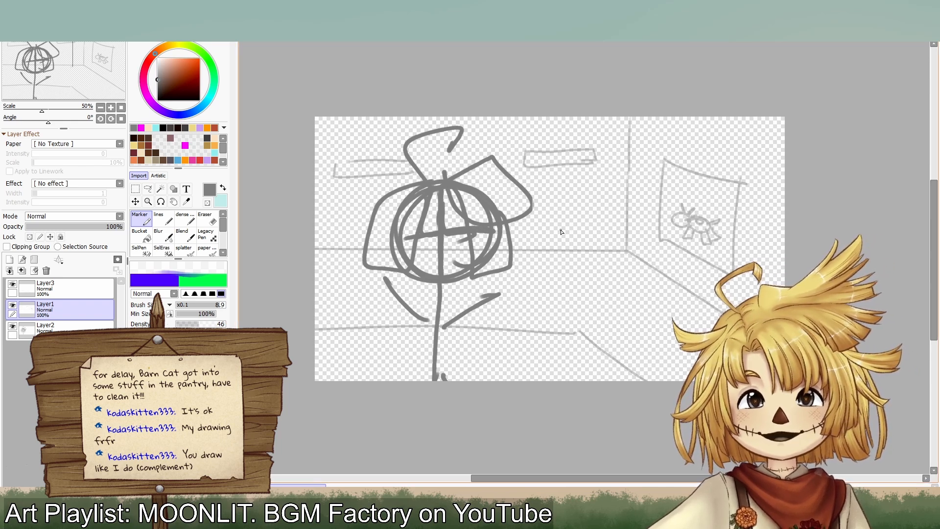
Step: Sketch a box standing against the back wall just left of the room's corner, undoing the stray strokes
mouse_move(554, 220)
left_mouse_down()
mouse_move(593, 219)
mouse_move(600, 256)
mouse_move(554, 253)
mouse_move(552, 219)
mouse_move(576, 209)
left_mouse_up()
left_click_drag(594, 216, 609, 222)
mouse_move(609, 260)
left_mouse_down()
mouse_move(578, 208)
mouse_move(605, 219)
mouse_move(631, 203)
mouse_move(641, 227)
mouse_move(636, 265)
left_mouse_up()
key("ctrl+z")
key("ctrl+z")
key("ctrl+z")
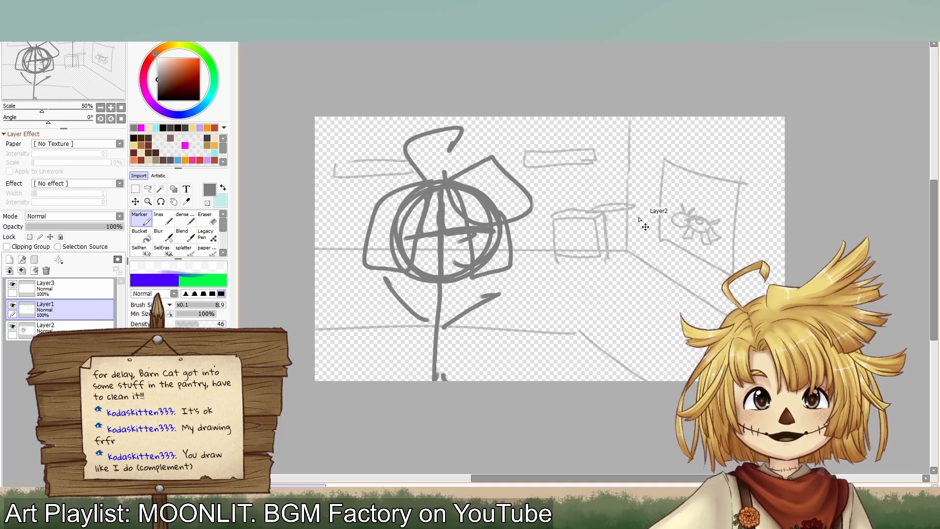
Step: Sketch a banded barrel shape beside the box at the room's corner, then add diagonal box detail and a small pile on its other side
mouse_move(635, 209)
left_mouse_down()
mouse_move(632, 265)
mouse_move(606, 260)
mouse_move(635, 255)
left_mouse_up()
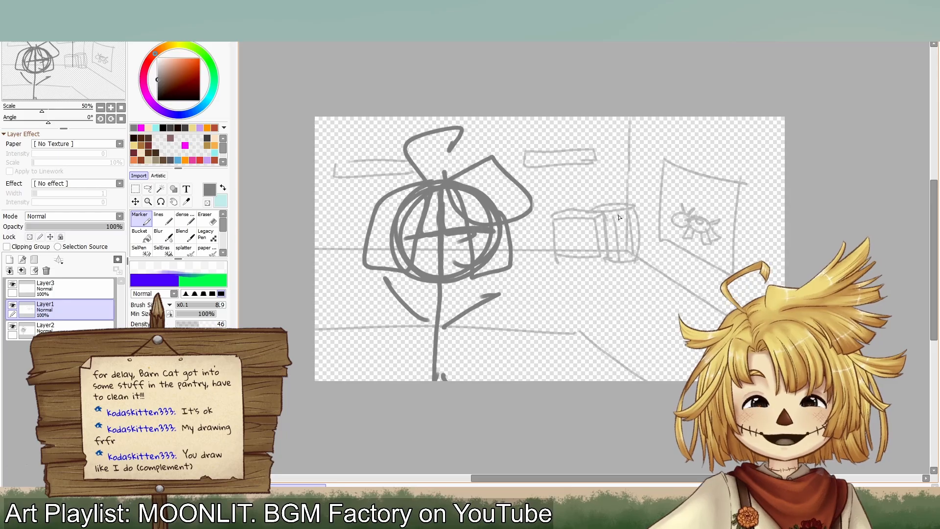
left_click_drag(635, 212, 605, 218)
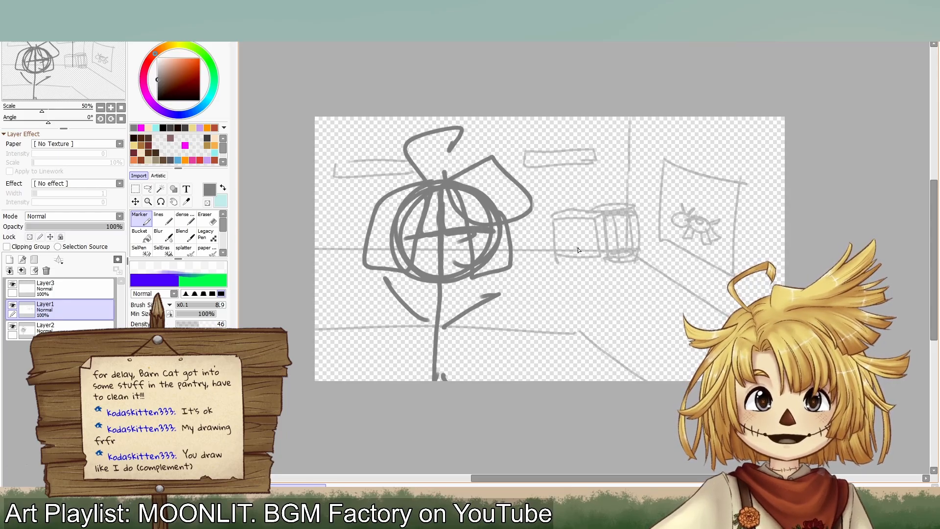
mouse_move(590, 221)
left_mouse_down()
mouse_move(559, 250)
mouse_move(565, 260)
mouse_move(527, 252)
mouse_move(566, 268)
left_mouse_up()
mouse_move(534, 230)
left_mouse_down()
mouse_move(549, 223)
mouse_move(539, 238)
left_mouse_up()
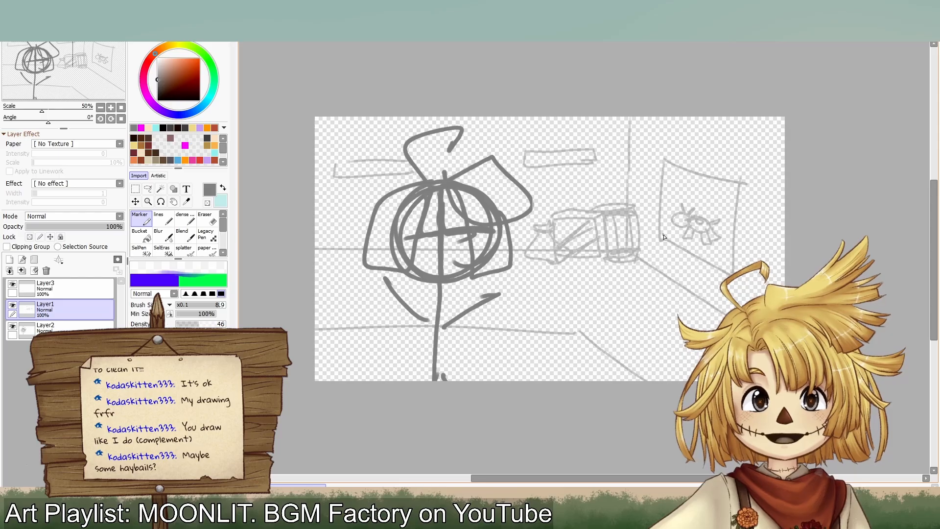
Step: Sketch a cylinder above the doodle in the wall frame, clean its inside with the Eraser, and redraw its lines with the Marker
mouse_move(662, 196)
left_mouse_down()
mouse_move(733, 204)
mouse_move(690, 200)
mouse_move(704, 188)
mouse_move(730, 193)
mouse_move(701, 205)
mouse_move(724, 209)
mouse_move(712, 198)
left_mouse_up()
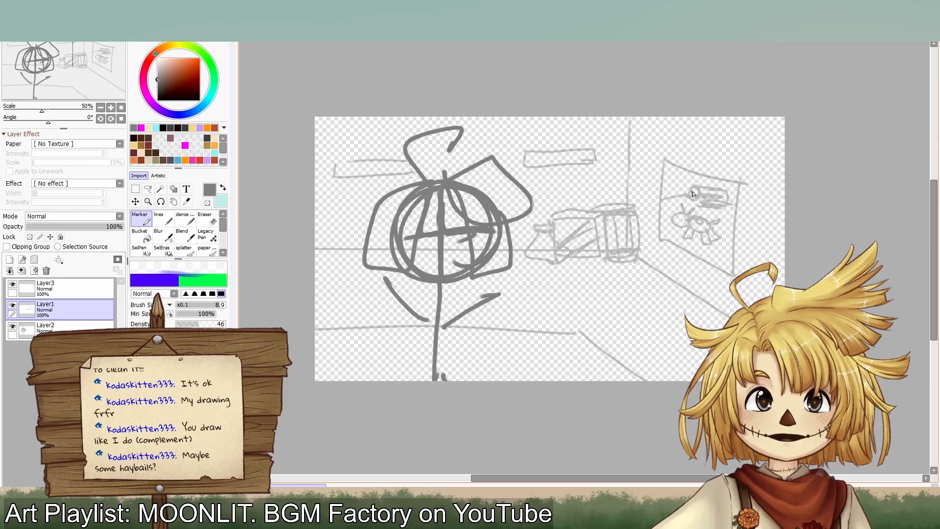
left_click(206, 219)
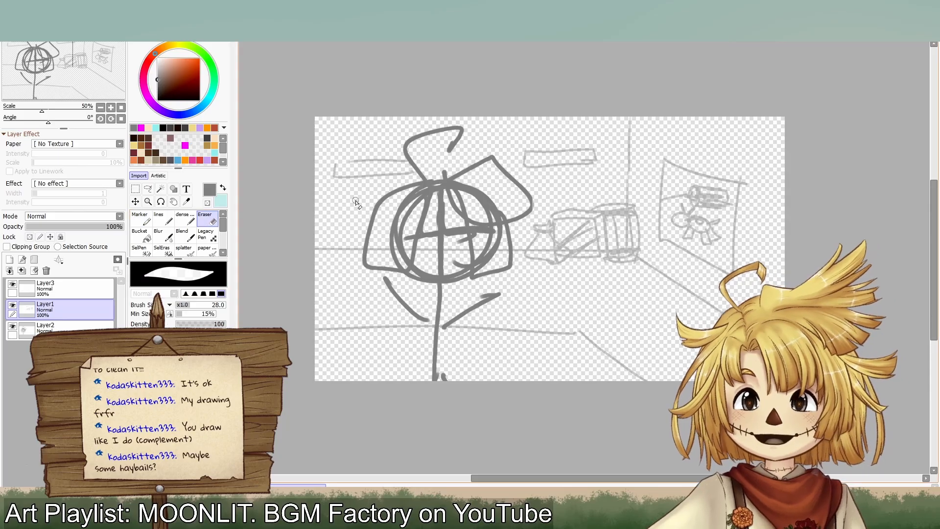
mouse_move(694, 191)
left_mouse_down()
mouse_move(695, 201)
mouse_move(717, 204)
left_mouse_up()
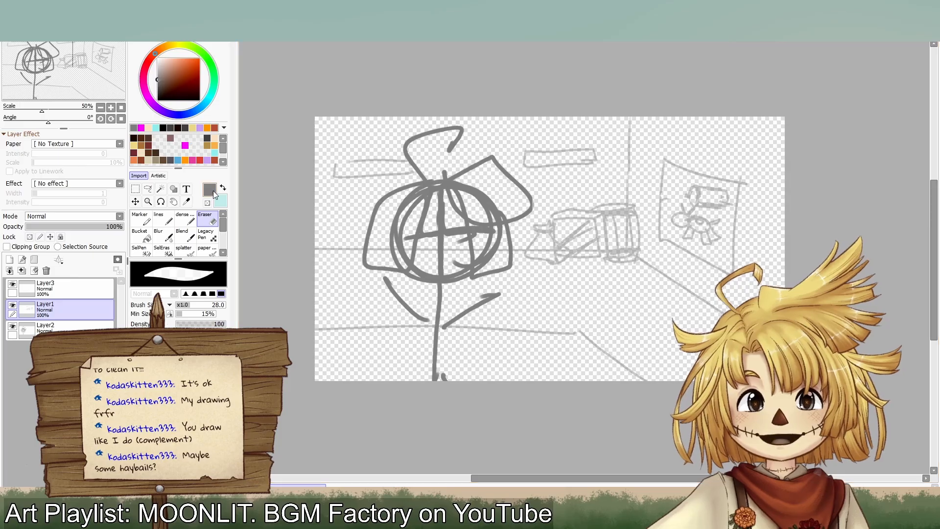
left_click(141, 219)
mouse_move(659, 199)
left_mouse_down()
mouse_move(691, 194)
mouse_move(690, 207)
mouse_move(734, 203)
left_mouse_up()
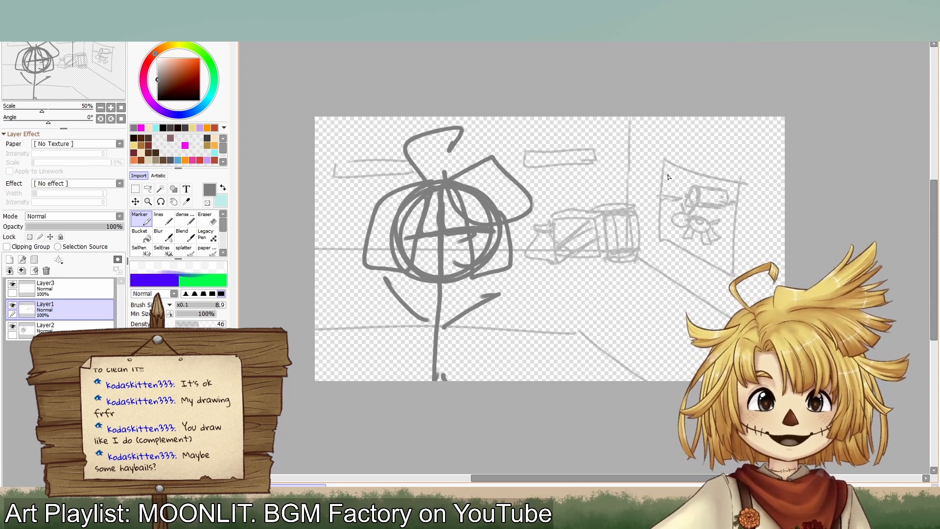
Step: Thicken the wall frame's outline with doubled strokes along all four sides, redoing the upper edge once
mouse_move(669, 177)
left_mouse_down()
mouse_move(658, 219)
mouse_move(676, 252)
left_mouse_up()
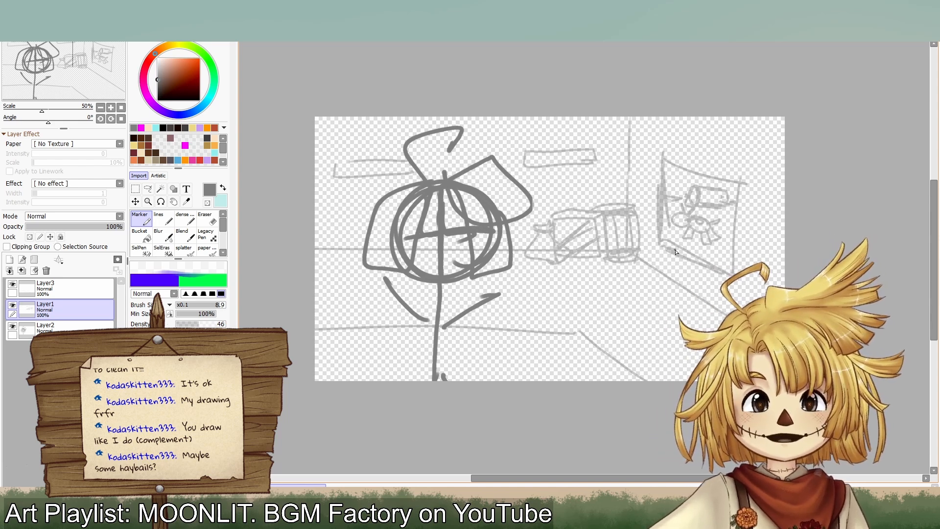
left_click_drag(742, 183, 734, 270)
left_click_drag(661, 162, 737, 189)
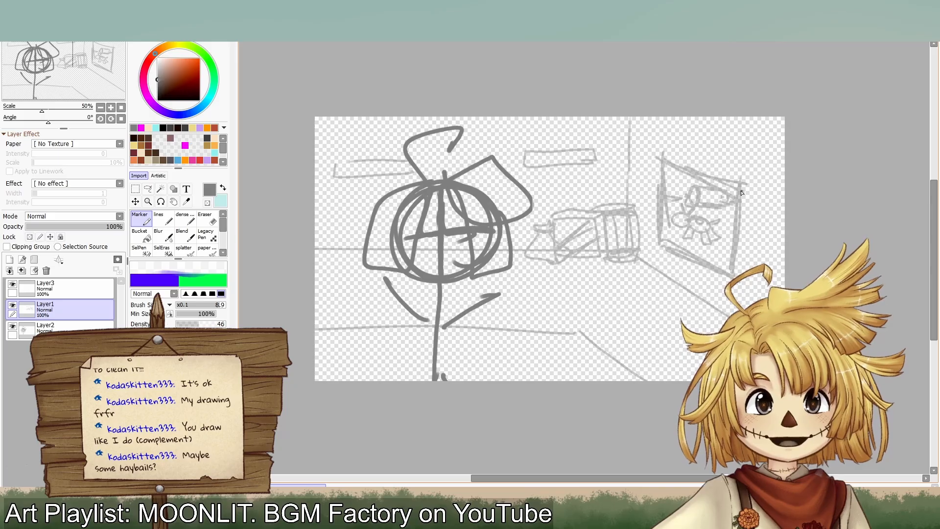
key("ctrl+z")
mouse_move(664, 164)
left_mouse_down()
mouse_move(738, 190)
mouse_move(694, 166)
mouse_move(667, 166)
mouse_move(717, 178)
left_mouse_up()
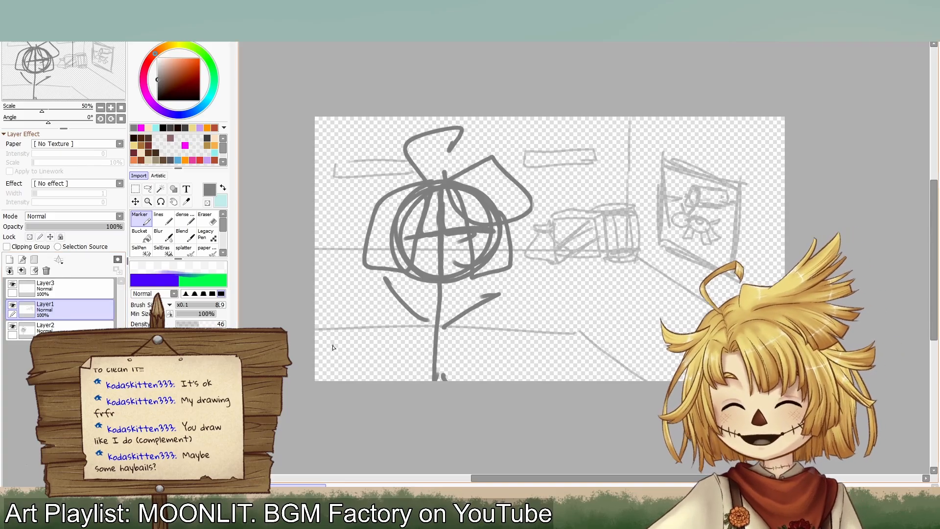
mouse_move(318, 346)
left_mouse_down()
mouse_move(541, 354)
mouse_move(353, 353)
left_mouse_up()
key("ctrl+z")
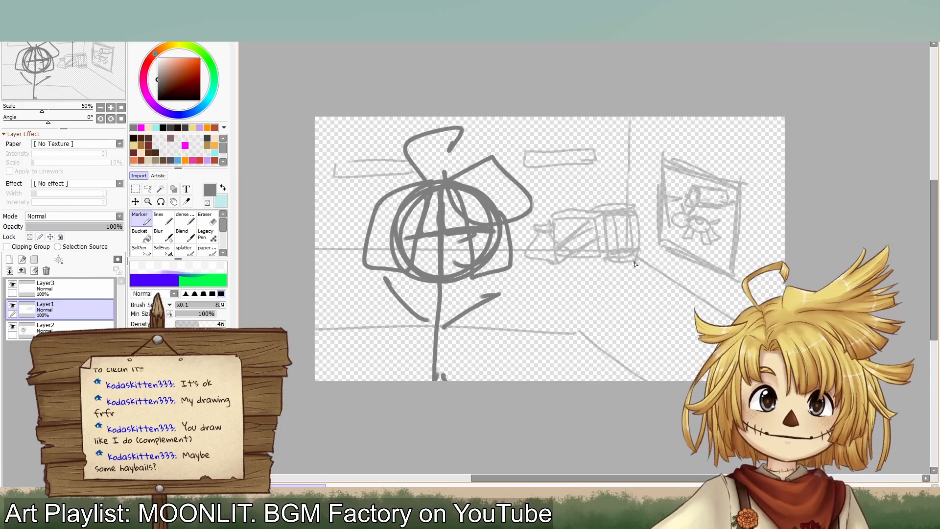
mouse_move(590, 268)
left_mouse_down()
mouse_move(629, 276)
mouse_move(616, 287)
mouse_move(589, 279)
mouse_move(610, 286)
mouse_move(586, 262)
mouse_move(613, 278)
mouse_move(642, 267)
left_mouse_up()
key("ctrl+z")
key("ctrl+z")
mouse_move(587, 265)
left_mouse_down()
mouse_move(597, 259)
mouse_move(588, 264)
left_mouse_up()
key("ctrl+z")
key("ctrl+z")
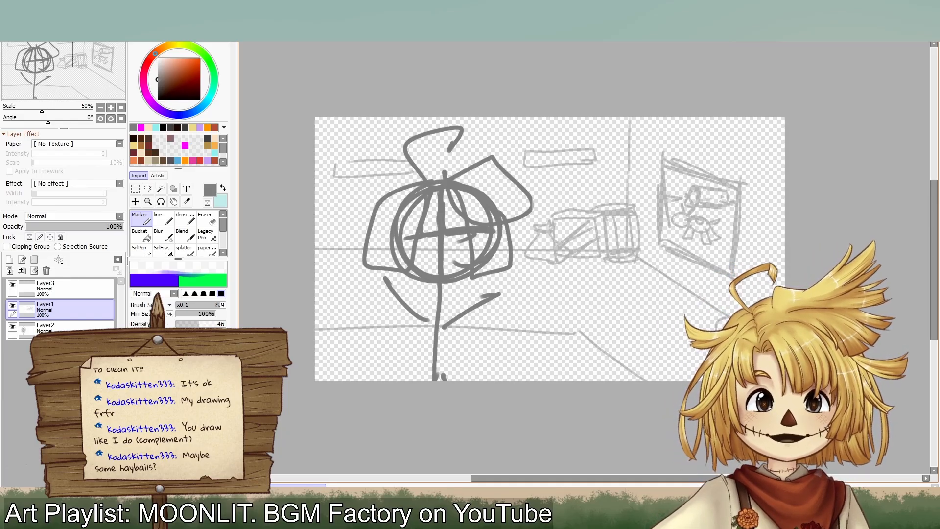
Step: Sketch a round banded object on the floor by the right-hand wall, near the canvas edge
mouse_move(717, 327)
left_mouse_down()
mouse_move(764, 334)
mouse_move(725, 308)
left_mouse_up()
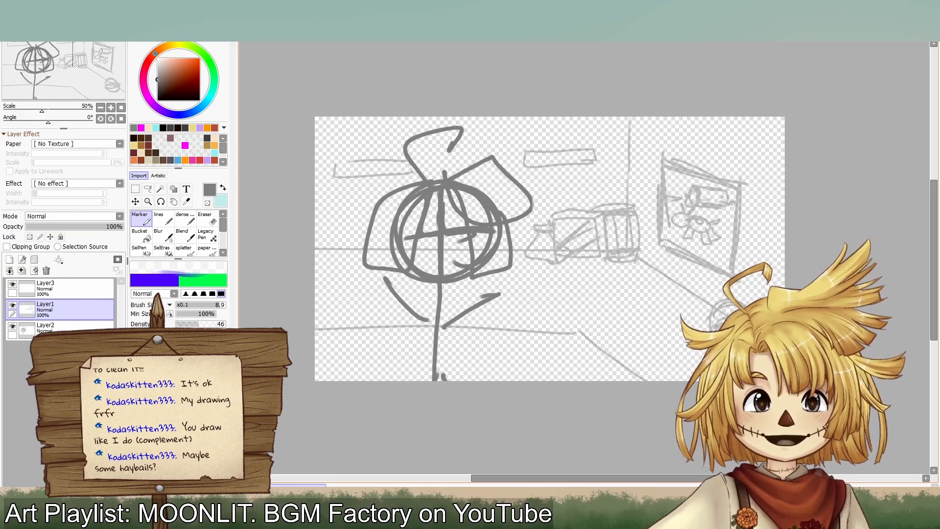
key("e")
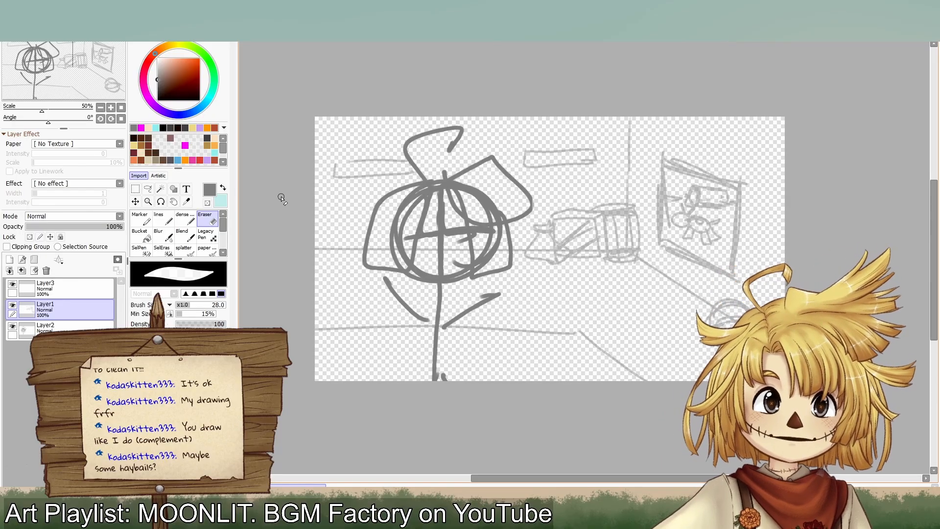
left_click(141, 219)
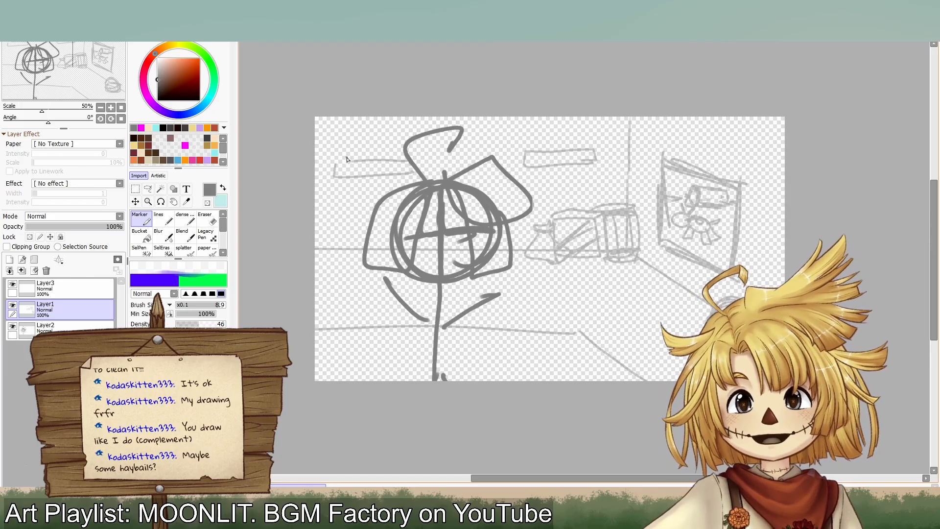
Step: Sketch a pitchfork and a second long-handled tool hanging on the wall rack beside the character, redoing the fork's prongs
left_click_drag(347, 158, 354, 219)
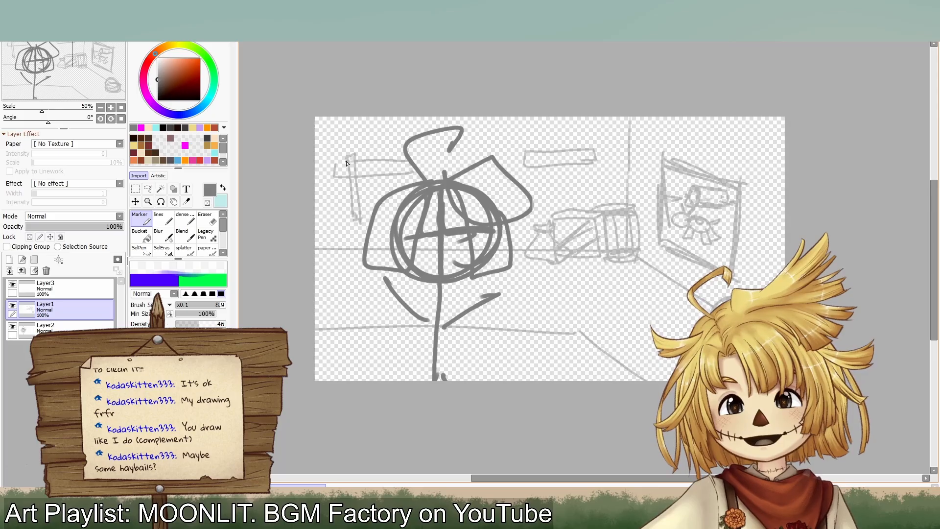
mouse_move(341, 138)
left_mouse_down()
mouse_move(353, 156)
mouse_move(368, 133)
left_mouse_up()
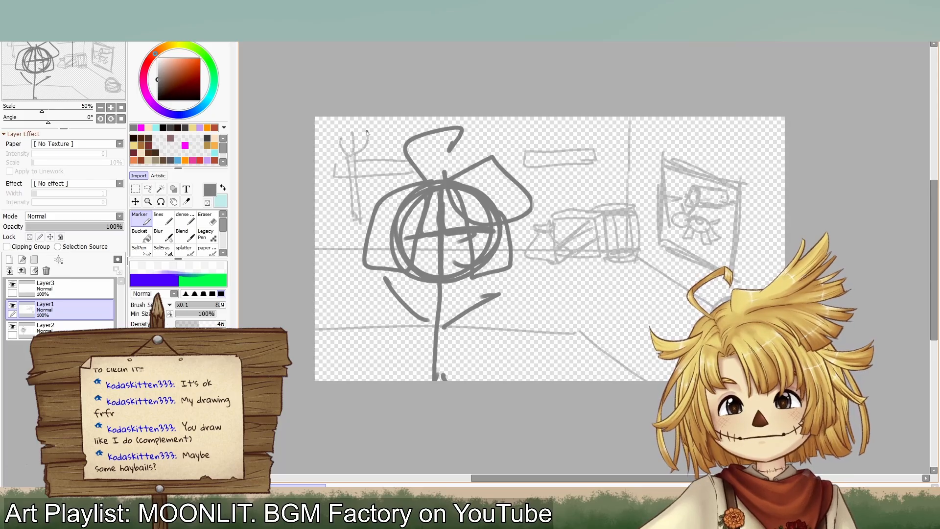
key("ctrl+z")
key("ctrl+z")
key("ctrl+z")
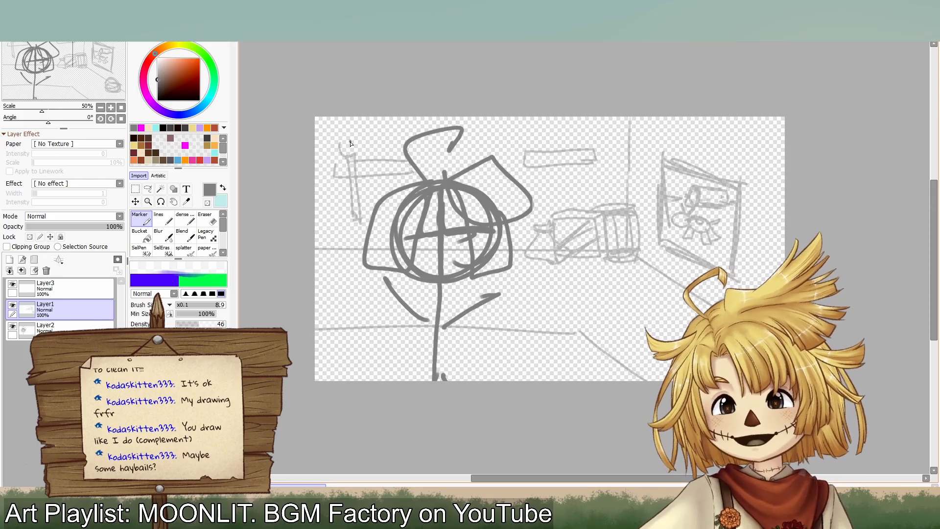
mouse_move(354, 142)
left_mouse_down()
mouse_move(349, 157)
mouse_move(357, 153)
left_mouse_up()
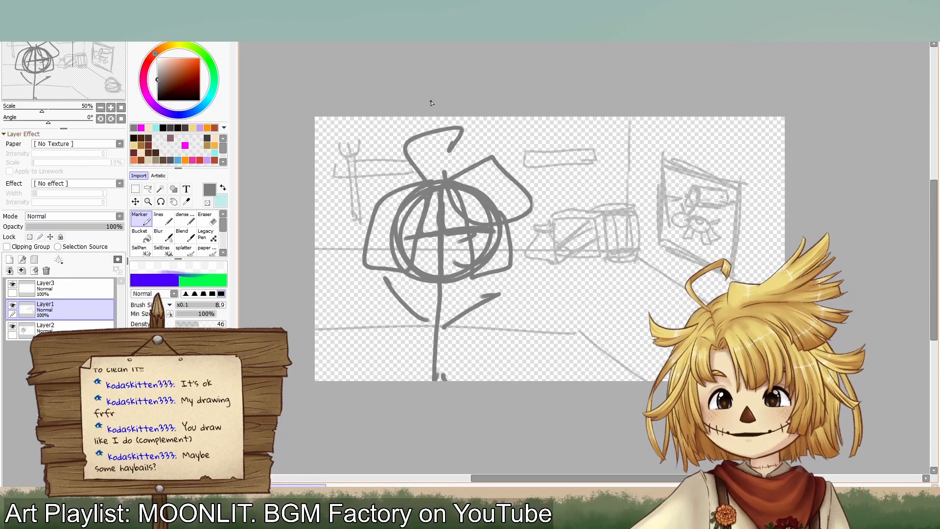
mouse_move(361, 130)
left_mouse_down()
mouse_move(356, 152)
mouse_move(335, 135)
mouse_move(350, 138)
left_mouse_up()
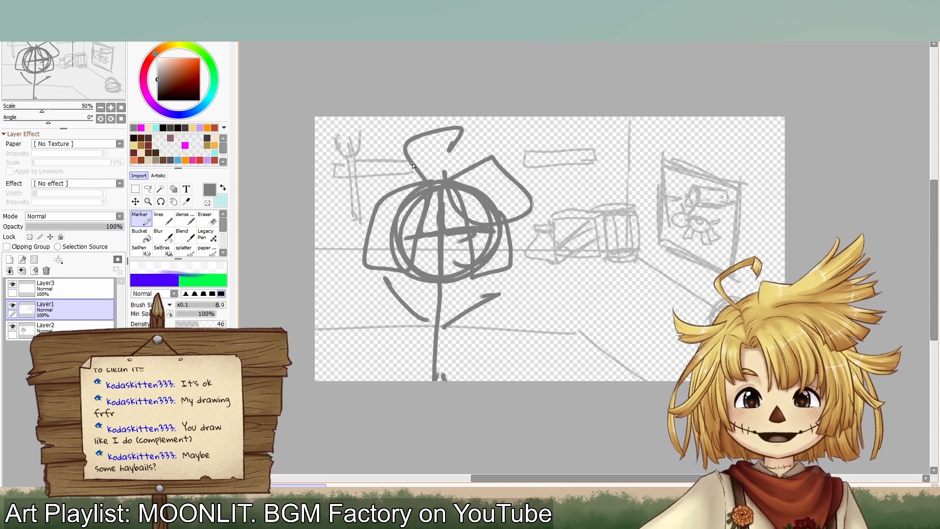
mouse_move(414, 164)
left_mouse_down()
mouse_move(392, 184)
mouse_move(355, 182)
left_mouse_up()
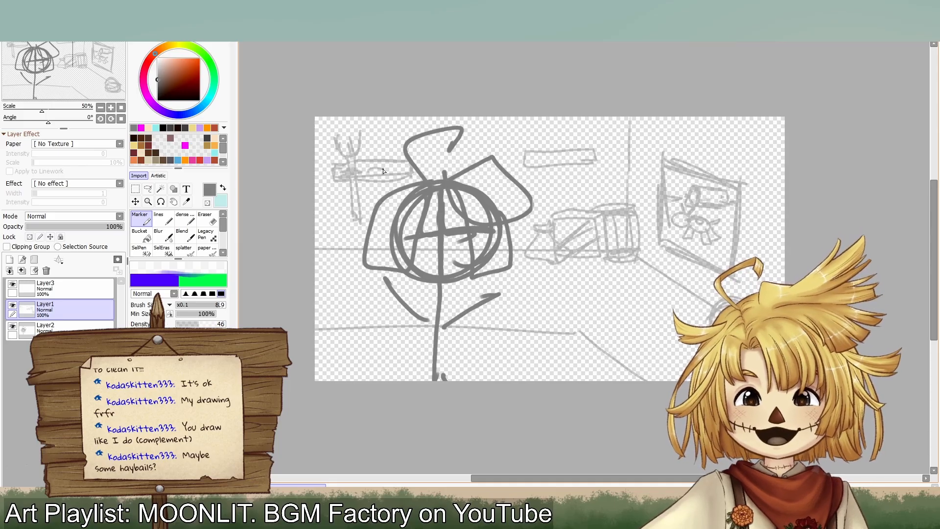
mouse_move(372, 165)
left_mouse_down()
mouse_move(402, 150)
mouse_move(372, 153)
mouse_move(387, 141)
mouse_move(409, 151)
mouse_move(372, 154)
mouse_move(410, 154)
mouse_move(373, 178)
mouse_move(372, 226)
left_mouse_up()
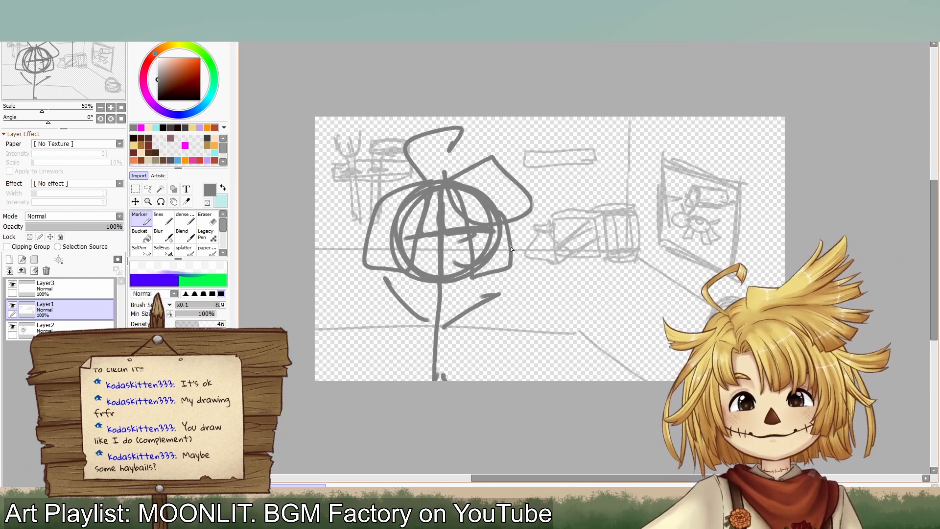
Step: Sketch diagonal floorboard lines across the floor below the box and barrel, redoing the first line at a shallower angle
left_click_drag(613, 263, 679, 349)
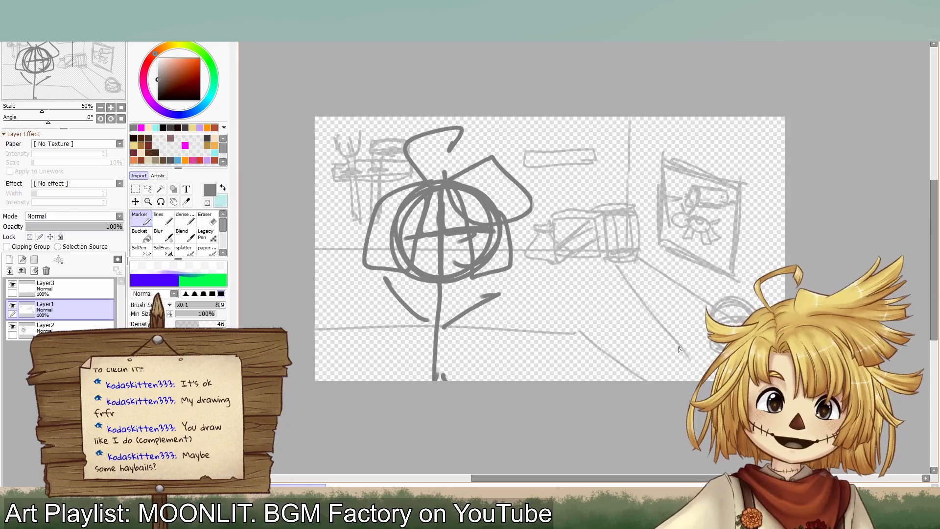
key("ctrl+z")
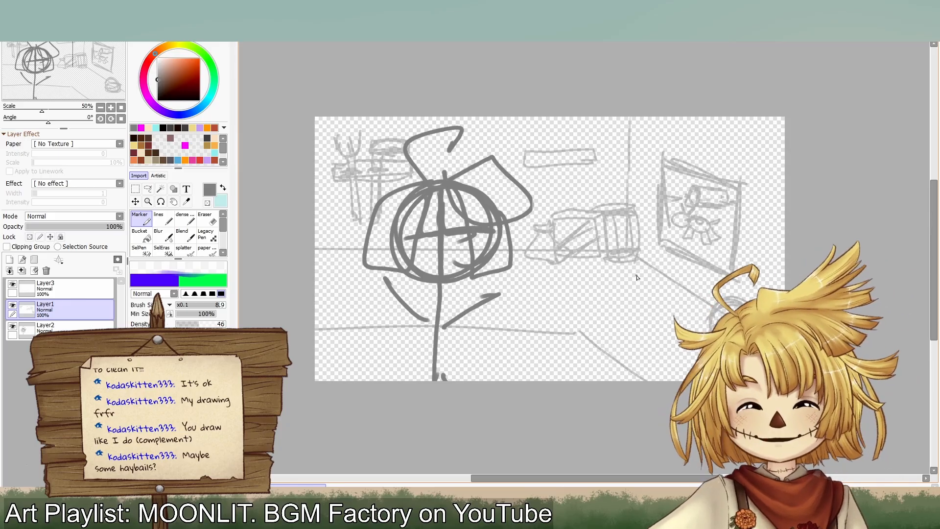
left_click_drag(631, 274, 711, 321)
left_click_drag(608, 276, 691, 330)
left_click_drag(558, 290, 659, 367)
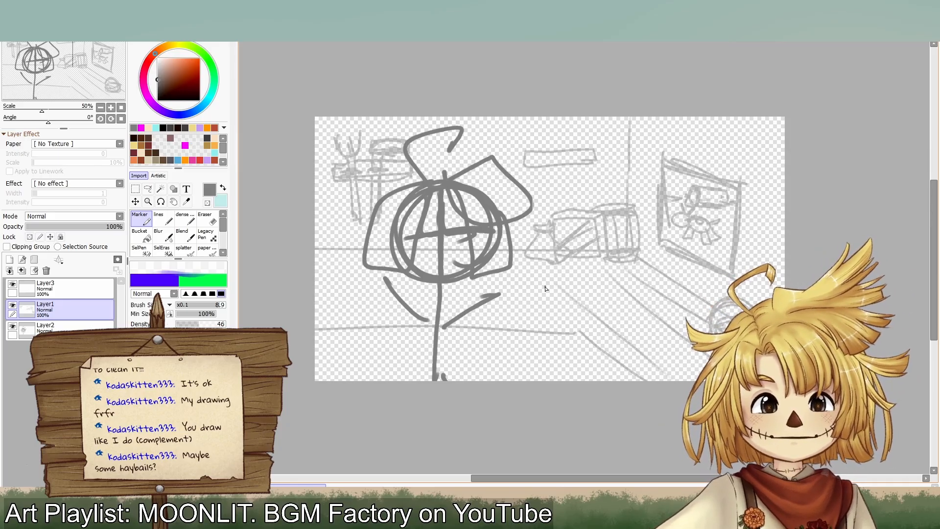
left_click_drag(515, 270, 669, 372)
left_click_drag(587, 281, 686, 343)
left_click_drag(500, 289, 530, 327)
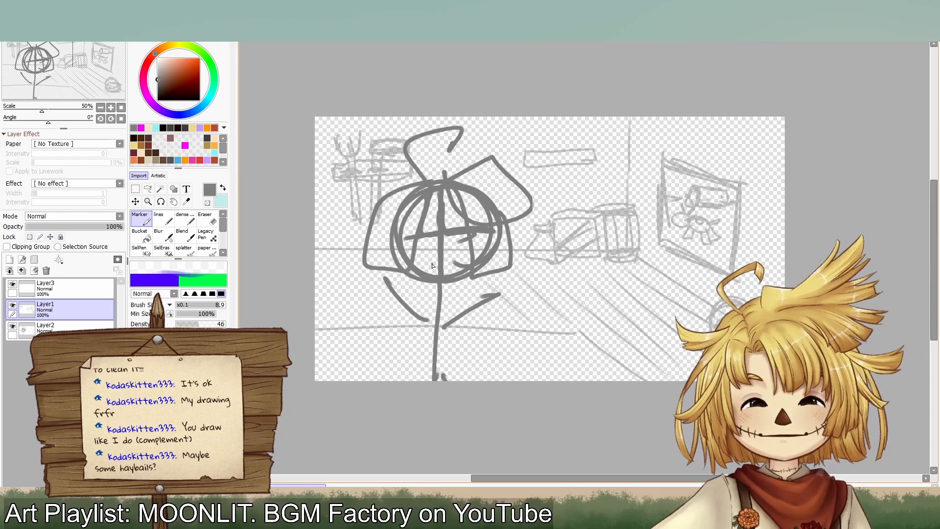
Step: Continue the diagonal floorboard lines behind the character and across the floor below the tool rack
left_click_drag(449, 283, 483, 316)
left_click_drag(320, 276, 351, 308)
left_click_drag(327, 258, 383, 321)
left_click_drag(391, 273, 425, 321)
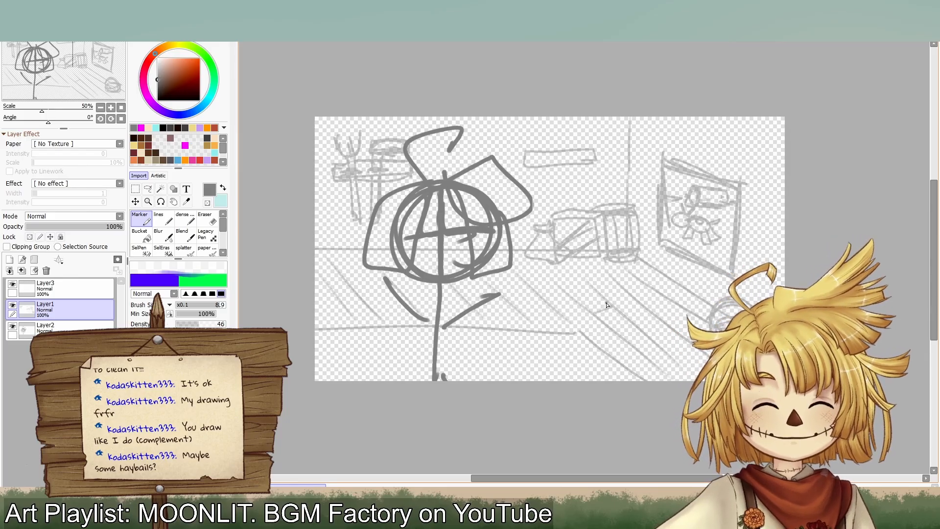
Step: Add short crosswise joints between the floorboards and fill in the boards behind the character's body
left_click_drag(512, 278, 532, 272)
left_click_drag(508, 305, 531, 300)
left_click_drag(622, 297, 656, 292)
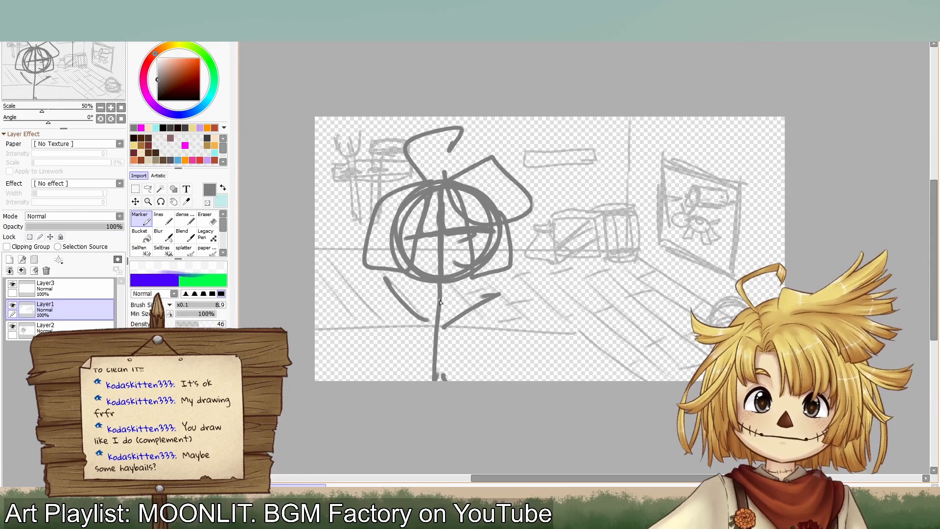
left_click_drag(425, 282, 452, 320)
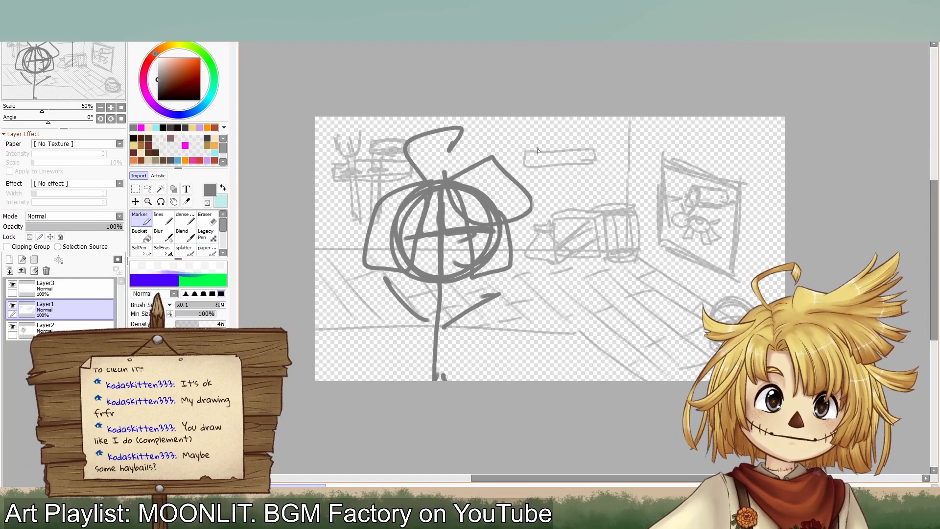
Step: Sketch a row of small objects on the wall shelf and extend the floorboards into the foreground with Layer3 temporarily hidden
mouse_move(538, 151)
left_mouse_down()
mouse_move(557, 131)
mouse_move(548, 145)
mouse_move(579, 138)
mouse_move(574, 147)
mouse_move(566, 133)
mouse_move(566, 148)
mouse_move(557, 137)
mouse_move(587, 147)
left_mouse_up()
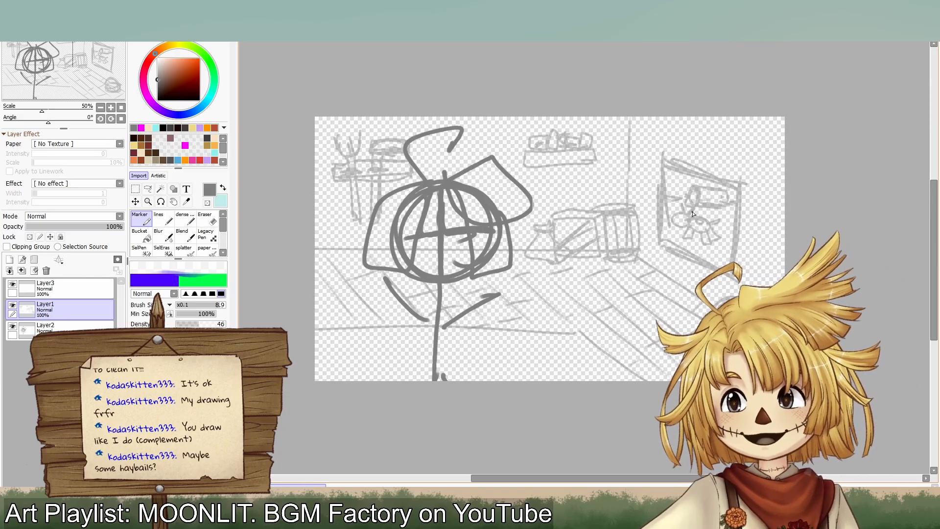
left_click(13, 285)
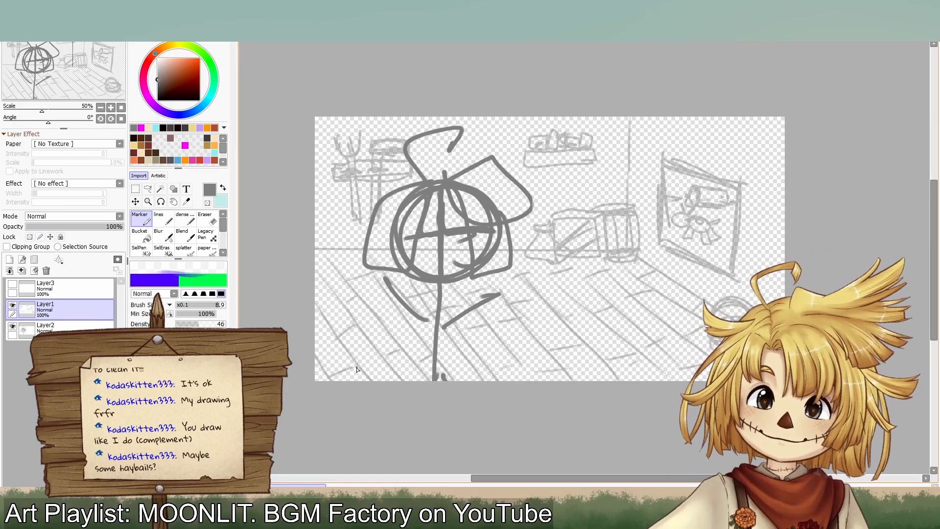
left_click(13, 284)
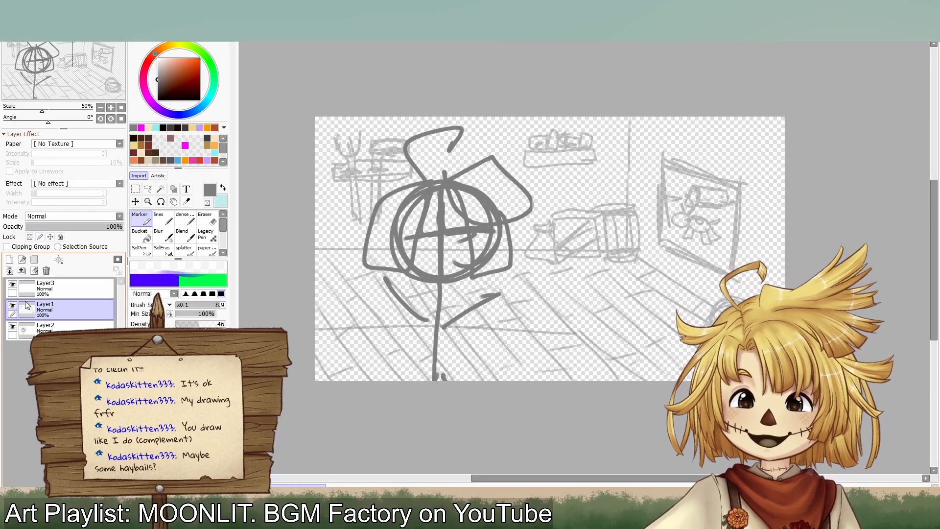
Step: Shade the foreground surface on Layer3 in flat grey with the Marker at brush size 100
left_click(71, 291)
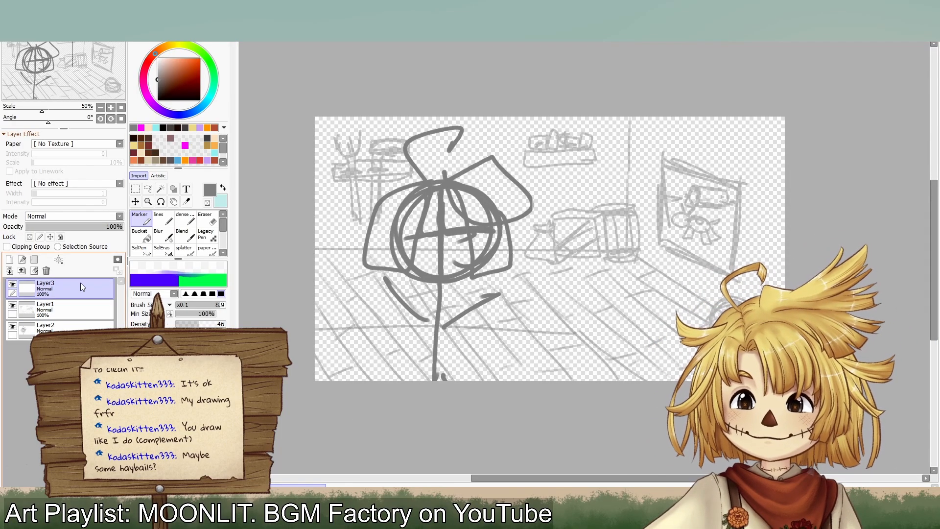
left_click(162, 231)
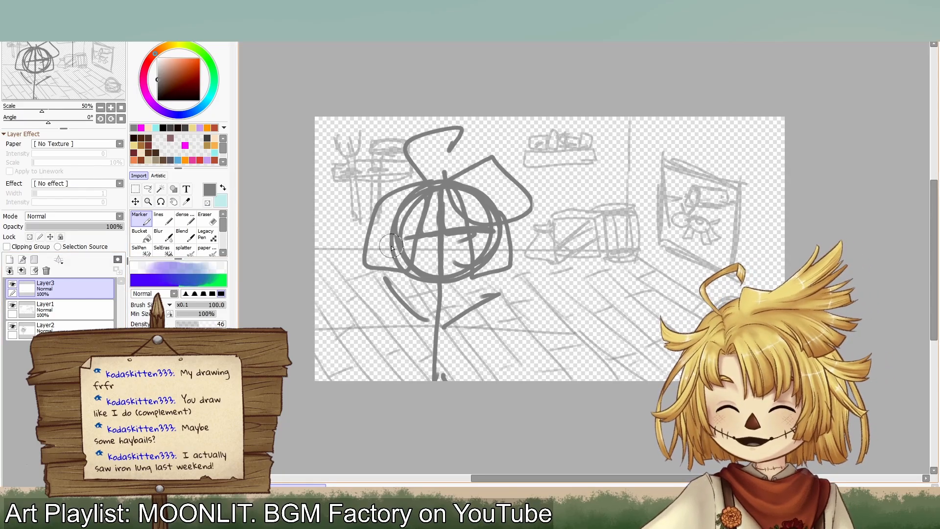
mouse_move(318, 333)
left_mouse_down()
mouse_move(329, 340)
mouse_move(325, 369)
mouse_move(539, 375)
mouse_move(563, 358)
mouse_move(589, 359)
mouse_move(611, 378)
mouse_move(543, 350)
mouse_move(304, 344)
mouse_move(442, 347)
left_mouse_up()
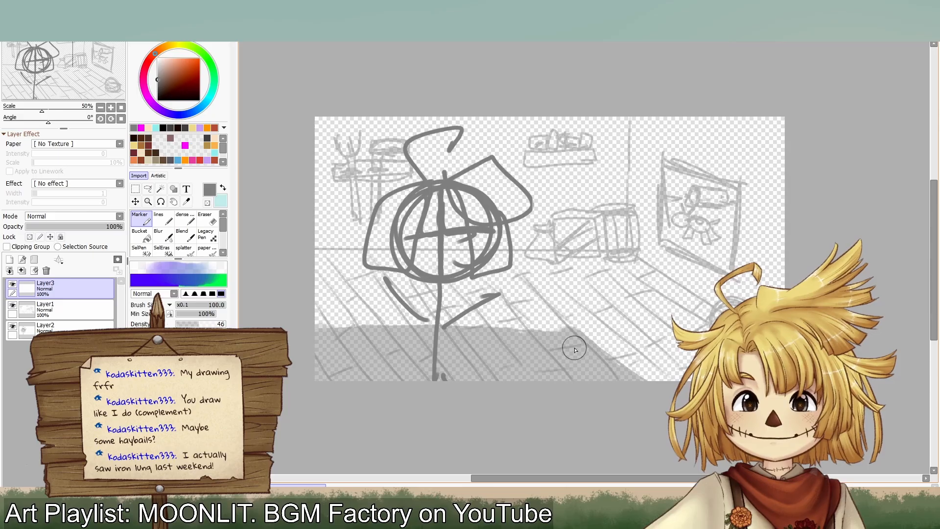
left_click_drag(560, 344, 312, 344)
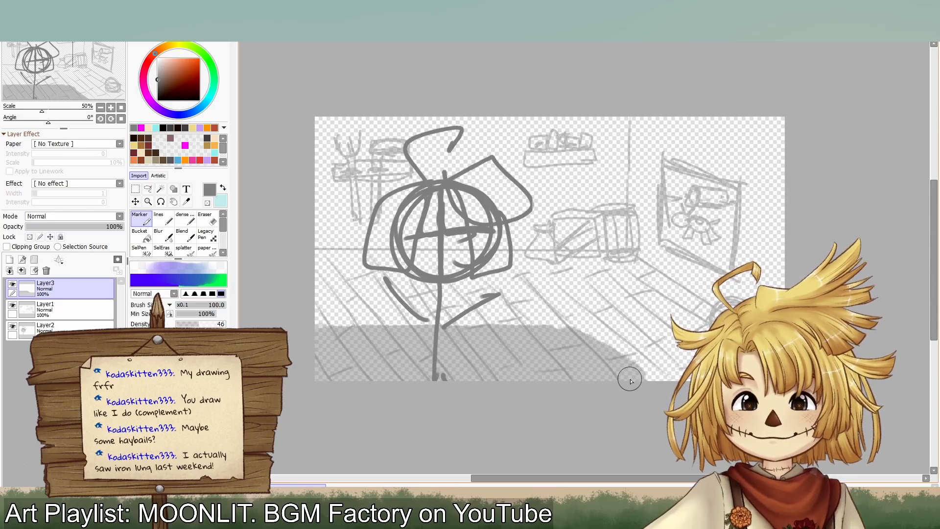
Step: Trim the grey foreground shape's end to a straight diagonal edge with the Eraser, redoing the first stroke
left_click(208, 223)
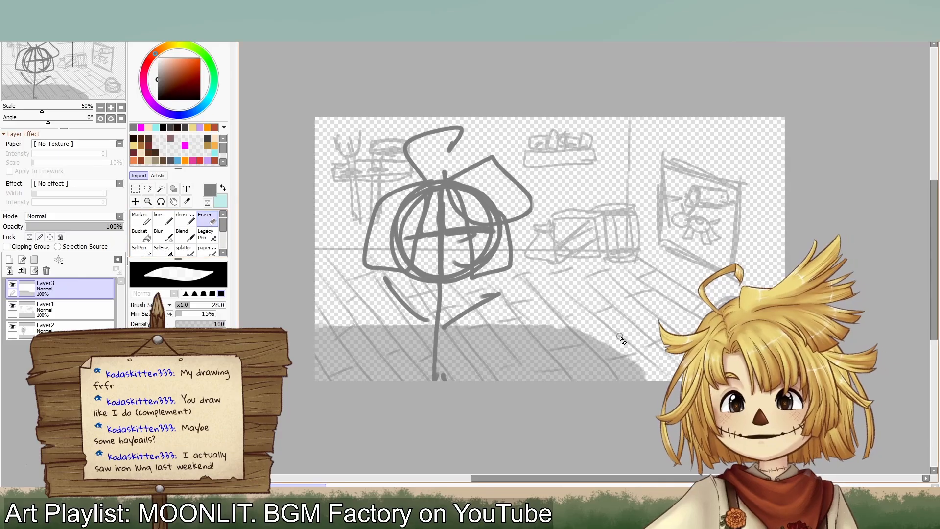
mouse_move(622, 338)
left_mouse_down()
mouse_move(646, 375)
mouse_move(570, 336)
mouse_move(555, 315)
mouse_move(661, 398)
mouse_move(611, 367)
mouse_move(636, 390)
left_mouse_up()
key("ctrl+z")
left_click_drag(571, 328, 618, 385)
left_click_drag(633, 343, 630, 389)
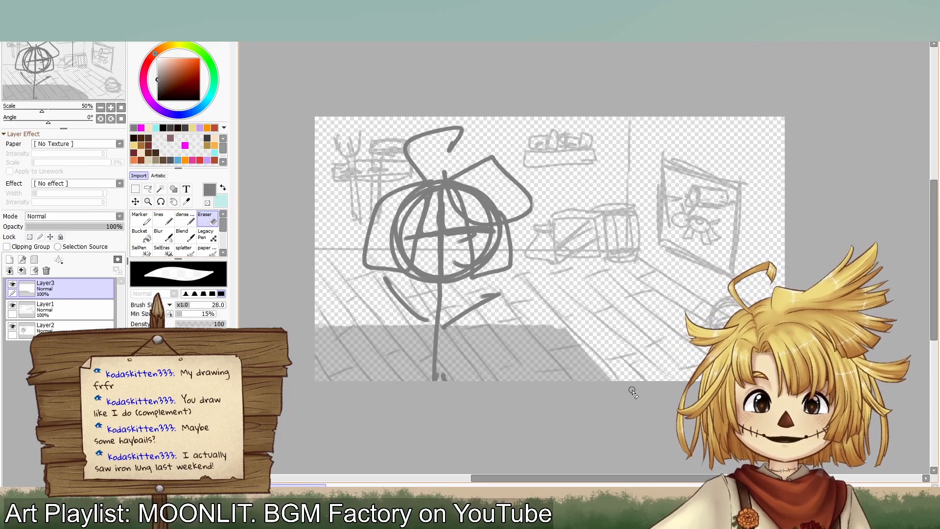
left_click_drag(558, 326, 624, 395)
left_click_drag(592, 367, 631, 407)
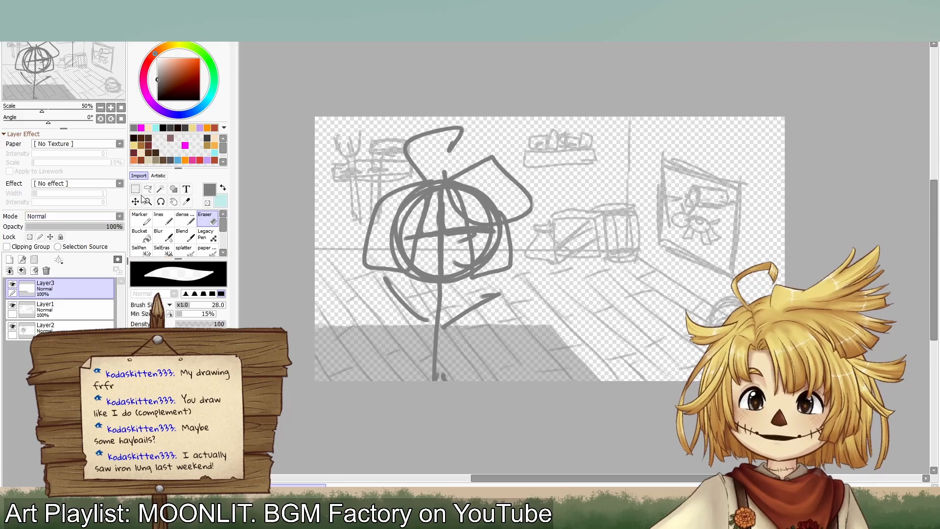
Step: Transform the grey foreground shape on Layer3, stretching it slightly wider toward the round banded object
key("m")
key("ctrl+t")
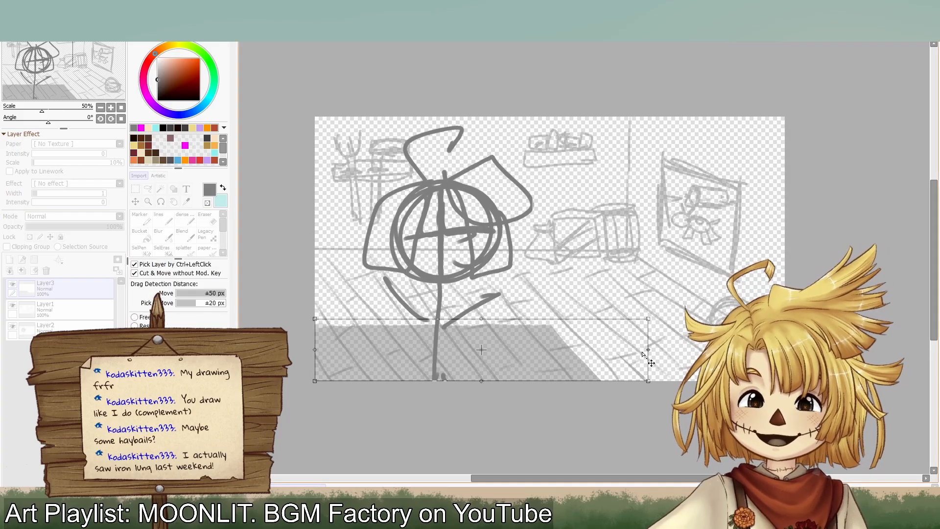
left_click_drag(643, 353, 657, 352)
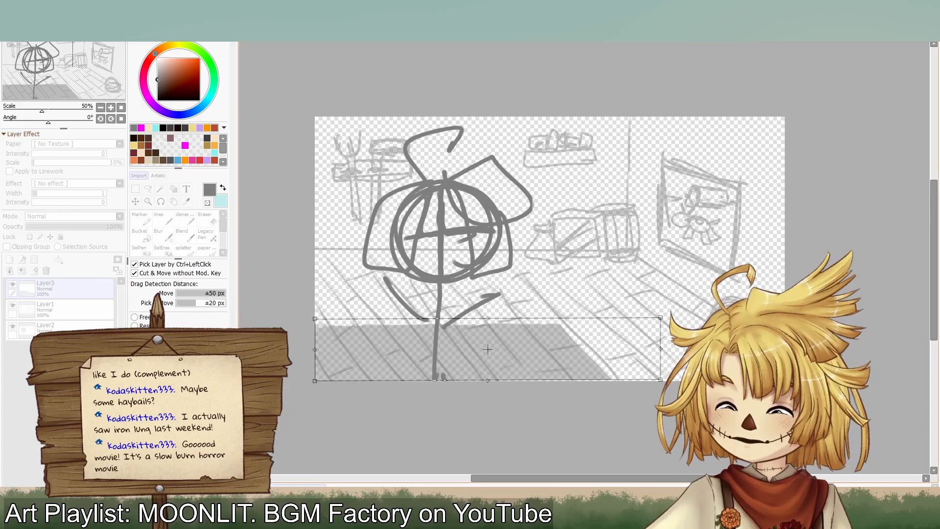
key("Return")
key("e")
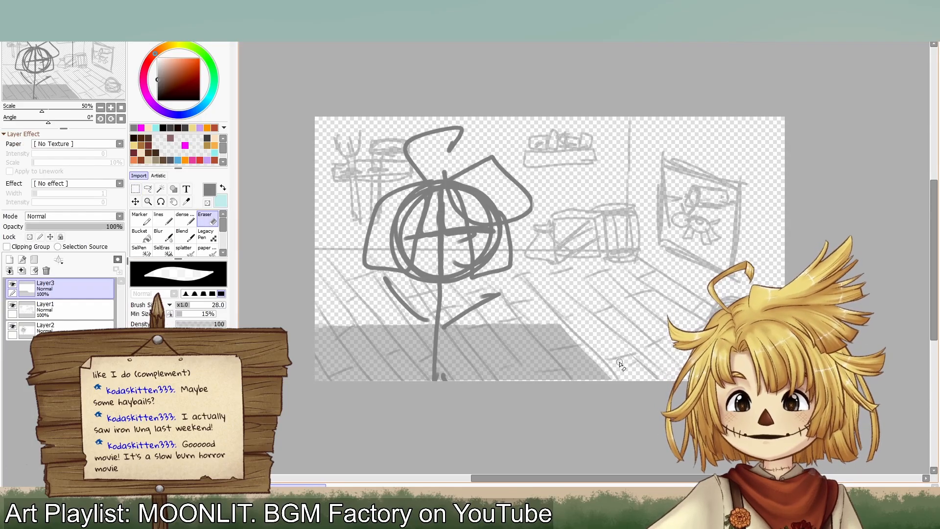
Step: Transform the grey foreground shape again, enlarging it past the canvas's lower and side edges and widening it toward the round object
left_click(135, 189)
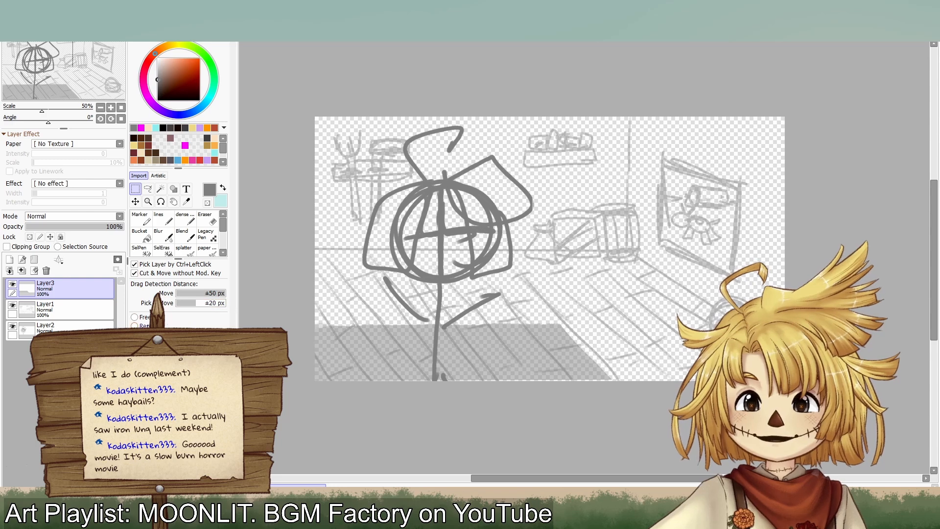
key("ctrl+t")
left_click_drag(464, 381, 464, 388)
left_click_drag(526, 369, 528, 369)
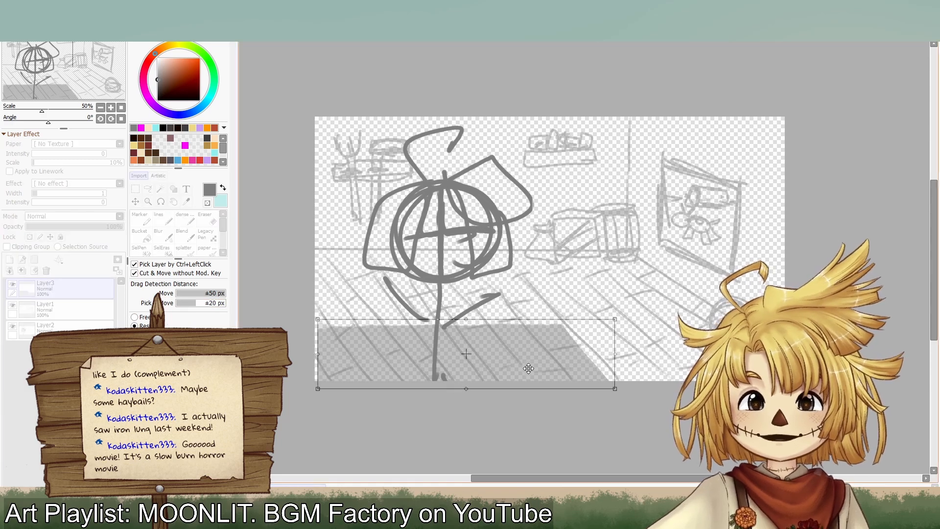
left_click_drag(620, 364, 659, 359)
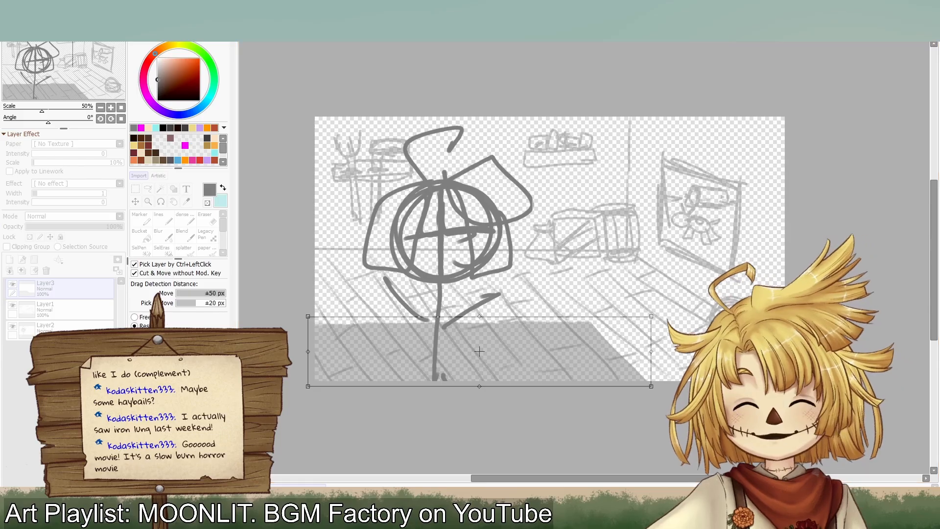
key("Return")
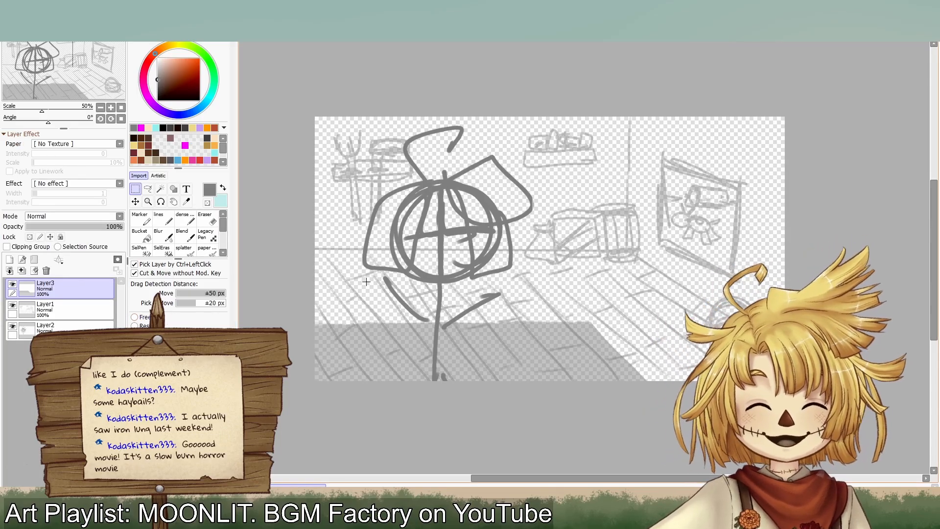
Step: Set the Marker to a darker grey with a brush size of 7.9
left_click(140, 219)
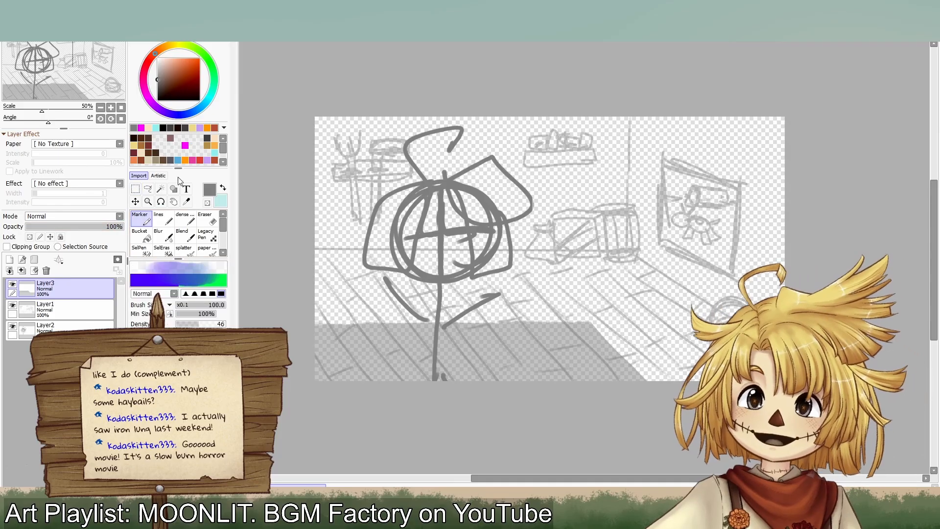
left_click(162, 92)
left_click(158, 83)
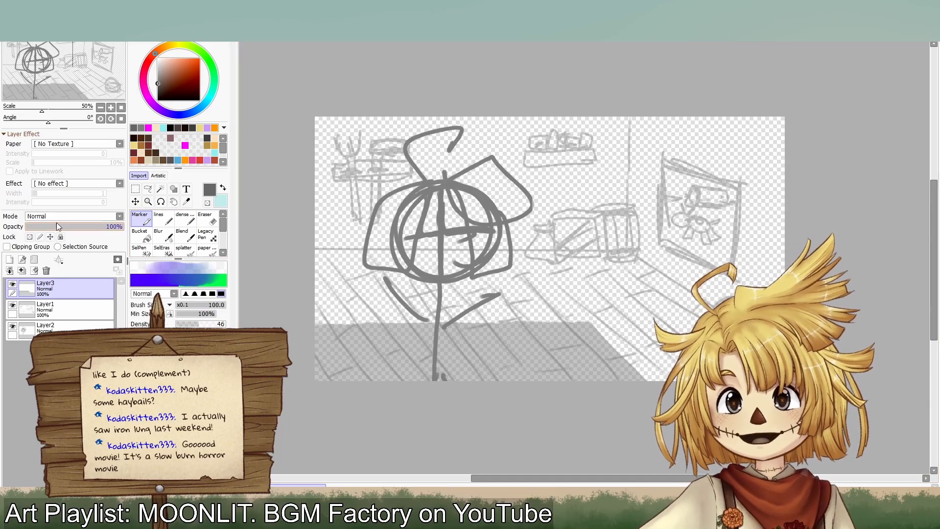
left_click(216, 305)
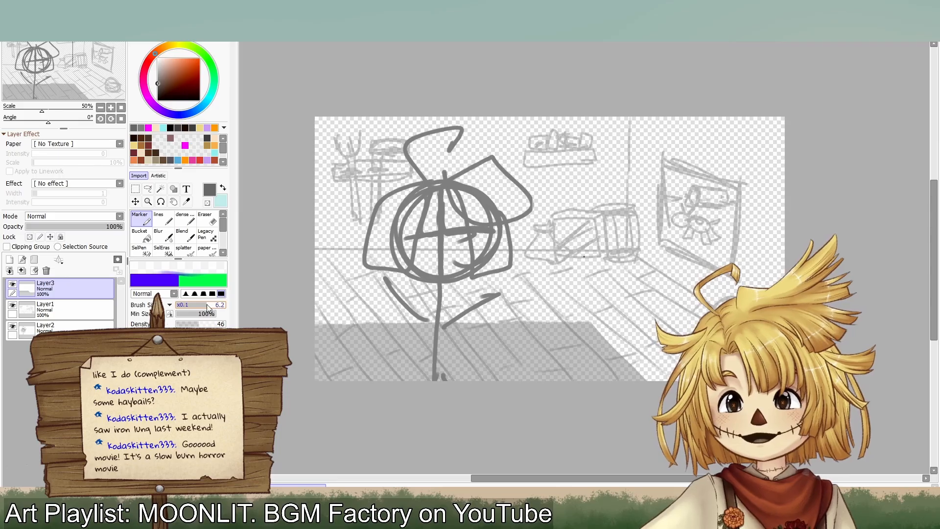
left_click(215, 305)
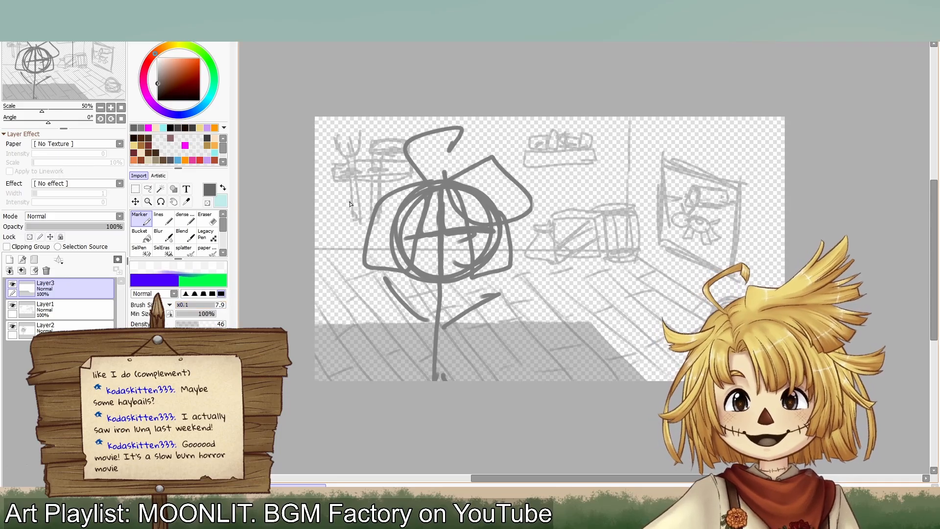
Step: Try darker Marker strokes at brush size 16 over the pitchfork and tools on the wall in Layer3
left_click(217, 305)
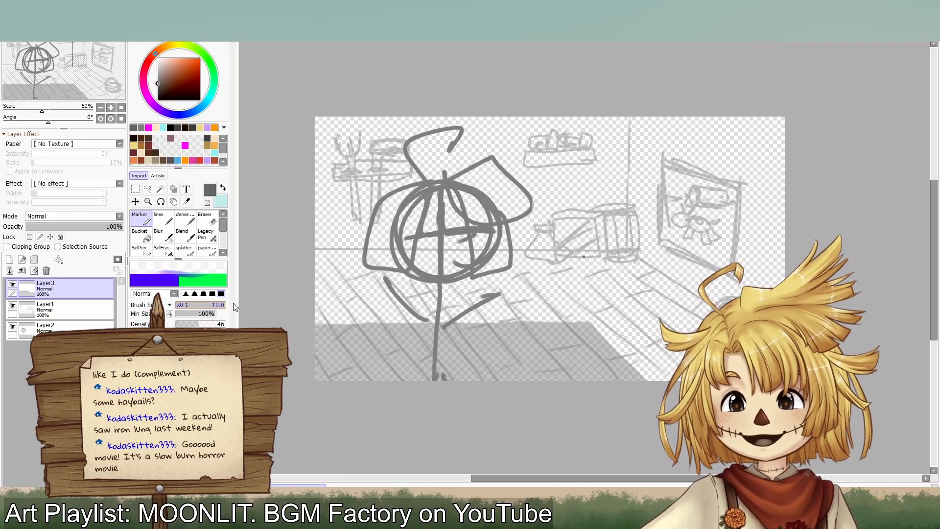
key("bracketright")
key("bracketright")
key("bracketright")
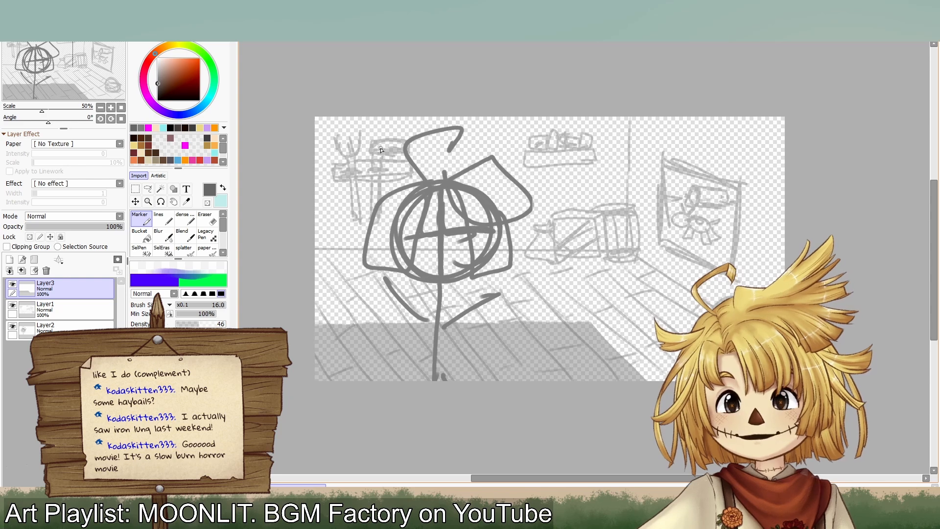
mouse_move(380, 148)
left_mouse_down()
mouse_move(401, 147)
mouse_move(385, 145)
mouse_move(402, 149)
mouse_move(338, 138)
mouse_move(345, 155)
mouse_move(360, 135)
mouse_move(355, 155)
left_mouse_up()
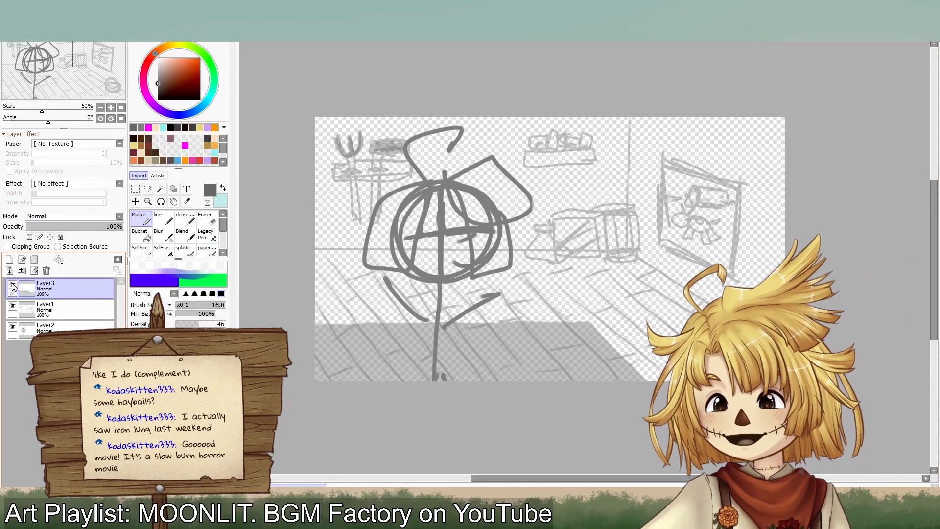
key("ctrl+z")
key("ctrl+z")
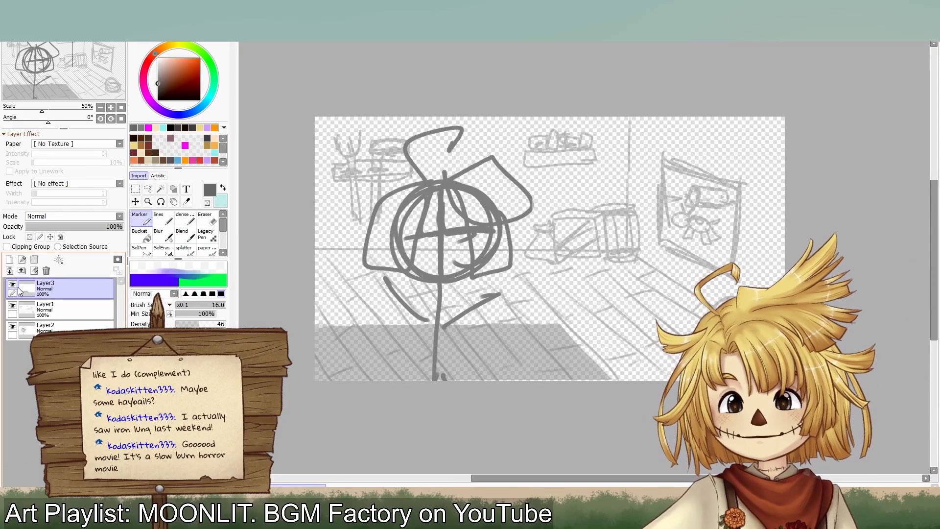
key("ctrl+z")
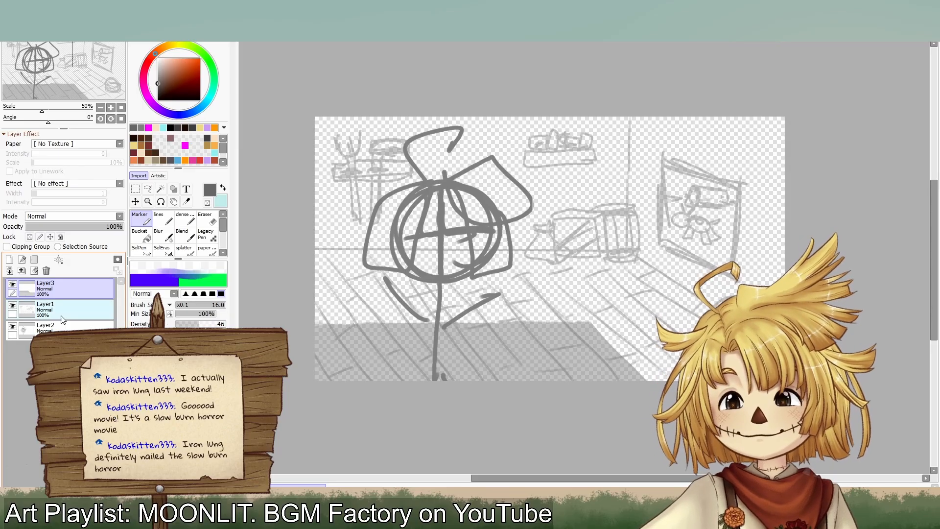
Step: Select Layer1, toggle its visibility to check its contents, and set the Marker's brush size to 6.3
left_click(21, 309)
left_click(12, 305)
left_click(11, 305)
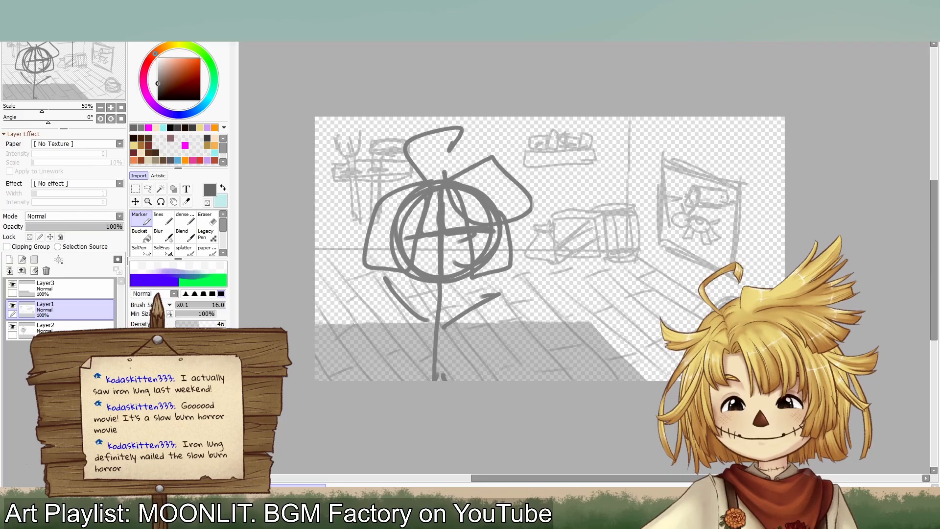
left_click_drag(202, 307, 210, 314)
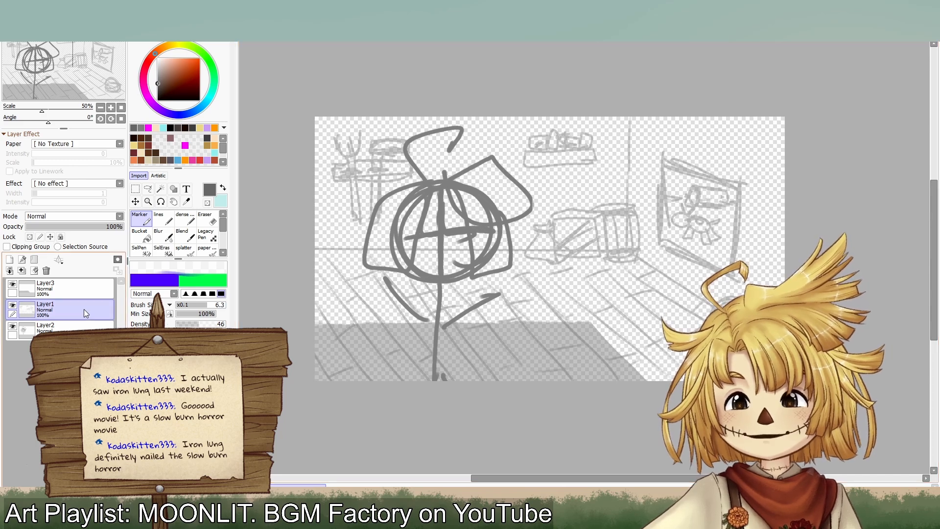
left_click(13, 308)
left_click(14, 308)
left_click(14, 309)
left_click(14, 309)
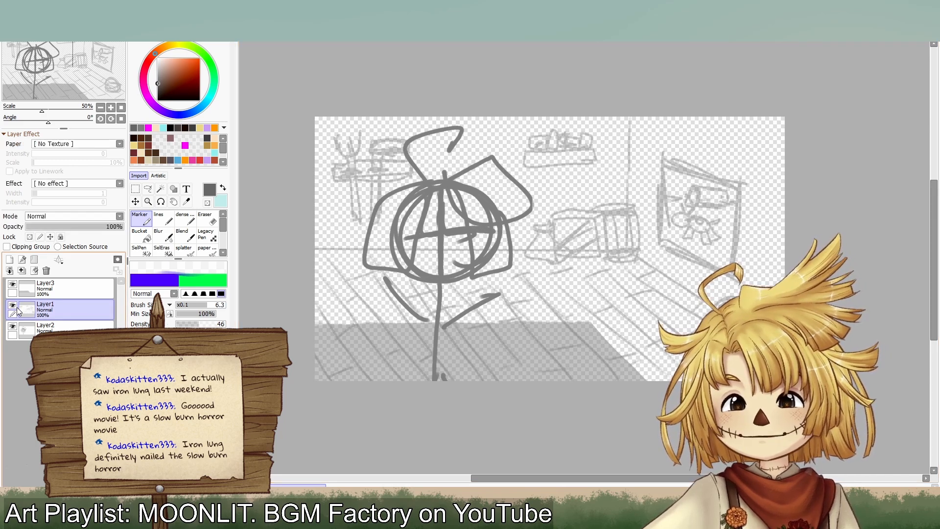
Step: Transform the background sketch on Layer1, squashing it down toward the floor and widening it slightly past the canvas's side edge
left_click(136, 190)
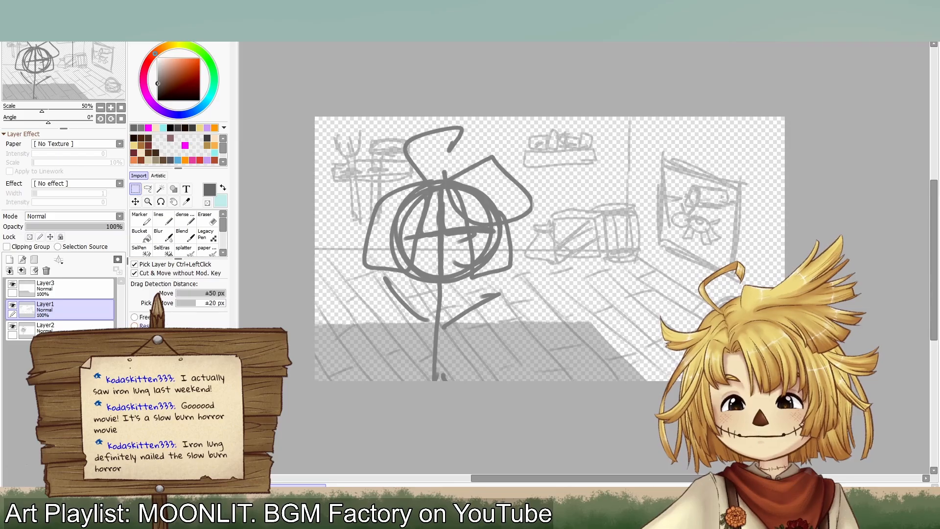
key("ctrl+t")
left_click_drag(556, 382, 551, 310)
mouse_move(553, 212)
left_mouse_down()
mouse_move(561, 291)
mouse_move(541, 224)
left_mouse_up()
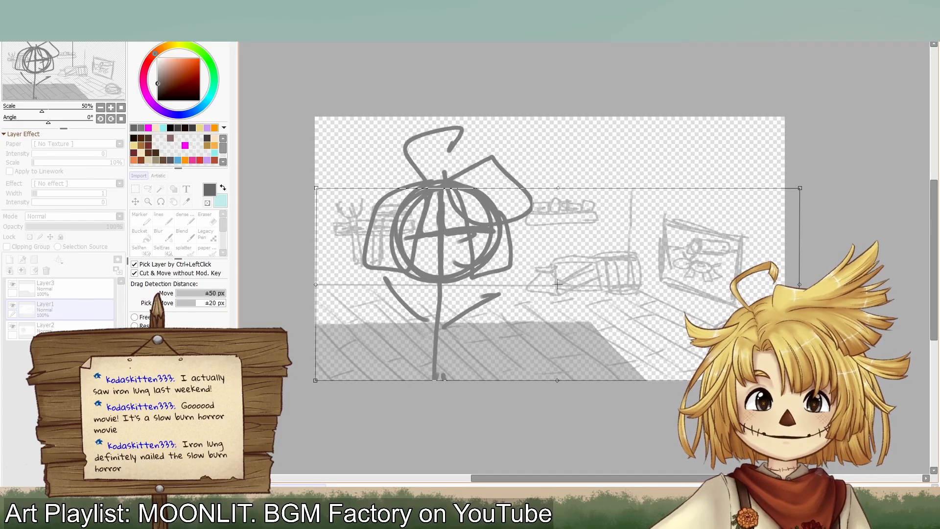
left_click_drag(800, 284, 810, 285)
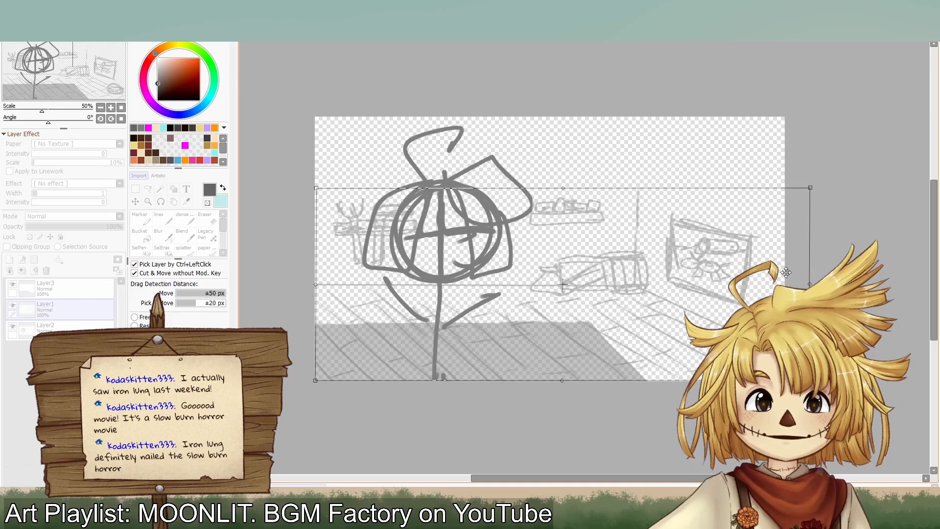
left_click_drag(700, 274, 698, 274)
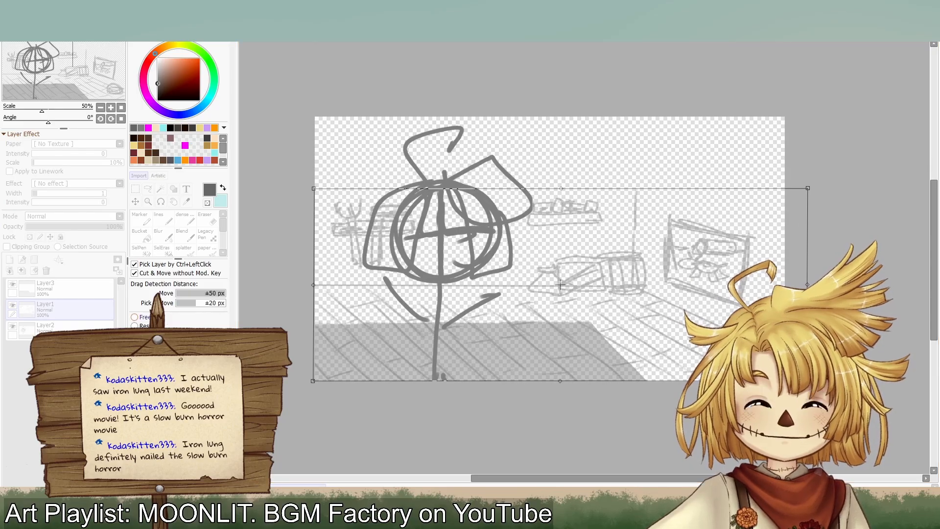
key("Return")
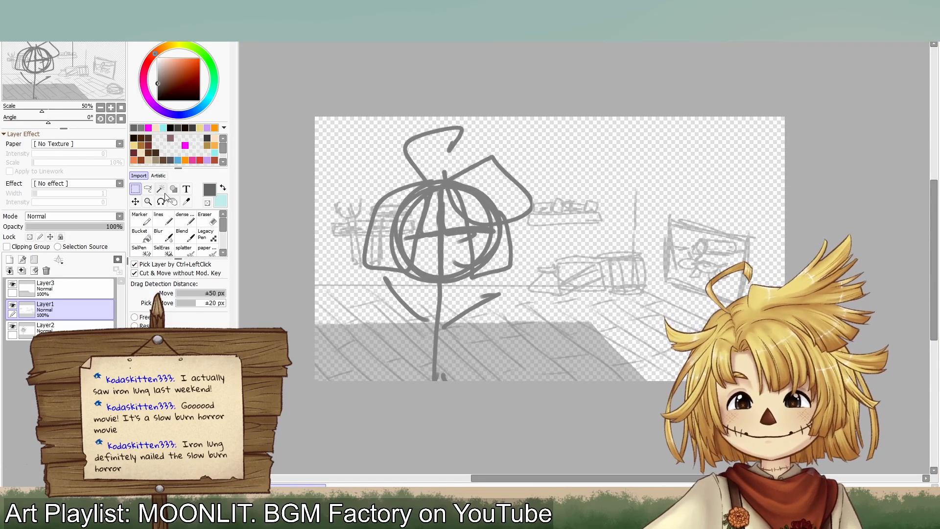
Step: Lasso the wall tools, shelf and framed picture on Layer1 and move them higher up the wall, clearing the selection
left_click(147, 188)
mouse_move(609, 238)
left_mouse_down()
mouse_move(380, 277)
mouse_move(327, 270)
mouse_move(359, 171)
mouse_move(623, 170)
mouse_move(727, 193)
mouse_move(780, 259)
left_mouse_up()
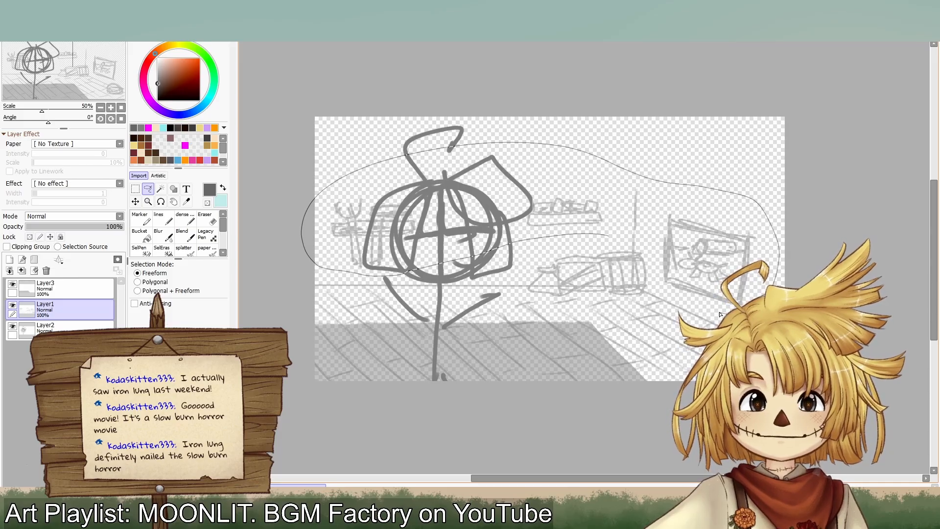
mouse_move(655, 275)
left_mouse_down()
mouse_move(647, 200)
mouse_move(630, 187)
mouse_move(610, 238)
left_mouse_up()
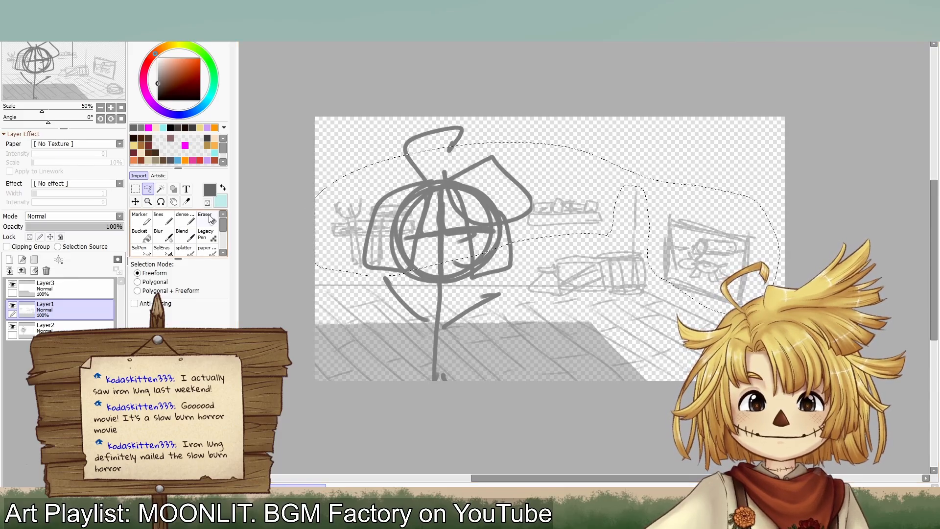
left_click(135, 202)
mouse_move(512, 205)
left_mouse_down()
mouse_move(510, 154)
mouse_move(504, 160)
left_mouse_up()
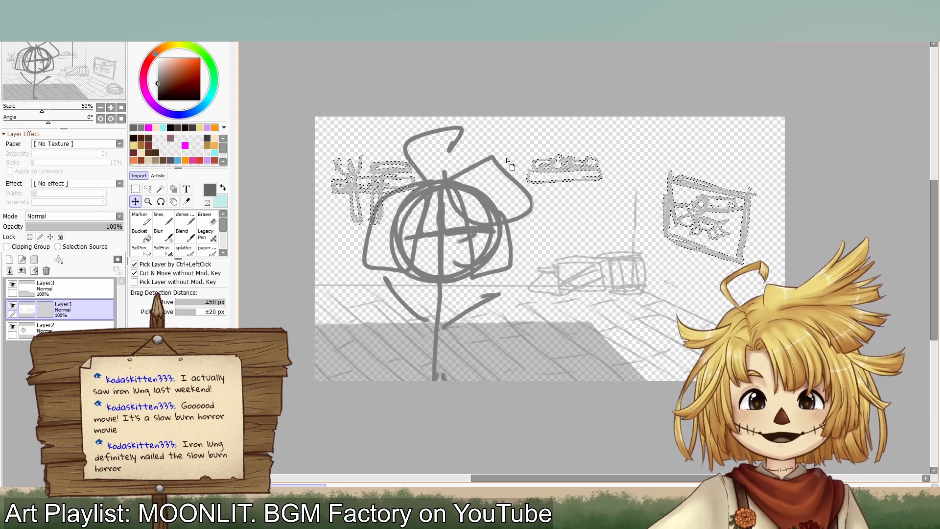
key("ctrl+d")
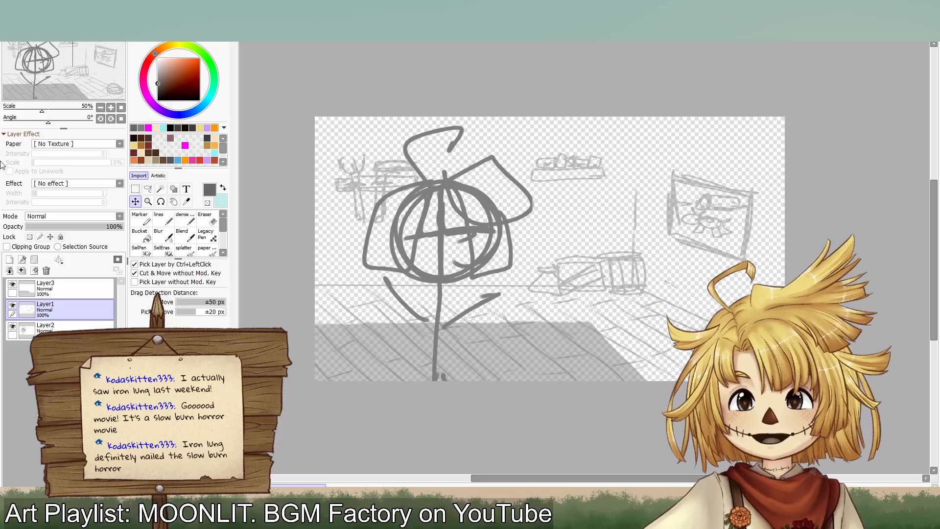
Step: Try to extend the wall corner line up to the canvas's upper edge with the lines brush
left_click(159, 218)
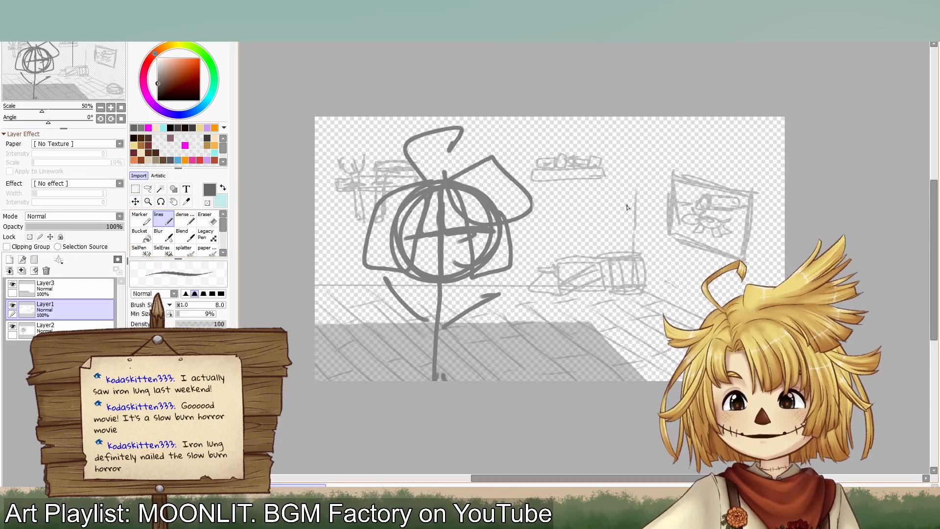
left_click_drag(638, 117, 637, 190)
left_click_drag(639, 117, 635, 211)
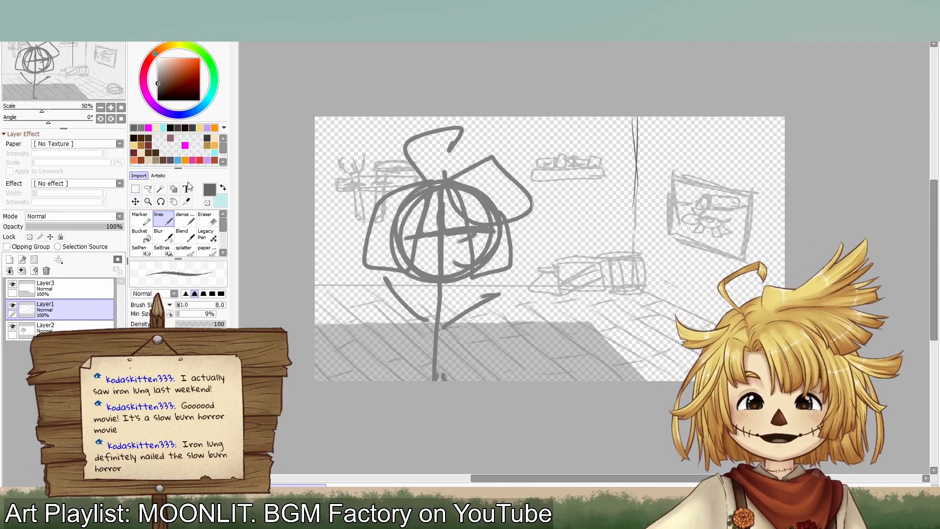
key("ctrl+z")
key("ctrl+z")
Step: Extend the wall corner line to the canvas's upper edge with the Marker and redraw the back wall's floor line up to the bottle-shaped prop
left_click(141, 223)
mouse_move(637, 116)
left_mouse_down()
mouse_move(638, 207)
mouse_move(644, 112)
mouse_move(638, 244)
mouse_move(636, 113)
mouse_move(630, 239)
left_mouse_up()
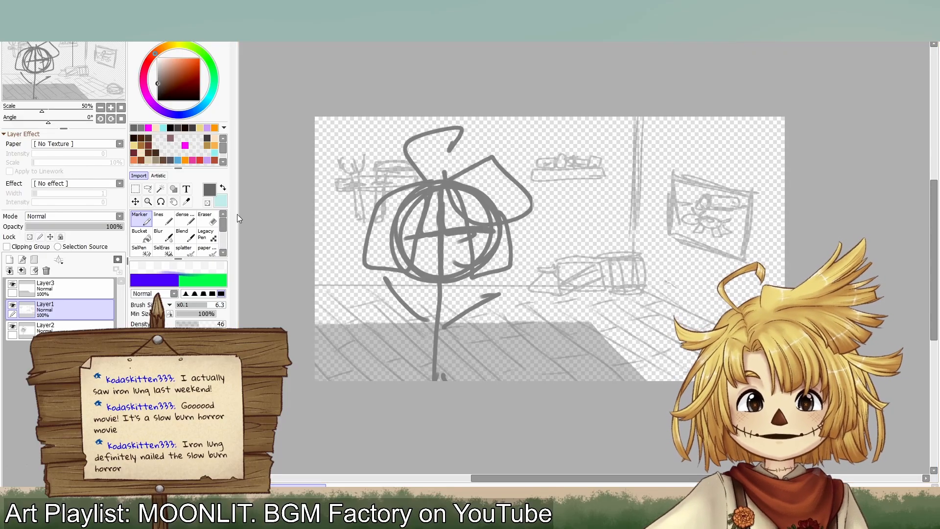
left_click(205, 218)
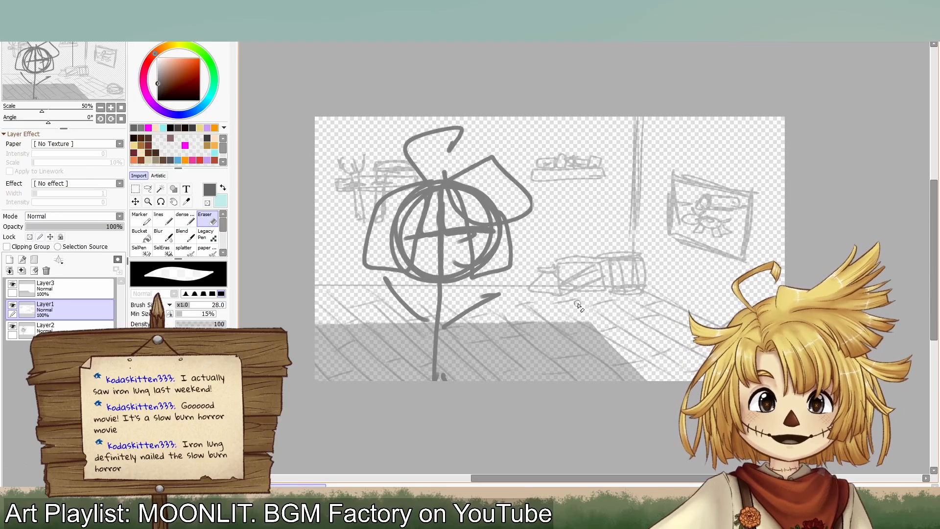
left_click(141, 220)
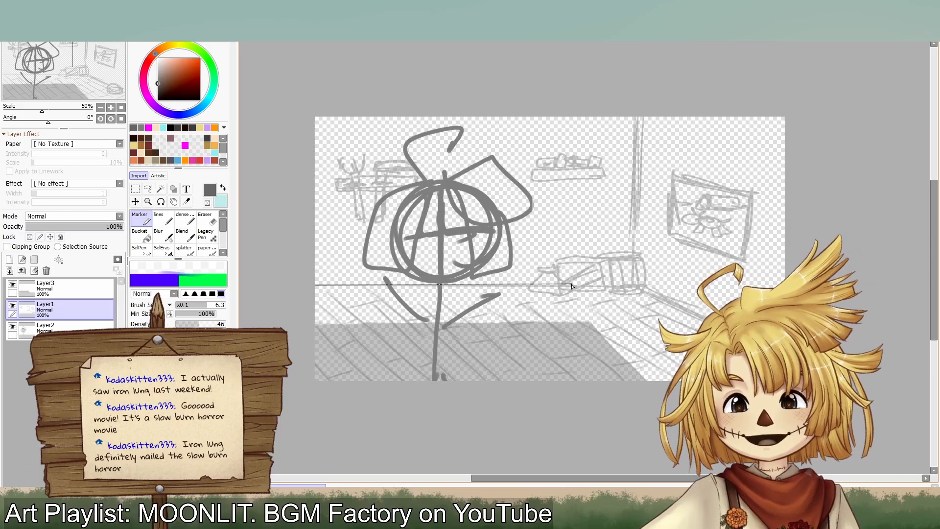
left_click_drag(316, 285, 537, 286)
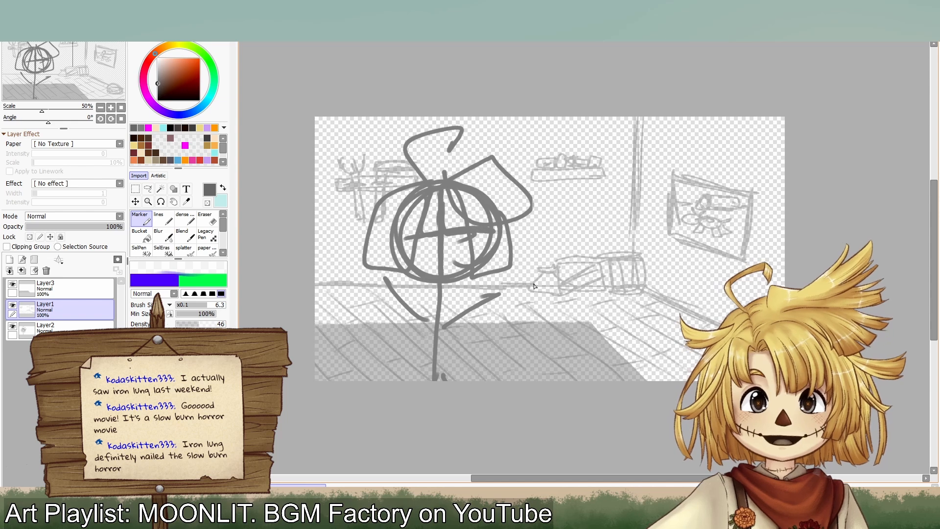
key("e")
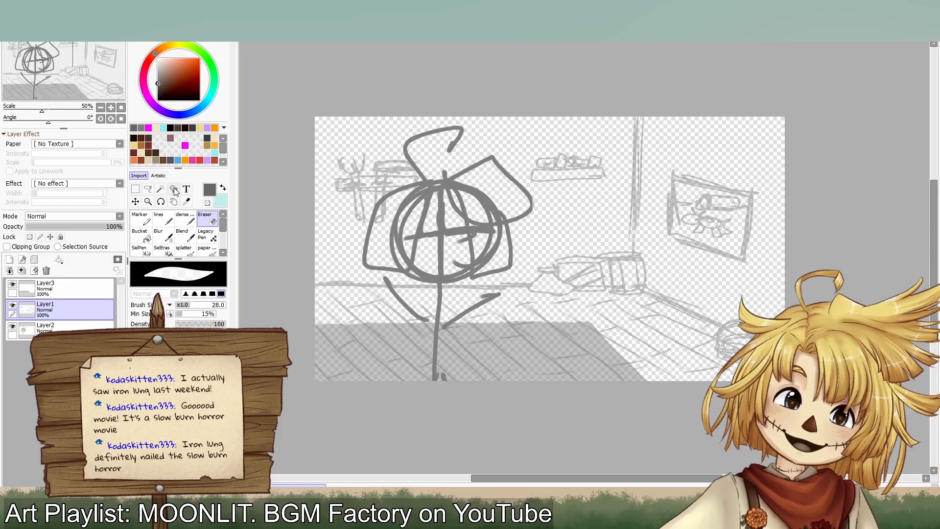
key("n")
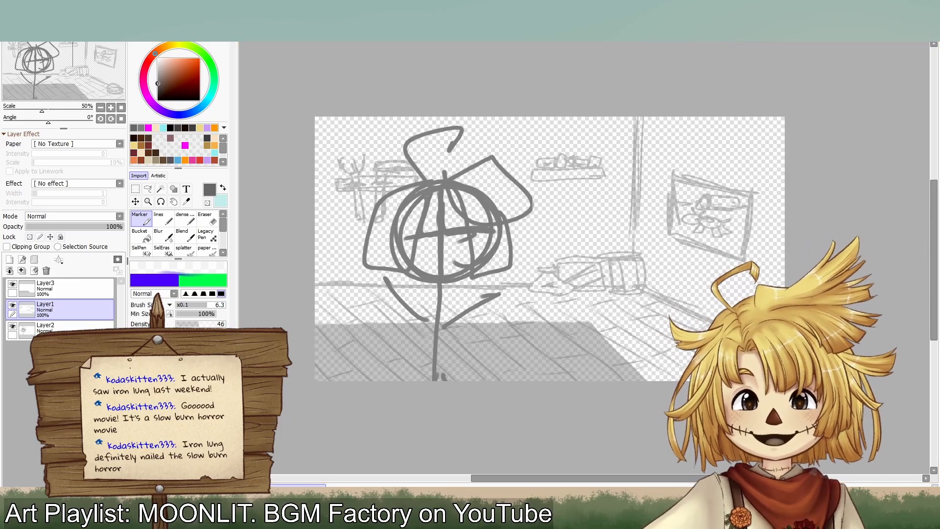
Step: Transform the grey foreground shape on Layer3, stretching it wider toward the round banded object
left_click(49, 288)
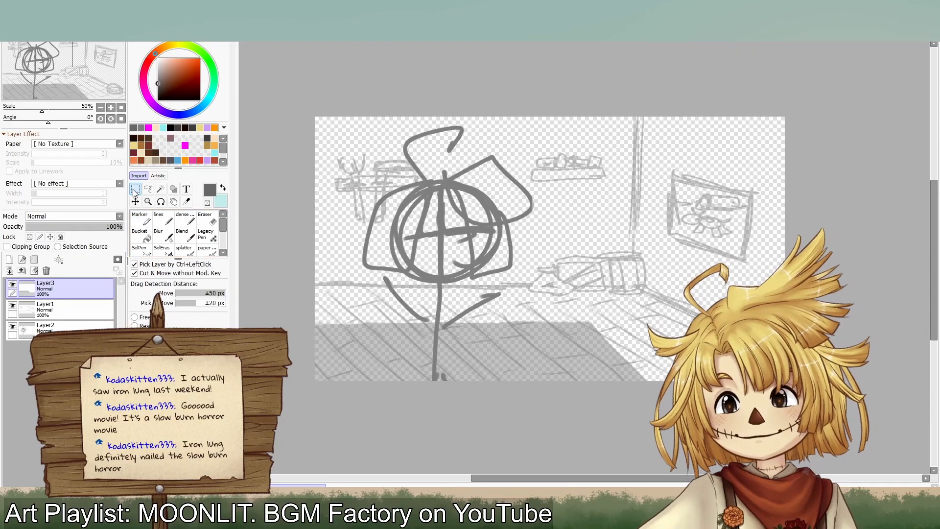
key("ctrl+t")
left_click_drag(648, 338, 691, 352)
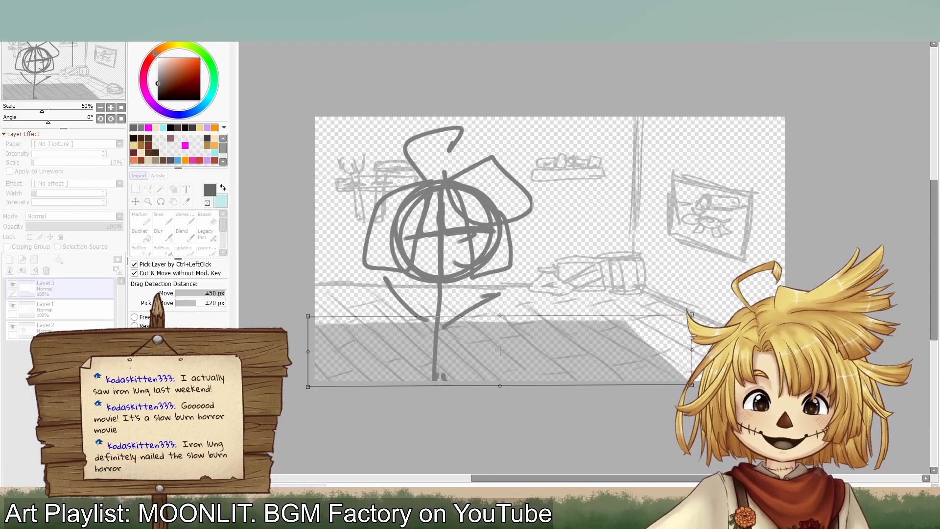
key("Return")
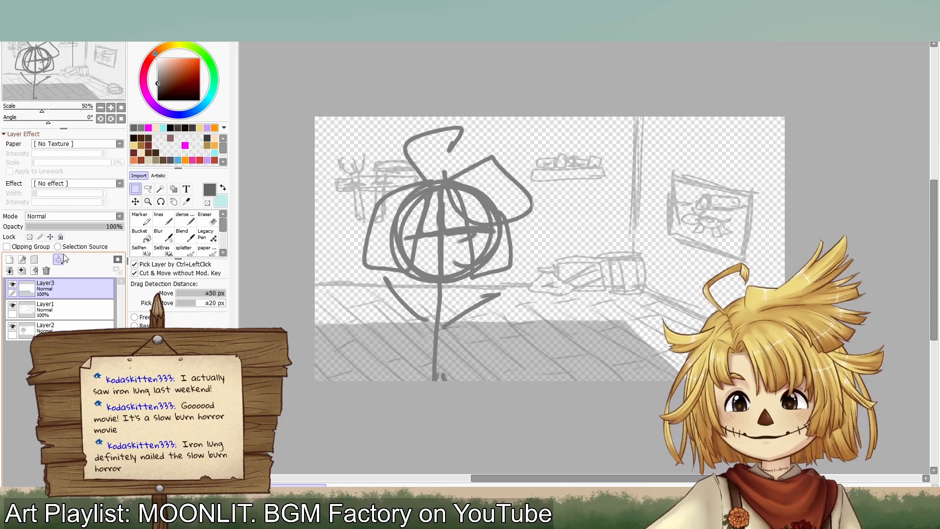
Step: Sketch a slanted rectangular signboard on a short post in front of the barrel on Layer3, using the Marker in near-black brown
left_click(135, 139)
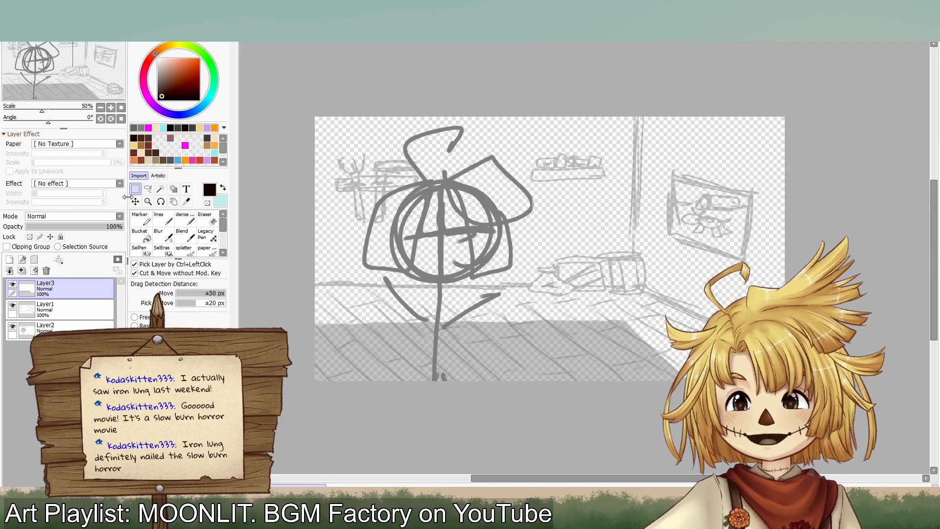
left_click(158, 218)
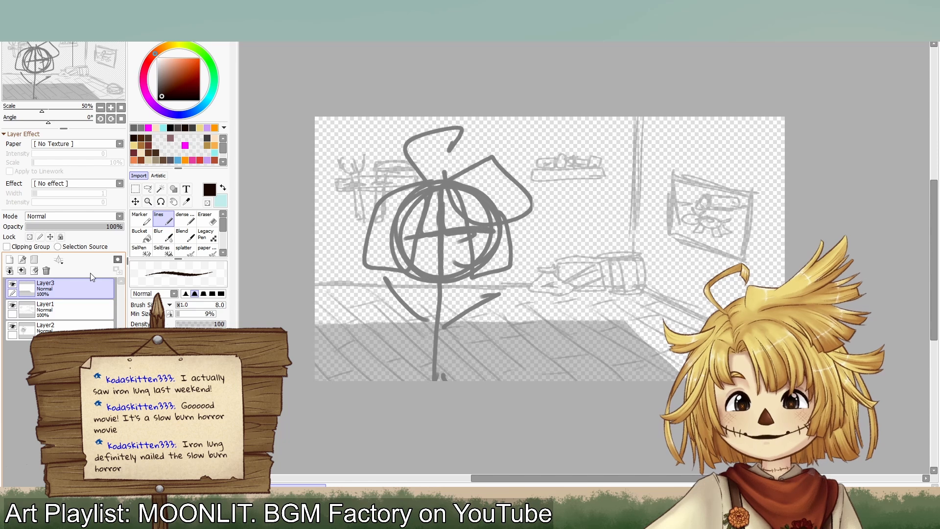
left_click(140, 218)
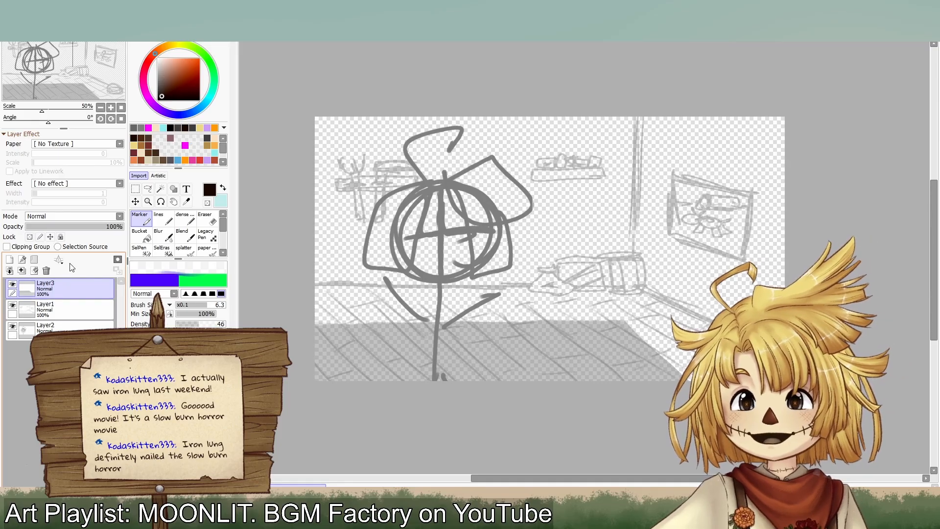
left_click(9, 260)
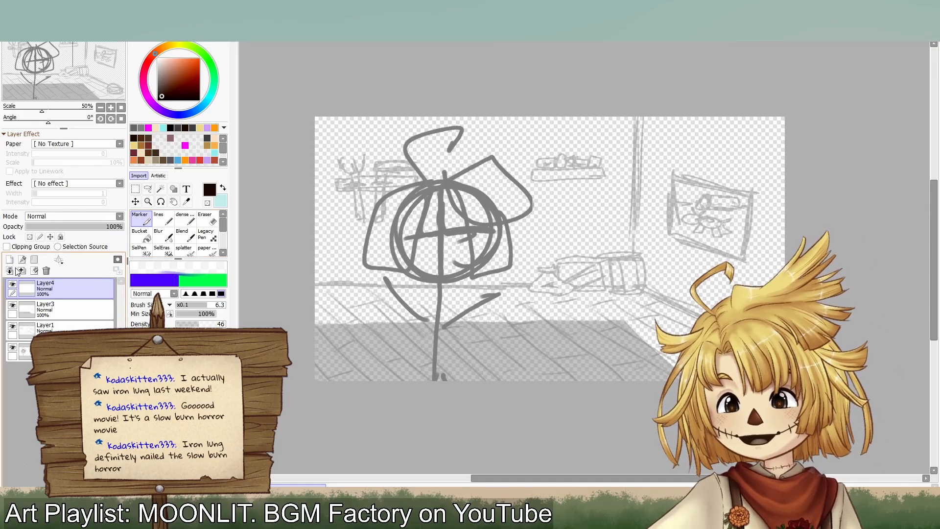
left_click(46, 271)
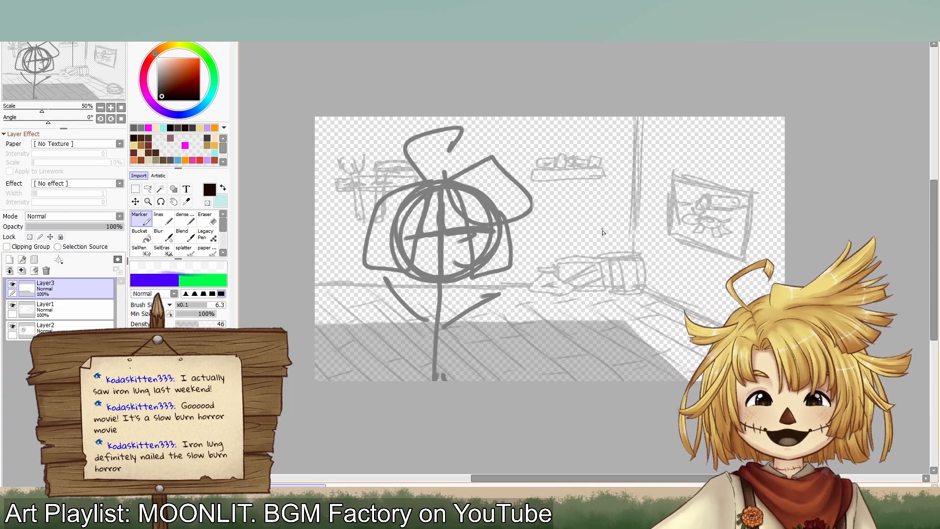
mouse_move(602, 220)
left_mouse_down()
mouse_move(600, 298)
mouse_move(718, 242)
left_mouse_up()
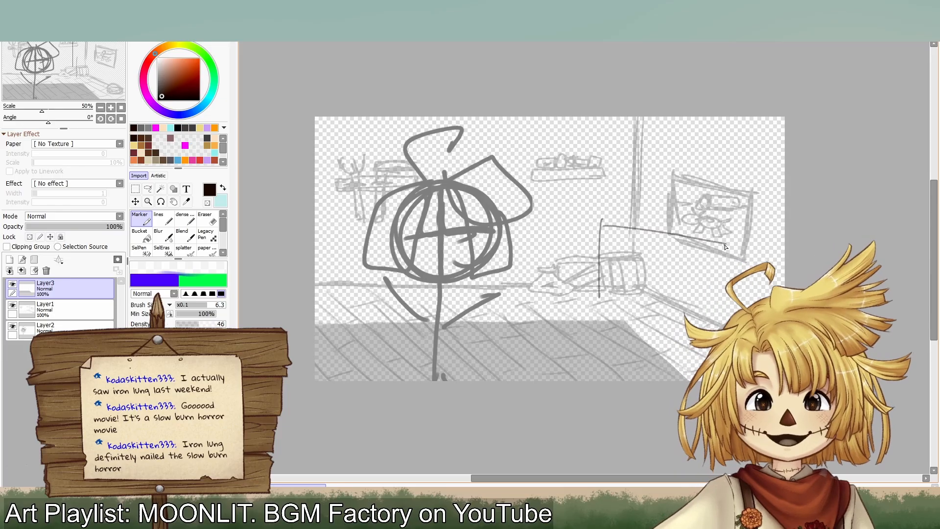
mouse_move(609, 305)
left_mouse_down()
mouse_move(702, 316)
mouse_move(716, 242)
mouse_move(705, 318)
left_mouse_up()
mouse_move(647, 316)
left_mouse_down()
mouse_move(643, 362)
mouse_move(651, 371)
mouse_move(660, 318)
mouse_move(644, 315)
mouse_move(659, 329)
left_mouse_up()
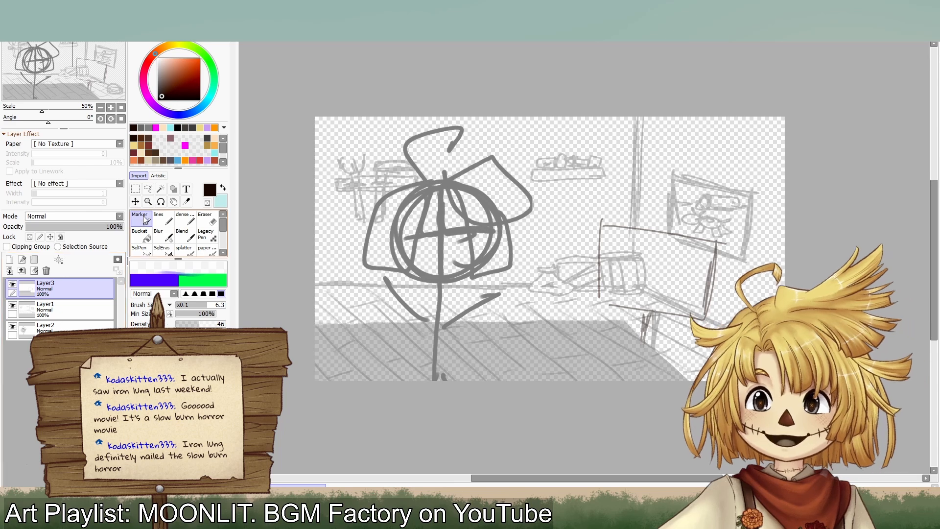
Step: Cancel transforming Layer3 and undo the slanted signboard sketch in front of the barrel
left_click(135, 188)
left_click(149, 326)
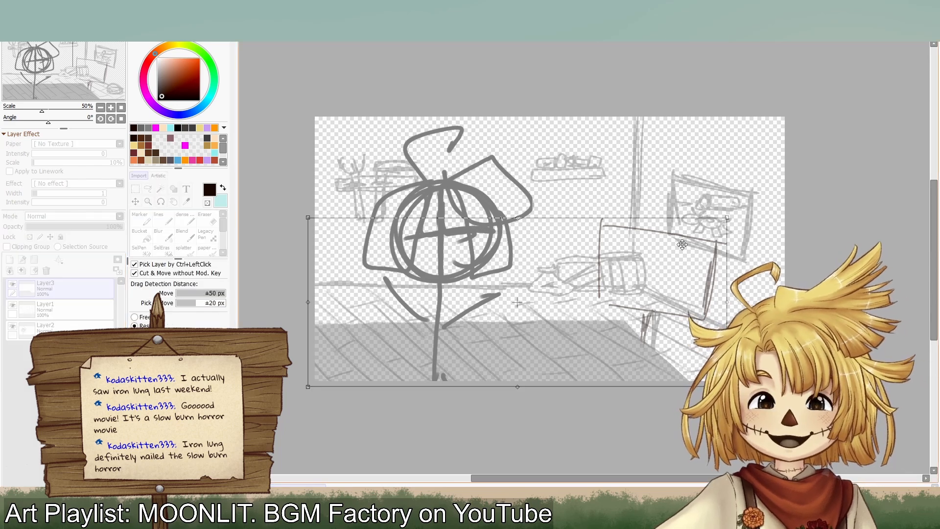
key("Escape")
key("ctrl+z")
key("ctrl+z")
key("ctrl+z")
key("ctrl+z")
key("ctrl+z")
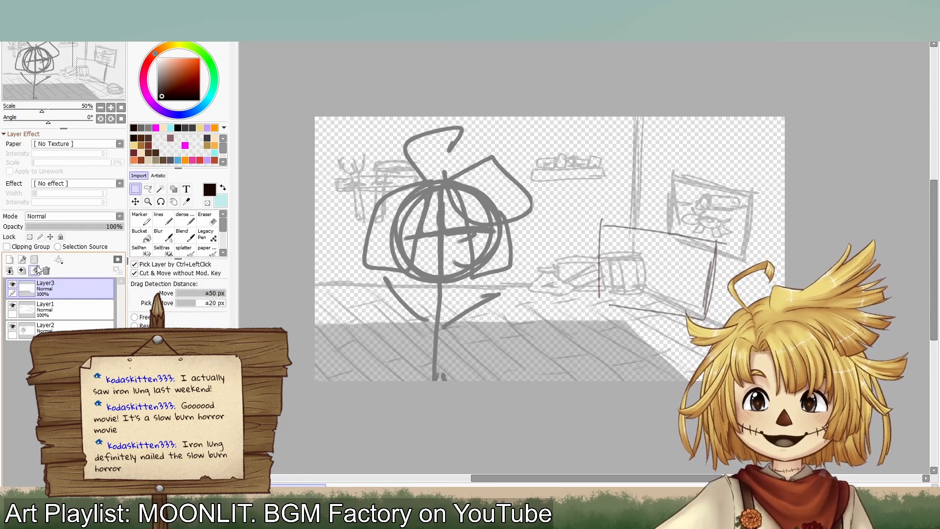
Step: Sketch a slanted rectangular signboard on a two-line post in front of the barrel on a new layer, using the Marker
left_click(10, 271)
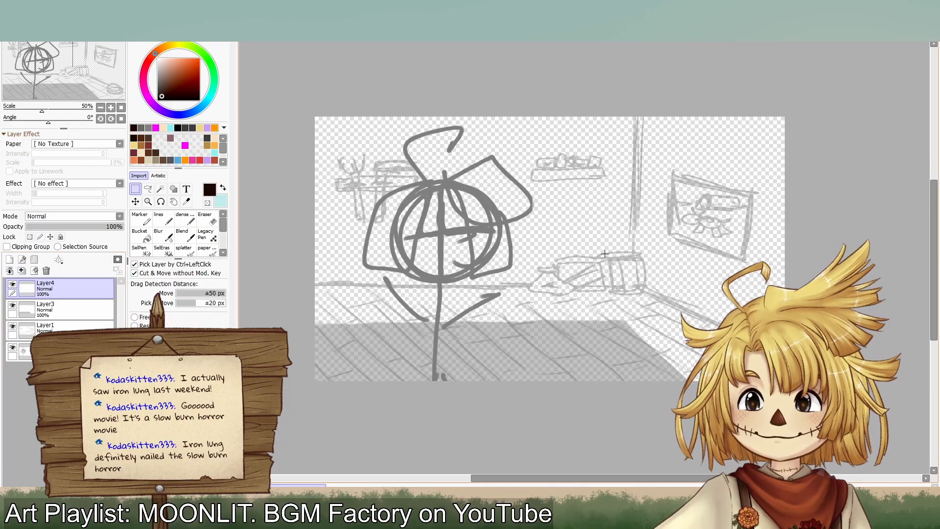
key("b")
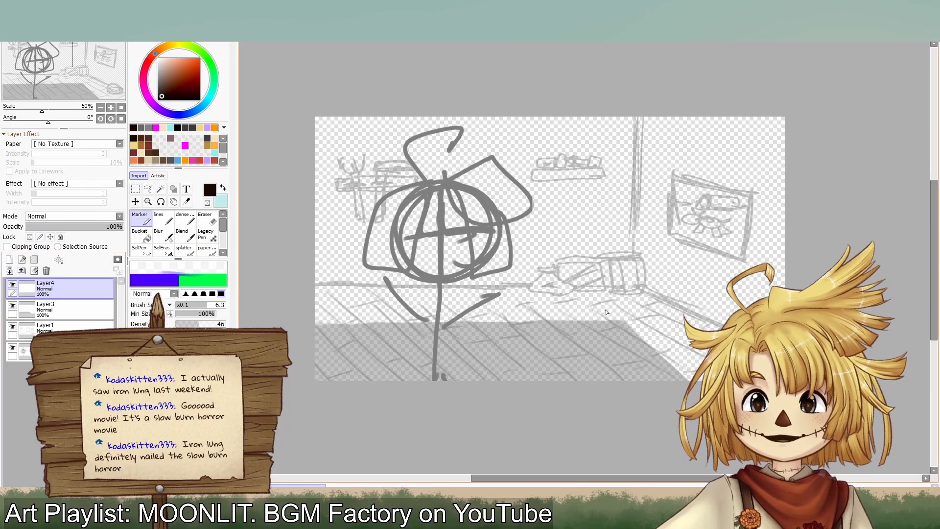
mouse_move(628, 293)
left_mouse_down()
mouse_move(623, 350)
mouse_move(630, 351)
left_mouse_up()
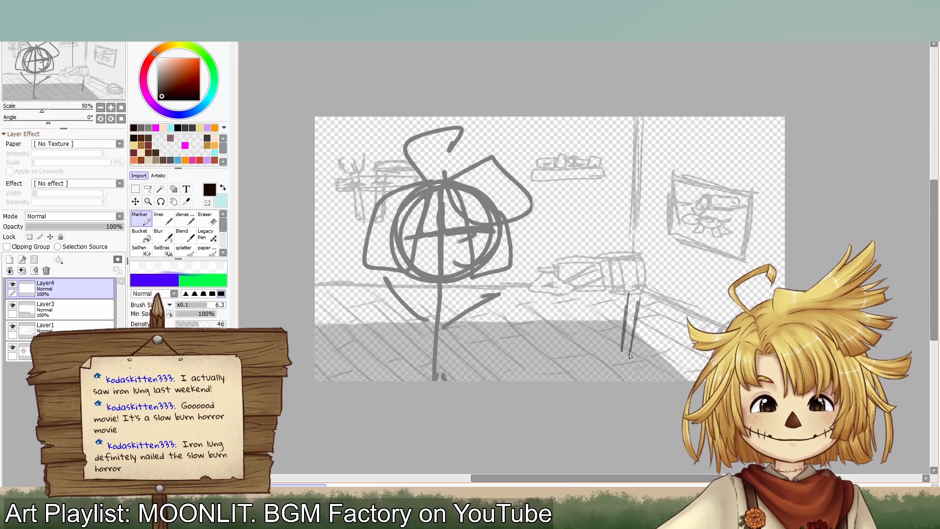
mouse_move(598, 208)
left_mouse_down()
mouse_move(585, 280)
mouse_move(591, 239)
mouse_move(621, 212)
mouse_move(715, 231)
mouse_move(699, 306)
left_mouse_up()
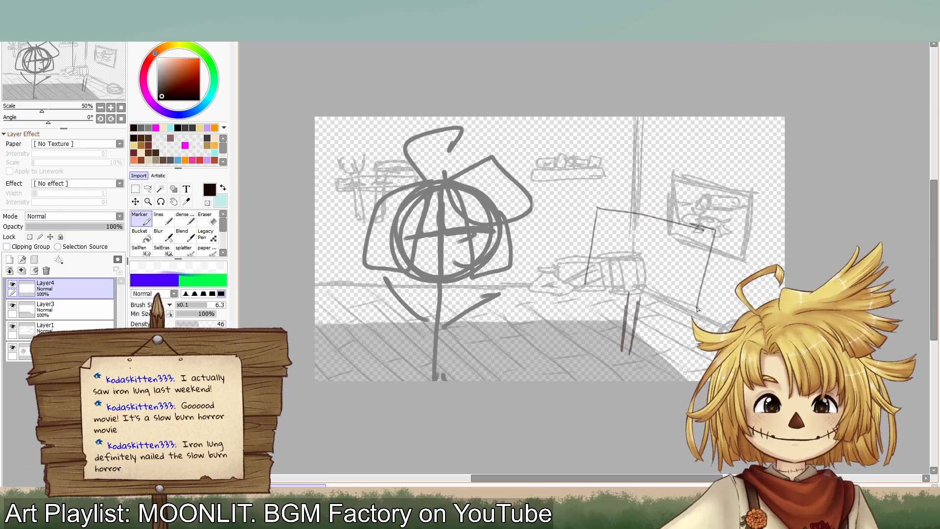
mouse_move(585, 283)
left_mouse_down()
mouse_move(715, 310)
mouse_move(659, 302)
left_mouse_up()
mouse_move(601, 202)
left_mouse_down()
mouse_move(588, 258)
mouse_move(603, 204)
mouse_move(737, 237)
left_mouse_up()
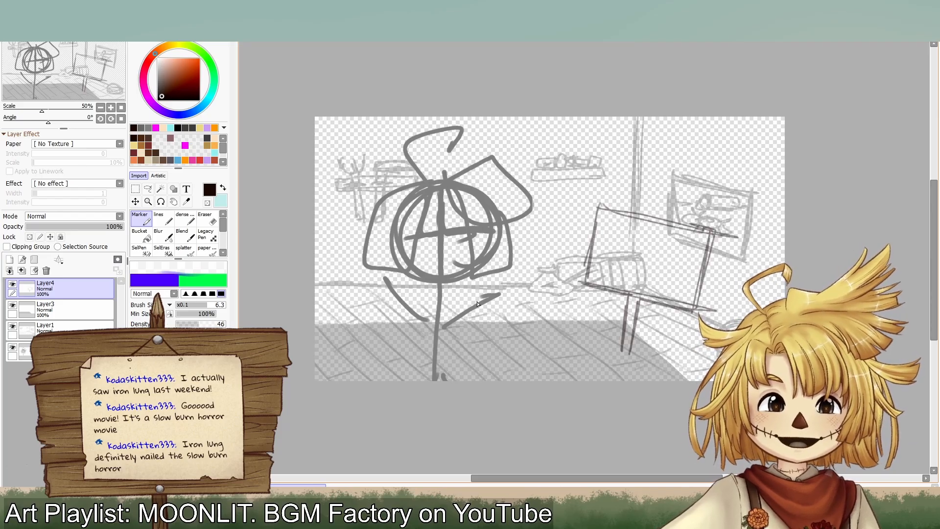
key("ctrl+t")
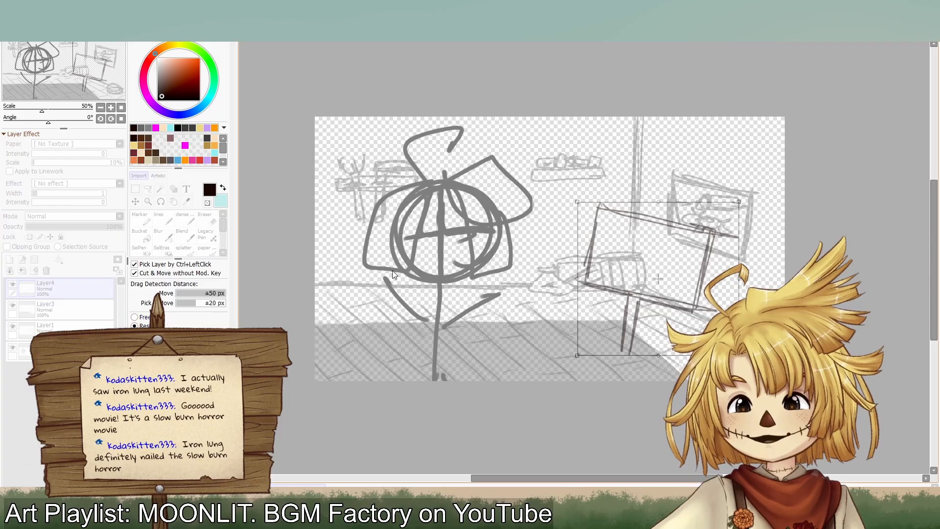
left_click_drag(739, 355, 784, 393)
mouse_move(663, 321)
left_mouse_down()
mouse_move(646, 300)
mouse_move(655, 304)
mouse_move(611, 309)
left_mouse_up()
left_click_drag(749, 202, 778, 165)
mouse_move(705, 225)
left_mouse_down()
mouse_move(716, 235)
mouse_move(702, 251)
left_mouse_up()
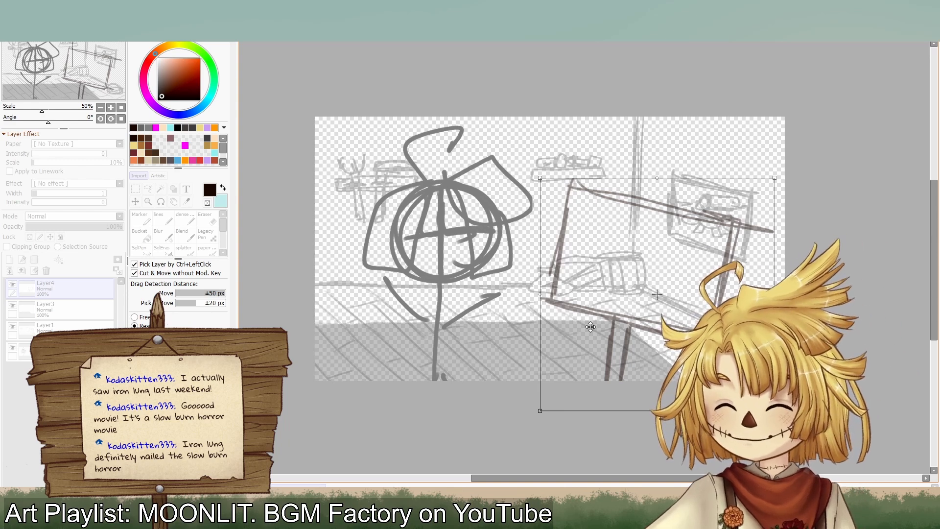
left_click_drag(592, 326, 682, 305)
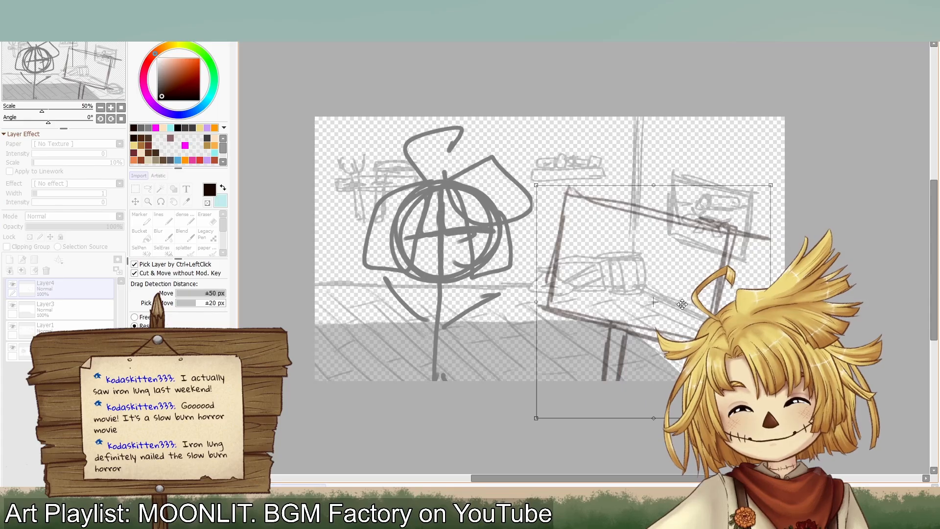
key("Escape")
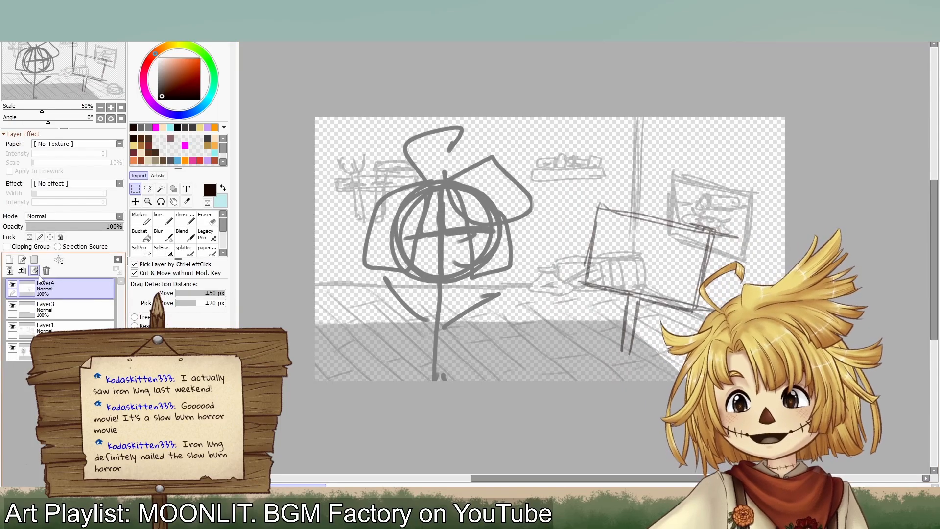
Step: Transform the signboard on Layer4, enlarging it until its post runs off the canvas's lower edge
key("ctrl+t")
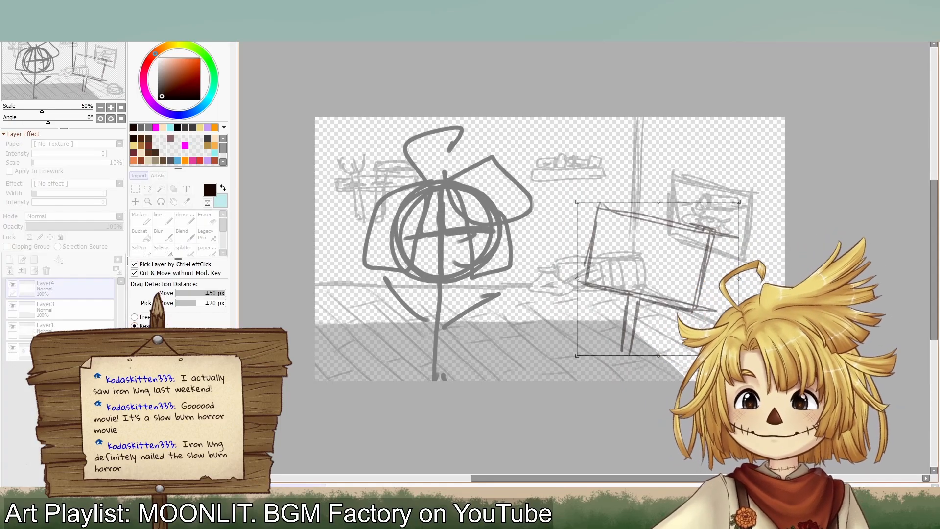
left_click_drag(739, 356, 783, 406)
left_click_drag(714, 307, 694, 310)
key("Return")
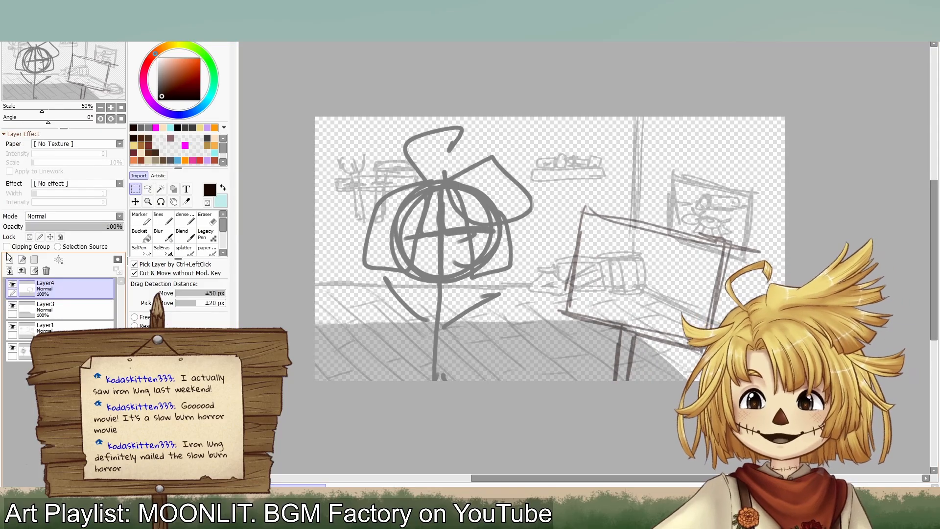
Step: Hide the Layer4 signboard and sketch two short hanging loops at the canvas's upper edge on a new layer
left_click(9, 259)
left_click(12, 304)
left_click(164, 218)
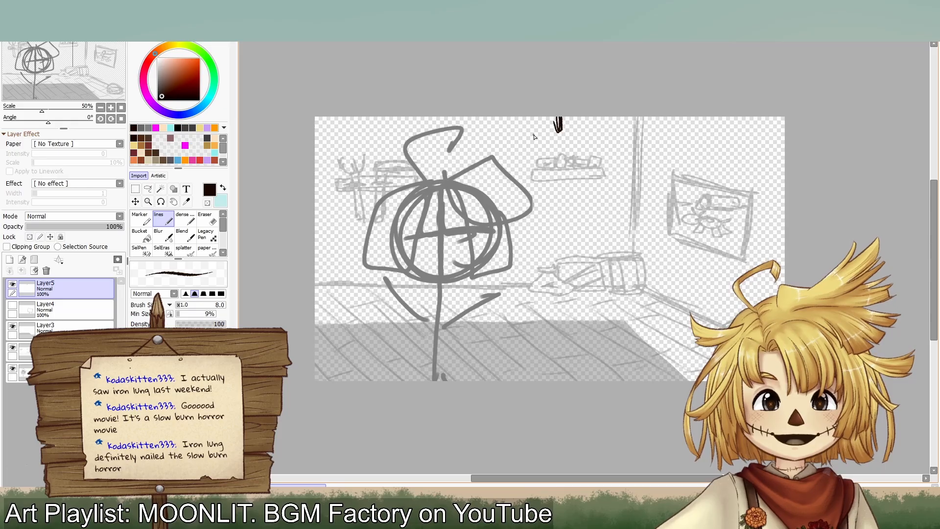
key("b")
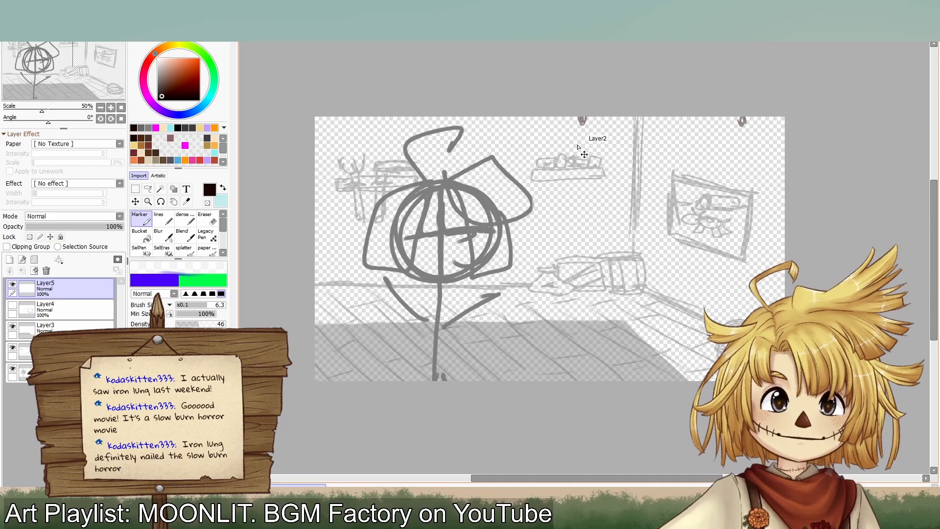
Step: Outline a large rectangular board hanging from the two loops on Layer5 with the Marker, down to the barrel's base
left_click_drag(577, 122, 573, 282)
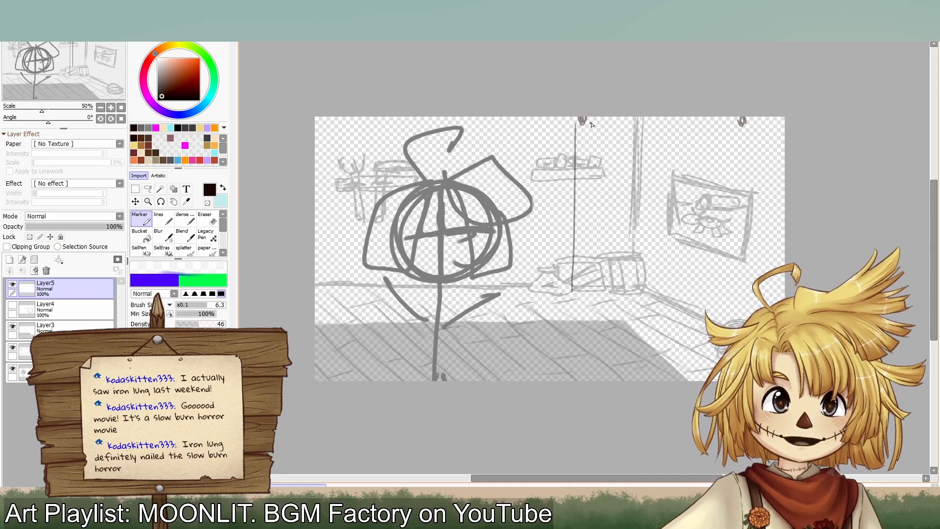
left_click_drag(591, 125, 747, 130)
key("ctrl+z")
left_click_drag(586, 123, 750, 128)
key("ctrl+z")
key("ctrl+z")
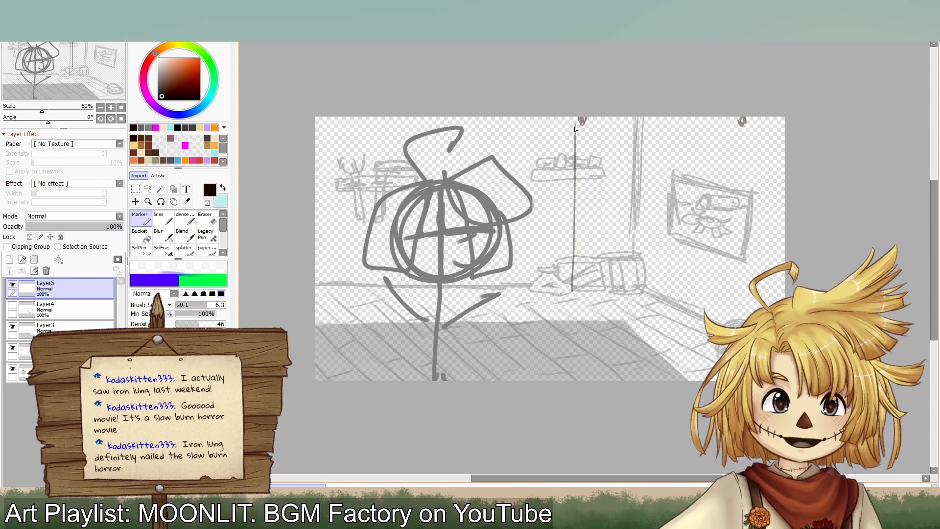
mouse_move(583, 121)
left_mouse_down()
mouse_move(755, 125)
mouse_move(765, 160)
mouse_move(758, 262)
left_mouse_up()
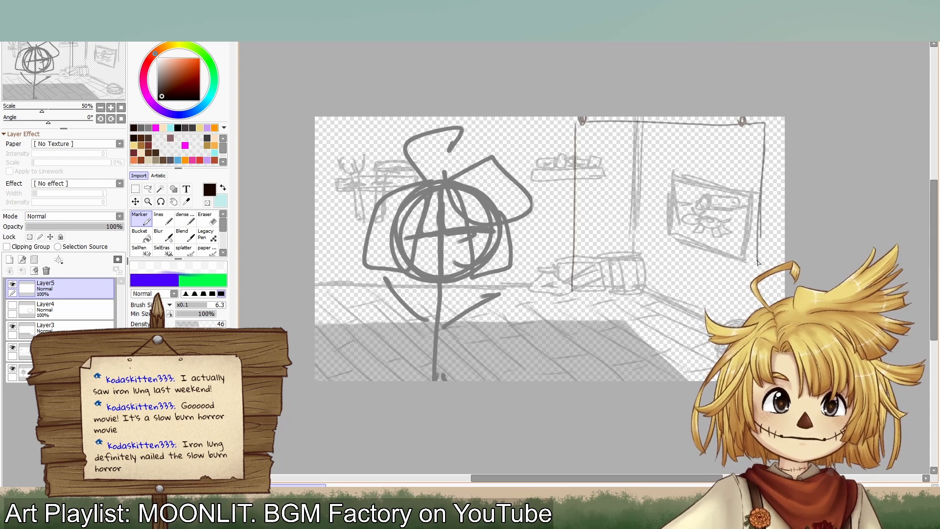
left_click_drag(566, 295, 758, 309)
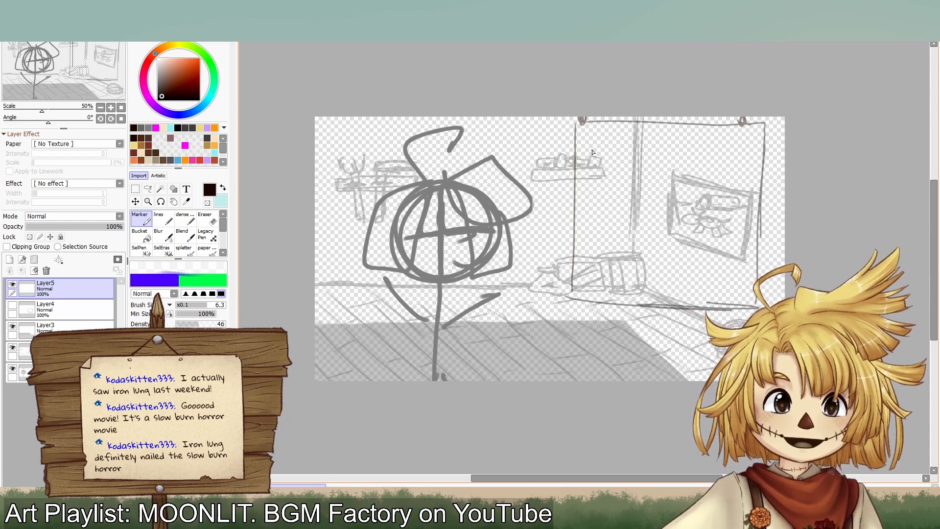
Step: Try to redraw the hanging board's left edge with longer strokes from the loop to the board's base
left_click_drag(582, 119, 589, 280)
left_click_drag(586, 152, 576, 309)
key("ctrl+z")
key("ctrl+z")
key("ctrl+z")
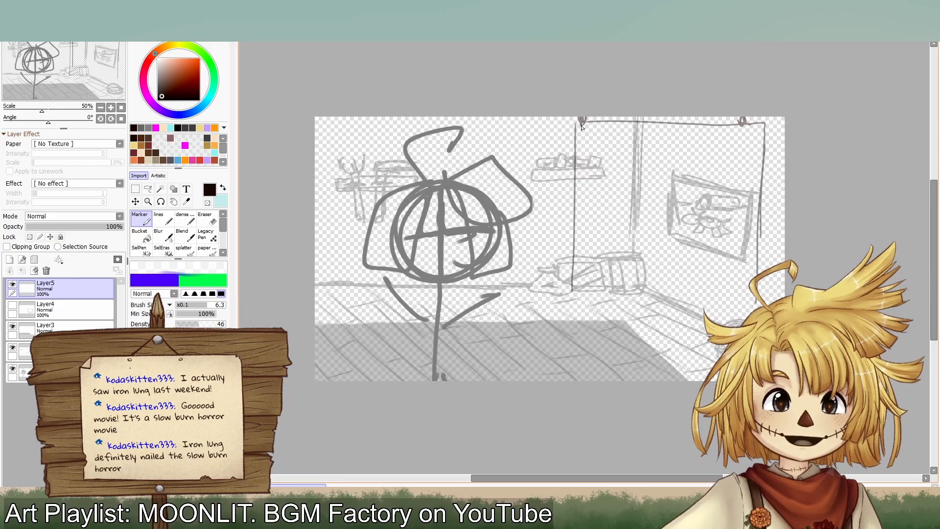
left_click_drag(582, 121, 566, 300)
left_click_drag(570, 194, 569, 296)
key("ctrl+z")
key("ctrl+z")
key("ctrl+z")
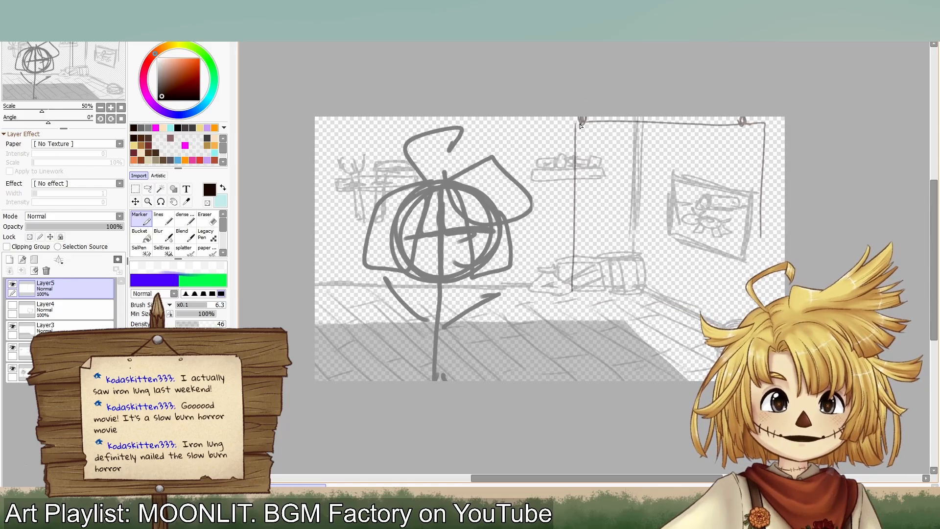
Step: Redraw the hanging board's right and bottom edges and add a small ring beneath each hanging loop
left_click_drag(766, 128, 761, 292)
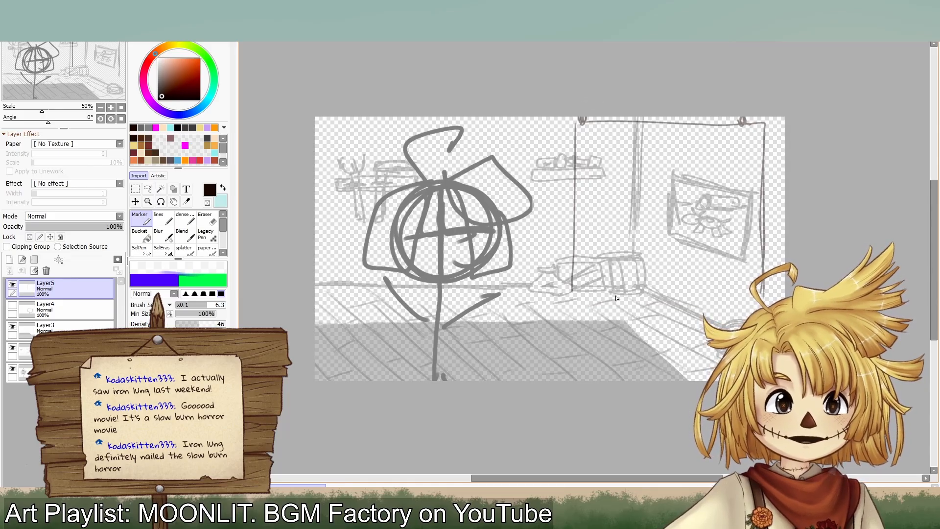
left_click_drag(617, 298, 761, 304)
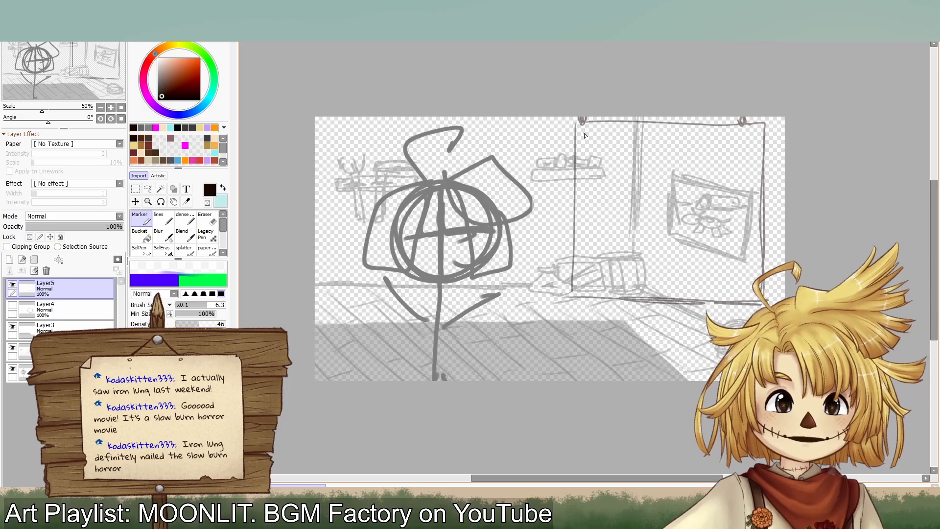
left_click_drag(582, 129, 588, 135)
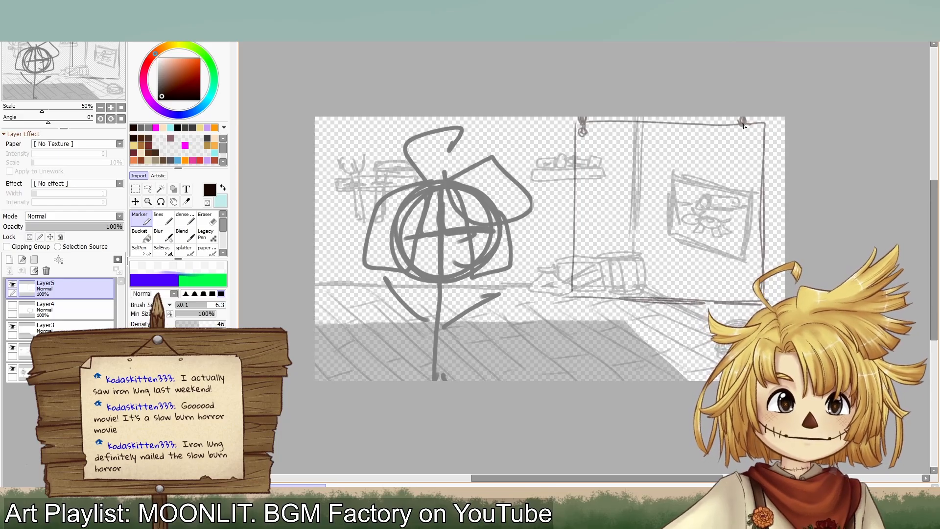
mouse_move(744, 126)
left_mouse_down()
mouse_move(746, 142)
mouse_move(742, 132)
left_mouse_up()
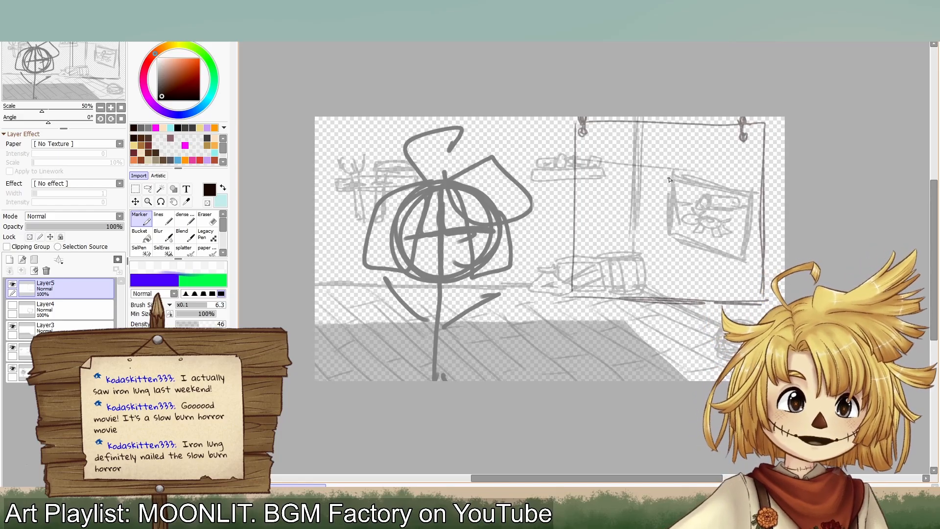
Step: Sketch horizontal plank lines across the upper and lower parts of the hanging board
left_click_drag(762, 173, 635, 187)
left_click_drag(714, 182, 617, 197)
mouse_move(720, 231)
left_mouse_down()
mouse_move(585, 247)
mouse_move(661, 248)
left_mouse_up()
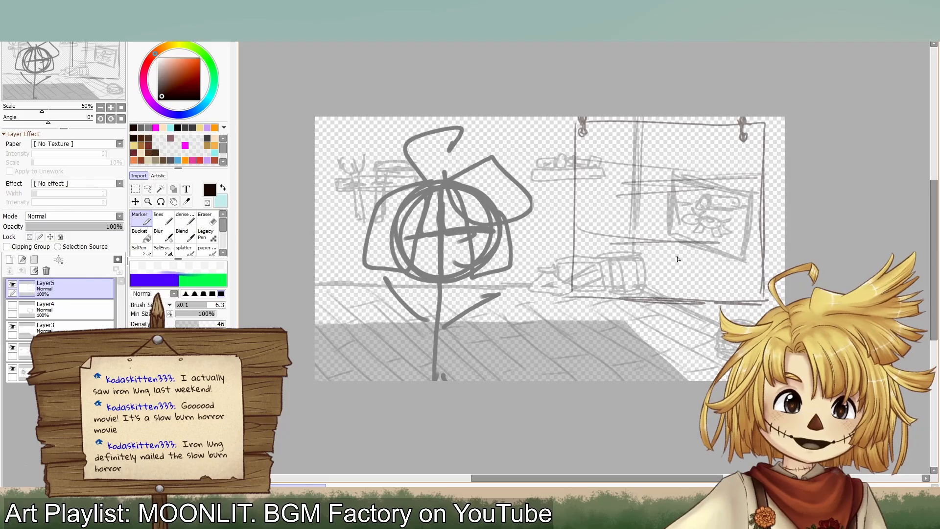
Step: Try to draw an inner border along the hanging board's left and upper sides
left_click_drag(589, 145, 596, 262)
mouse_move(590, 161)
left_mouse_down()
mouse_move(590, 274)
mouse_move(741, 153)
left_mouse_up()
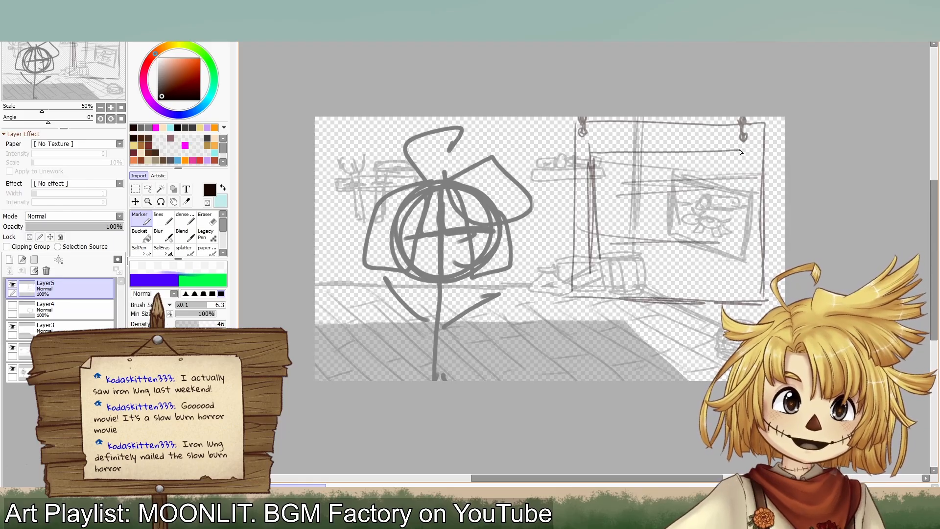
key("ctrl+z")
key("ctrl+z")
key("ctrl+z")
key("ctrl+z")
Step: Sketch an inner border along the hanging board's left, bottom and right sides, and redraw its upper line close to the outer edge
left_click_drag(590, 138, 593, 280)
mouse_move(607, 280)
left_mouse_down()
mouse_move(632, 286)
mouse_move(694, 281)
left_mouse_up()
left_click_drag(747, 153, 738, 235)
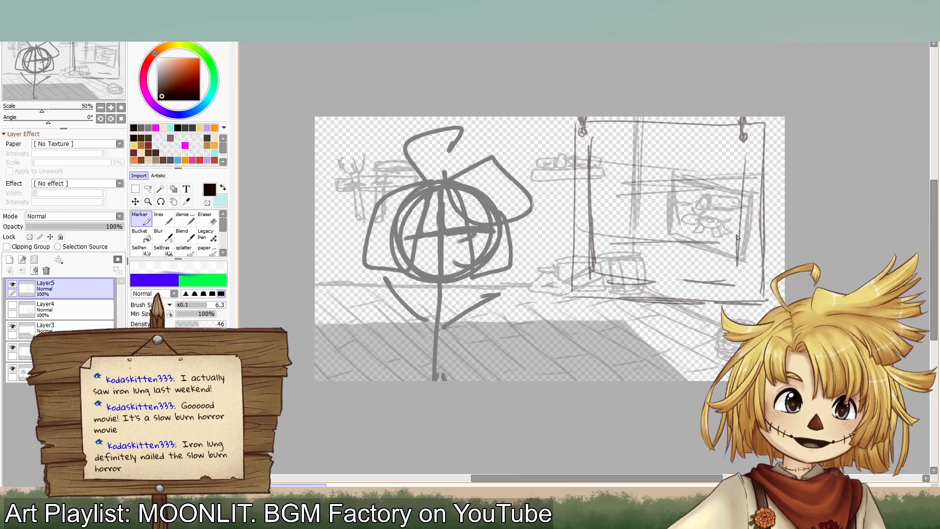
left_click_drag(741, 169, 734, 280)
mouse_move(600, 145)
left_mouse_down()
mouse_move(742, 140)
mouse_move(740, 270)
left_mouse_up()
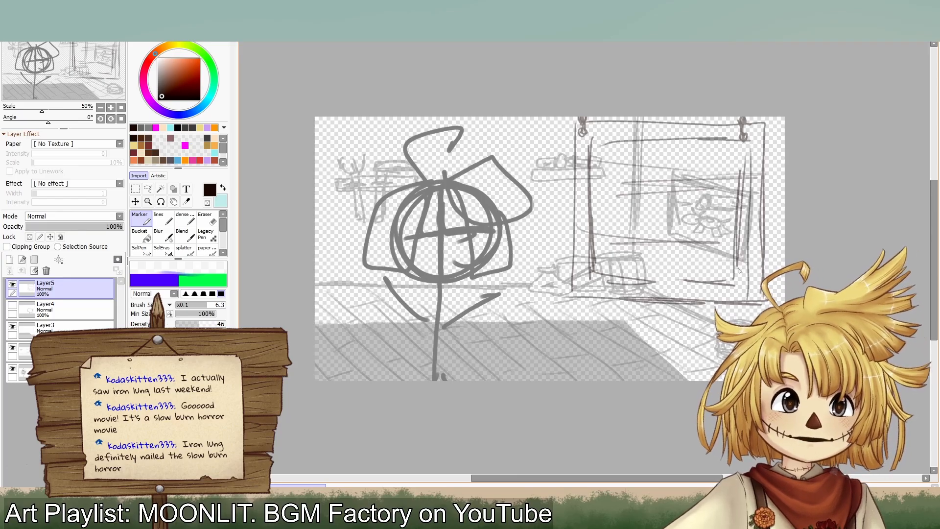
key("ctrl+z")
key("ctrl+z")
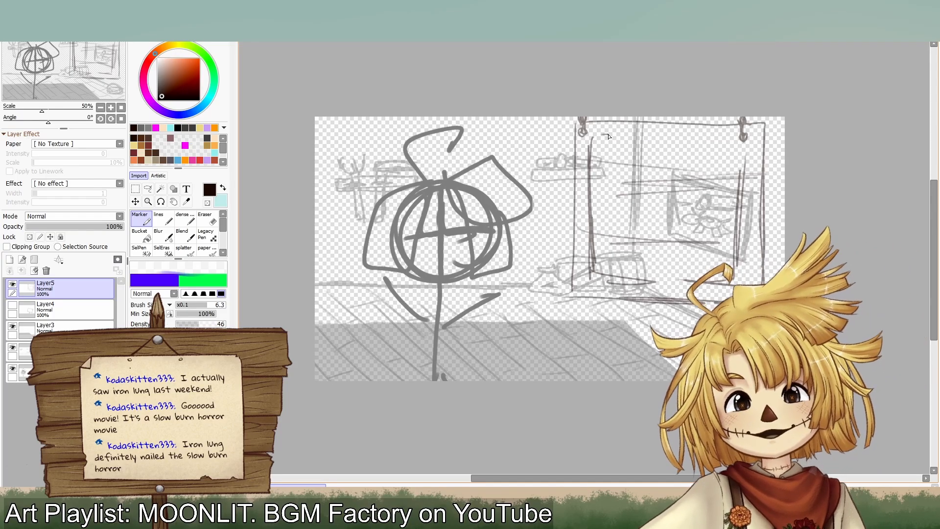
left_click_drag(610, 129, 673, 133)
left_click_drag(607, 133, 715, 132)
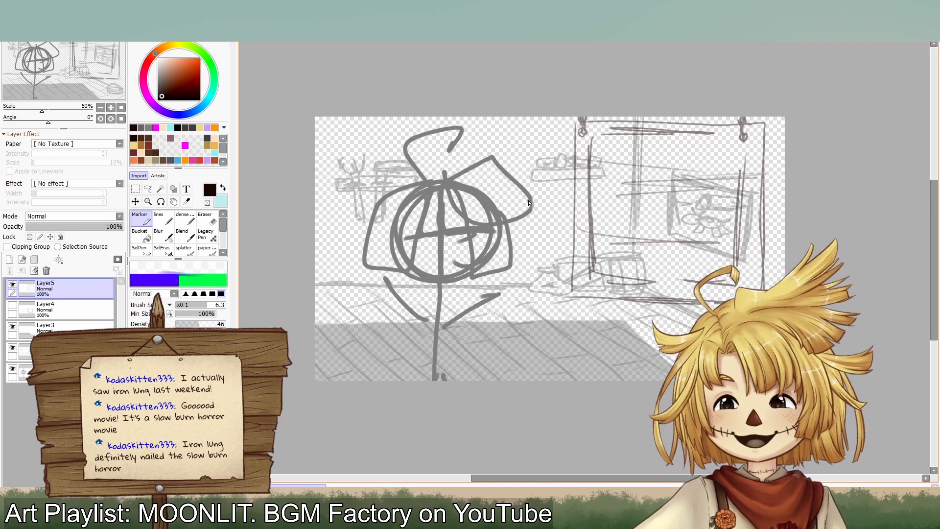
Step: Add a second line just outside the hanging board's left edge
left_click_drag(576, 121, 567, 259)
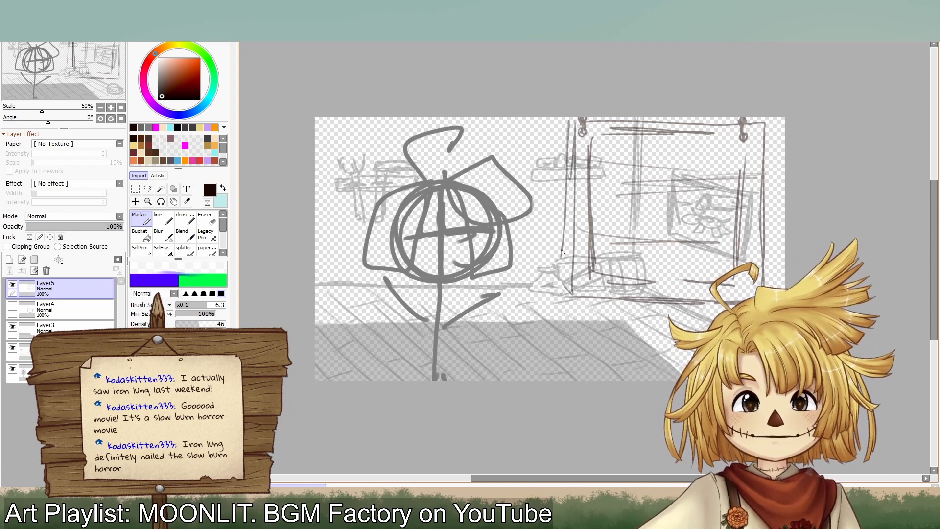
left_click_drag(569, 154, 568, 291)
left_click_drag(571, 211, 569, 291)
key("ctrl+z")
key("ctrl+z")
key("ctrl+z")
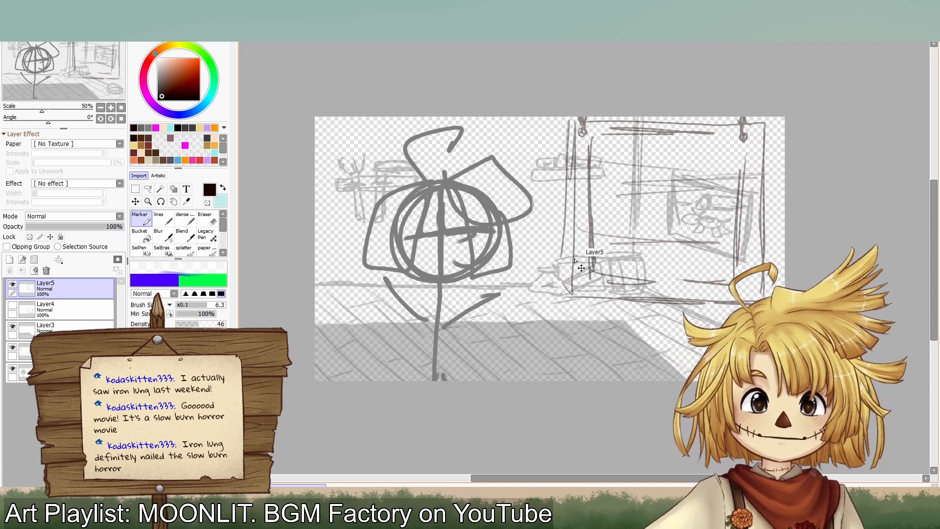
Step: Reinforce the hanging board's outer left and upper edges with additional Marker strokes
left_click_drag(572, 129, 567, 266)
left_click_drag(571, 171, 567, 301)
left_click_drag(569, 233, 564, 293)
key("ctrl+z")
key("ctrl+z")
left_click_drag(569, 244, 567, 284)
mouse_move(572, 126)
left_mouse_down()
mouse_move(573, 144)
mouse_move(574, 122)
left_mouse_up()
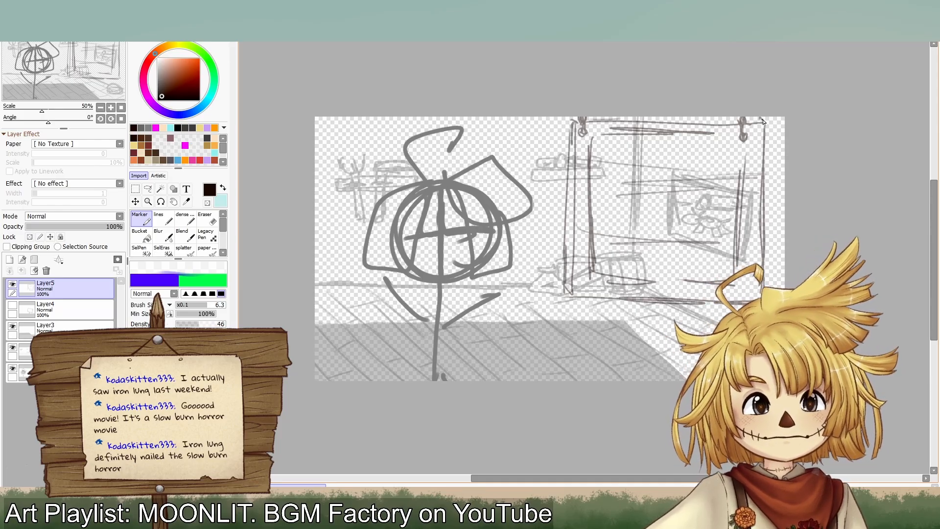
left_click_drag(659, 118, 698, 122)
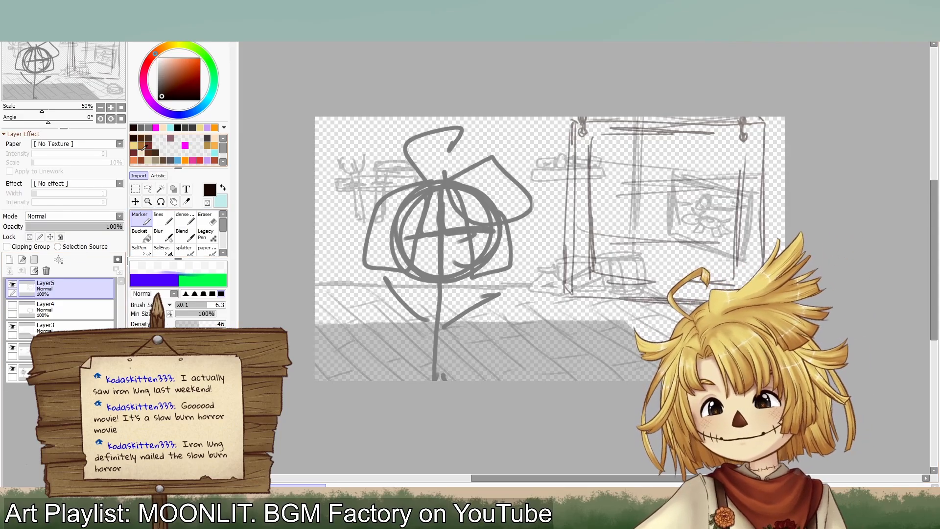
Step: On a new layer beneath the signboard's line layer, block in the whole hanging board in brown with the Marker at size 100
left_click(144, 146)
left_click(197, 421)
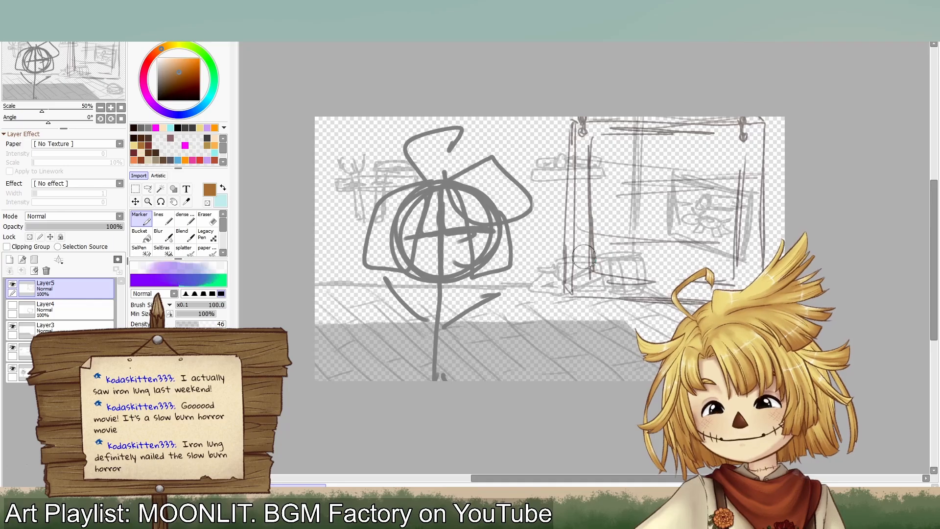
left_click_drag(589, 140, 588, 240)
key("ctrl+z")
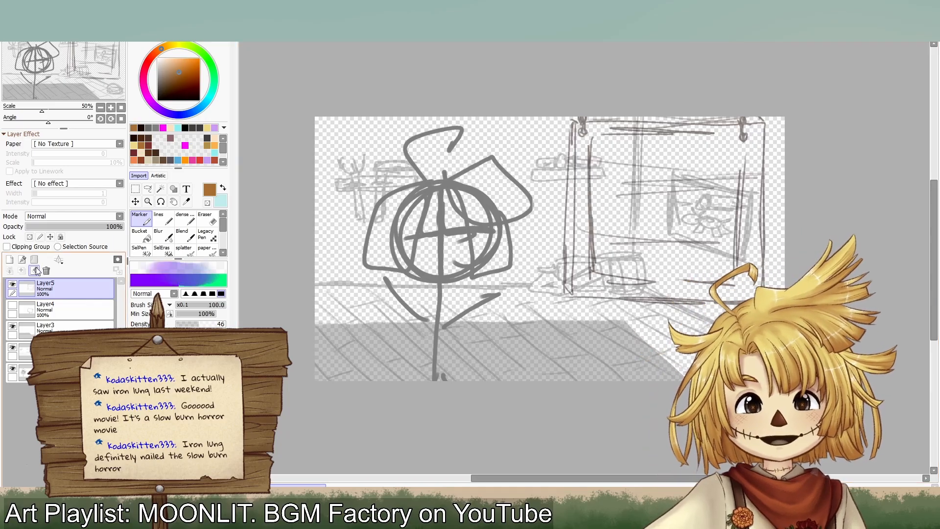
left_click(43, 309)
left_click(10, 260)
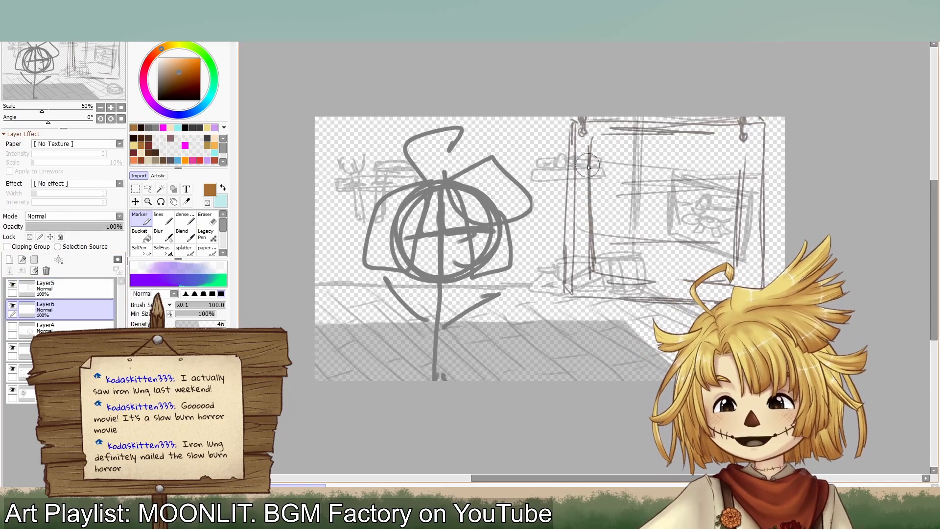
mouse_move(588, 140)
left_mouse_down()
mouse_move(590, 267)
mouse_move(580, 281)
mouse_move(671, 265)
mouse_move(605, 281)
left_mouse_up()
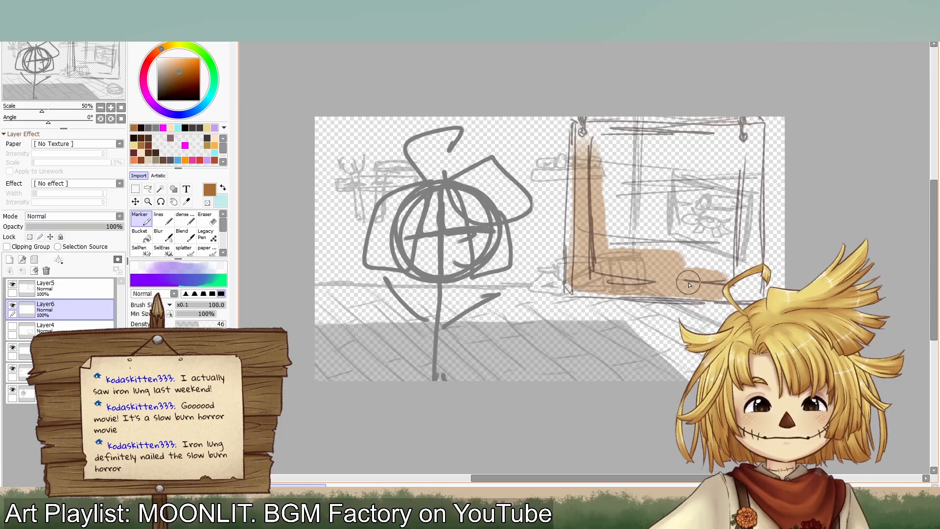
mouse_move(718, 232)
left_mouse_down()
mouse_move(739, 274)
mouse_move(716, 233)
mouse_move(626, 210)
mouse_move(598, 221)
mouse_move(606, 258)
mouse_move(620, 241)
mouse_move(593, 192)
mouse_move(642, 147)
mouse_move(590, 136)
mouse_move(576, 162)
mouse_move(580, 279)
mouse_move(636, 132)
mouse_move(636, 141)
mouse_move(728, 143)
mouse_move(739, 206)
mouse_move(744, 195)
mouse_move(712, 135)
mouse_move(749, 284)
left_mouse_up()
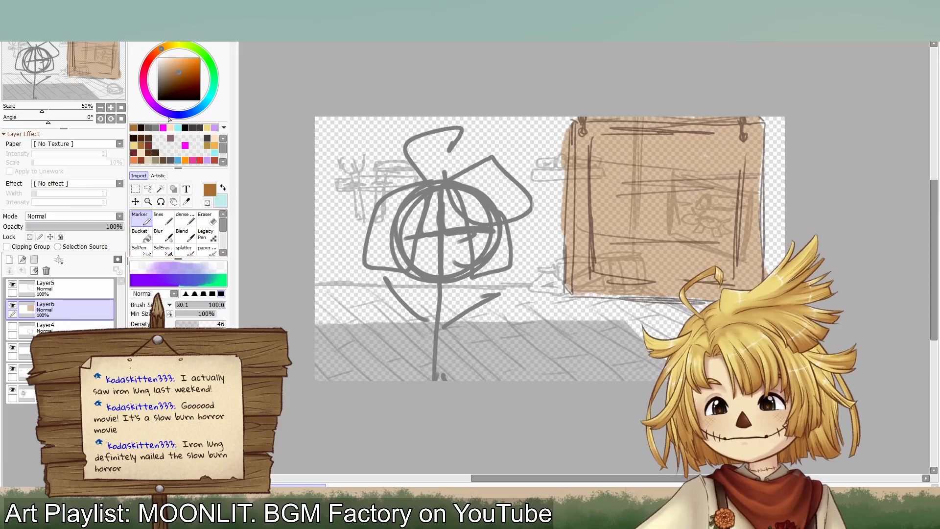
Step: Paint the hanging board's inner panel in light peach with the dense brush at size 49
left_click(216, 137)
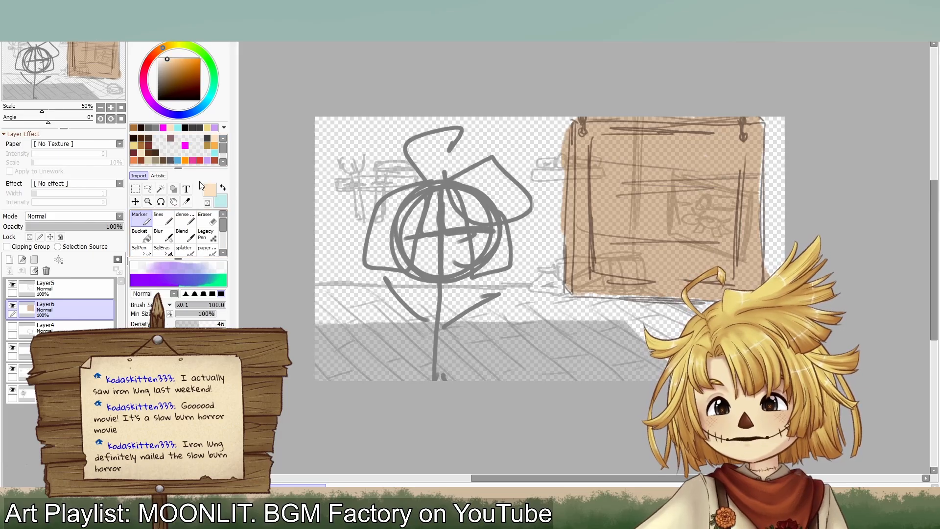
left_click(192, 223)
mouse_move(595, 147)
left_mouse_down()
mouse_move(605, 245)
mouse_move(600, 157)
mouse_move(639, 259)
mouse_move(661, 142)
mouse_move(681, 265)
mouse_move(698, 246)
mouse_move(720, 147)
mouse_move(734, 230)
left_mouse_up()
mouse_move(651, 139)
left_mouse_down()
mouse_move(627, 140)
mouse_move(610, 142)
mouse_move(740, 149)
mouse_move(700, 143)
mouse_move(733, 178)
mouse_move(732, 222)
mouse_move(676, 264)
mouse_move(704, 276)
mouse_move(663, 276)
mouse_move(685, 283)
left_mouse_up()
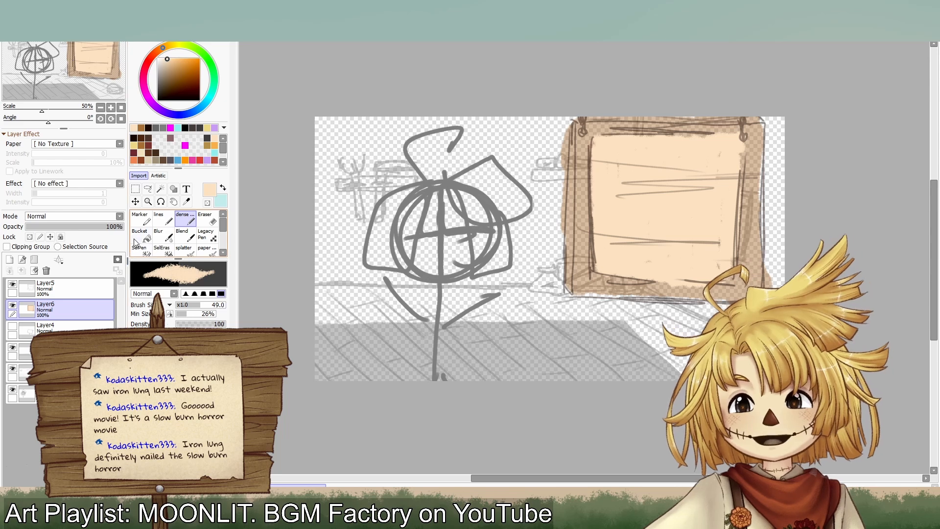
Step: Merge the signboard line layer down into its colour layer, and switch back to the Marker with the near-black swatch
left_click(93, 286)
left_click(22, 270)
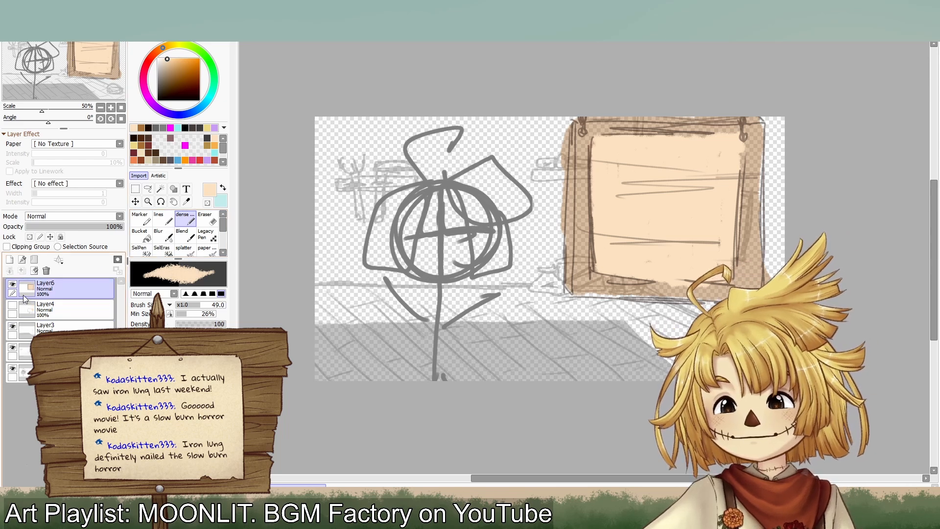
left_click(141, 219)
left_click(134, 138)
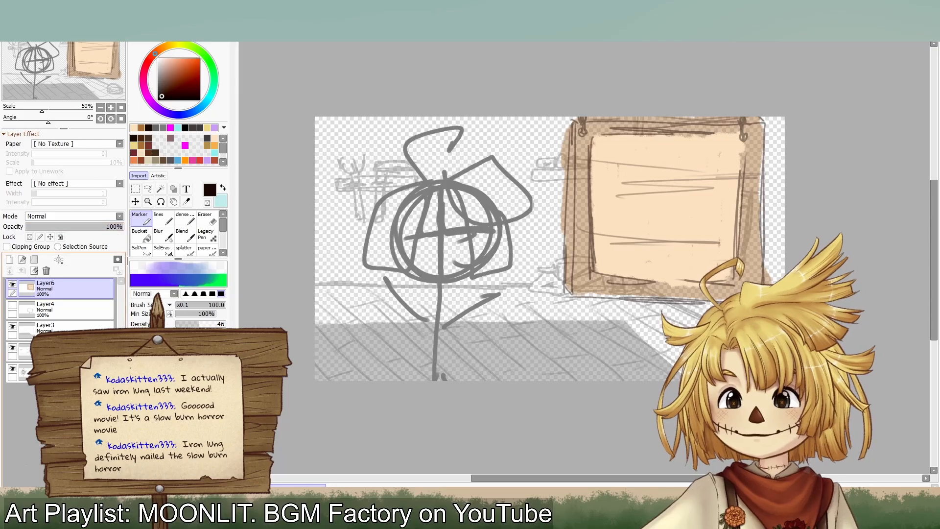
Step: Create a layer folder and name it draft
left_click(35, 260)
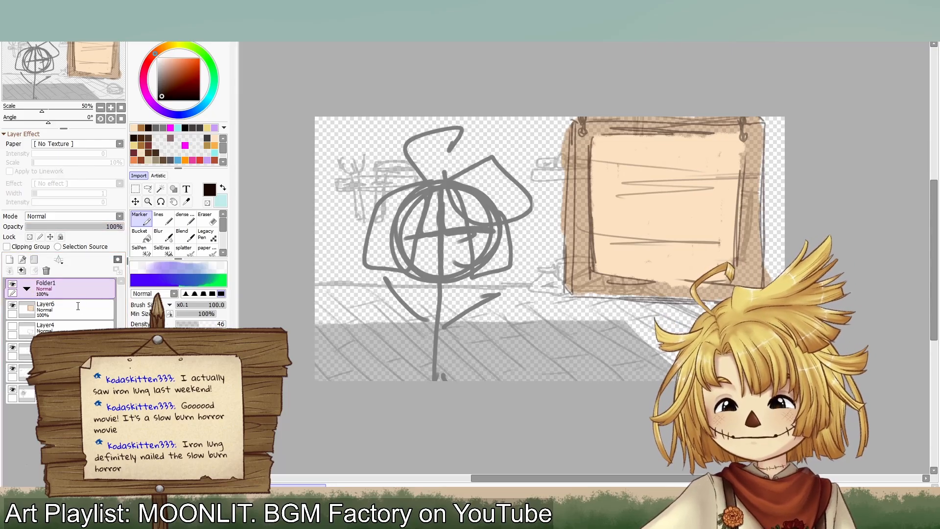
double_click(97, 291)
type("draft")
Step: Move the four layers above the character sketch layer into the draft folder and collapse the folder
left_click(69, 372)
left_click(69, 351, "ctrl")
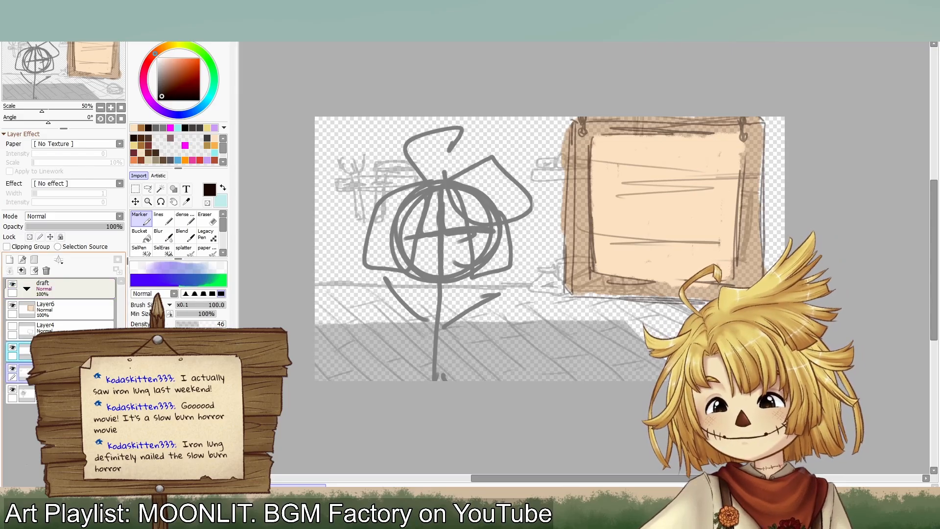
left_click(67, 330, "ctrl")
left_click(64, 316, "ctrl")
left_click_drag(64, 312, 51, 290)
left_click(27, 289)
left_click(54, 289)
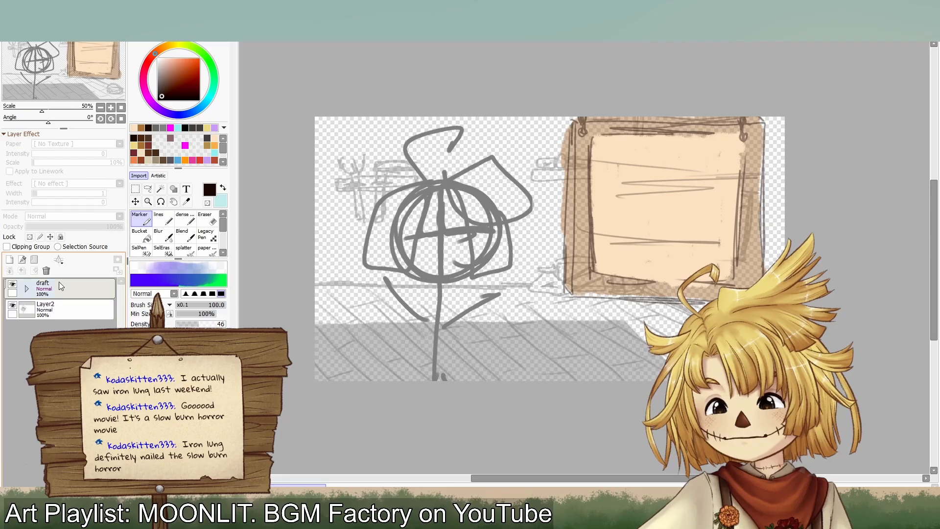
Step: Rename the character sketch layer as stand in, and toggle the draft folder's bottom layer off and on to check its contents
left_click(27, 289)
left_click(25, 394)
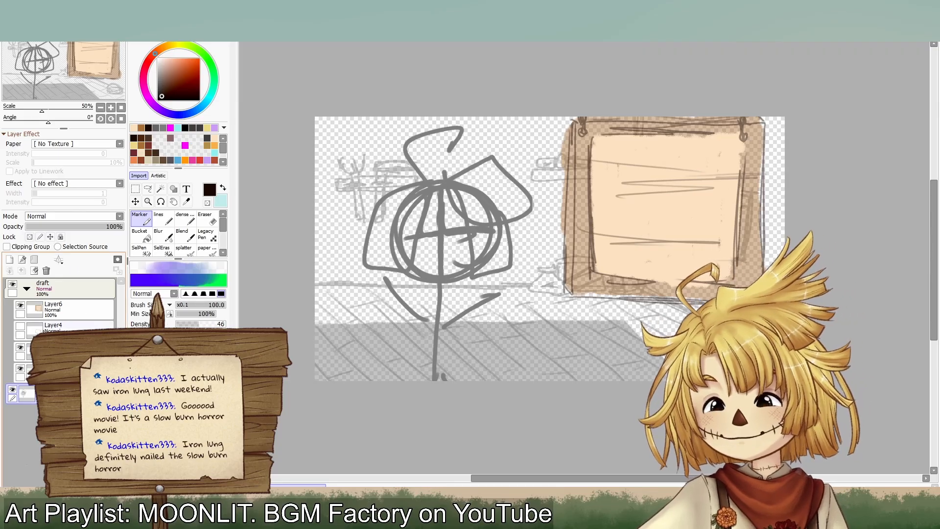
left_click(25, 373)
left_click(20, 368)
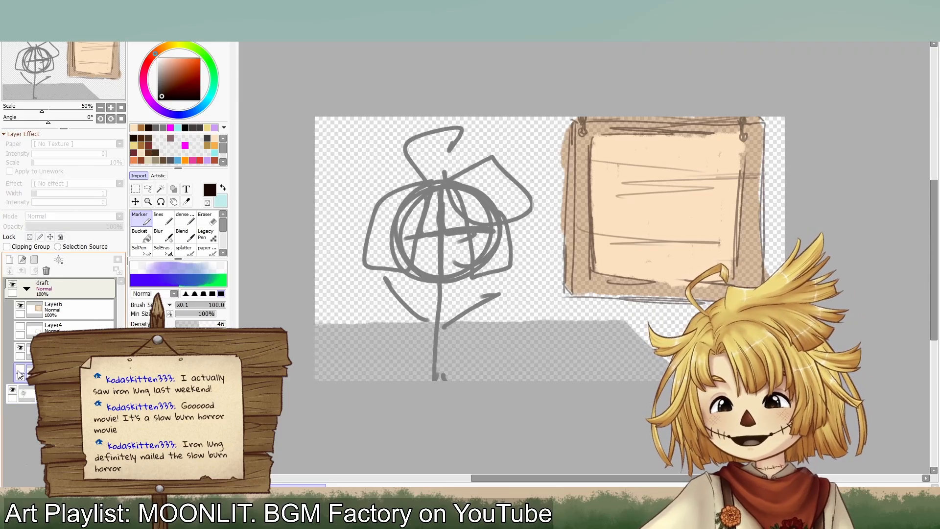
left_click(20, 369)
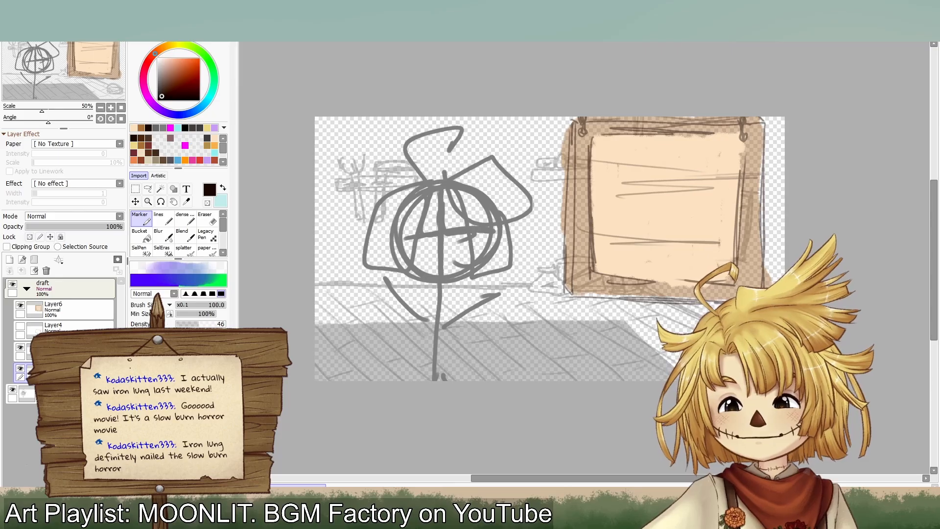
Step: Rename Layer4 as signboard1 and Layer6 as signboard2 inside the draft folder
left_click(24, 352)
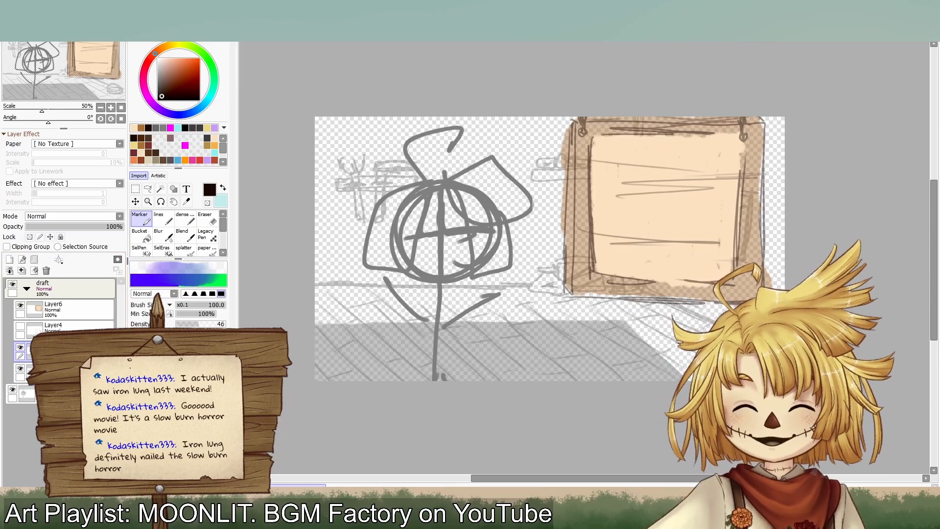
left_click(77, 327)
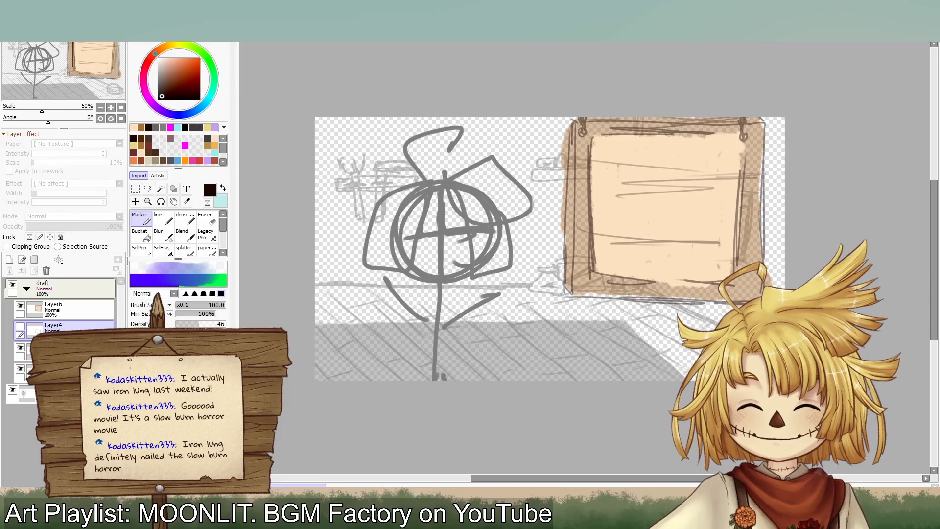
left_click(71, 314)
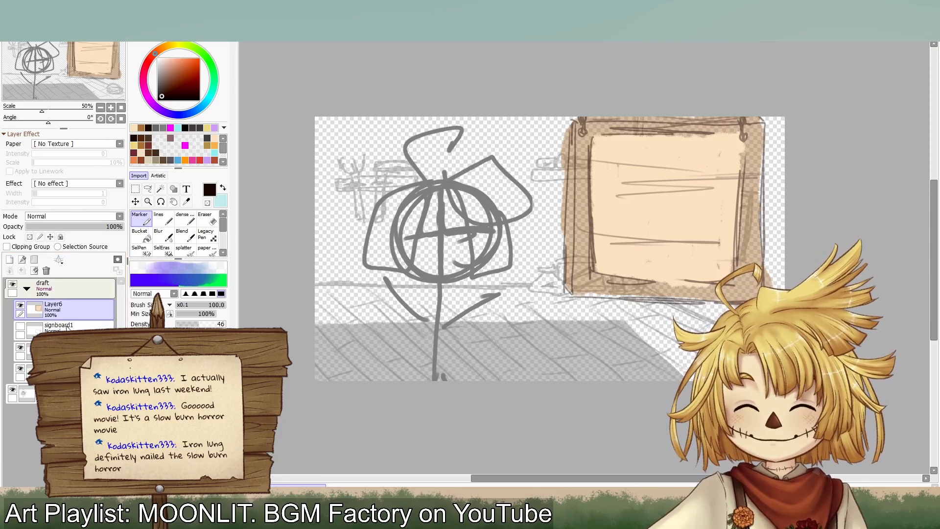
double_click(54, 305)
type("signboard2")
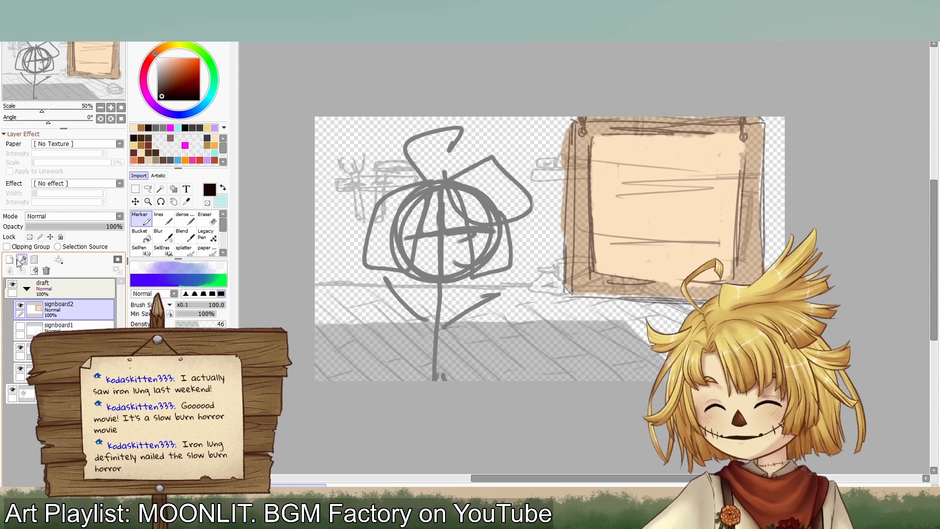
key("Return")
Step: Toggle the signboard2 layer to compare the scene with and without the board, and leave it hidden
mouse_move(674, 264)
left_mouse_down()
mouse_move(622, 212)
mouse_move(628, 220)
left_mouse_up()
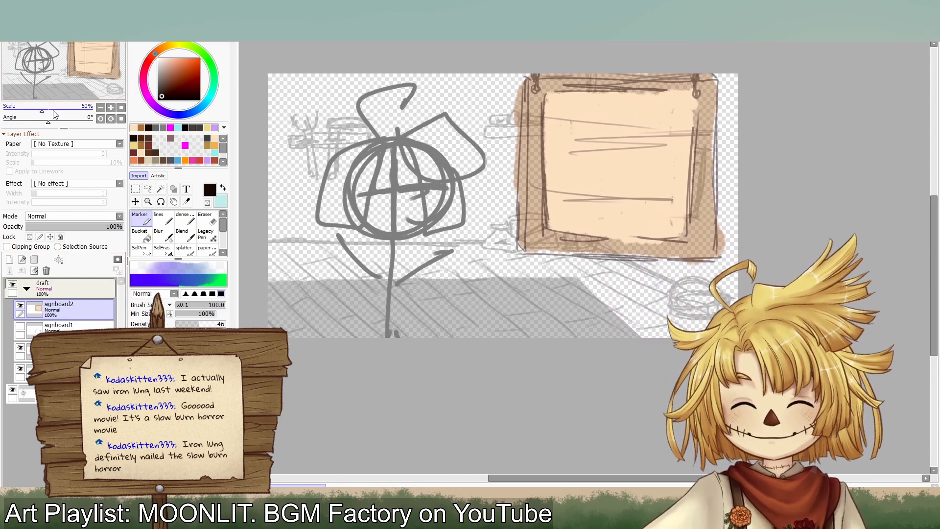
left_click_drag(51, 82, 41, 86)
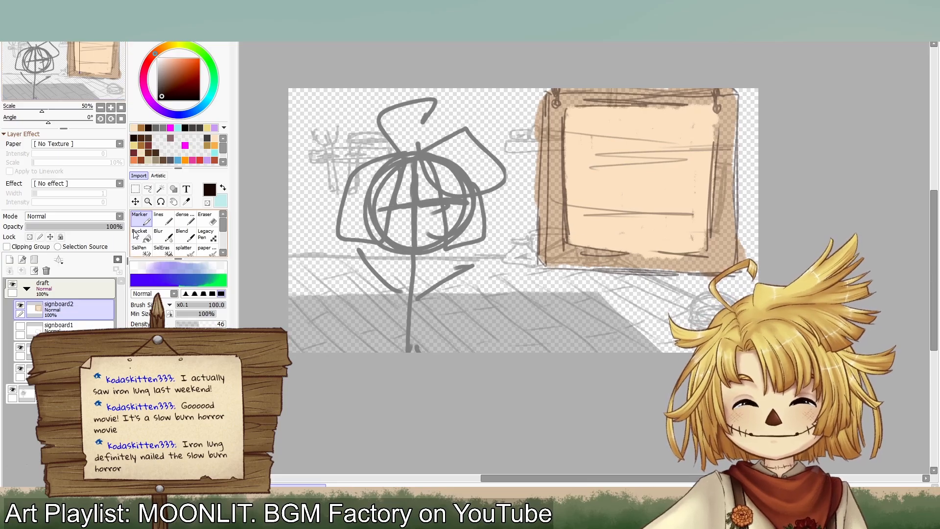
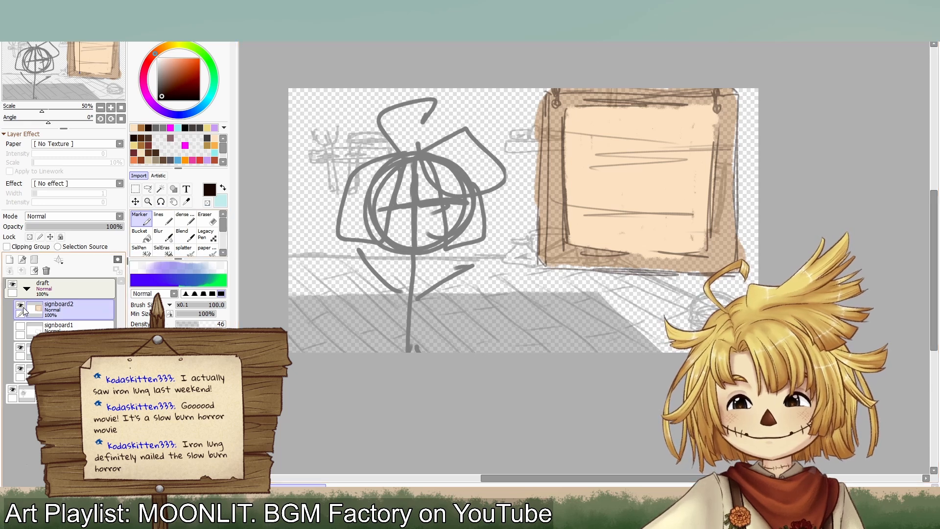
left_click(22, 306)
left_click(21, 307)
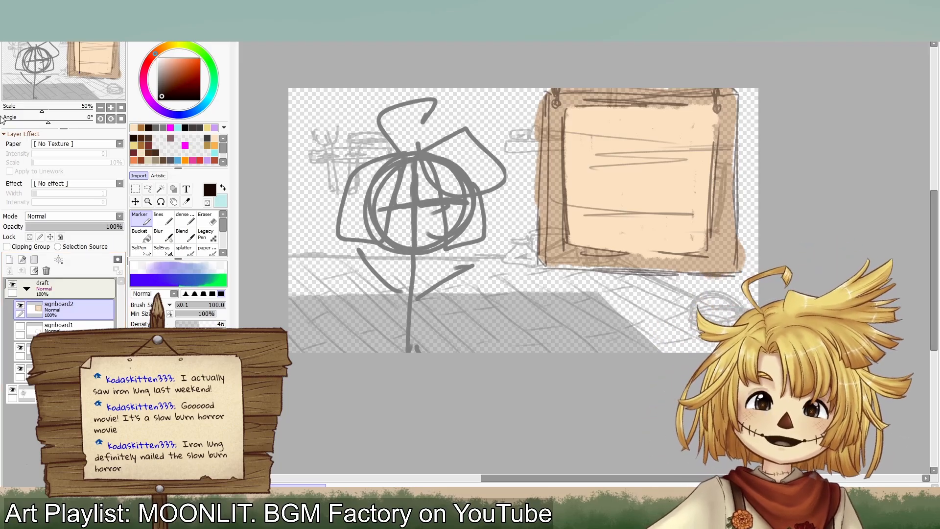
left_click(21, 306)
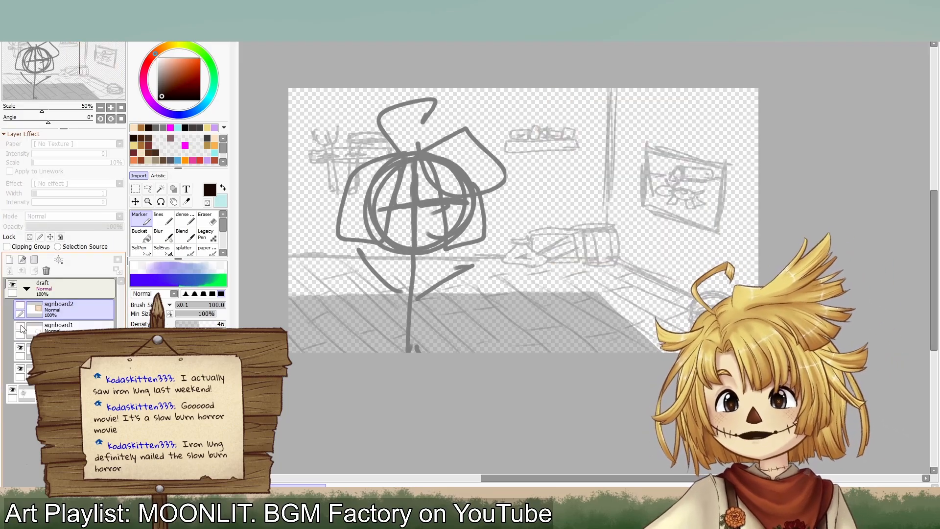
Step: Collapse the draft folder and lower its opacity to 55%
left_click(73, 351)
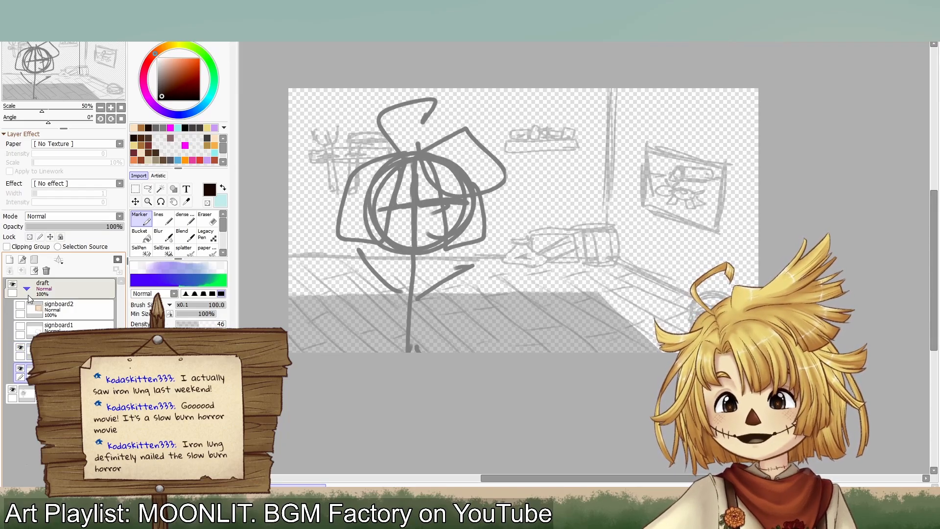
left_click(26, 290)
left_click(32, 284)
left_click_drag(45, 228, 82, 229)
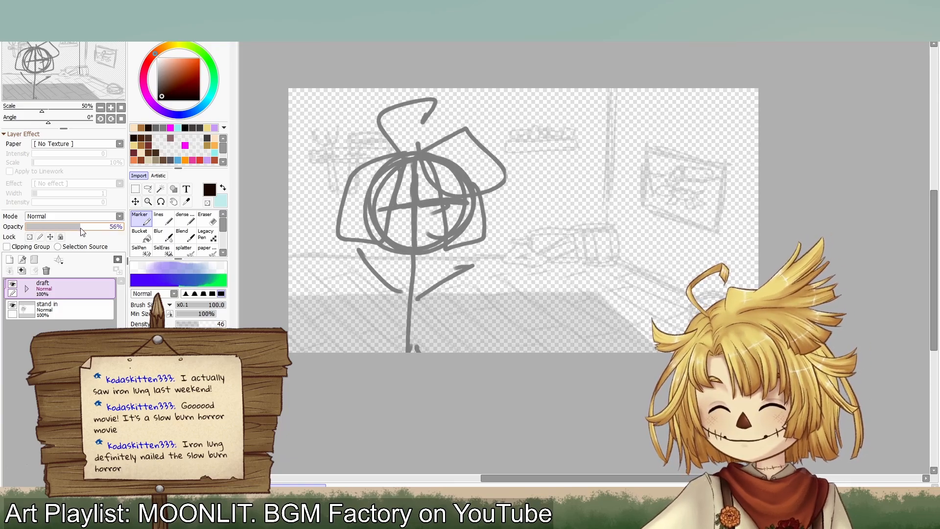
Step: On a new layer above the draft, draw straight lines for both walls' floor edges and the vertical corner, using the lines brush at size 8
left_click(9, 259)
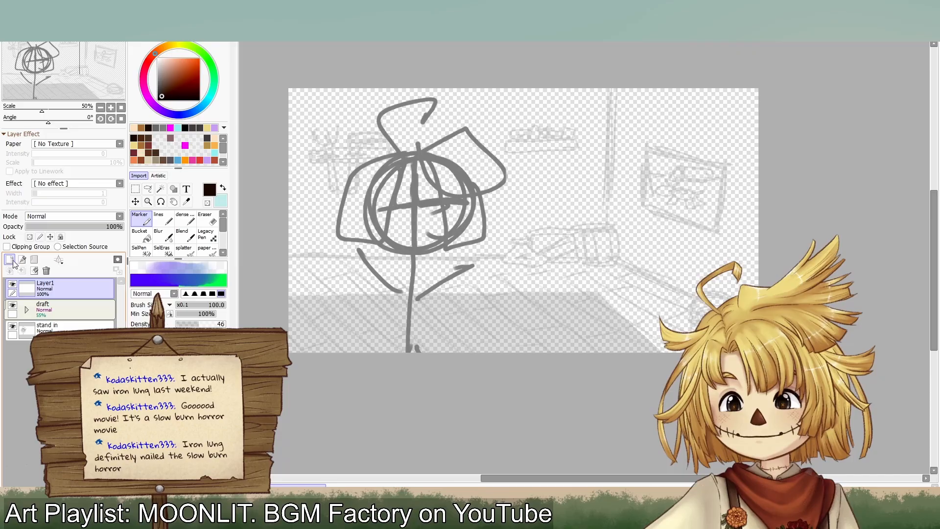
left_click(166, 220)
left_click_drag(284, 262, 602, 257)
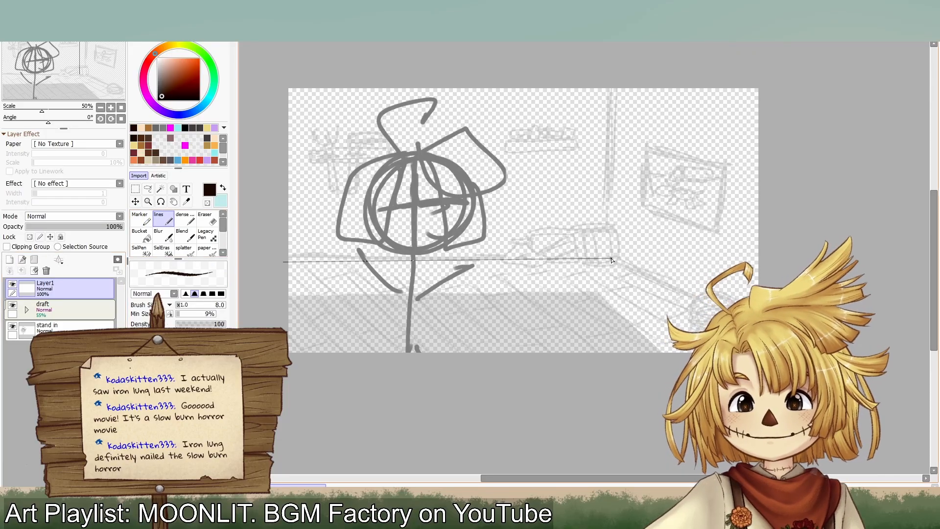
left_click(739, 311, "shift")
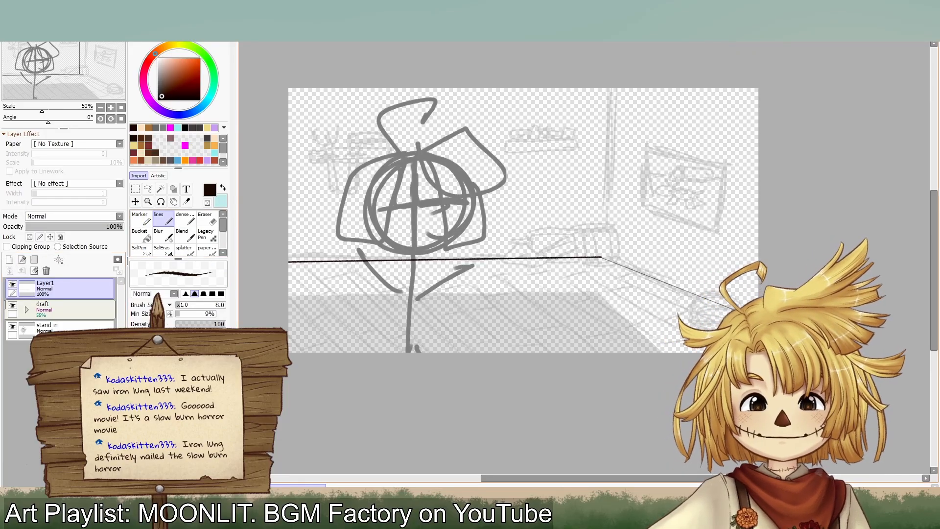
key("ctrl+z")
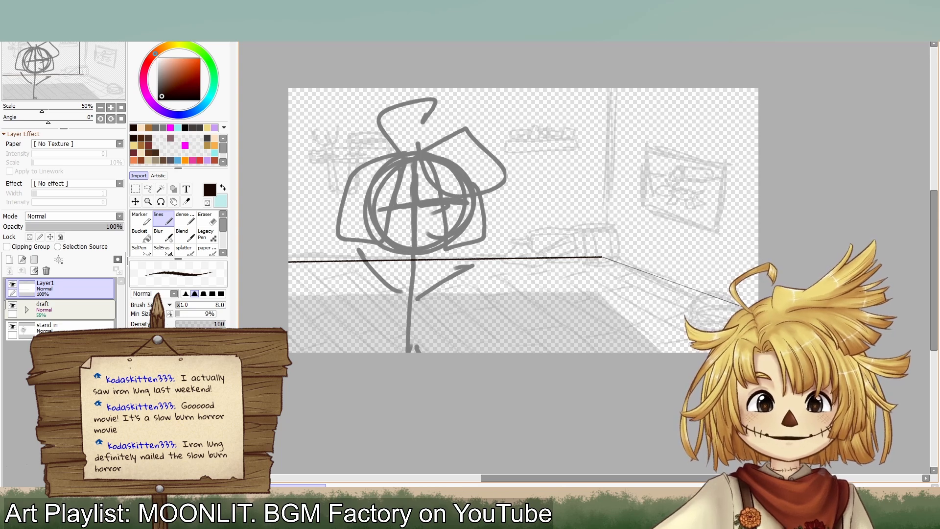
left_click(741, 306, "shift")
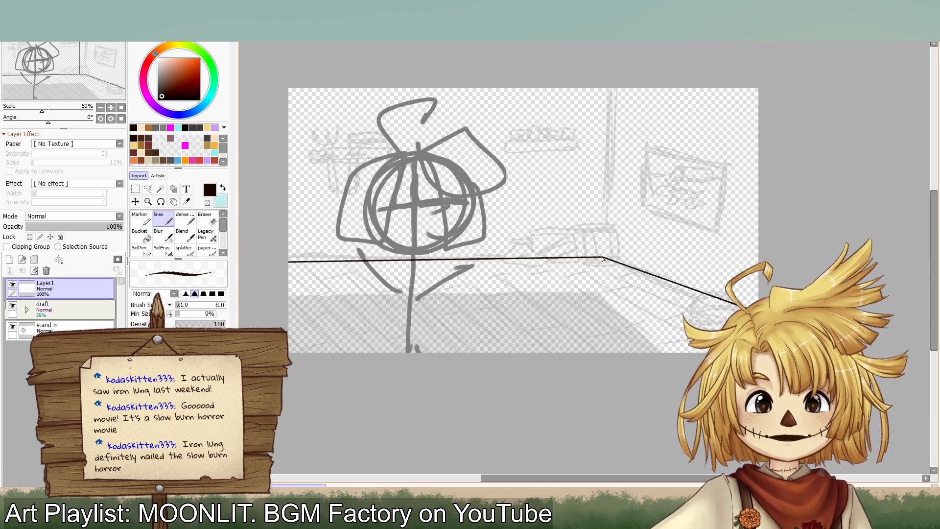
left_click(607, 65, "shift")
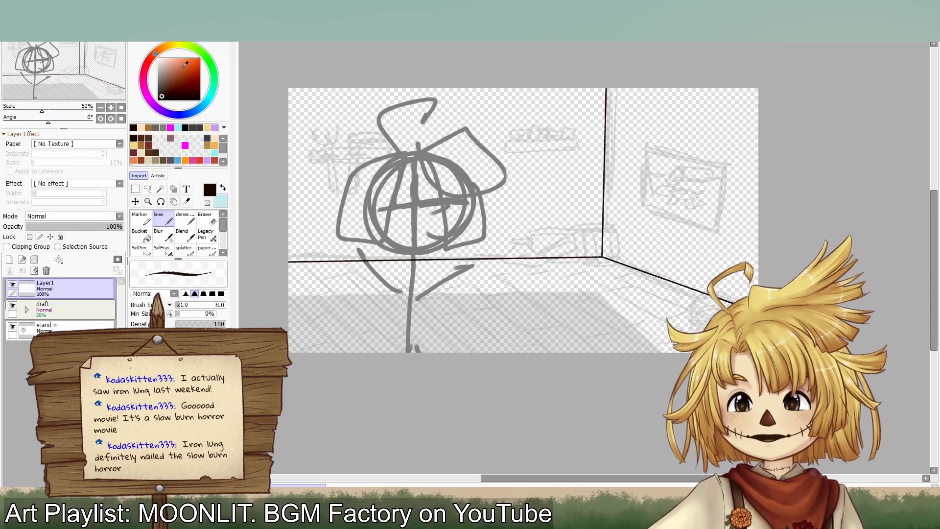
Step: Lower the draft folder's opacity to 33% and make the new line layer active
left_click(62, 321)
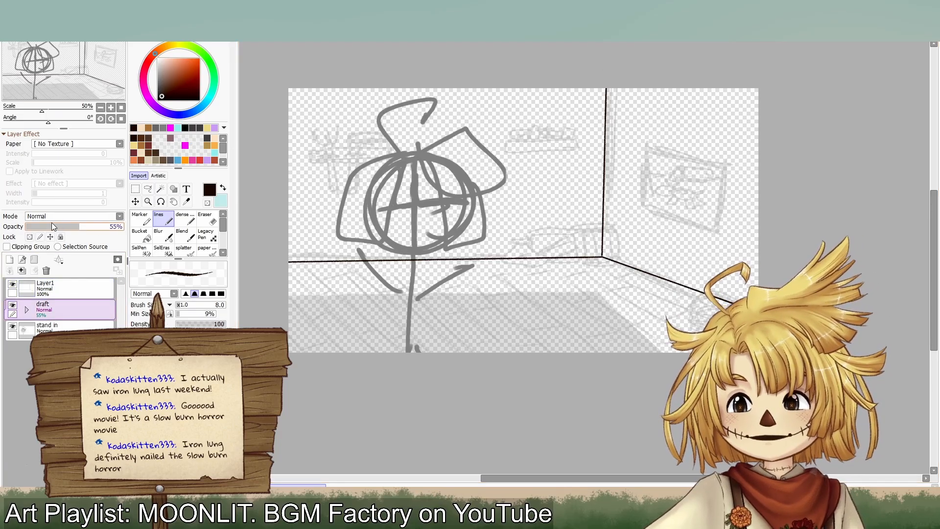
left_click_drag(53, 227, 58, 225)
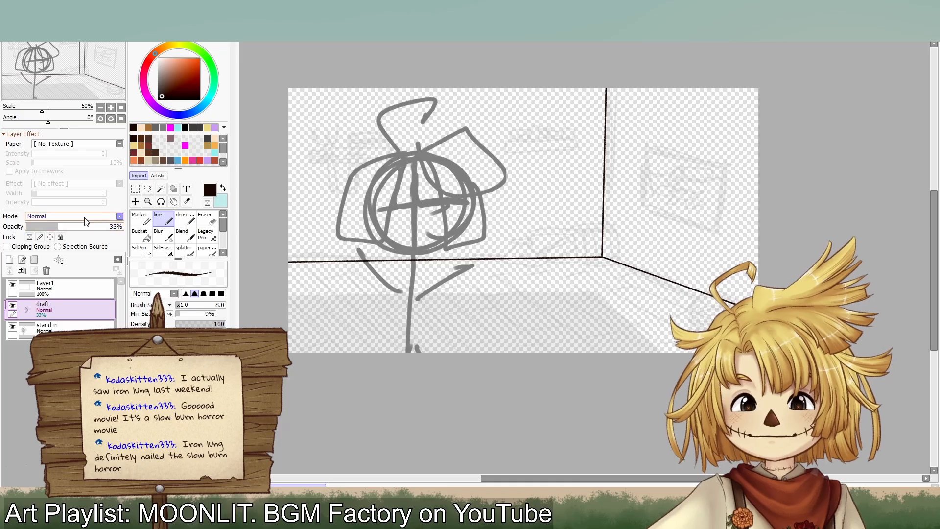
left_click(80, 294)
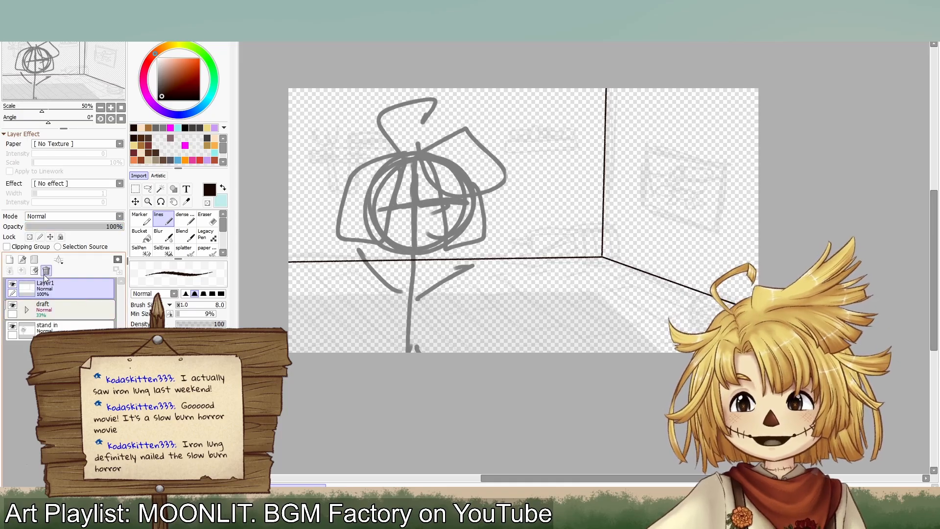
Step: Clear the line layer and redraw both walls' floor edges and the vertical corner as straight lines with the size 8 lines brush
left_click(34, 271)
left_click(278, 254)
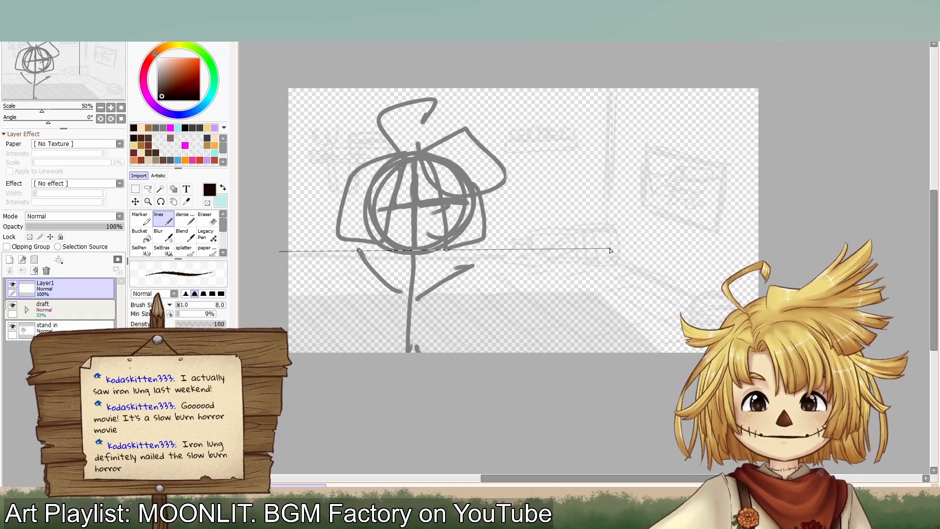
left_click(606, 252, "shift")
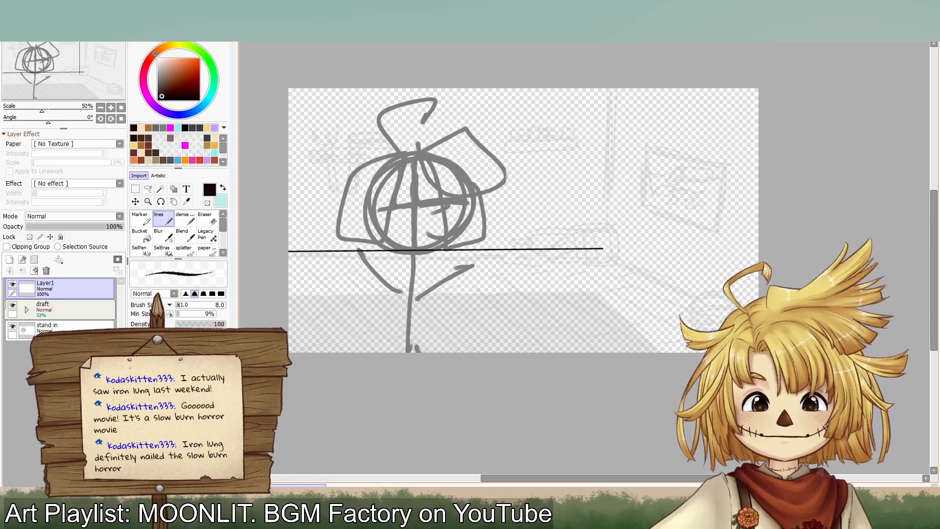
key("ctrl+z")
left_click(288, 254)
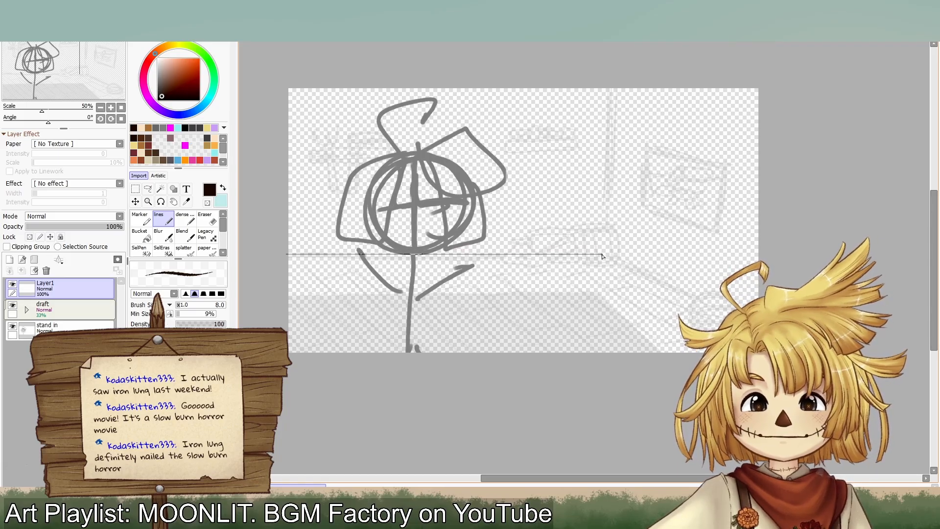
left_click(596, 252, "shift")
left_click(753, 307, "shift")
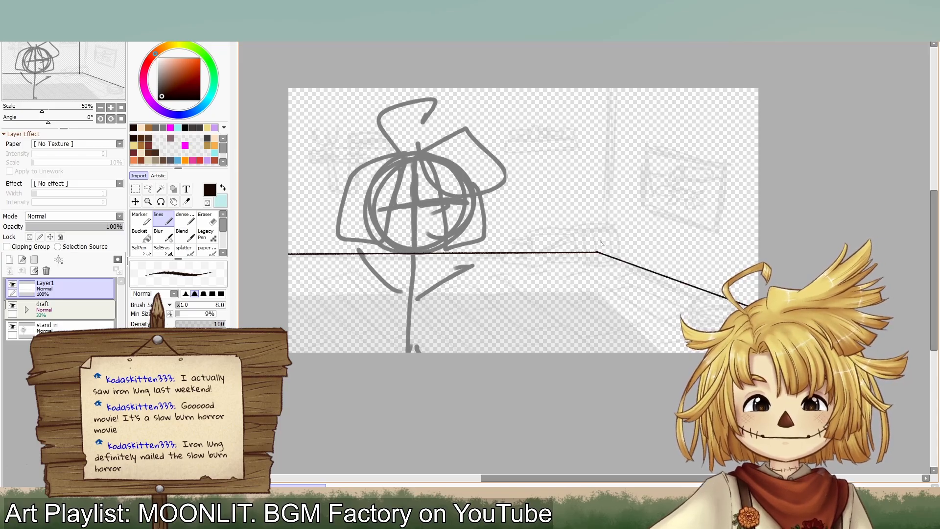
left_click(603, 66, "shift")
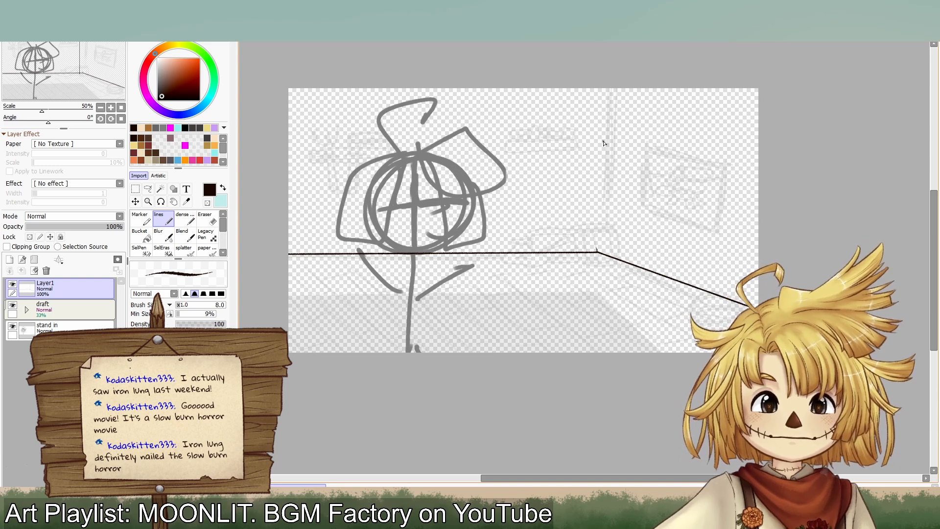
left_click_drag(598, 253, 602, 70)
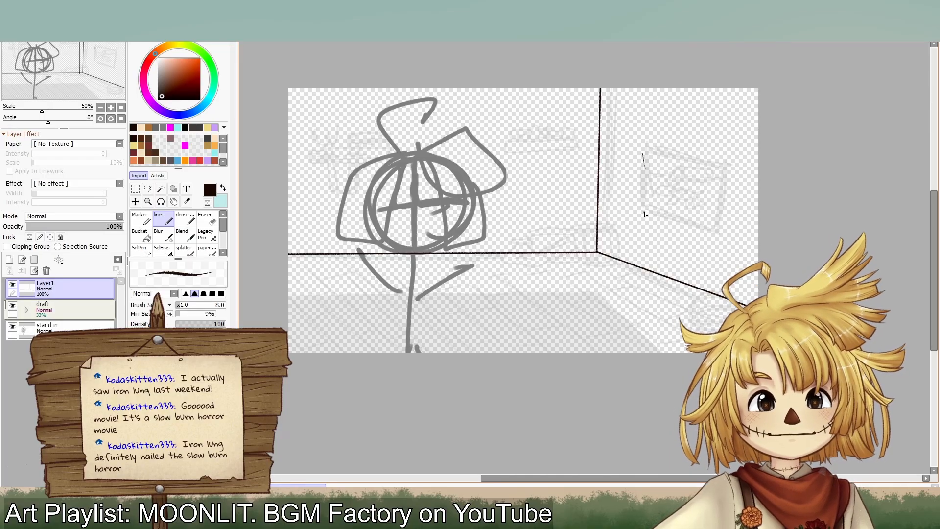
Step: Draw a slanted four-sided window outline over the sketch on the side wall, lasso it and adjust its perspective with a free transform
mouse_move(644, 152)
left_mouse_down()
mouse_move(644, 214)
mouse_move(743, 244)
mouse_move(721, 237)
mouse_move(727, 170)
mouse_move(645, 153)
left_mouse_up()
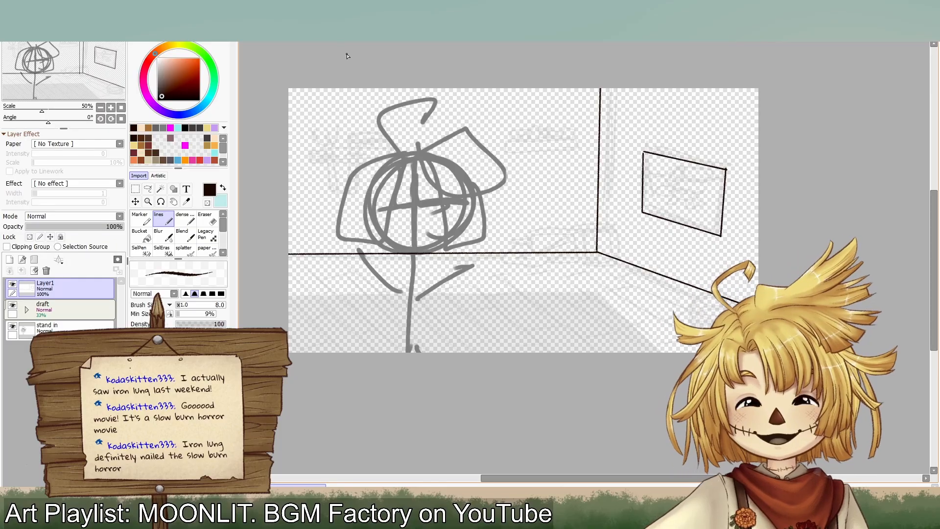
left_click(148, 189)
mouse_move(628, 200)
left_mouse_down()
mouse_move(769, 230)
mouse_move(639, 218)
mouse_move(628, 198)
left_mouse_up()
left_click(136, 191)
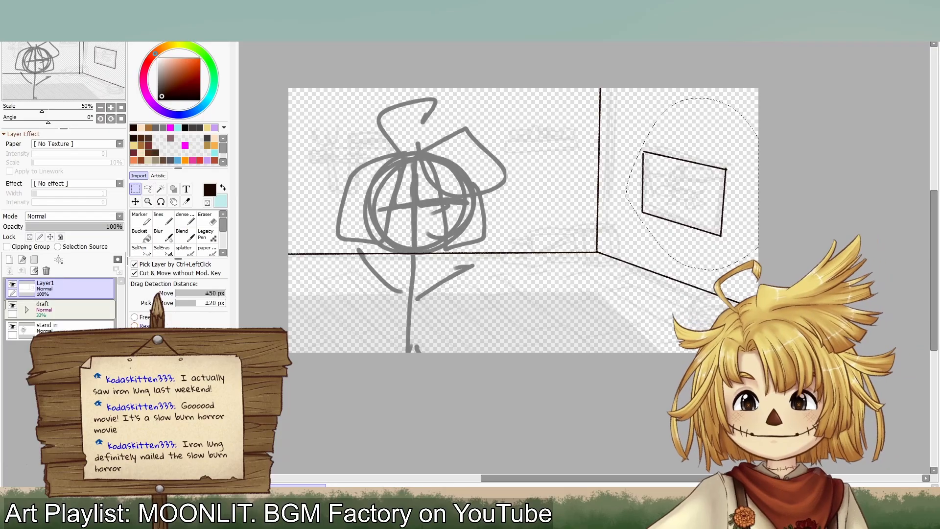
key("ctrl+t")
left_click_drag(642, 152, 646, 153)
left_click_drag(729, 238, 726, 236)
left_click_drag(645, 240, 646, 244)
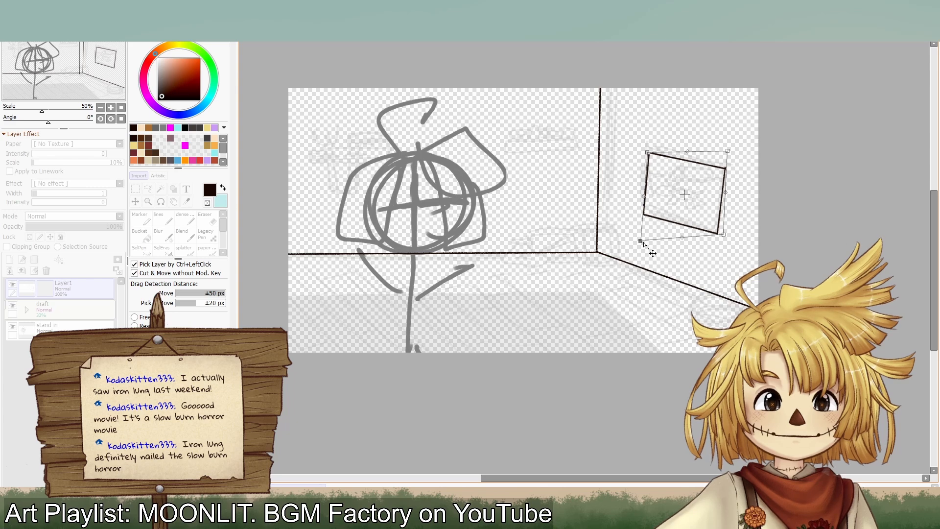
left_click_drag(703, 168, 709, 163)
left_click_drag(735, 207, 747, 211)
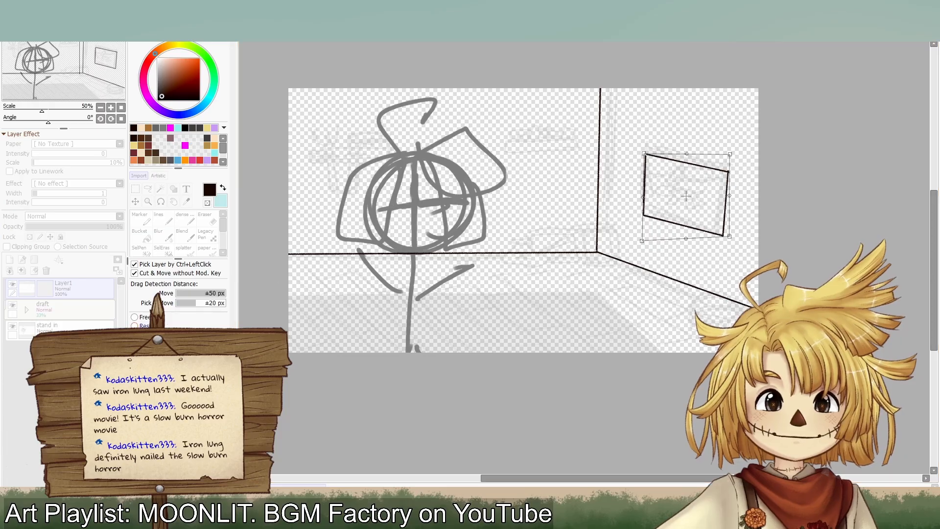
key("Return")
Step: Draw inner straight edges along the window outline's left and lower sides with the lines brush to give the frame depth
left_click(110, 108)
left_click(110, 108)
left_click(111, 108)
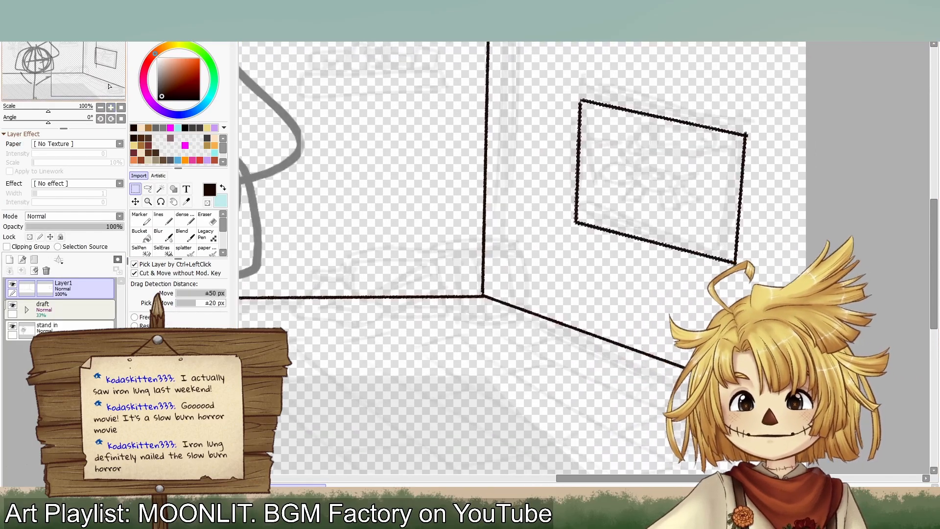
left_click_drag(80, 69, 87, 66)
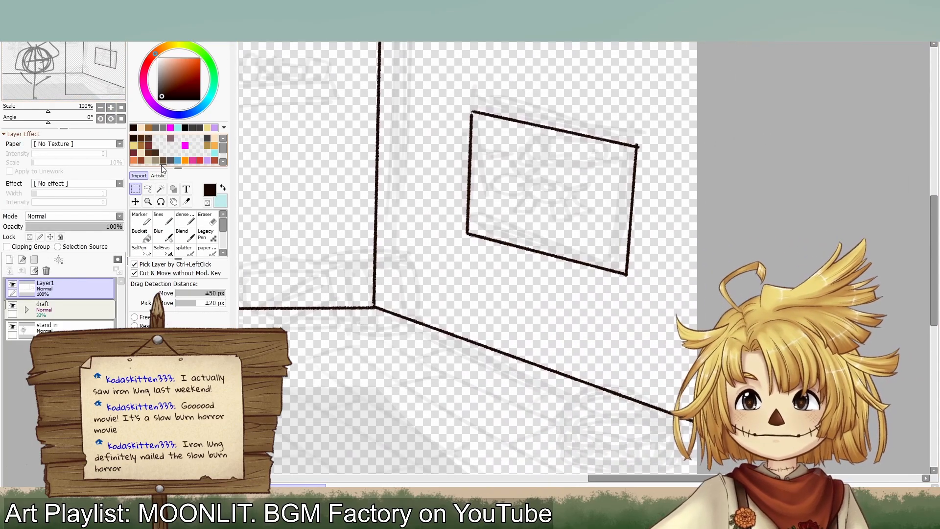
left_click(163, 218)
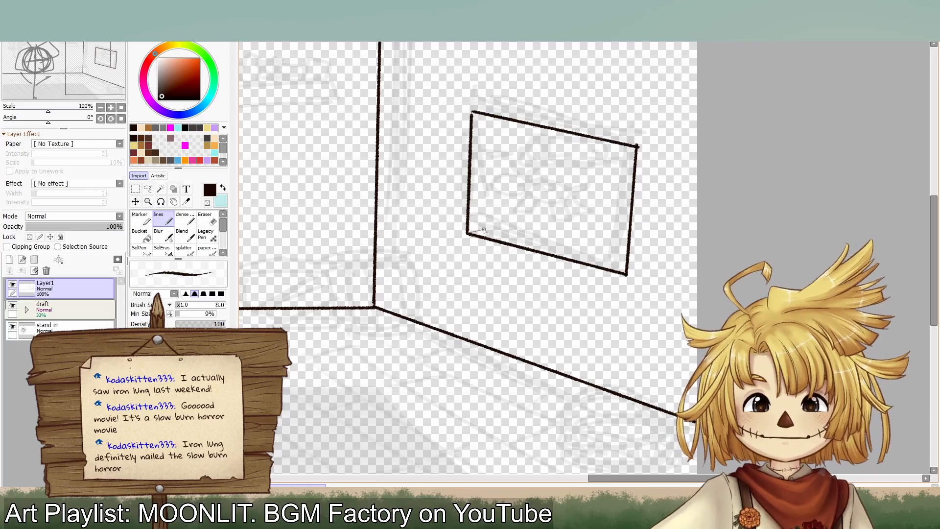
left_click(627, 268, "shift")
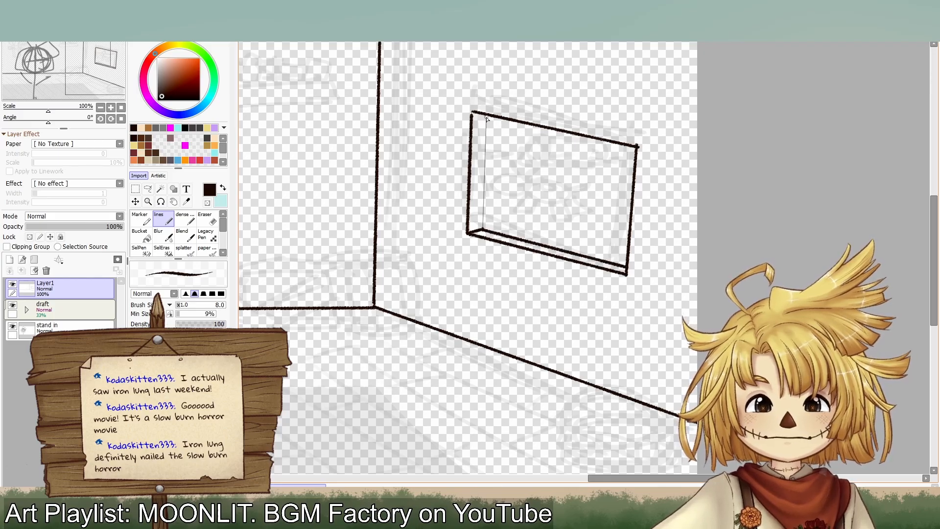
left_click(488, 119, "shift")
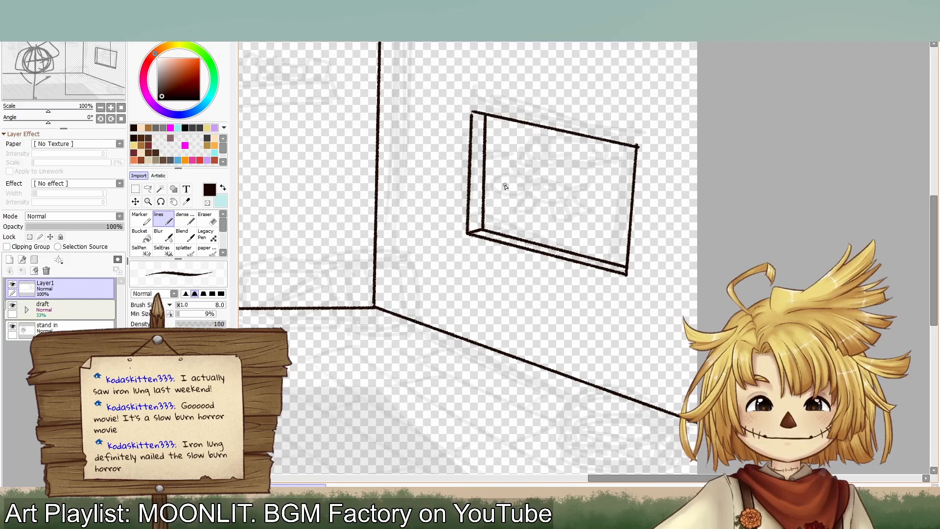
key("ctrl+z")
key("ctrl+z")
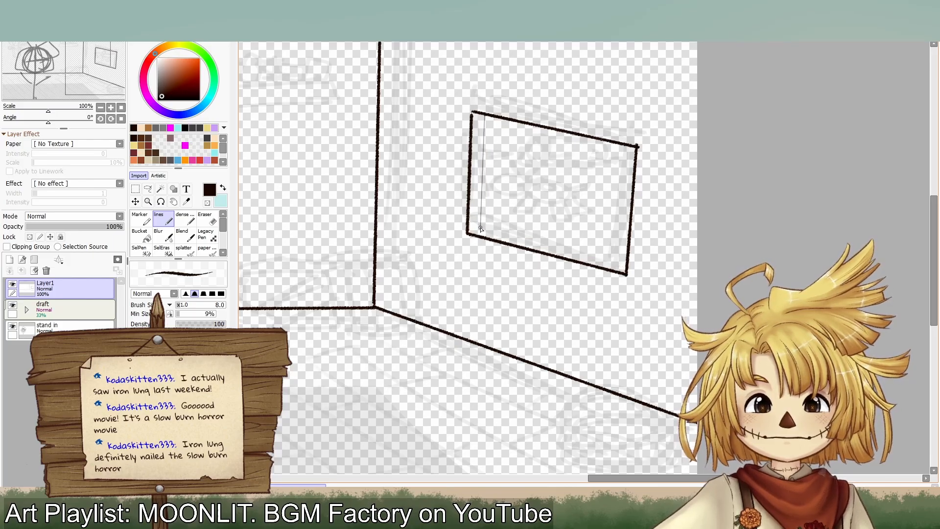
left_click(480, 228, "shift")
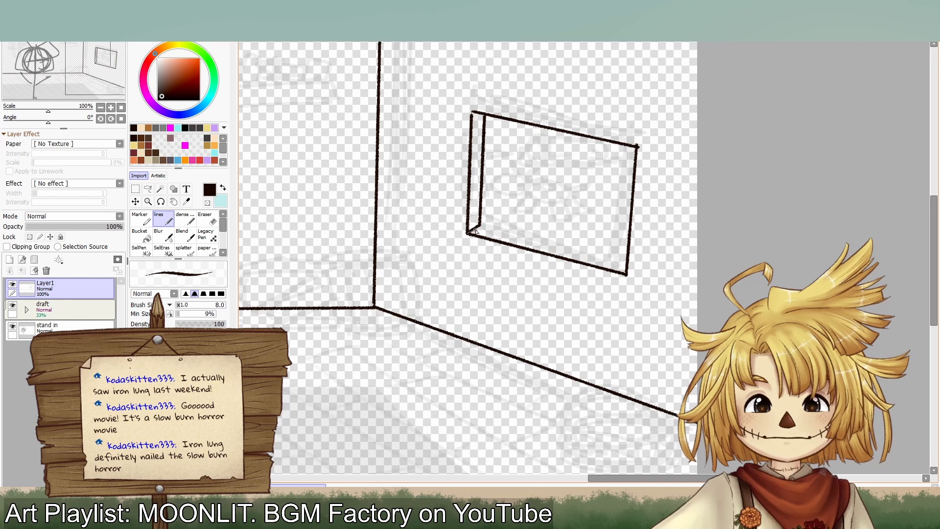
left_click(628, 266, "shift")
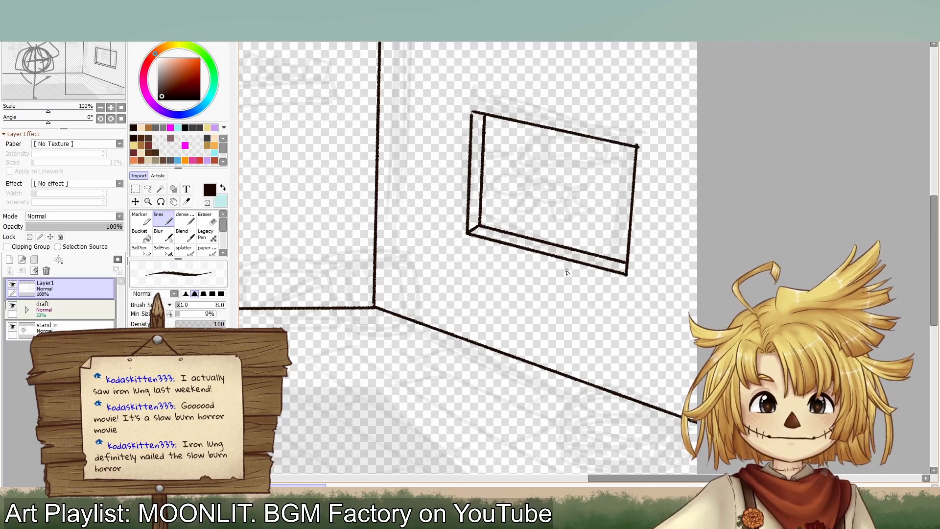
Step: Try to widen and re-angle the selected window frame with a free transform
left_click(101, 108)
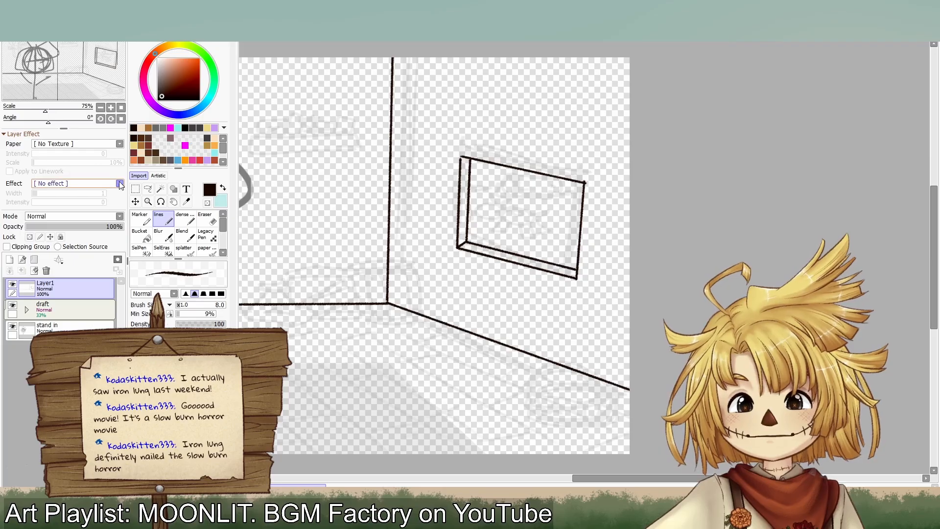
left_click(136, 189)
mouse_move(431, 118)
left_mouse_down()
mouse_move(461, 164)
mouse_move(619, 325)
mouse_move(622, 301)
left_mouse_up()
key("ctrl+t")
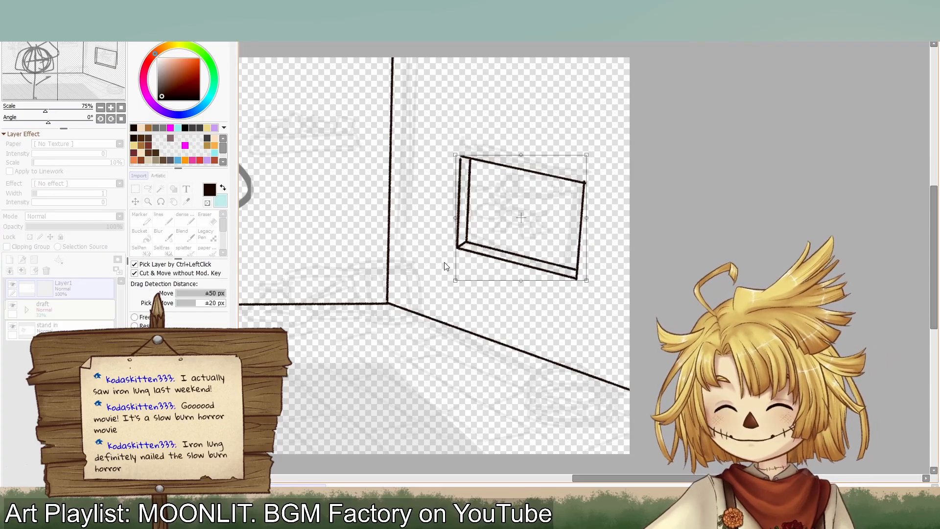
mouse_move(453, 280)
left_mouse_down()
mouse_move(462, 273)
mouse_move(451, 274)
left_mouse_up()
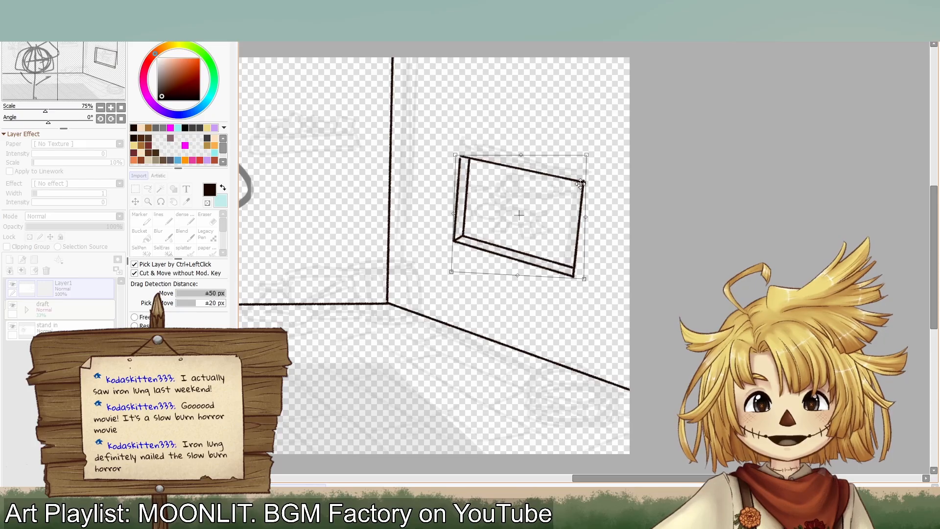
left_click_drag(586, 155, 585, 148)
left_click_drag(454, 212, 497, 211)
left_click_drag(604, 218, 618, 201)
left_click_drag(459, 200, 452, 203)
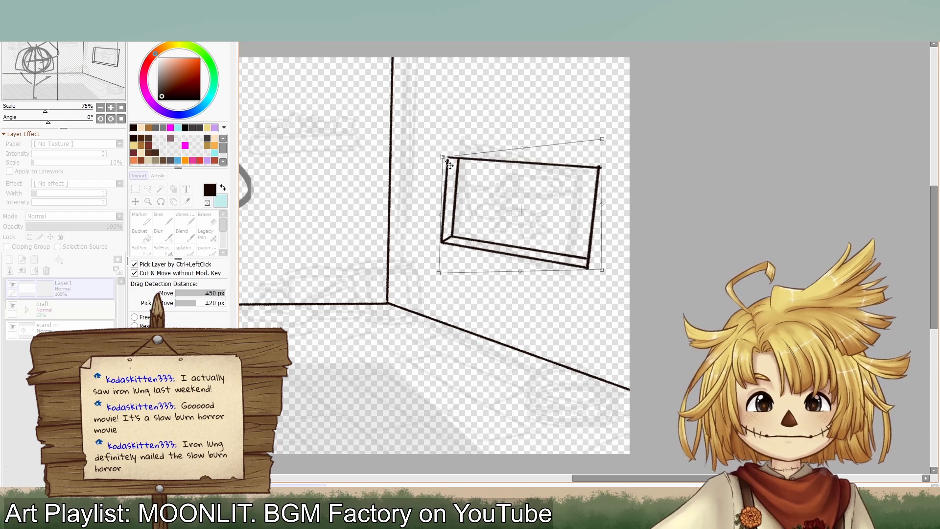
mouse_move(447, 161)
left_mouse_down()
mouse_move(435, 157)
mouse_move(447, 155)
left_mouse_up()
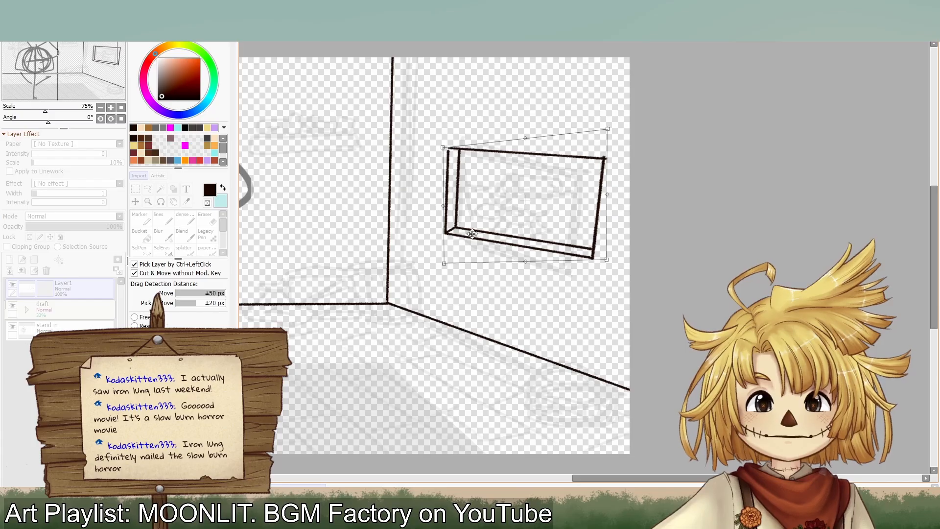
left_click_drag(584, 261, 611, 283)
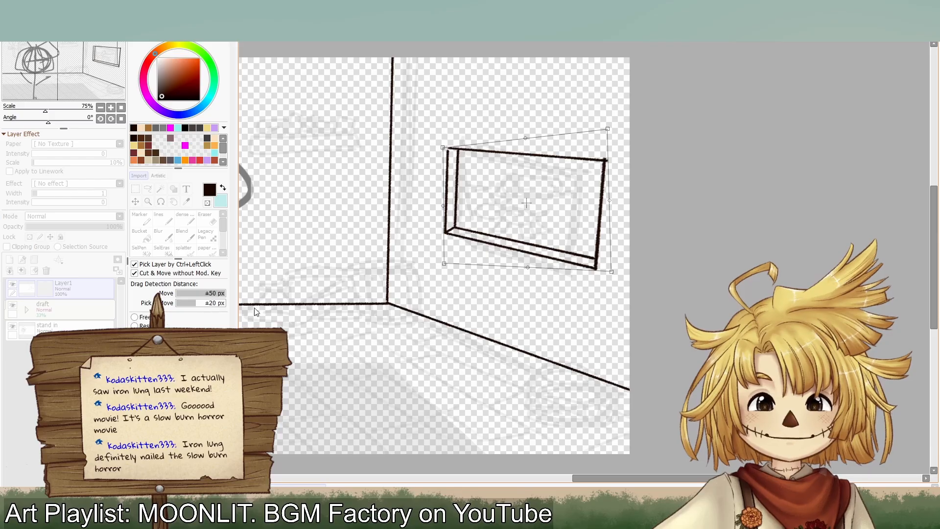
key("Escape")
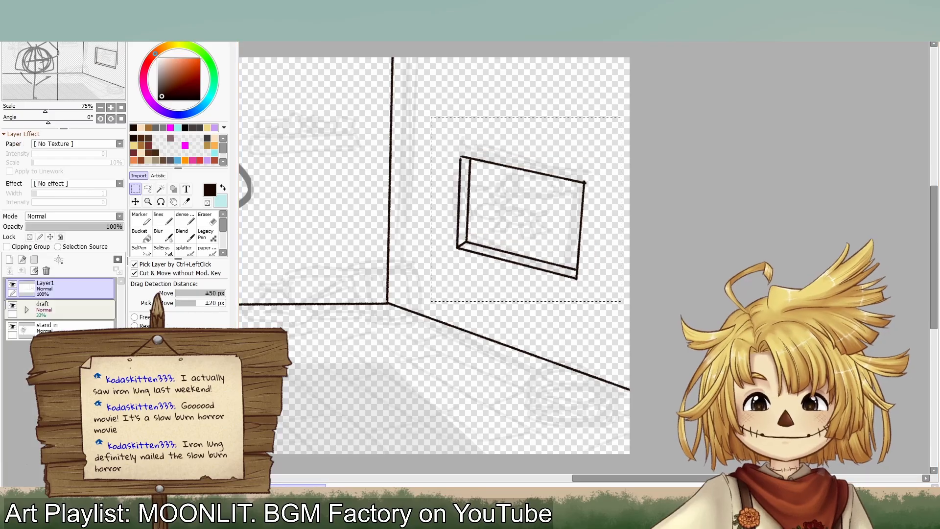
Step: Clear the window frame lines inside the selection and deselect
left_click(35, 271)
key("ctrl+d")
left_click(147, 223)
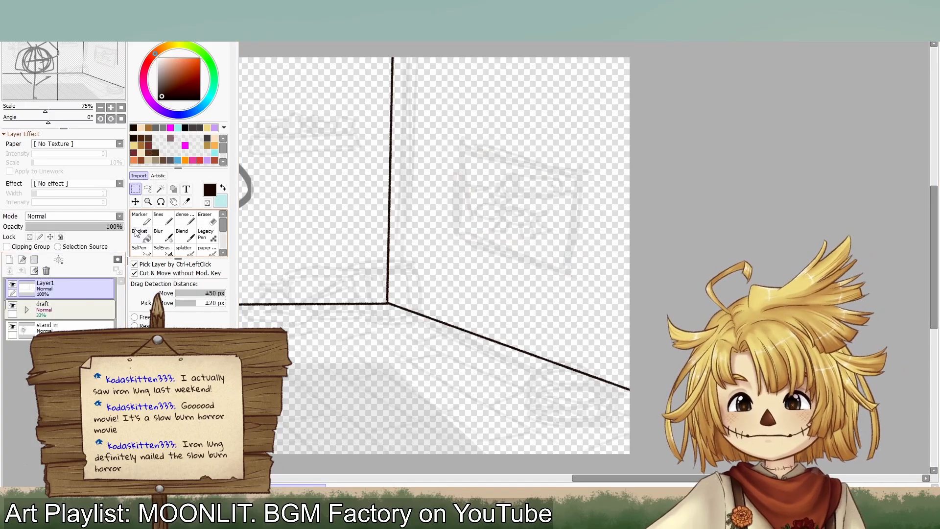
left_click(163, 219)
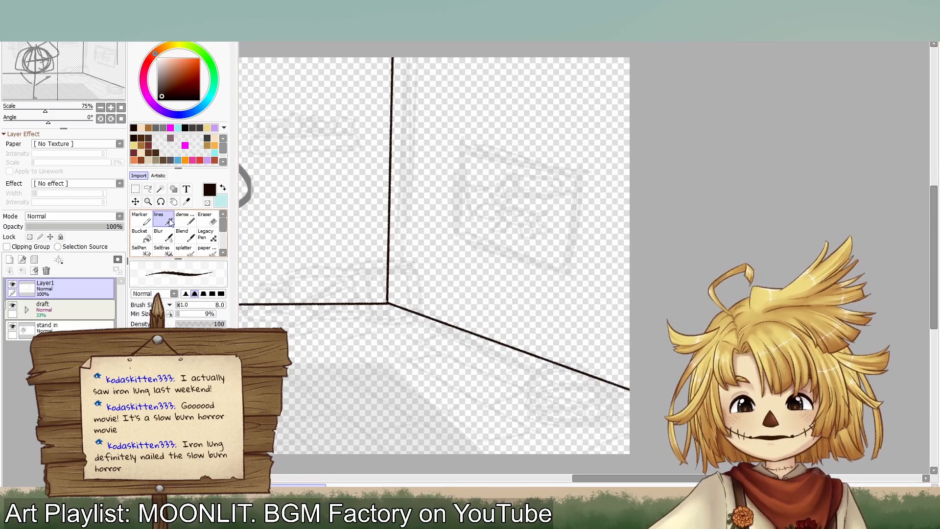
Step: Mark the side wall's slanted floor edge with the SelPen and copy it onto a new layer
scroll(223, 233, "down", 1)
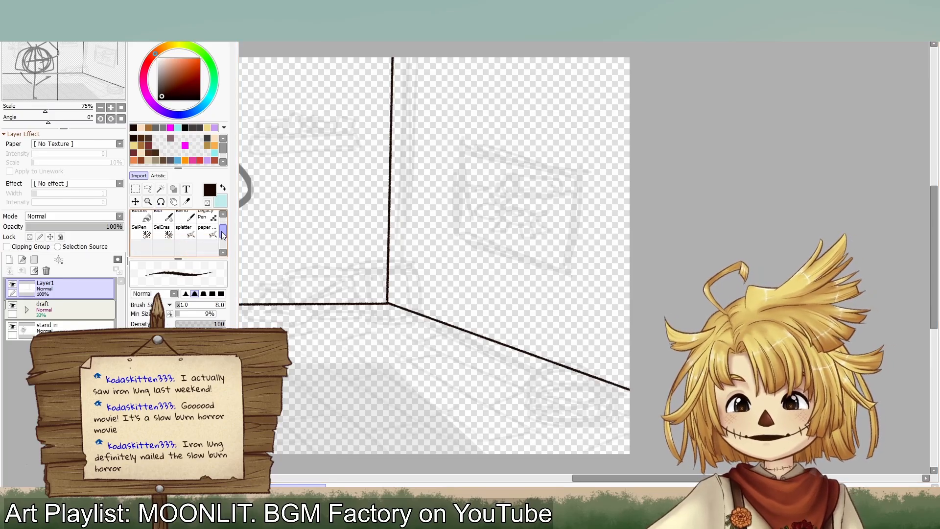
left_click(146, 241)
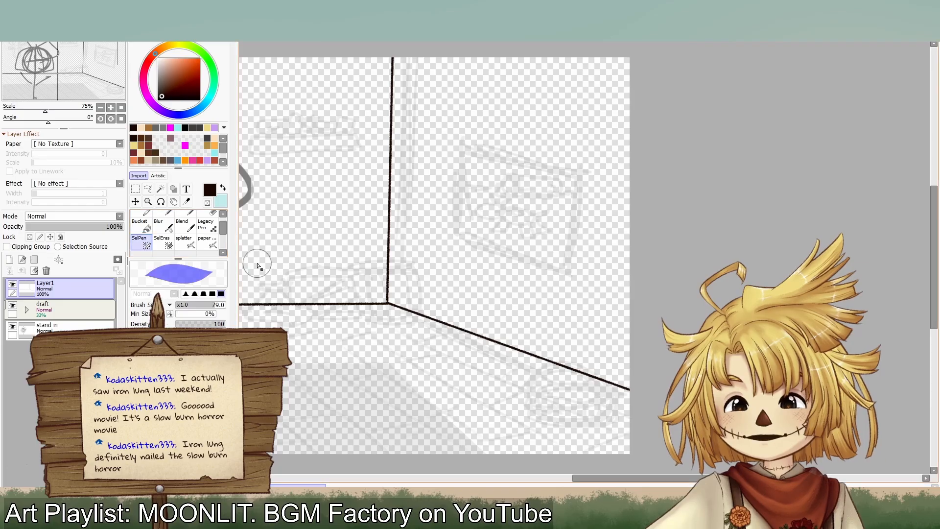
mouse_move(392, 303)
left_mouse_down()
mouse_move(646, 405)
mouse_move(485, 338)
left_mouse_up()
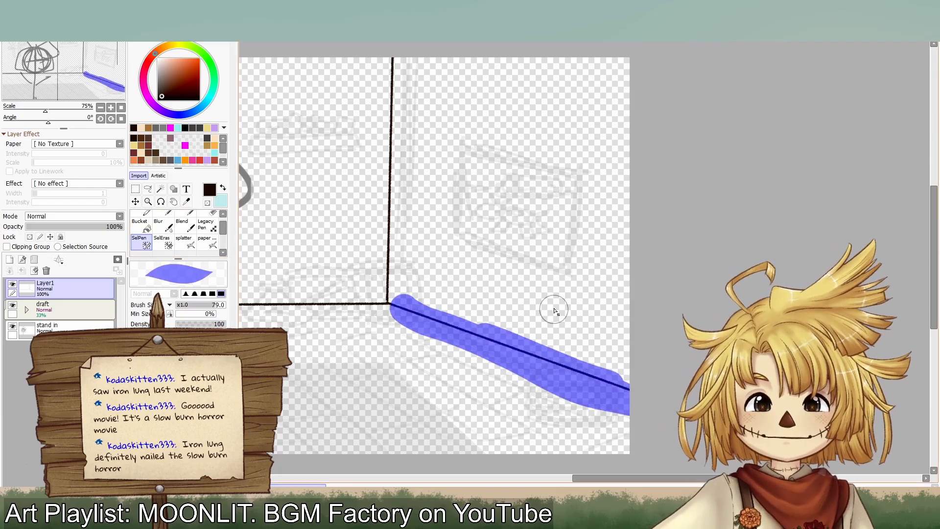
key("ctrl+x")
key("ctrl+v")
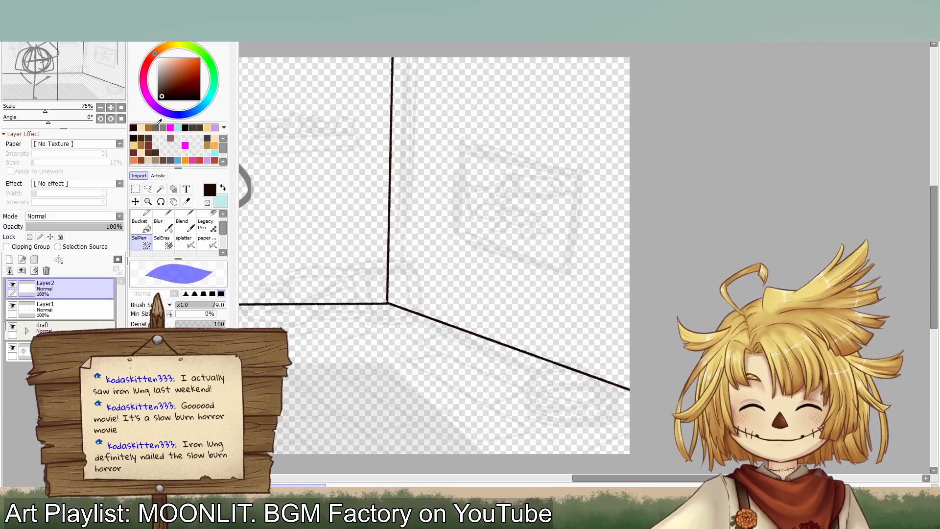
Step: Move the copied line up onto the sketched window's lower edge and erase the excess at both ends
left_click(135, 201)
left_click_drag(525, 361, 534, 273)
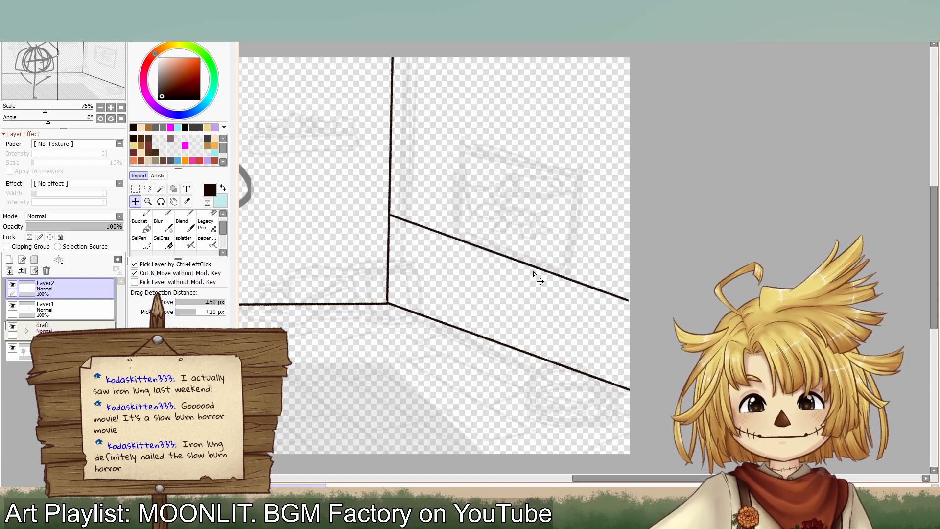
left_click_drag(534, 274, 594, 320)
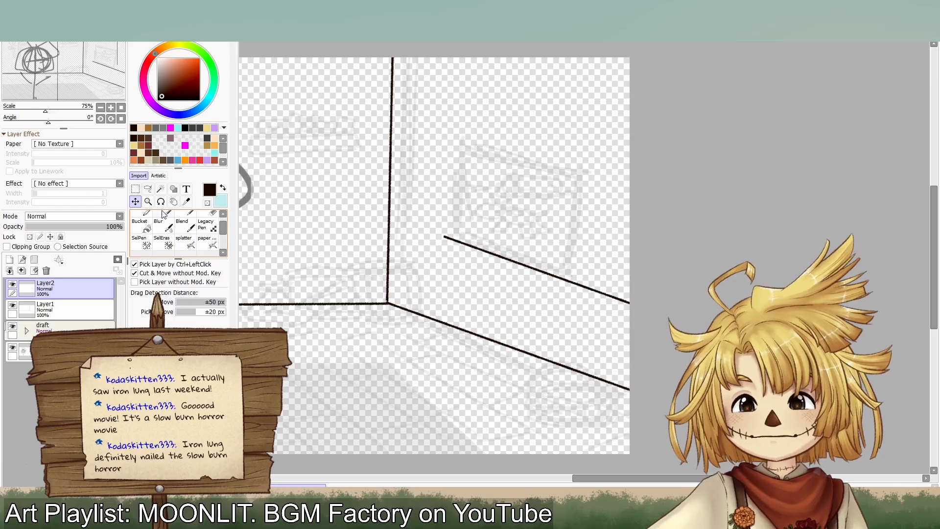
left_click(210, 223)
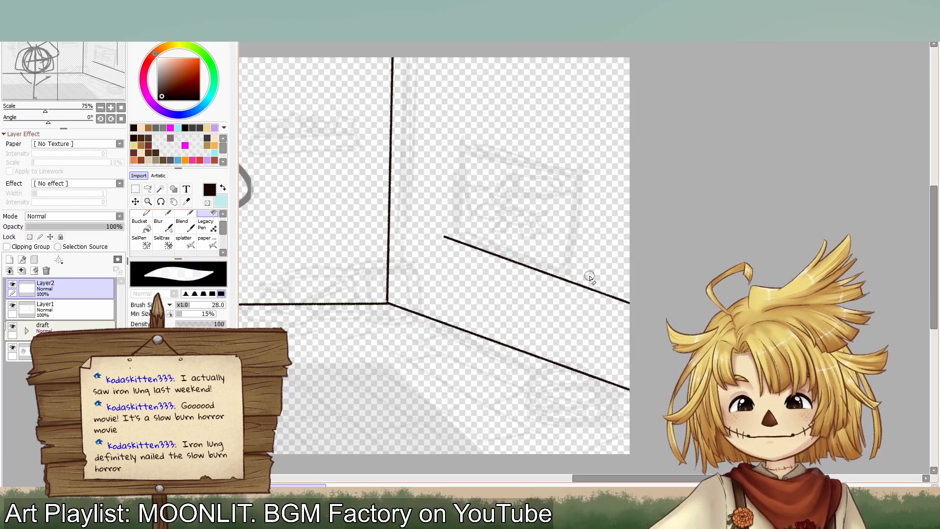
mouse_move(578, 283)
left_mouse_down()
mouse_move(653, 309)
mouse_move(578, 283)
left_mouse_up()
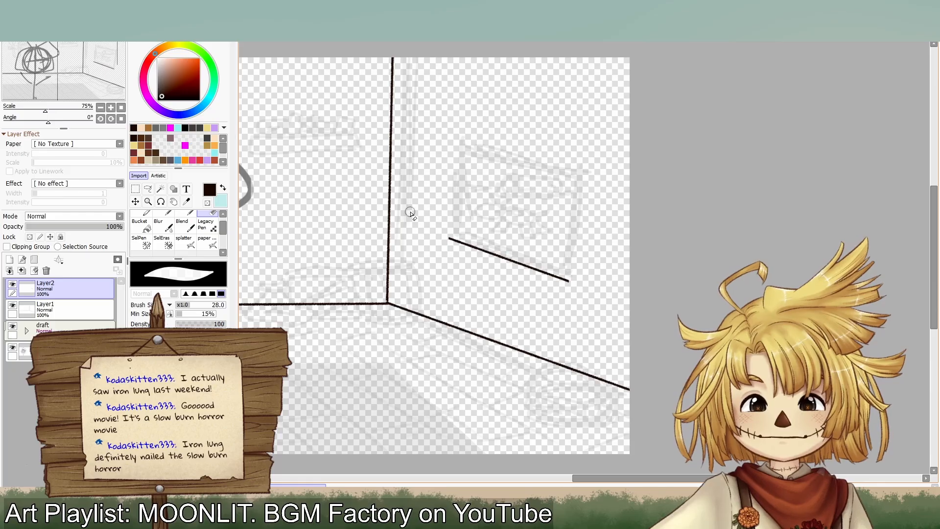
Step: Draw the window frame's remaining sides with the lines brush, closing the four-sided shape on the slanted lower edge
left_click(223, 214)
left_click(166, 219)
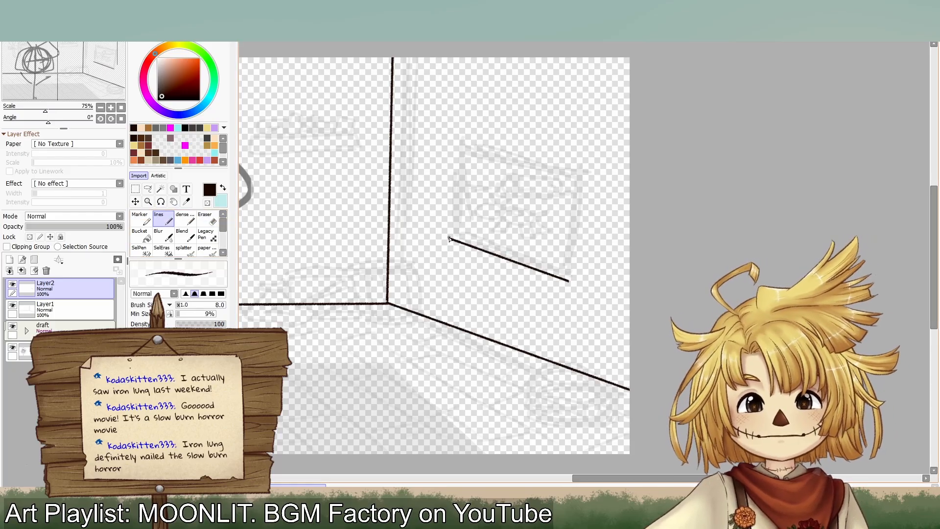
mouse_move(450, 238)
left_mouse_down()
mouse_move(455, 144)
mouse_move(555, 166)
mouse_move(584, 183)
mouse_move(568, 282)
left_mouse_up()
left_click(70, 71)
mouse_move(70, 71)
left_mouse_down()
mouse_move(43, 71)
mouse_move(84, 75)
left_mouse_up()
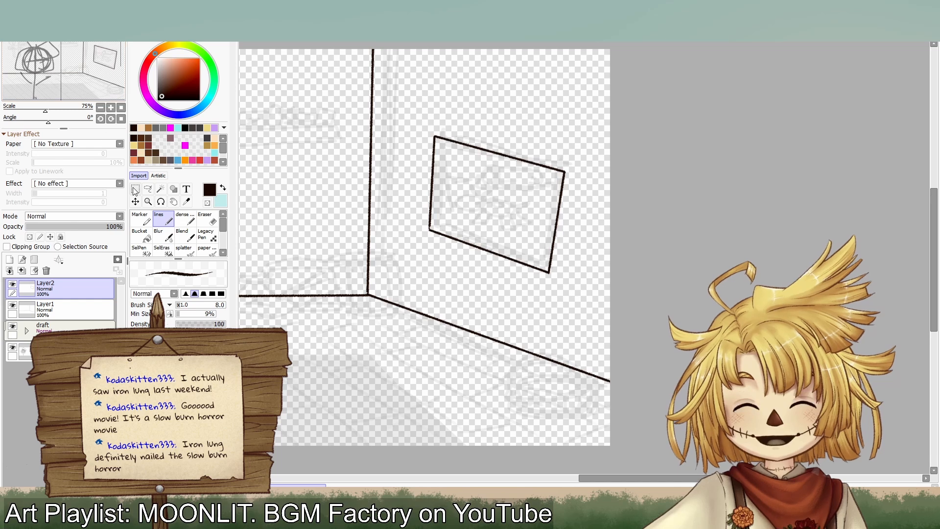
Step: Lasso the window frame and free-transform its corners so the upper and lower edges slope less steeply
left_click(147, 189)
mouse_move(402, 133)
left_mouse_down()
mouse_move(447, 104)
mouse_move(515, 320)
mouse_move(403, 134)
left_mouse_up()
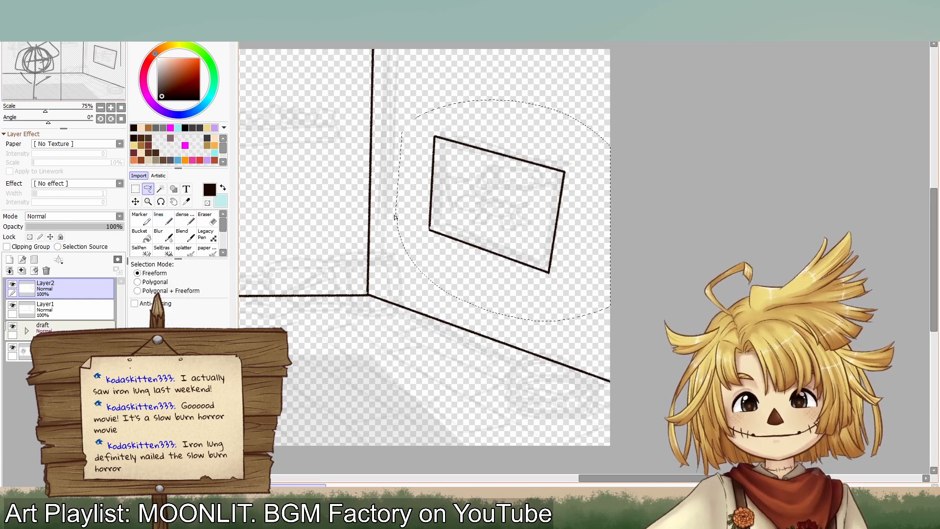
left_click(135, 189)
key("ctrl+t")
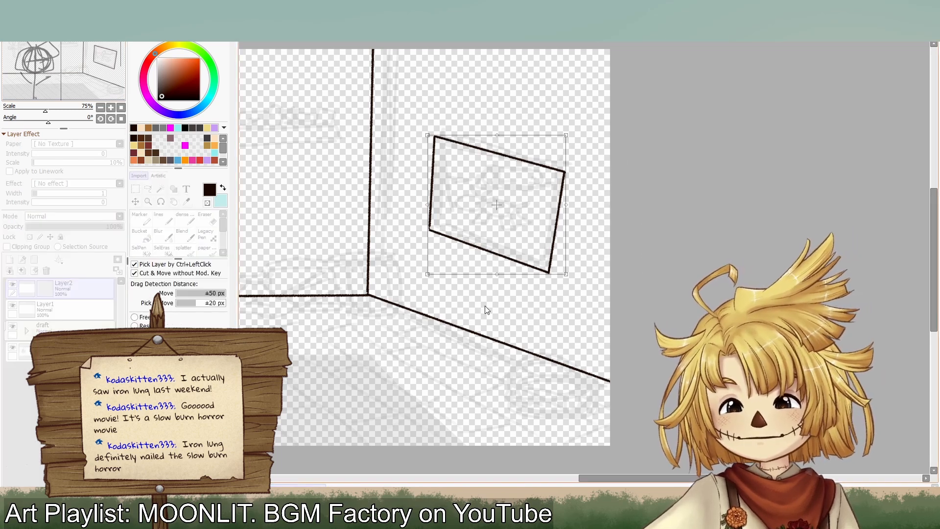
left_click_drag(562, 275, 569, 263)
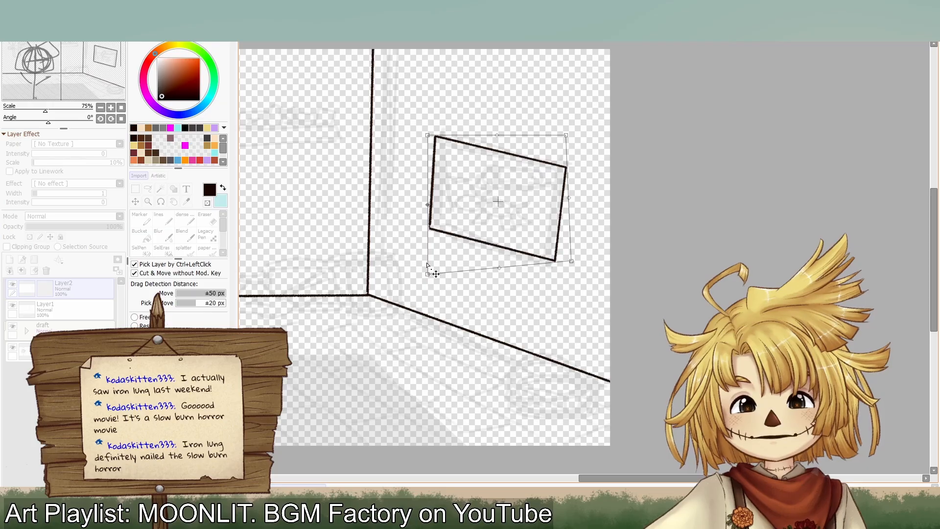
mouse_move(427, 265)
left_mouse_down()
mouse_move(430, 276)
mouse_move(421, 275)
left_mouse_up()
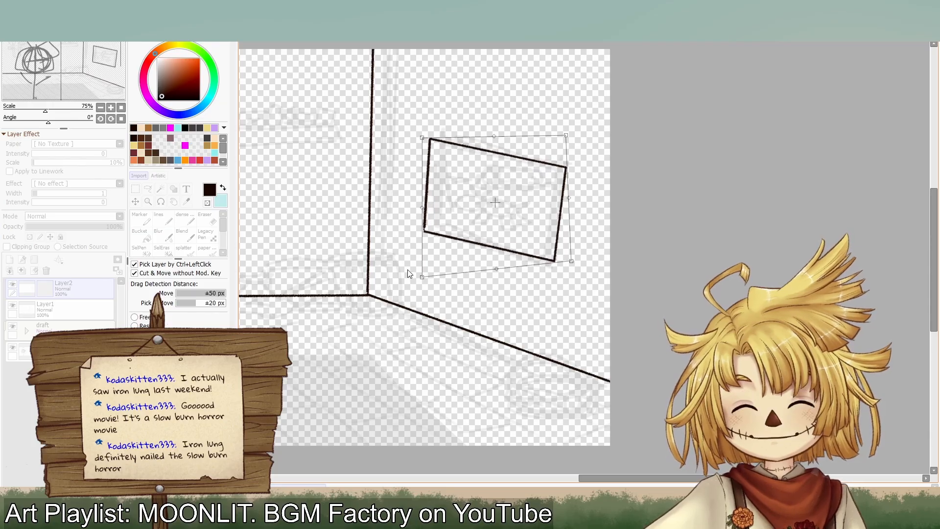
left_click_drag(423, 207, 431, 212)
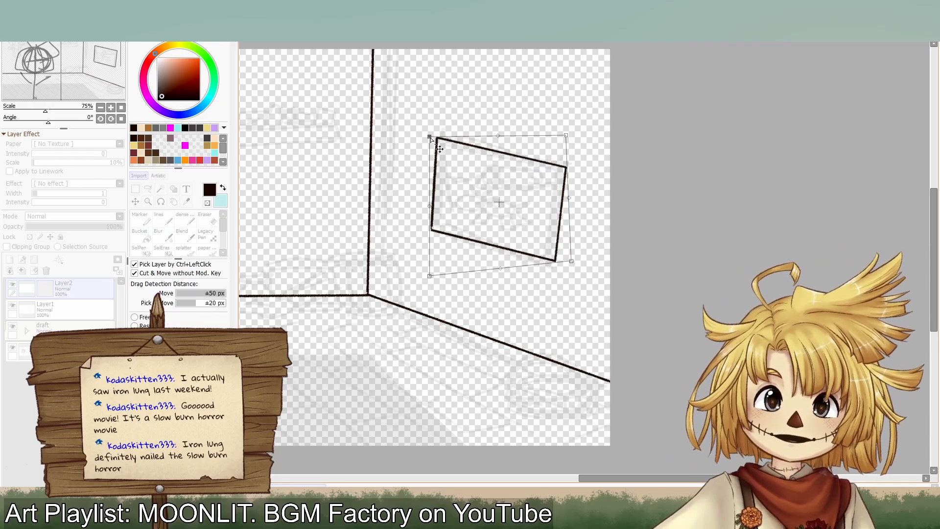
left_click_drag(430, 139, 433, 152)
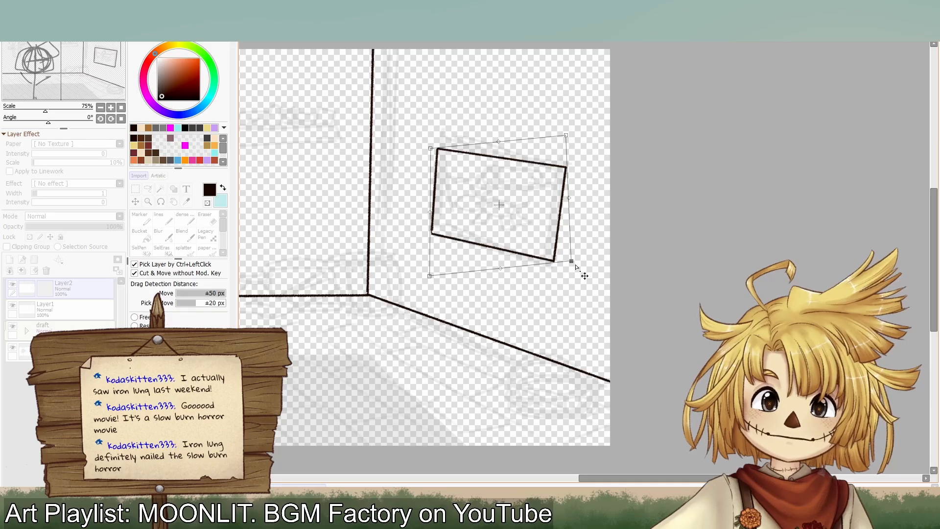
Step: Widen the window frame toward the canvas's outer edge, shift it slightly upward and apply the transform
left_click_drag(577, 267, 596, 272)
left_click_drag(571, 143, 581, 139)
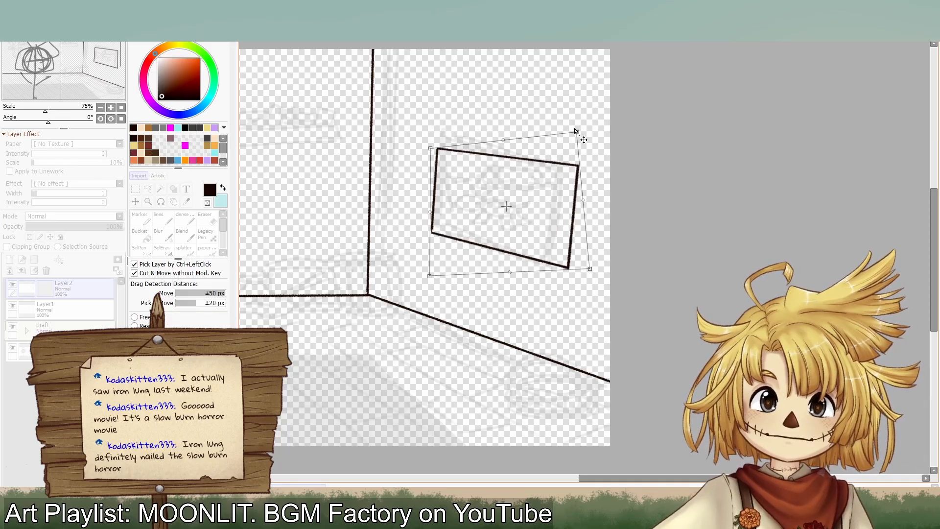
left_click_drag(564, 180, 557, 178)
mouse_move(466, 174)
left_mouse_down()
mouse_move(477, 180)
mouse_move(472, 169)
left_mouse_up()
left_click_drag(436, 137, 426, 141)
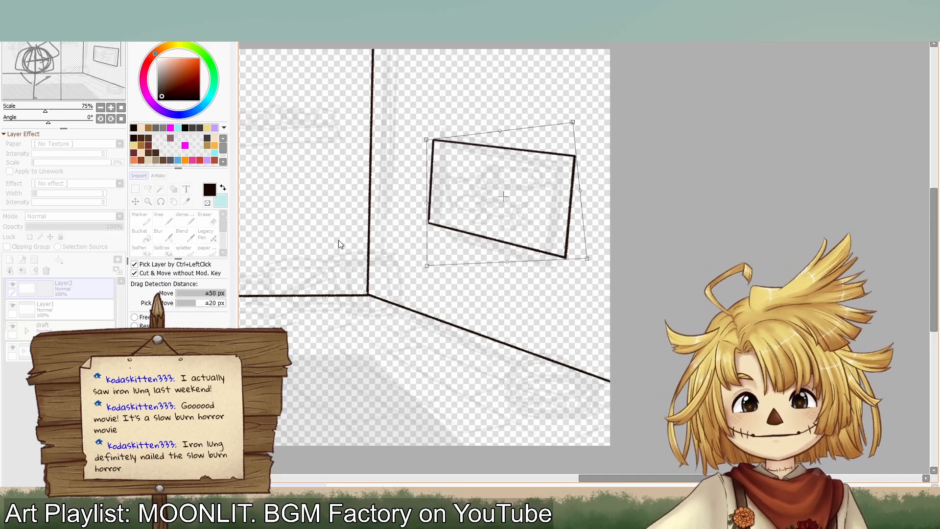
key("Return")
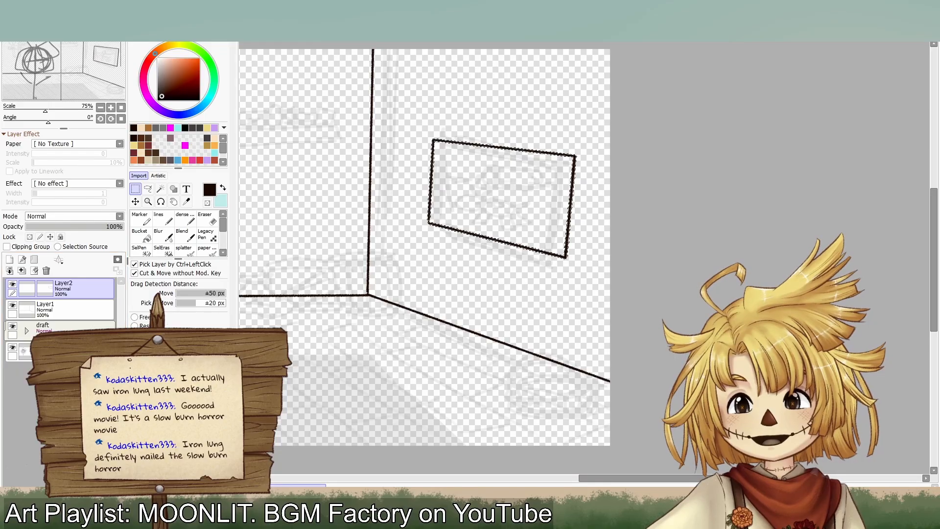
Step: Narrow the window frame by pulling its outer side inward with another free transform, and apply it
key("ctrl+t")
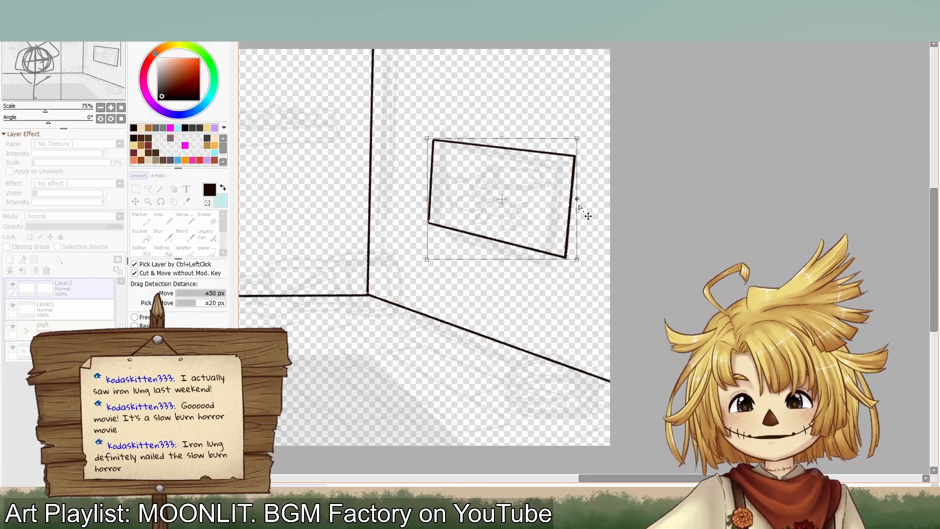
left_click_drag(580, 207, 573, 203)
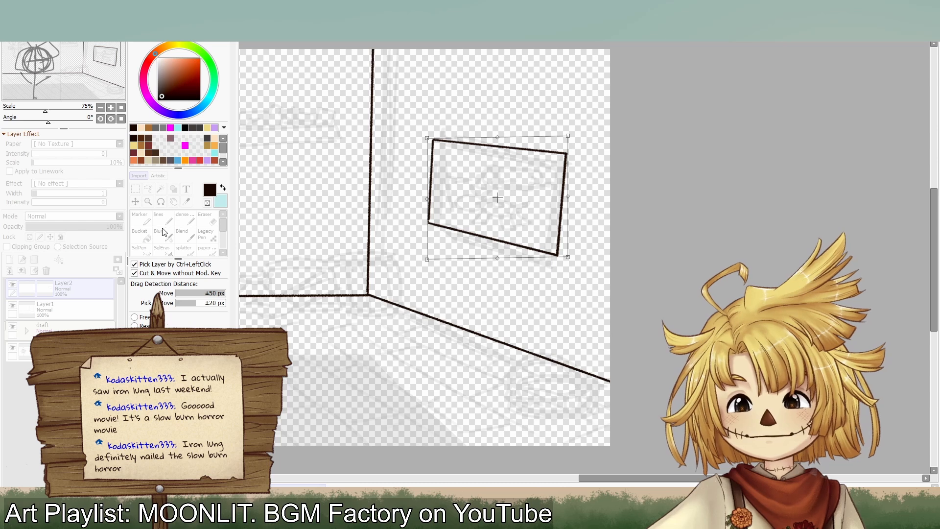
key("Return")
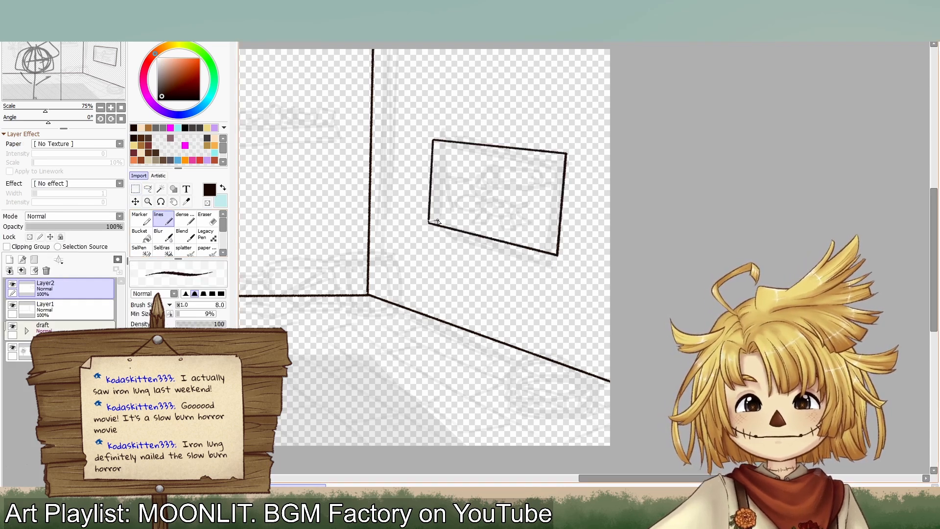
Step: Try inner depth lines along the window's lower edge and the side nearest the wall corner, and undo them
left_click_drag(437, 221, 560, 249)
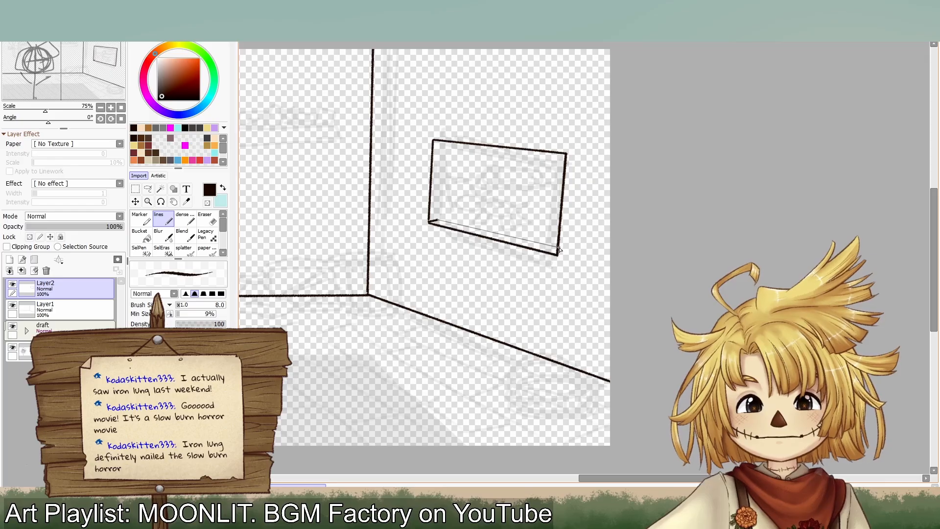
left_click_drag(430, 221, 552, 249)
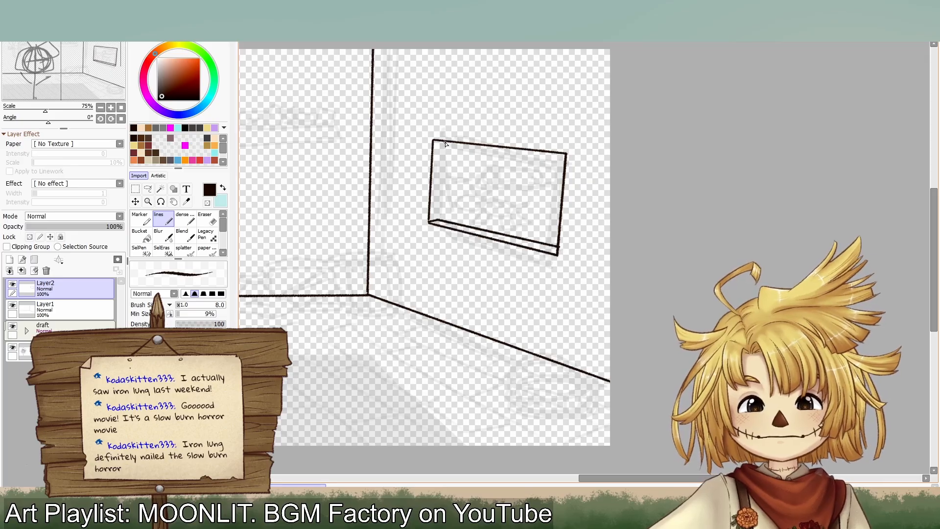
left_click_drag(437, 220, 437, 221)
key("ctrl+z")
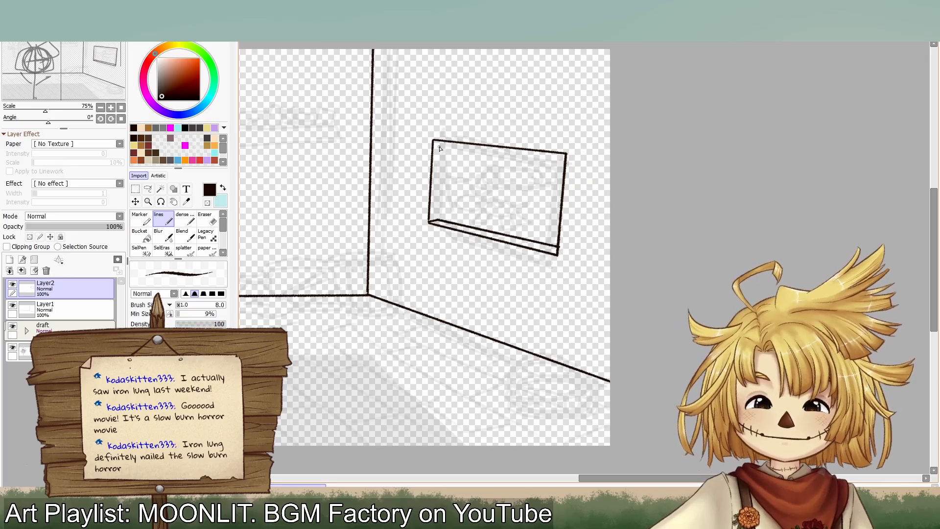
left_click_drag(435, 186, 438, 221)
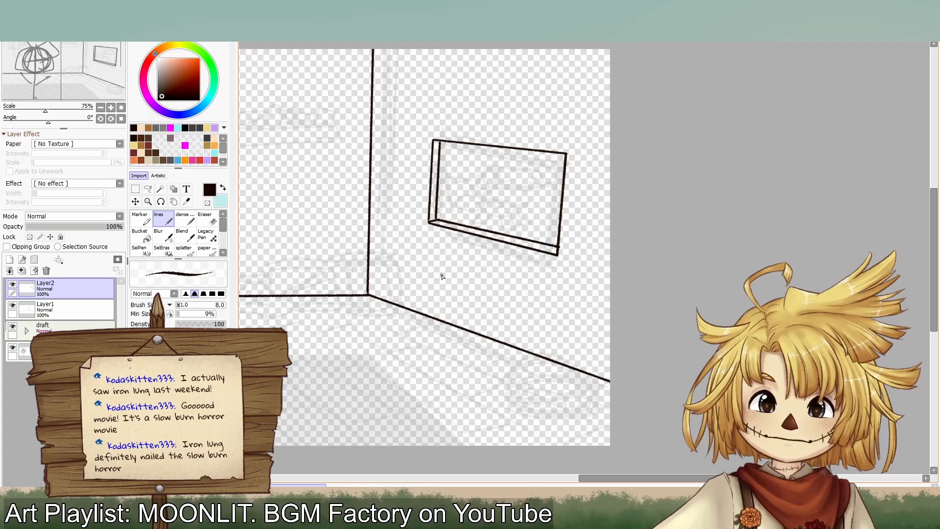
key("ctrl+z")
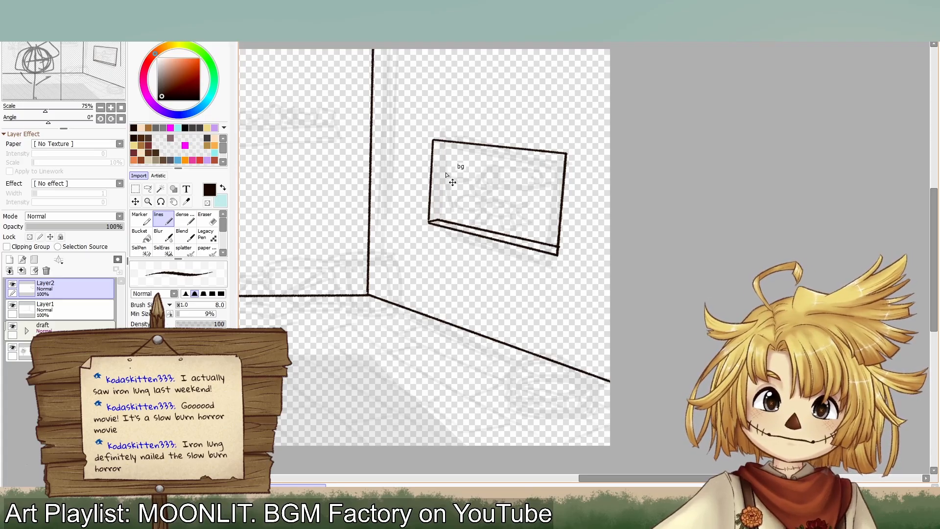
key("ctrl+z")
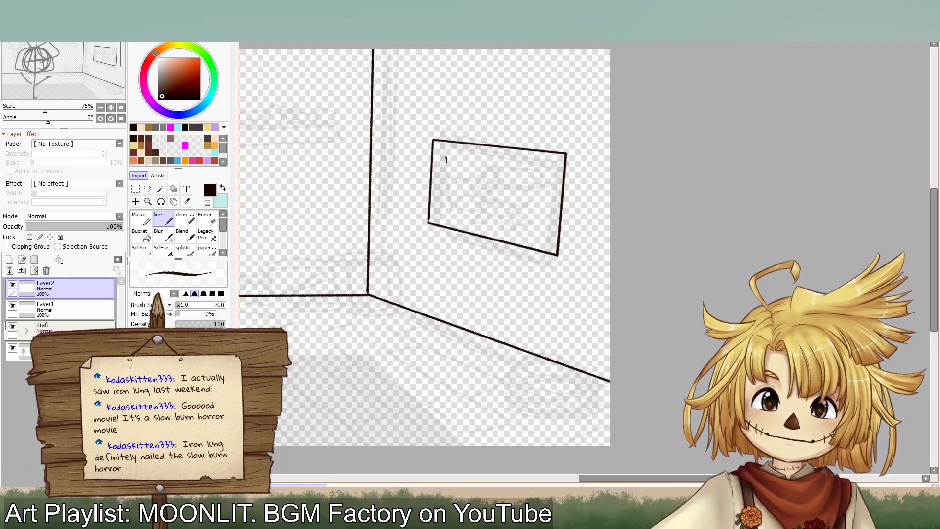
Step: Draw straight inner depth lines along the window's side nearest the wall corner and along its lower edge, meeting in the corner
left_click_drag(437, 226, 438, 219)
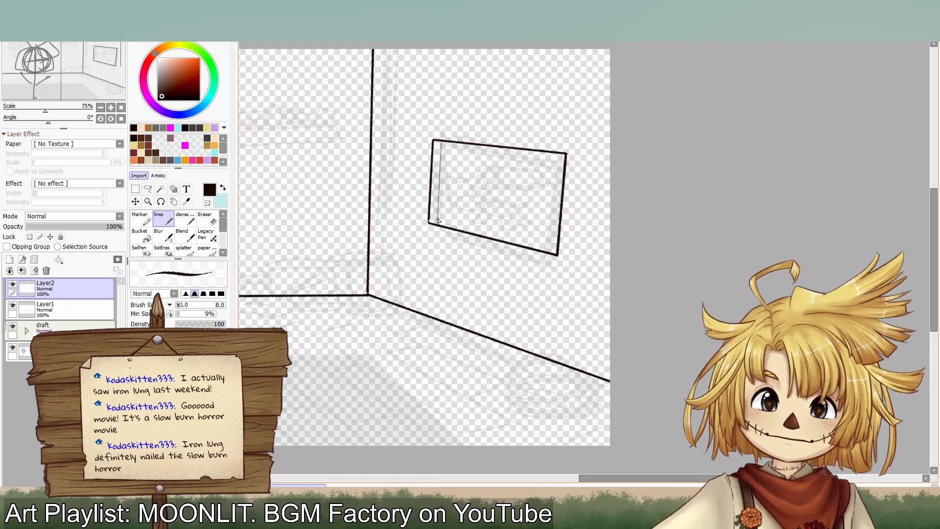
left_click(437, 221, "shift")
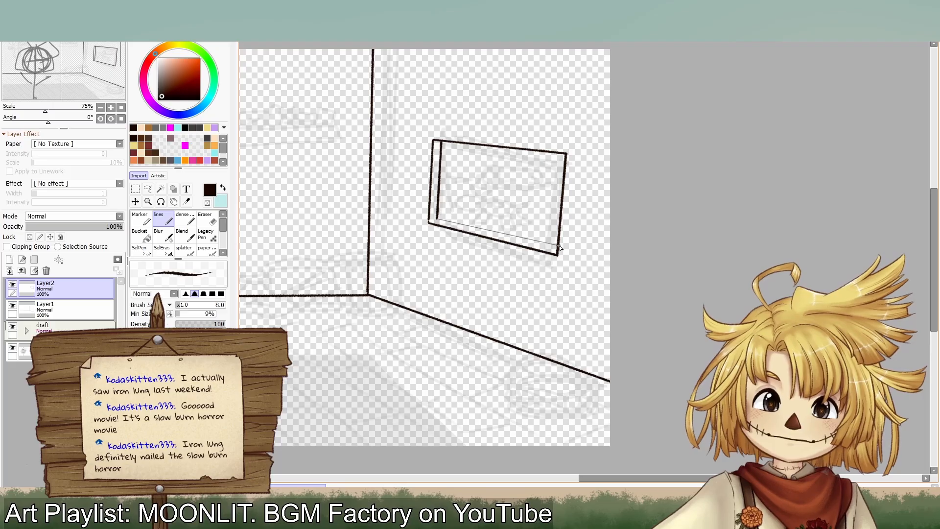
left_click(559, 247, "shift")
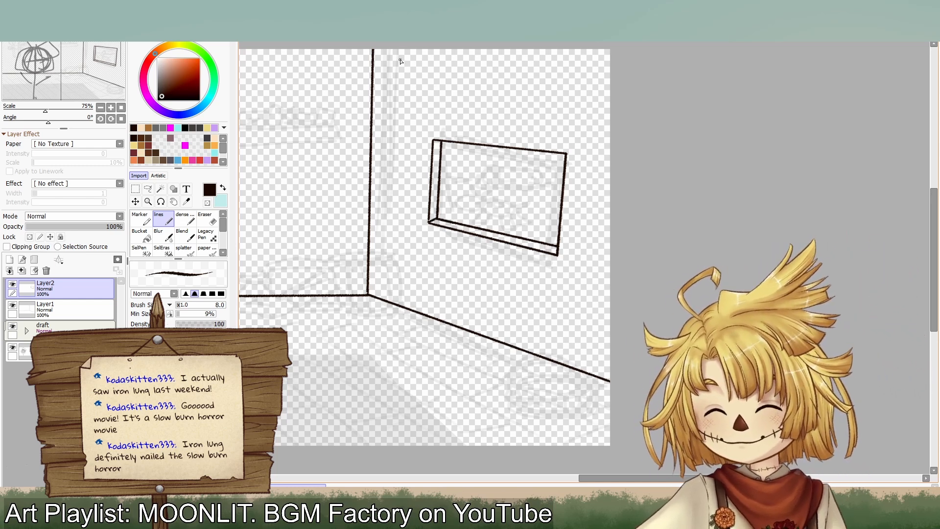
Step: Outline a wide, low rectangle on the back wall over the faded draft, left of the pumpkin-headed figure's sketch
scroll(398, 211, "down", 4)
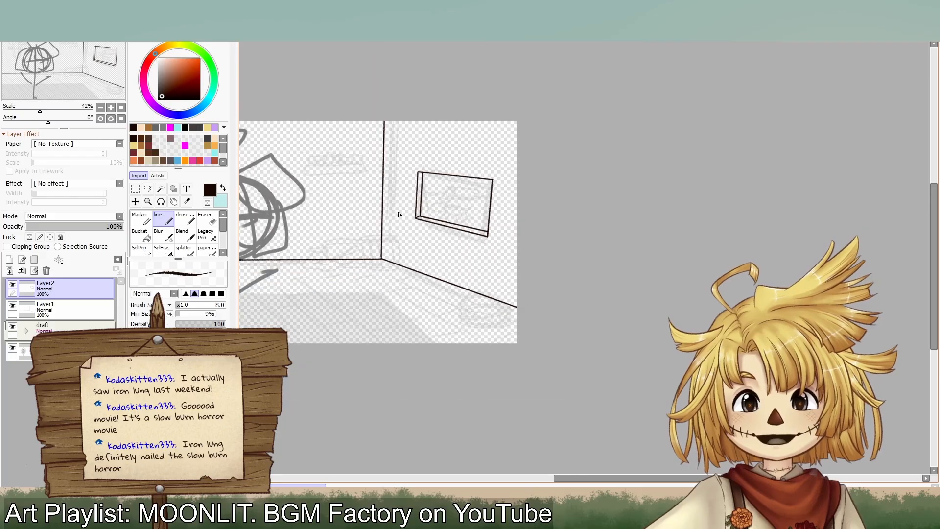
mouse_move(71, 61)
left_mouse_down()
mouse_move(29, 67)
mouse_move(86, 73)
mouse_move(74, 82)
mouse_move(102, 62)
mouse_move(83, 56)
mouse_move(118, 63)
mouse_move(115, 55)
mouse_move(70, 60)
left_mouse_up()
left_click(111, 108)
left_click(115, 107)
left_click(114, 107)
left_click(100, 107)
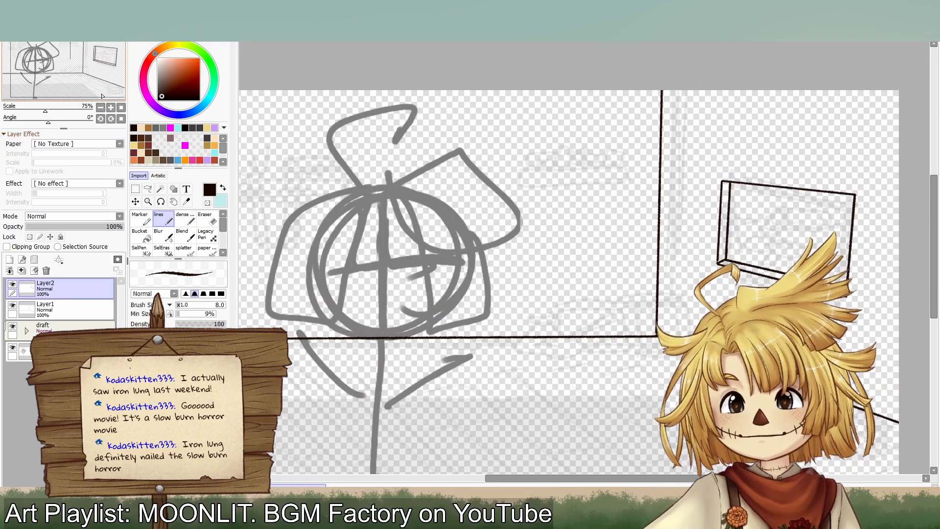
left_click_drag(98, 98, 87, 87)
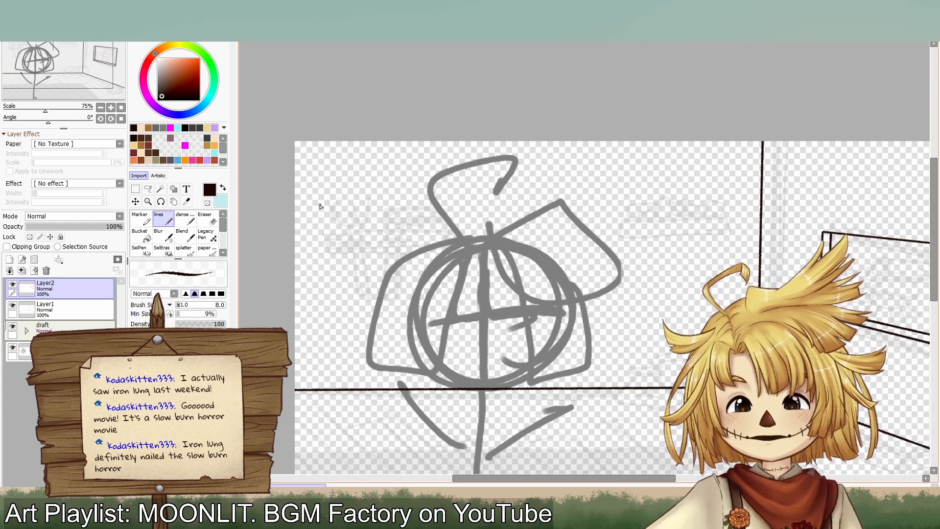
mouse_move(320, 206)
left_mouse_down()
mouse_move(326, 242)
mouse_move(440, 239)
mouse_move(443, 225)
mouse_move(441, 208)
mouse_move(319, 206)
left_mouse_up()
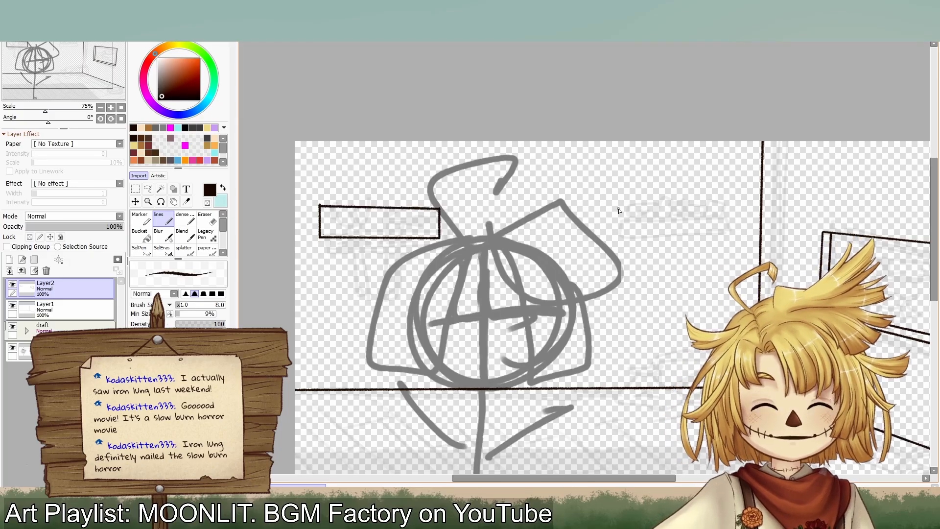
Step: Outline a long, thin shelf front on the back wall between the figure's sketch and the wall corner
left_click_drag(53, 69, 69, 74)
left_click(121, 108)
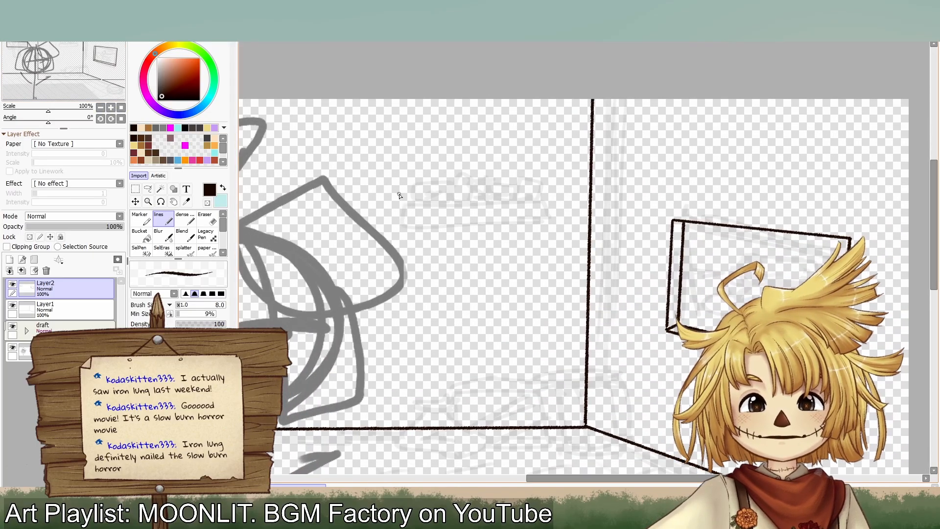
mouse_move(398, 201)
left_mouse_down()
mouse_move(521, 200)
mouse_move(397, 192)
left_mouse_up()
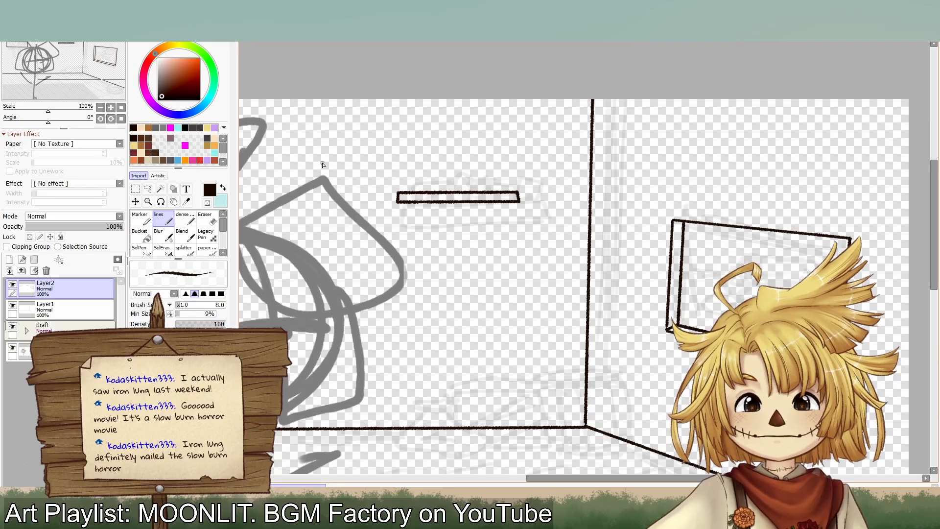
Step: Add slanted depth edges at both ends of the thin shelf and join them with a straight back edge
left_click_drag(37, 61, 81, 68)
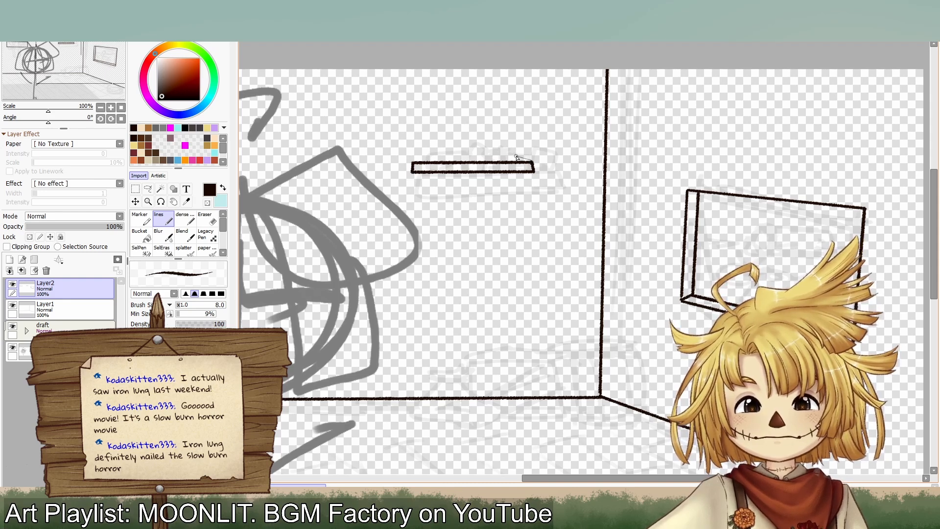
left_click_drag(517, 156, 533, 161)
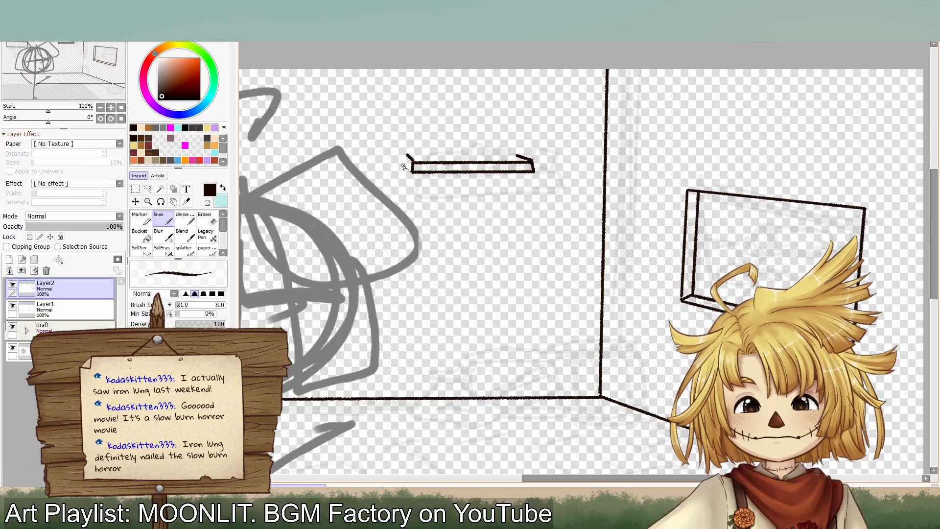
key("ctrl+z")
left_click_drag(407, 155, 414, 173)
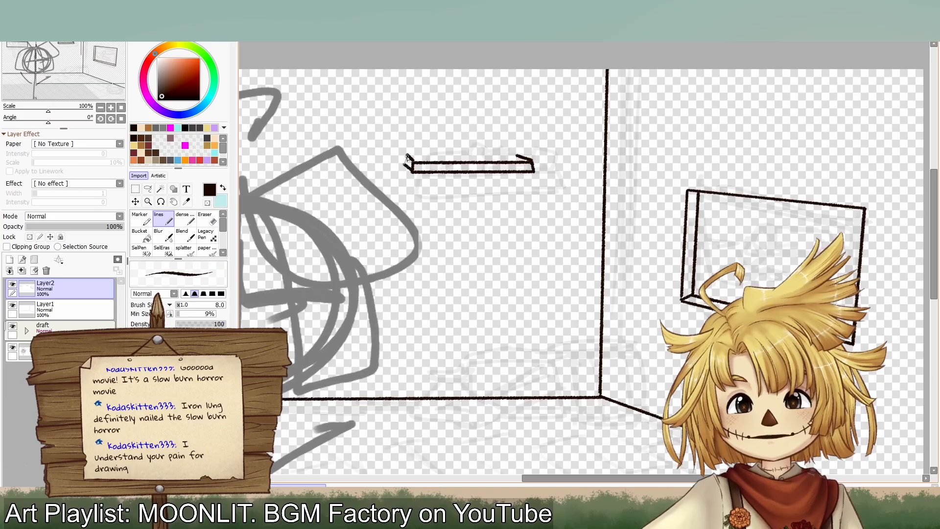
left_click_drag(407, 155, 509, 157)
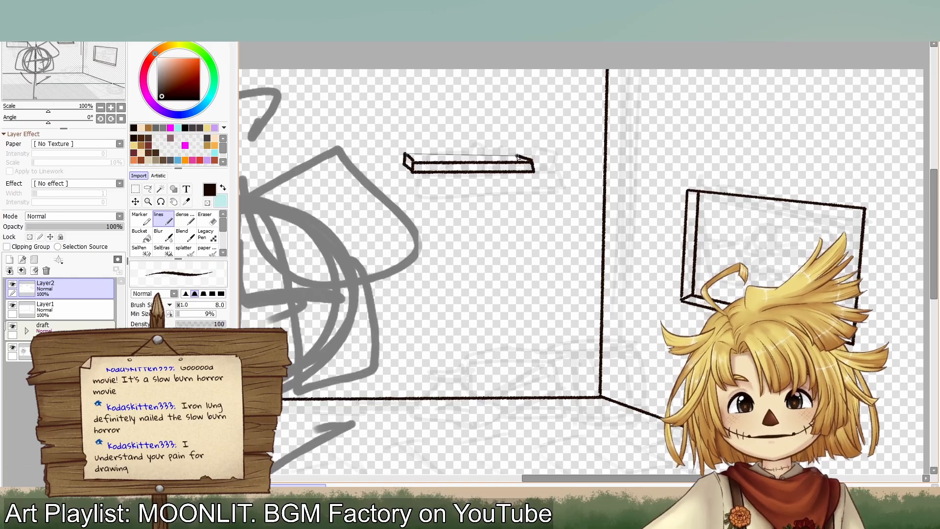
left_click_drag(407, 155, 520, 157)
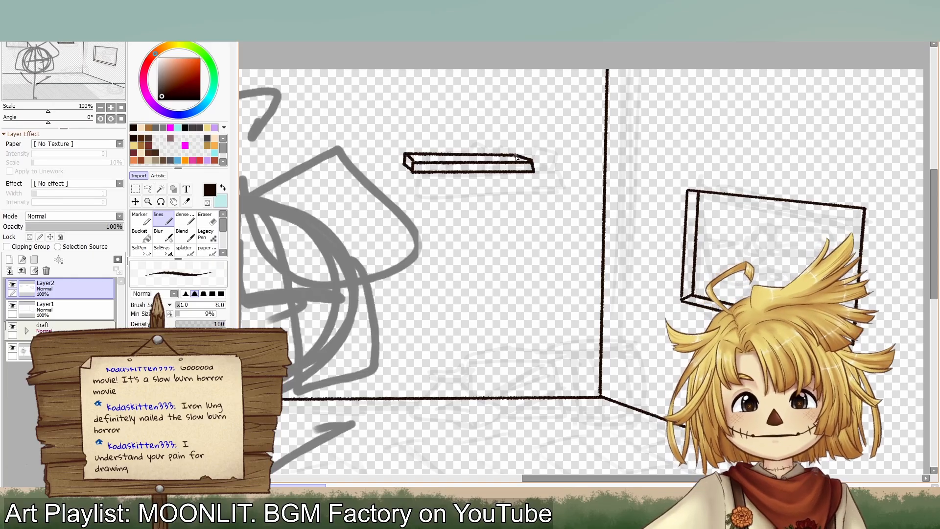
Step: Lasso the thin shelf's back edge and left end lines, and transform them so the back corner reaches slightly further up and left
left_click(150, 191)
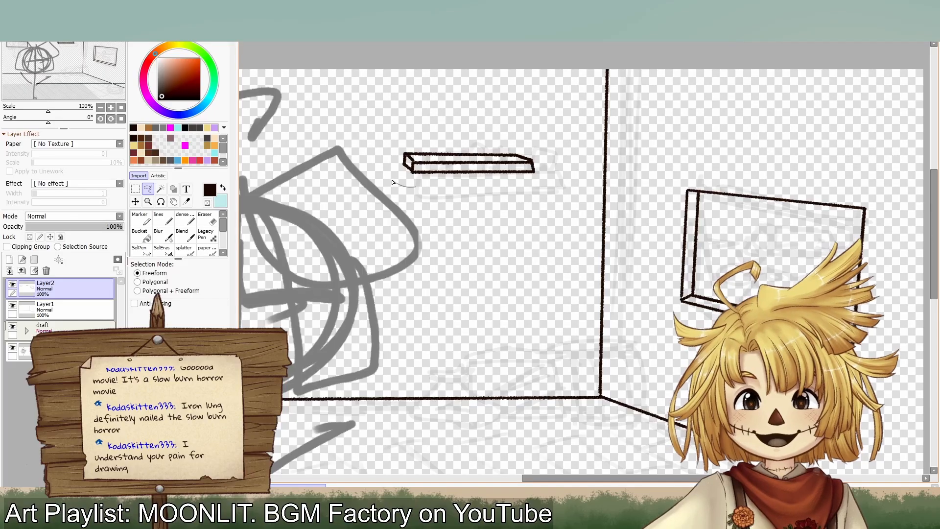
mouse_move(392, 182)
left_mouse_down()
mouse_move(516, 122)
mouse_move(558, 147)
mouse_move(539, 160)
mouse_move(480, 105)
mouse_move(415, 159)
mouse_move(404, 184)
mouse_move(396, 131)
mouse_move(526, 151)
left_mouse_up()
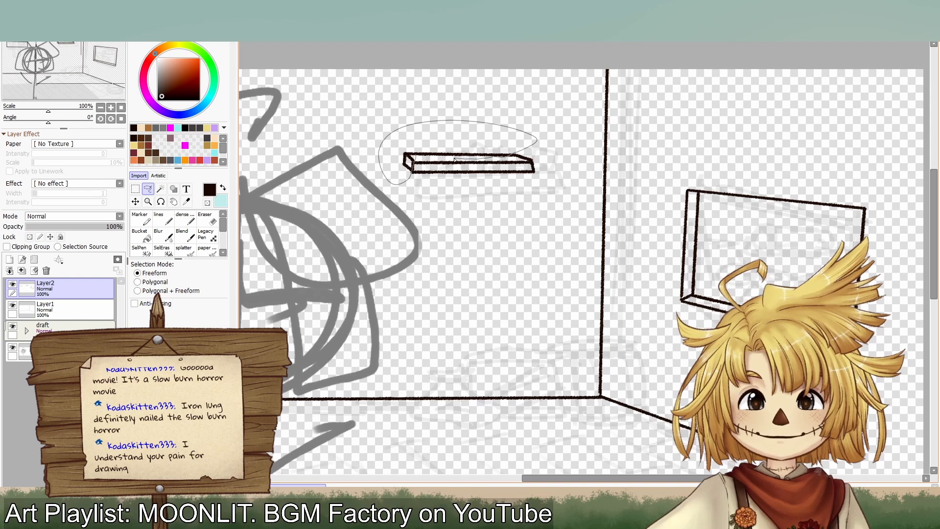
left_click_drag(428, 162, 414, 164)
key("m")
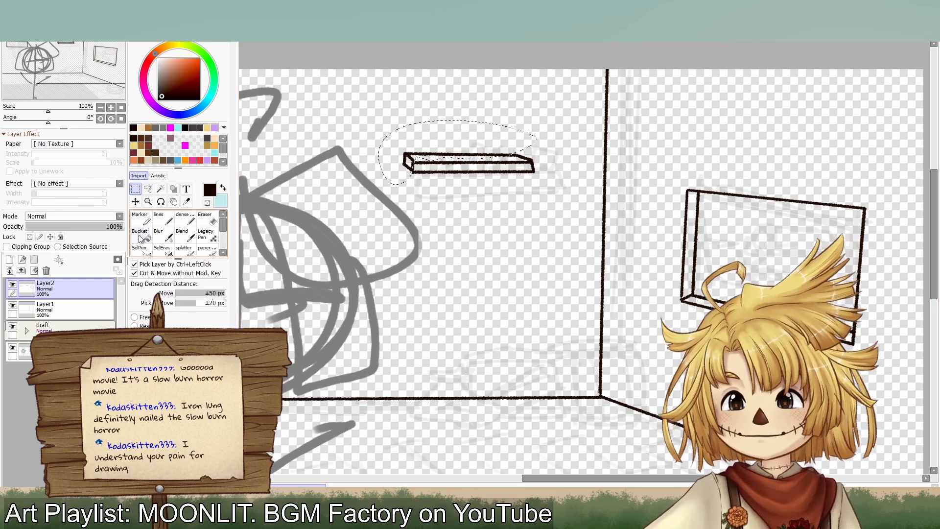
key("ctrl+t")
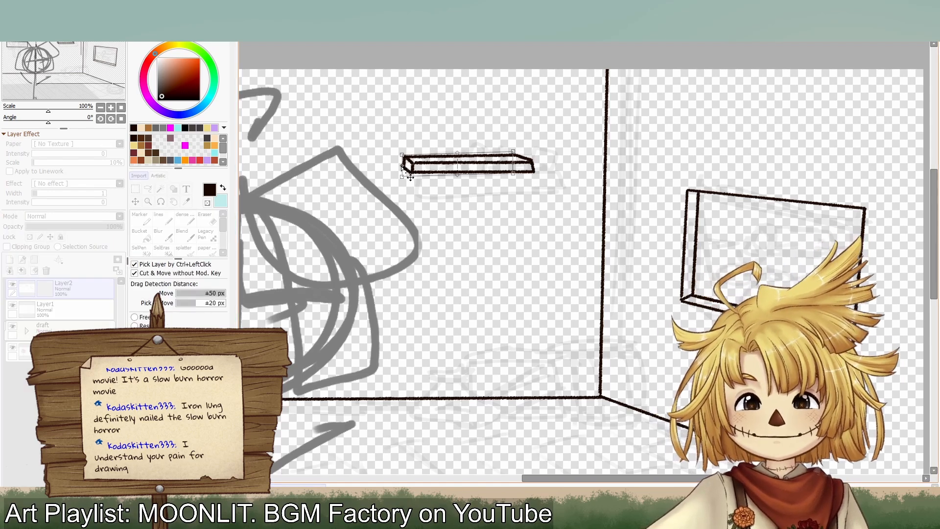
left_click_drag(403, 158, 397, 153)
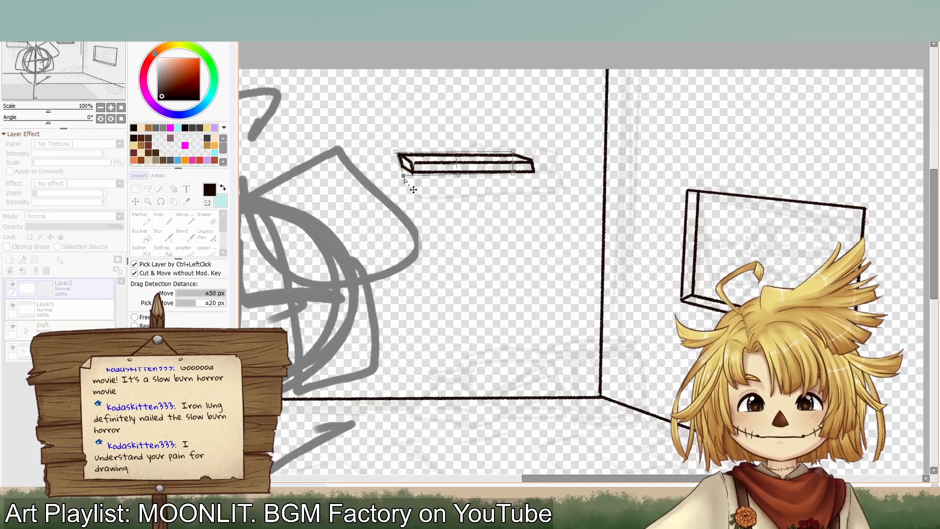
key("Return")
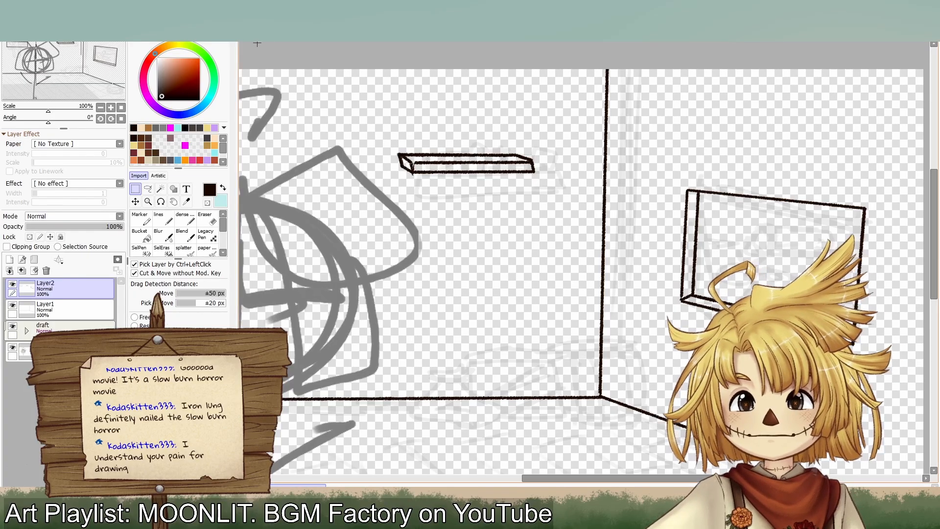
Step: Tidy the thin shelf's left end edges with the lines brush and trim its right end with the transparent colour
left_click(161, 218)
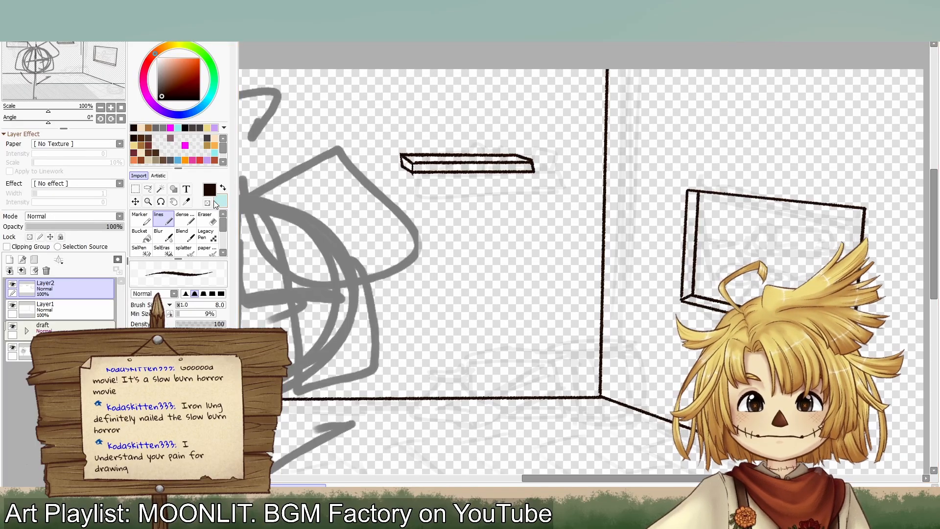
key("c")
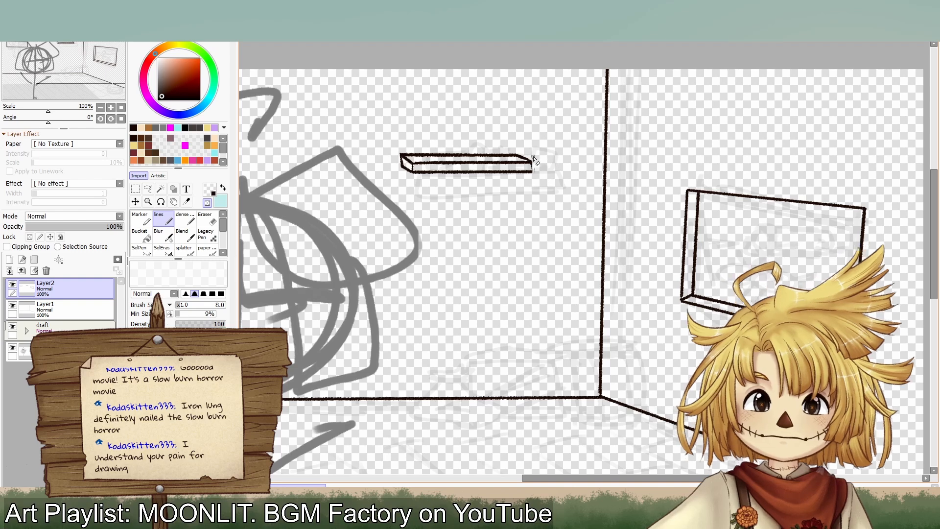
left_click(55, 44)
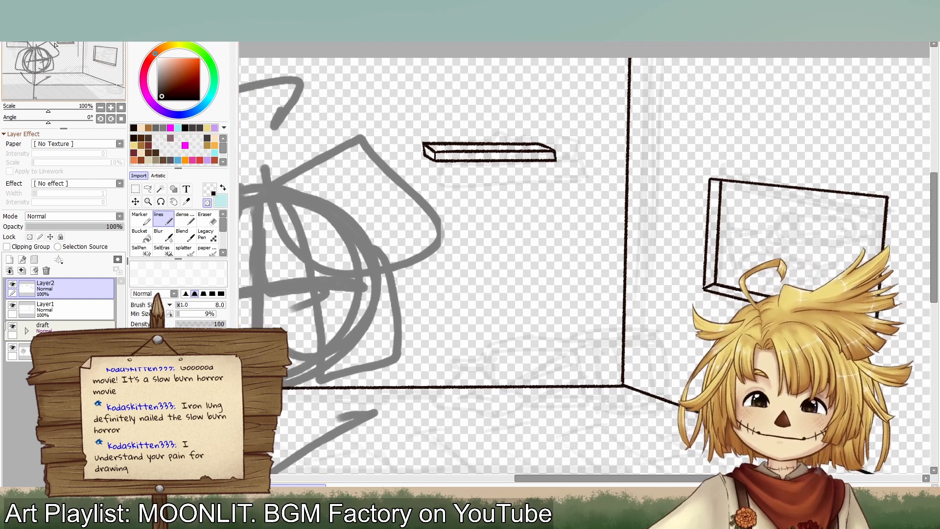
left_click_drag(55, 44, 16, 42)
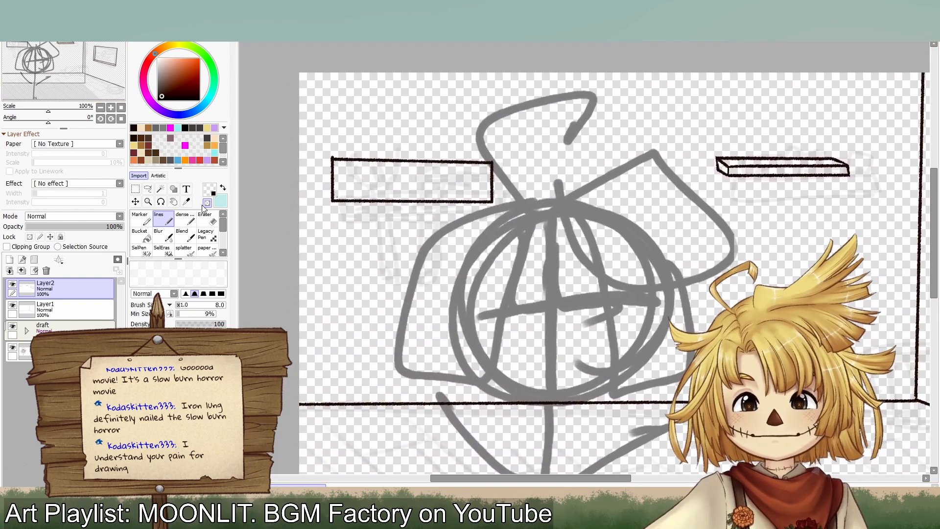
Step: Draw the receding top face of the left wall shelf with opaque dark lines above its front rectangle
left_click(207, 202)
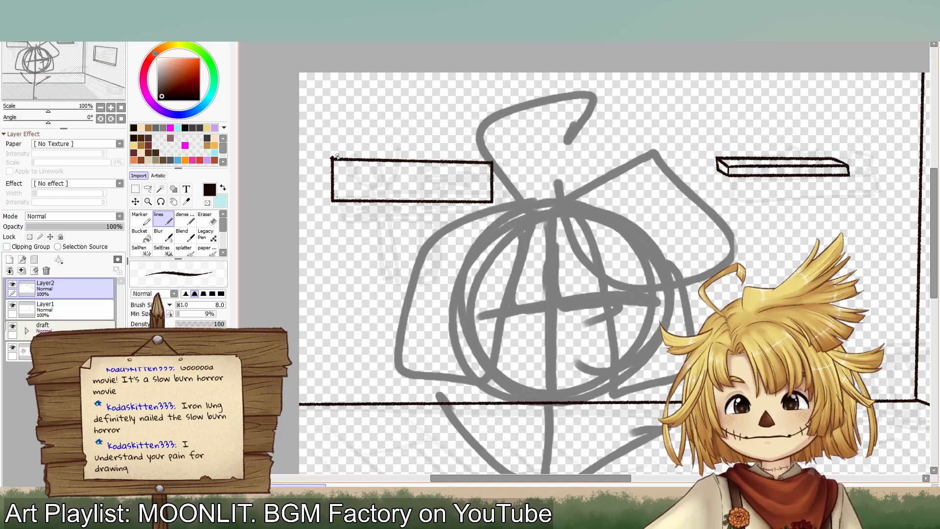
left_click_drag(337, 156, 491, 160)
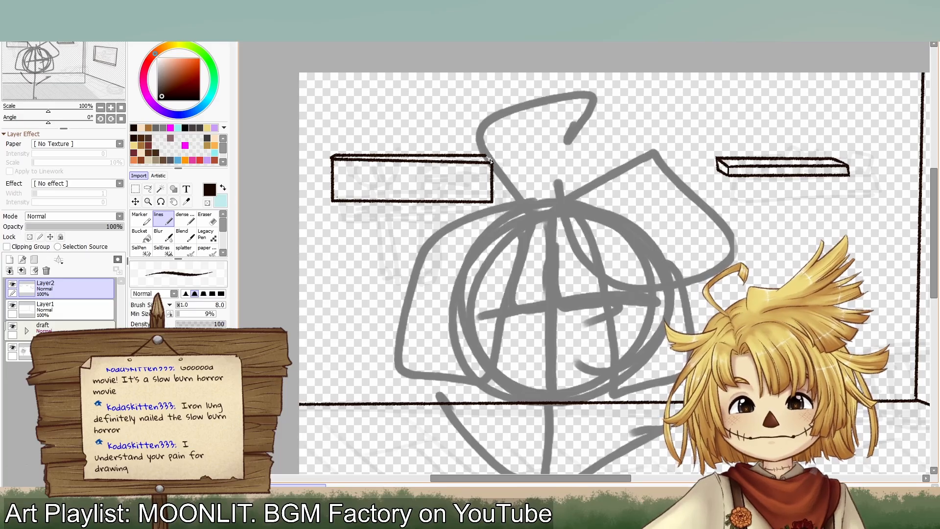
key("ctrl+z")
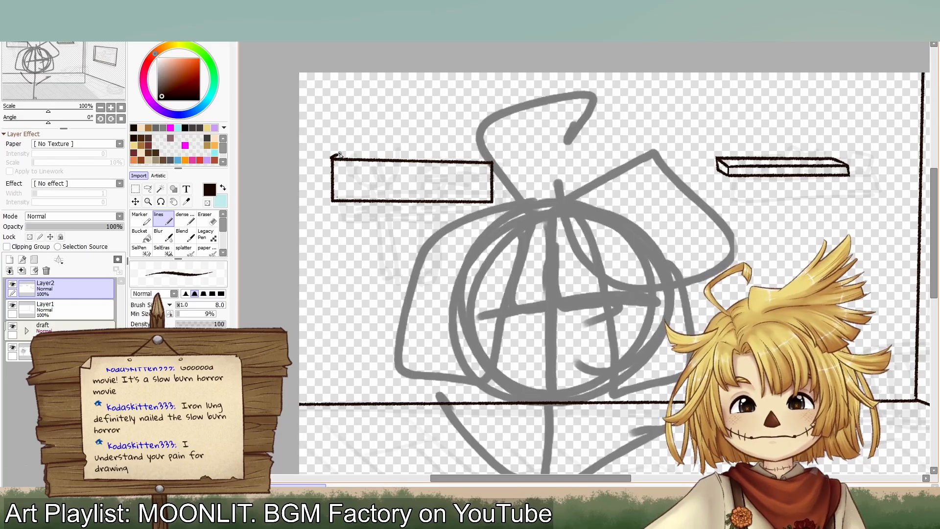
left_click_drag(340, 155, 489, 160)
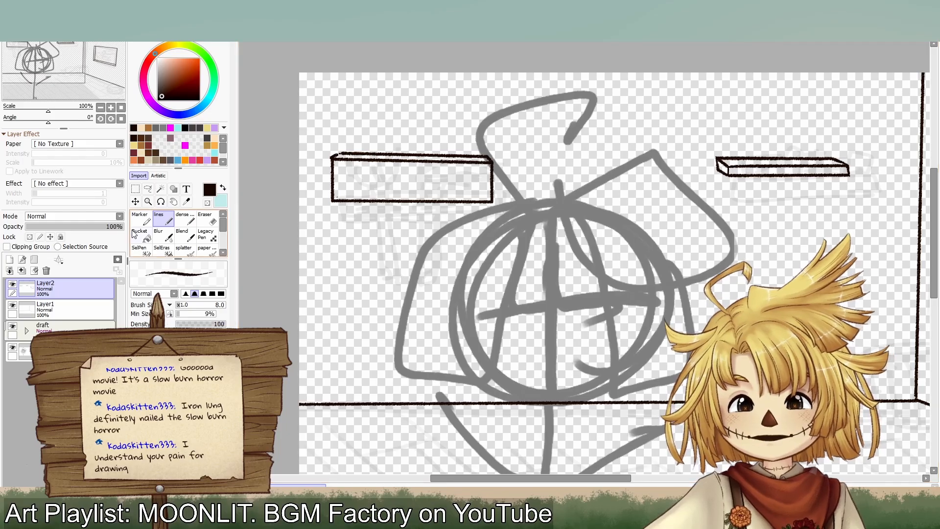
Step: Select the left wall shelf, transform it to be slightly flatter and further left, and deselect it
left_click(148, 188)
mouse_move(359, 229)
left_mouse_down()
mouse_move(342, 230)
mouse_move(408, 254)
mouse_move(362, 229)
left_mouse_up()
key("ctrl+t")
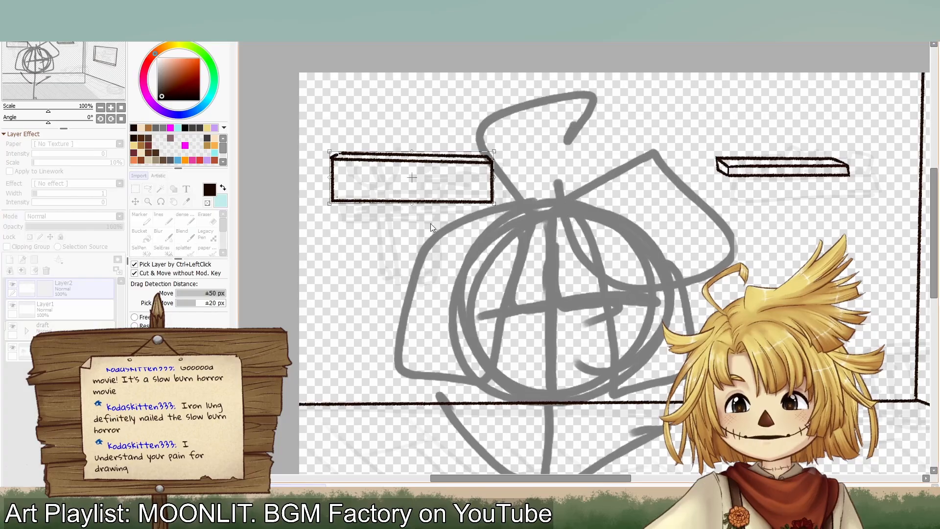
left_click_drag(431, 205, 419, 182)
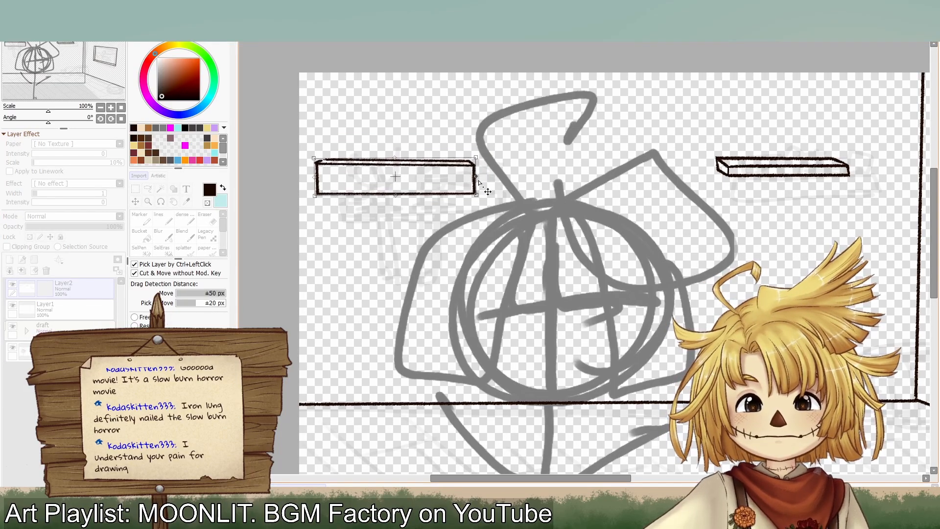
key("Return")
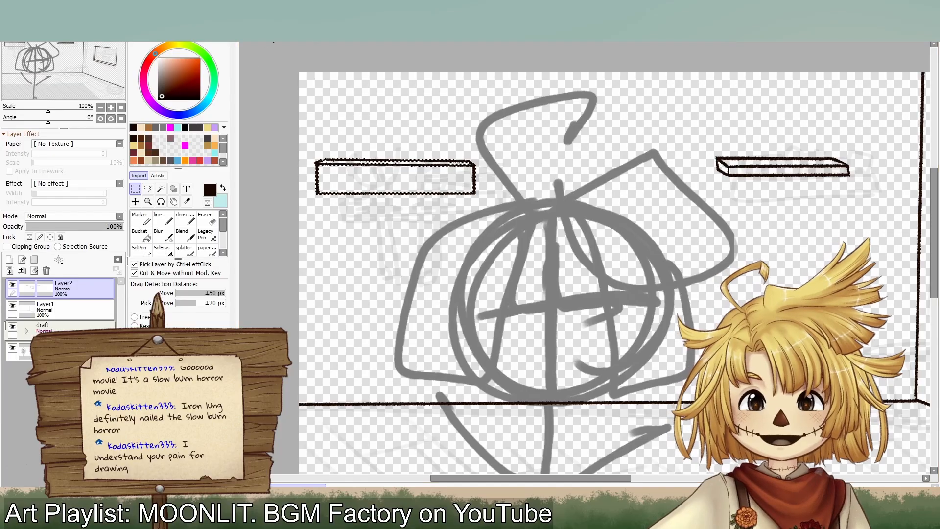
key("ctrl+d")
left_click(159, 217)
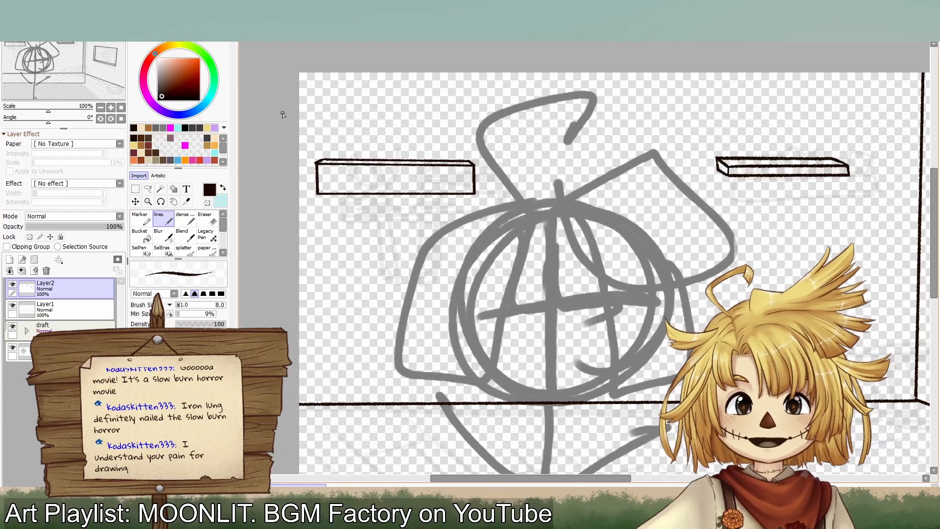
Step: Thin the top and bottom edges of the shelf near the room's corner with transparent strokes, and return to the dark colour
left_click_drag(683, 182, 389, 141)
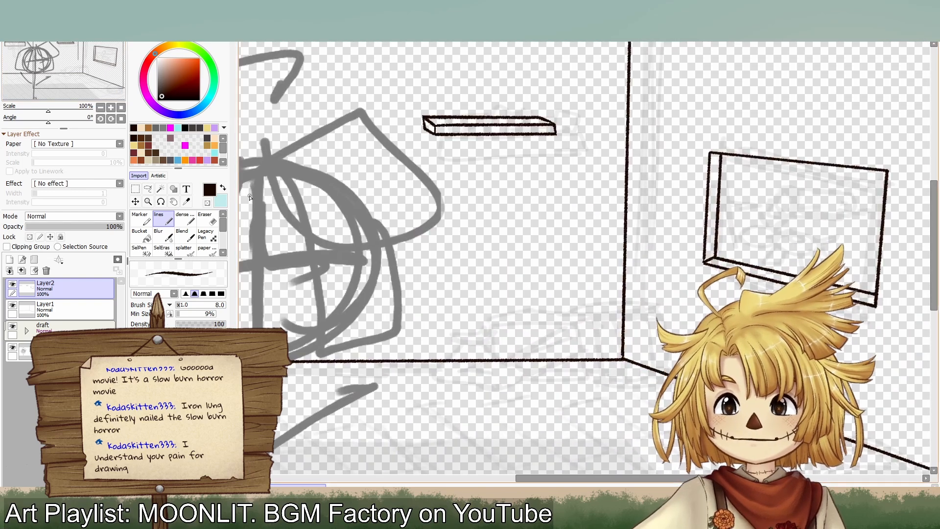
left_click(207, 203)
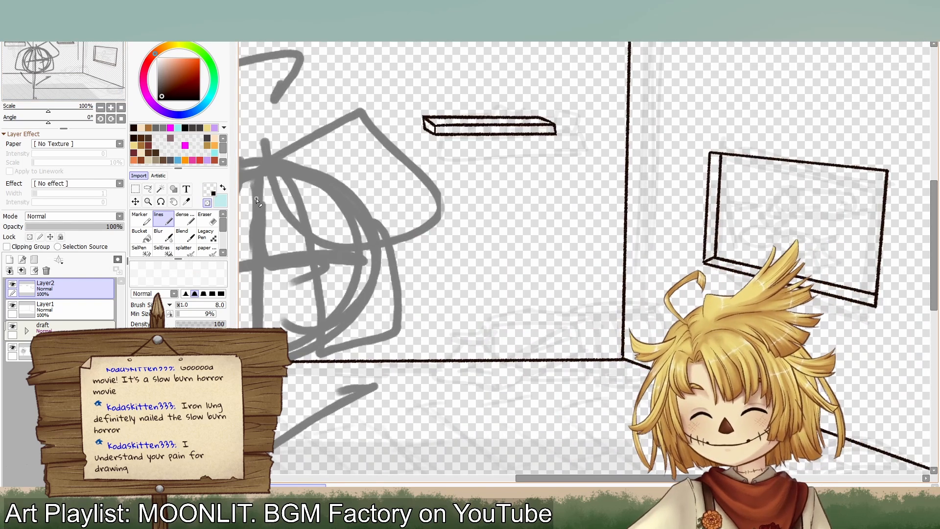
left_click_drag(412, 119, 569, 120)
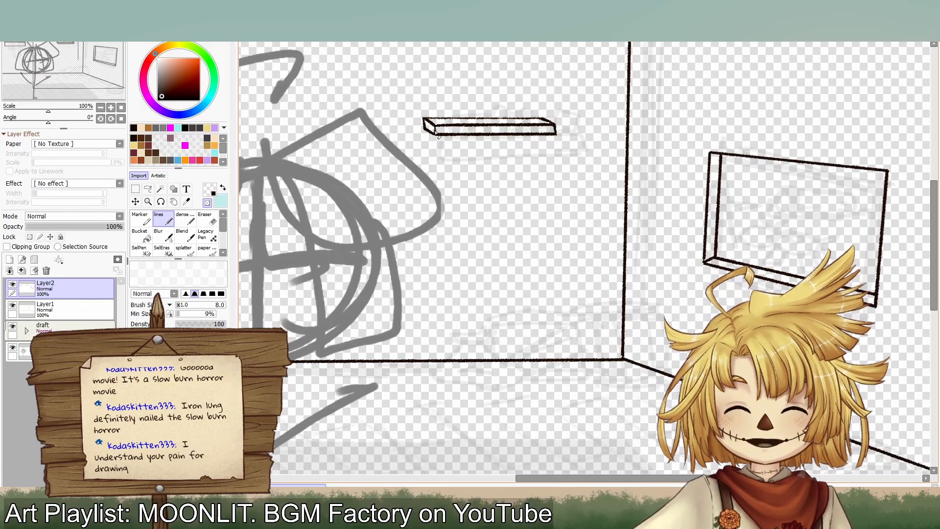
left_click_drag(435, 139, 571, 138)
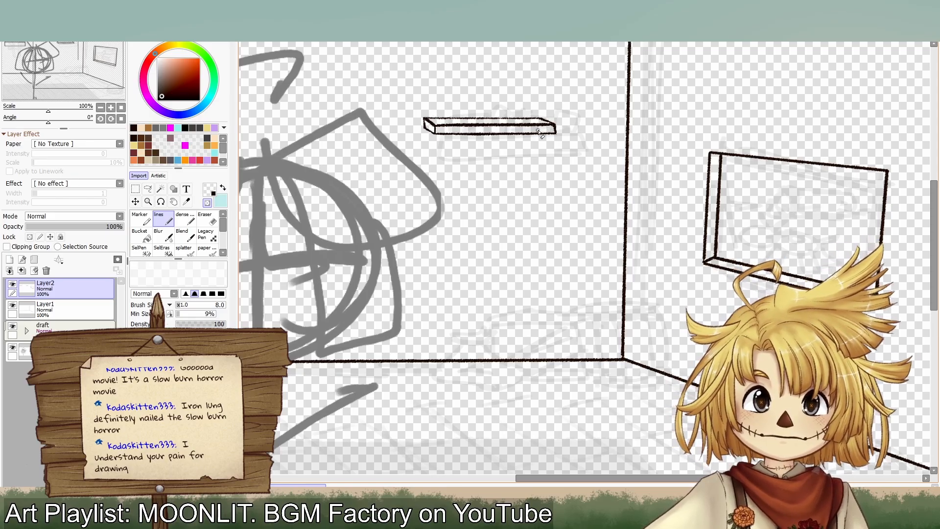
left_click(110, 108)
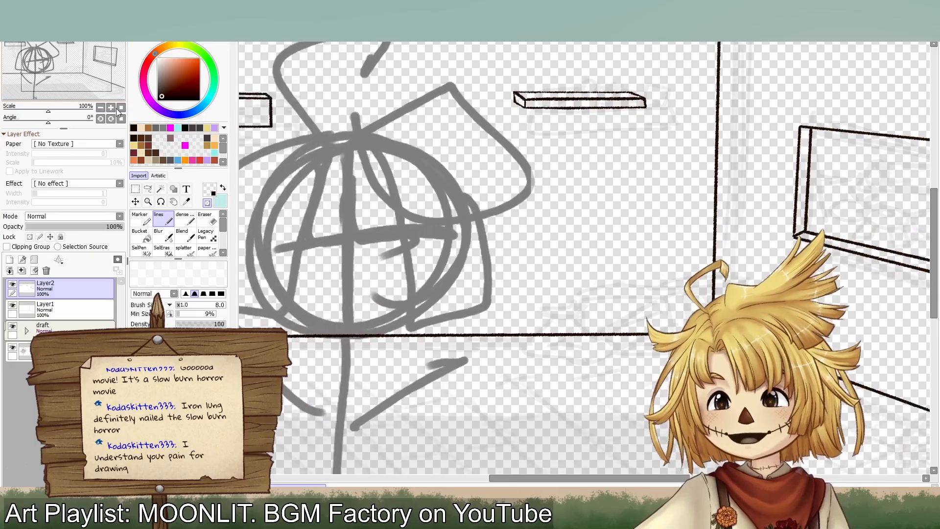
left_click(111, 107)
left_click(100, 107)
left_click(100, 107)
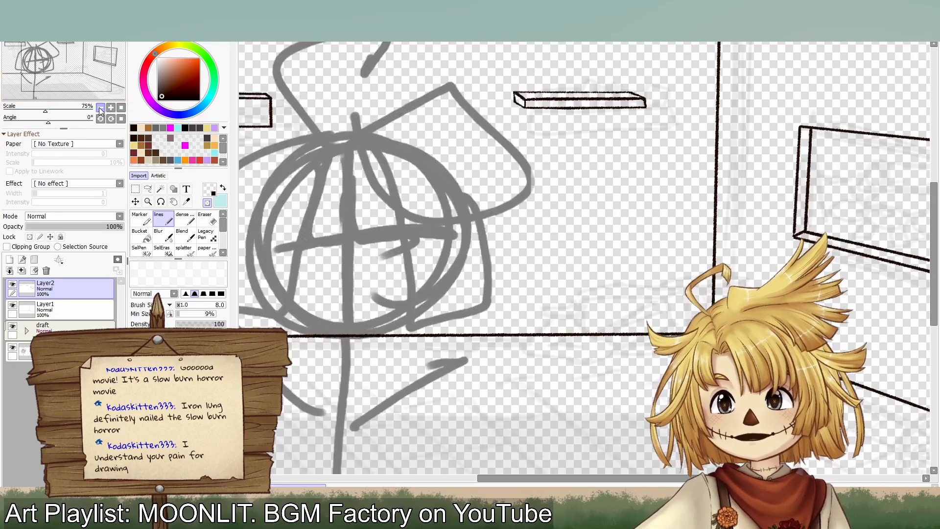
left_click(100, 107)
left_click(136, 138)
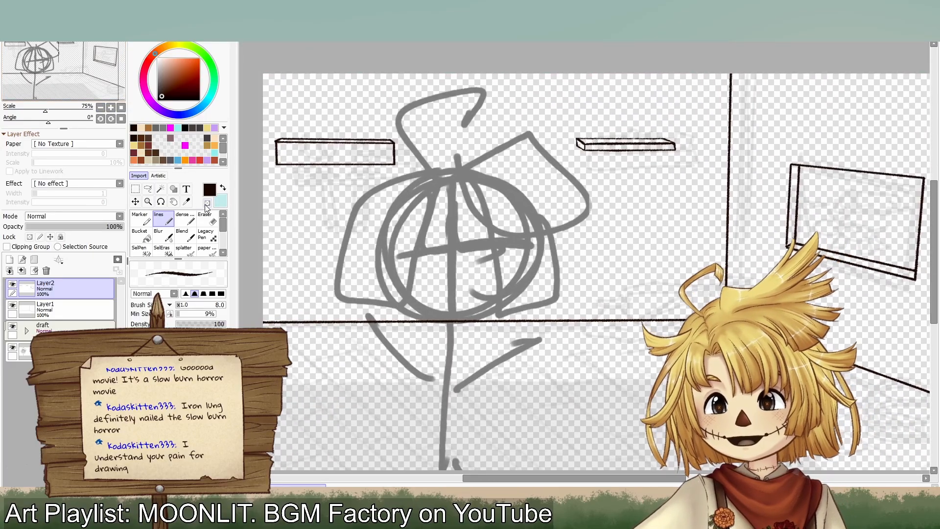
Step: Add a new layer above the line art and rename Layer2 as roomlines
left_click_drag(76, 58, 113, 65)
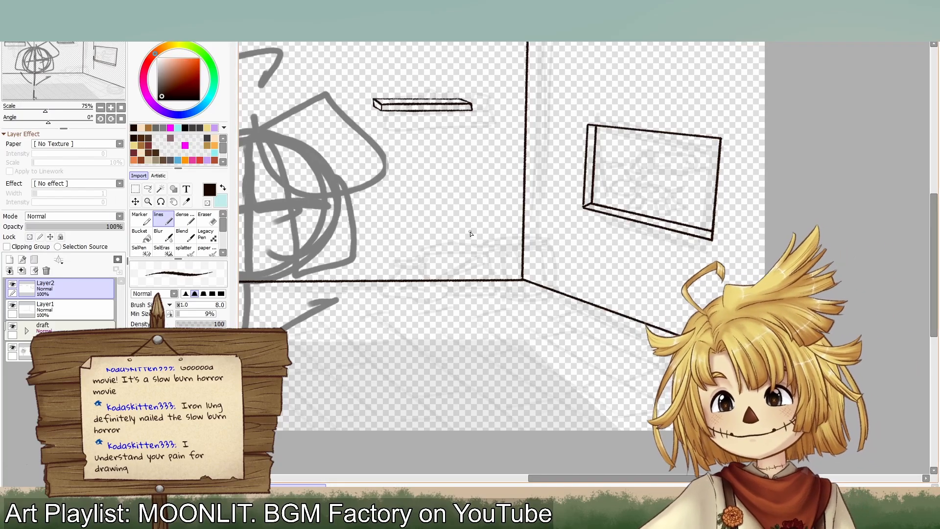
left_click(10, 259)
left_click(54, 317)
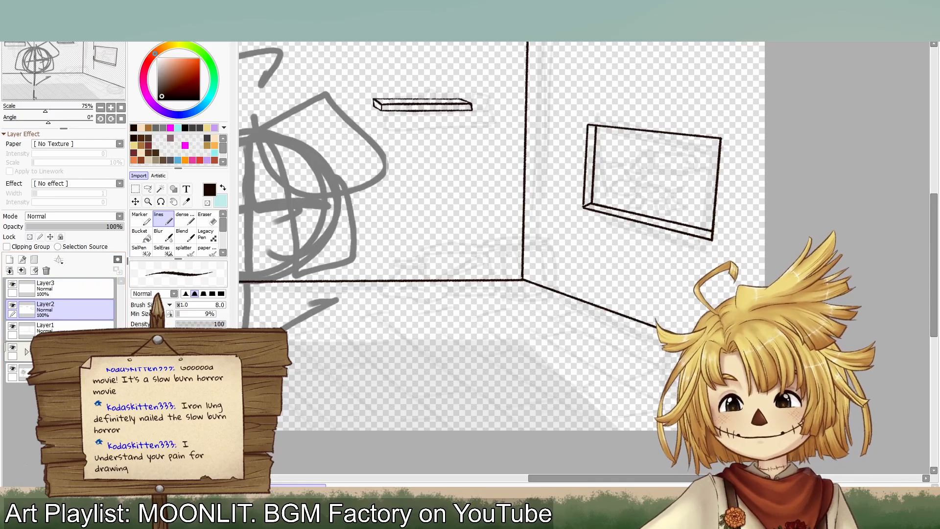
type("roomlines")
key("Return")
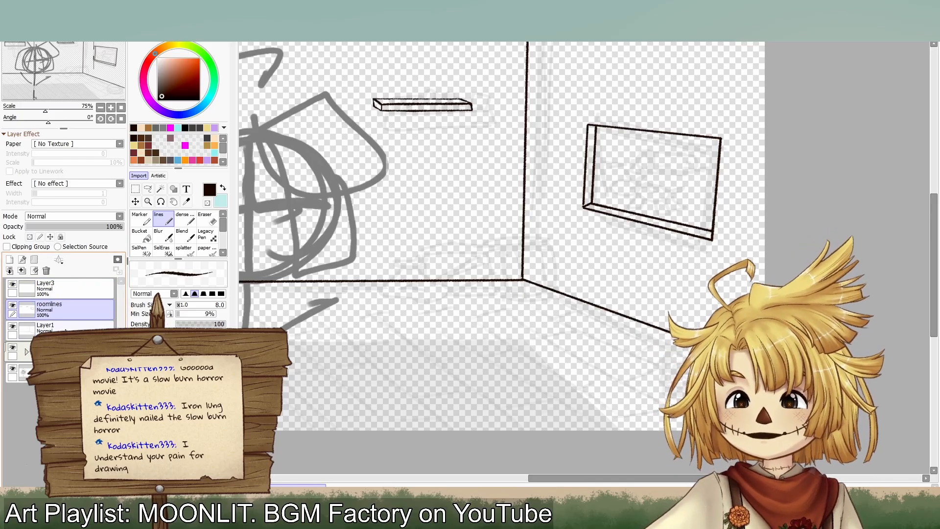
Step: Rename Layer1 as roomlines and the layer above it as roomlines THINGS
left_click(65, 328)
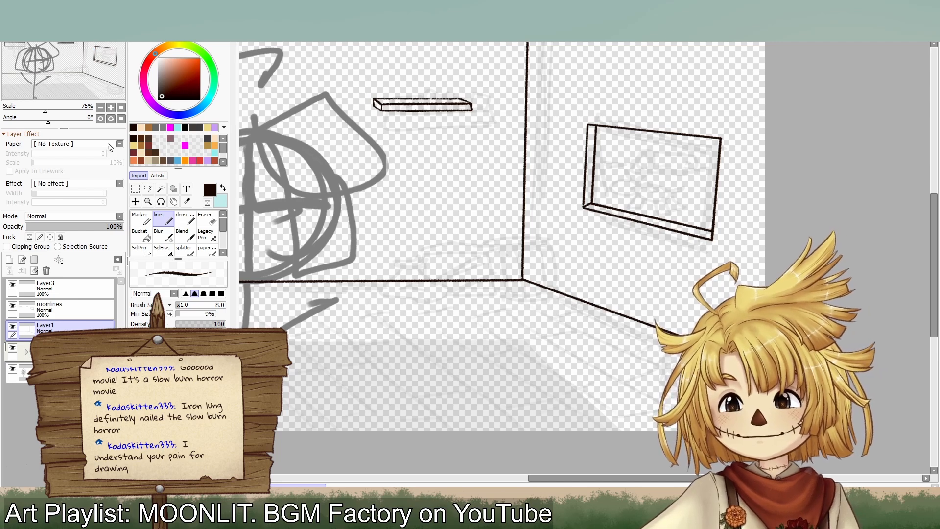
left_click(70, 309)
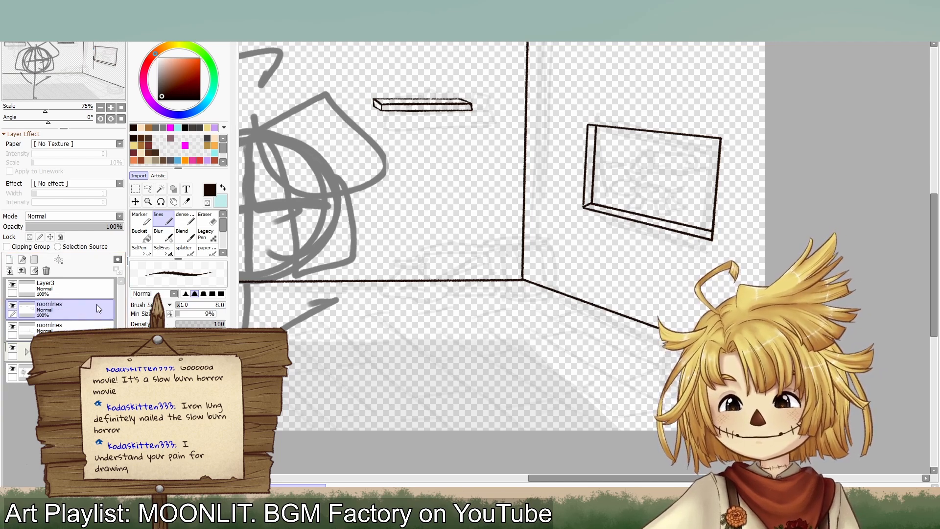
double_click(86, 298)
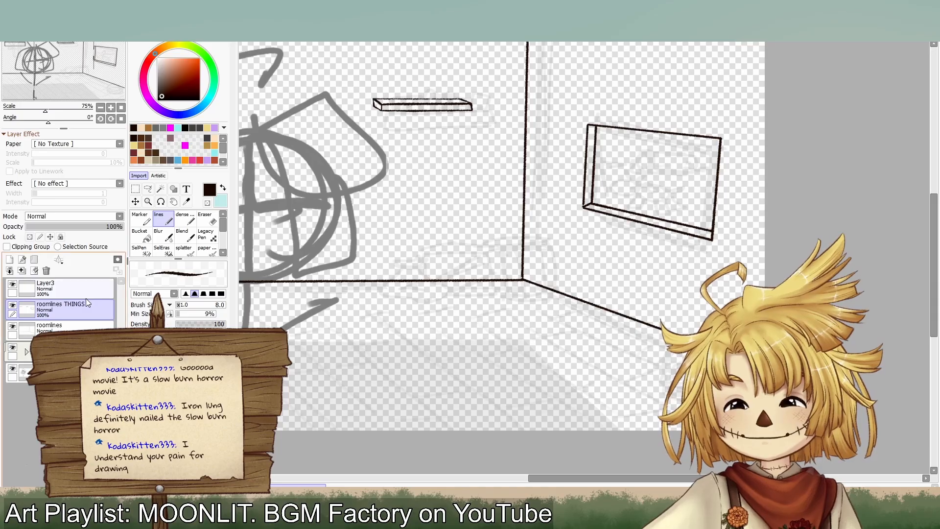
type("THINGS")
key("Return")
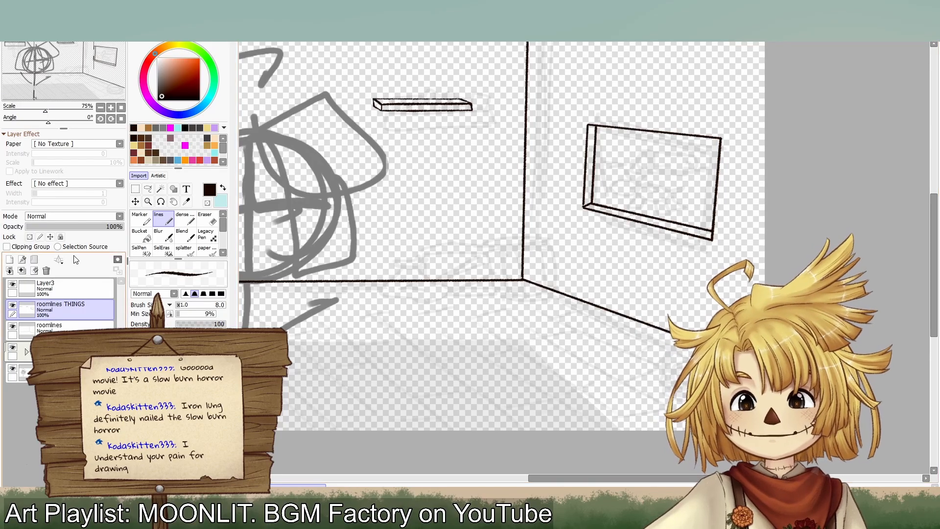
Step: Make Layer3 the active layer and try a curved vertical stroke next to the room's corner
left_click_drag(488, 235, 494, 308)
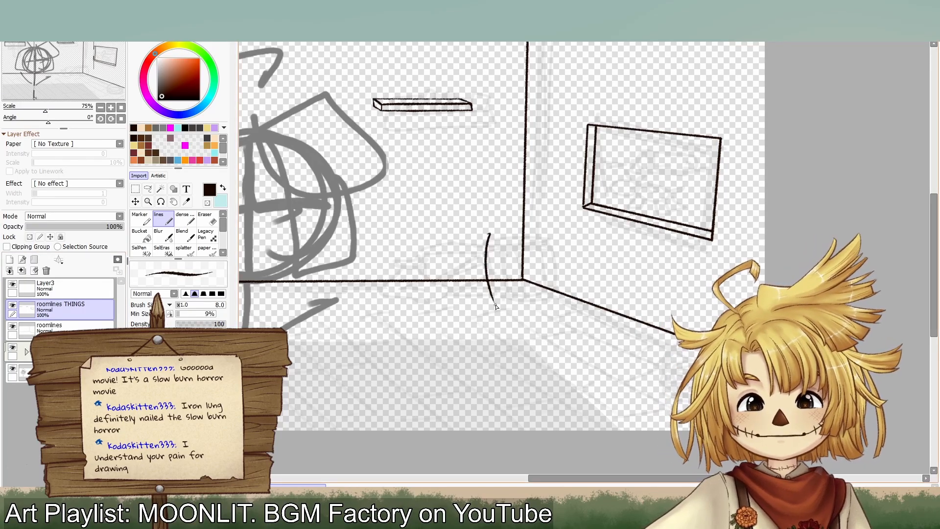
key("ctrl+z")
left_click(69, 288)
left_click_drag(494, 238, 496, 299)
key("ctrl+z")
left_click(121, 108)
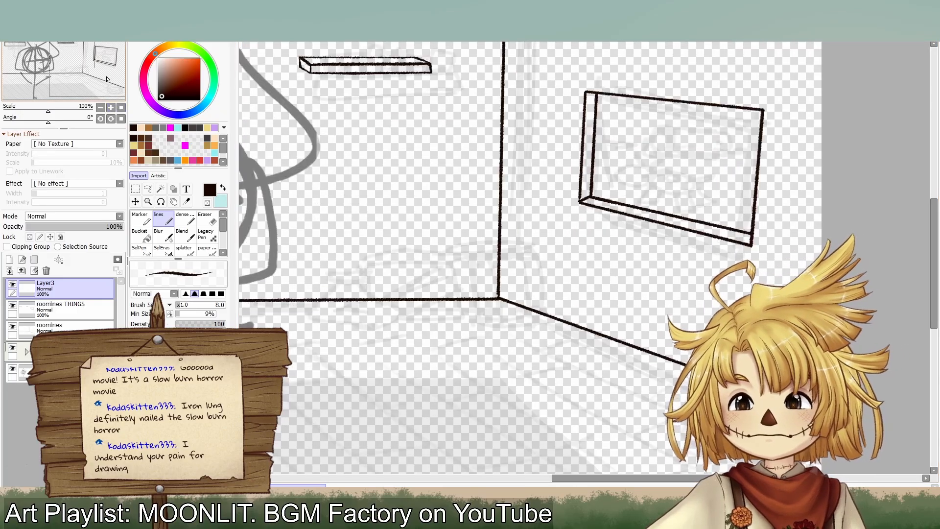
Step: Draw a curved vertical side line just left of the room's corner and try a matching one on the other side
left_click_drag(453, 240, 451, 321)
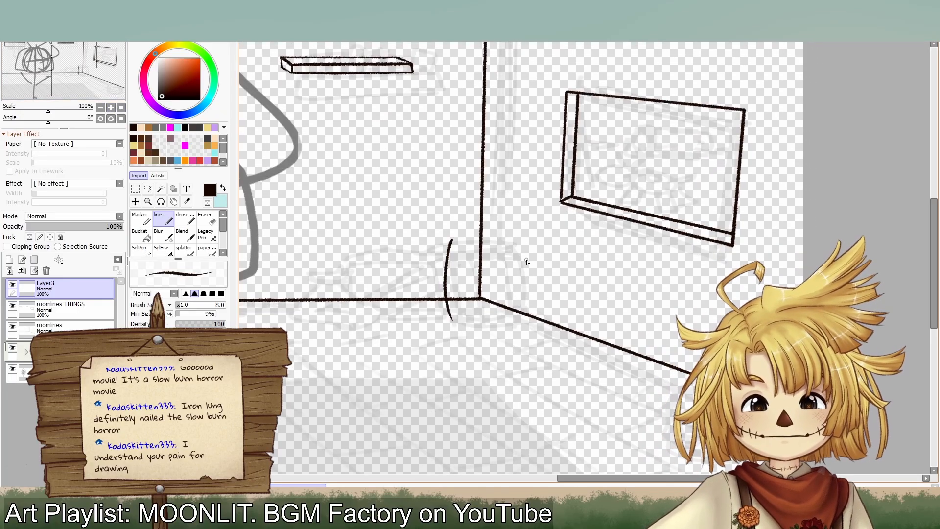
mouse_move(512, 237)
left_mouse_down()
mouse_move(498, 326)
mouse_move(510, 324)
left_mouse_up()
key("ctrl+z")
key("ctrl+z")
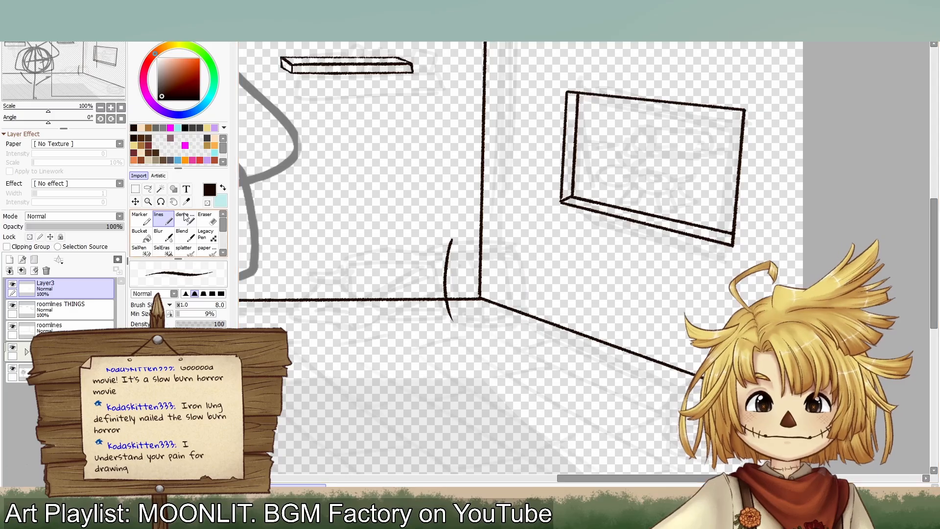
Step: Try mirroring a copy of the curved line on a new layer, and remove both the copy's layer and the original curve
key("l")
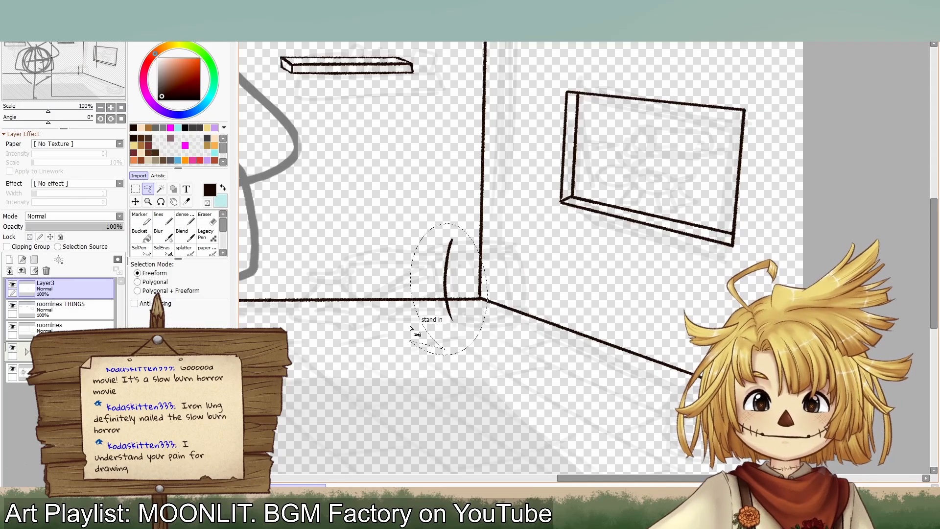
key("ctrl+shift+n")
key("m")
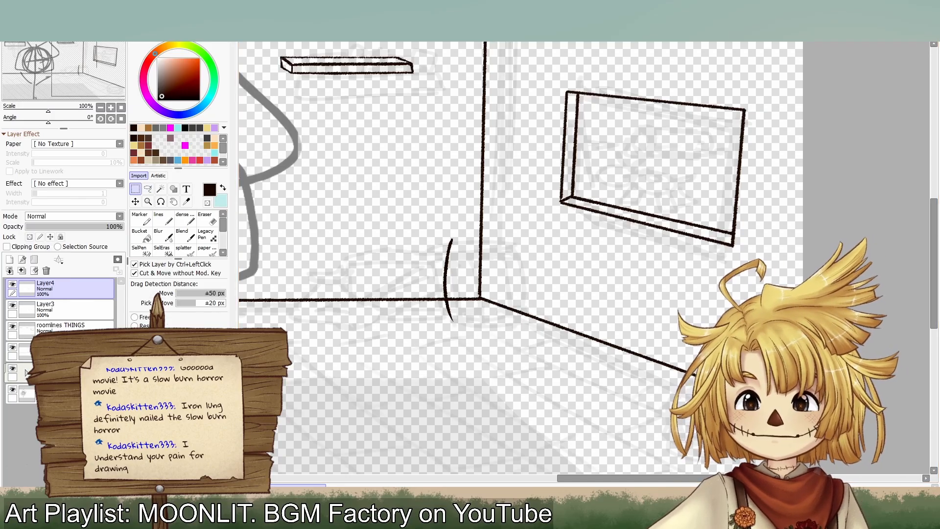
left_click(154, 368)
left_click(136, 202)
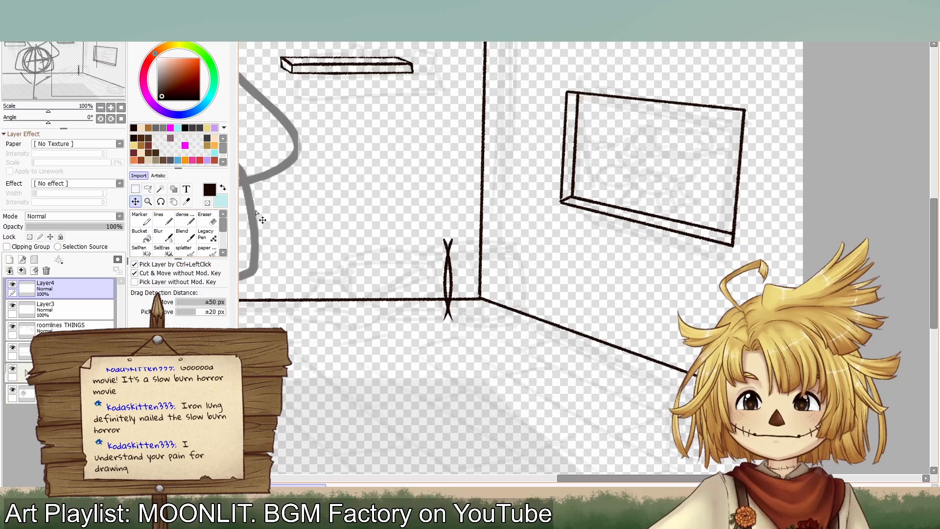
left_click_drag(534, 294, 609, 296)
left_click(46, 270)
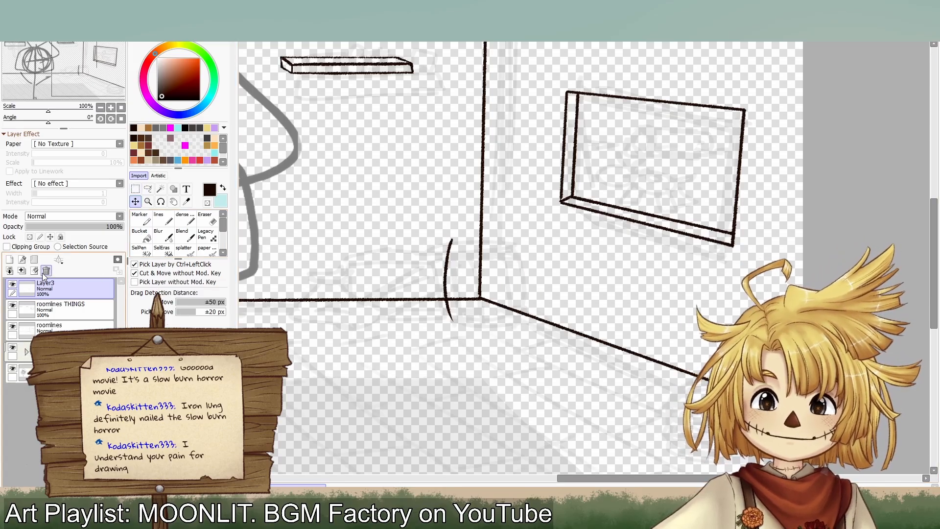
left_click(34, 270)
Step: Try drawing a flat ellipse freehand across the room's vertical corner line and undo the strokes
left_click(159, 218)
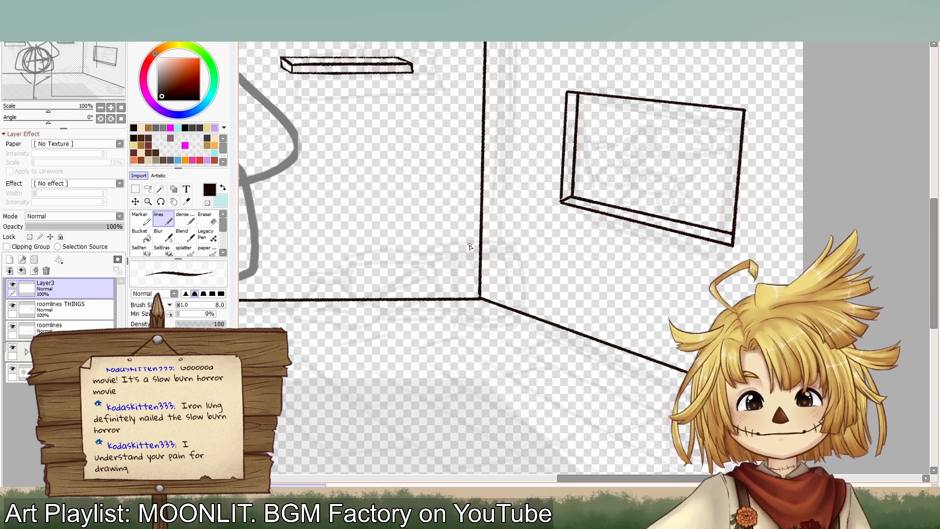
mouse_move(470, 248)
left_mouse_down()
mouse_move(507, 242)
mouse_move(453, 247)
mouse_move(505, 244)
mouse_move(483, 247)
mouse_move(504, 239)
mouse_move(476, 235)
left_mouse_up()
key("ctrl+z")
key("ctrl+z")
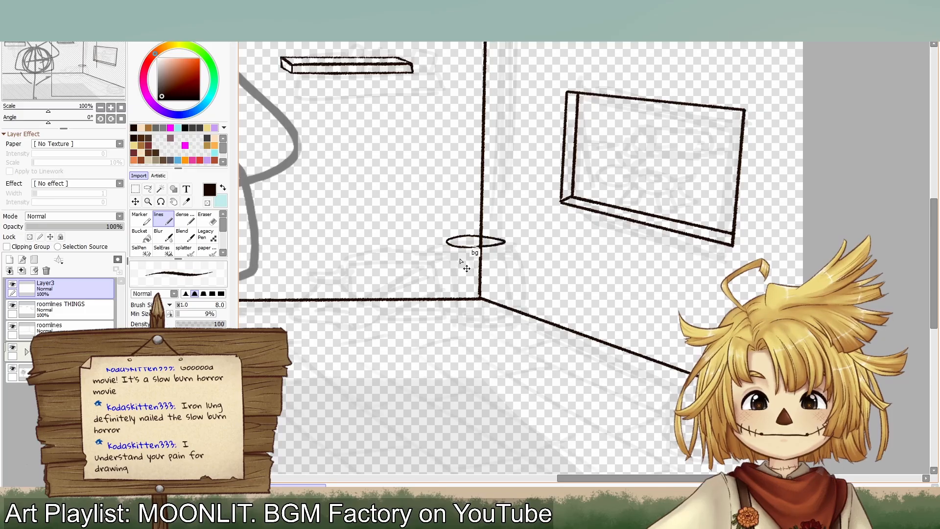
key("ctrl+z")
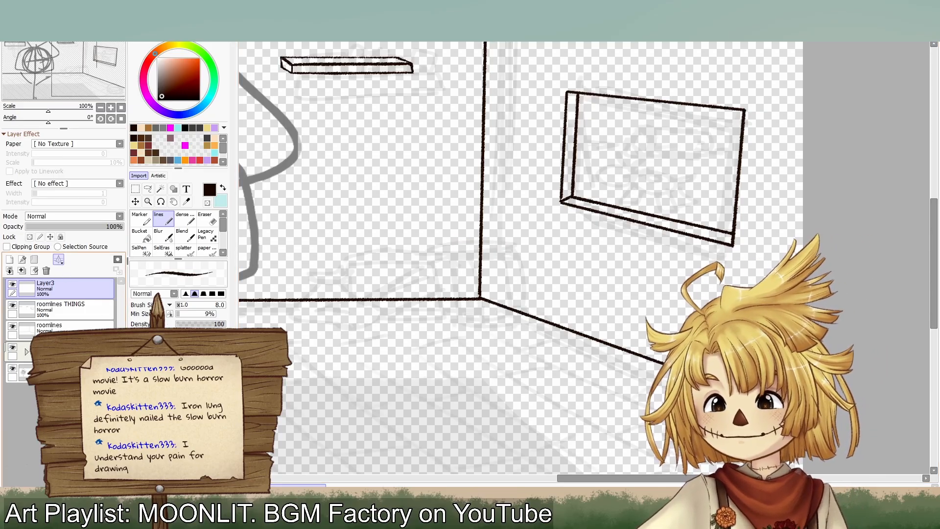
Step: Add a symmetric ruler with line symmetry above Layer3 and bring its axis into view
left_click(58, 260)
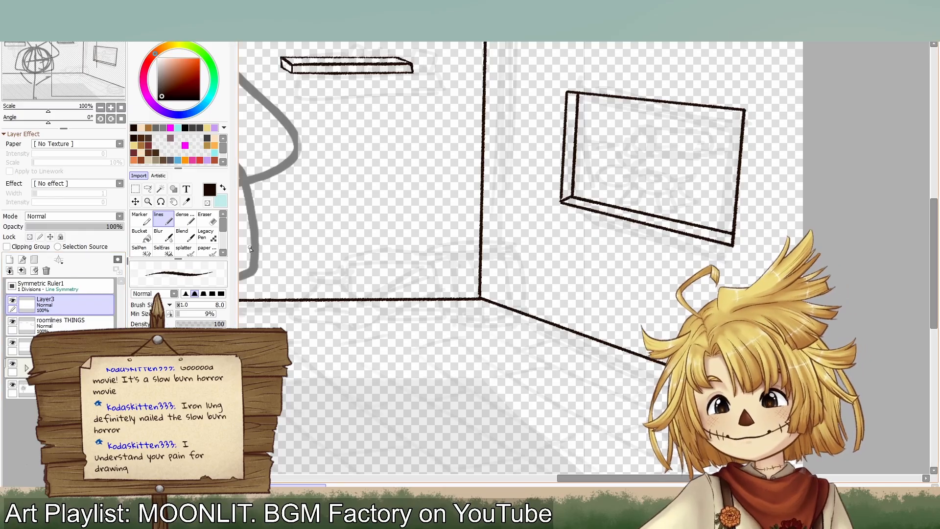
left_click(101, 108)
left_click(101, 107)
left_click_drag(103, 92, 93, 89)
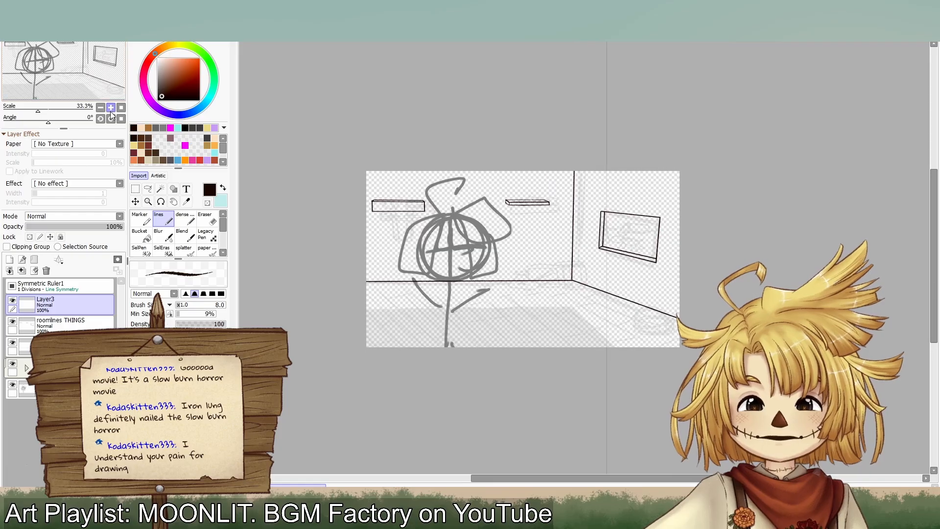
Step: Move the symmetric ruler's vertical axis next to the room's corner line, where the small object will stand
left_click(111, 108)
left_click(110, 108)
left_click(111, 108)
left_click(74, 284)
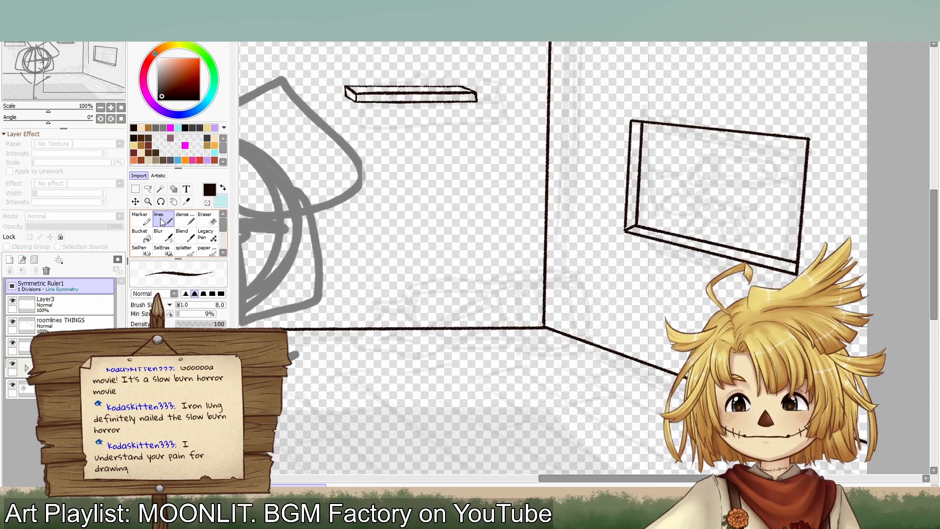
left_click(135, 201)
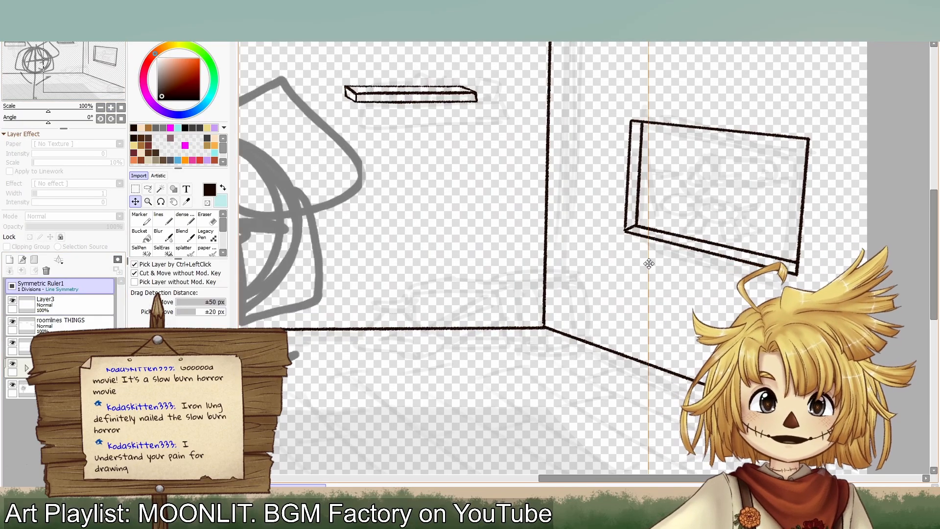
mouse_move(649, 242)
left_mouse_down()
mouse_move(505, 253)
mouse_move(547, 263)
mouse_move(531, 252)
mouse_move(509, 257)
mouse_move(534, 255)
left_mouse_up()
Step: Draw a small flat ellipse on Layer3 with the lines brush, centred on the symmetry axis, as the barrel's top
left_click(73, 303)
left_click(164, 221)
key("ctrl+z")
key("ctrl+z")
key("ctrl+z")
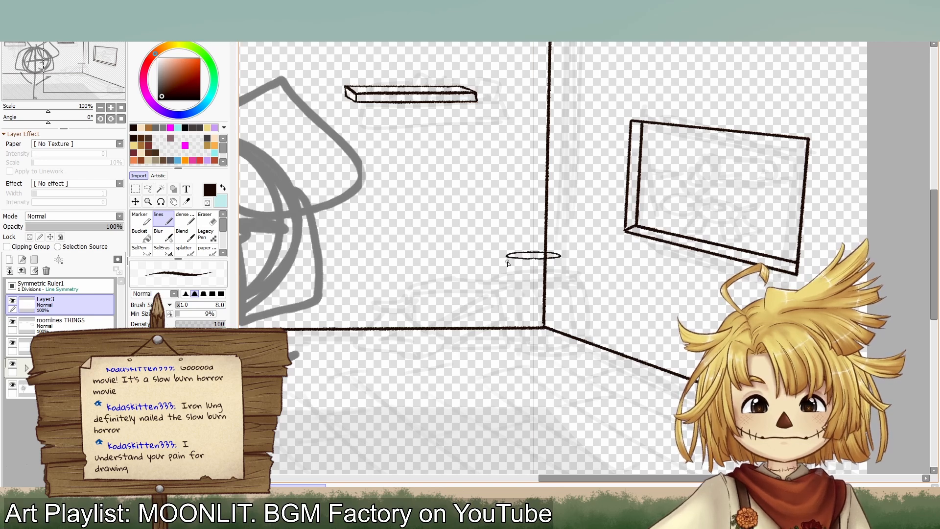
Step: Draw a matching flat ellipse below the first one, just under the back wall's floor line, as the barrel's base
mouse_move(536, 343)
left_mouse_down()
mouse_move(495, 333)
mouse_move(535, 332)
left_mouse_up()
key("ctrl+z")
key("ctrl+z")
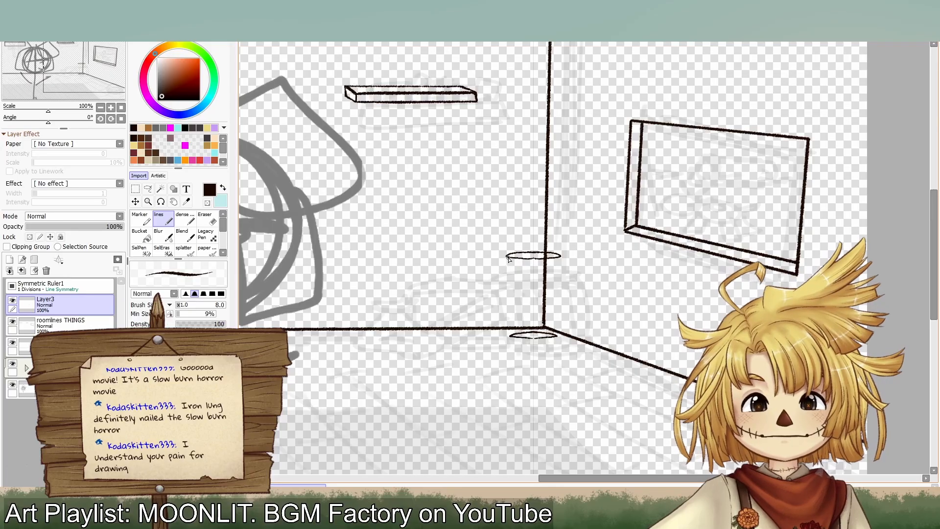
Step: Join the two ellipses with mirrored, outward-bulging side lines to form the barrel's body
left_click_drag(507, 257, 505, 327)
key("ctrl+z")
mouse_move(508, 255)
left_mouse_down()
mouse_move(511, 329)
mouse_move(504, 287)
left_mouse_up()
key("ctrl+z")
left_click_drag(508, 254, 509, 332)
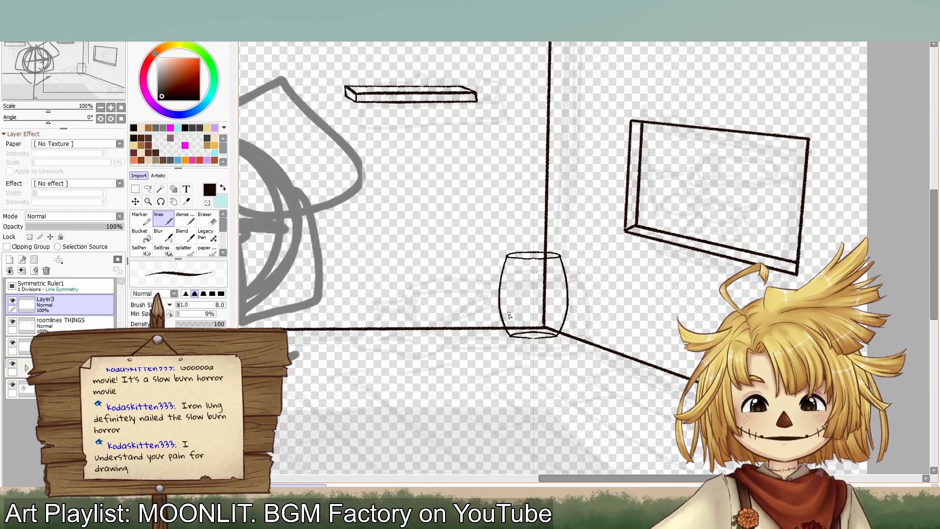
Step: Erase the hidden back edge of the barrel's bottom ellipse and return to the lines brush
key("e")
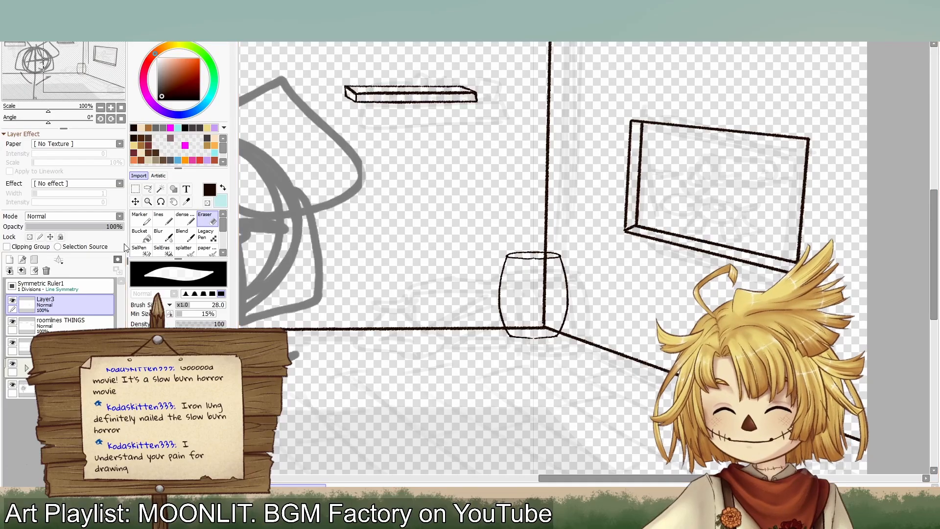
left_click(163, 221)
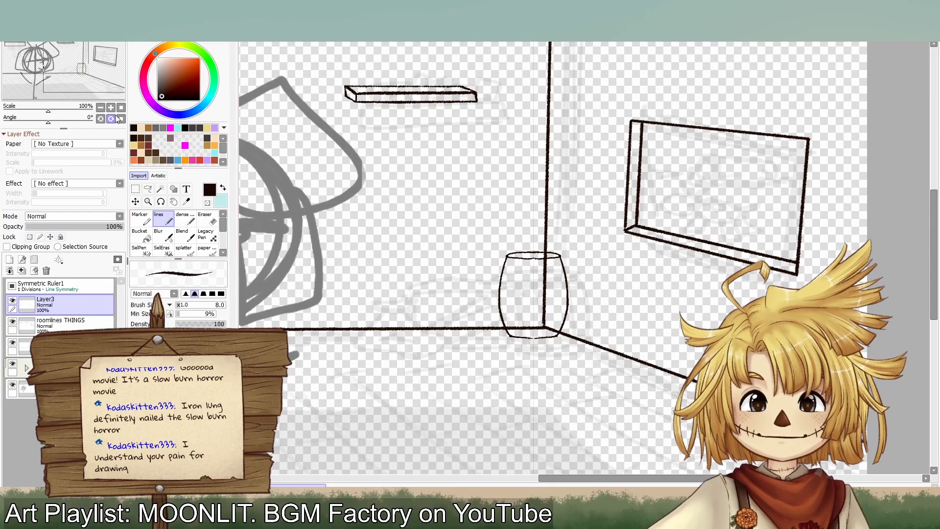
Step: Check the barrel outline's size and placement against the whole room, both close up and from afar
left_click(100, 107)
left_click(101, 107)
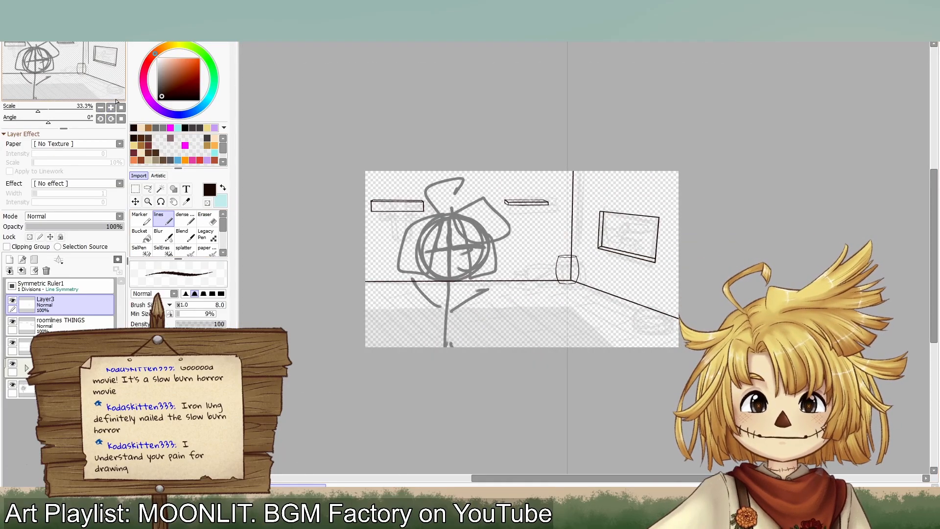
left_click(112, 108)
left_click(112, 109)
left_click(112, 109)
left_click(111, 108)
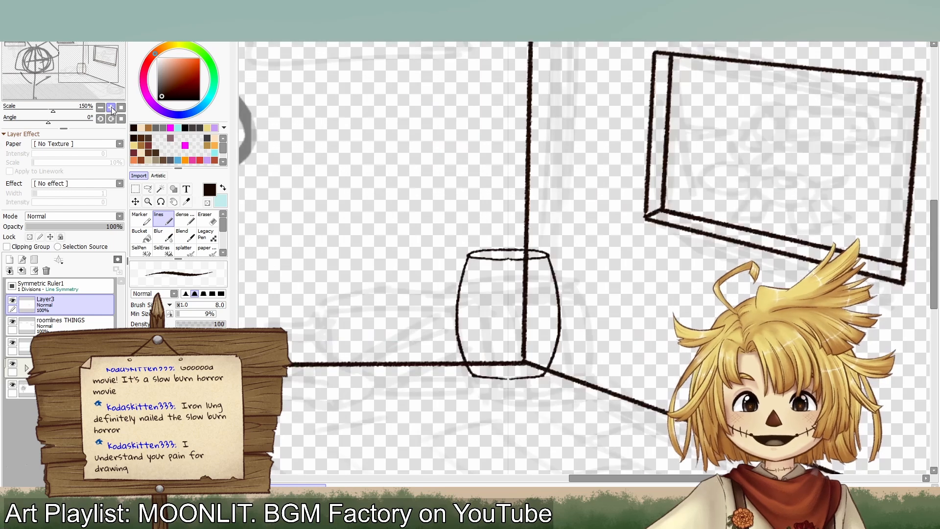
left_click(89, 65)
left_click(100, 107)
left_click(101, 107)
left_click(104, 99)
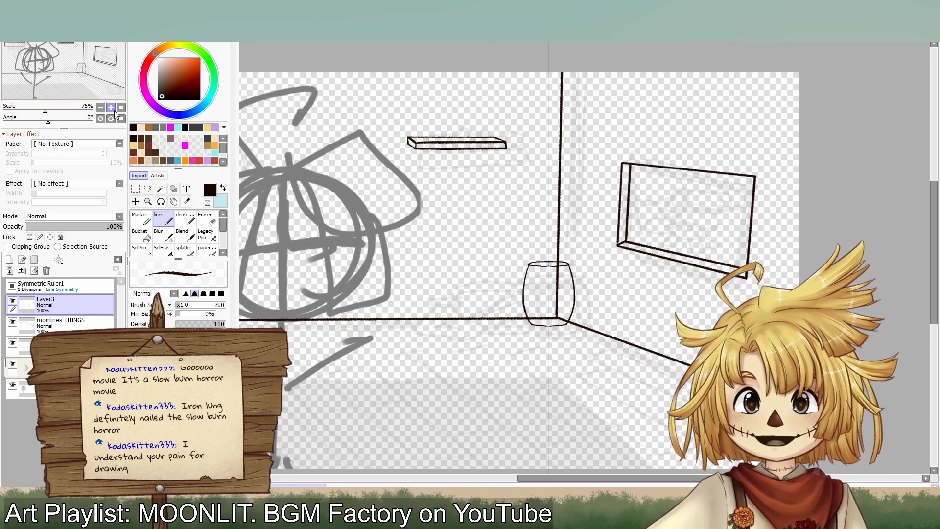
Step: Try switching off the symmetric ruler and return to Layer3
left_click(54, 285)
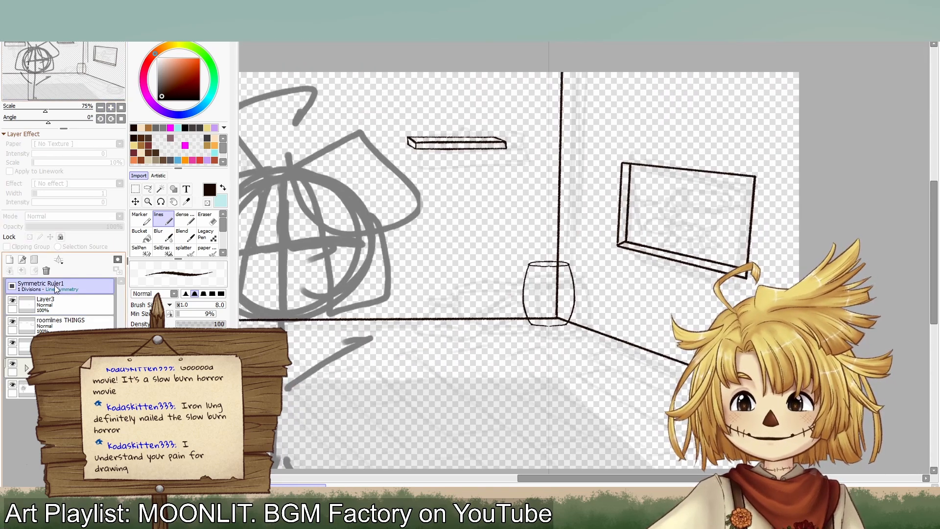
left_click(12, 286)
left_click(54, 305)
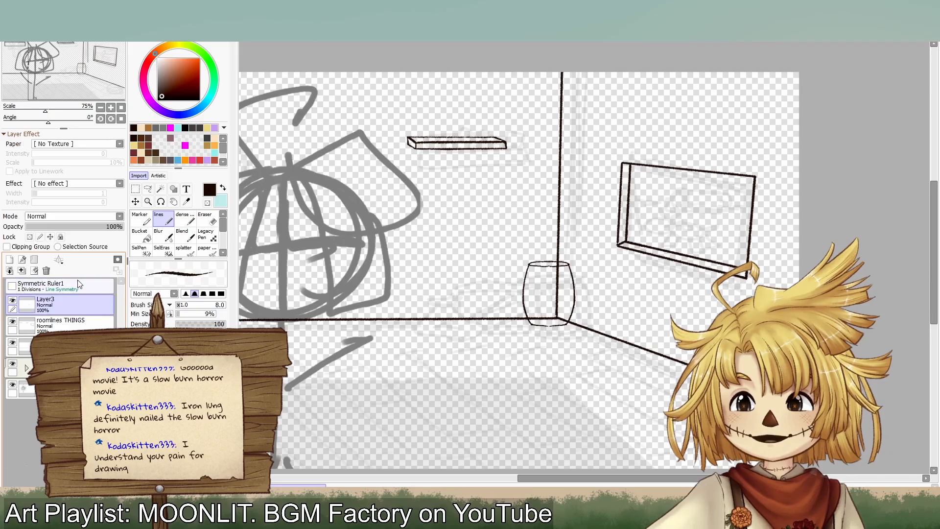
Step: Draw the barrel's upper hoop on Layer3 as two parallel downward-curving lines with short raised ends at the sides
left_click(111, 108)
left_click(112, 108)
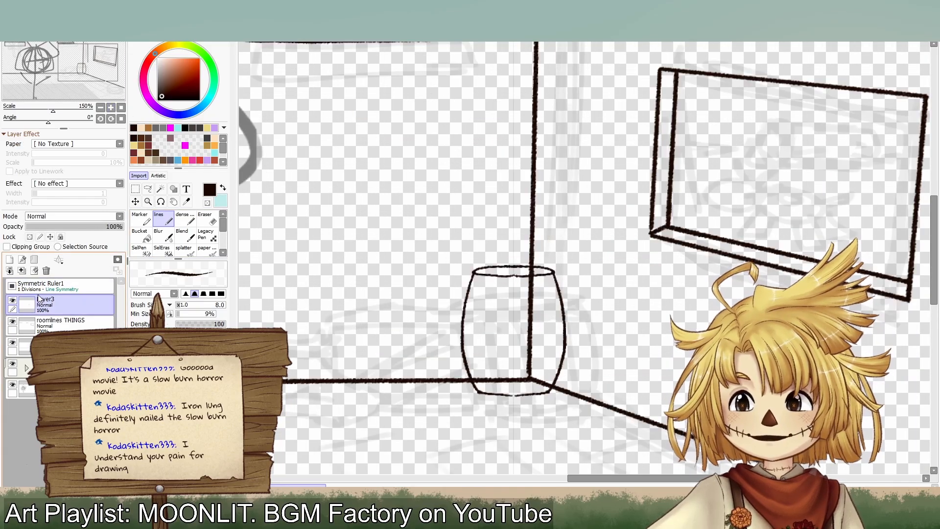
mouse_move(468, 294)
left_mouse_down()
mouse_move(514, 299)
mouse_move(488, 299)
mouse_move(513, 299)
mouse_move(529, 314)
left_mouse_up()
key("ctrl+z")
key("ctrl+z")
key("ctrl+z")
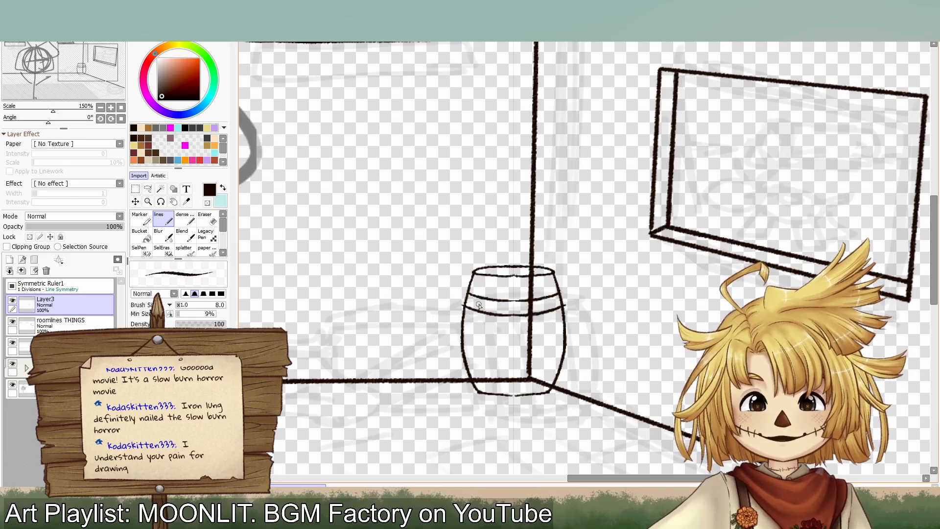
left_click_drag(469, 292, 463, 307)
key("ctrl+z")
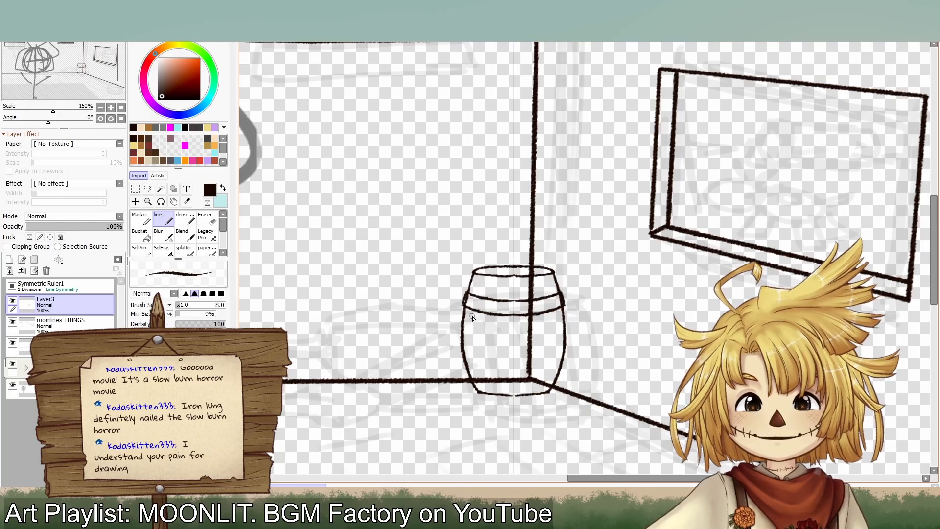
Step: Draw the barrel's lower hoop as two parallel downward-curving lines across the body, redoing uneven strokes
left_click_drag(469, 342, 539, 355)
key("ctrl+z")
key("ctrl+z")
left_click_drag(466, 342, 533, 354)
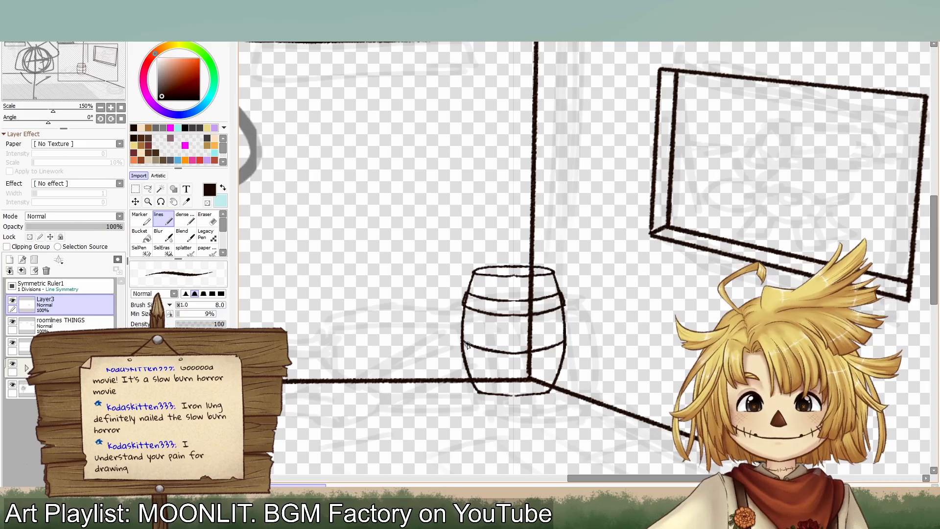
left_click_drag(463, 357, 531, 368)
key("ctrl+z")
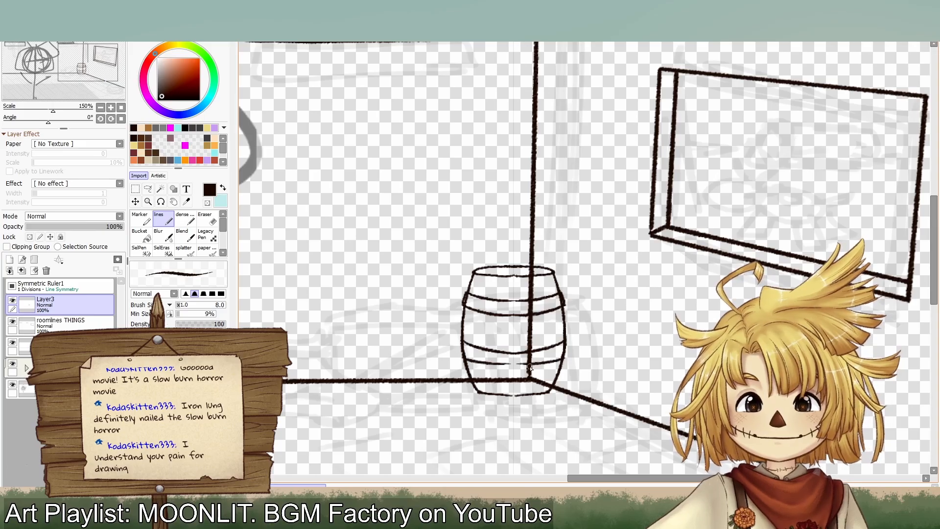
key("ctrl+z")
left_click_drag(463, 361, 529, 370)
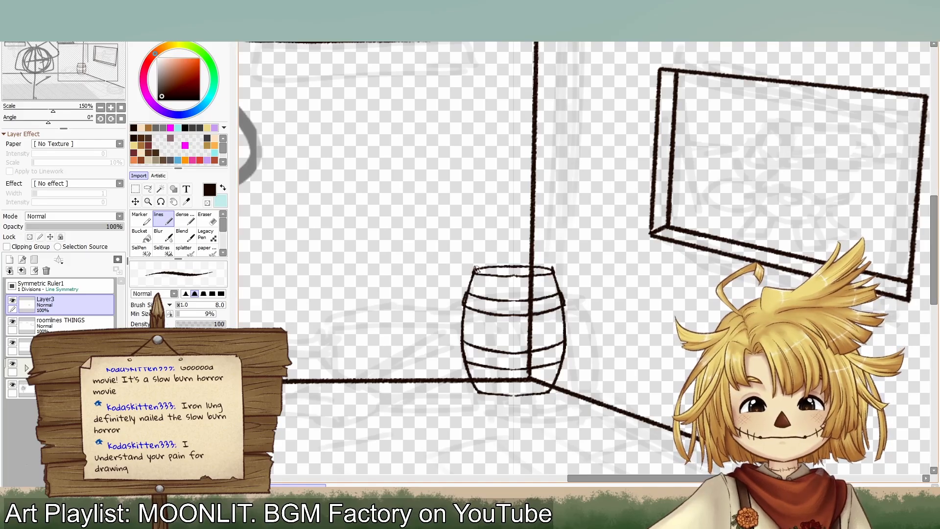
Step: Erase the barrel's top ellipse and draw a curved line just below the rim for the top hoop
left_click(208, 222)
mouse_move(514, 260)
left_mouse_down()
mouse_move(482, 264)
mouse_move(516, 260)
mouse_move(495, 264)
mouse_move(516, 271)
mouse_move(487, 275)
mouse_move(530, 265)
left_mouse_up()
left_click(162, 219)
left_click_drag(474, 274, 535, 281)
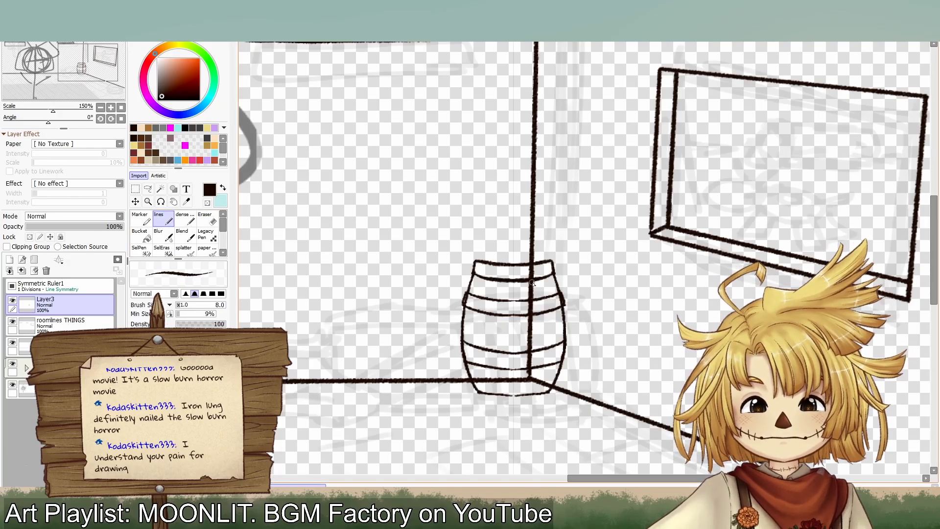
Step: Draw a narrow new ellipse across the barrel's top to form the rim
left_click_drag(475, 261, 545, 262)
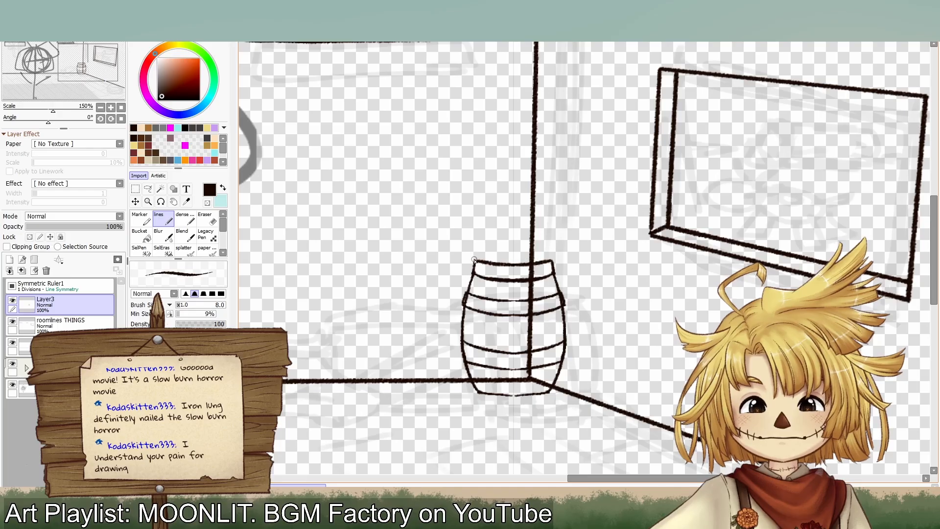
left_click_drag(471, 262, 555, 268)
left_click_drag(473, 261, 550, 266)
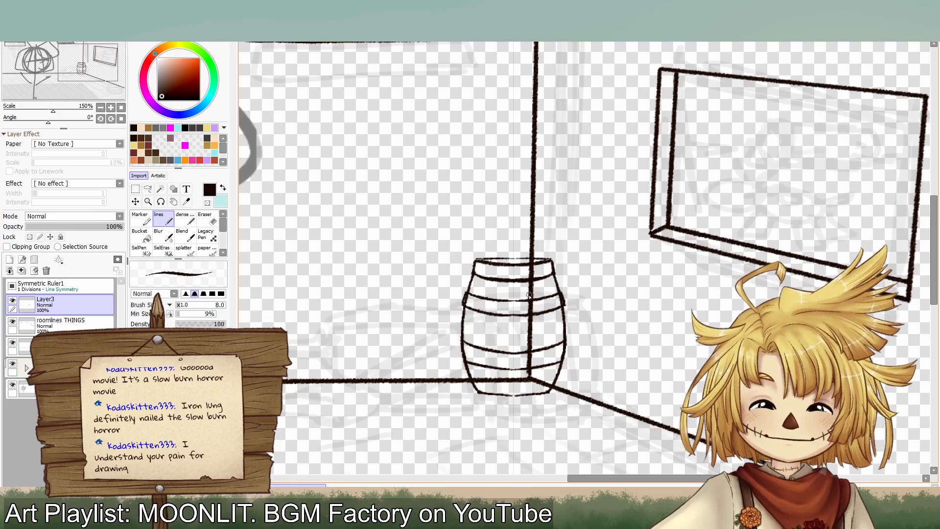
left_click_drag(473, 263, 523, 269)
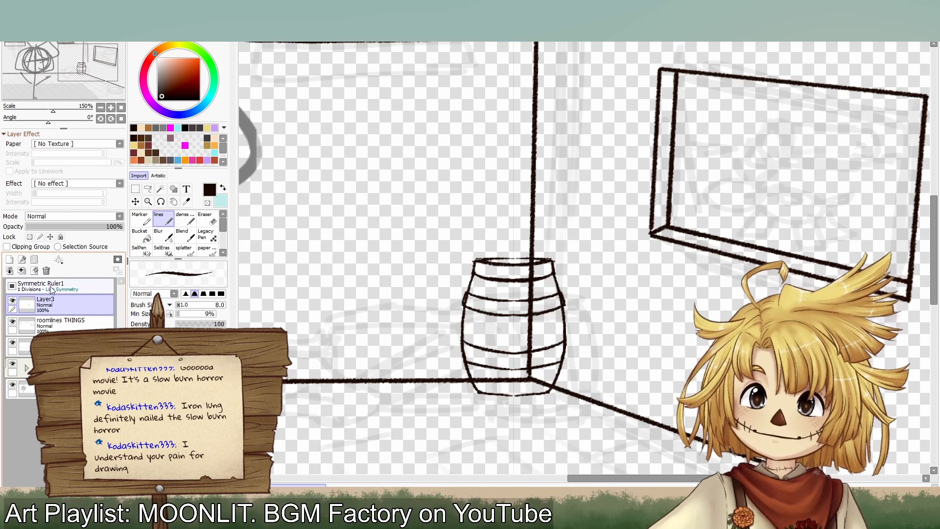
Step: Turn off the symmetric ruler and erase stray line edges around the barrel's rim with transparent colour
left_click(12, 285)
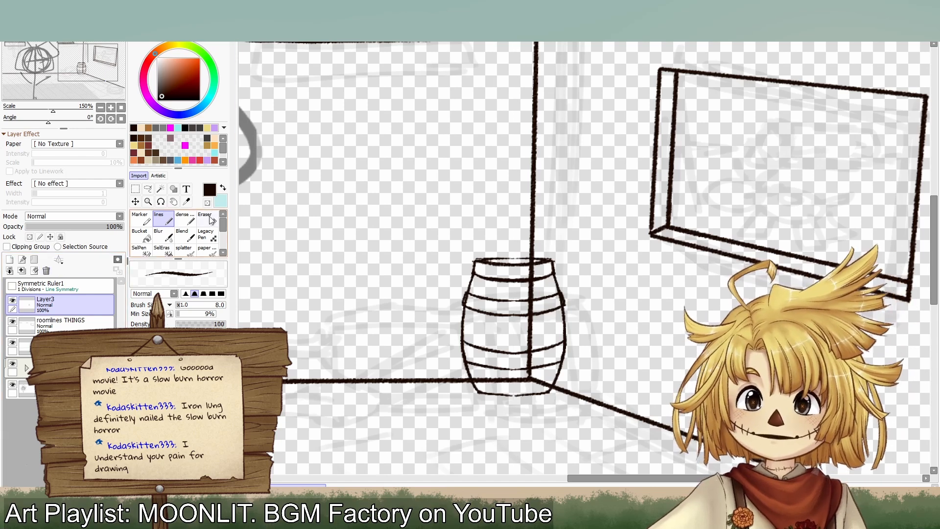
key("e")
left_click_drag(467, 254, 496, 258)
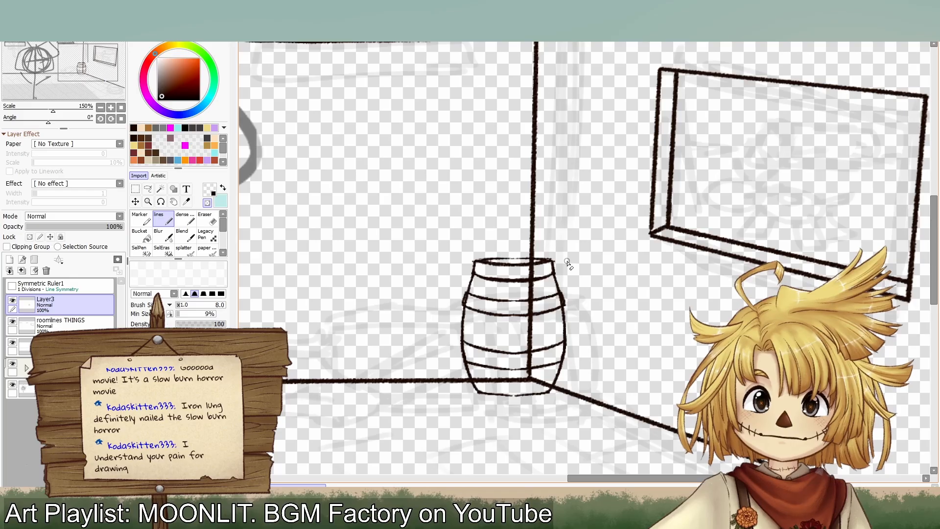
left_click_drag(568, 264, 557, 264)
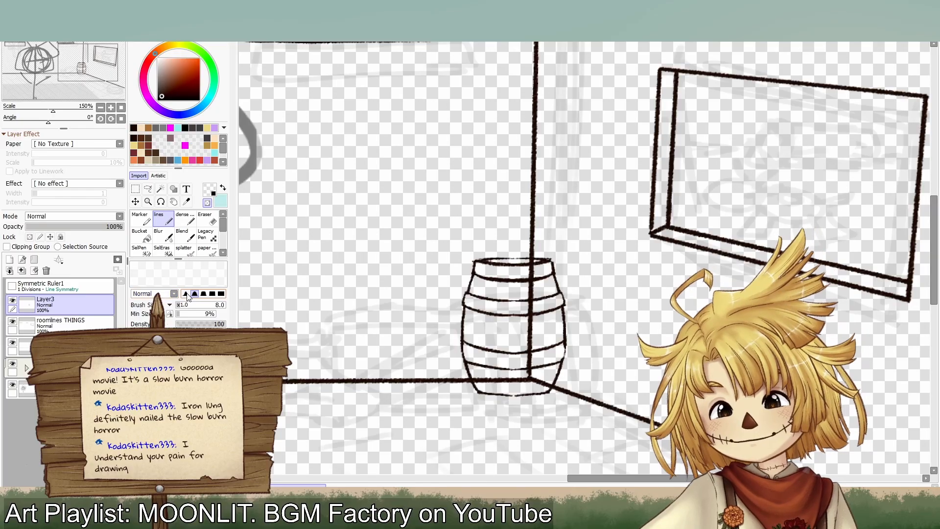
Step: Restore the dark line colour and draw short vertical plank lines between the hoops on the barrel's left side
left_click(206, 203)
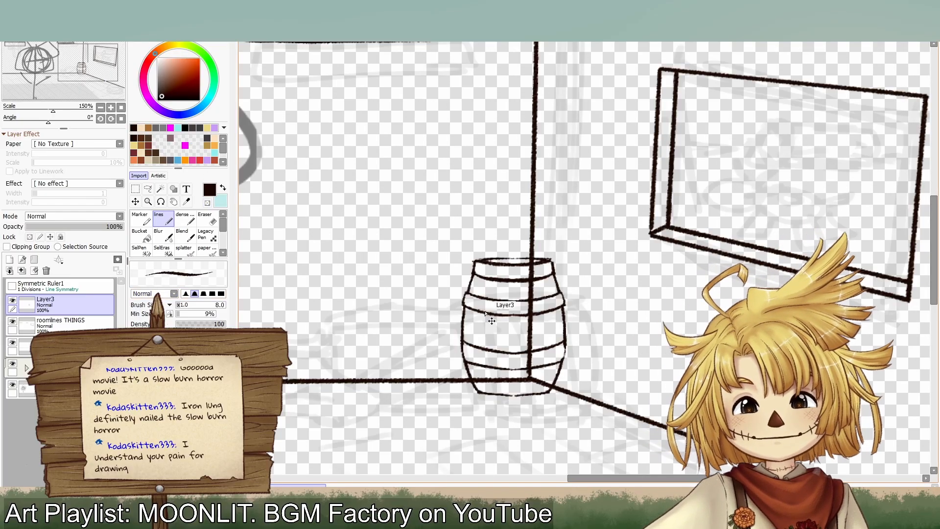
left_click_drag(487, 278, 485, 351)
key("ctrl+z")
left_click_drag(483, 314, 489, 393)
key("ctrl+z")
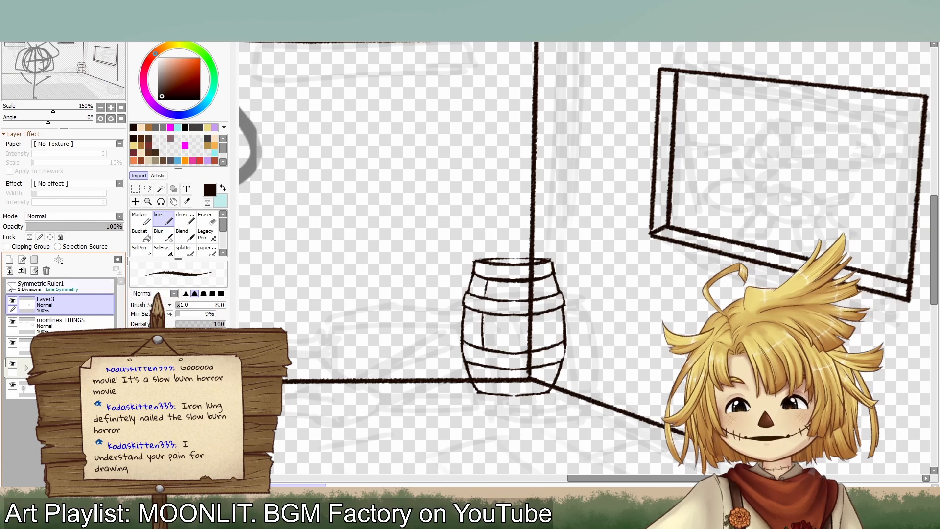
Step: Turn the symmetric ruler back on and draw a mirrored curved hoop line just above the barrel's base
mouse_move(476, 393)
left_mouse_down()
mouse_move(471, 384)
mouse_move(529, 383)
left_mouse_up()
key("ctrl+z")
left_click_drag(472, 382, 527, 382)
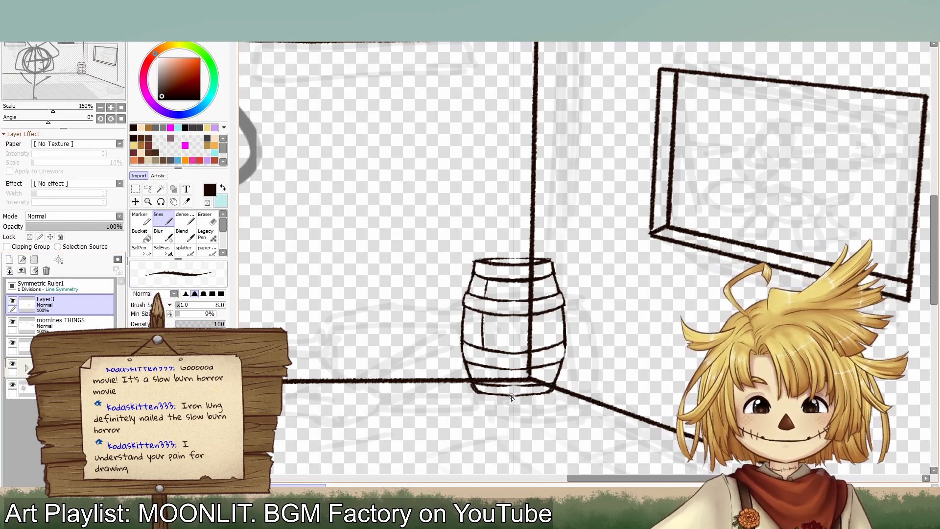
Step: Erase the barrel's old bottom line with transparent colour and redraw it as a smoother, slightly lower curve
key("c")
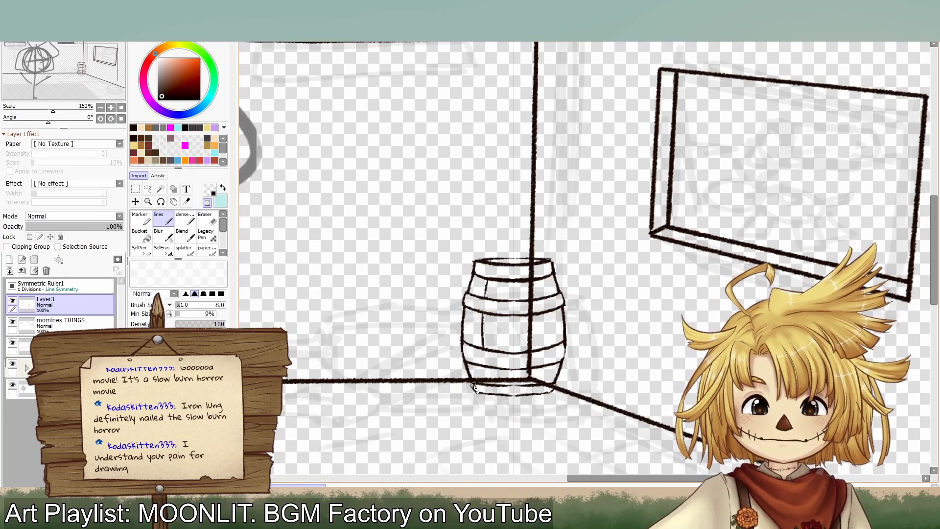
left_click_drag(479, 392, 512, 393)
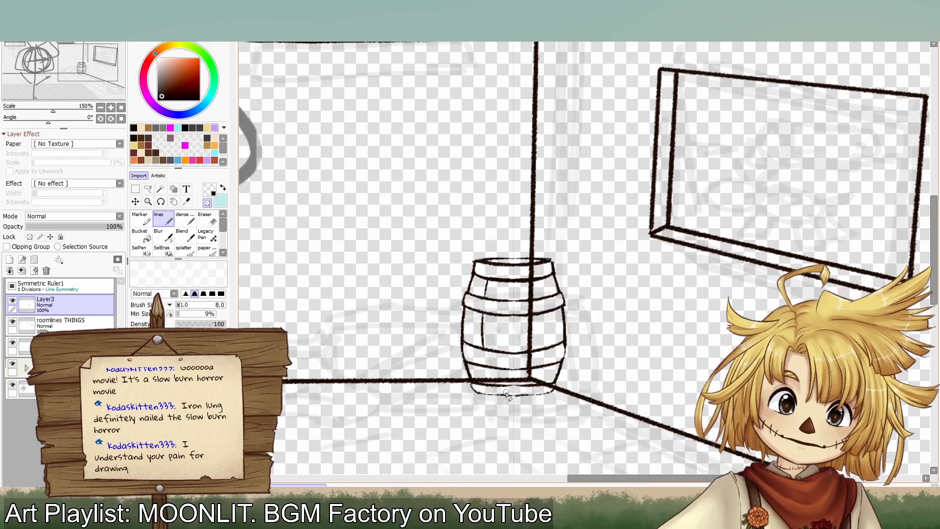
key("c")
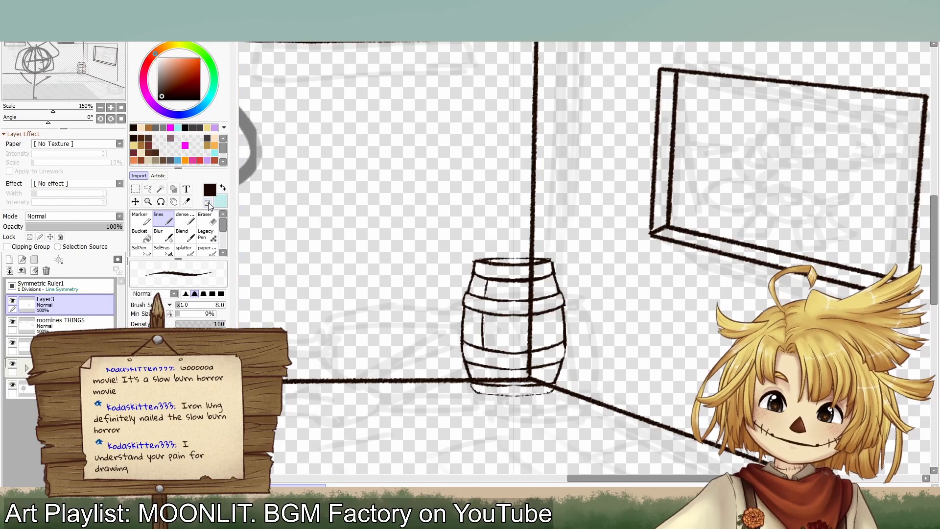
mouse_move(492, 397)
left_mouse_down()
mouse_move(529, 400)
mouse_move(477, 388)
mouse_move(532, 397)
mouse_move(511, 403)
mouse_move(478, 395)
mouse_move(538, 397)
mouse_move(510, 397)
left_mouse_up()
key("ctrl+z")
key("ctrl+z")
key("c")
key("ctrl+z")
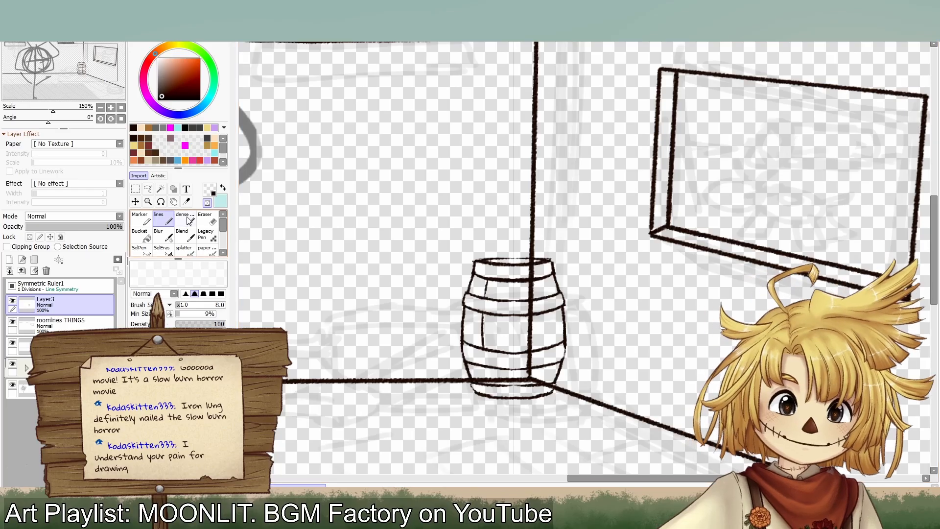
Step: Draw short mirrored side lines joining the bottom hoop line to the barrel's base, redoing poor strokes
left_click(207, 203)
left_click_drag(470, 380, 475, 396)
key("ctrl+z")
key("ctrl+z")
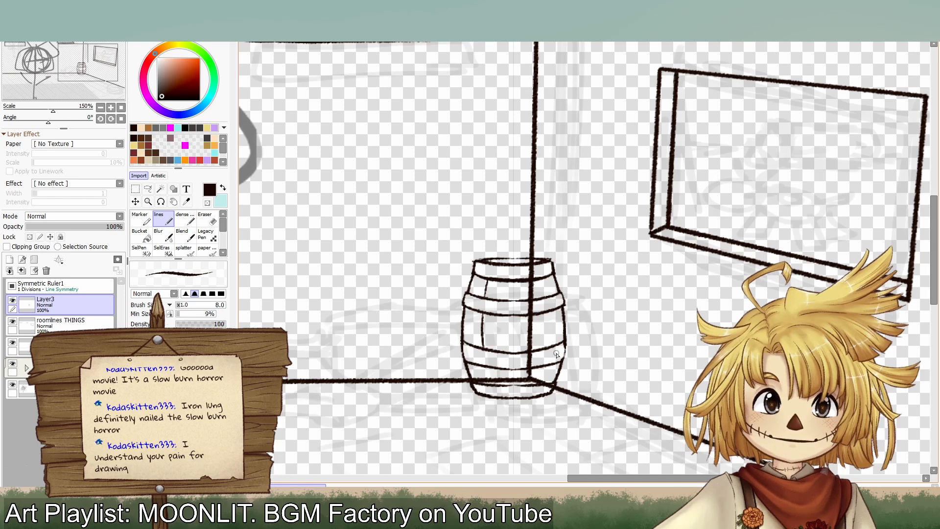
Step: Erase the barrel's side outlines between the lower hoop's two curves and restore the dark line colour
mouse_move(564, 344)
left_mouse_down()
mouse_move(566, 366)
mouse_move(567, 353)
mouse_move(566, 364)
mouse_move(538, 354)
mouse_move(567, 347)
mouse_move(566, 366)
left_mouse_up()
key("ctrl+z")
key("e")
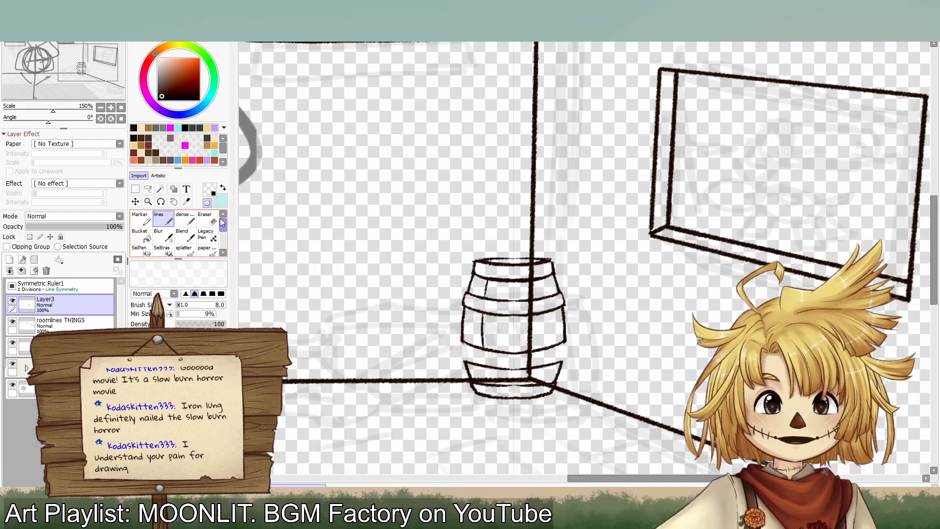
left_click(209, 190)
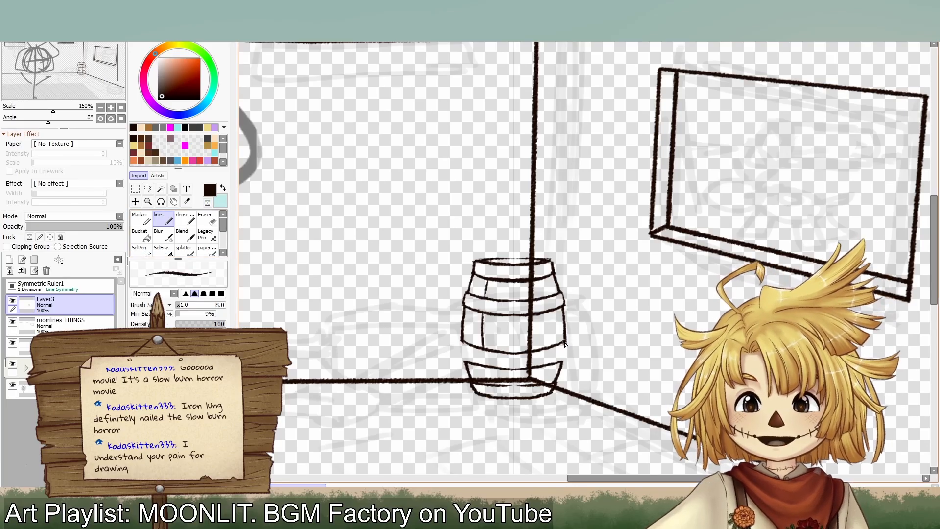
Step: Draw bulging mirrored side lines joining the two curves of the barrel's lower hoop, redoing the strokes until they fit
left_click_drag(566, 339, 563, 364)
key("ctrl+z")
key("ctrl+z")
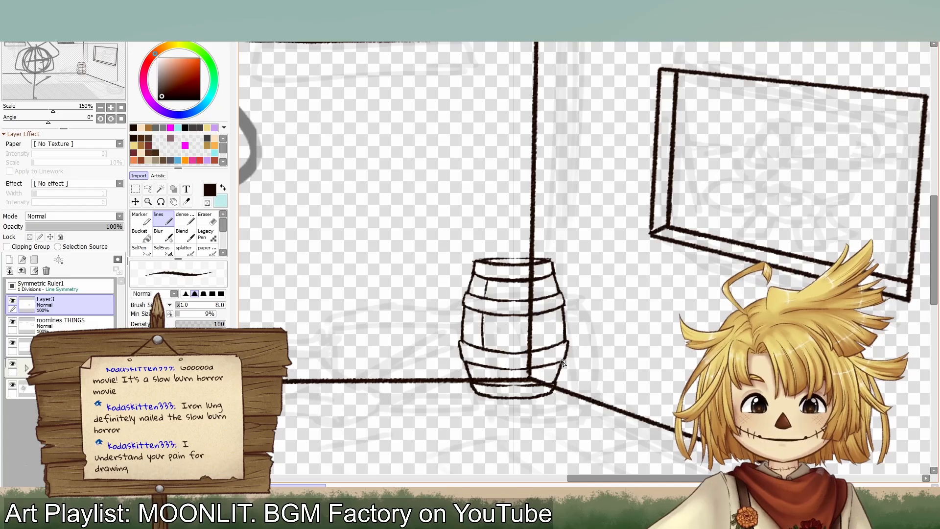
key("ctrl+z")
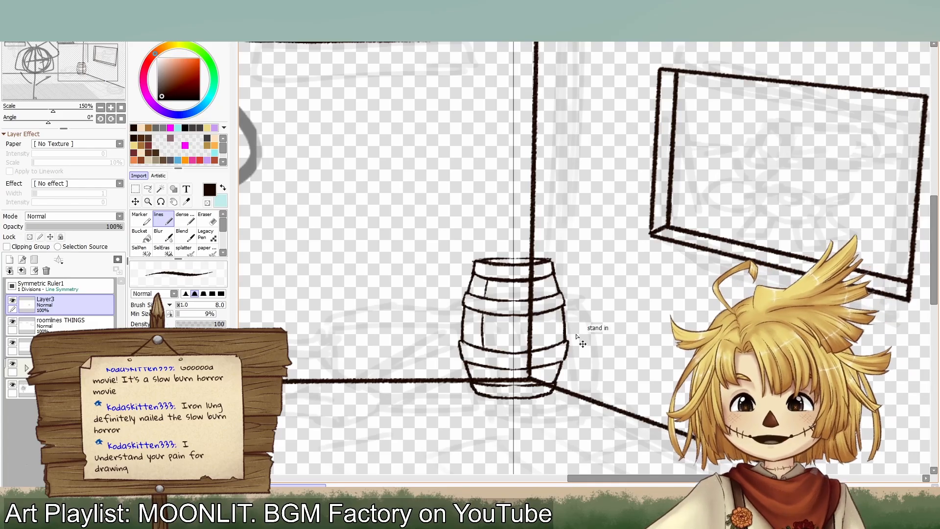
left_click_drag(567, 342, 561, 368)
key("ctrl+z")
key("ctrl+z")
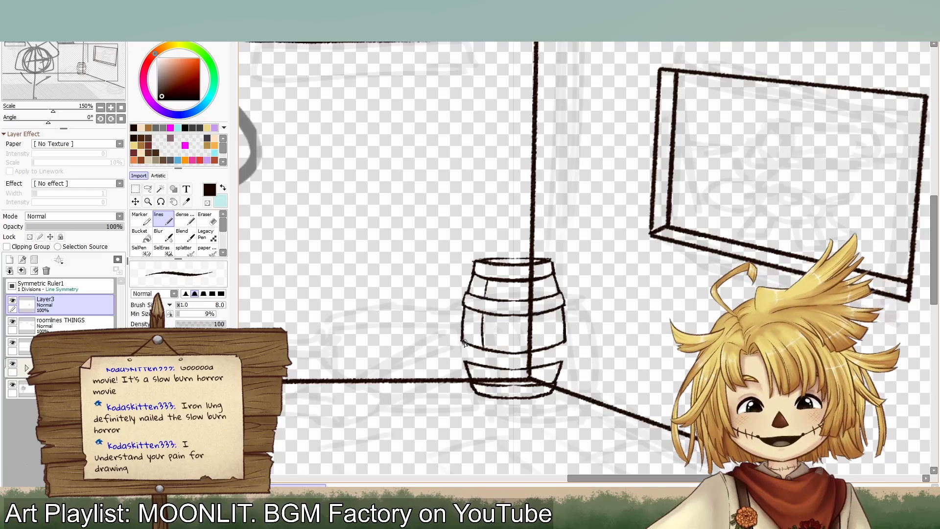
left_click_drag(460, 339, 467, 365)
key("ctrl+z")
key("ctrl+z")
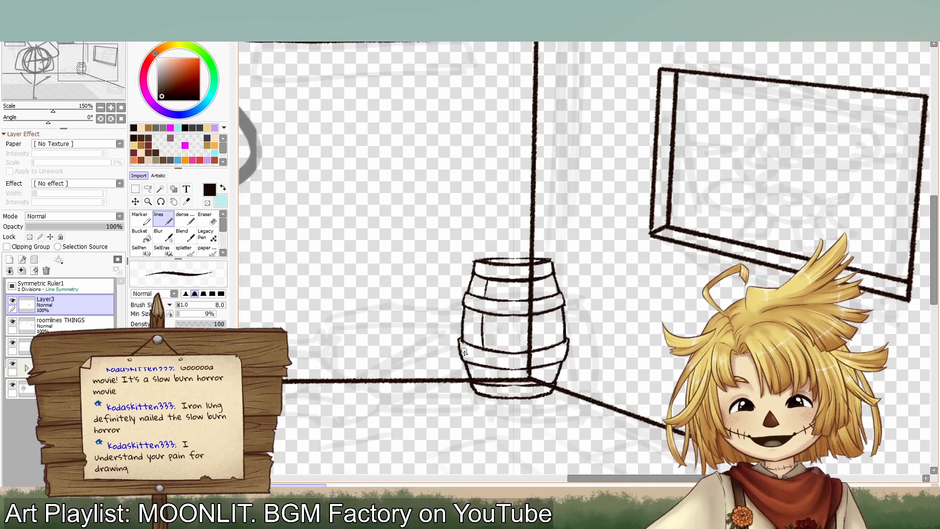
key("ctrl+z")
left_click_drag(460, 341, 467, 365)
key("ctrl+z")
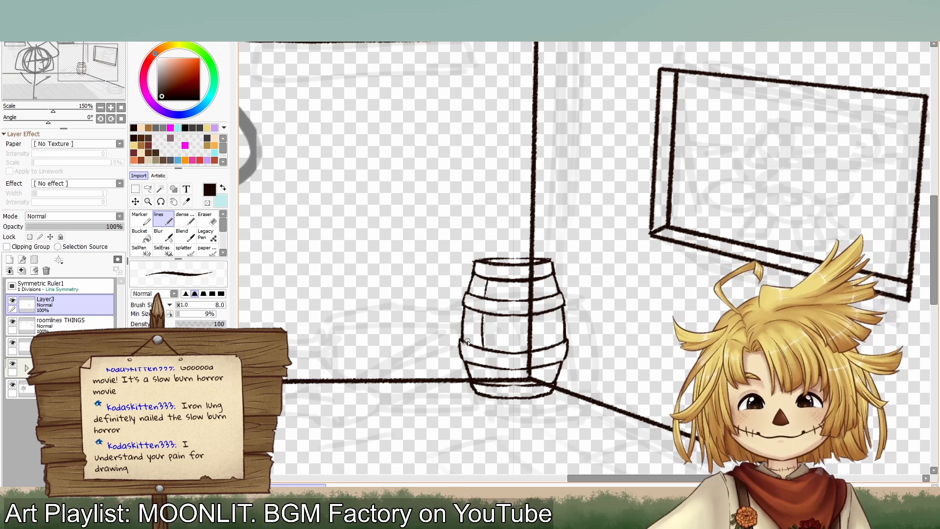
Step: Lower the opacity of the room's wall and floor line layer to well under half and reselect the barrel's layer
left_click_drag(484, 365, 487, 379)
key("ctrl+z")
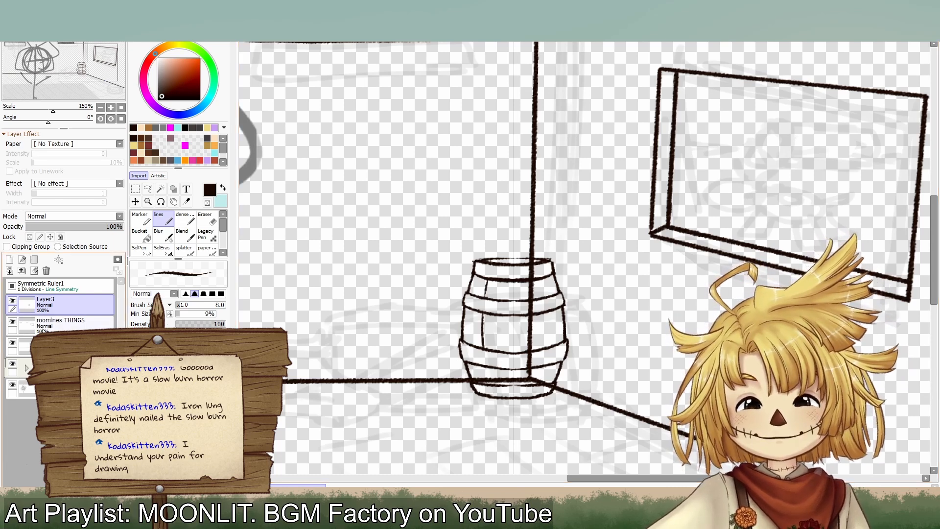
left_click(14, 346)
left_click(61, 227)
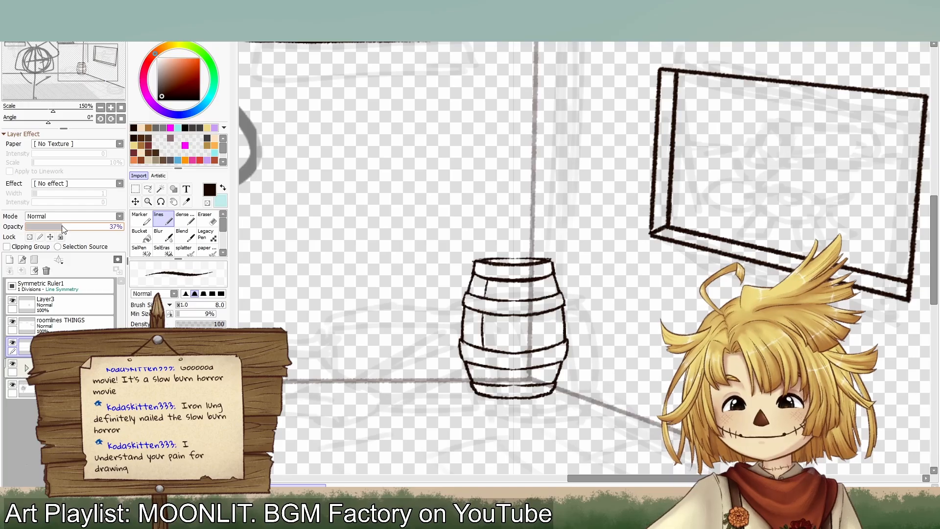
left_click_drag(63, 227, 58, 227)
left_click(81, 300)
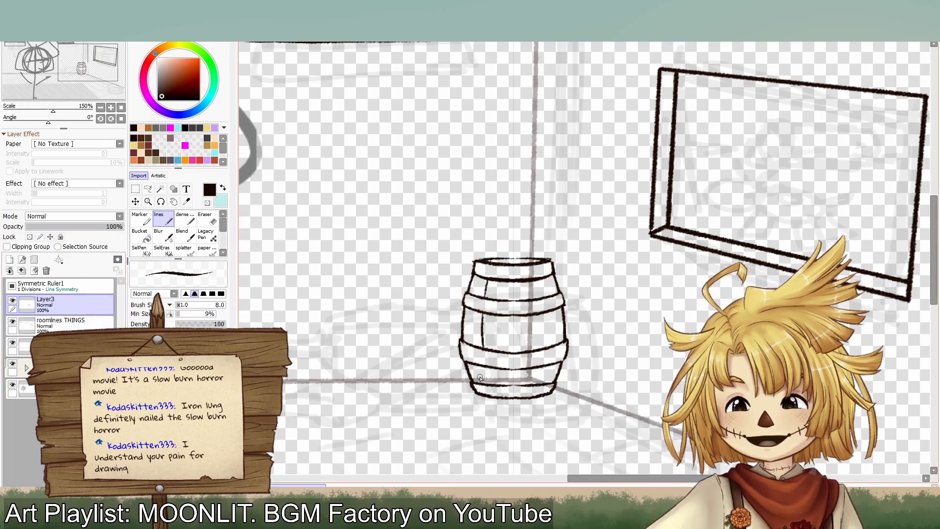
Step: Try short mirrored plank lines in the bottom section of the barrel below the lower hoop
left_click_drag(484, 367, 494, 390)
left_click_drag(537, 368, 541, 384)
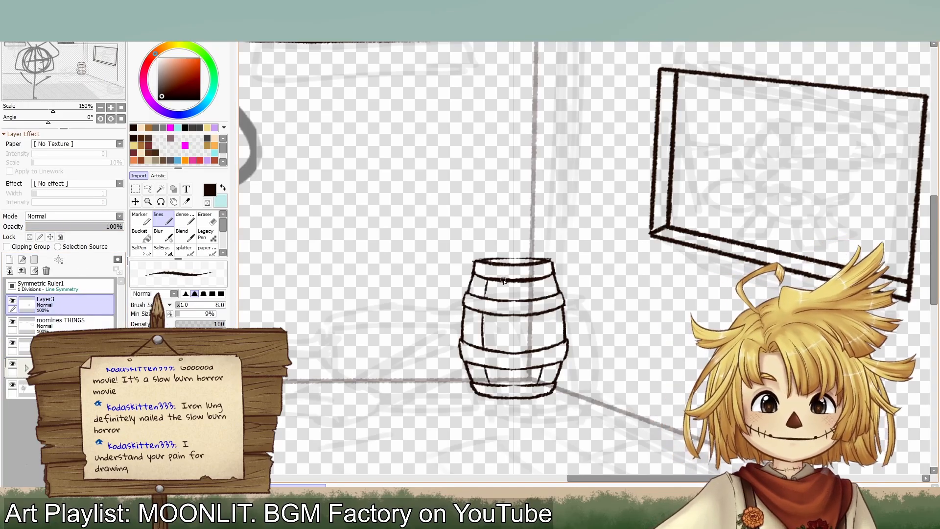
key("ctrl")
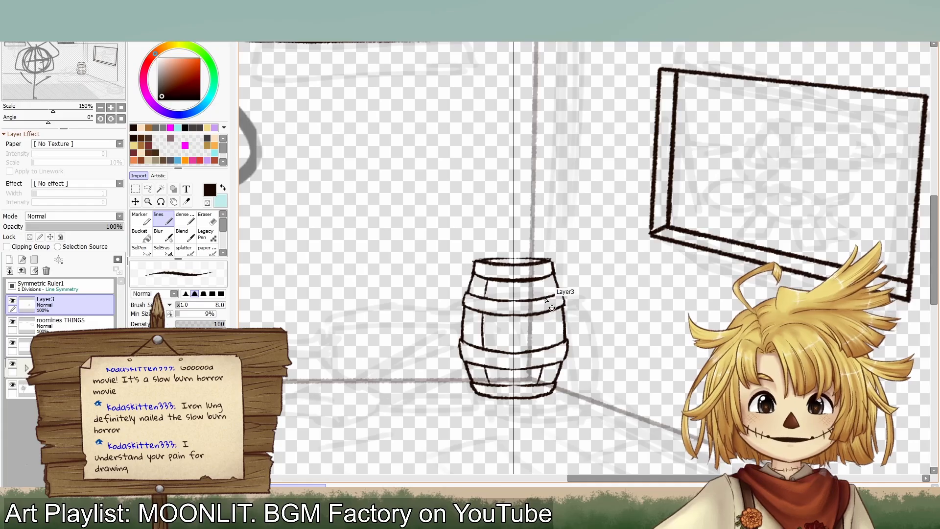
left_click(78, 321)
left_click(86, 306)
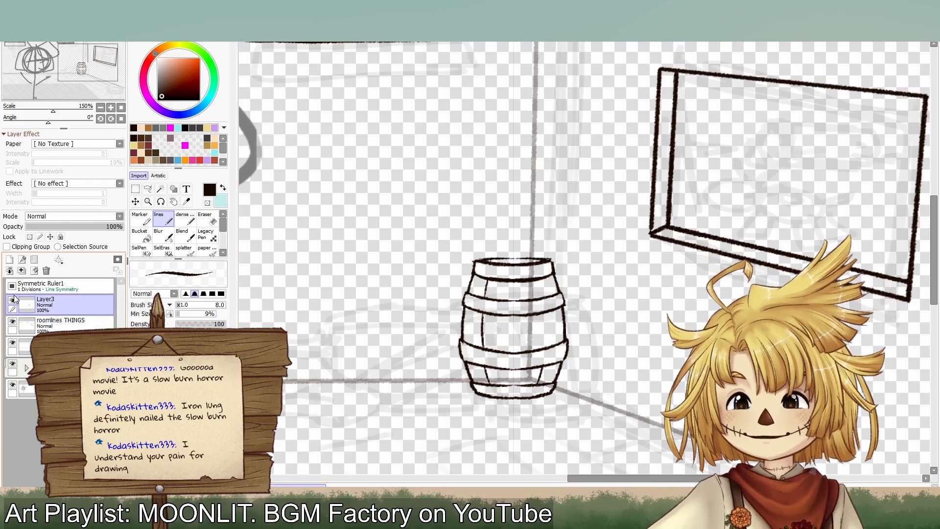
Step: Erase all vertical plank lines inside the barrel with transparent colour and restore the dark line colour
left_click(207, 202)
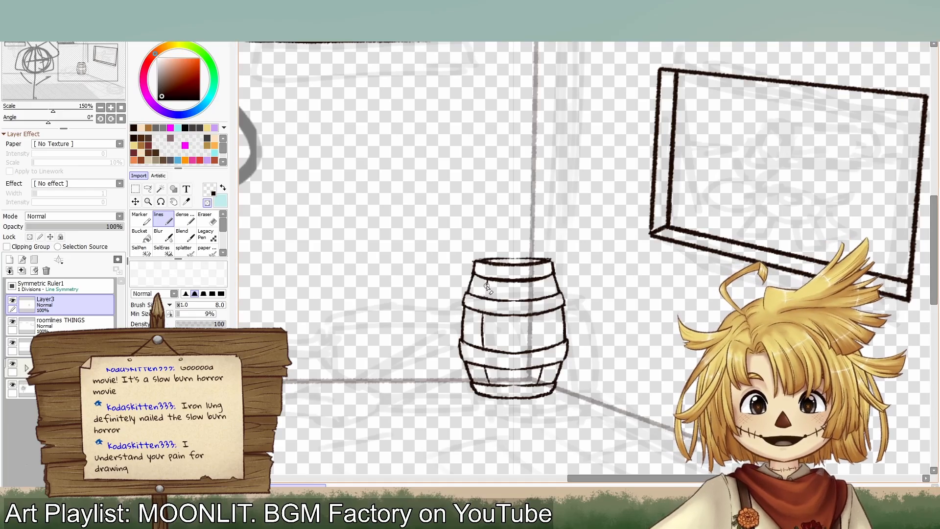
mouse_move(484, 316)
left_mouse_down()
mouse_move(484, 345)
mouse_move(483, 319)
mouse_move(484, 379)
mouse_move(540, 383)
mouse_move(476, 381)
mouse_move(516, 390)
left_mouse_up()
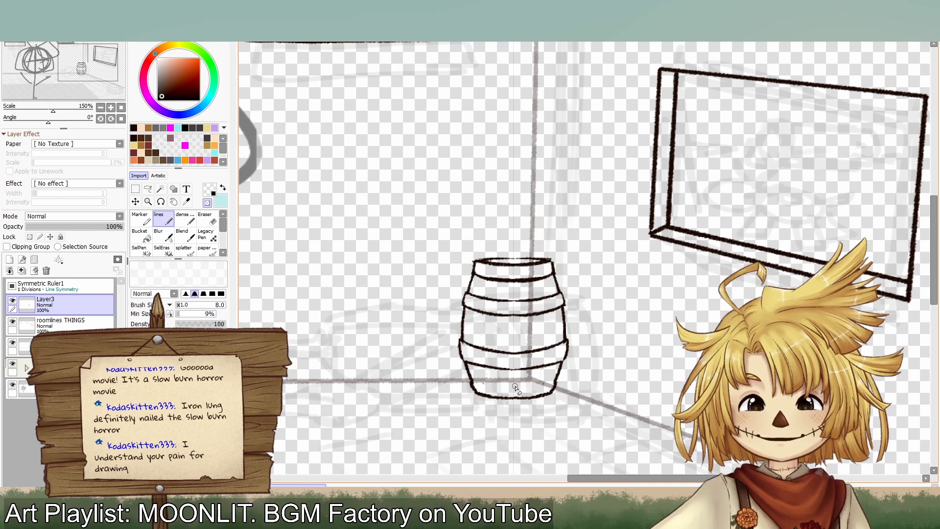
left_click(205, 203)
Step: Try a mirrored curved stroke just above the barrel's base and undo it
left_click_drag(473, 381, 514, 392)
key("ctrl+z")
key("ctrl+z")
key("ctrl+z")
key("ctrl+z")
key("ctrl+z")
key("ctrl+z")
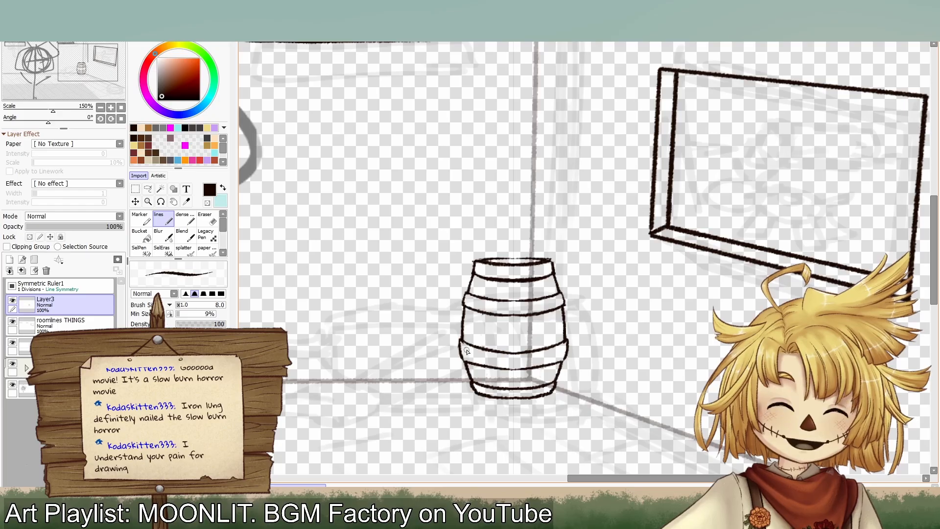
Step: Thicken the bottom edge of the barrel's lower hoop with a mirrored curved stroke, redoing it until it sits cleanly
left_click_drag(464, 363, 568, 363)
key("ctrl+z")
key("ctrl+z")
left_click_drag(464, 362, 569, 362)
key("ctrl+z")
left_click_drag(466, 365, 567, 365)
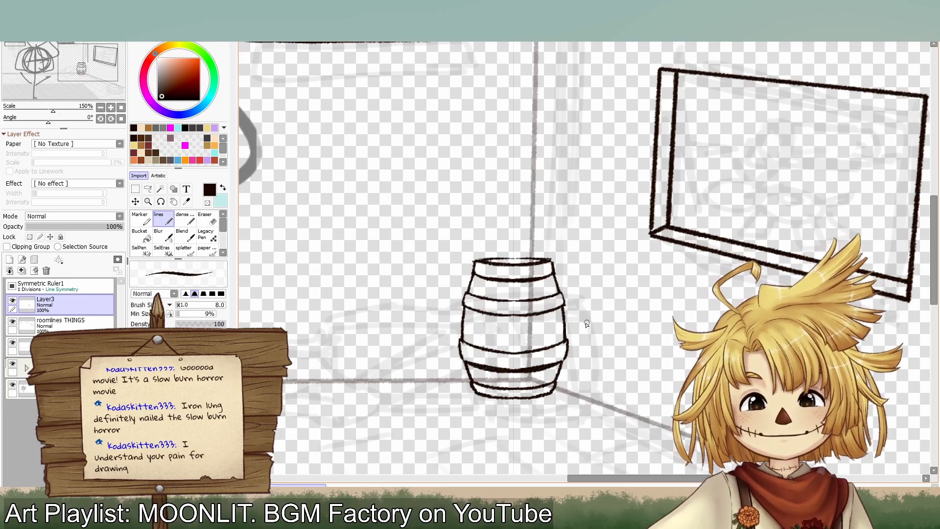
key("ctrl+z")
left_click_drag(507, 364, 553, 364)
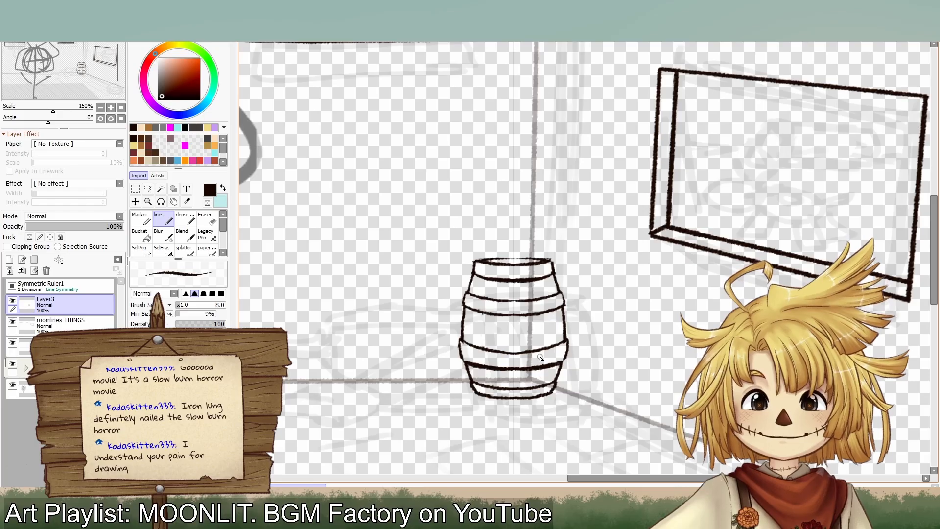
key("ctrl+z")
mouse_move(464, 362)
left_mouse_down()
mouse_move(504, 373)
mouse_move(563, 364)
left_mouse_up()
key("ctrl+z")
left_click_drag(463, 361, 564, 363)
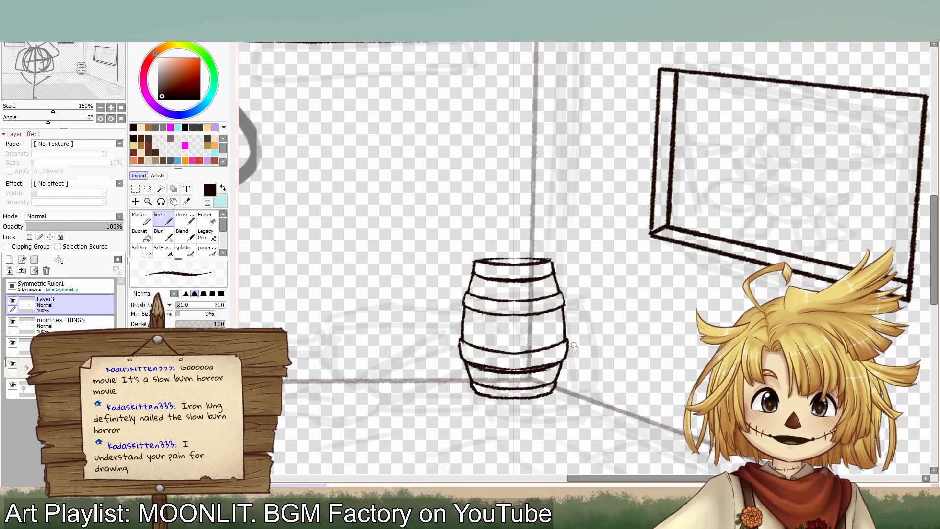
key("ctrl+z")
left_click_drag(463, 362, 563, 363)
key("ctrl+z")
left_click_drag(463, 362, 565, 363)
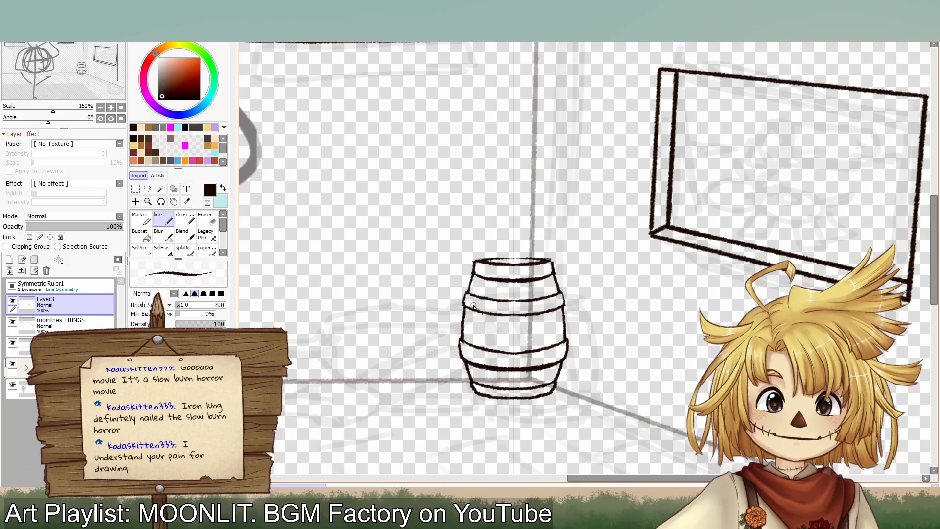
Step: Thicken the bottom edge of the barrel's upper hoop with a matching curved stroke, redoing poor attempts
left_click_drag(466, 309, 564, 310)
key("ctrl+z")
left_click_drag(464, 308, 563, 309)
key("ctrl+z")
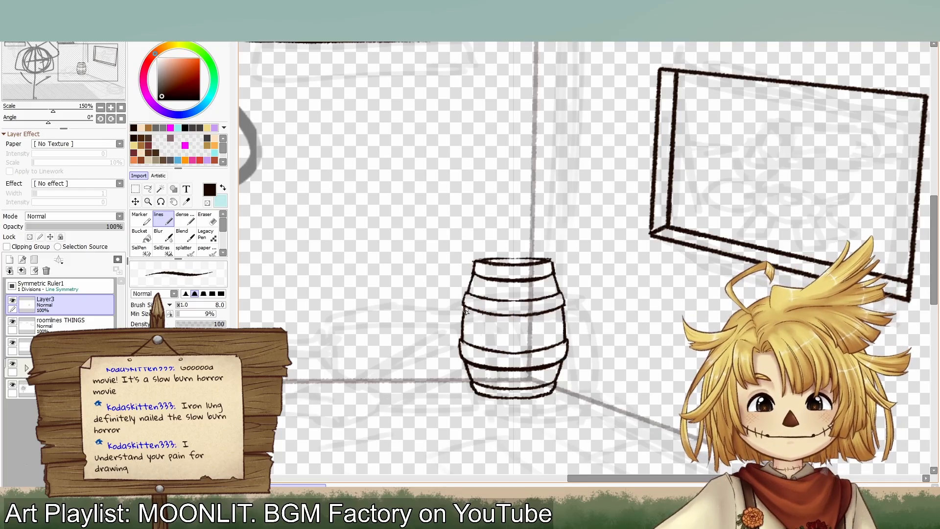
left_click_drag(466, 311, 564, 308)
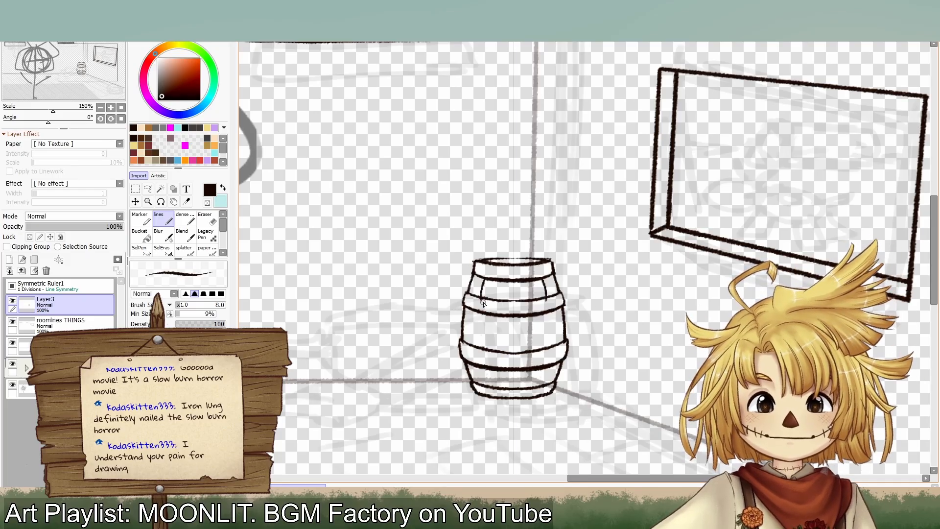
Step: Draw two mirrored pairs of slightly curved vertical plank lines through the barrel's three sections between the hoops
key("ctrl")
mouse_move(489, 277)
left_mouse_down()
mouse_move(489, 392)
mouse_move(495, 387)
left_mouse_up()
key("ctrl+z")
key("ctrl+z")
left_click_drag(505, 277, 504, 390)
key("ctrl+z")
key("ctrl+z")
key("ctrl+z")
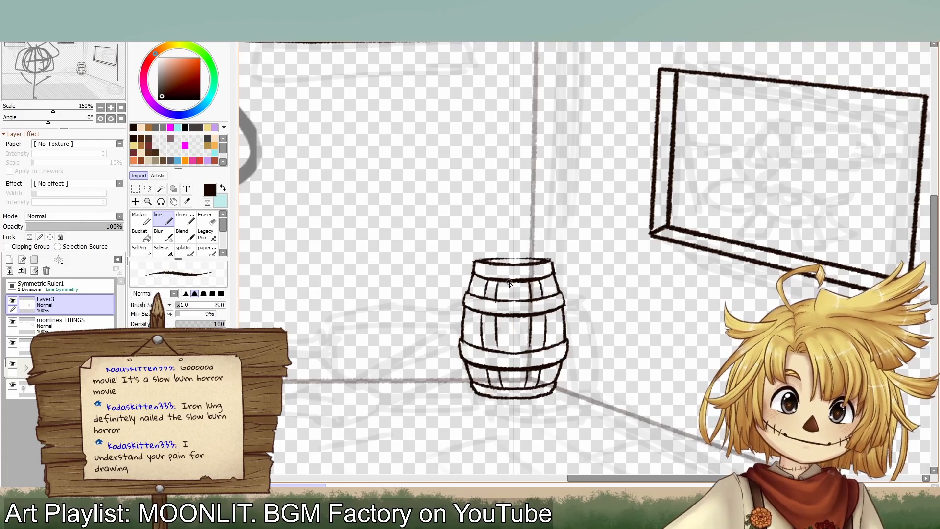
Step: Add further mirrored plank lines near the barrel's centre and along its outer sides in each section
left_click_drag(507, 281, 508, 312)
key("ctrl+z")
key("ctrl+z")
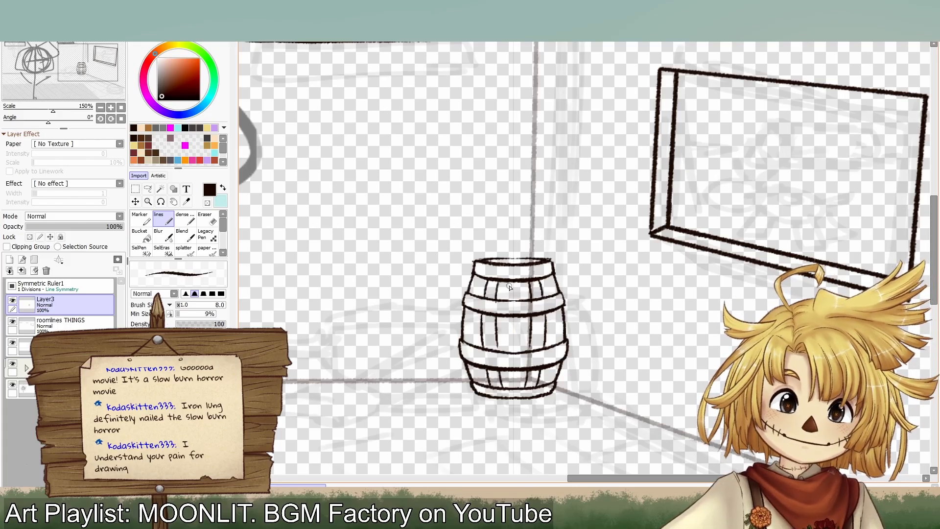
left_click_drag(508, 279, 509, 362)
key("ctrl+z")
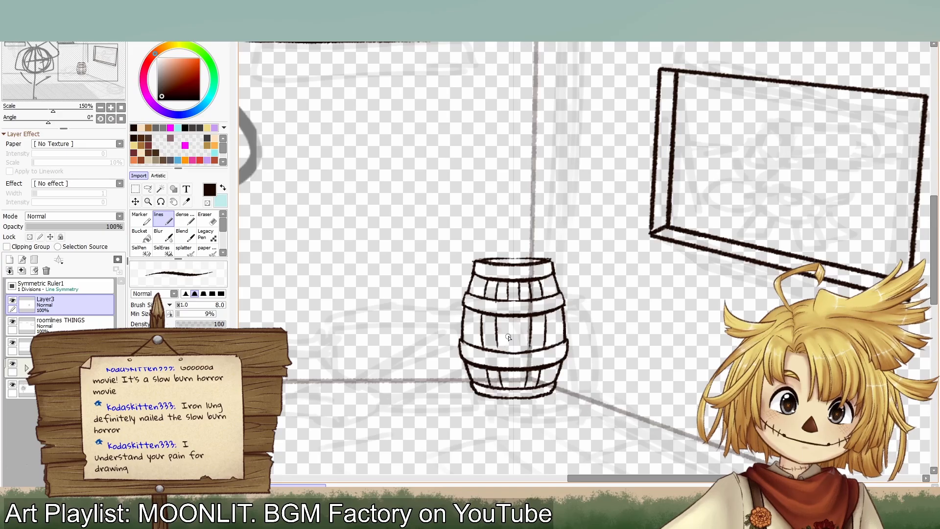
left_click_drag(508, 317, 511, 360)
key("ctrl+z")
left_click_drag(508, 319, 511, 358)
key("ctrl+z")
left_click_drag(510, 313, 511, 351)
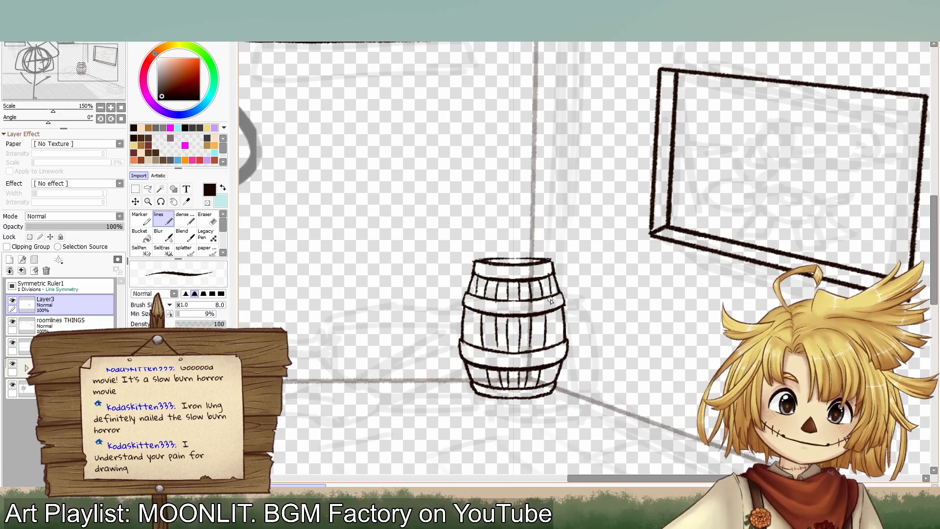
left_click_drag(554, 313, 551, 352)
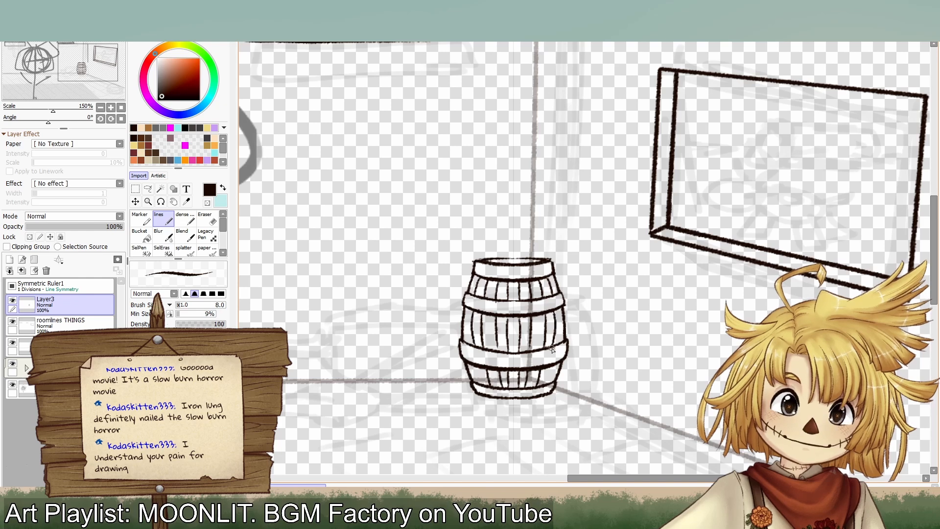
key("ctrl+z")
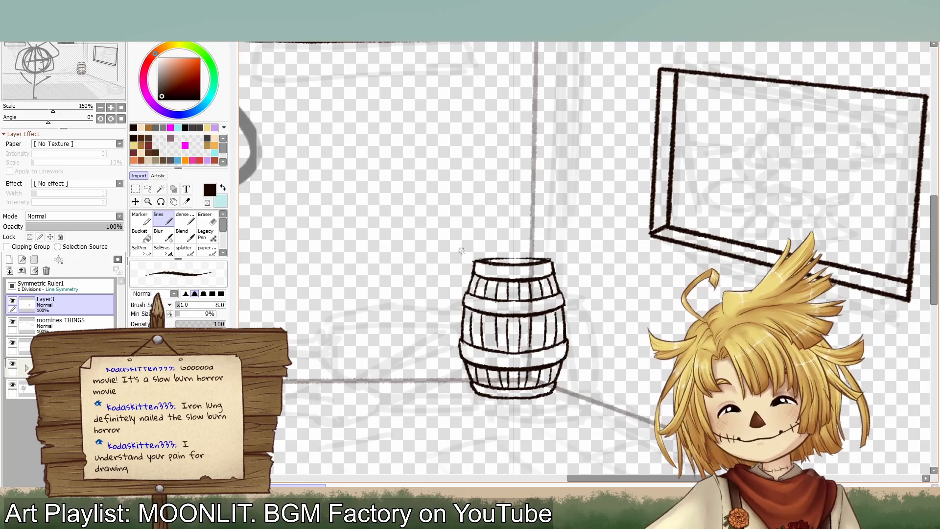
Step: Duplicate the barrel onto a new layer and, with the symmetric ruler off, move the copy beside the original, slightly lower to its left
left_click(100, 107)
left_click(100, 107)
left_click(101, 107)
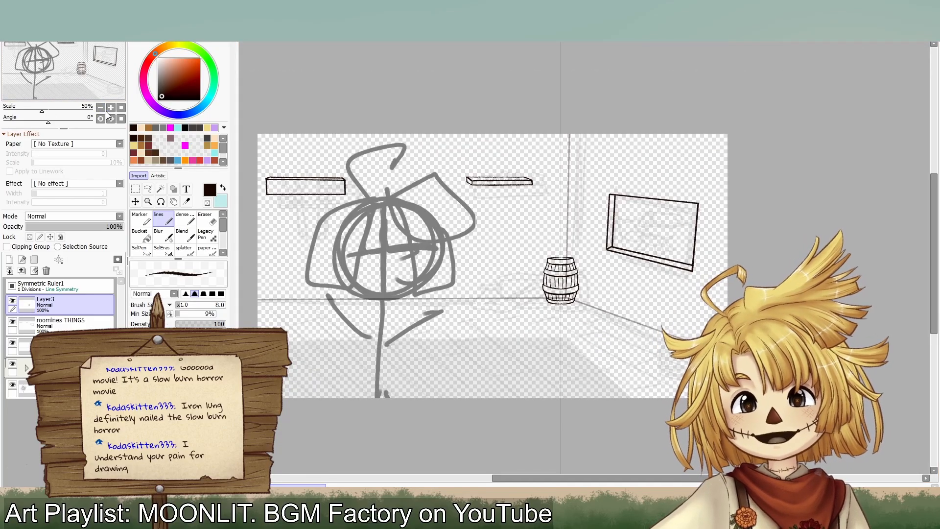
left_click(111, 107)
left_click(110, 108)
left_click(111, 107)
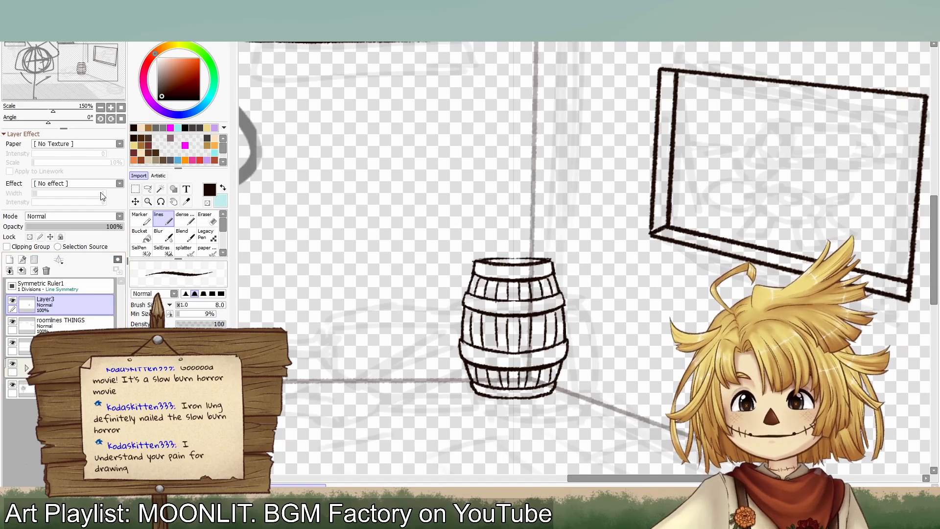
left_click(135, 189)
left_click_drag(386, 206, 607, 466)
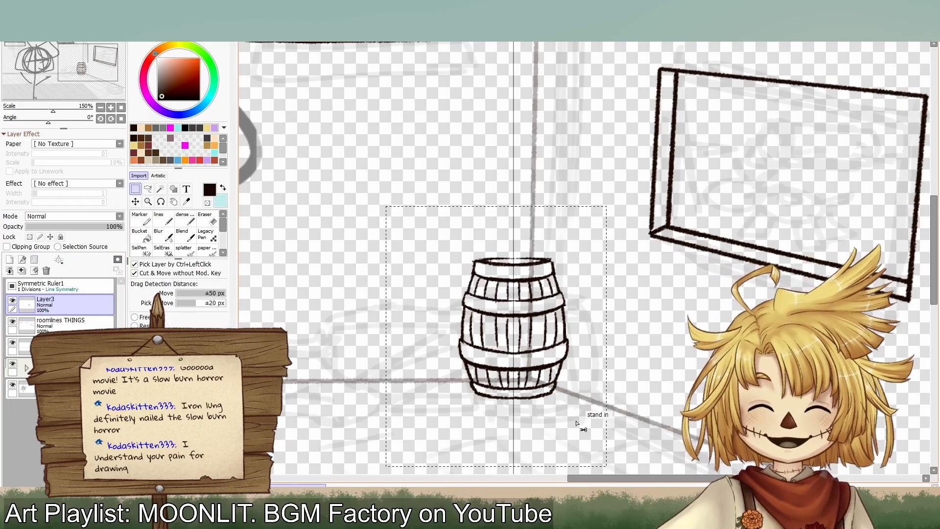
key("ctrl+x")
key("ctrl+v")
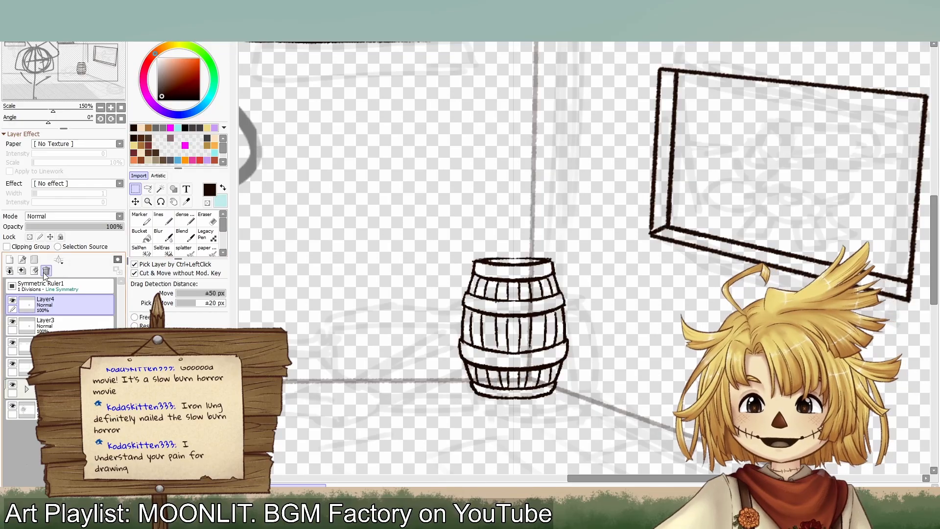
left_click(135, 202)
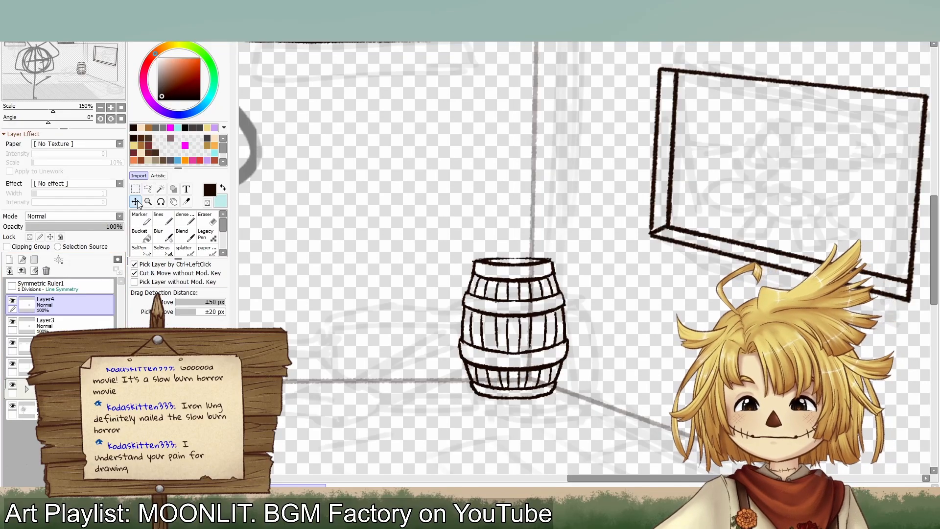
left_click_drag(548, 332, 469, 342)
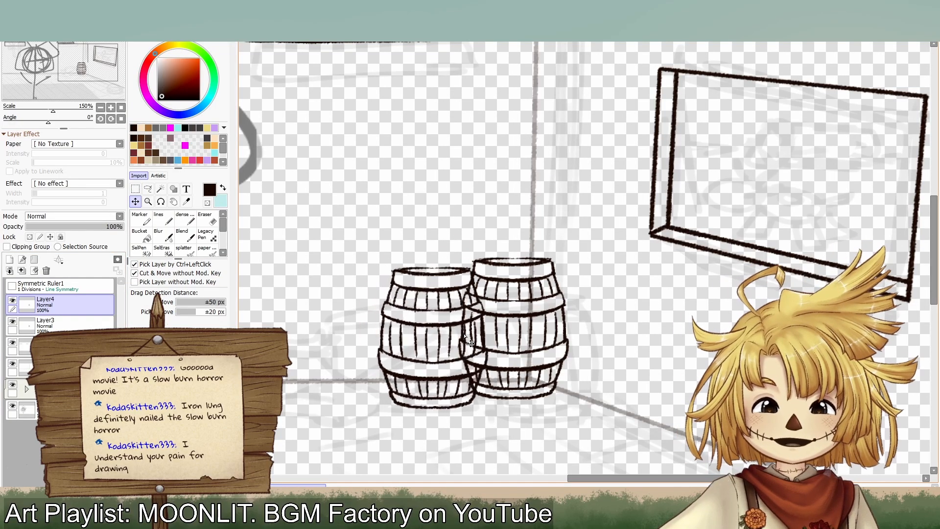
Step: Paste another barrel copy, place it lower in front between the two barrels, and select the original barrel's layer
key("ctrl+v")
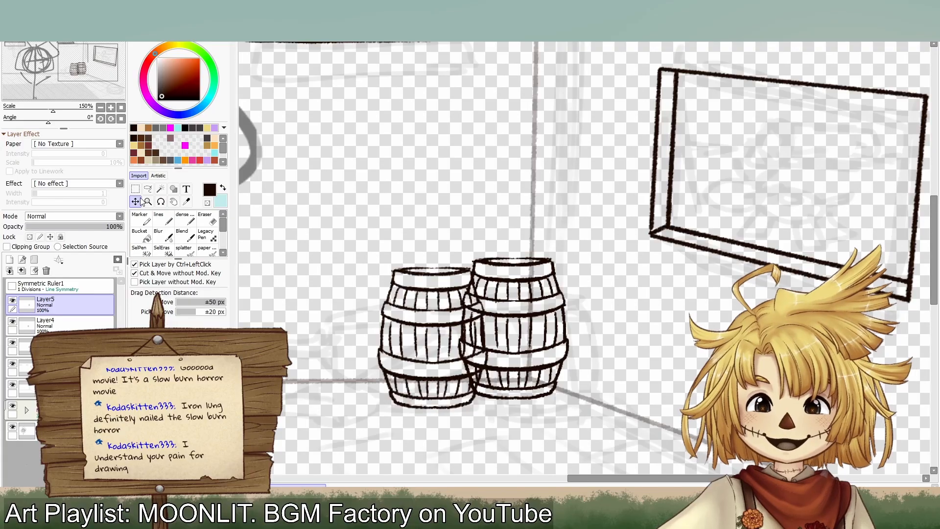
left_click_drag(500, 323, 486, 345)
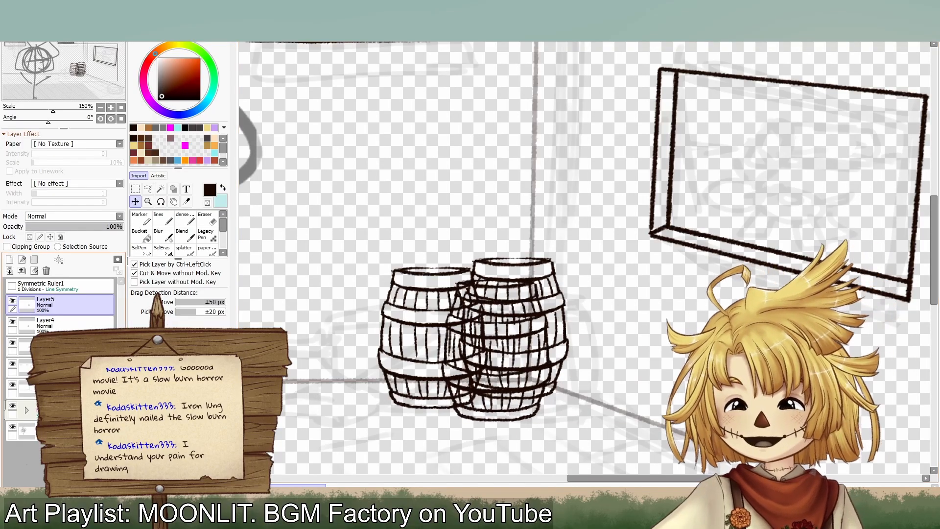
left_click(93, 346)
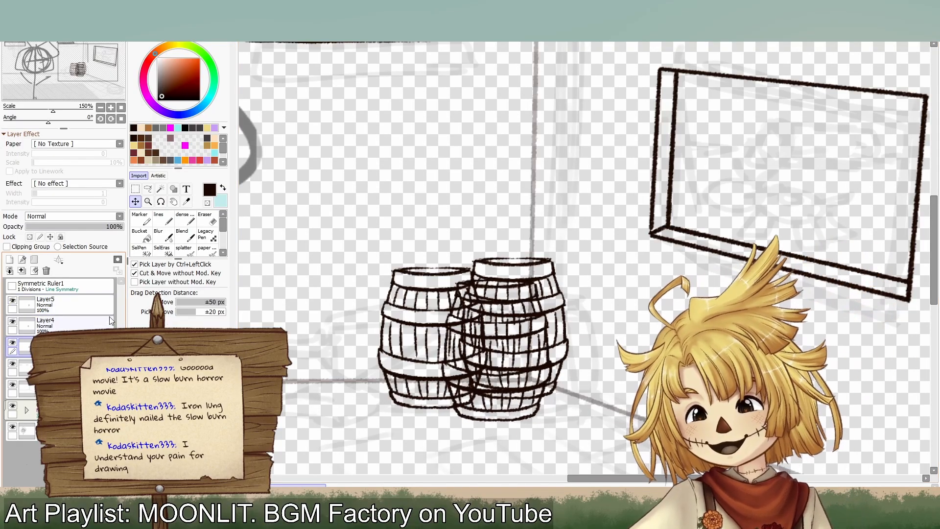
Step: Erase the two rear barrels' lines where they overlap the front barrel, working on each barrel's layer
left_click(202, 219)
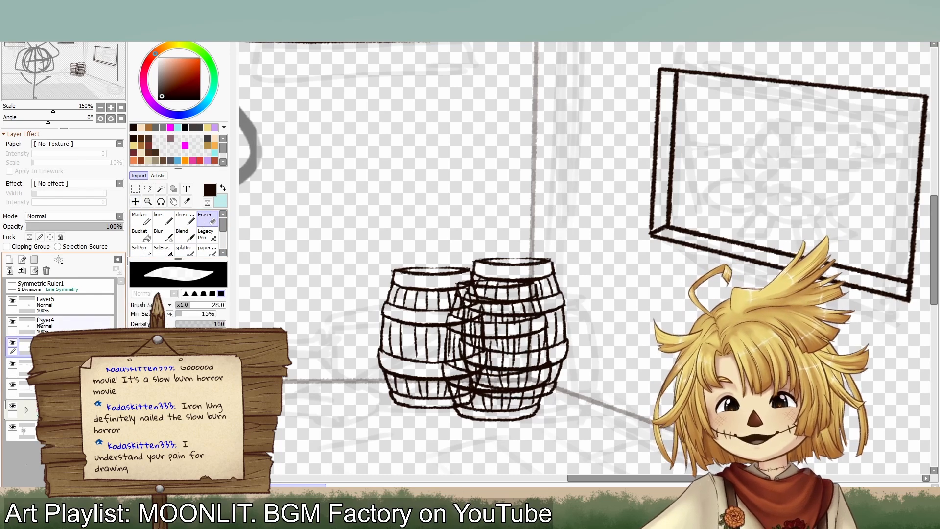
mouse_move(490, 276)
left_mouse_down()
mouse_move(471, 298)
mouse_move(475, 310)
mouse_move(486, 308)
mouse_move(485, 364)
mouse_move(504, 389)
mouse_move(530, 364)
mouse_move(532, 380)
mouse_move(533, 361)
mouse_move(524, 322)
mouse_move(494, 314)
mouse_move(502, 302)
mouse_move(527, 301)
mouse_move(523, 332)
mouse_move(497, 377)
left_mouse_up()
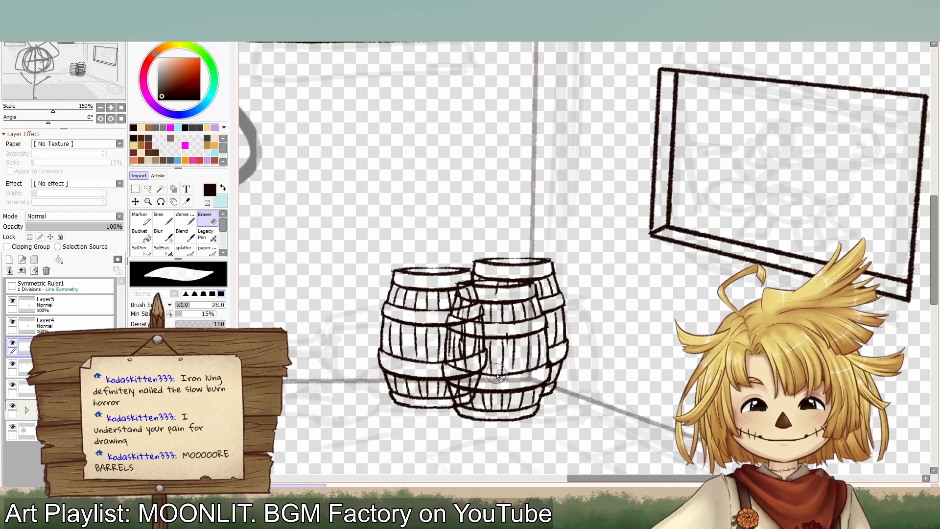
left_click(46, 321)
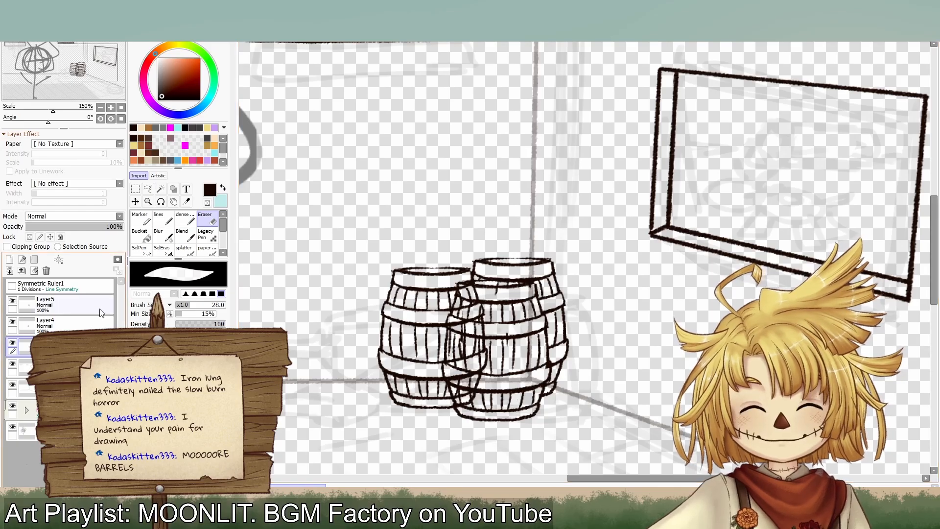
mouse_move(504, 337)
left_mouse_down()
mouse_move(470, 308)
mouse_move(472, 294)
mouse_move(471, 324)
mouse_move(465, 313)
mouse_move(460, 327)
mouse_move(463, 377)
mouse_move(491, 351)
mouse_move(457, 378)
mouse_move(470, 333)
left_mouse_up()
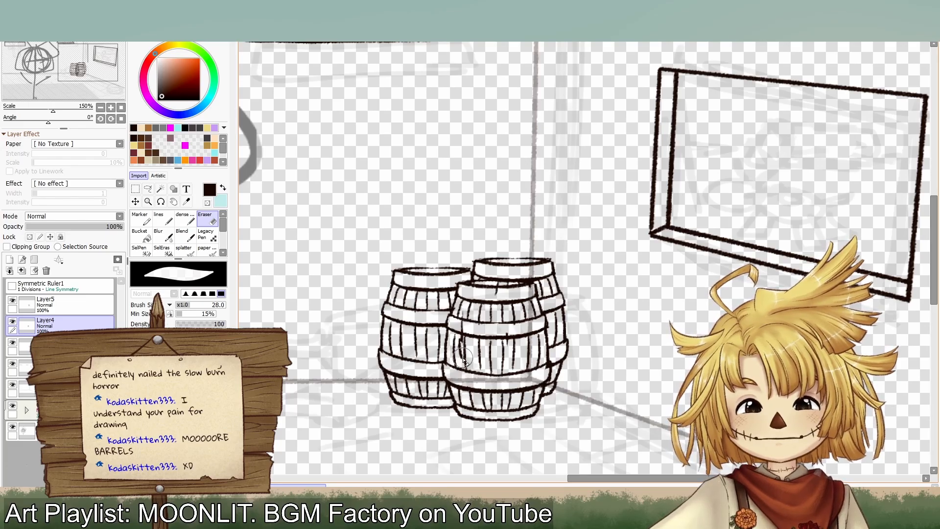
left_click(55, 343)
mouse_move(465, 336)
left_mouse_down()
mouse_move(471, 307)
mouse_move(498, 303)
left_mouse_up()
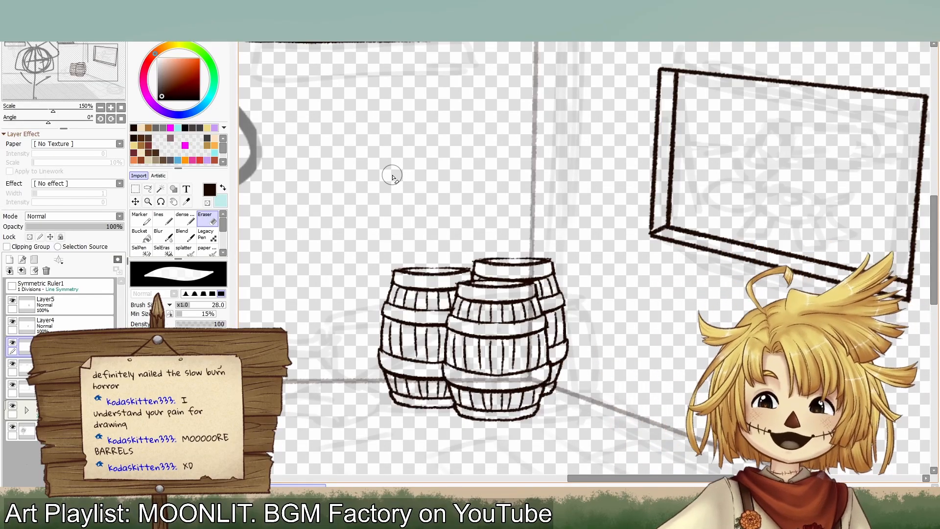
Step: Undo the overlap erasures on the rear barrels while keeping the third barrel copy in place
left_click(101, 108)
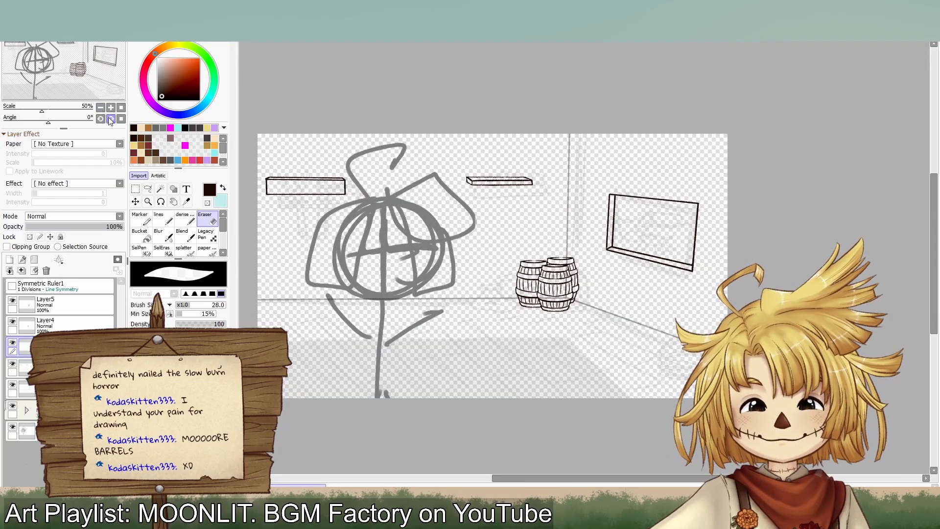
left_click(111, 108)
left_click(22, 300)
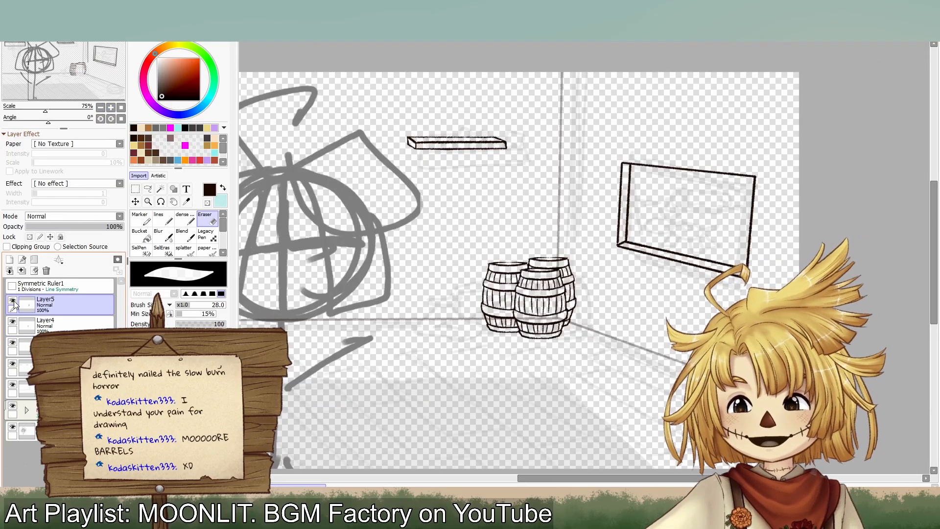
key("ctrl+z")
key("ctrl+z")
key("ctrl+z")
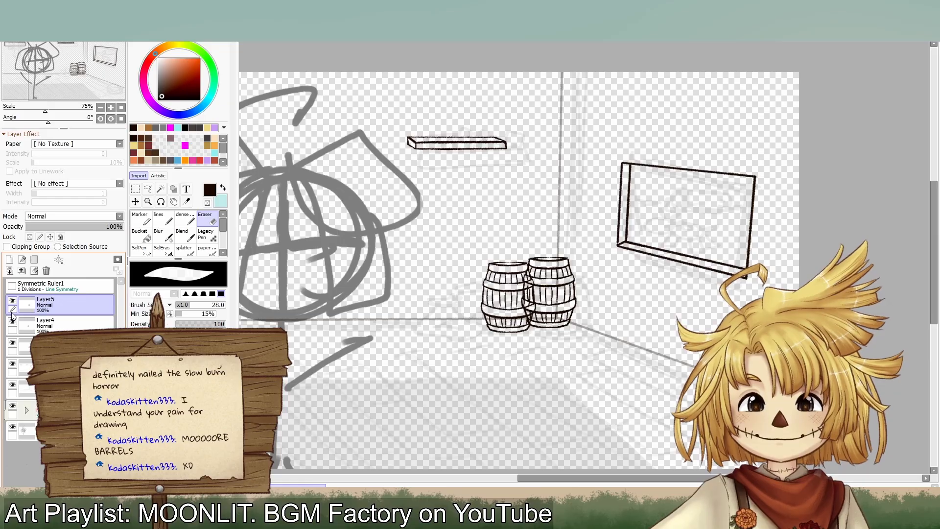
key("ctrl+y")
Step: Reposition the barrels, shifting one slightly down and to the left and placing another in front at the cluster's left side
left_click(25, 345)
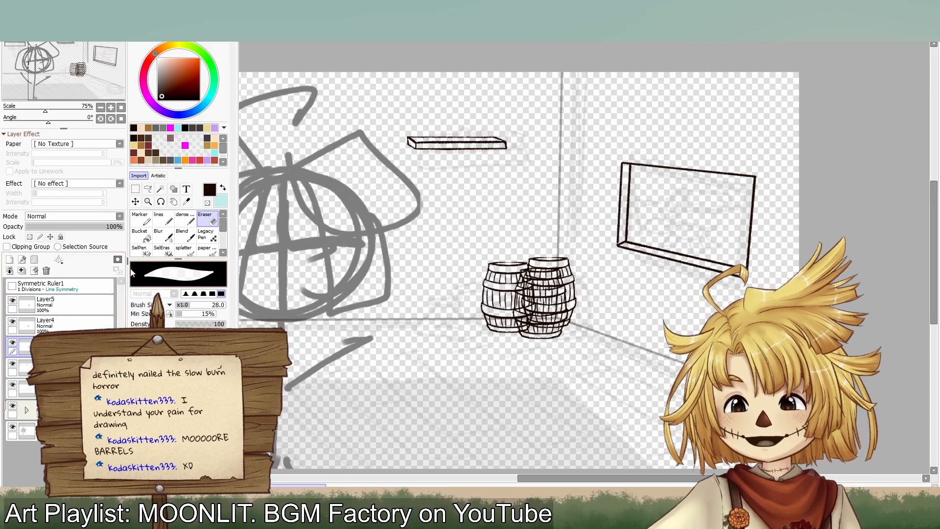
left_click(135, 201)
mouse_move(545, 301)
left_mouse_down()
mouse_move(544, 343)
mouse_move(529, 305)
left_mouse_up()
left_click_drag(564, 334, 511, 338)
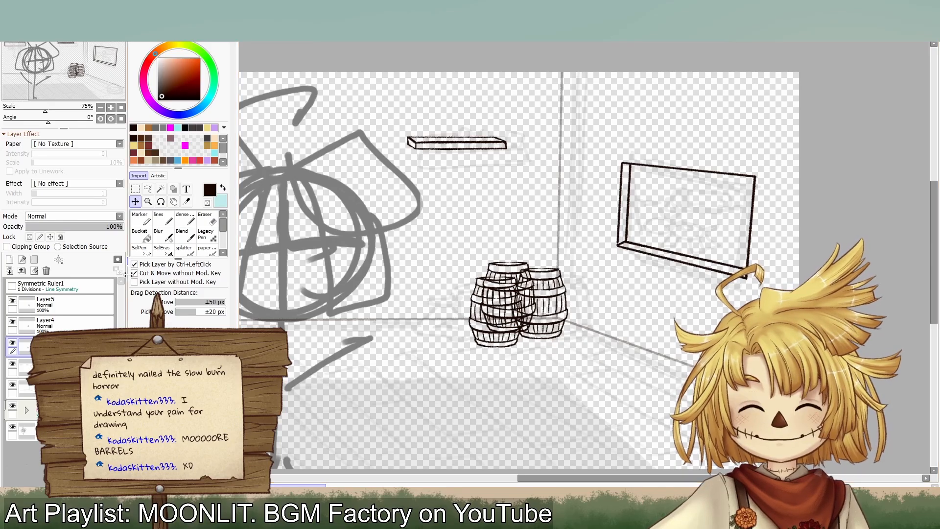
Step: Create a layer folder and move the three barrel layers into it
left_click(62, 311)
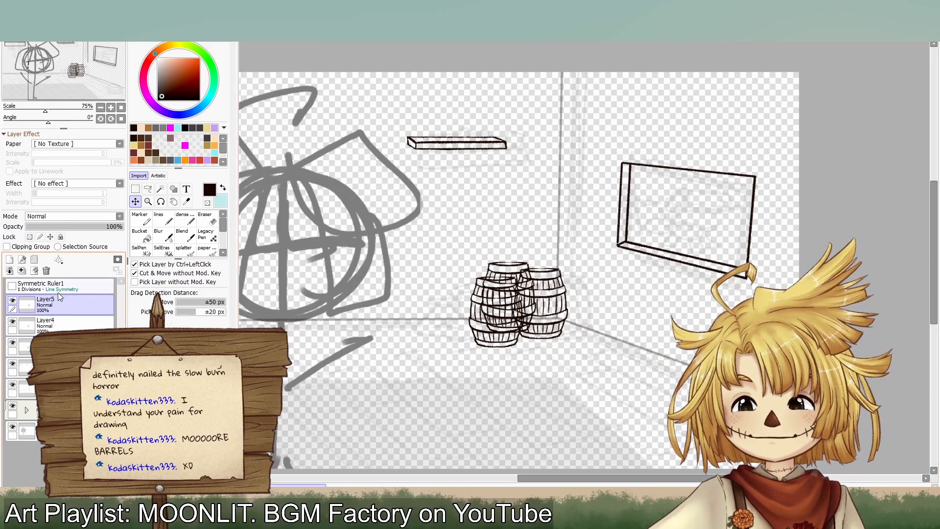
left_click(34, 271)
left_click_drag(59, 313, 60, 310)
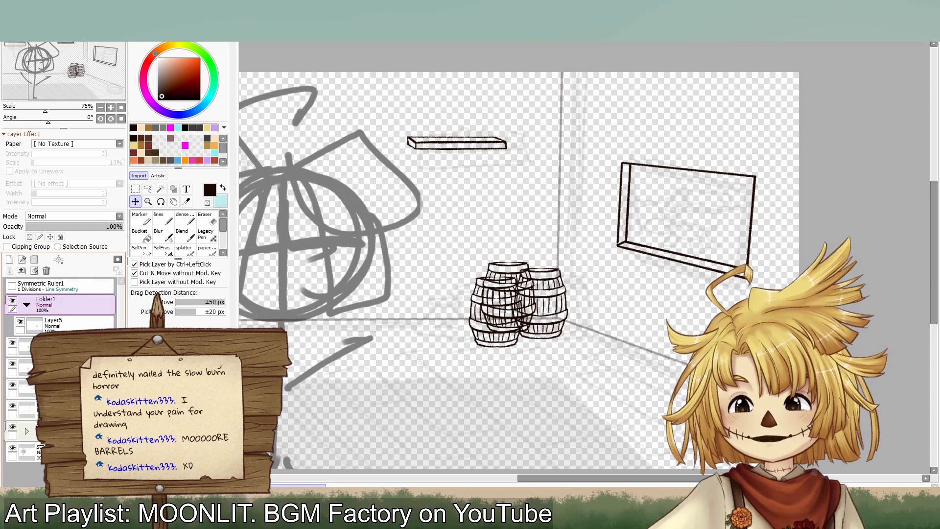
left_click_drag(66, 344, 68, 310)
left_click_drag(72, 365, 74, 317)
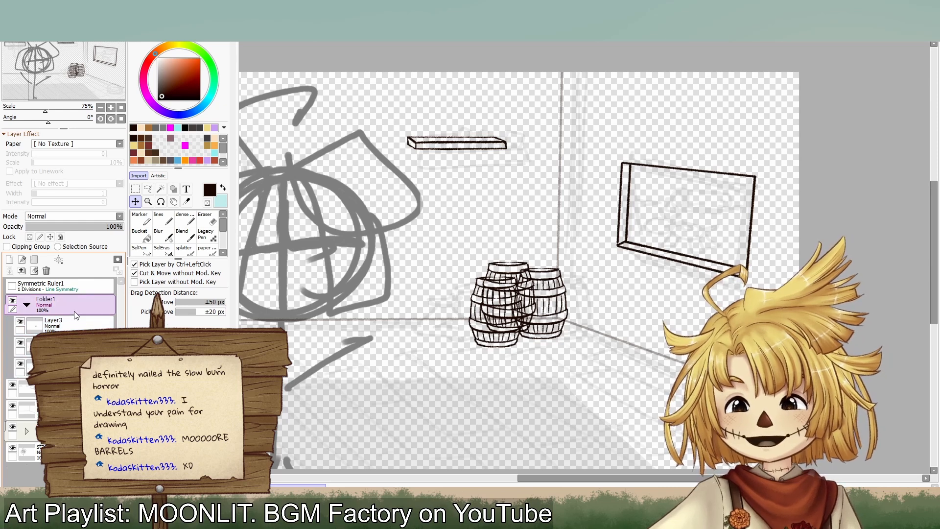
Step: Shift the barrel folder right toward the room corner and move the left barrel outward so two front barrels flank the rear one
left_click_drag(445, 303, 474, 314)
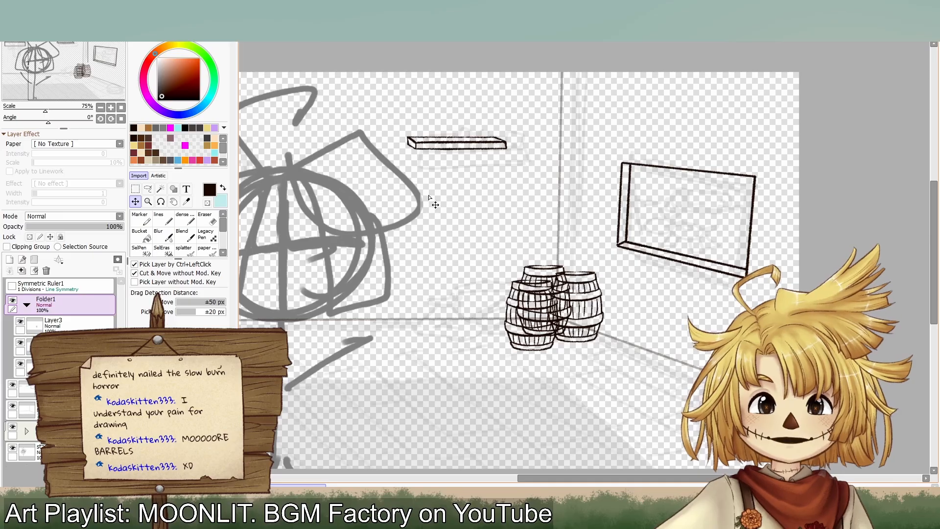
left_click_drag(528, 300, 536, 299)
left_click(31, 367)
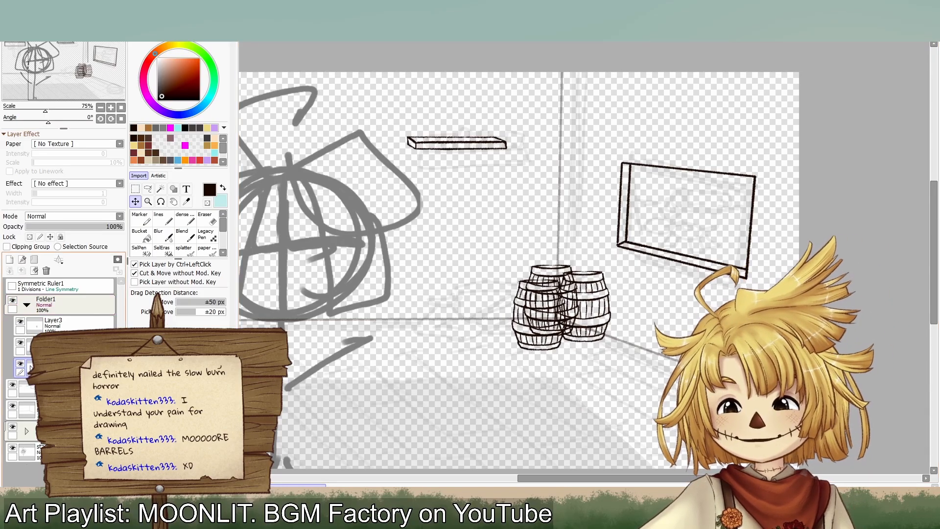
left_click(28, 327)
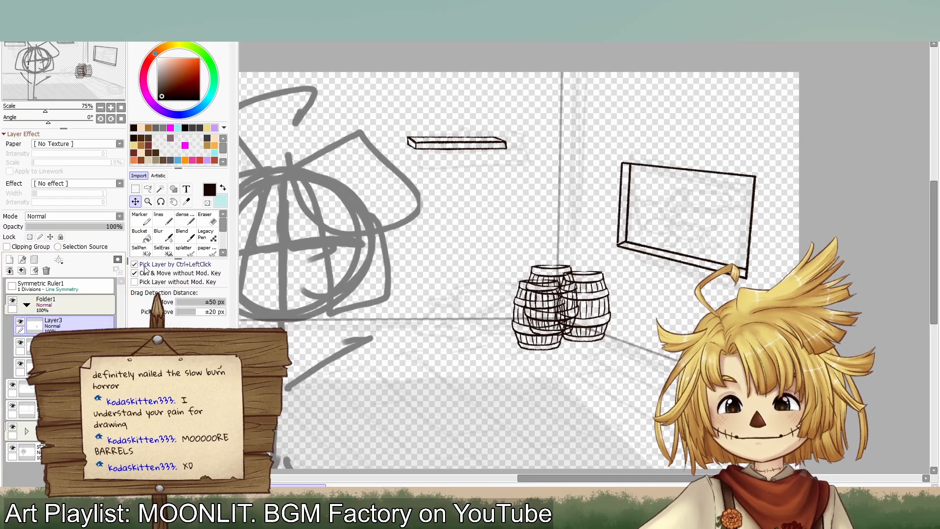
left_click_drag(327, 286, 401, 331)
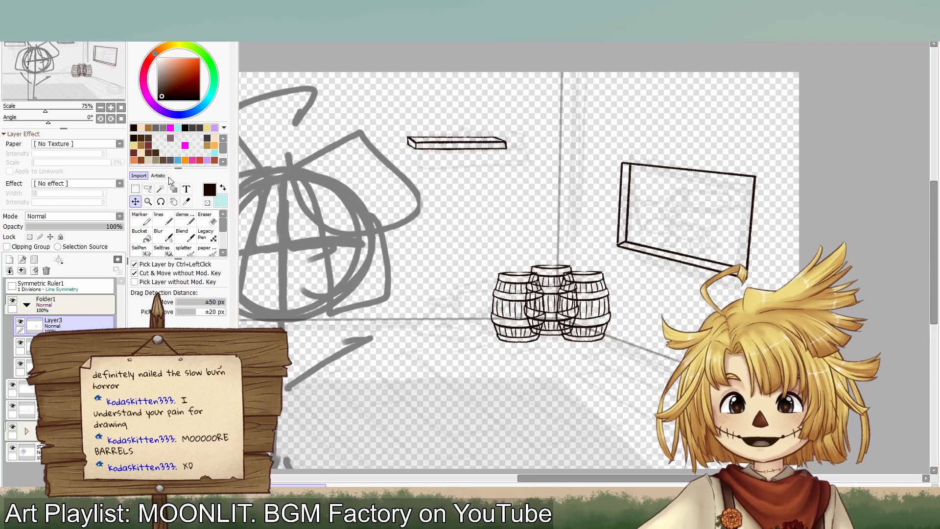
Step: Transform the left barrel, stretching it slightly taller at its lower and upper edges
left_click(135, 189)
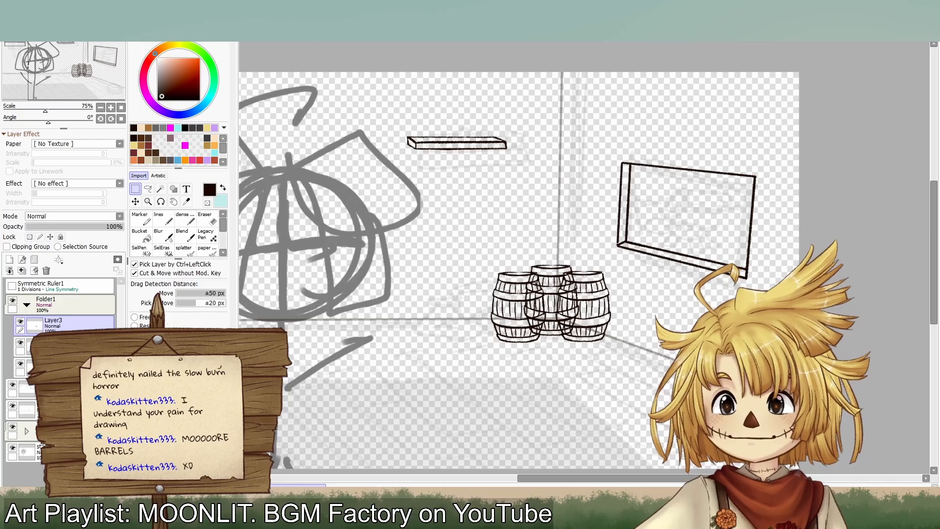
key("ctrl+t")
left_click_drag(554, 327, 561, 323)
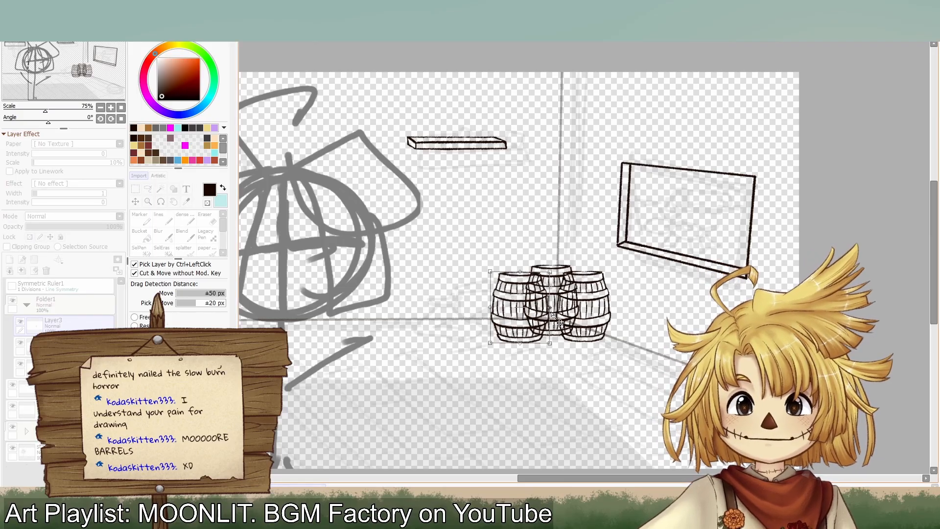
left_click_drag(519, 357, 523, 359)
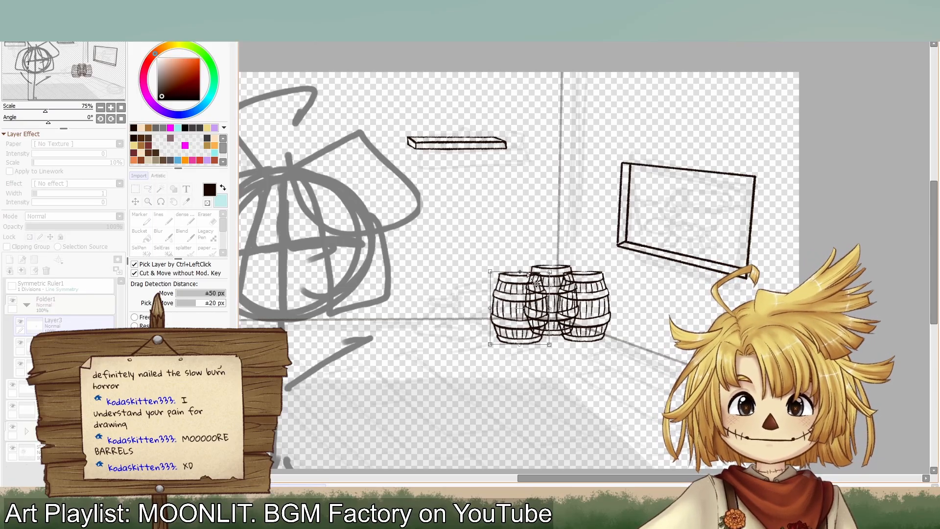
left_click_drag(528, 272, 525, 271)
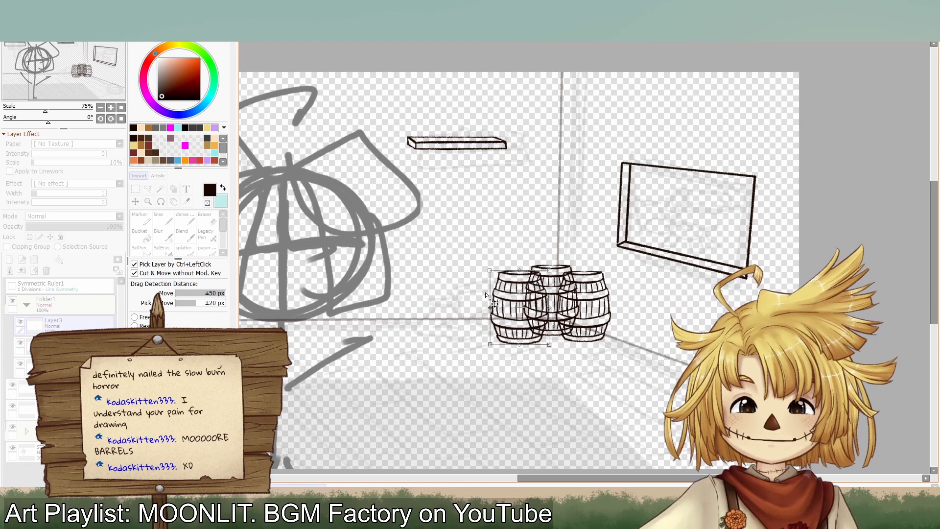
key("Return")
Step: Erase the rear barrel's lines where they show through the right front barrel
left_click(111, 108)
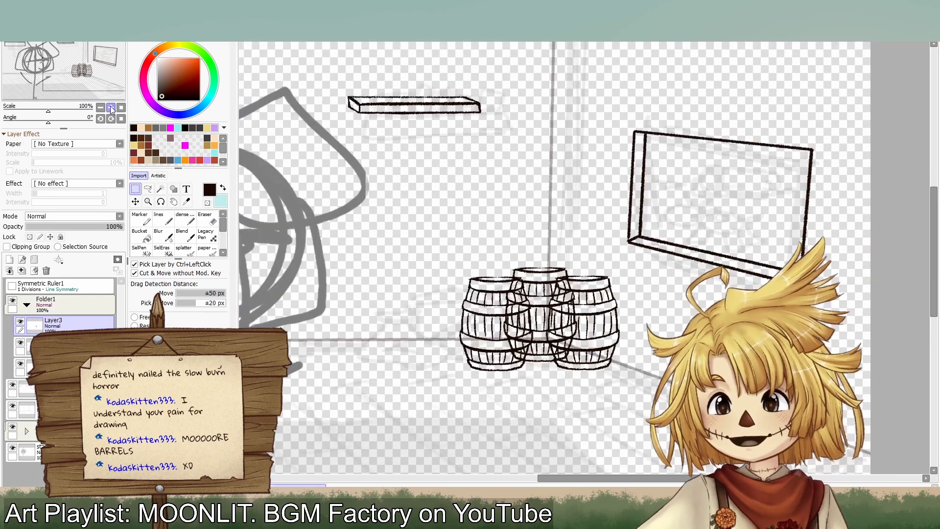
left_click(111, 107)
left_click(22, 345)
left_click(205, 218)
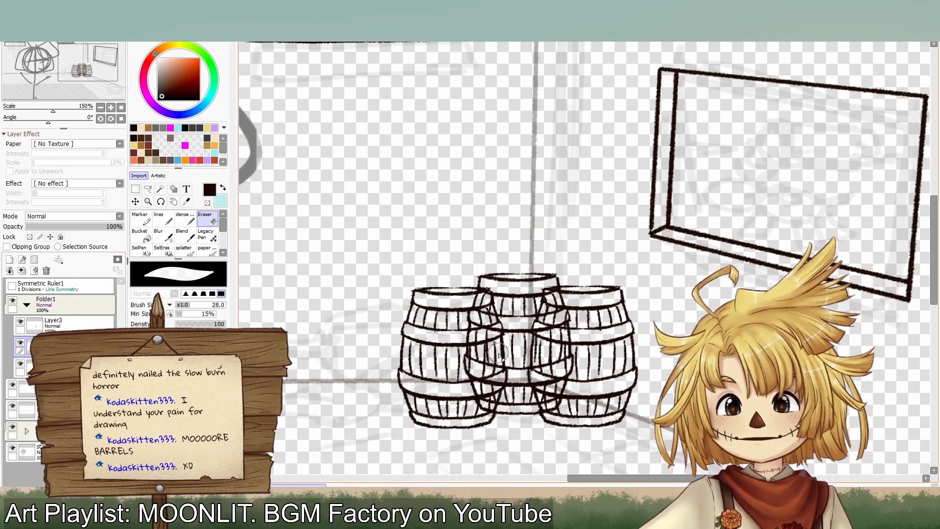
mouse_move(556, 338)
left_mouse_down()
mouse_move(563, 368)
mouse_move(554, 377)
mouse_move(549, 369)
mouse_move(551, 407)
mouse_move(544, 330)
mouse_move(541, 374)
mouse_move(559, 313)
mouse_move(551, 320)
mouse_move(582, 307)
left_mouse_up()
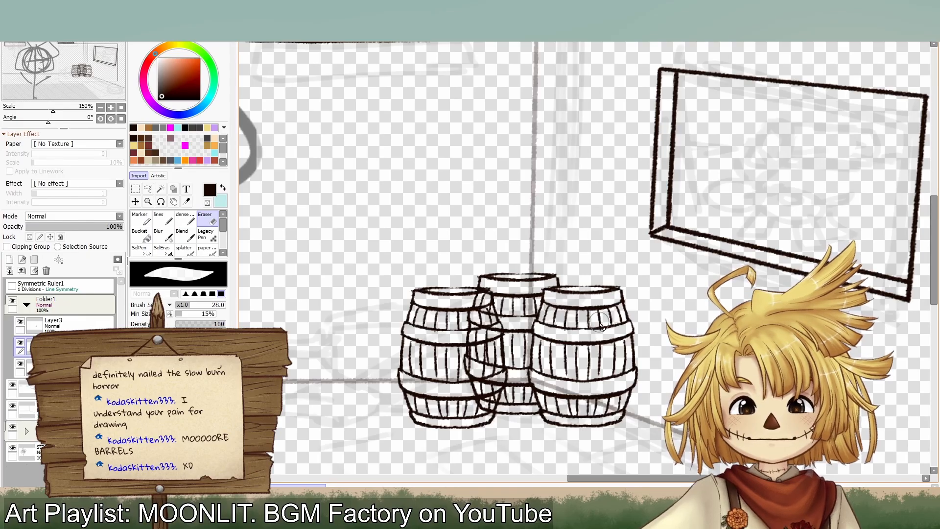
left_click(71, 328)
left_click(23, 319)
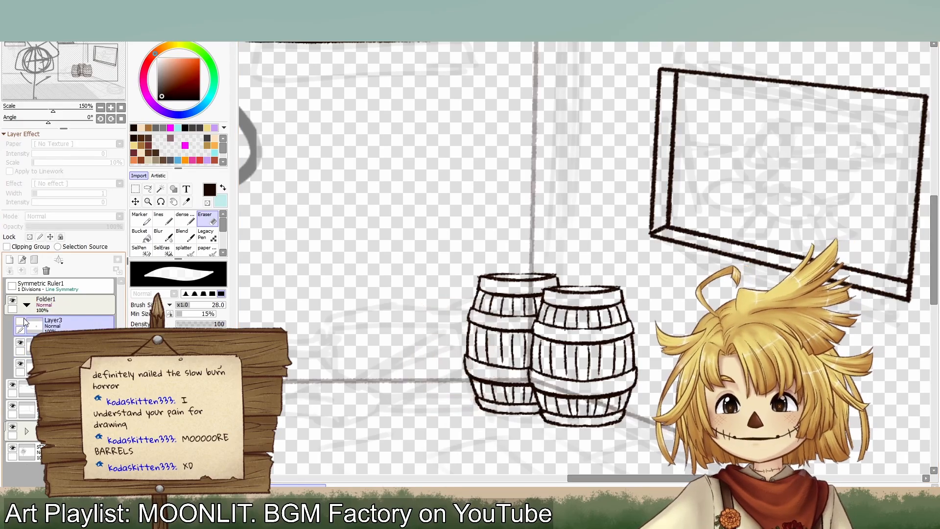
left_click(21, 318)
left_click_drag(436, 328, 467, 391)
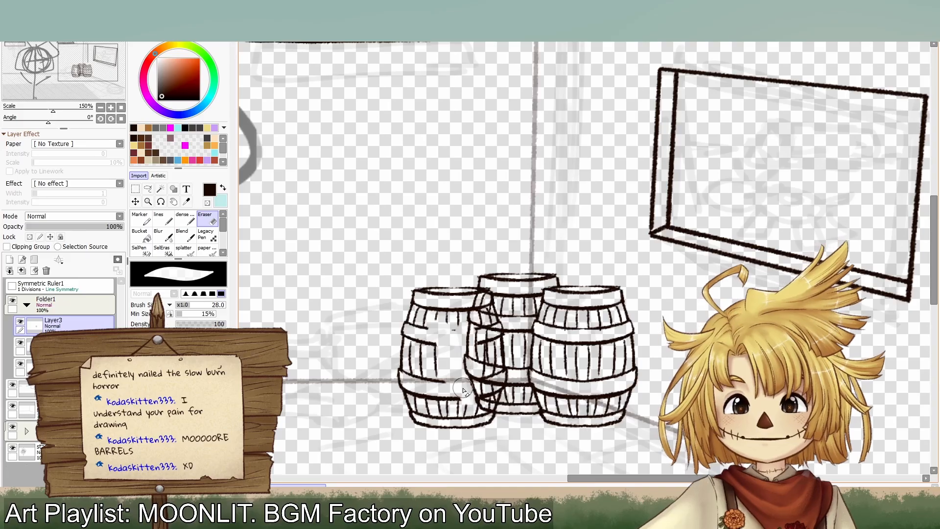
key("ctrl+z")
key("ctrl+z")
key("ctrl+z")
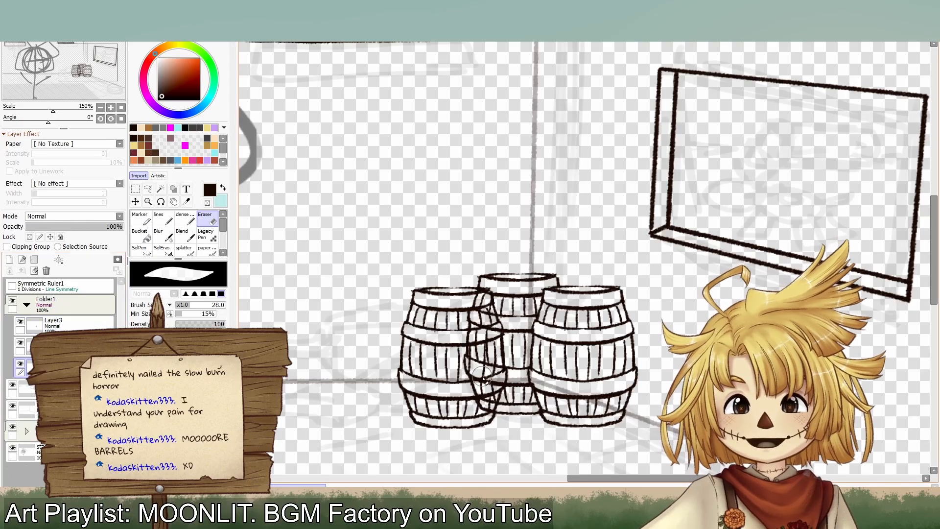
left_click(70, 324)
left_click_drag(463, 392, 474, 348)
key("ctrl+z")
key("ctrl+z")
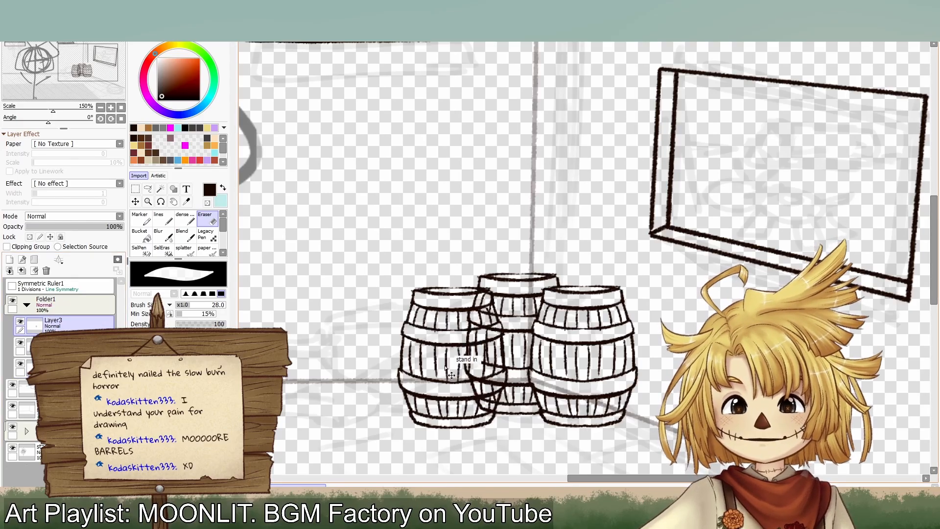
Step: Erase the rear barrel's lines inside the left barrel and clean up stray edges on the barrel layers with the transparent lines brush
mouse_move(474, 395)
left_mouse_down()
mouse_move(487, 371)
mouse_move(485, 400)
mouse_move(492, 372)
mouse_move(471, 318)
mouse_move(495, 282)
left_mouse_up()
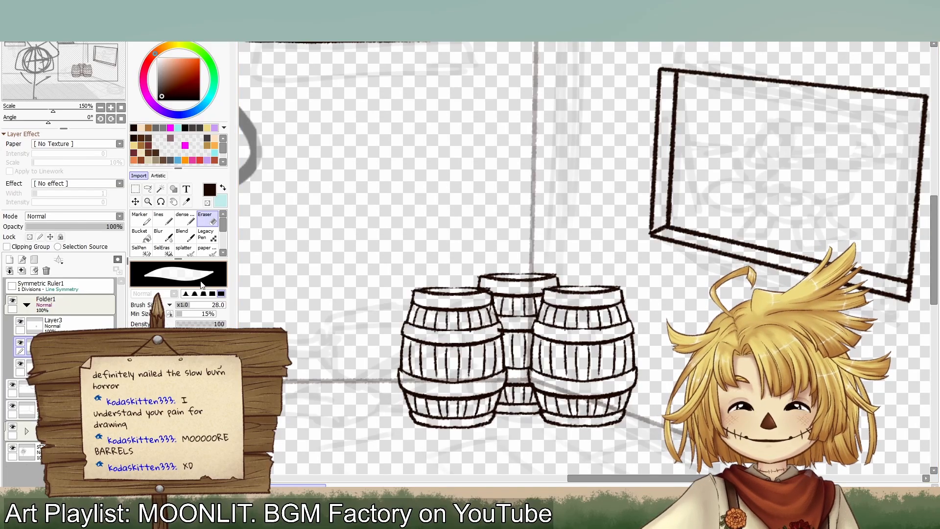
key("n")
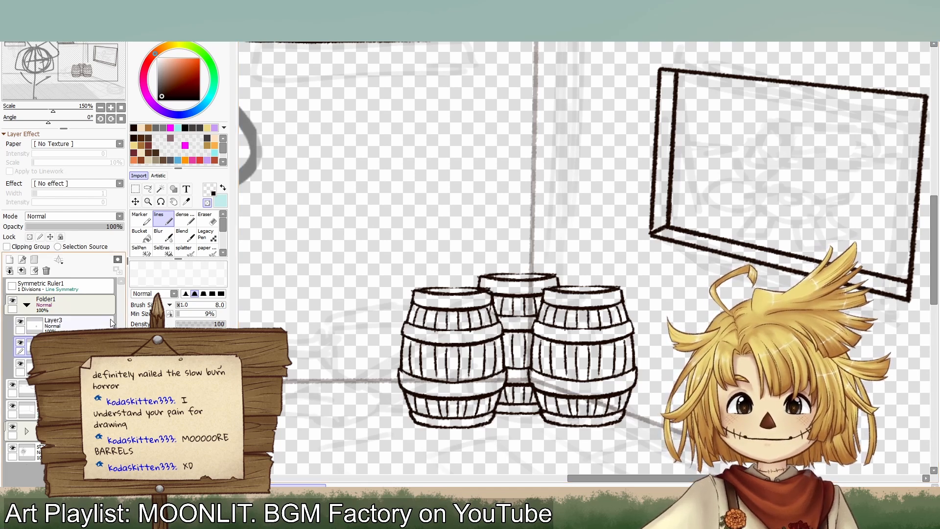
left_click(74, 325)
left_click(20, 321)
left_click(20, 321)
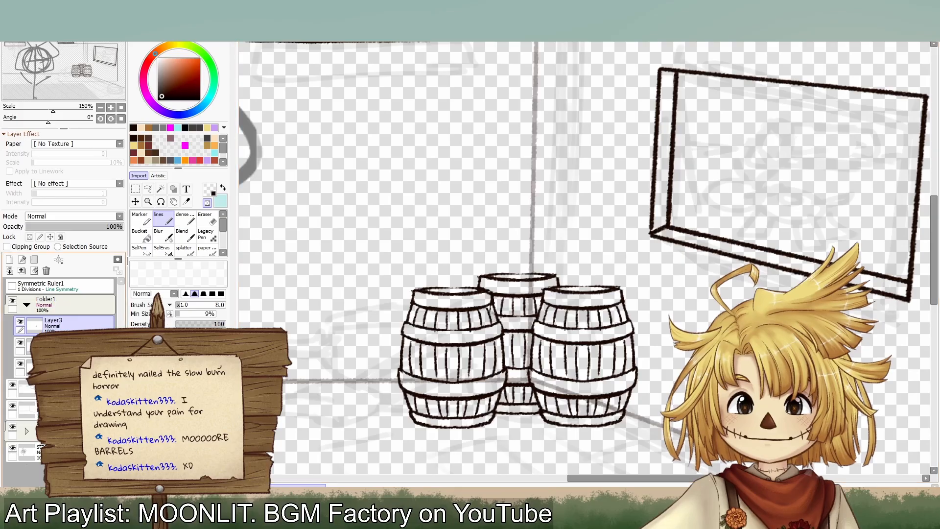
left_click(73, 368)
left_click(74, 346)
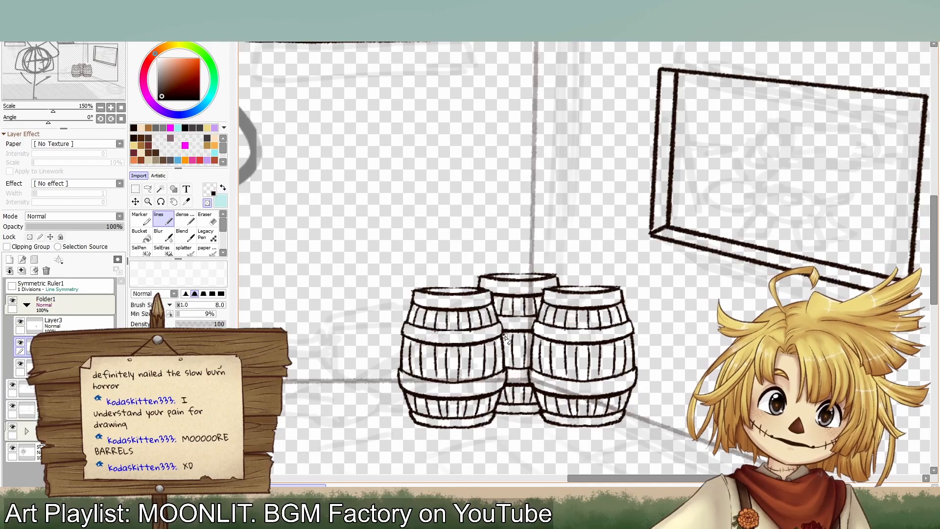
left_click(83, 325)
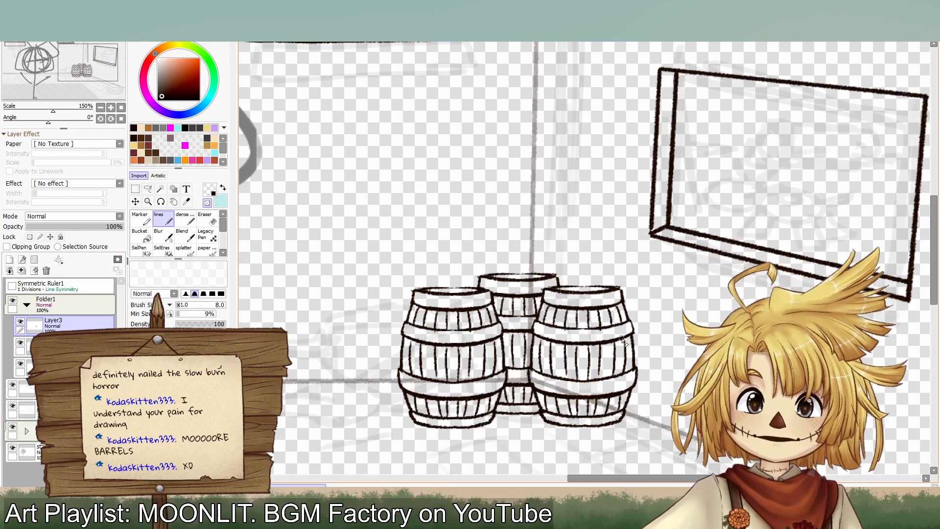
left_click(73, 367)
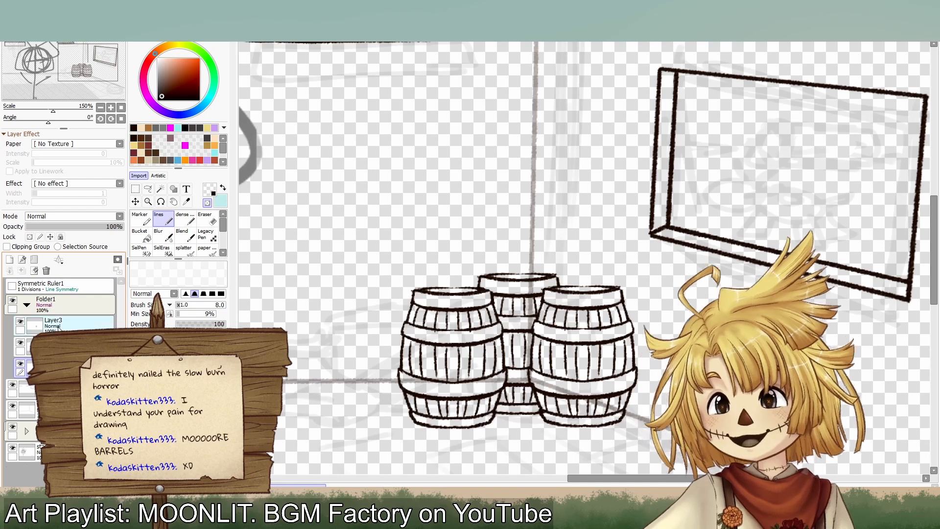
Step: Merge the folder of barrels into a single layer
left_click(49, 303)
left_click(22, 271)
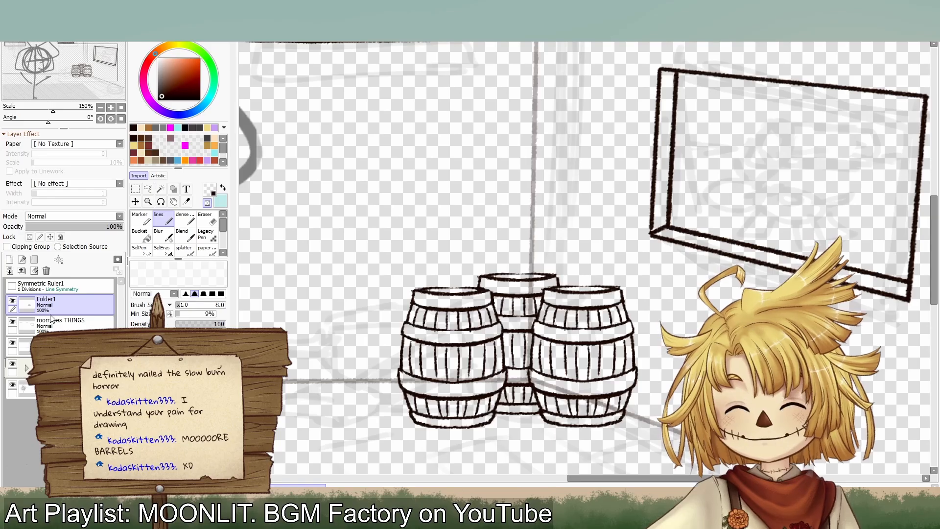
Step: Name the merged barrel layer "barrels" and add a new layer above it, with the lines brush set to black
left_click(100, 107)
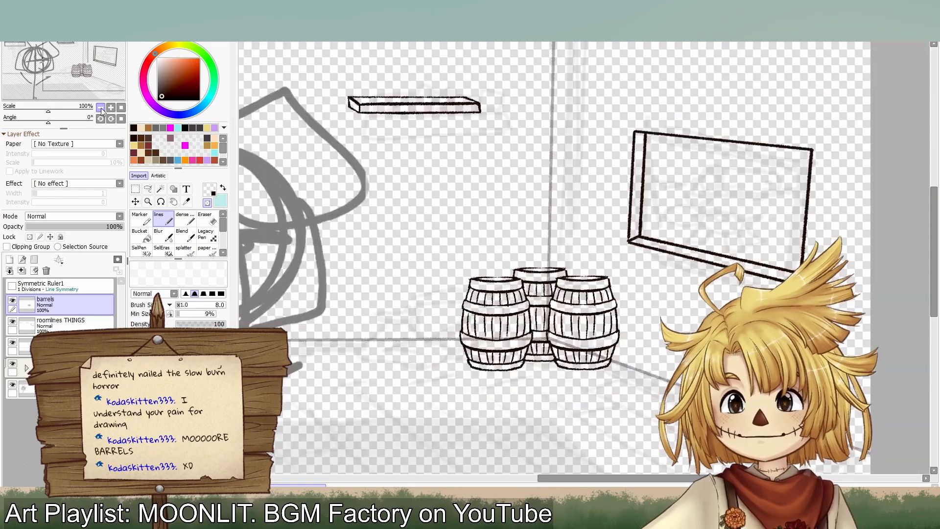
left_click_drag(106, 96, 94, 97)
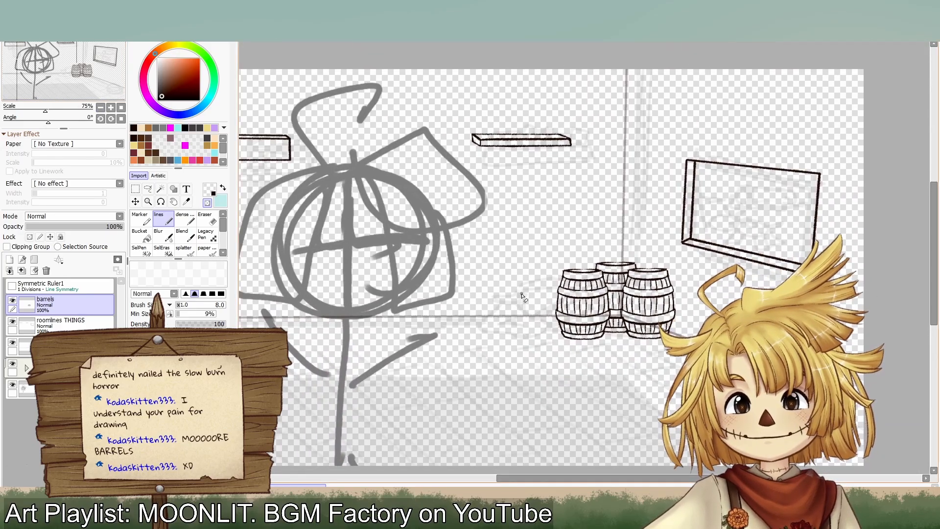
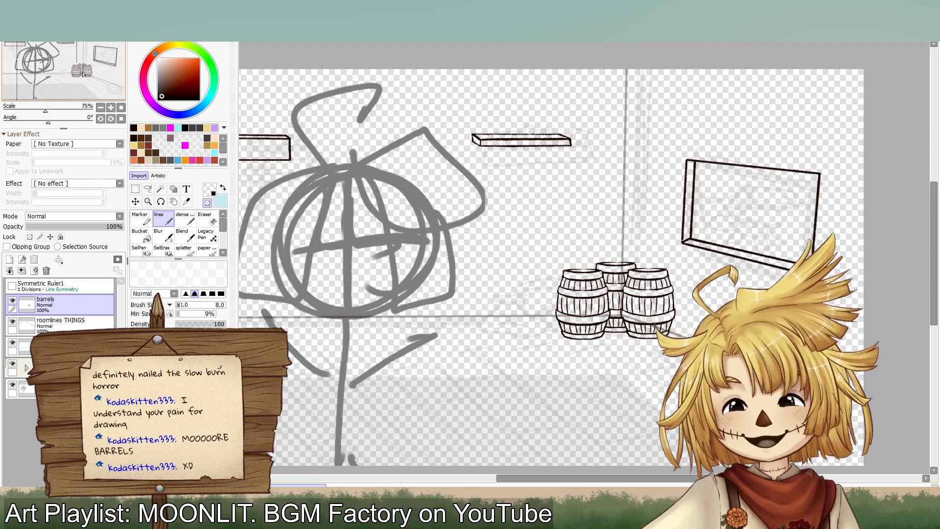
left_click(111, 108)
left_click_drag(76, 63, 39, 66)
left_click(157, 224)
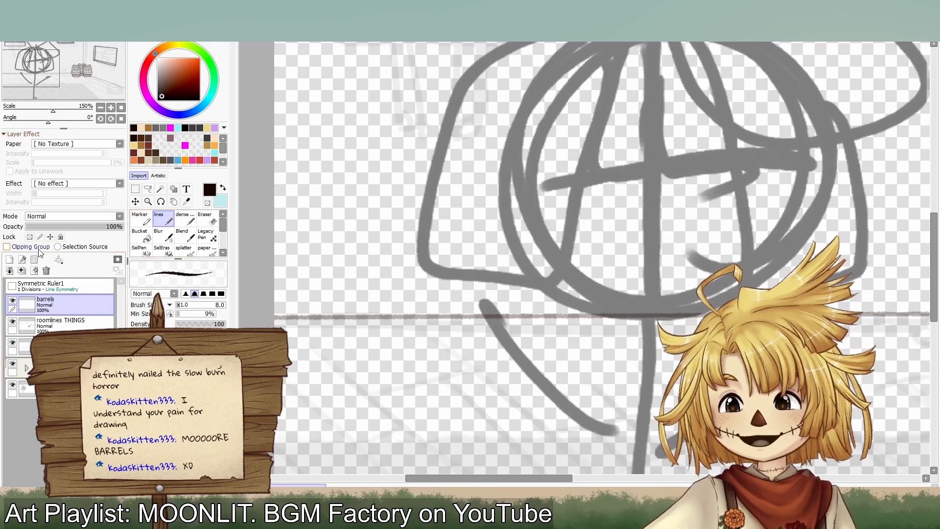
left_click(9, 258)
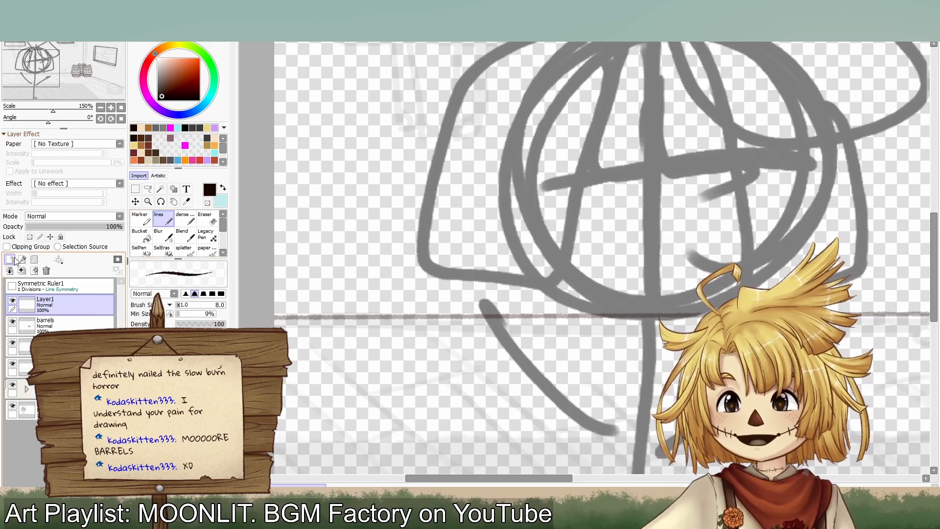
Step: Ink the outline of a low crate beside the large round sketch, with a long front face and a narrow angled side face
mouse_move(314, 273)
left_mouse_down()
mouse_move(318, 321)
mouse_move(327, 341)
mouse_move(350, 352)
mouse_move(364, 279)
left_mouse_up()
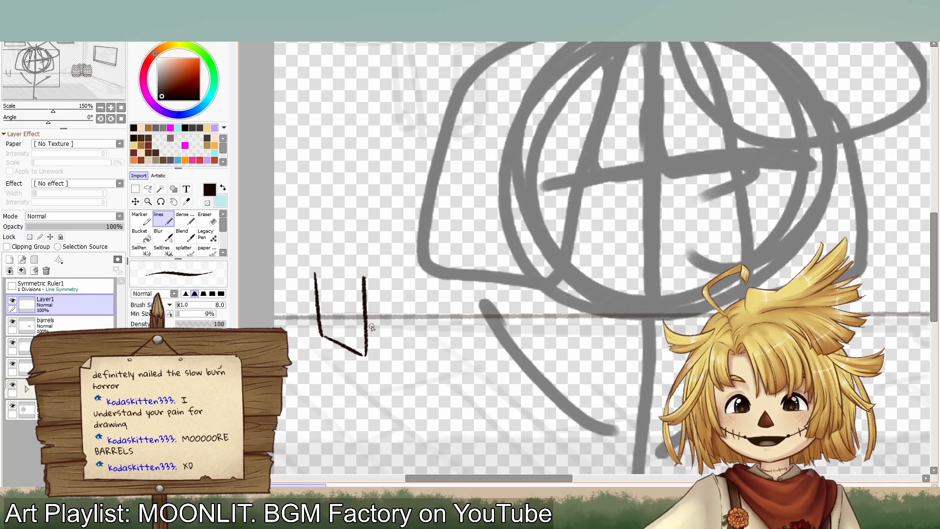
left_click_drag(365, 356, 514, 353)
left_click_drag(513, 292, 516, 352)
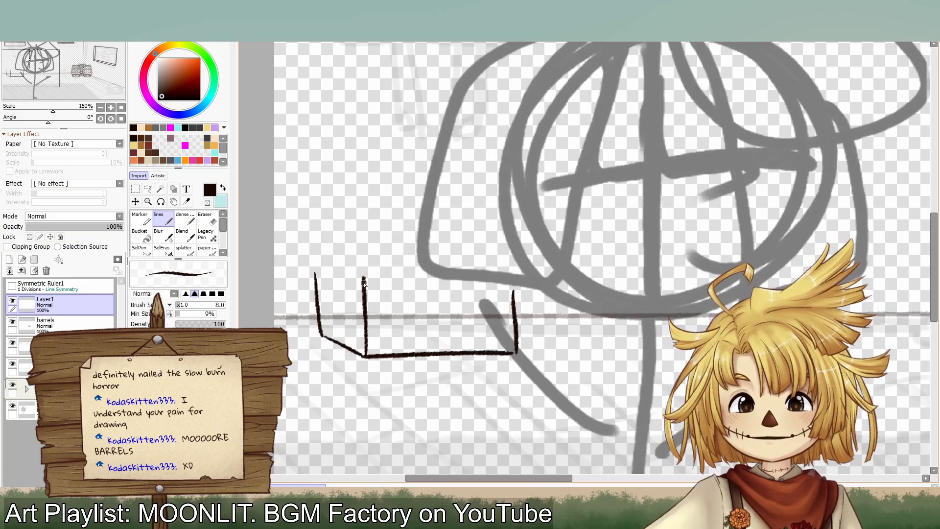
left_click_drag(364, 279, 522, 284)
mouse_move(314, 271)
left_mouse_down()
mouse_move(364, 280)
mouse_move(482, 266)
left_mouse_up()
key("ctrl+z")
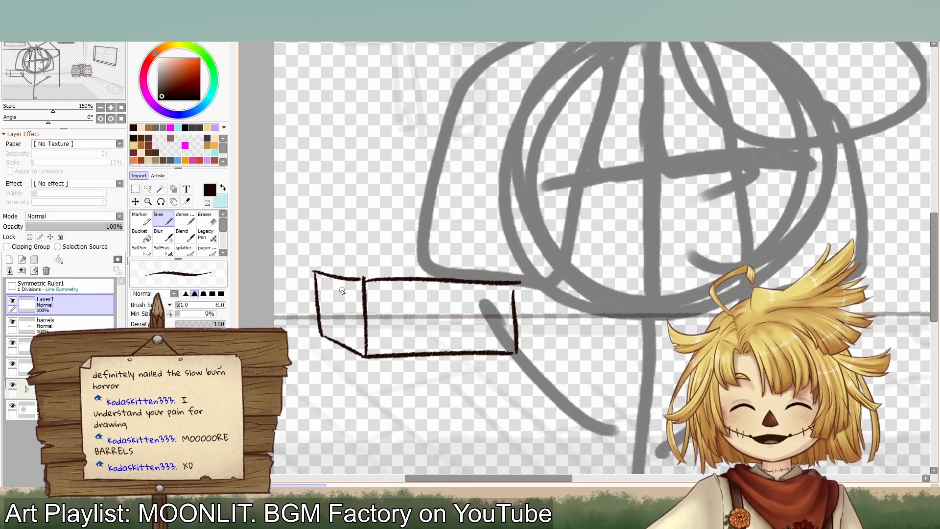
Step: Ink two horizontal plank lines across the low crate's front face and erase the plank lines on its side face
mouse_move(317, 293)
left_mouse_down()
mouse_move(364, 300)
mouse_move(365, 321)
mouse_move(541, 314)
left_mouse_up()
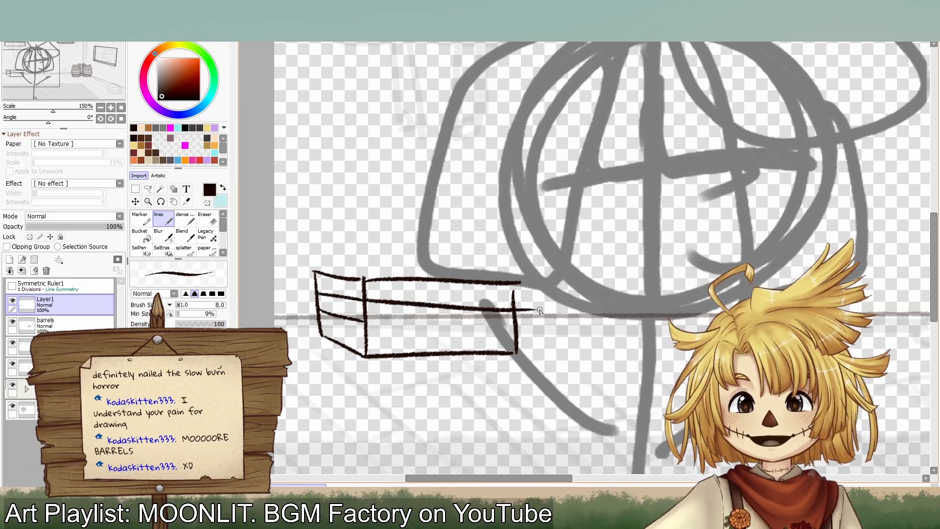
key("ctrl+z")
left_click_drag(366, 299, 524, 303)
left_click_drag(359, 325, 525, 323)
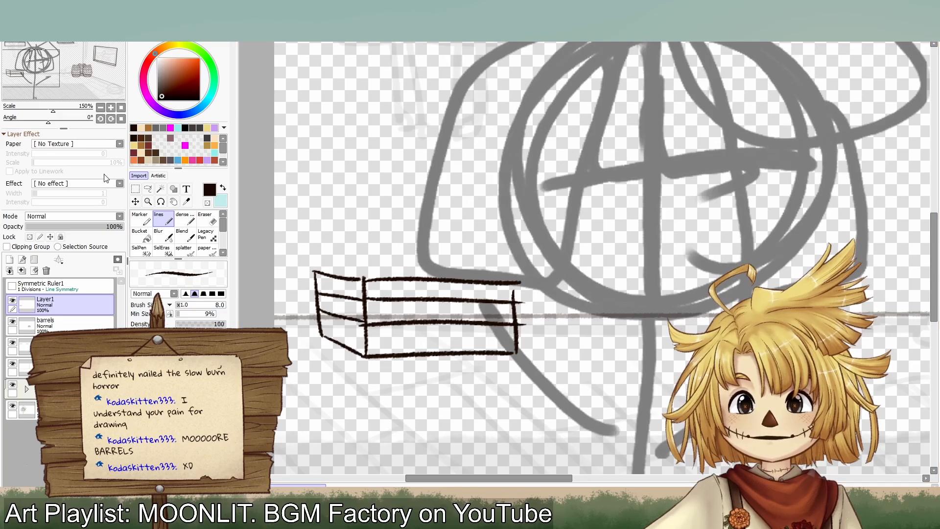
key("e")
mouse_move(343, 298)
left_mouse_down()
mouse_move(354, 327)
mouse_move(329, 293)
mouse_move(329, 304)
mouse_move(381, 319)
mouse_move(404, 308)
mouse_move(456, 318)
mouse_move(512, 314)
mouse_move(465, 318)
left_mouse_up()
Step: Fill the gap between the low crate's plank lines with a row of small overlapping rounded shapes
left_click(163, 220)
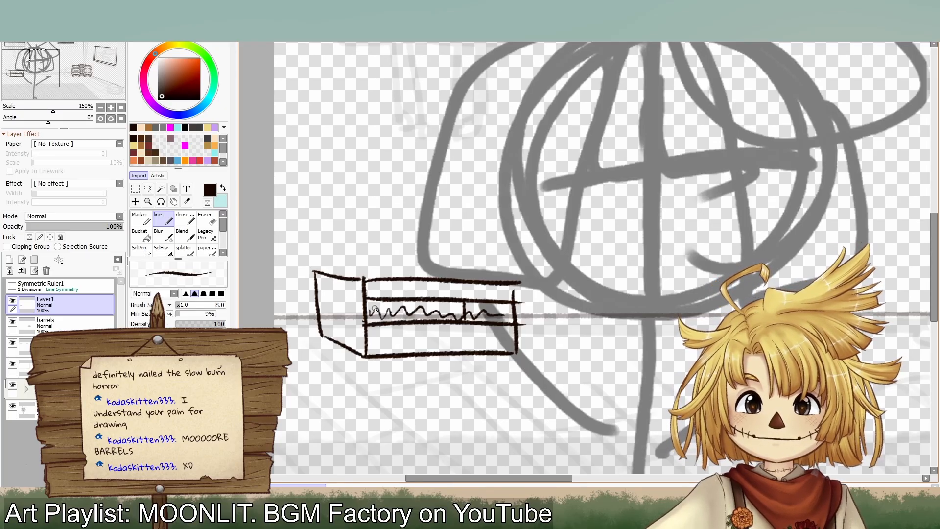
mouse_move(373, 306)
left_mouse_down()
mouse_move(467, 313)
mouse_move(405, 316)
mouse_move(418, 306)
mouse_move(465, 311)
left_mouse_up()
key("ctrl+z")
key("ctrl+z")
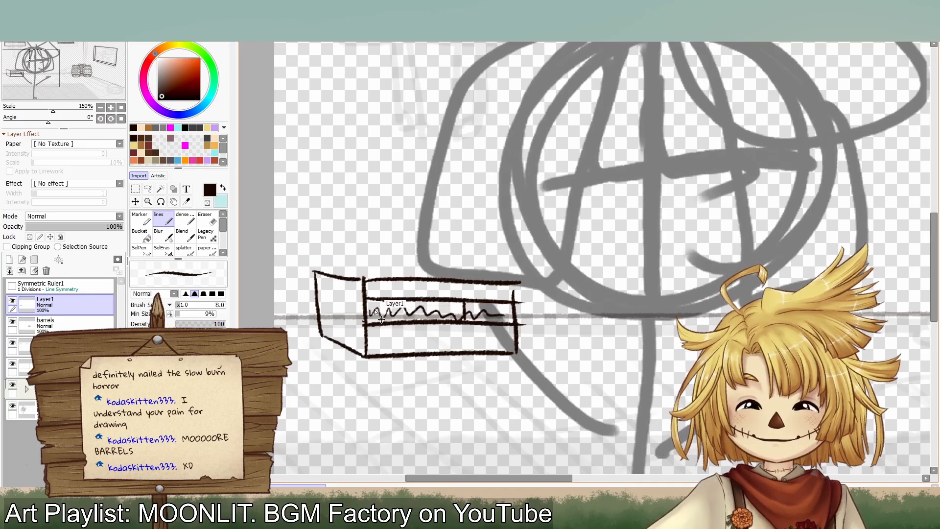
mouse_move(367, 306)
left_mouse_down()
mouse_move(401, 323)
mouse_move(397, 315)
mouse_move(418, 321)
mouse_move(391, 312)
mouse_move(404, 302)
mouse_move(433, 310)
mouse_move(420, 324)
mouse_move(450, 322)
mouse_move(411, 310)
mouse_move(464, 325)
mouse_move(475, 316)
mouse_move(459, 306)
mouse_move(489, 323)
mouse_move(502, 314)
mouse_move(480, 307)
left_mouse_up()
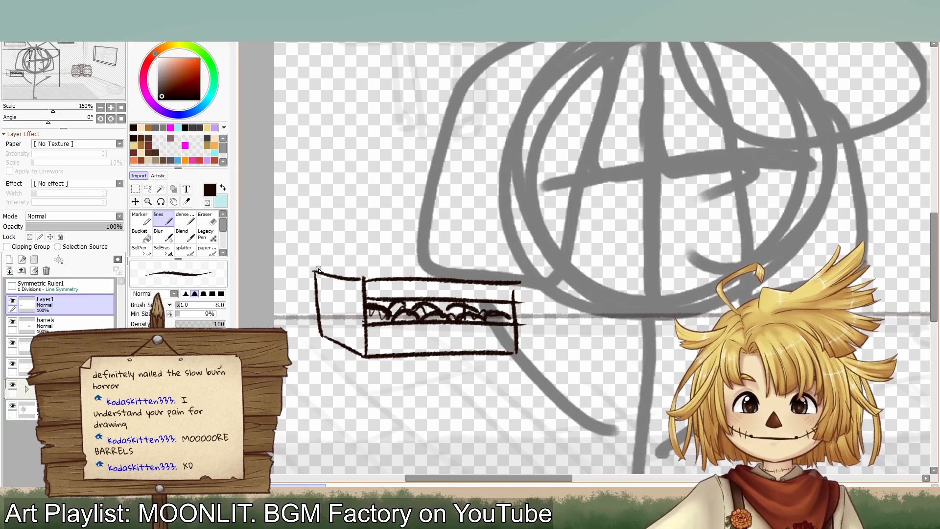
mouse_move(319, 270)
left_mouse_down()
mouse_move(324, 249)
mouse_move(488, 247)
mouse_move(504, 250)
mouse_move(515, 297)
left_mouse_up()
key("ctrl+z")
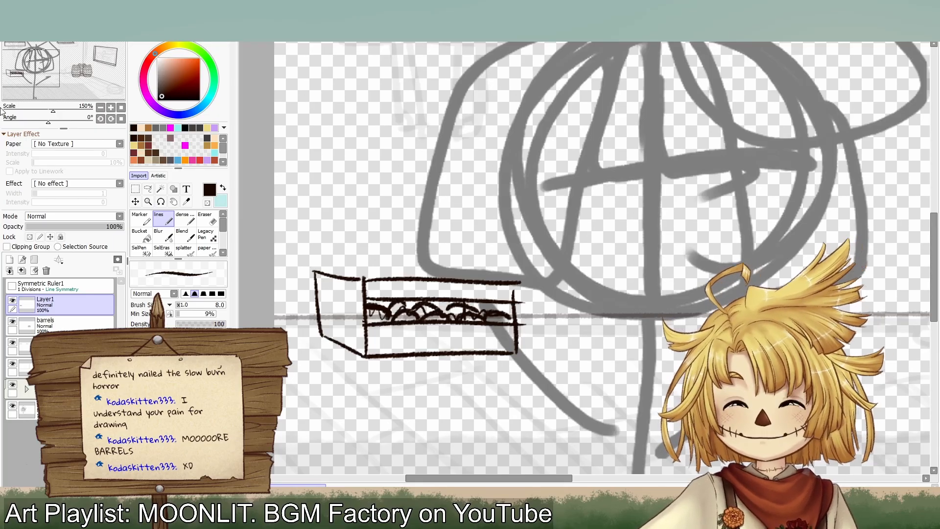
Step: Ink a second box beside the barrels with straight line segments, forming its front face and the outer edges of its side face
left_click_drag(846, 249, 417, 210)
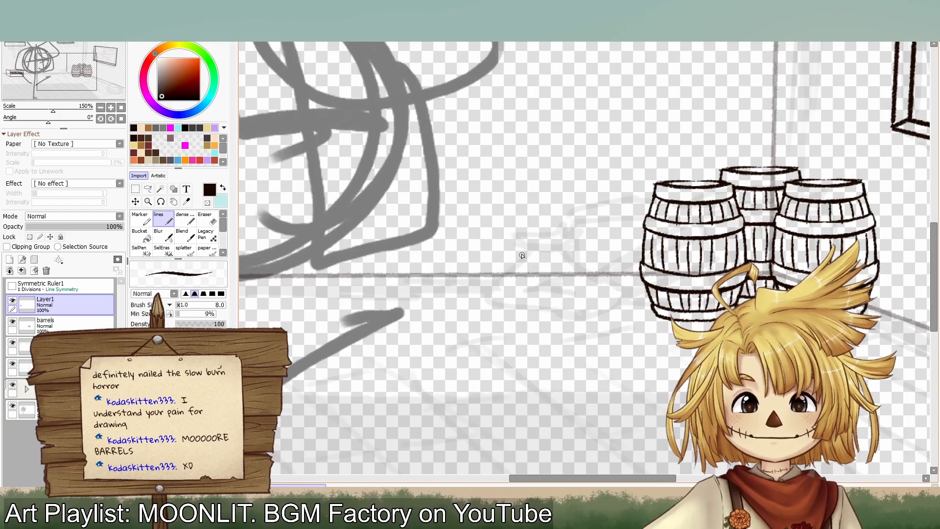
left_click(497, 300, "shift")
left_click(553, 342, "shift")
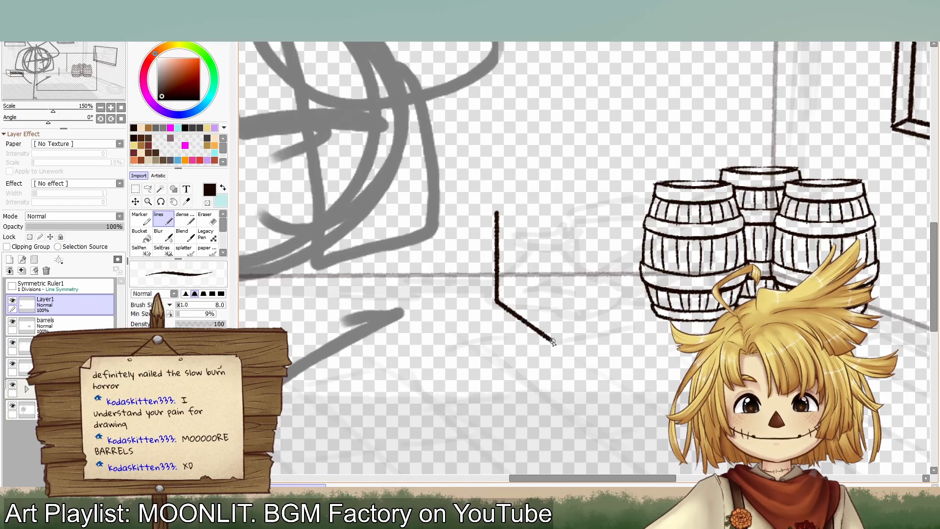
left_click(552, 226, "shift")
left_click(644, 222, "shift")
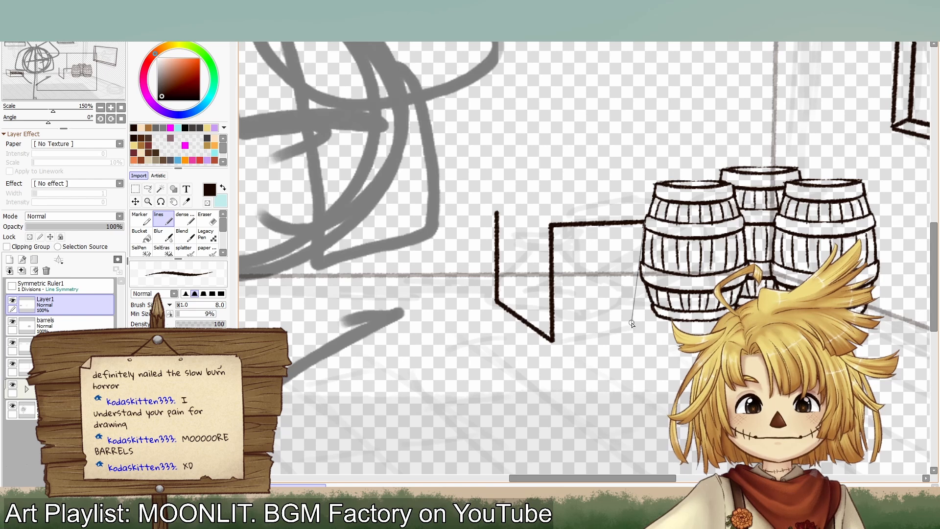
left_click(645, 333, "shift")
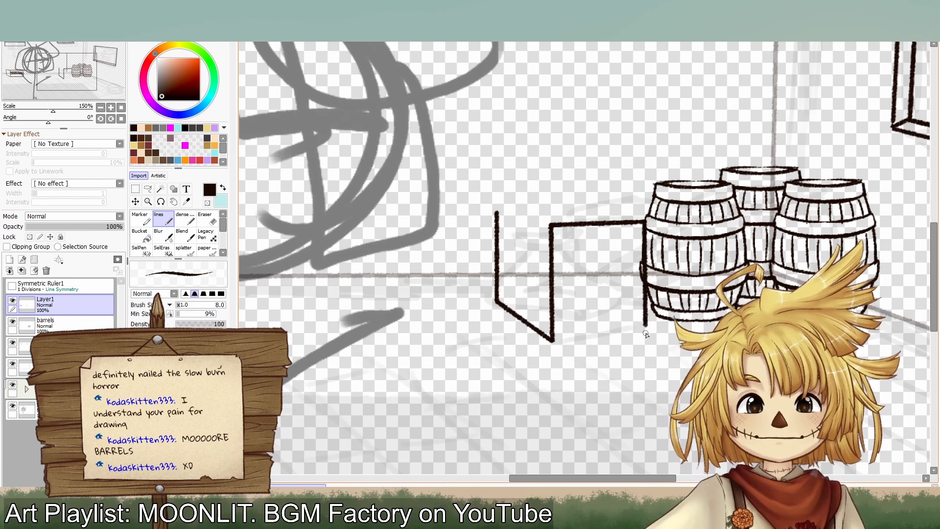
left_click(554, 340, "shift")
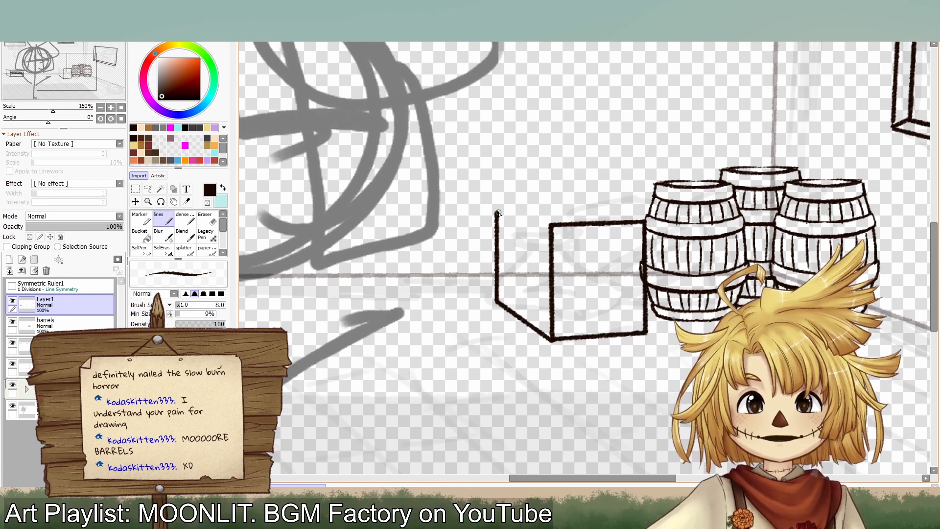
Step: Close the upper edge of the second box's side face and ink its top face with straight segments
left_click(552, 225, "shift")
left_click(499, 212)
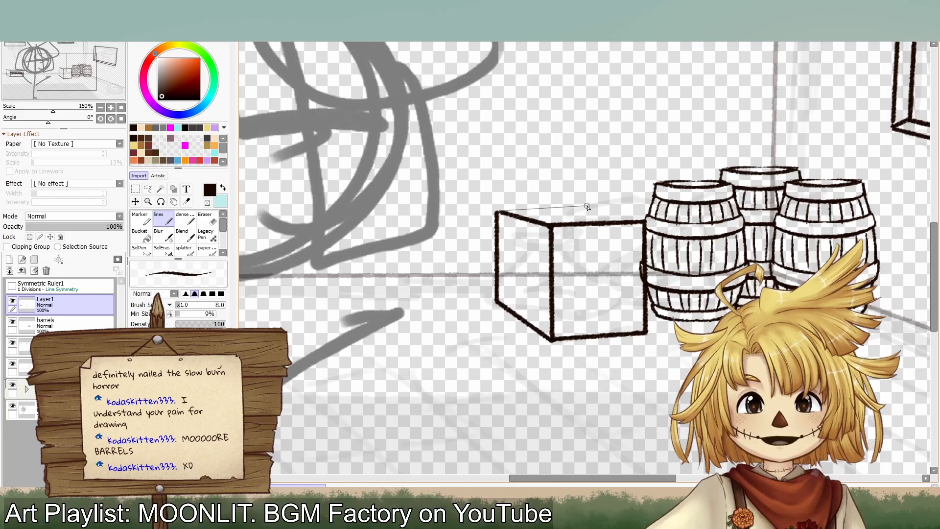
left_click(599, 205, "shift")
left_click(646, 222, "shift")
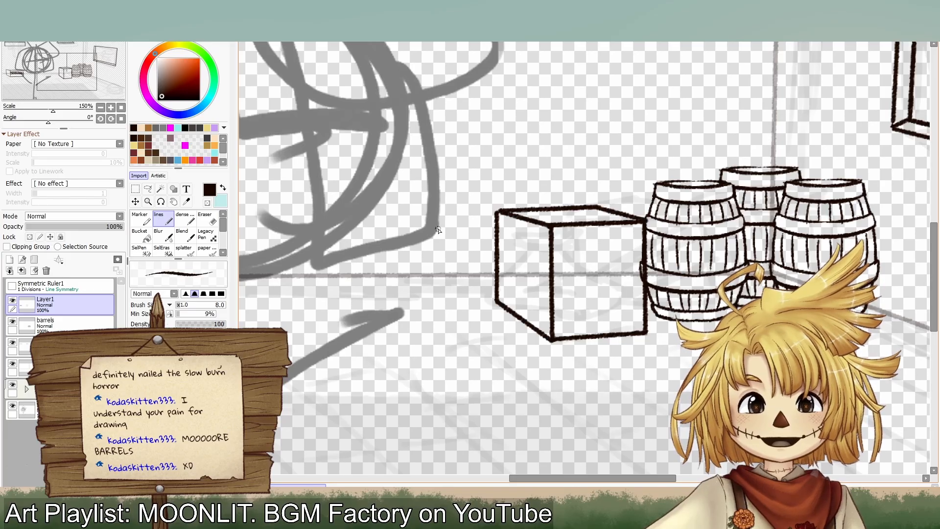
Step: Lasso the second box and transform it, adjusting its corners and shifting it slightly away from the barrels, and deselect it
key("l")
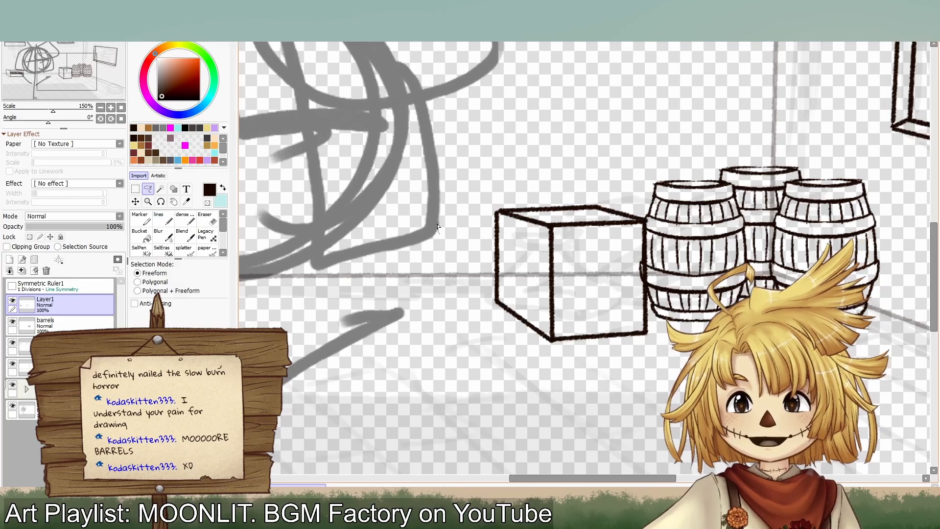
left_click_drag(438, 226, 417, 310)
key("m")
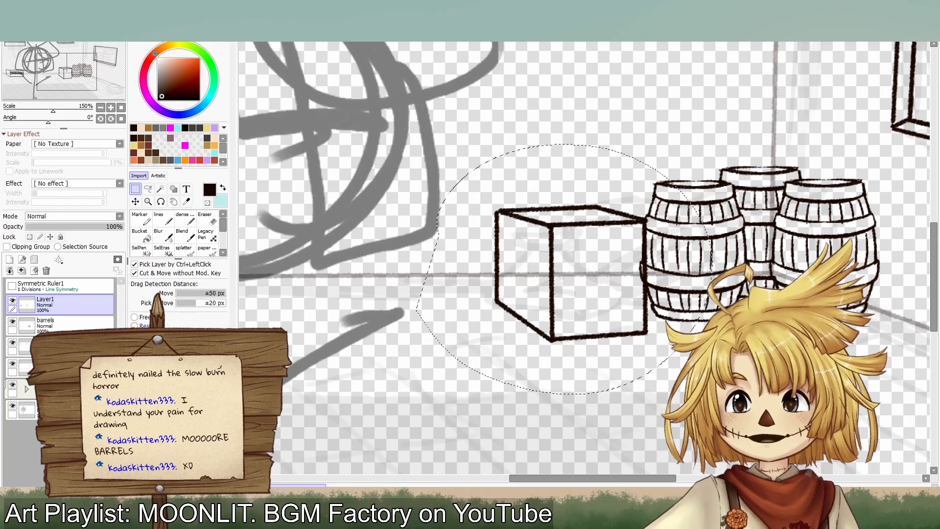
key("ctrl+t")
left_click_drag(500, 212, 504, 205)
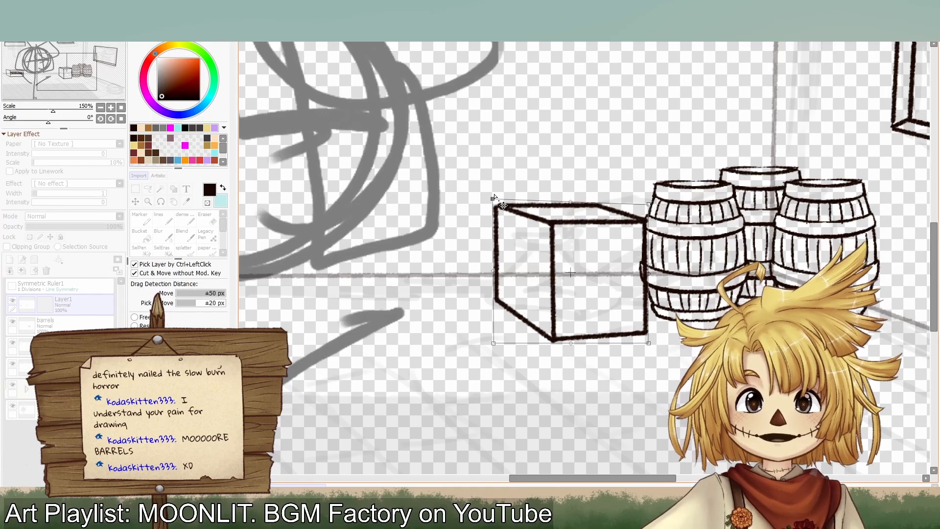
left_click_drag(643, 350, 639, 338)
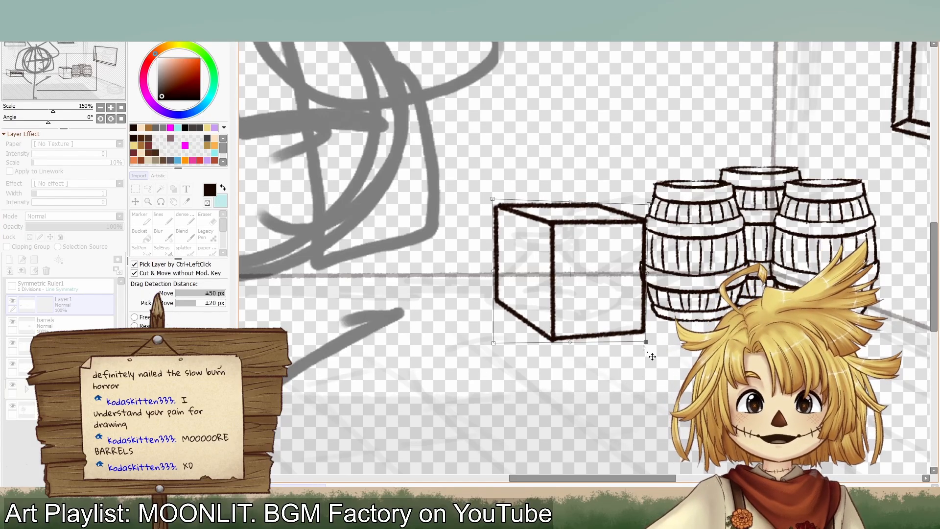
mouse_move(569, 337)
left_mouse_down()
mouse_move(580, 329)
mouse_move(553, 329)
left_mouse_up()
mouse_move(476, 329)
left_mouse_down()
mouse_move(474, 342)
mouse_move(477, 334)
left_mouse_up()
left_click_drag(639, 223, 638, 218)
left_click_drag(633, 340, 628, 341)
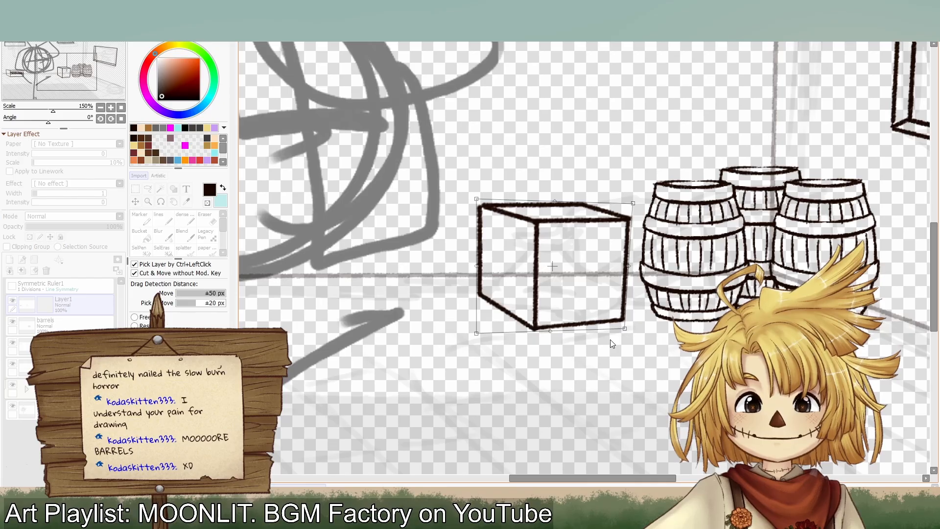
key("Return")
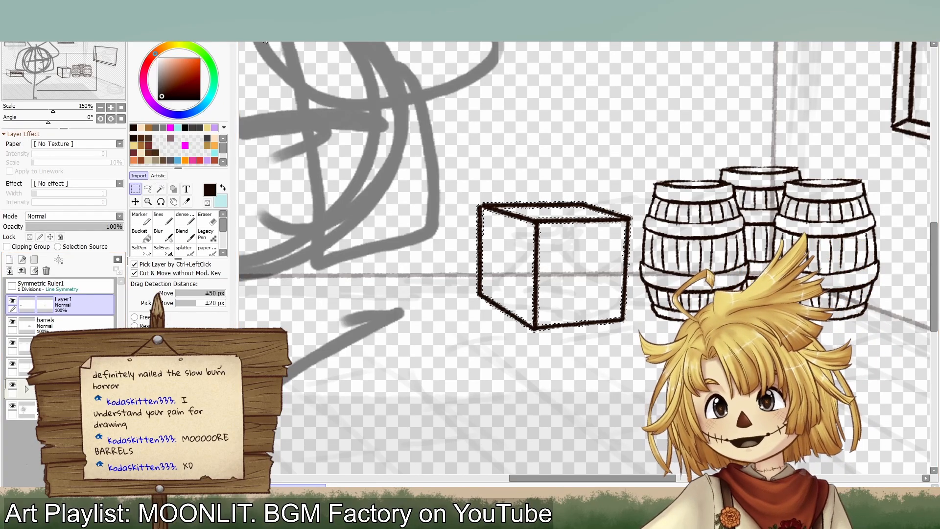
key("ctrl+d")
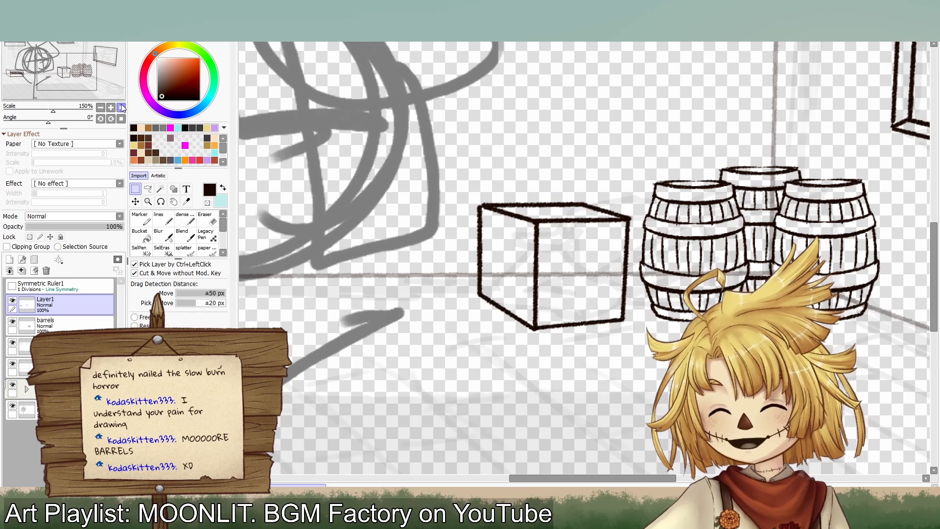
Step: Add a new layer above the layer holding the two boxes
left_click(100, 107)
left_click(100, 107)
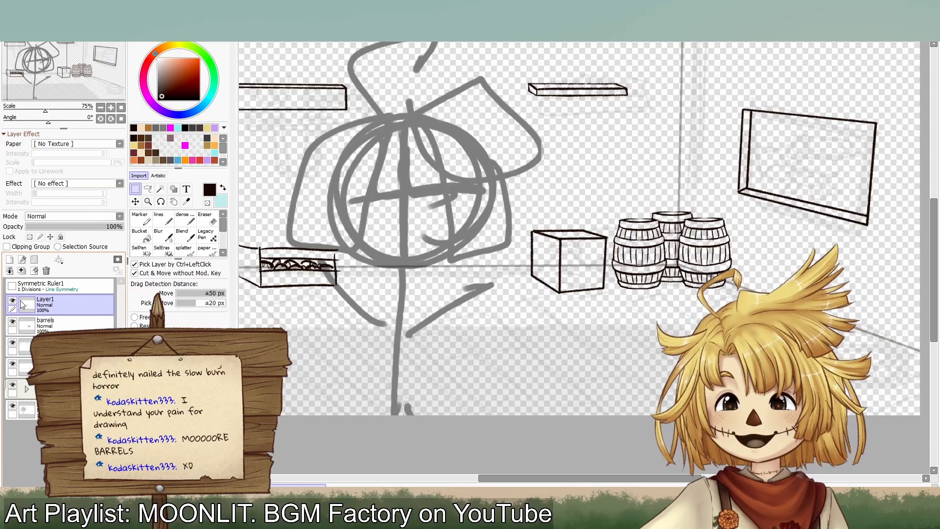
left_click(10, 260)
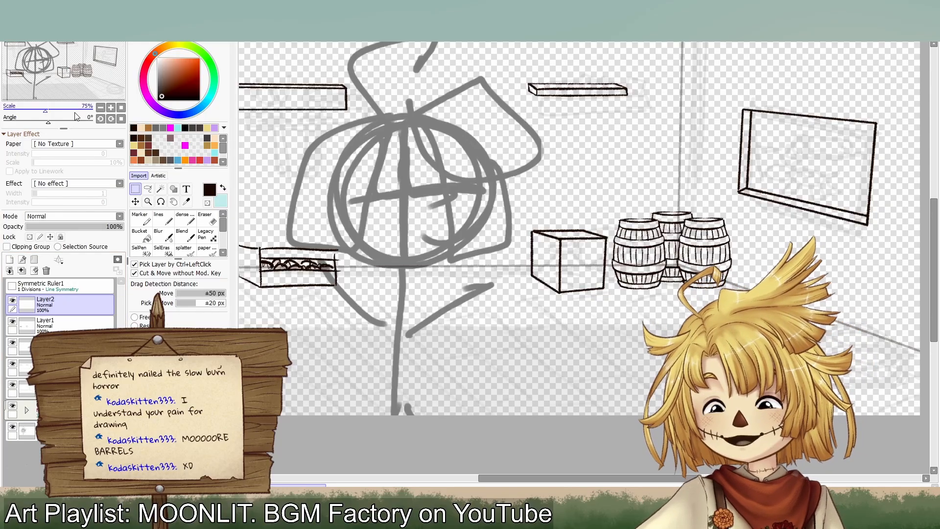
left_click_drag(106, 89, 109, 91)
left_click(111, 107)
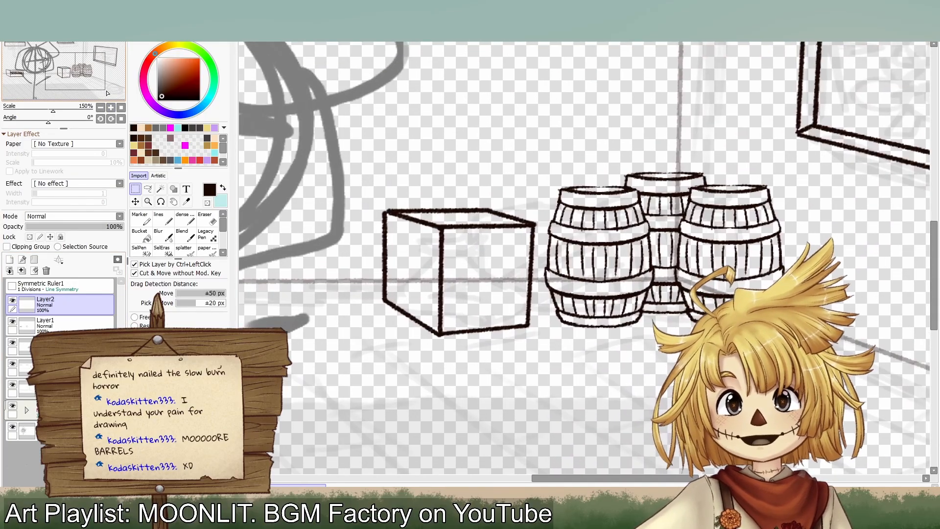
Step: Trim the vertical edge of the second box nearest the barrels on Layer1 using the lines brush with transparent colour
left_click(160, 218)
left_click(61, 324)
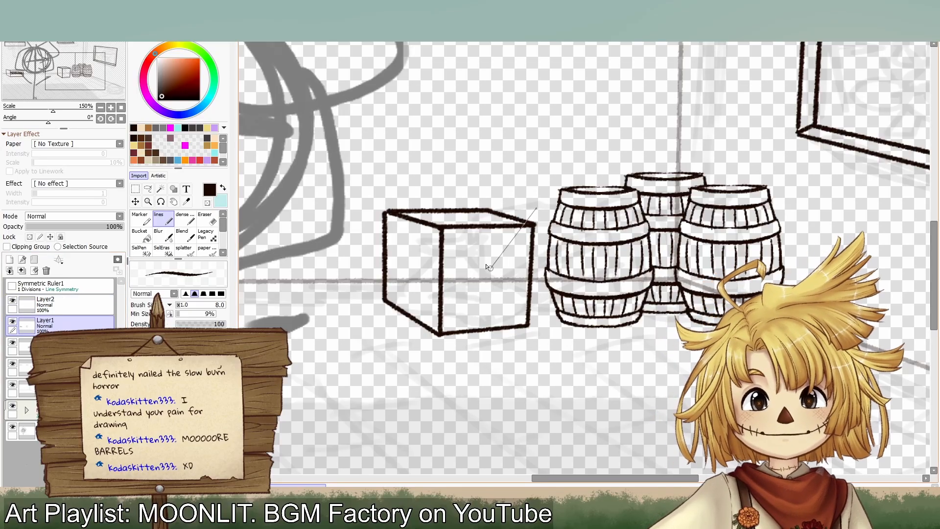
left_click(207, 202)
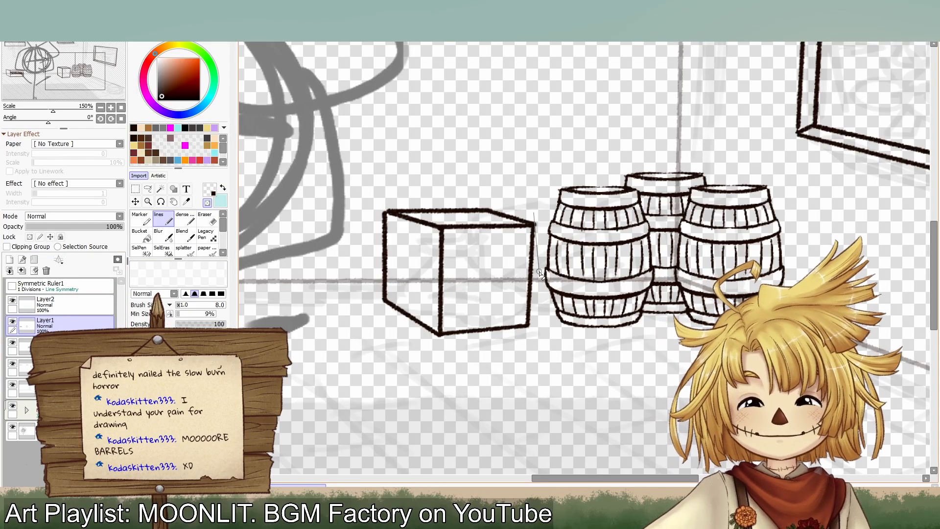
left_click_drag(535, 223, 532, 338)
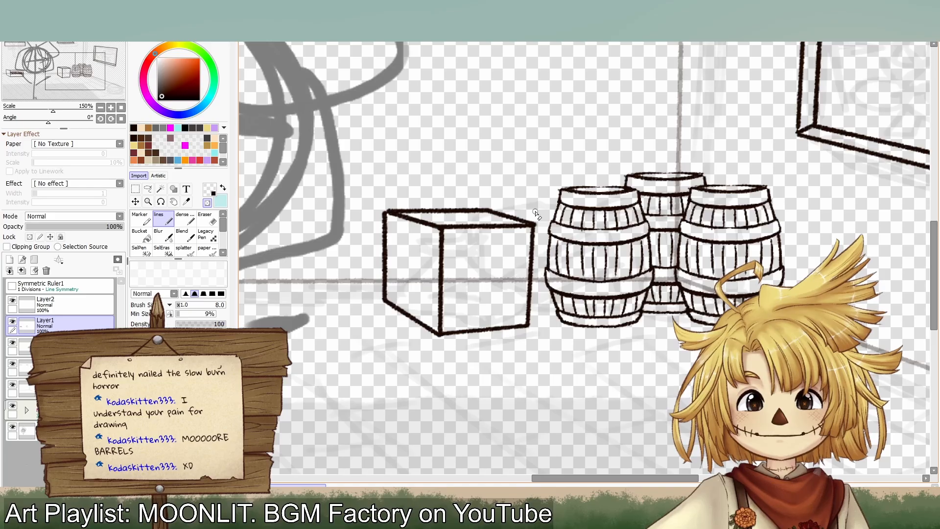
left_click_drag(536, 222, 533, 334)
key("ctrl+z")
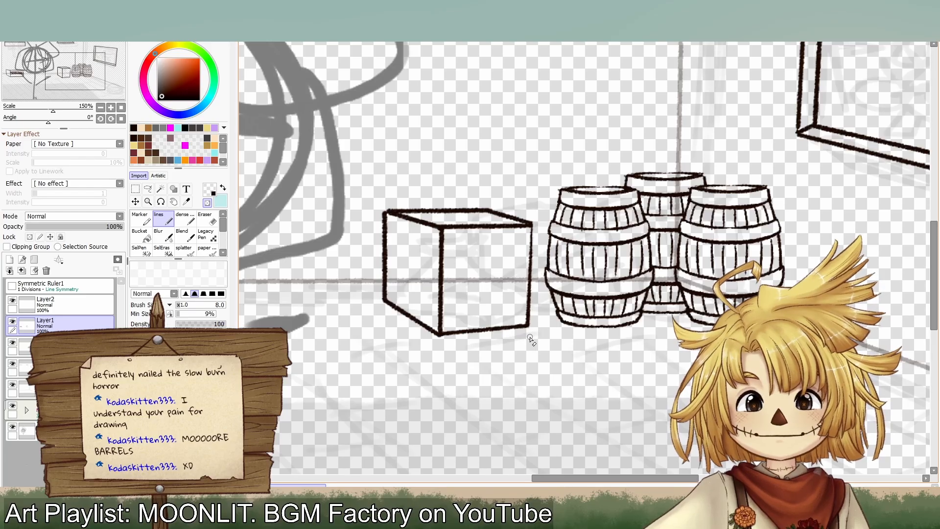
Step: Thin the box's vertical edge farthest from the barrels on Layer1, using the lines brush with transparent colour
key("x")
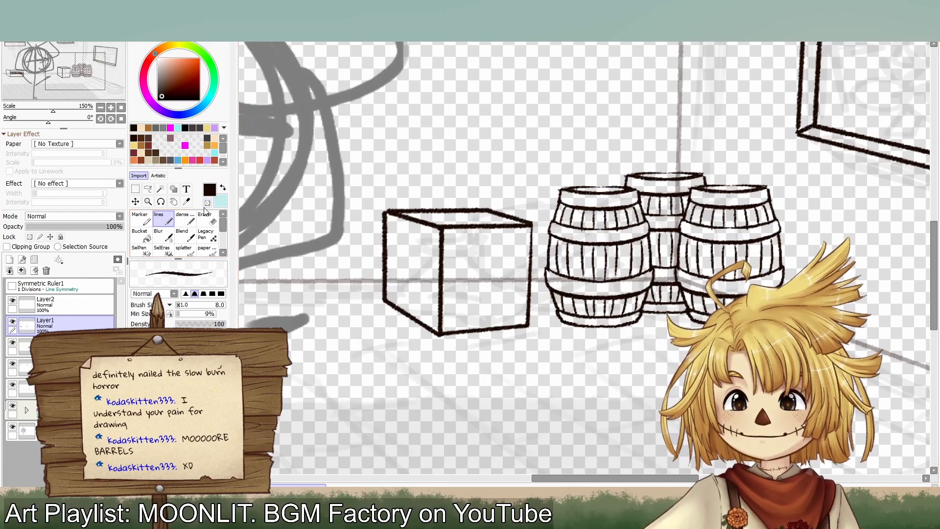
key("x")
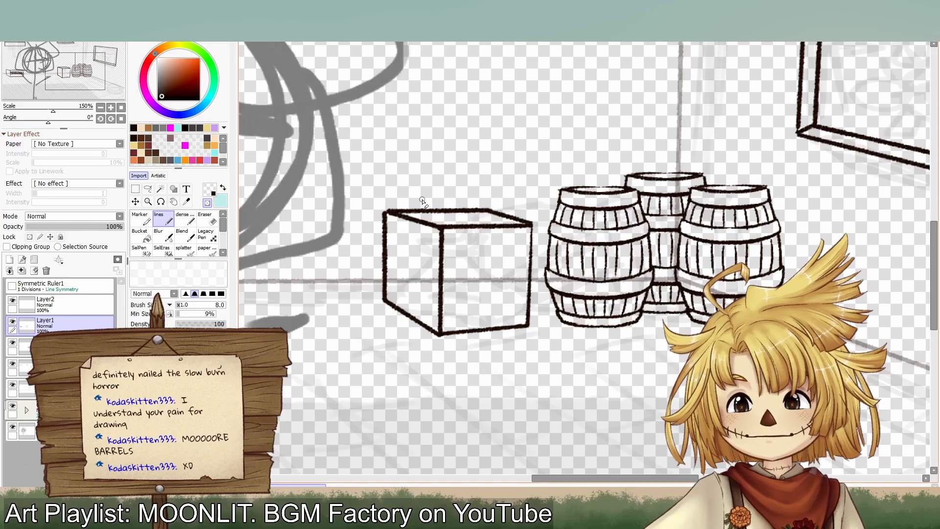
left_click_drag(382, 197, 382, 286)
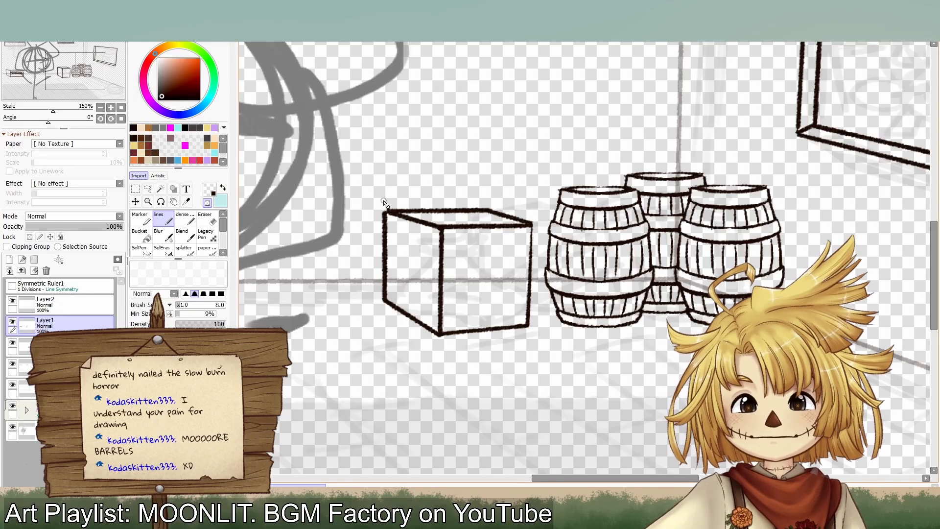
left_click_drag(383, 196, 385, 310)
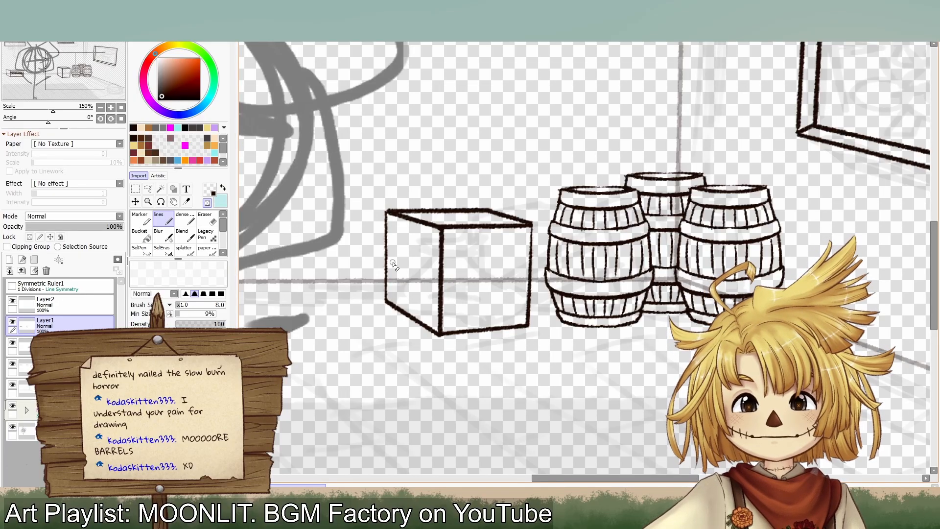
Step: Thin the edges of the box's top face with straight strokes of transparent colour
left_click_drag(385, 213, 514, 210)
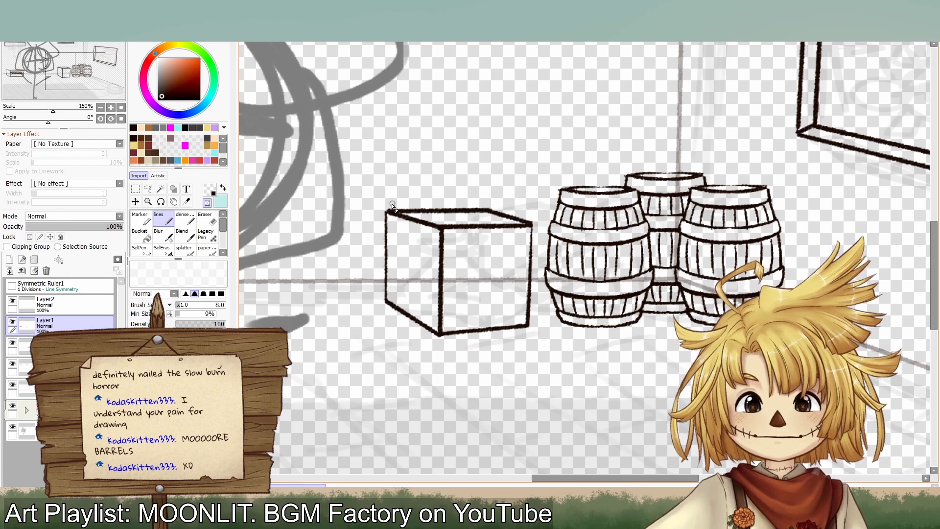
left_click_drag(389, 208, 515, 211)
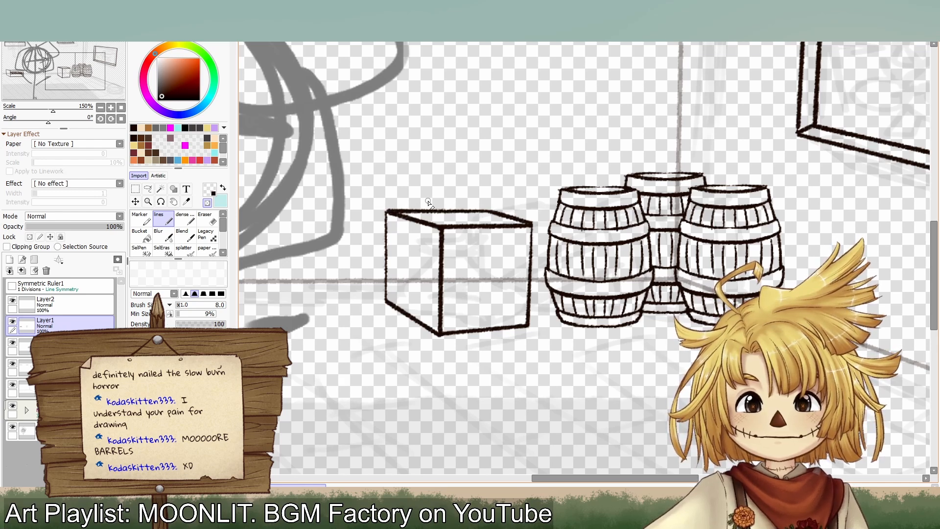
left_click_drag(373, 214, 526, 214)
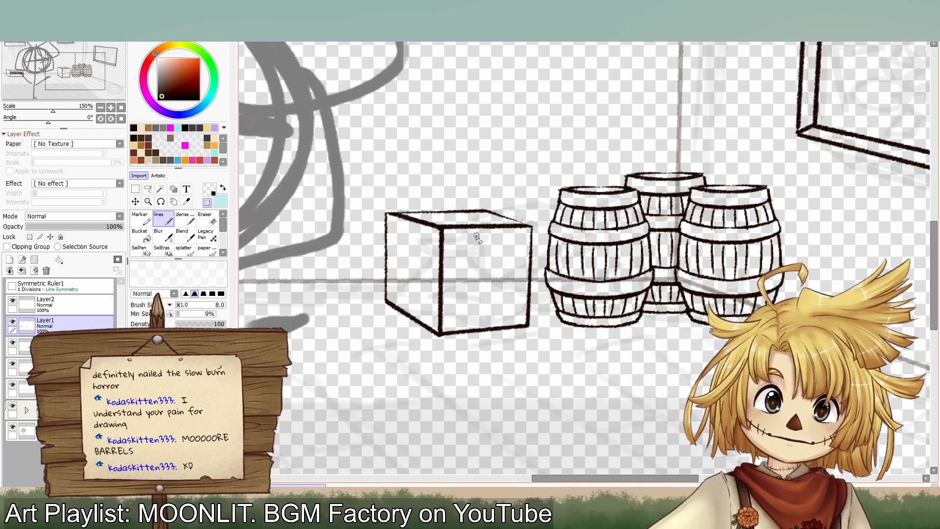
left_click_drag(444, 230, 506, 232)
key("ctrl+z")
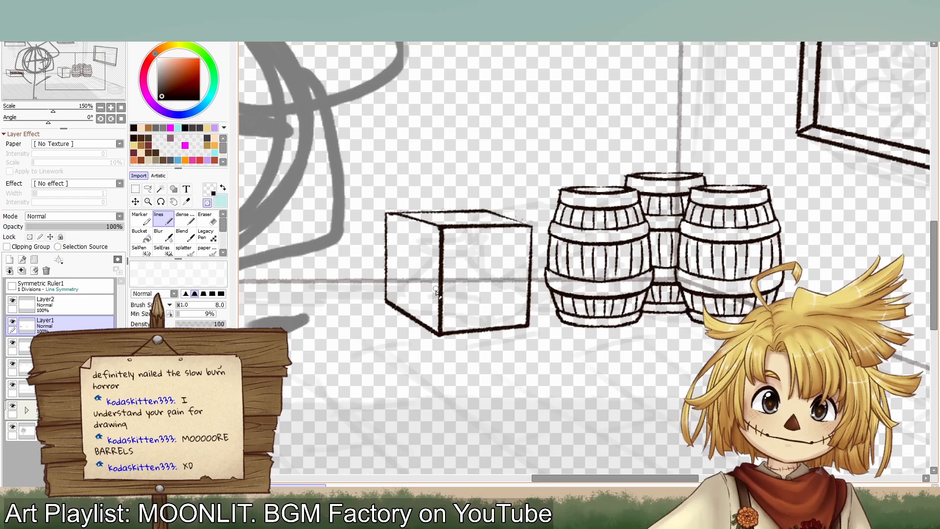
Step: Thin the box's front corner edge and both of its bottom edges with transparent strokes
left_click_drag(435, 234, 439, 335)
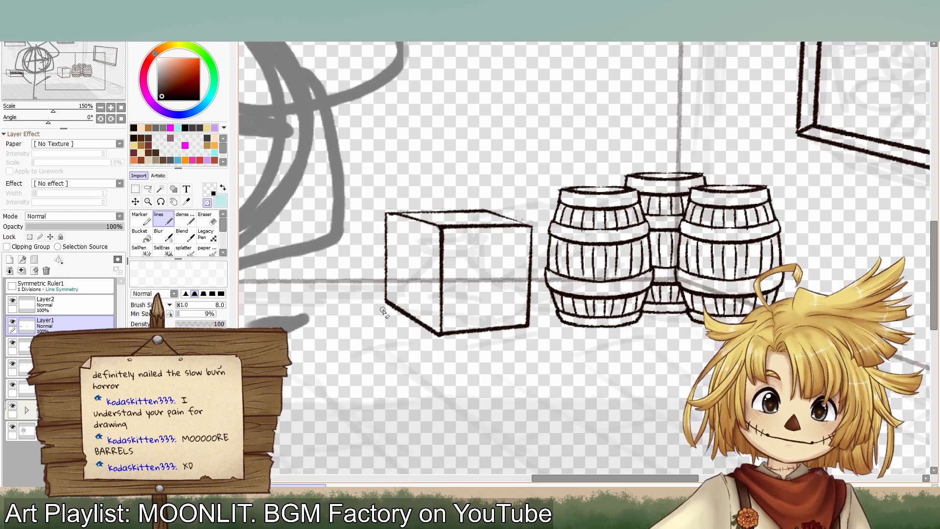
left_click_drag(386, 302, 447, 343)
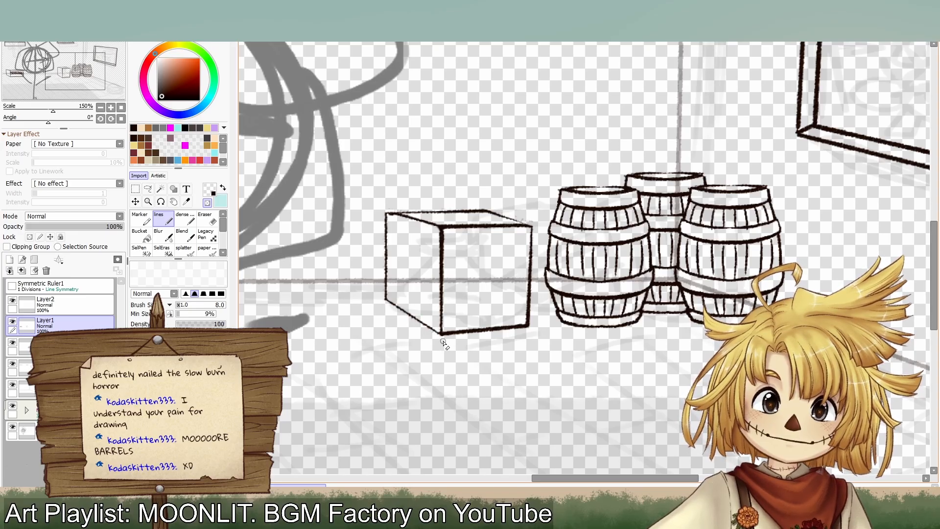
left_click(539, 336, "shift")
key("ctrl+z")
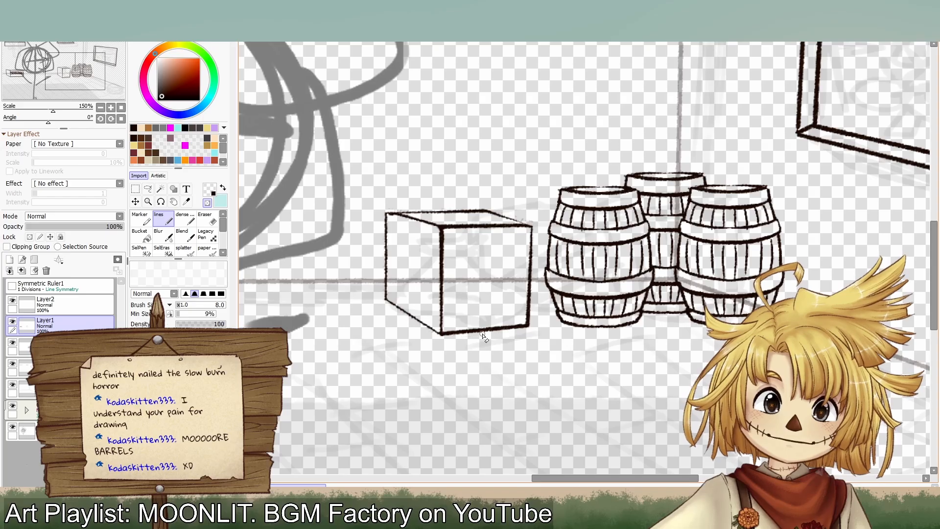
left_click(446, 338)
left_click(545, 334, "shift")
key("ctrl+z")
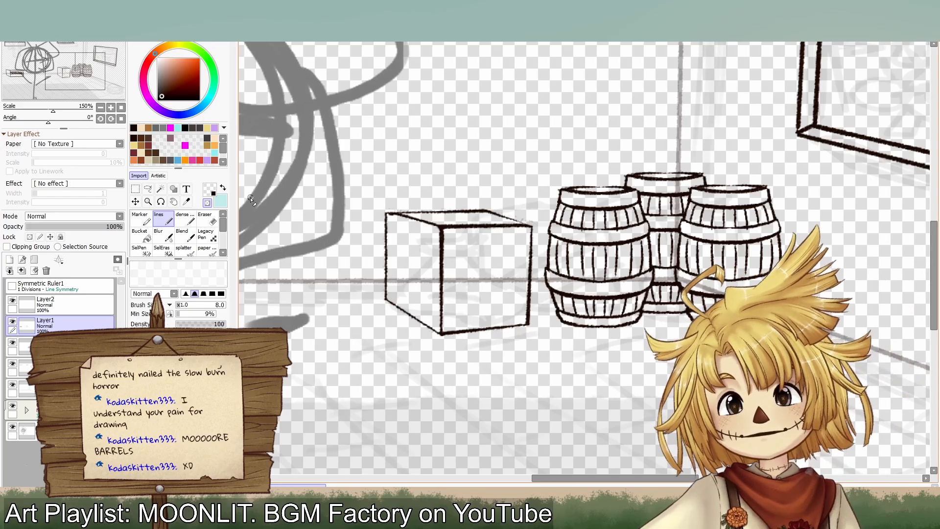
Step: Ink a board band around the box's upper sides on Layer2 in the dark line colour, and outline the top face
left_click(208, 206)
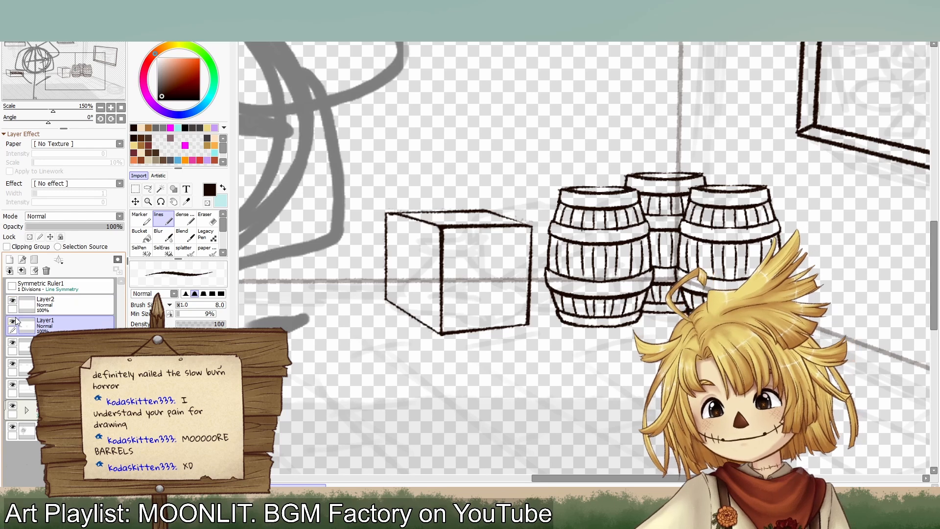
left_click(14, 305)
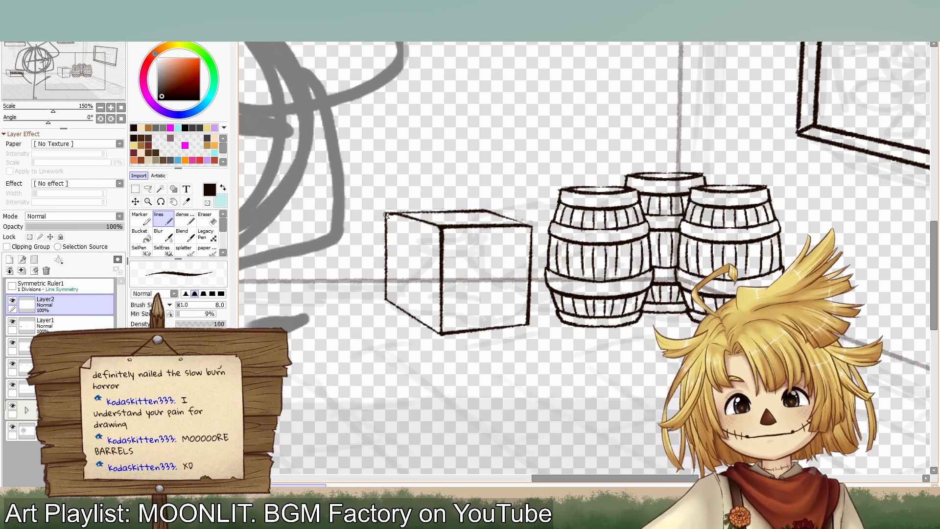
mouse_move(382, 228)
left_mouse_down()
mouse_move(441, 249)
mouse_move(535, 247)
left_mouse_up()
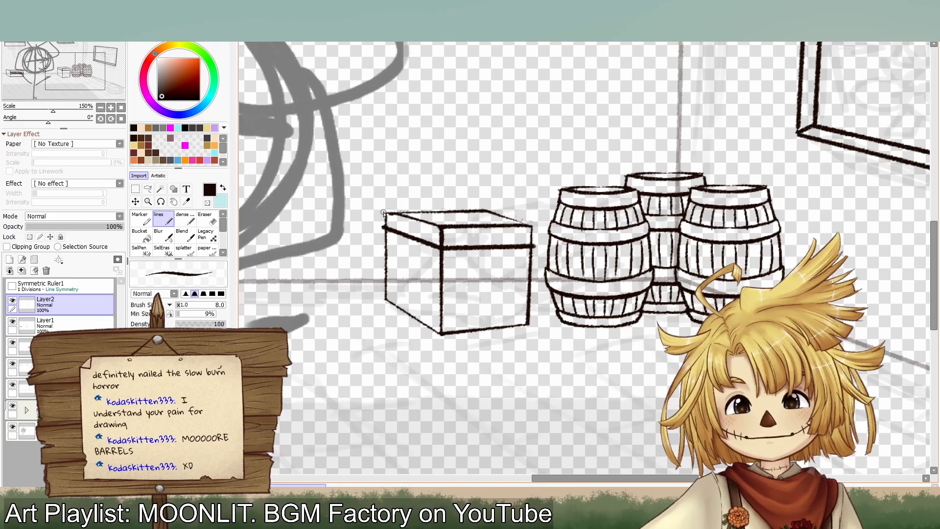
mouse_move(383, 227)
left_mouse_down()
mouse_move(447, 230)
mouse_move(427, 225)
left_mouse_up()
key("ctrl+z")
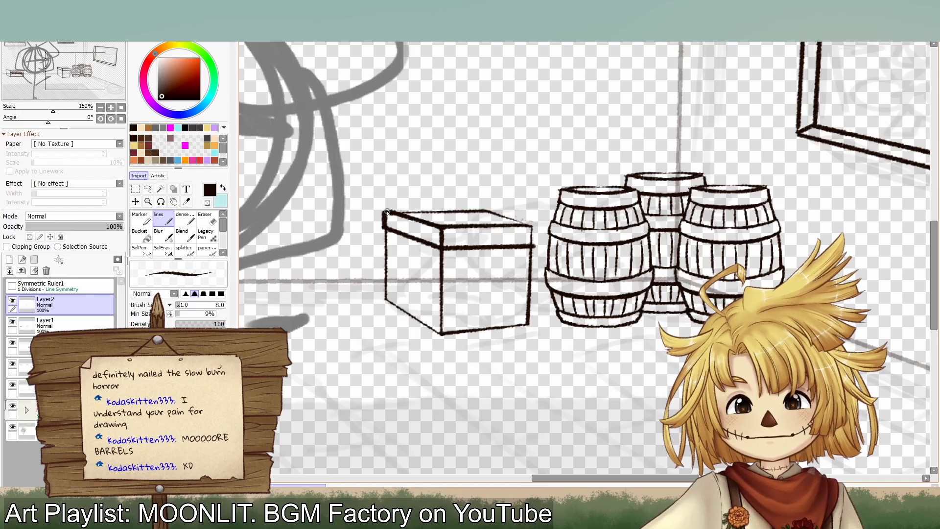
left_click(486, 210, "shift")
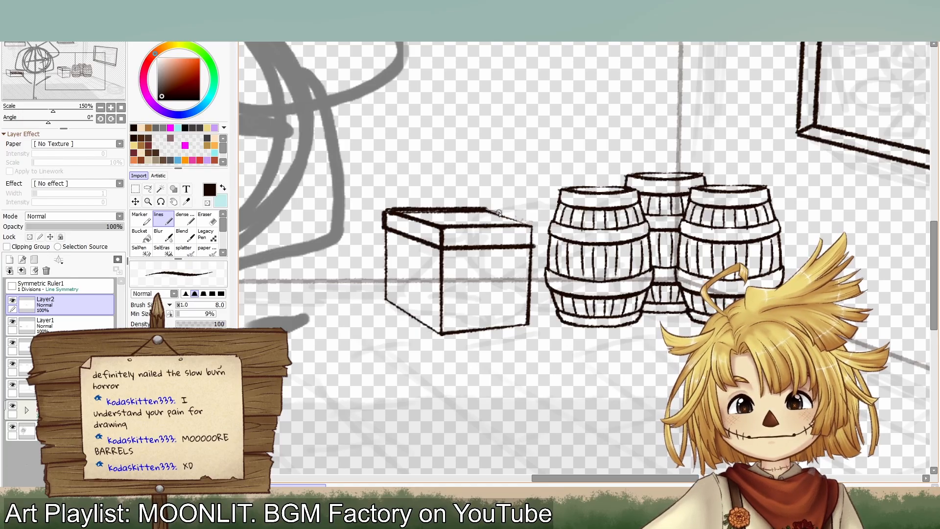
left_click(533, 226, "shift")
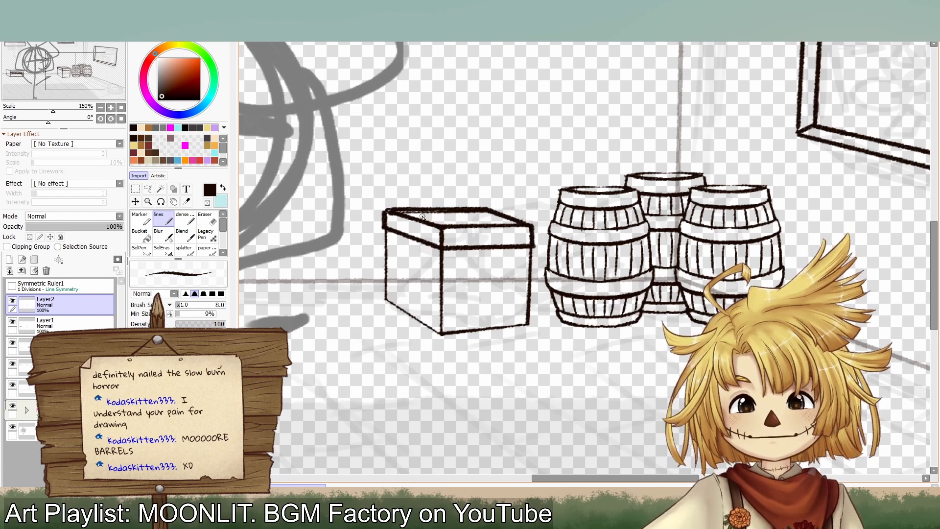
left_click(509, 223, "shift")
left_click(488, 213, "shift")
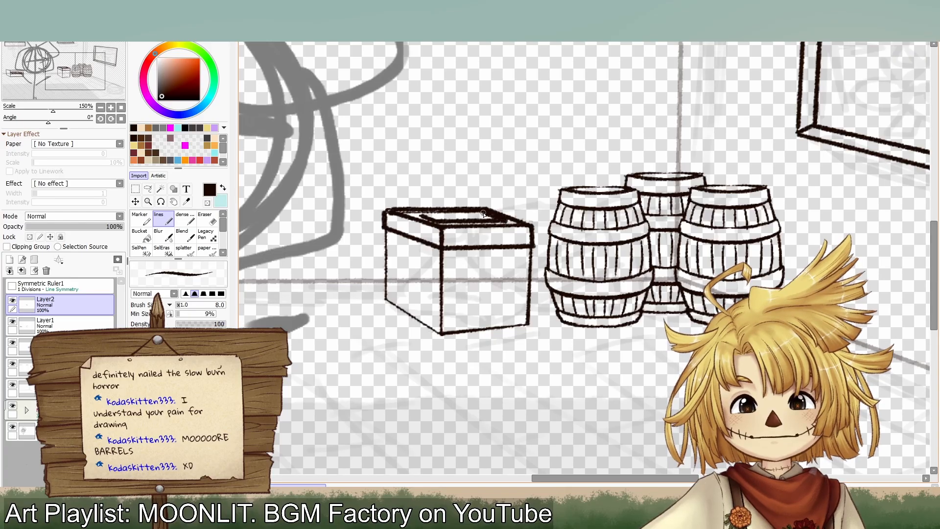
left_click(423, 217, "shift")
key("ctrl+z")
key("ctrl+z")
key("ctrl+z")
key("ctrl+z")
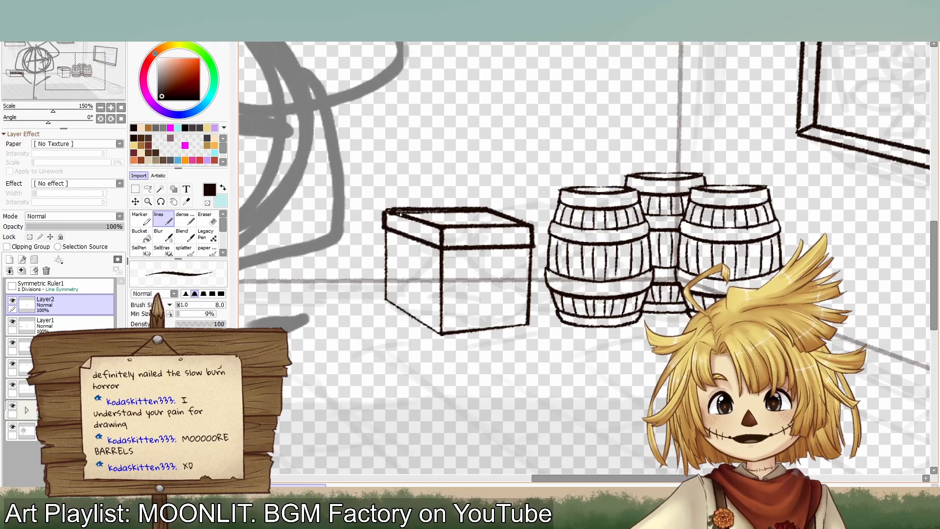
Step: Ink a matching board band around the base of the box on Layer2
key("minus")
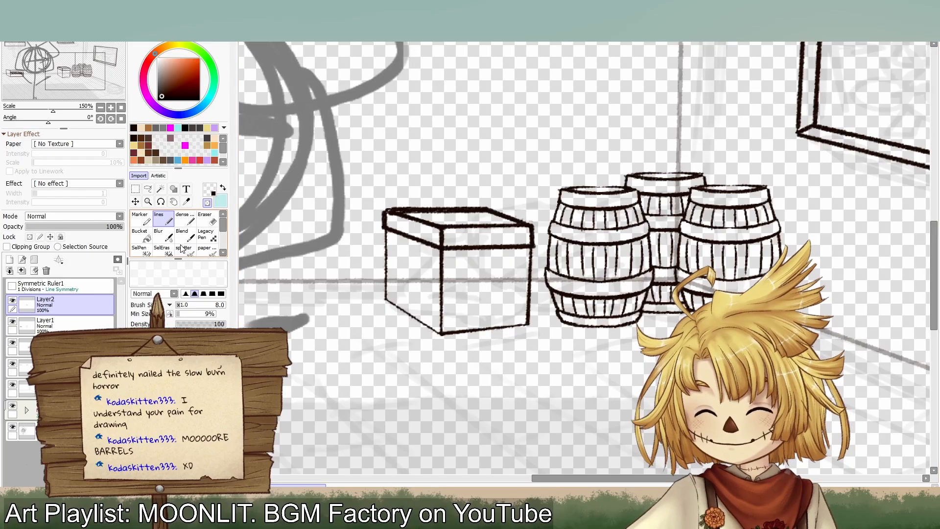
key("minus")
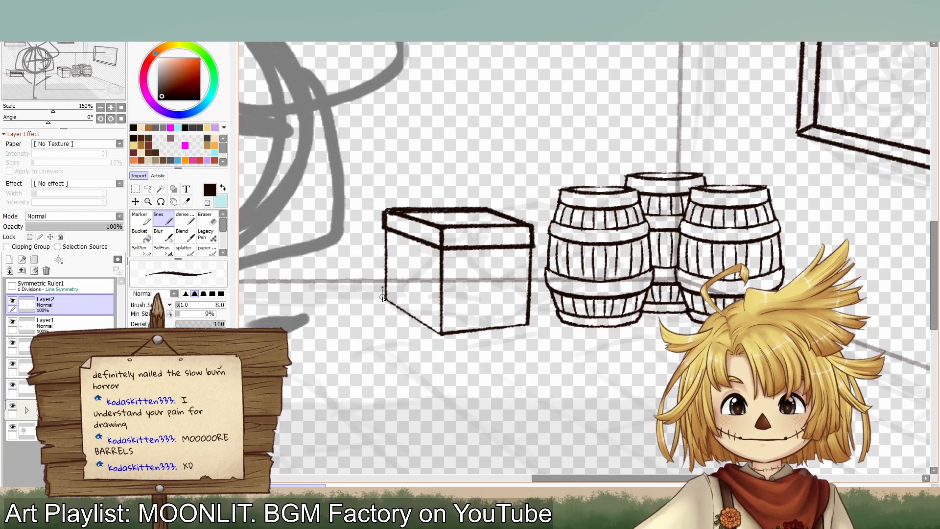
mouse_move(383, 293)
left_mouse_down()
mouse_move(442, 335)
mouse_move(532, 326)
mouse_move(481, 314)
mouse_move(441, 317)
mouse_move(385, 289)
left_mouse_up()
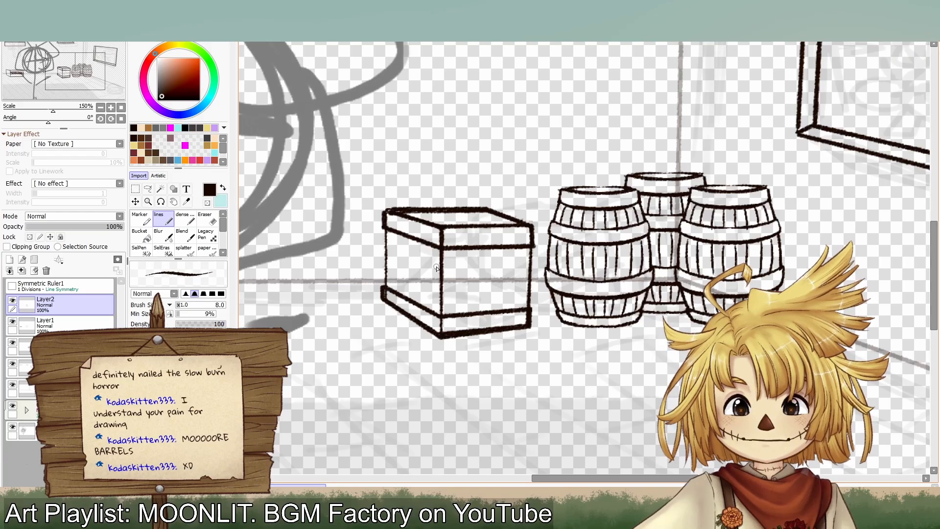
Step: Ink a vertical board edge beside the front corner on the box's outer side face, and try vertical board edges on the barrel-side face
mouse_move(435, 249)
left_mouse_down()
mouse_move(433, 332)
mouse_move(434, 318)
left_mouse_up()
left_click_drag(450, 250, 449, 314)
key("ctrl+z")
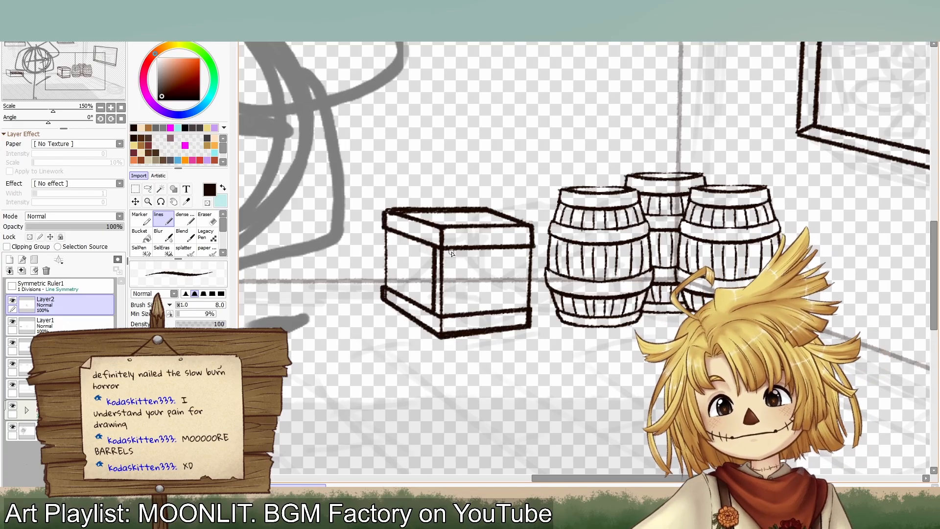
left_click_drag(451, 253, 448, 317)
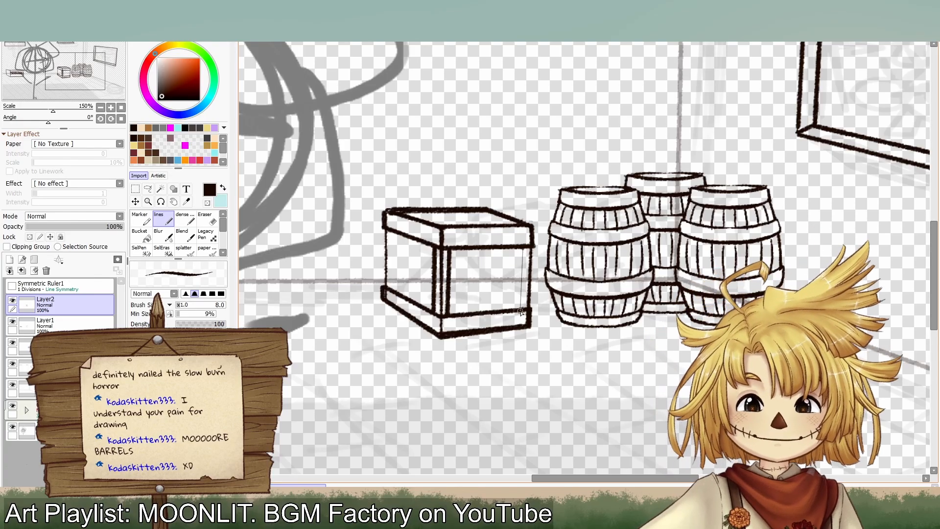
left_click_drag(523, 248, 523, 316)
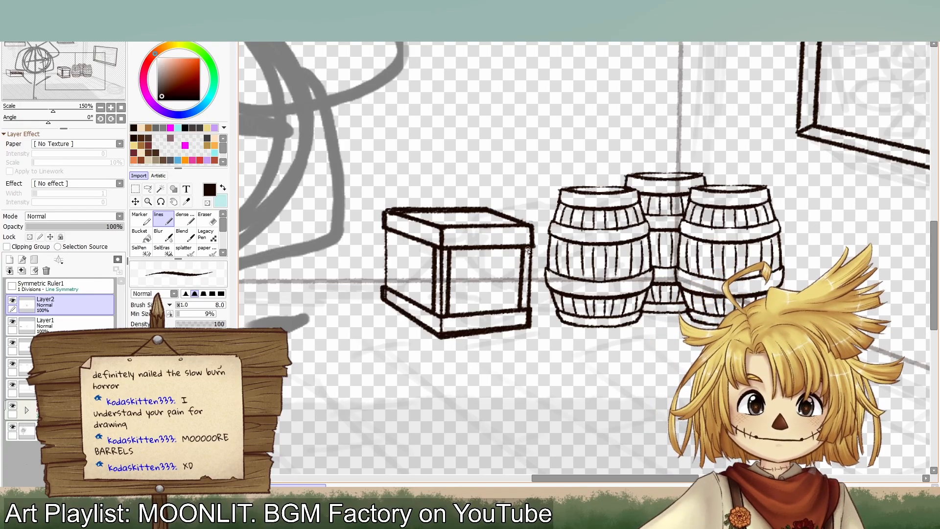
key("ctrl+z")
key("ctrl+z")
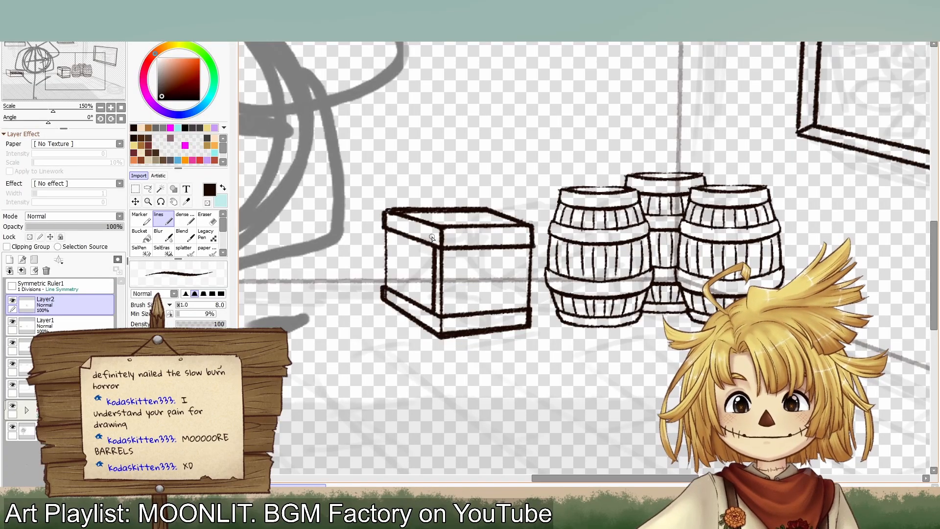
Step: Ink a vertical board edge beside the front corner on the box's barrel-side face, between the upper and lower bands
left_click_drag(450, 260, 450, 319)
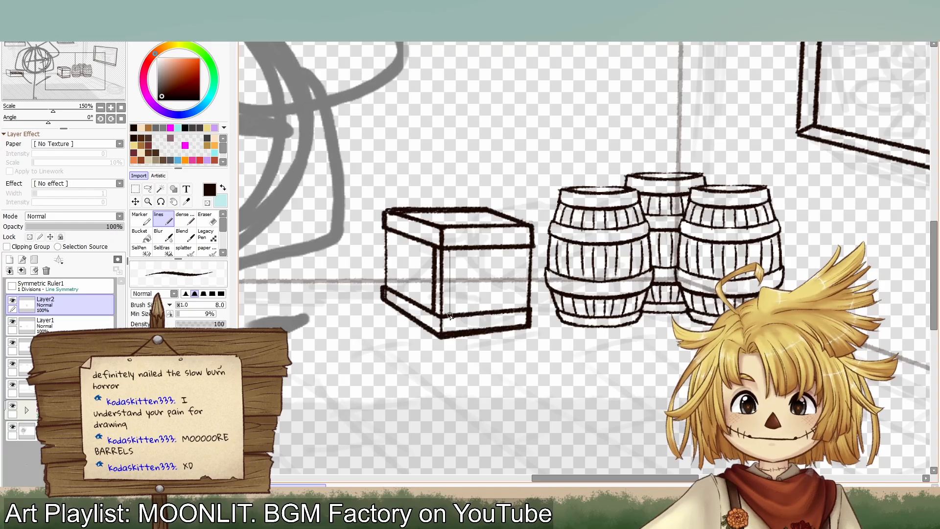
key("ctrl+z")
left_click_drag(450, 249, 456, 308)
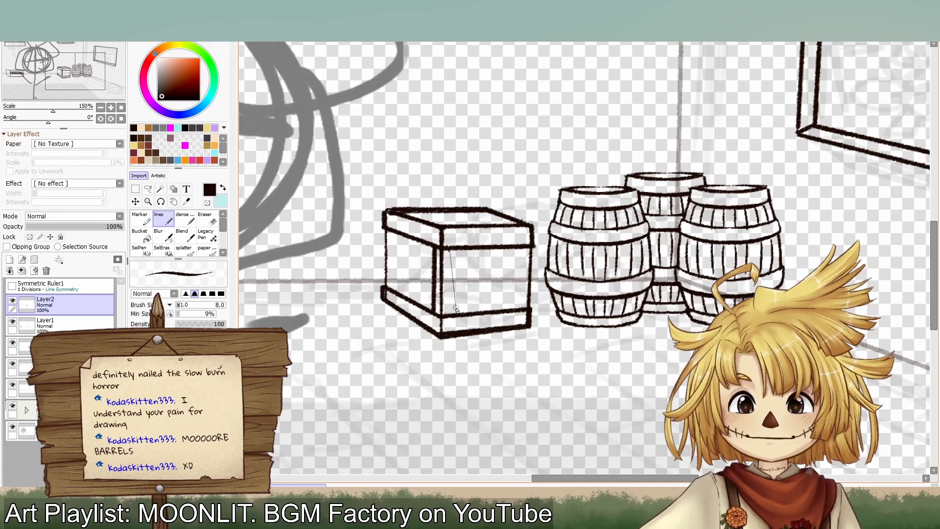
key("ctrl+z")
left_click_drag(449, 250, 448, 317)
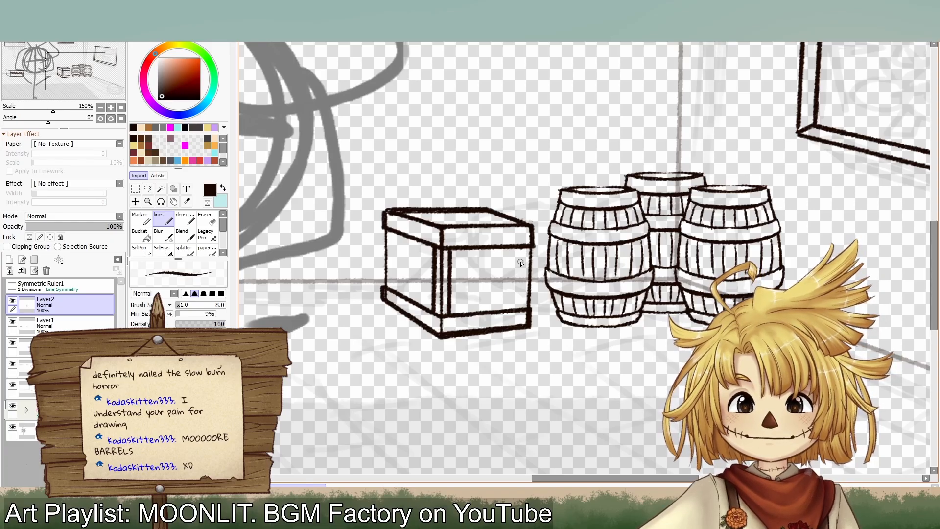
Step: Ink the inner edge of the vertical board nearest the barrels, spanning the two bands on the same face of the box
left_click_drag(520, 249, 520, 316)
key("ctrl+z")
left_click_drag(520, 248, 520, 316)
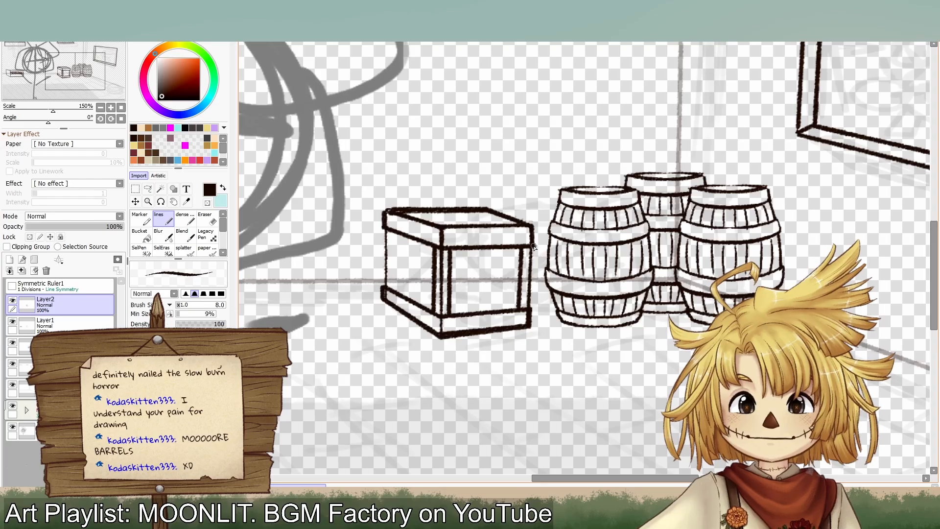
left_click_drag(535, 248, 530, 312)
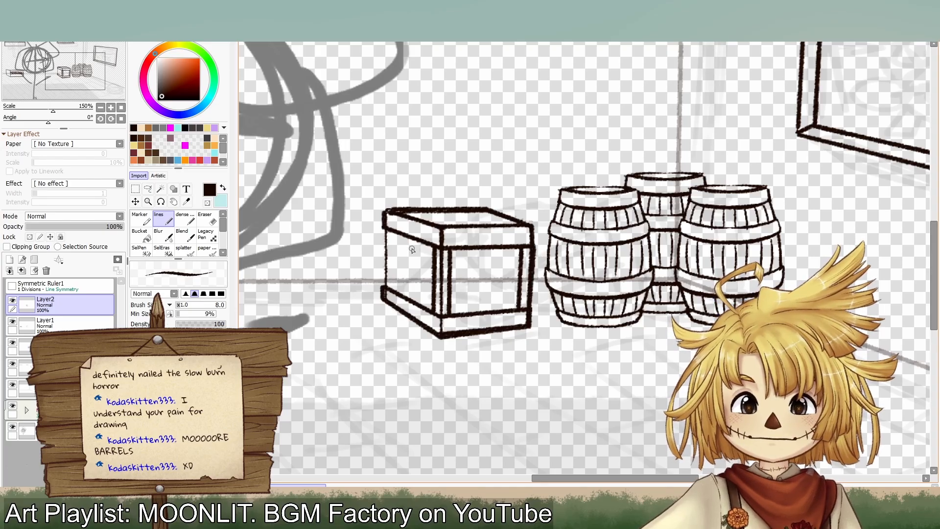
key("ctrl+z")
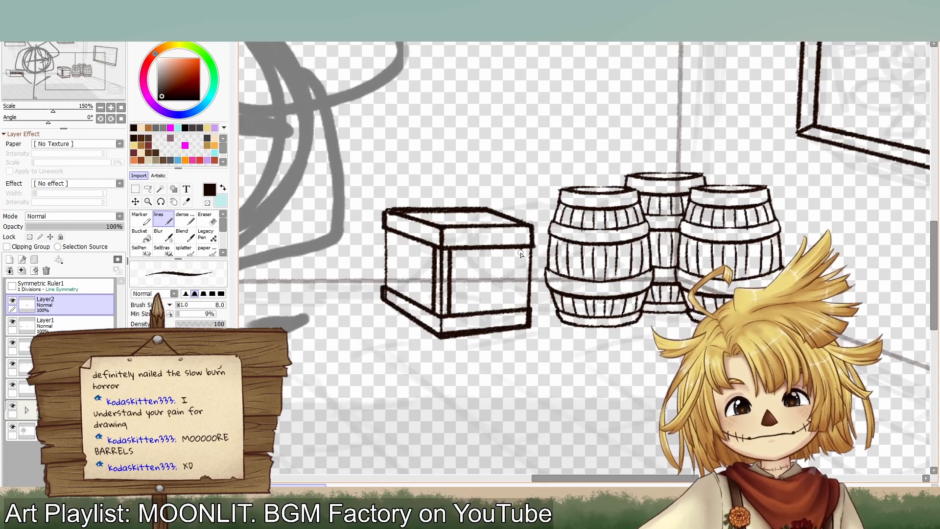
left_click_drag(515, 250, 518, 315)
key("ctrl+z")
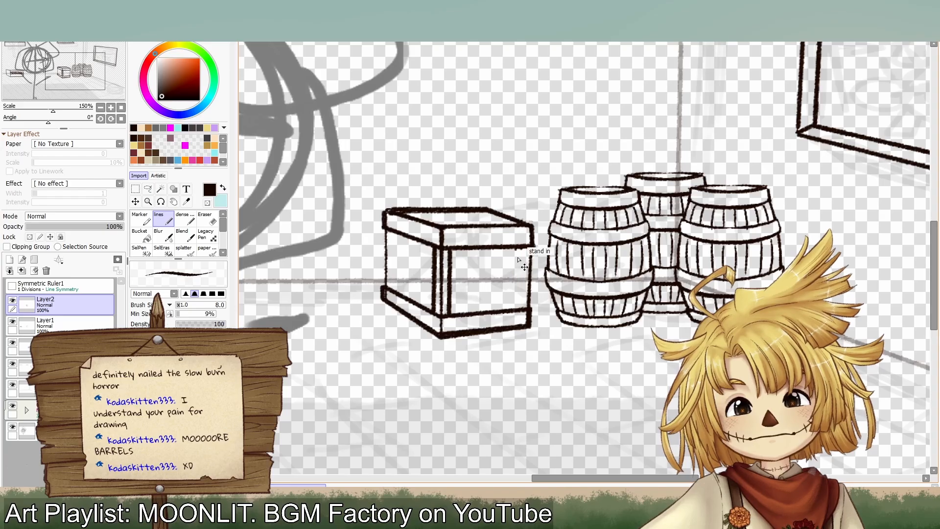
left_click_drag(515, 248, 516, 314)
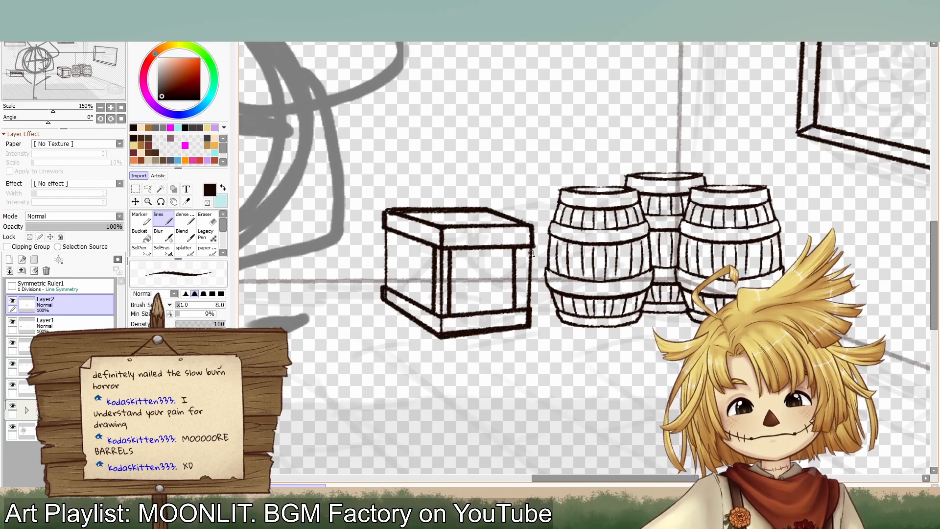
Step: Redraw the inner edge of the vertical board nearest the barrels and try reinforcing the crate's outer edge beside it
key("ctrl+z")
left_click_drag(517, 250, 517, 312)
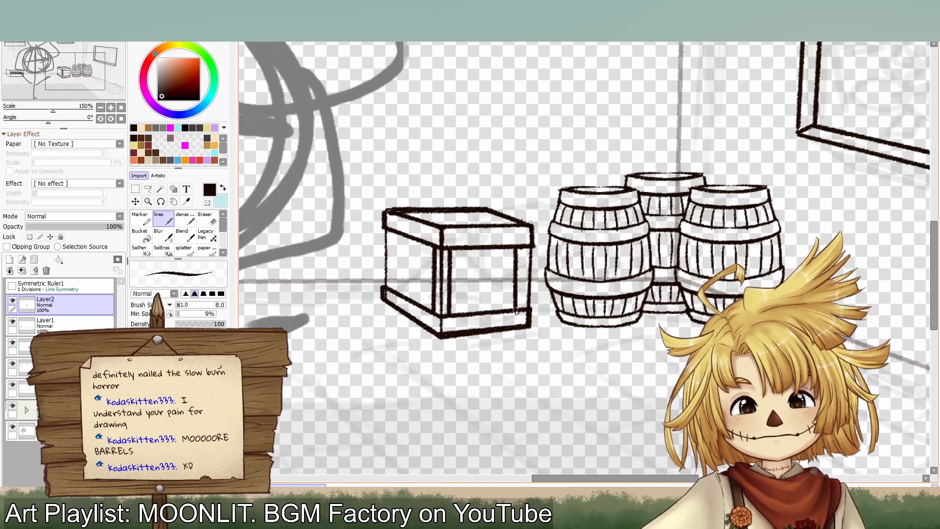
left_click_drag(533, 252, 530, 310)
key("ctrl+z")
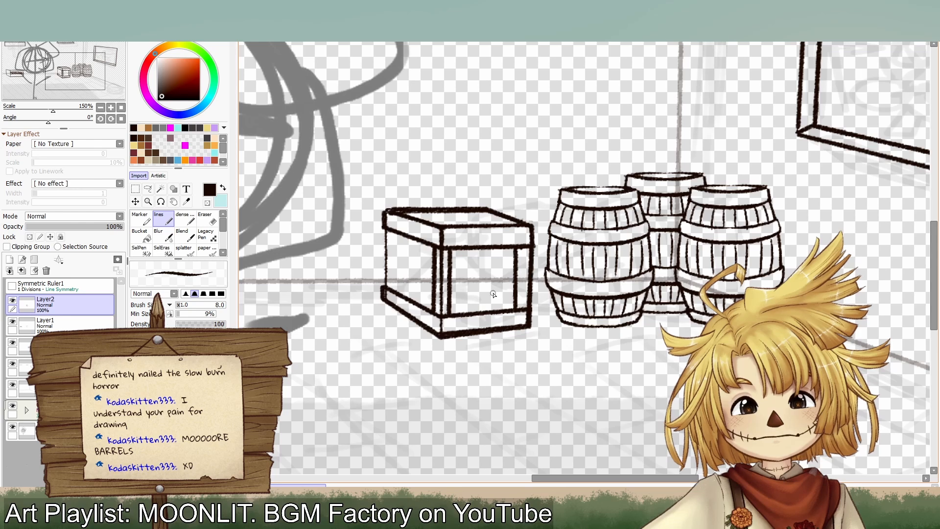
Step: Ink the vertical board at the far edge of the crate's outer side face, between the upper and lower bands
left_click_drag(386, 234, 384, 289)
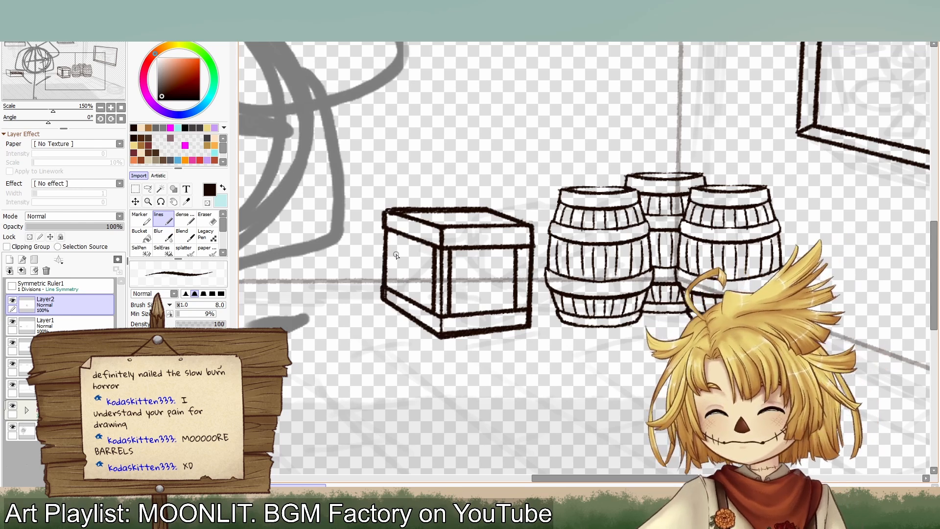
left_click_drag(397, 235, 394, 293)
key("ctrl+z")
left_click_drag(397, 235, 394, 293)
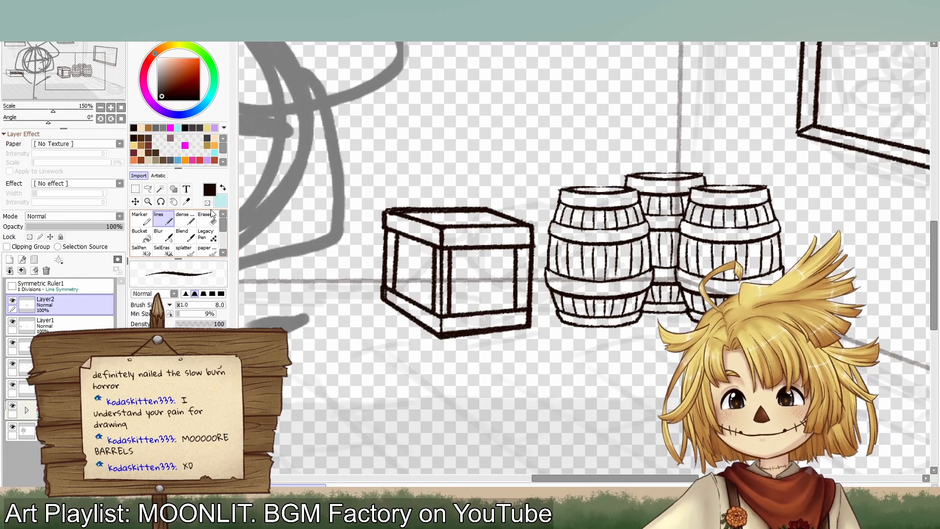
Step: Clean stray crate lines with transparent colour, compare the crate with Layer1 hidden and shown, and merge Layer2 down into Layer1
left_click(208, 203)
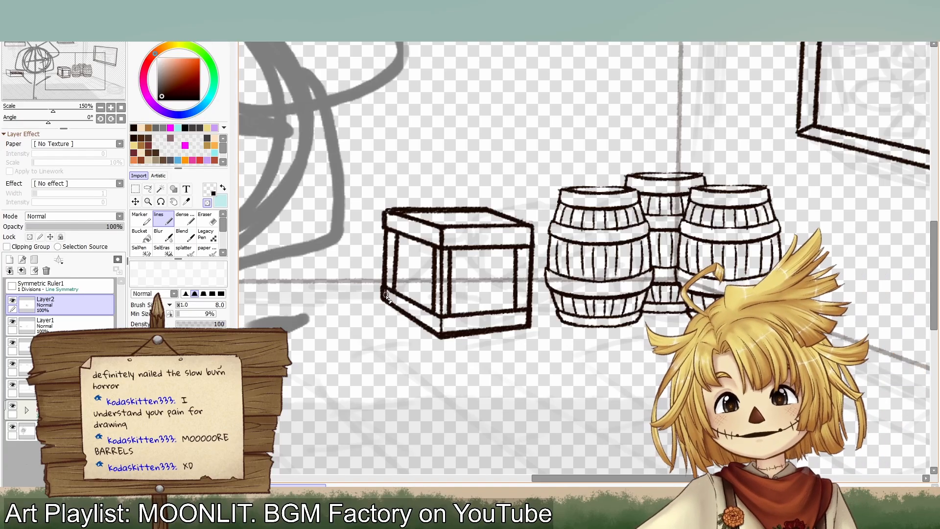
left_click(51, 326)
left_click(12, 324)
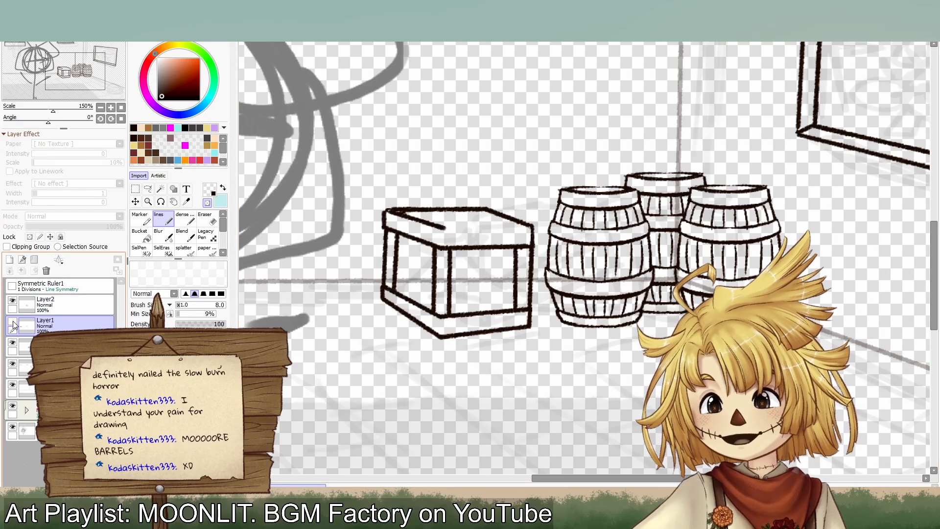
left_click(13, 326)
left_click(13, 325)
left_click(13, 326)
left_click(51, 304)
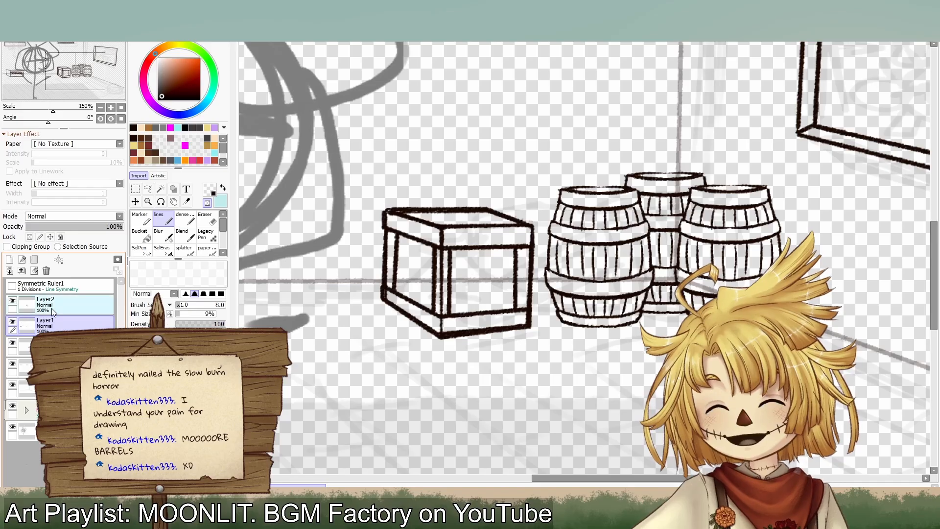
left_click(21, 270)
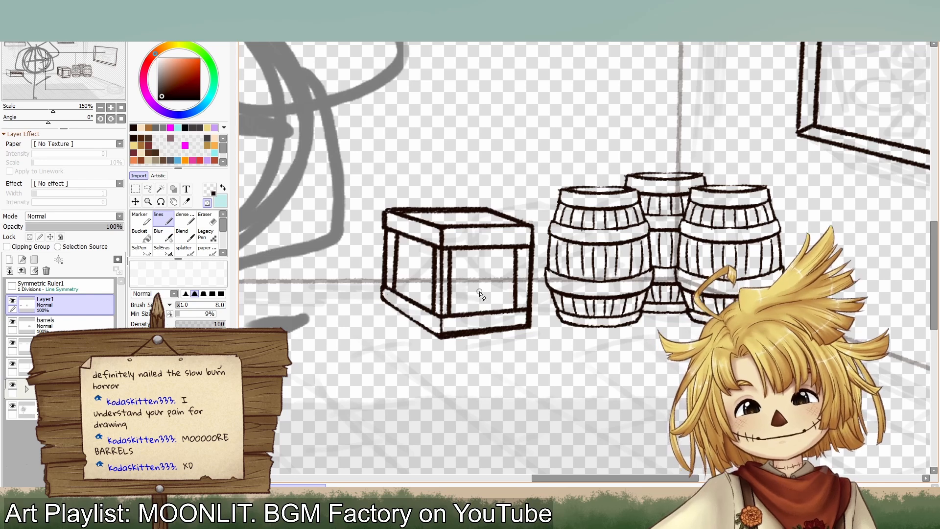
Step: Trim the crate's vertical corner outlines between the bands with transparent colour on Layer1, and return to the dark ink colour
key("ctrl")
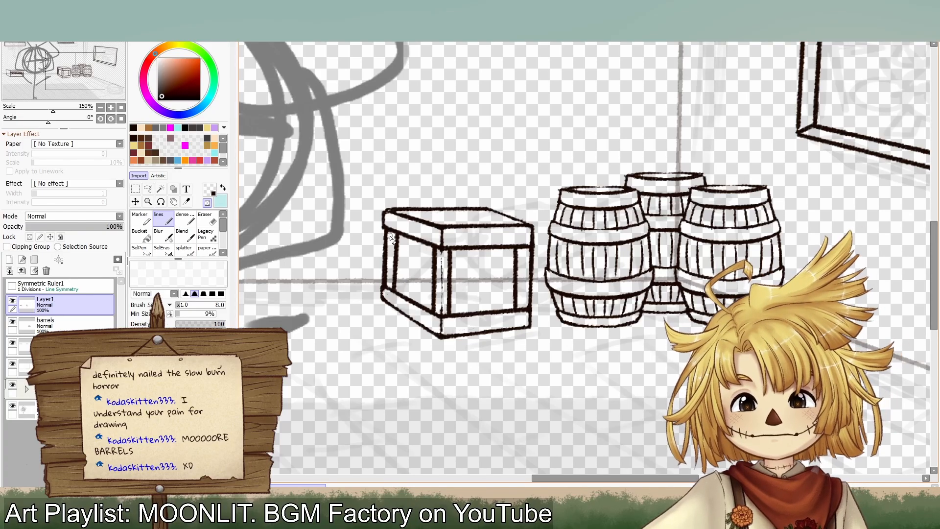
key("ctrl+z")
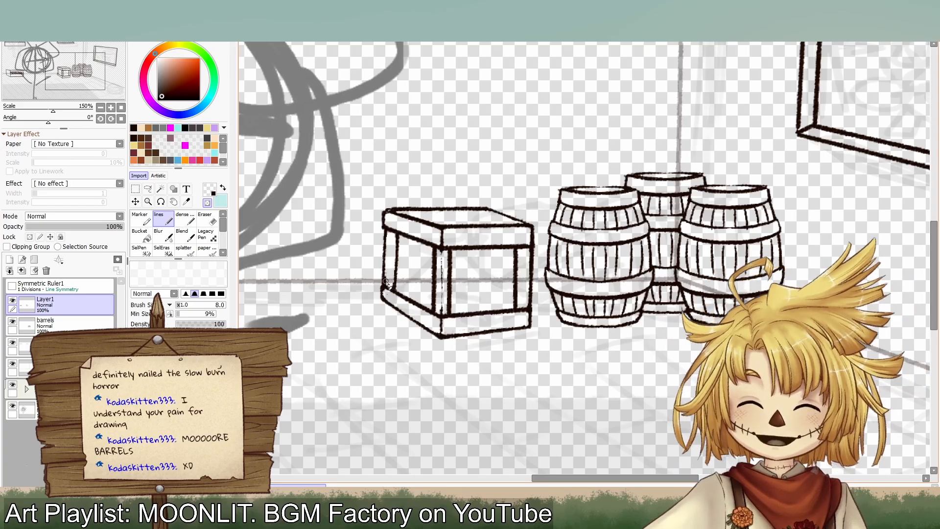
left_click(207, 203)
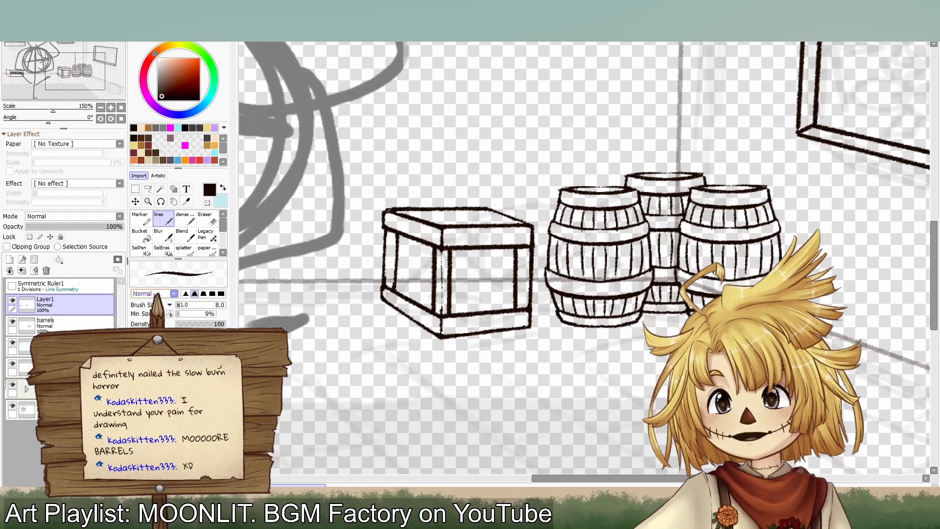
Step: Ink thin inner lines on the crate's lid and horizontal plank lines on both side faces with brush size 3.5
left_click(194, 391)
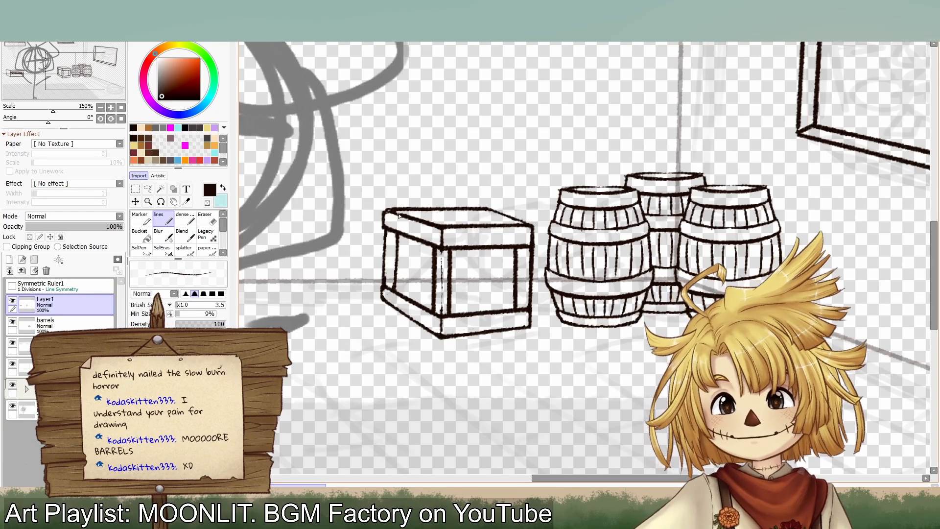
left_click_drag(415, 217, 487, 216)
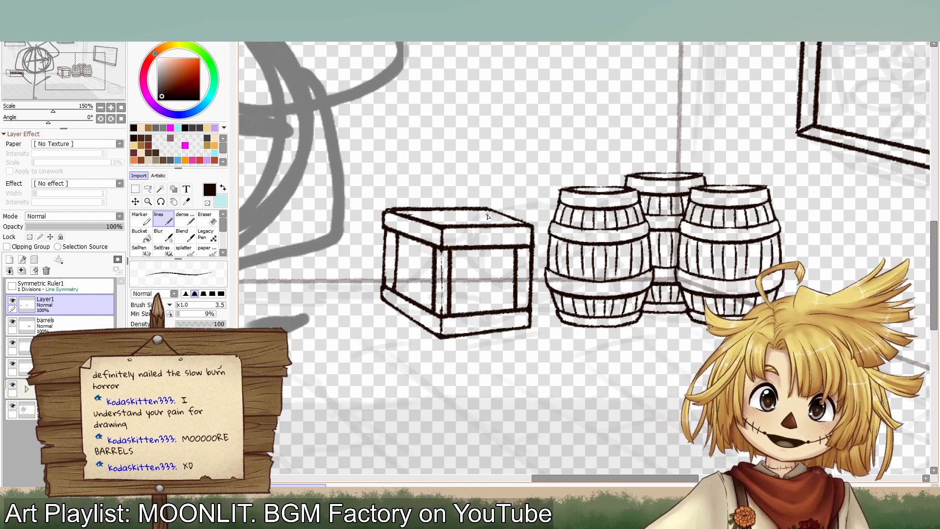
left_click_drag(488, 217, 520, 225)
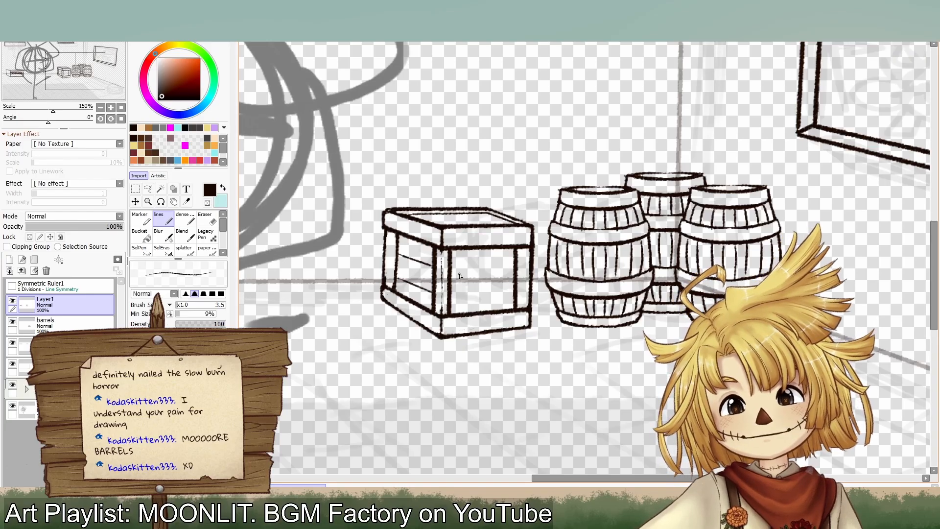
left_click(520, 268, "shift")
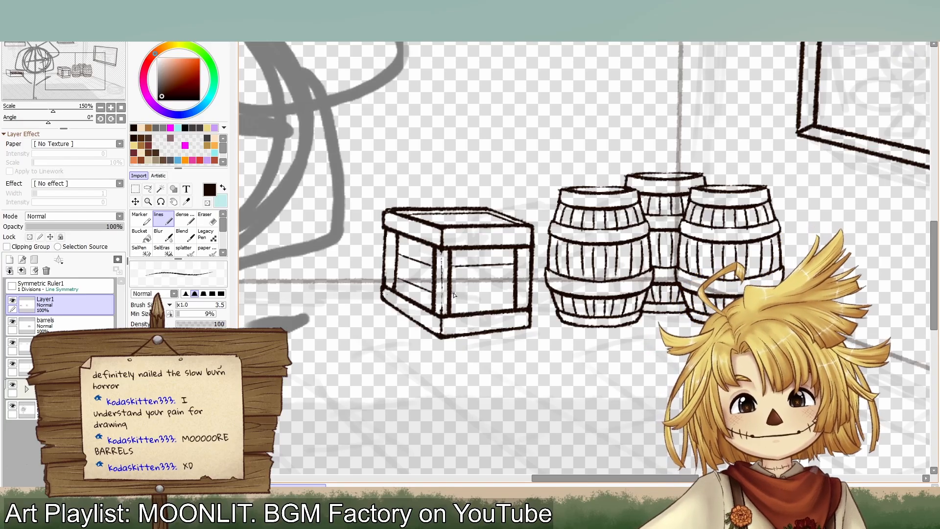
left_click(514, 292, "shift")
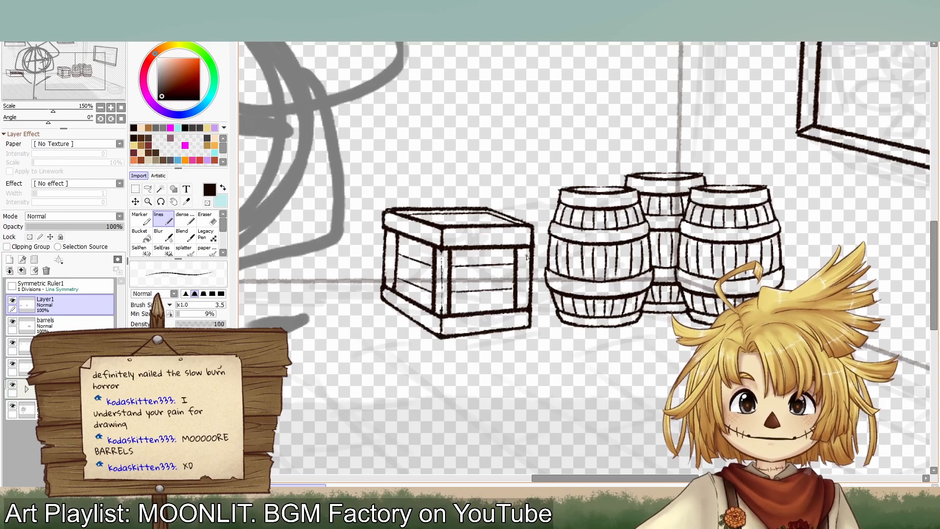
Step: Copy the finished crate with a rectangular selection on Layer1 and paste it as a new layer
key("e")
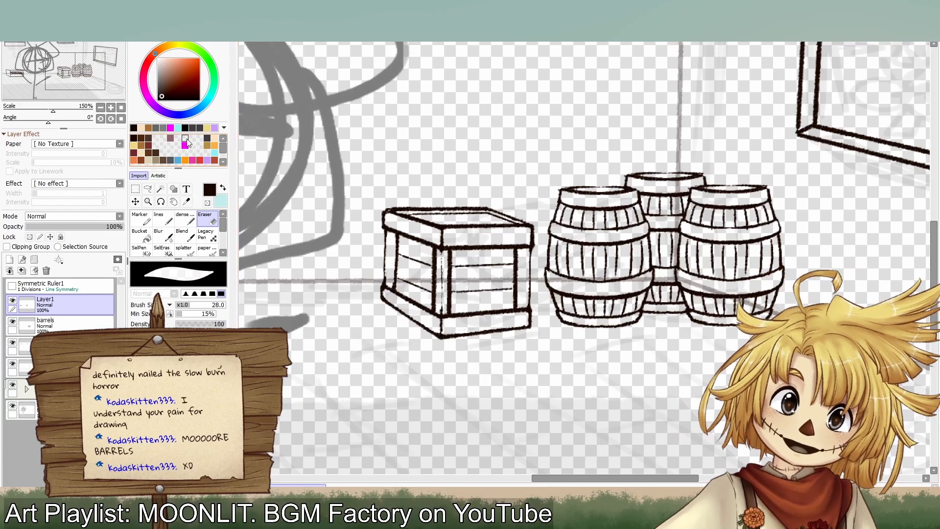
left_click(102, 108)
left_click(102, 109)
left_click(102, 109)
left_click(101, 108)
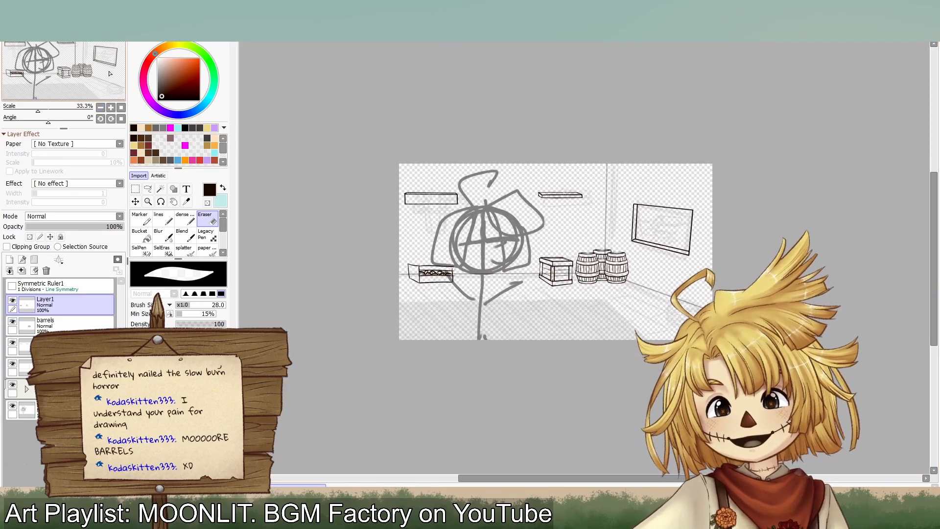
left_click(111, 108)
left_click(112, 107)
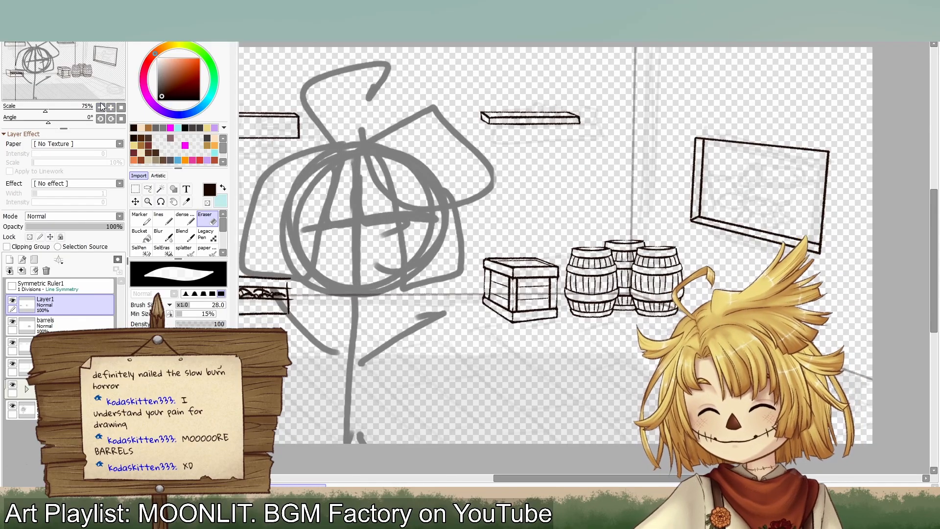
left_click(111, 108)
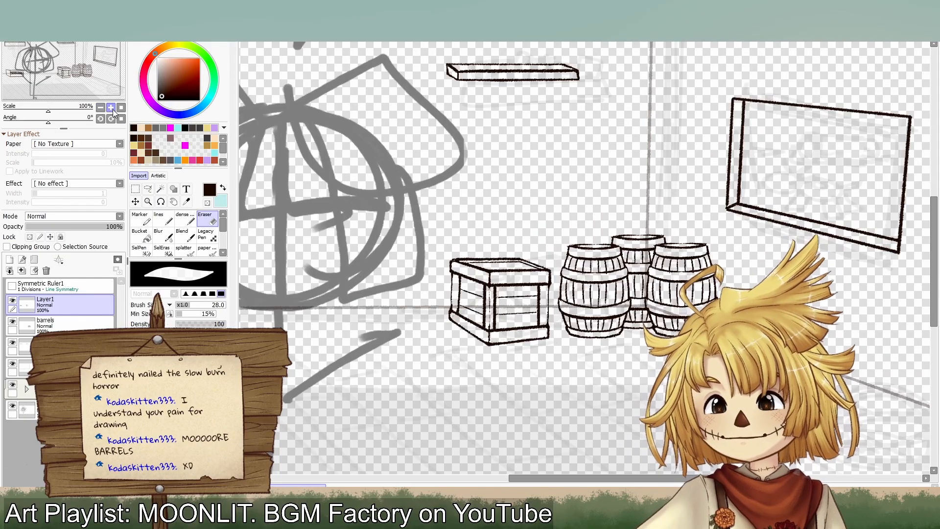
left_click(136, 201)
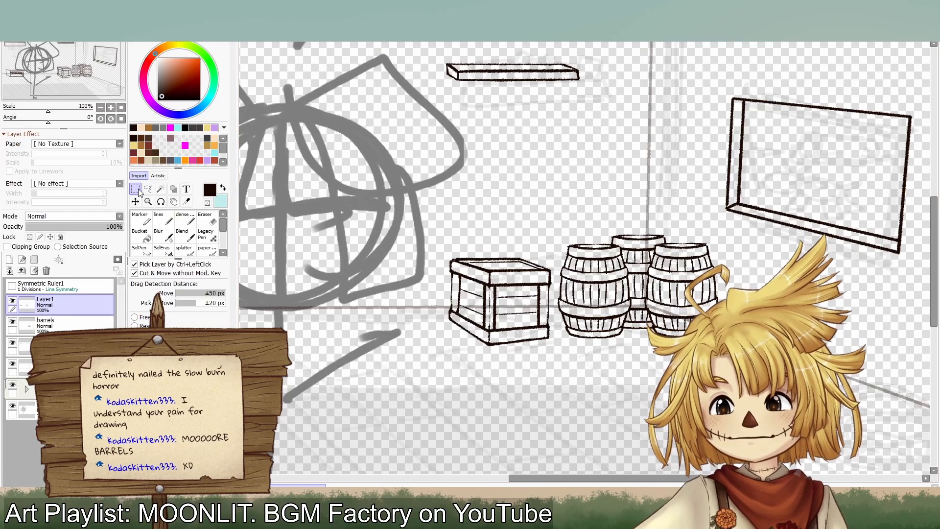
left_click(136, 189)
left_click_drag(419, 227, 611, 385)
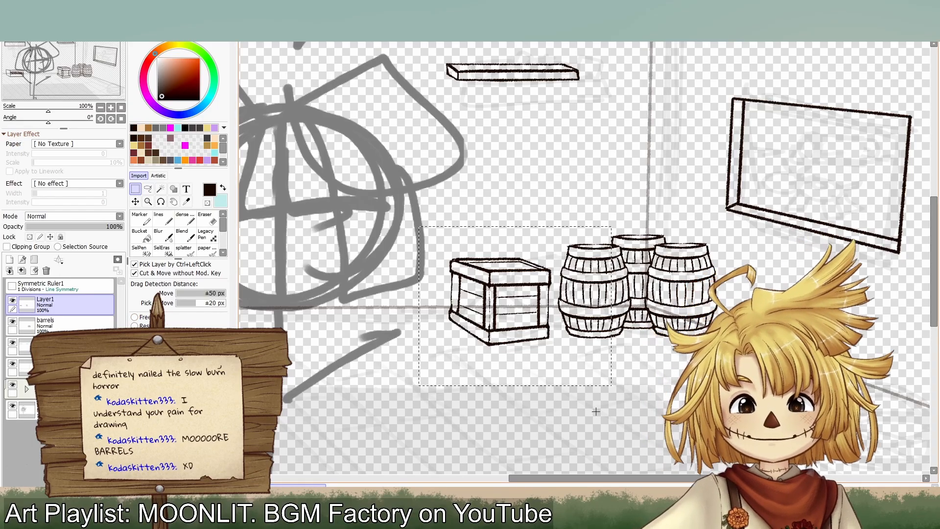
key("ctrl+c")
key("ctrl+v")
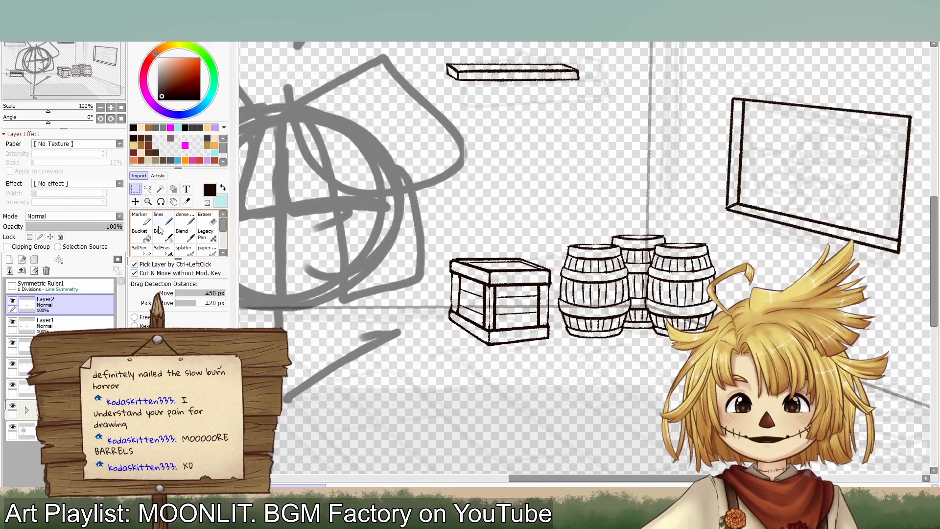
Step: Move the pasted crate up so it stacks on top of the original crate
left_click(136, 202)
left_click_drag(521, 359, 523, 300)
left_click(136, 189)
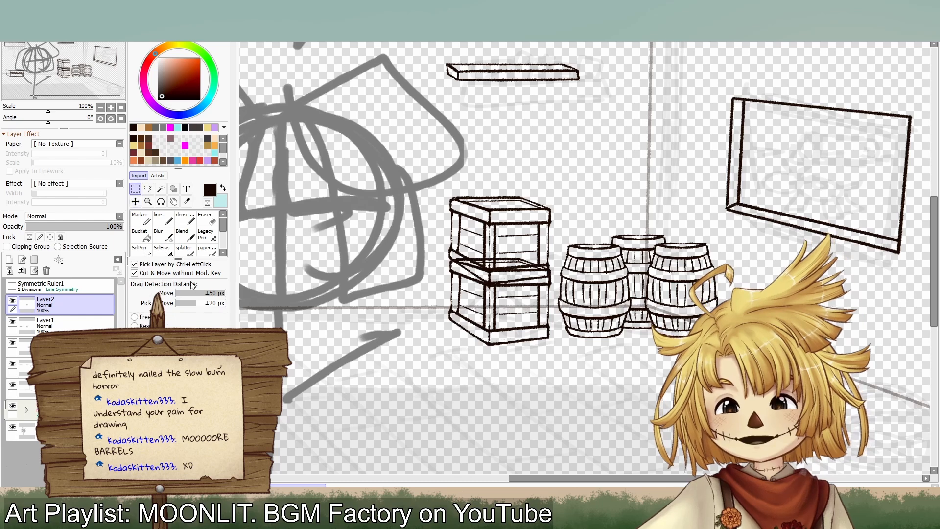
Step: Free-transform the pasted crate to a smaller size and place it on top of the original crate
key("ctrl+t")
left_click_drag(501, 293, 510, 370)
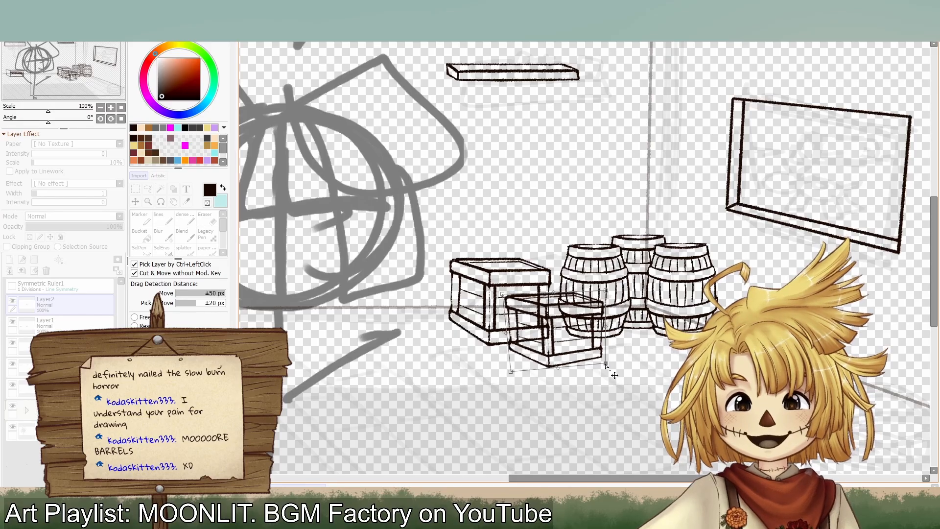
left_click_drag(606, 364, 597, 368)
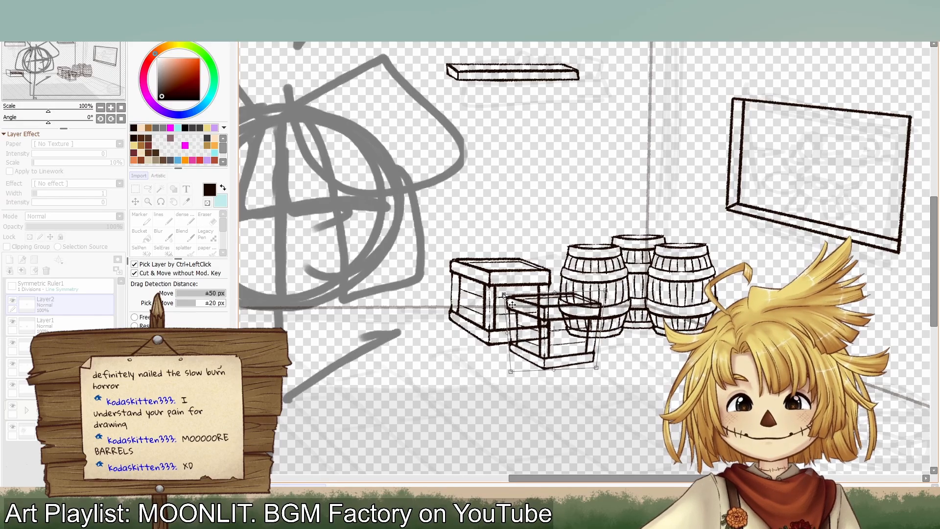
left_click_drag(543, 339, 497, 246)
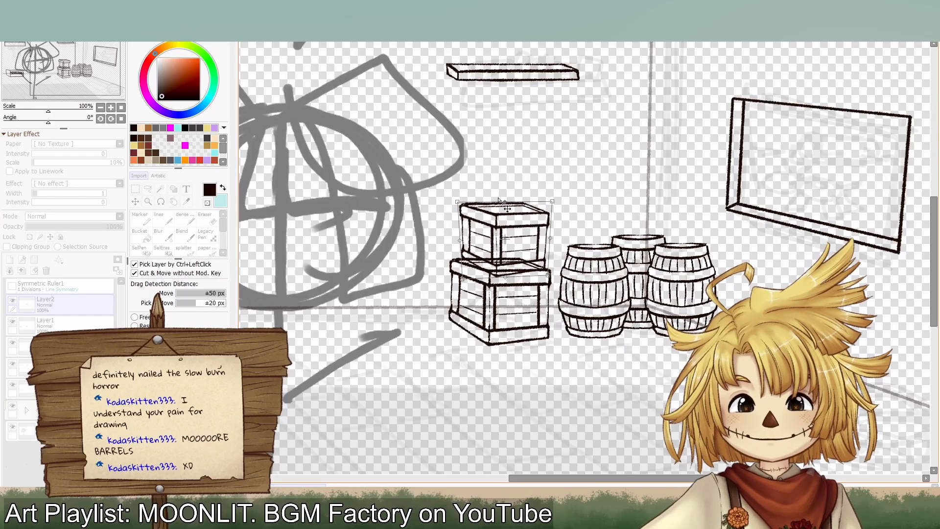
left_click_drag(499, 199, 520, 269)
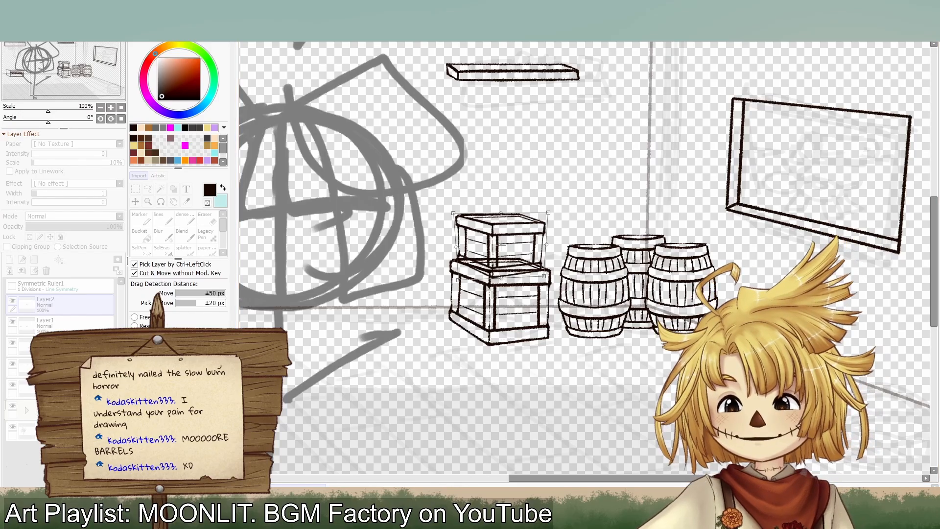
Step: Flip the smaller crate horizontally and adjust its width and corner angles within the transform
key("h")
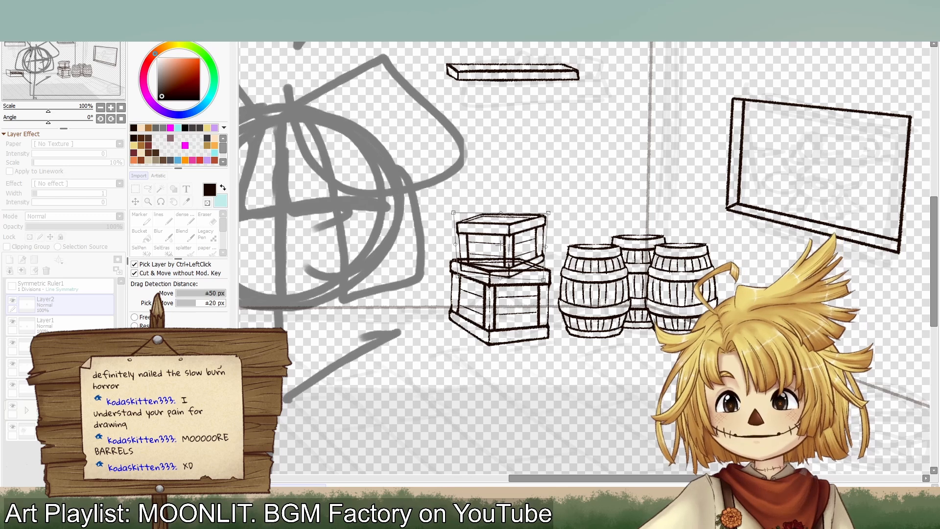
left_click_drag(519, 245, 504, 250)
left_click_drag(472, 213, 474, 213)
left_click_drag(554, 235, 532, 224)
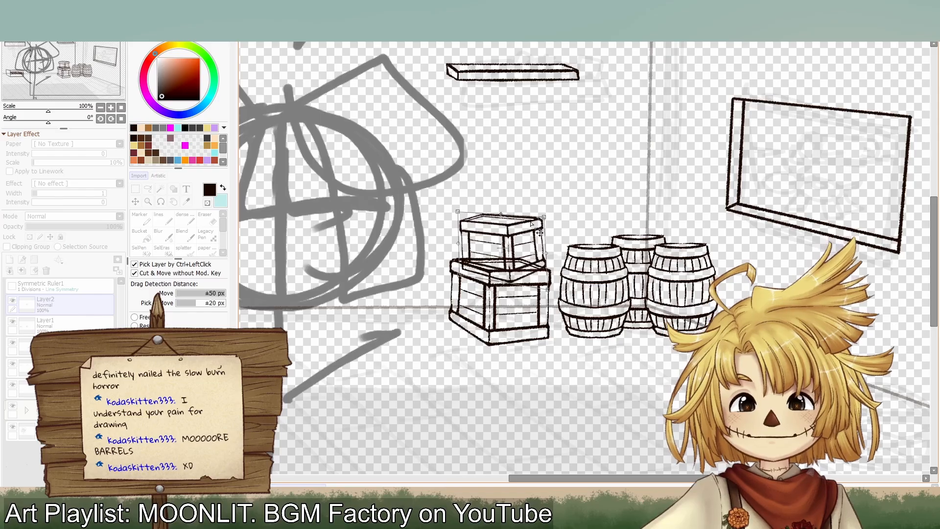
left_click_drag(471, 214, 464, 213)
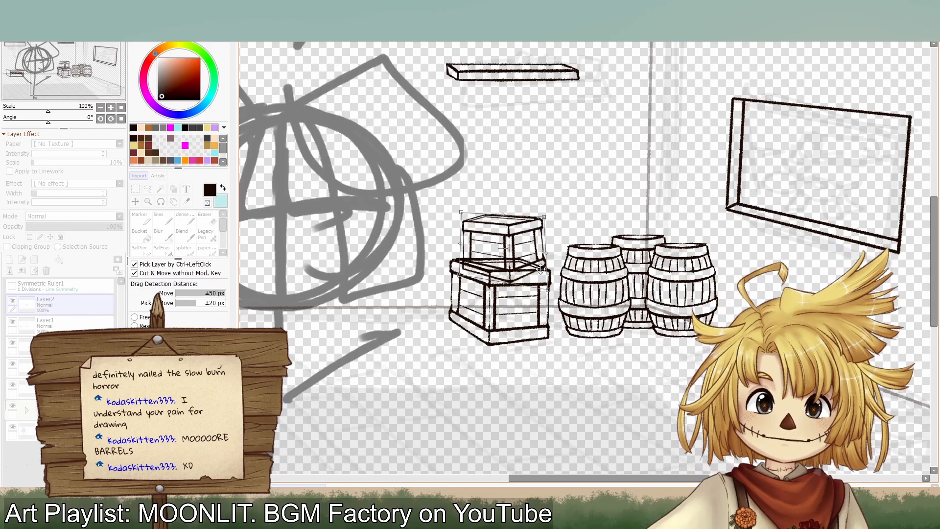
Step: Place the flipped crate in front of the barrels, apply the transform, and merge Layer2 down into Layer1
left_click_drag(541, 270, 642, 339)
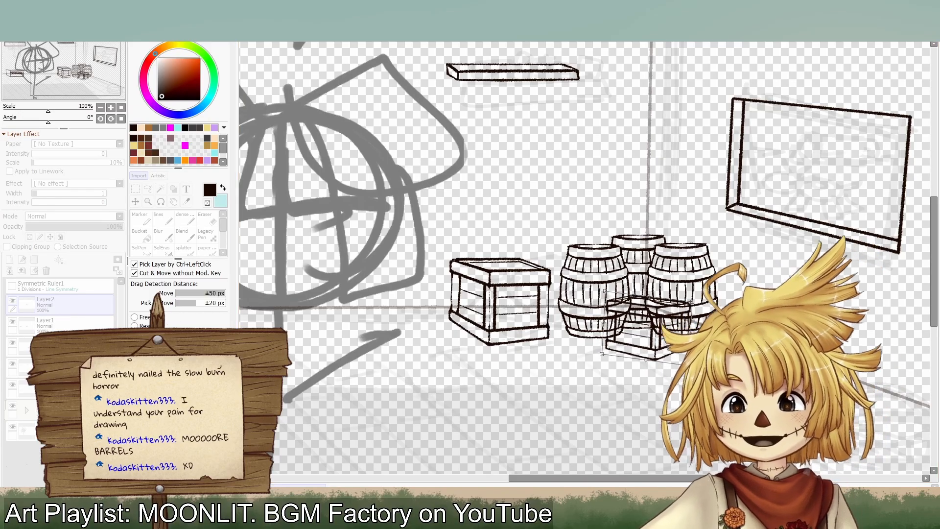
key("Return")
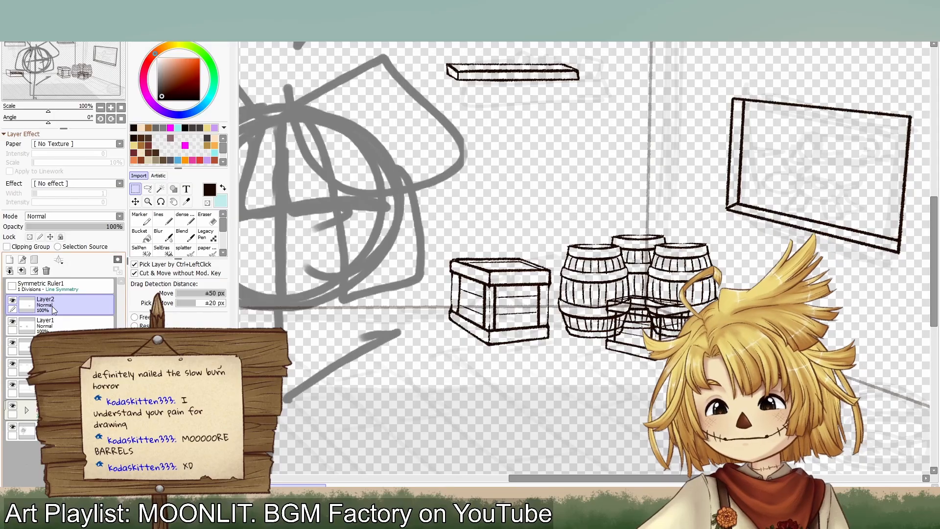
left_click(21, 273)
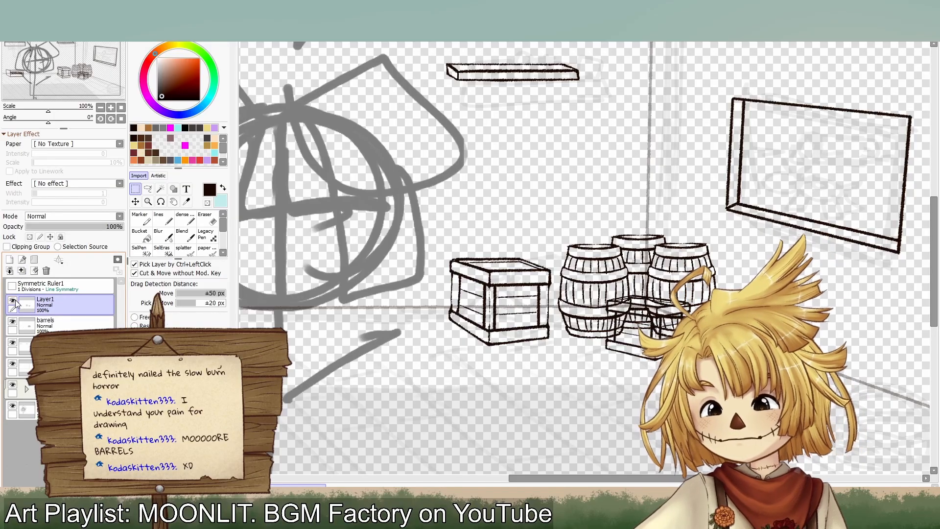
left_click(47, 323)
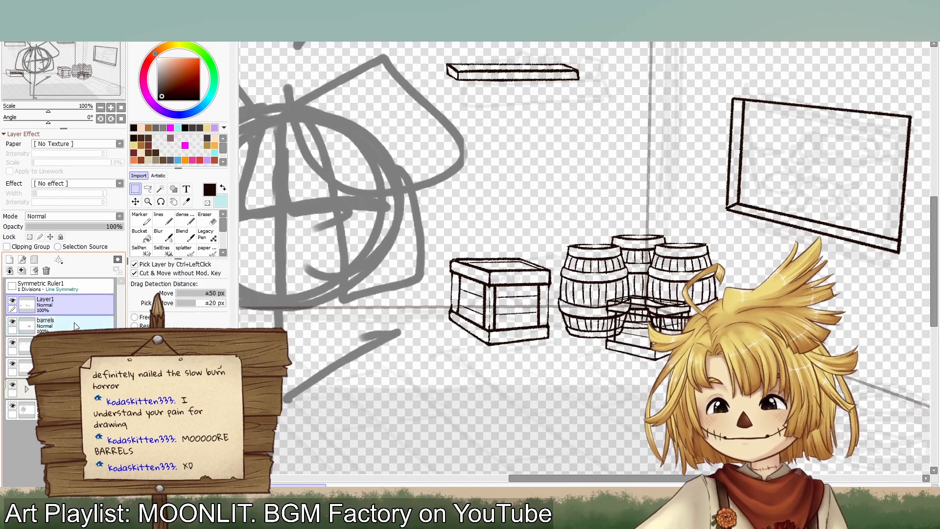
Step: Erase the barrel lines that overlap the small front crate on the barrels layer
key("e")
mouse_move(627, 318)
left_mouse_down()
mouse_move(618, 316)
mouse_move(628, 307)
left_mouse_up()
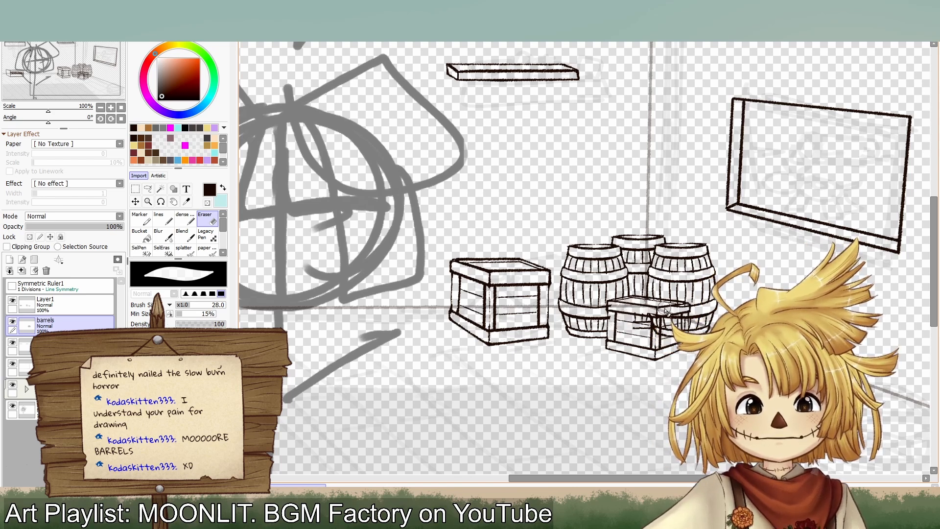
left_click_drag(622, 313, 621, 332)
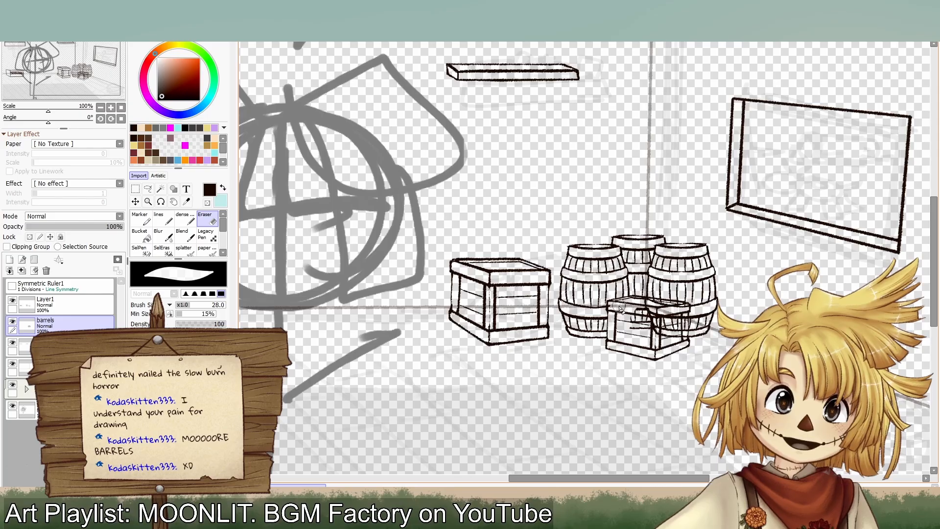
mouse_move(620, 310)
left_mouse_down()
mouse_move(633, 306)
mouse_move(655, 345)
left_mouse_up()
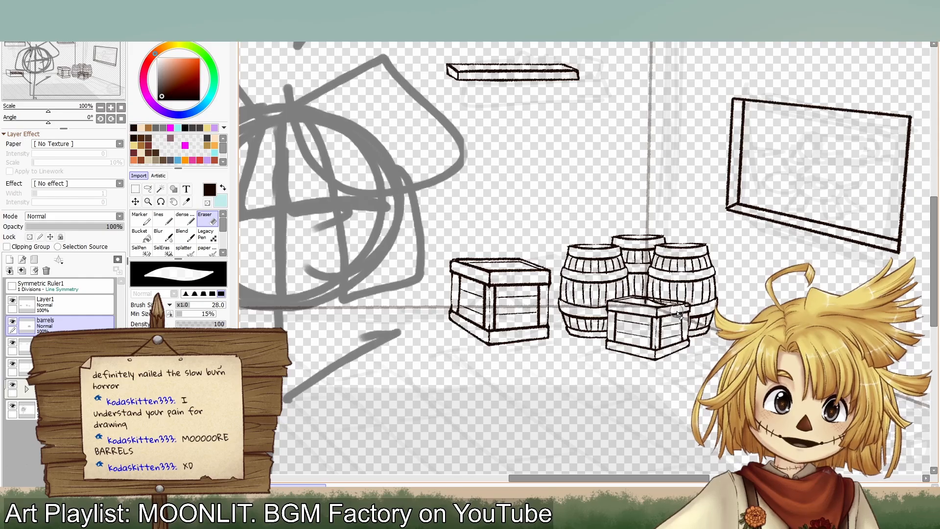
left_click_drag(674, 312, 624, 304)
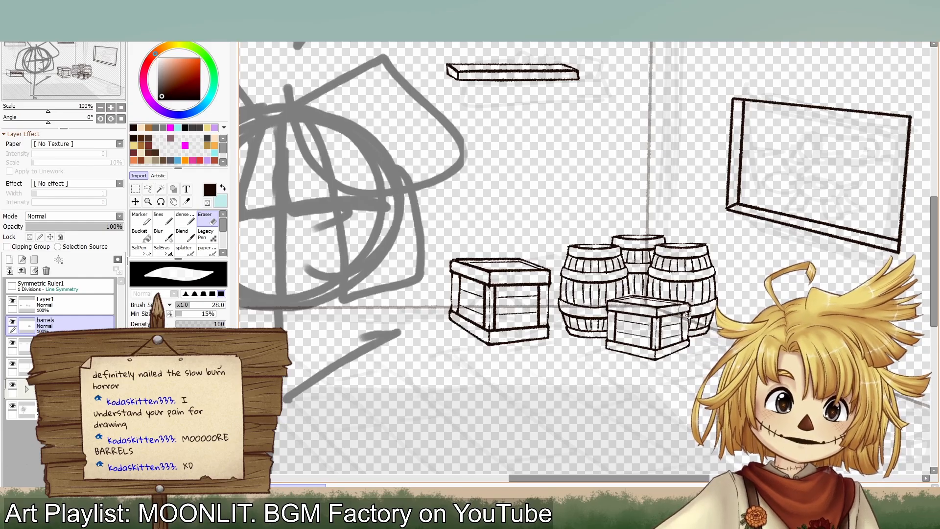
Step: Examine the inked crates and barrels up close and against the whole room composition
scroll(671, 334, "up", 6)
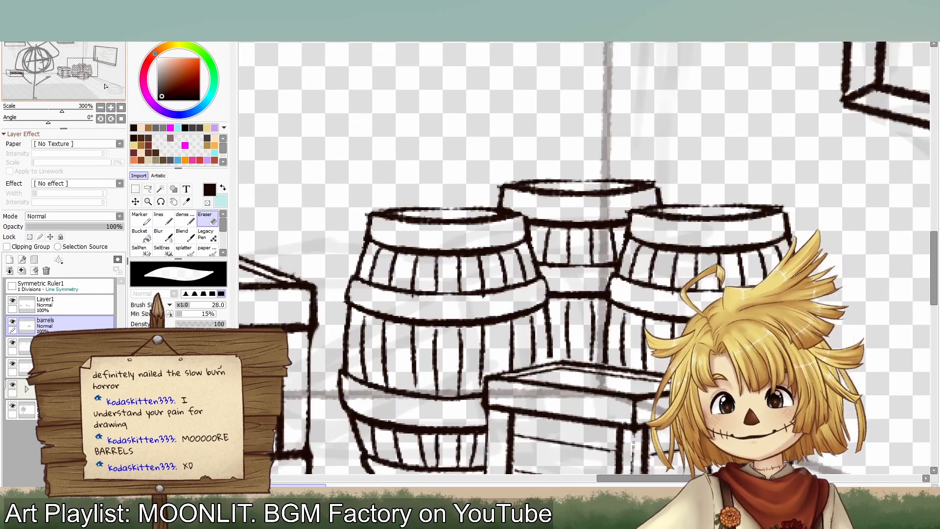
left_click(104, 87)
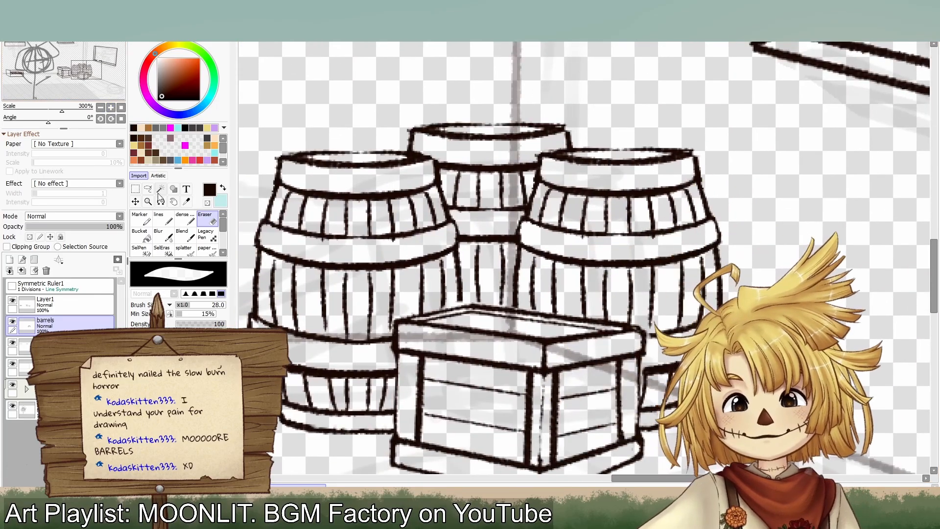
left_click(158, 218)
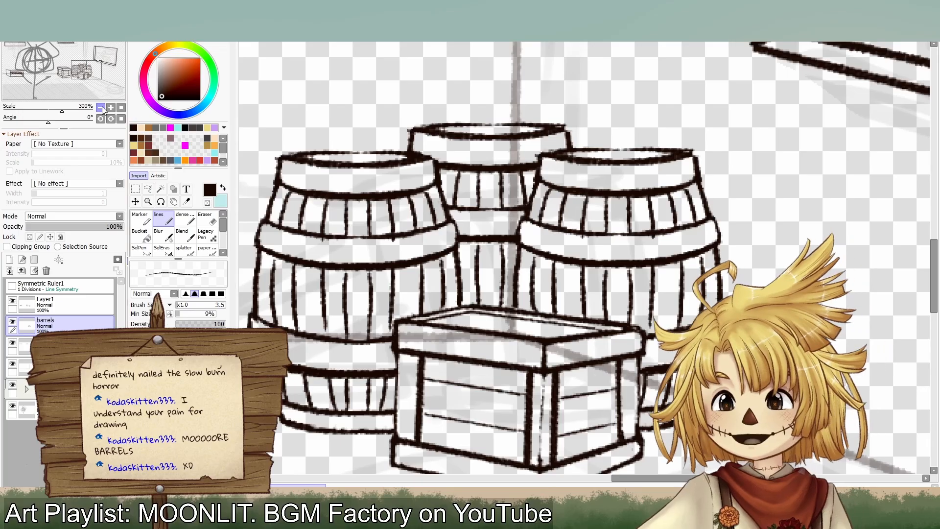
scroll(84, 67, "down", 5)
left_click_drag(84, 68, 81, 60)
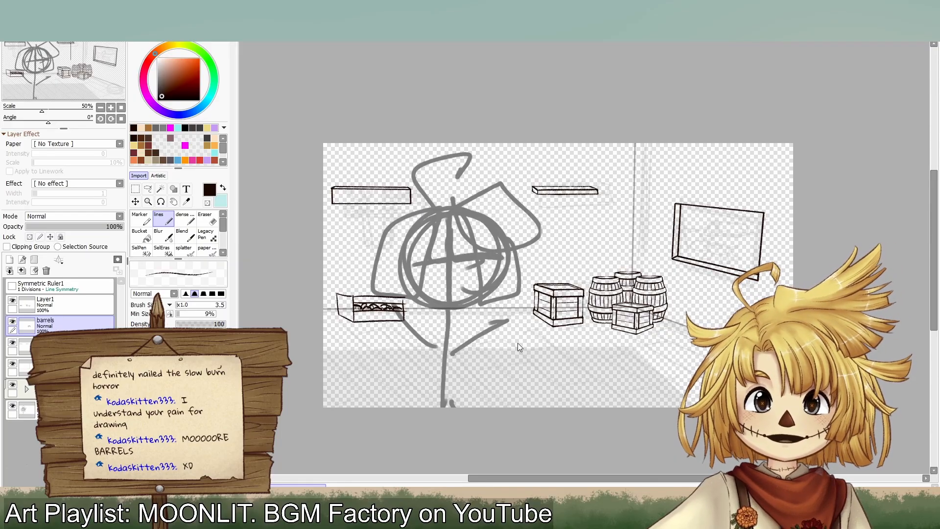
scroll(518, 345, "up", 1)
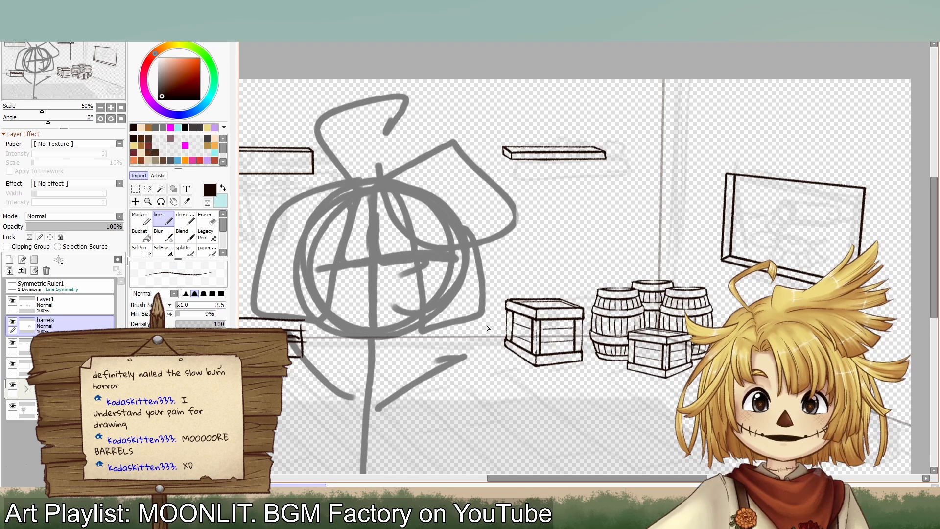
left_click(100, 107)
left_click(111, 108)
double_click(111, 108)
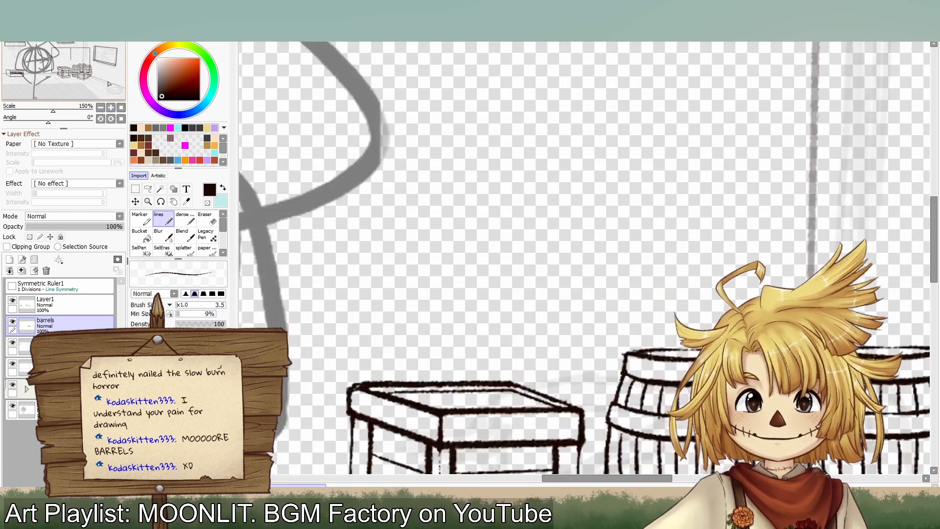
left_click(111, 107)
double_click(100, 107)
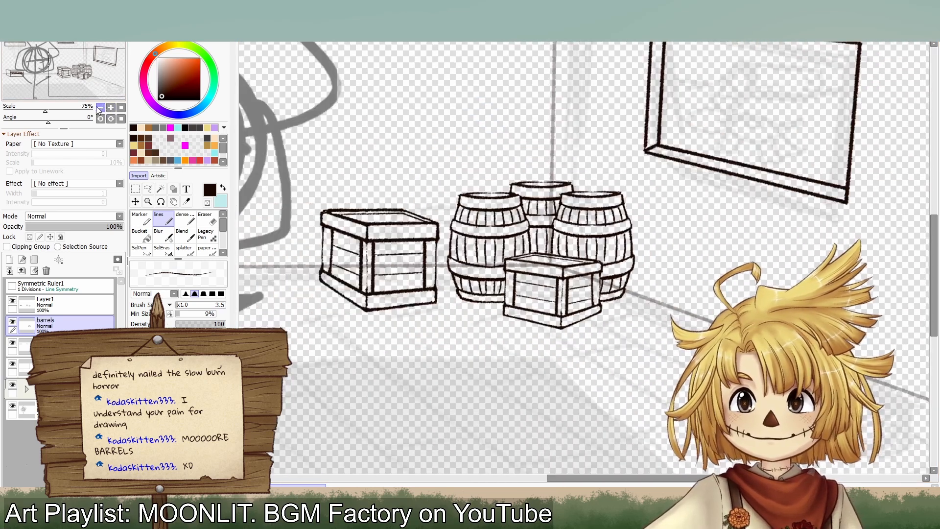
double_click(101, 107)
left_click_drag(86, 78, 93, 73)
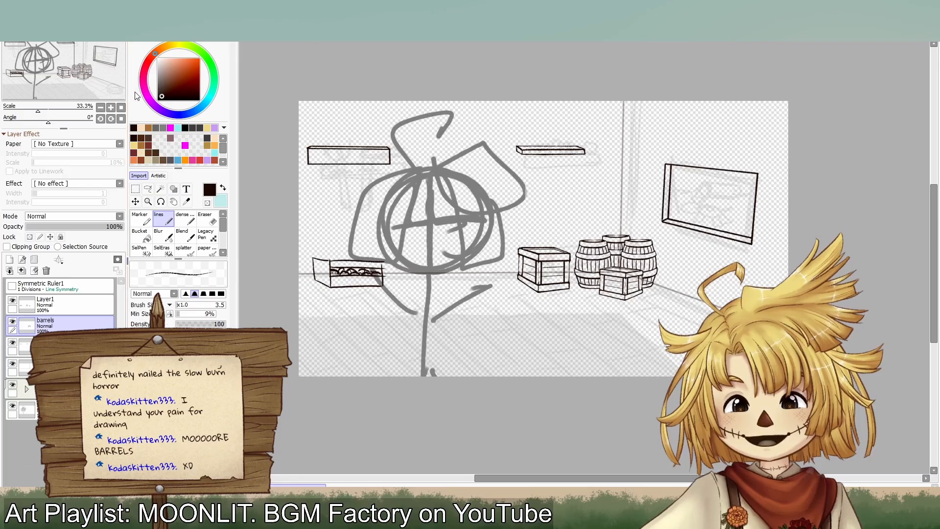
left_click(97, 76)
scroll(97, 76, "up", 5)
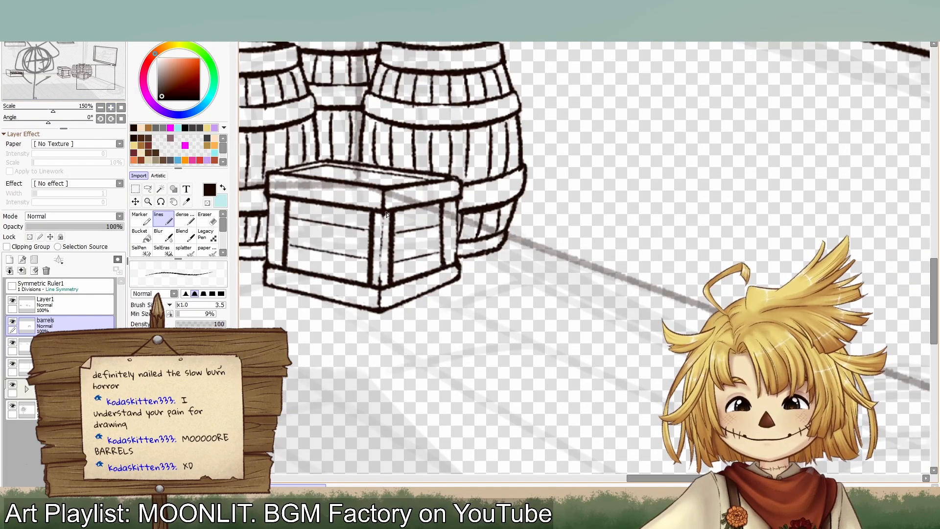
scroll(107, 69, "down", 1)
left_click(100, 107)
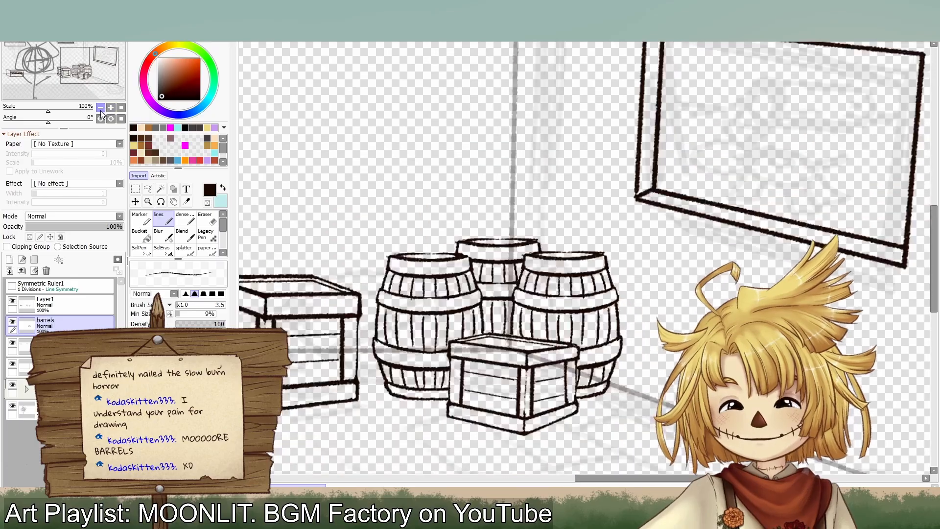
left_click(103, 108)
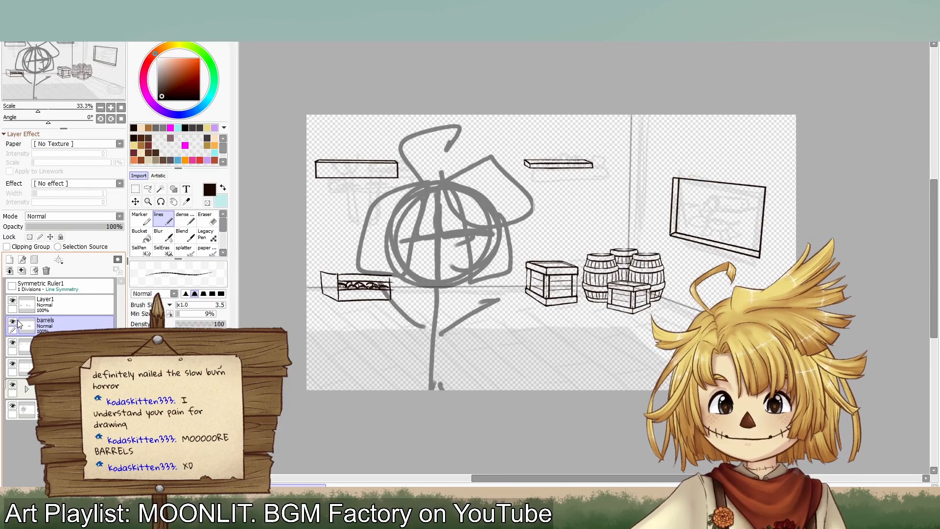
Step: Select the larger crate on Layer1, move it slightly away from the barrels with a transform, and deselect it
left_click(67, 305)
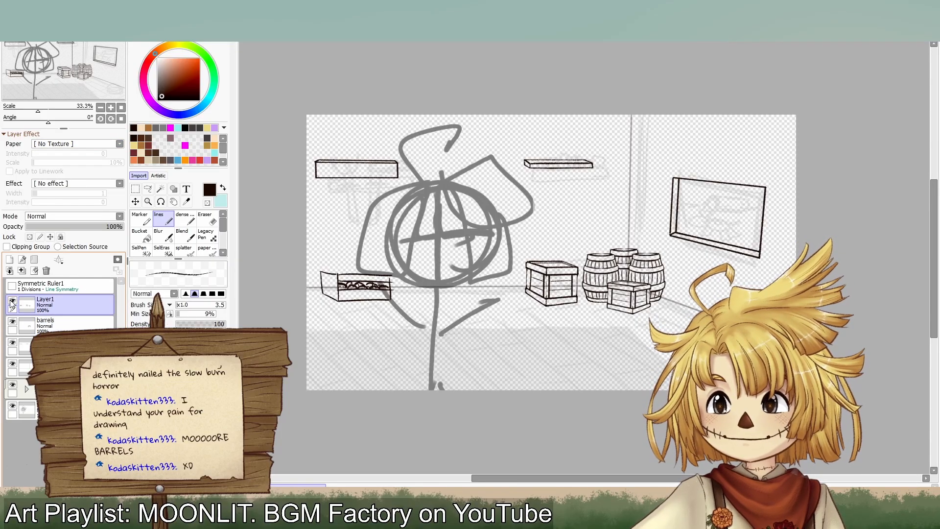
left_click(139, 191)
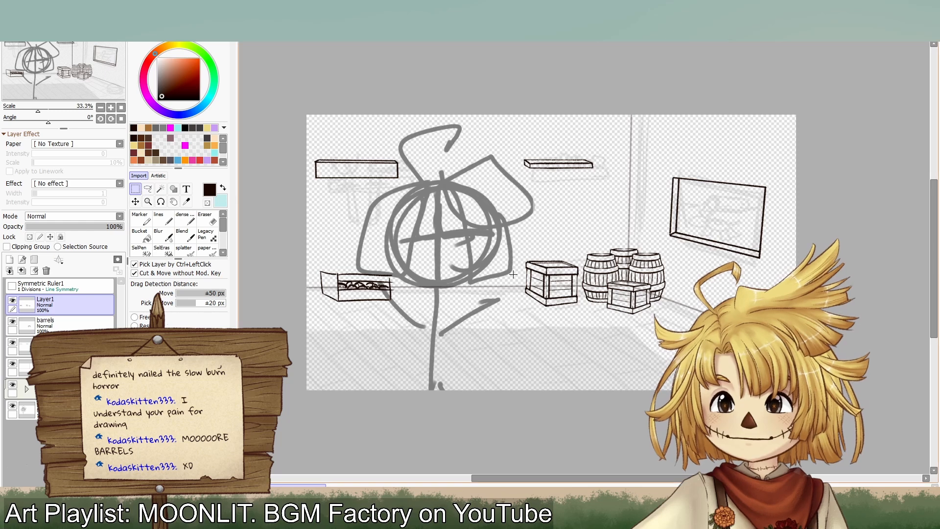
left_click_drag(504, 230, 590, 334)
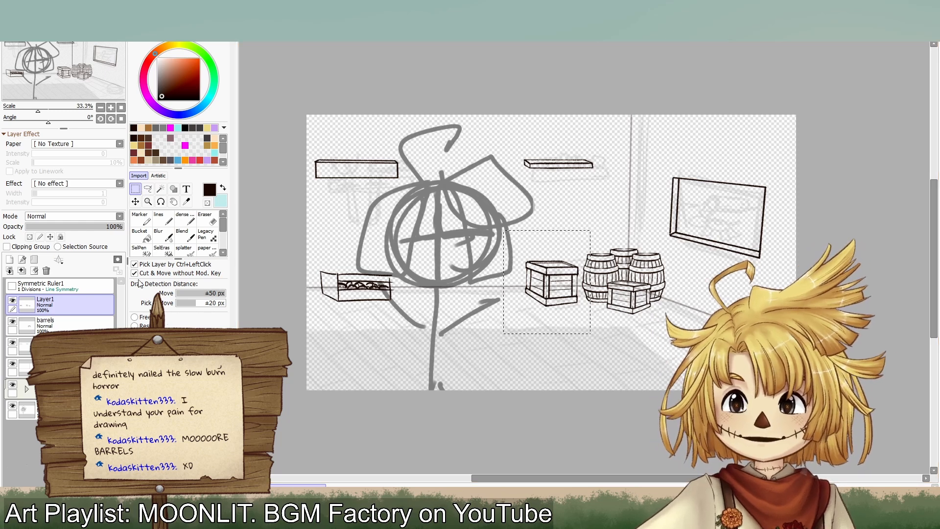
key("ctrl+t")
left_click_drag(523, 315, 554, 308)
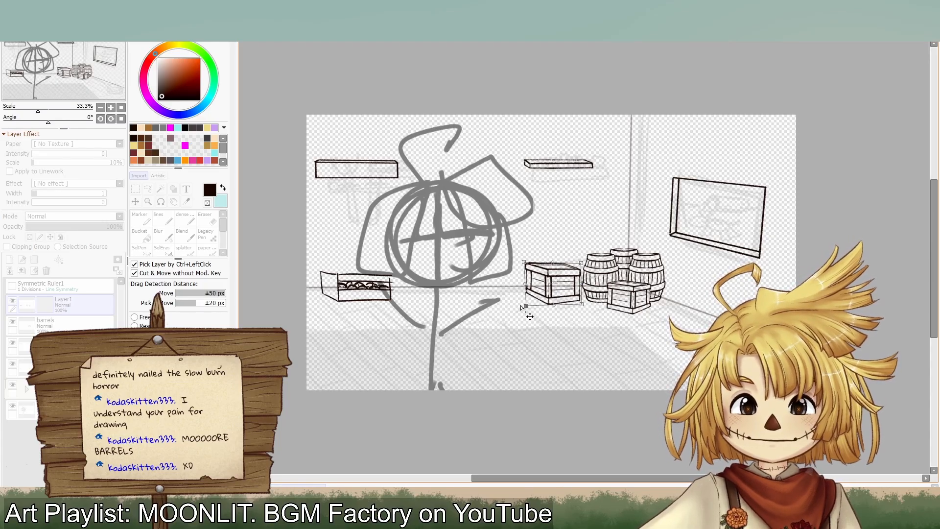
left_click_drag(528, 272, 549, 289)
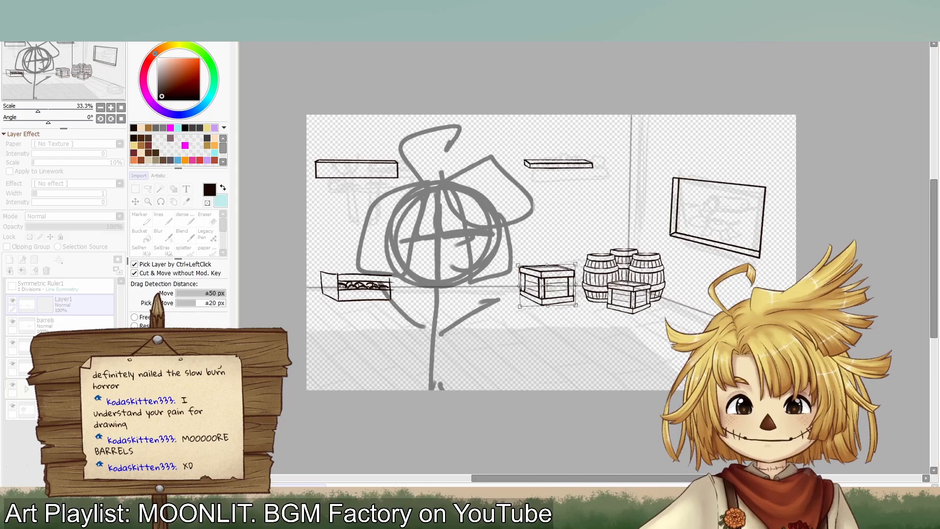
key("Return")
key("ctrl+d")
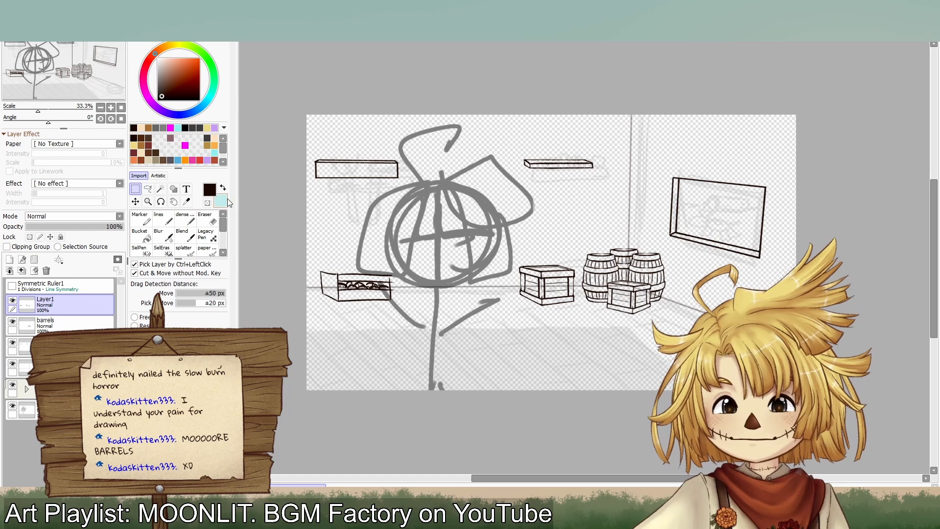
Step: Erase the open box beside the pumpkin-headed figure from Layer1 with a size 75 eraser and add a new layer above
left_click(206, 216)
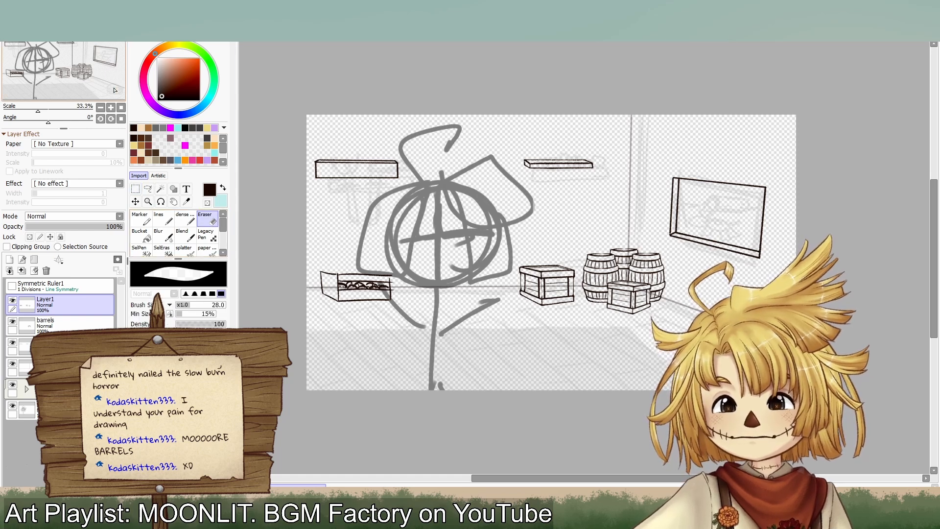
left_click_drag(293, 179, 325, 189)
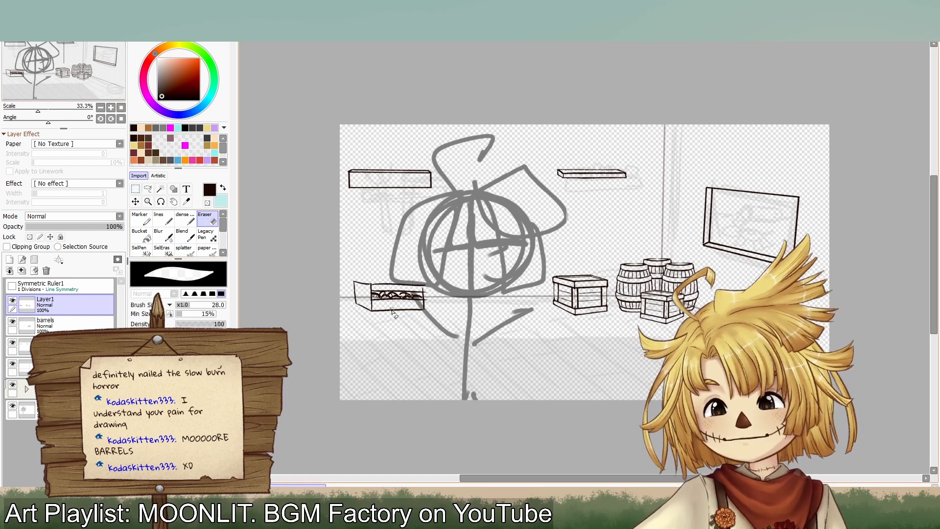
mouse_move(89, 71)
left_mouse_down()
mouse_move(113, 70)
mouse_move(77, 69)
left_mouse_up()
left_click(111, 107)
left_click(110, 108)
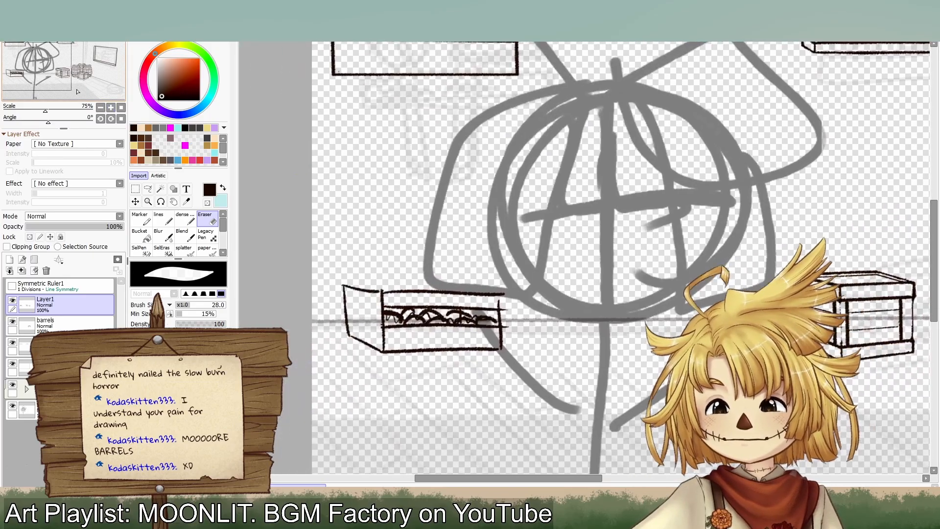
left_click(212, 305)
left_click(212, 305)
mouse_move(350, 289)
left_mouse_down()
mouse_move(321, 332)
mouse_move(481, 295)
mouse_move(483, 343)
mouse_move(507, 343)
left_mouse_up()
left_click(10, 270)
left_click(158, 218)
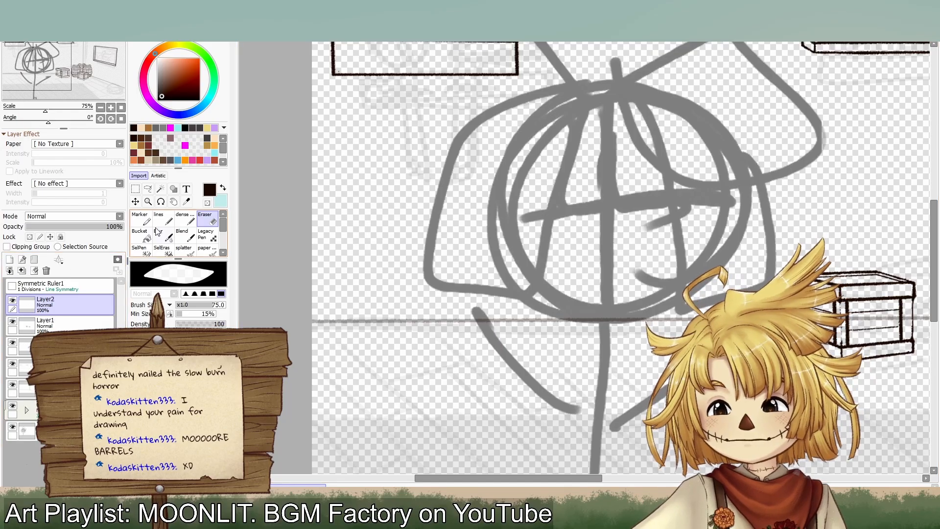
Step: Try to outline a wide, flat, rounded shape on the floor line with the size 8 lines brush, and clear the layer
mouse_move(50, 72)
left_mouse_down()
mouse_move(74, 50)
mouse_move(64, 53)
mouse_move(79, 57)
mouse_move(72, 51)
mouse_move(71, 64)
mouse_move(126, 65)
mouse_move(113, 58)
mouse_move(40, 87)
mouse_move(44, 106)
mouse_move(38, 100)
left_mouse_up()
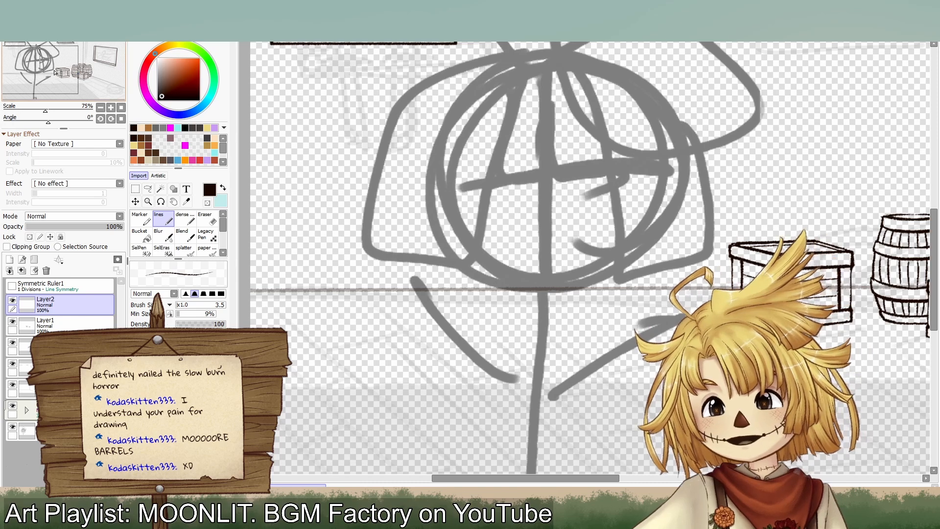
mouse_move(56, 72)
left_mouse_down()
mouse_move(100, 75)
mouse_move(52, 73)
left_mouse_up()
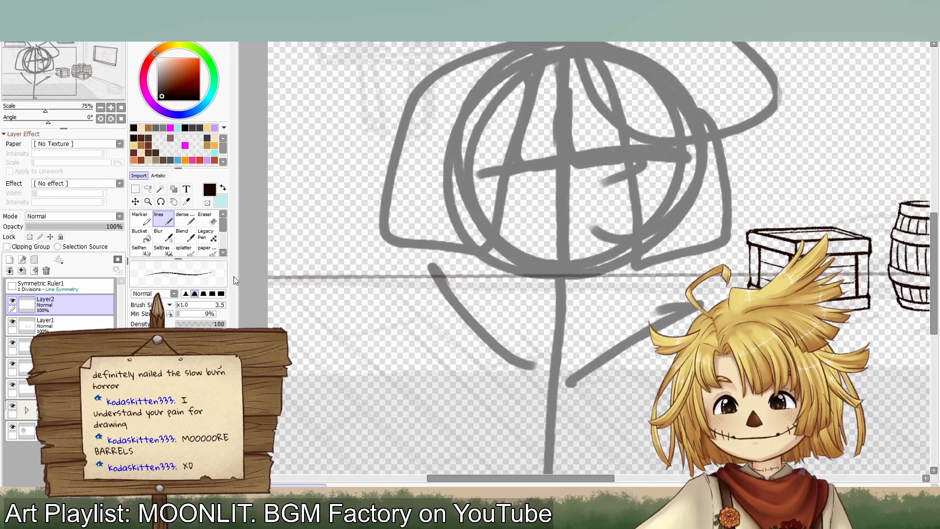
left_click_drag(282, 251, 448, 262)
key("ctrl+z")
mouse_move(288, 264)
left_mouse_down()
mouse_move(439, 259)
mouse_move(467, 268)
left_mouse_up()
key("ctrl+z")
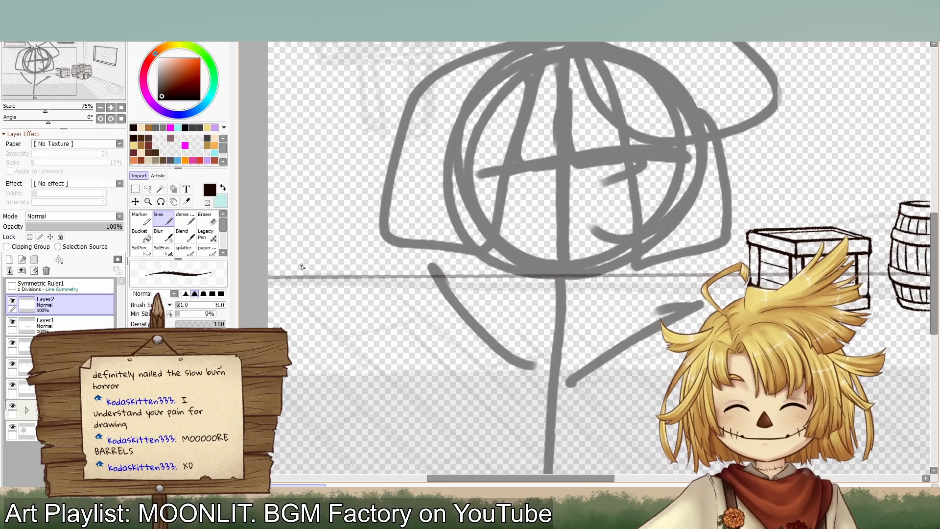
mouse_move(300, 267)
left_mouse_down()
mouse_move(325, 253)
mouse_move(488, 265)
mouse_move(343, 248)
mouse_move(459, 271)
left_mouse_up()
key("ctrl+z")
mouse_move(297, 263)
left_mouse_down()
mouse_move(284, 270)
mouse_move(288, 282)
mouse_move(449, 287)
left_mouse_up()
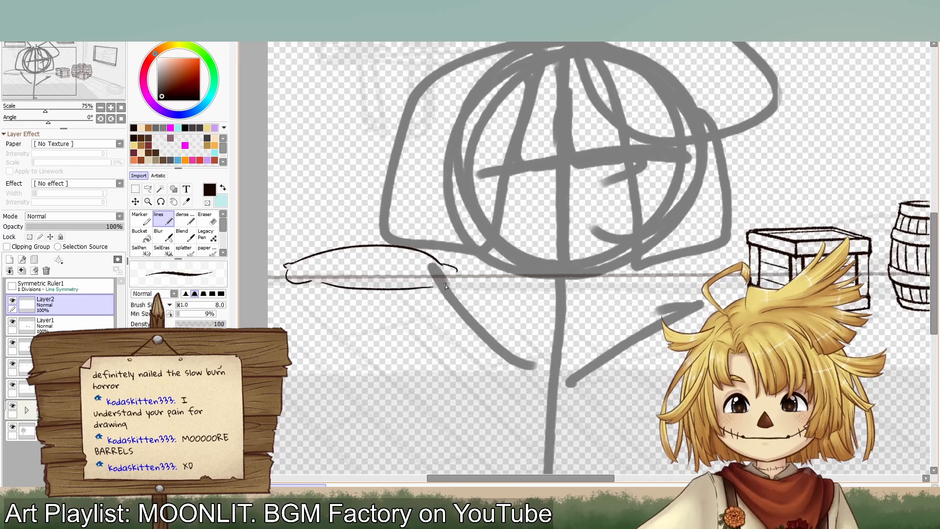
key("ctrl+z")
key("ctrl+z")
key("ctrl+z")
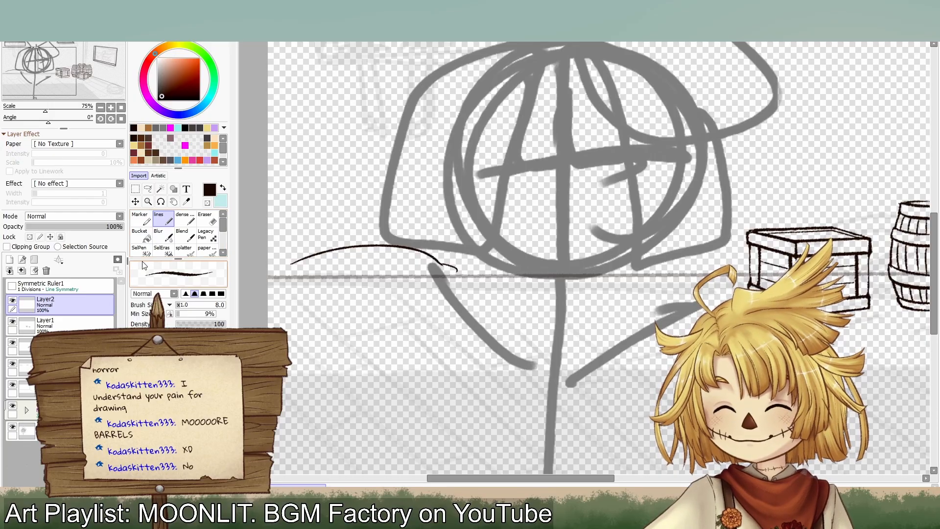
left_click(35, 271)
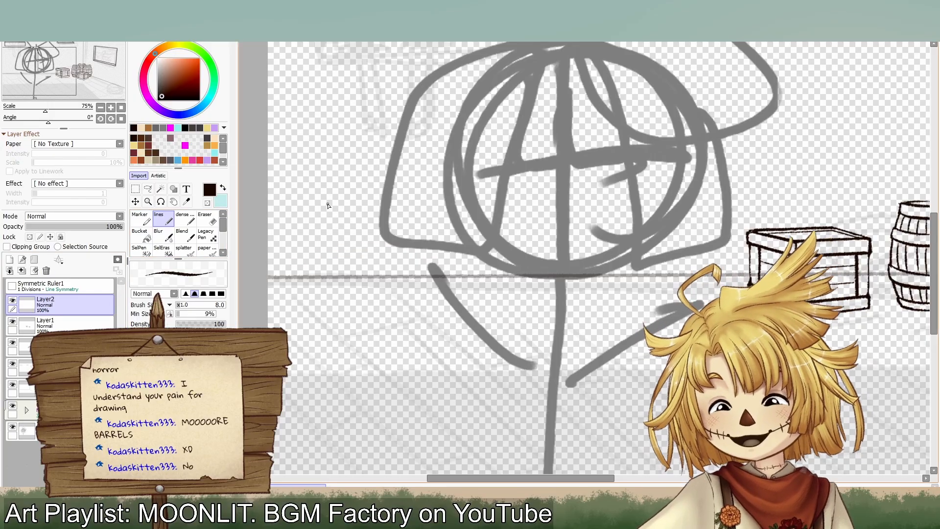
Step: Ink the narrow rim of a small sack on Layer2, just above the floor line and beside the figure, at brush size 8
mouse_move(300, 220)
left_mouse_down()
mouse_move(300, 228)
mouse_move(329, 230)
mouse_move(296, 240)
mouse_move(352, 238)
mouse_move(353, 228)
left_mouse_up()
key("ctrl+z")
key("ctrl+z")
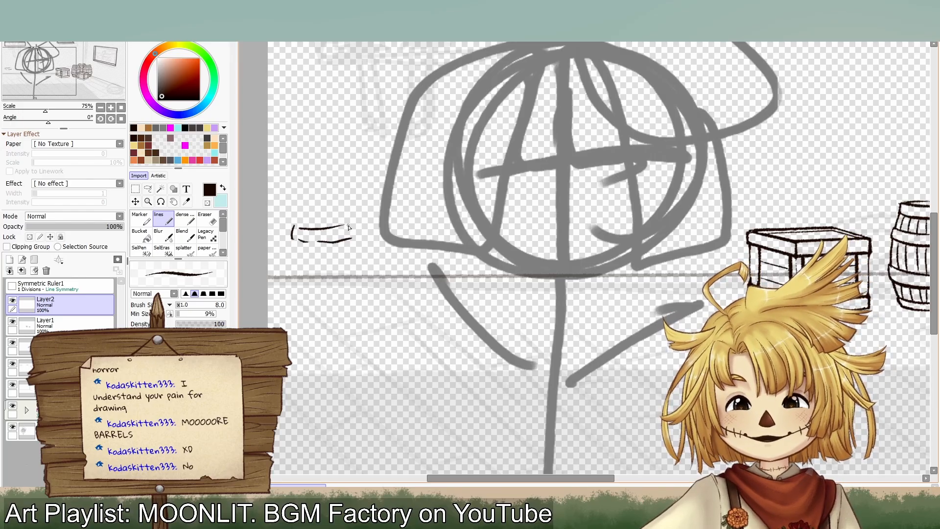
key("ctrl+z")
left_click_drag(296, 228, 351, 229)
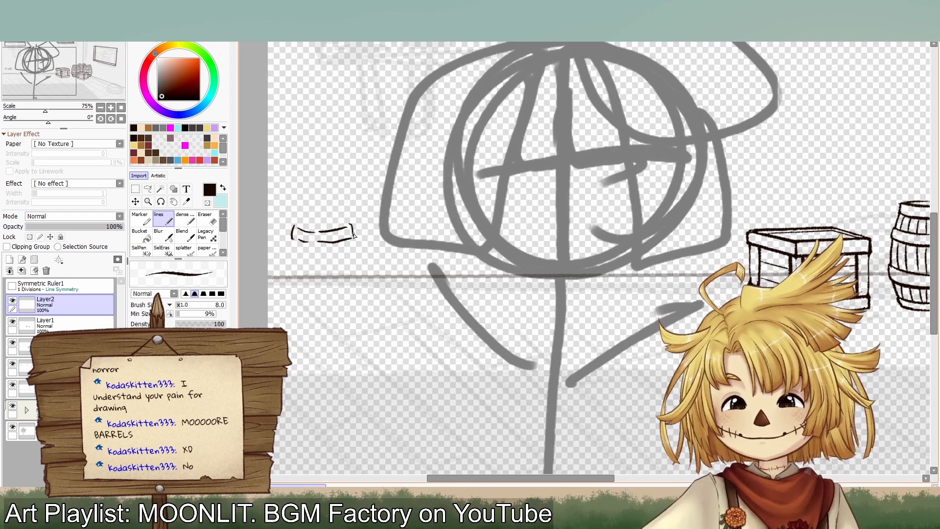
left_click_drag(293, 226, 346, 227)
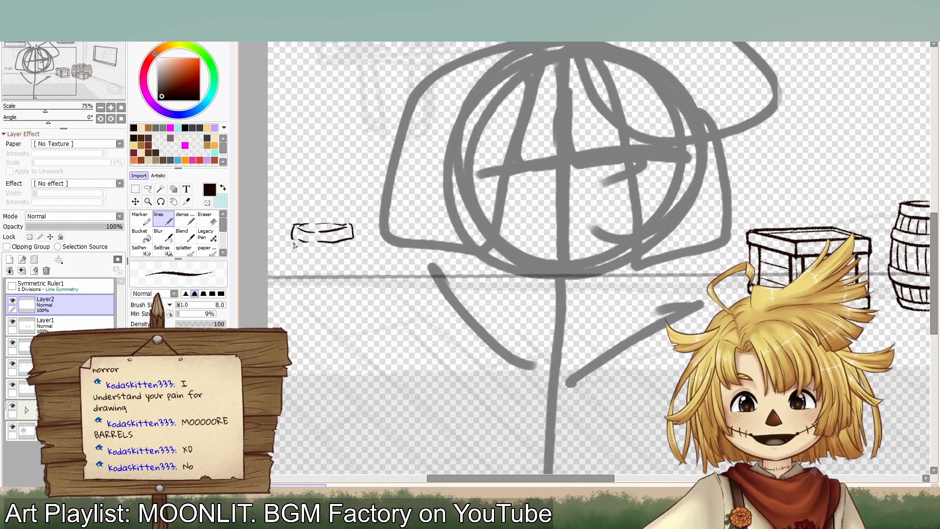
Step: Ink the sack's body below the rim with flaring sides and a curved base, redoing strokes until the outline closes
left_click_drag(295, 242, 289, 275)
key("ctrl+z")
mouse_move(293, 239)
left_mouse_down()
mouse_move(289, 290)
mouse_move(289, 281)
mouse_move(334, 295)
mouse_move(362, 280)
left_mouse_up()
left_click_drag(352, 240, 364, 281)
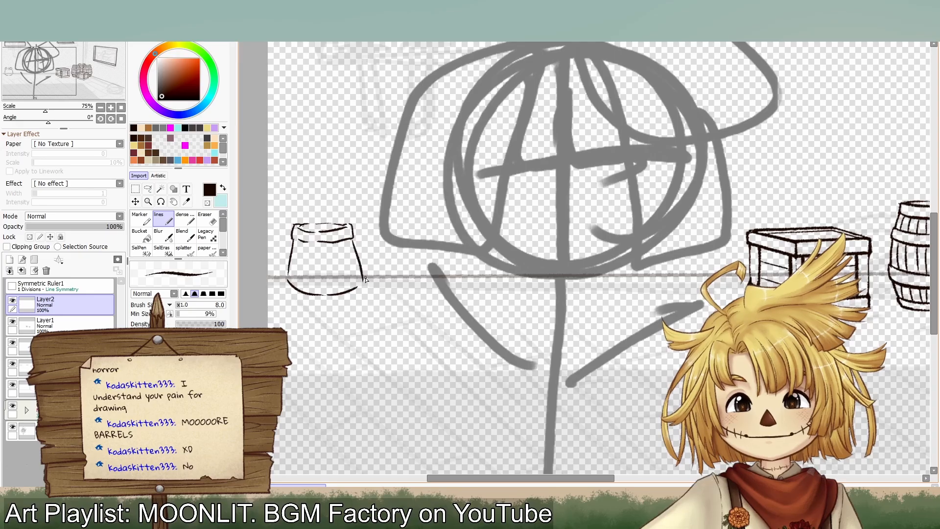
key("ctrl+z")
key("ctrl+z")
key("ctrl+z")
mouse_move(289, 270)
left_mouse_down()
mouse_move(310, 294)
mouse_move(357, 281)
left_mouse_up()
key("ctrl+z")
key("ctrl+z")
left_click_drag(304, 294, 356, 289)
key("ctrl+z")
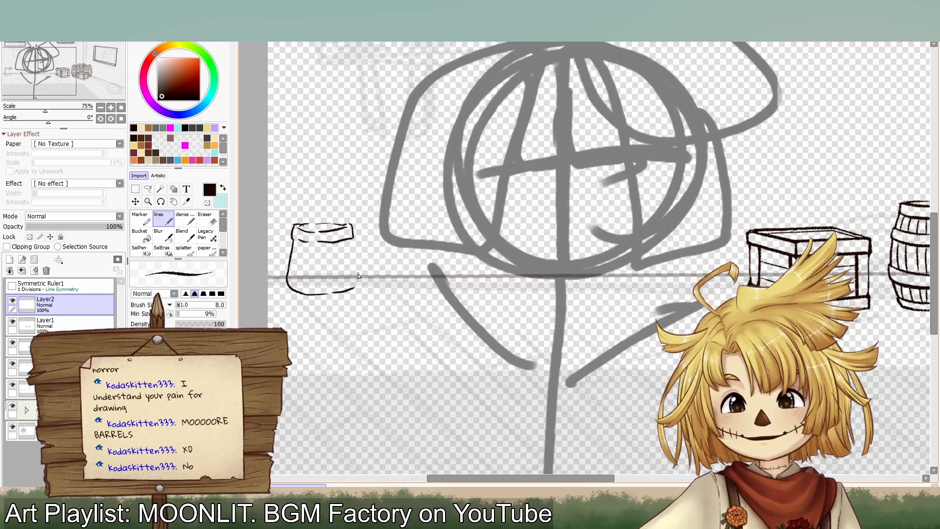
left_click_drag(353, 239, 357, 287)
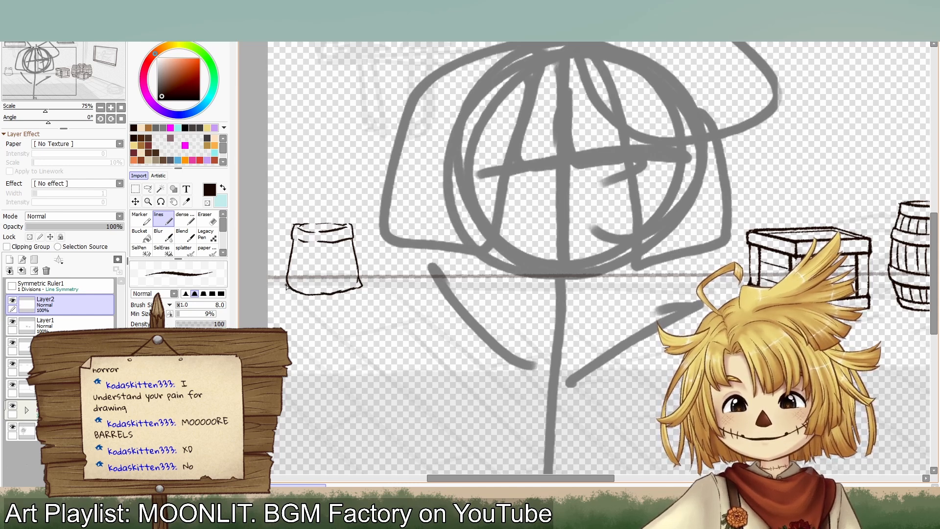
Step: Finish the lower-left edge of the sack's outline, clean up its stray lines, and draw small grain shapes in its opening
left_click_drag(287, 287, 299, 294)
left_click(207, 202)
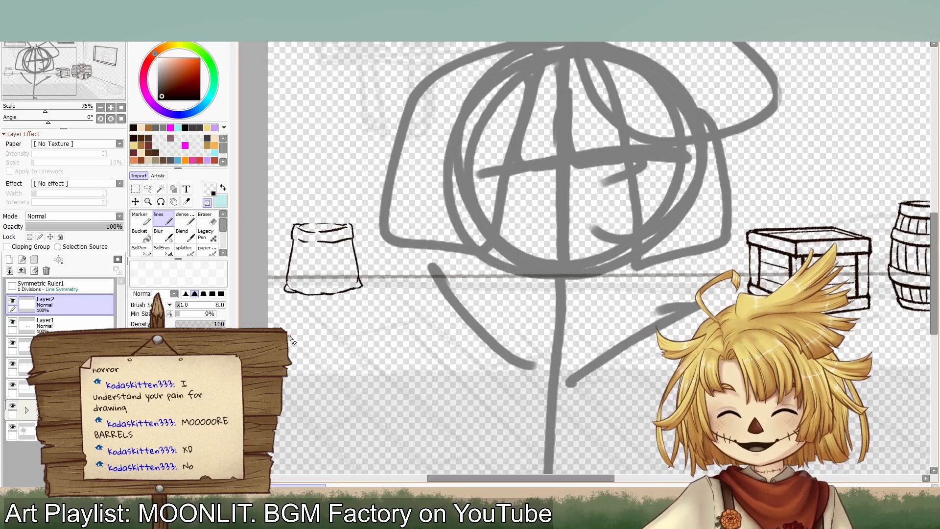
left_click(210, 190)
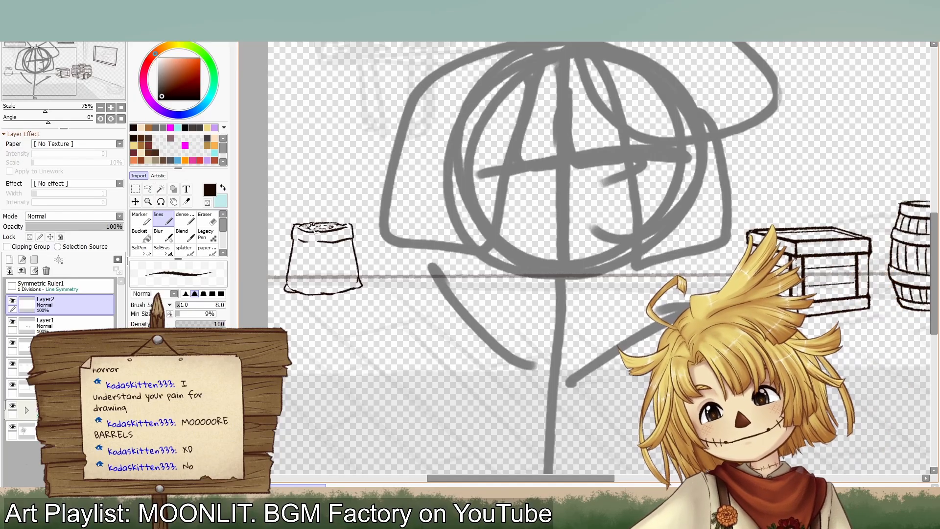
Step: Try placing the sack on top of the barrels and return it to its original spot near the left wall shelf
left_click_drag(88, 54, 83, 54)
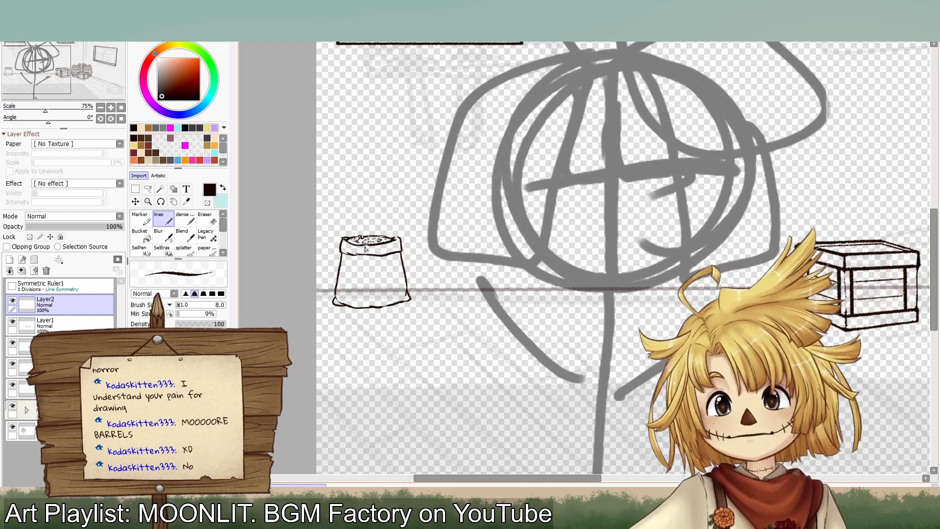
mouse_move(73, 78)
left_mouse_down()
mouse_move(78, 66)
mouse_move(78, 77)
left_mouse_up()
scroll(100, 111, "up", 4)
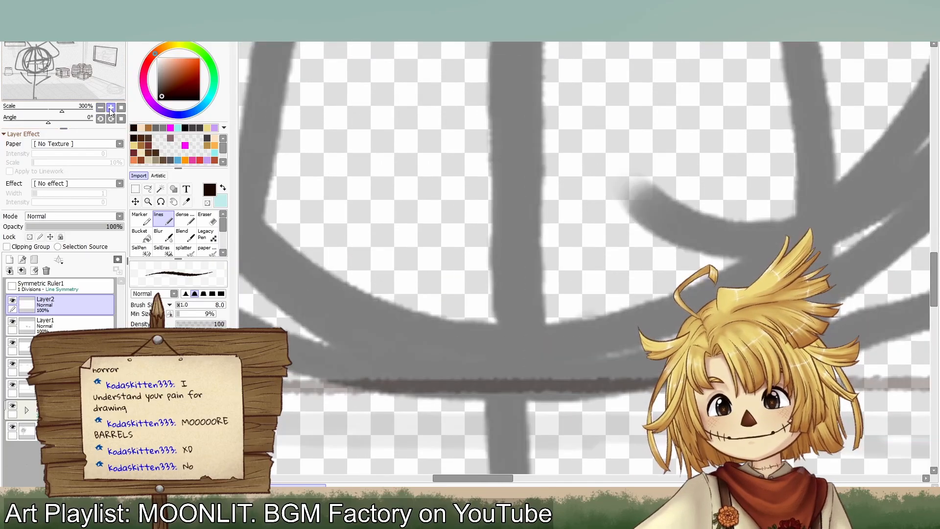
scroll(101, 111, "down", 4)
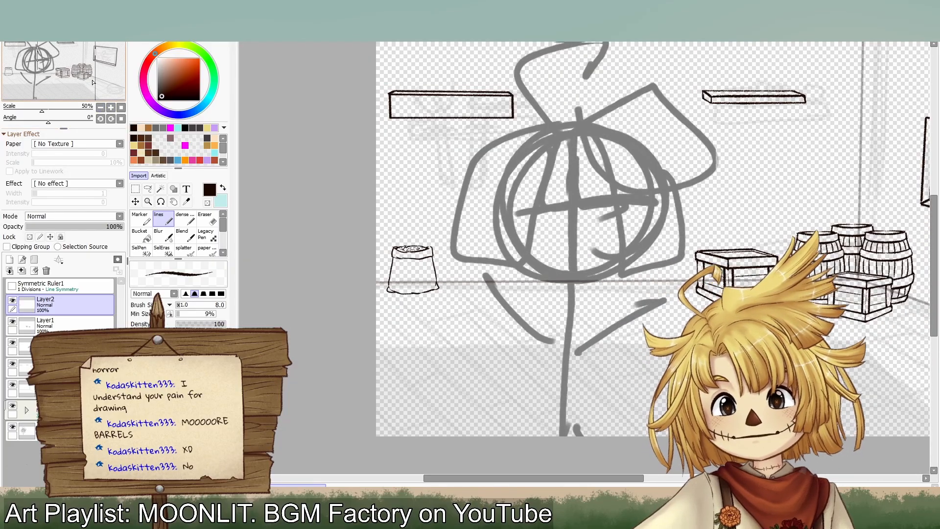
left_click_drag(103, 73, 98, 78)
left_click(135, 201)
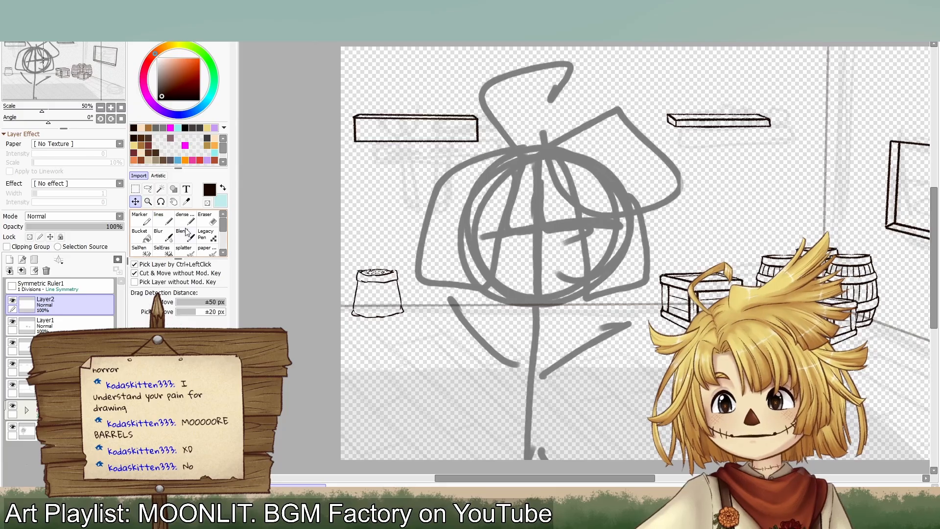
left_click_drag(384, 369, 641, 408)
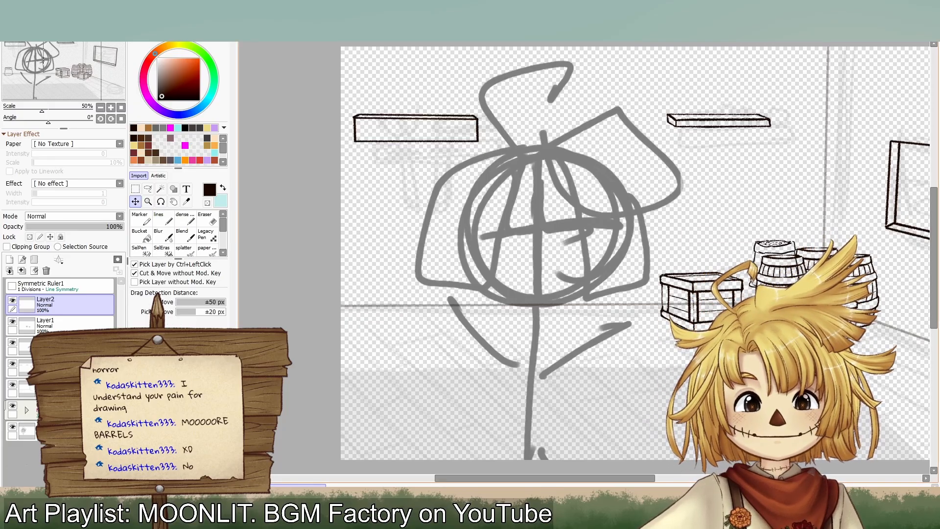
mouse_move(646, 406)
left_mouse_down()
mouse_move(564, 340)
mouse_move(388, 373)
left_mouse_up()
Step: Enlarge the sack with a free transform and pull its base slightly lower
key("ctrl+t")
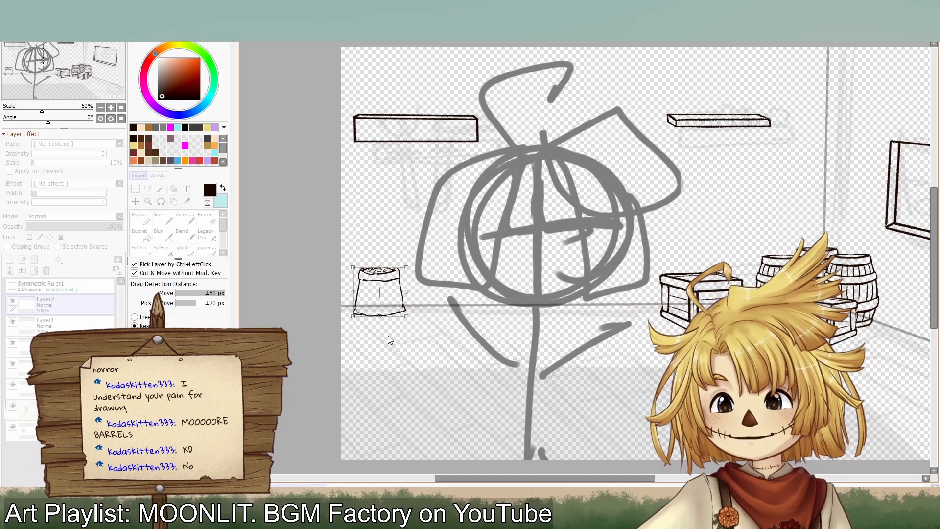
mouse_move(405, 318)
left_mouse_down()
mouse_move(431, 348)
mouse_move(420, 311)
left_mouse_up()
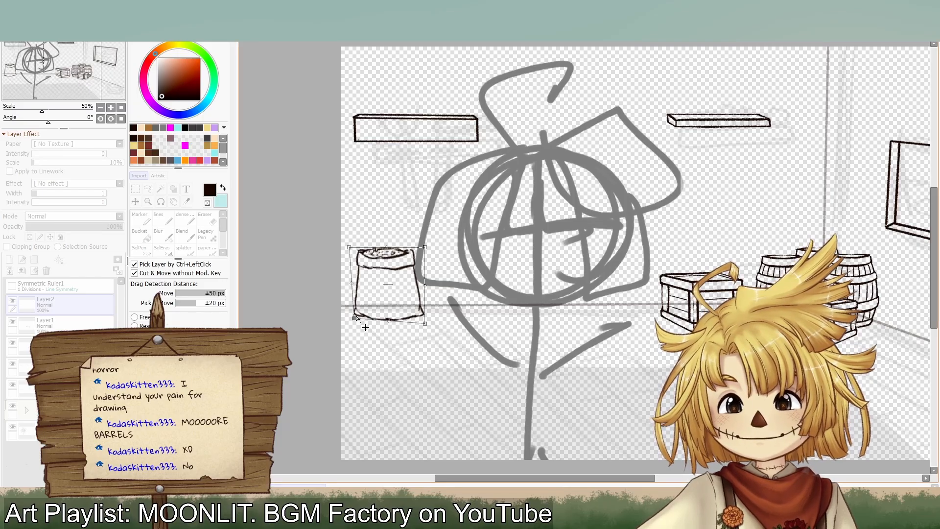
left_click_drag(424, 324, 422, 327)
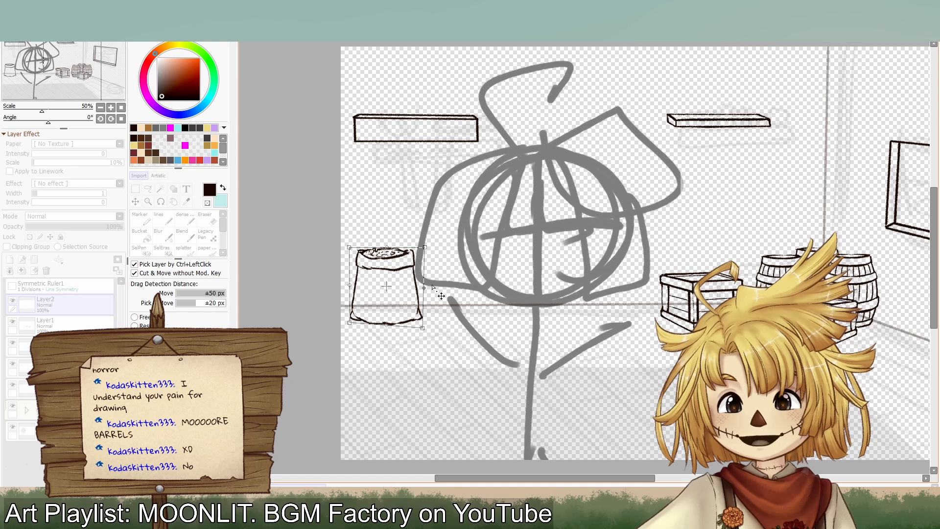
Step: Distort the sack's corners to widen its top relative to its base, and apply the transformation
left_click_drag(425, 246, 431, 245)
left_click_drag(349, 248, 339, 247)
mouse_move(347, 319)
left_mouse_down()
mouse_move(373, 296)
mouse_move(385, 322)
left_mouse_up()
left_click_drag(425, 288, 423, 288)
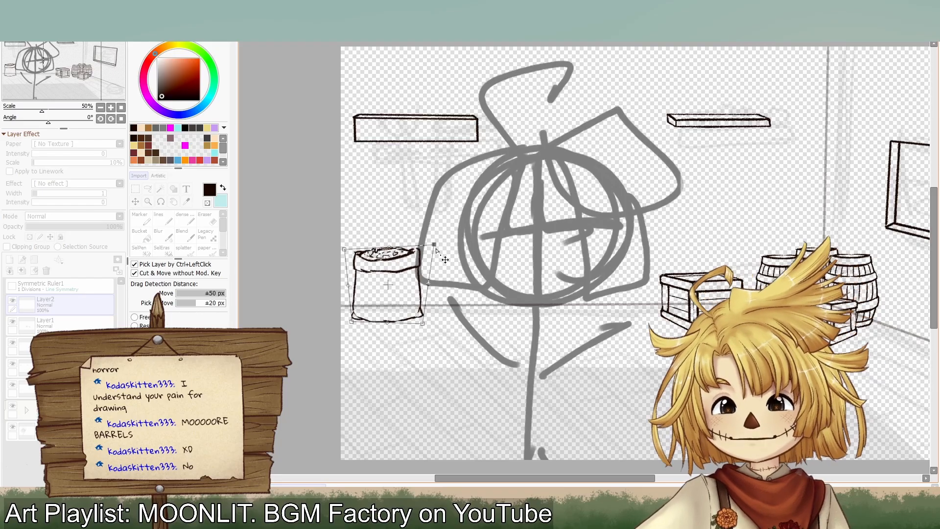
left_click_drag(434, 246, 432, 246)
left_click_drag(422, 328, 422, 330)
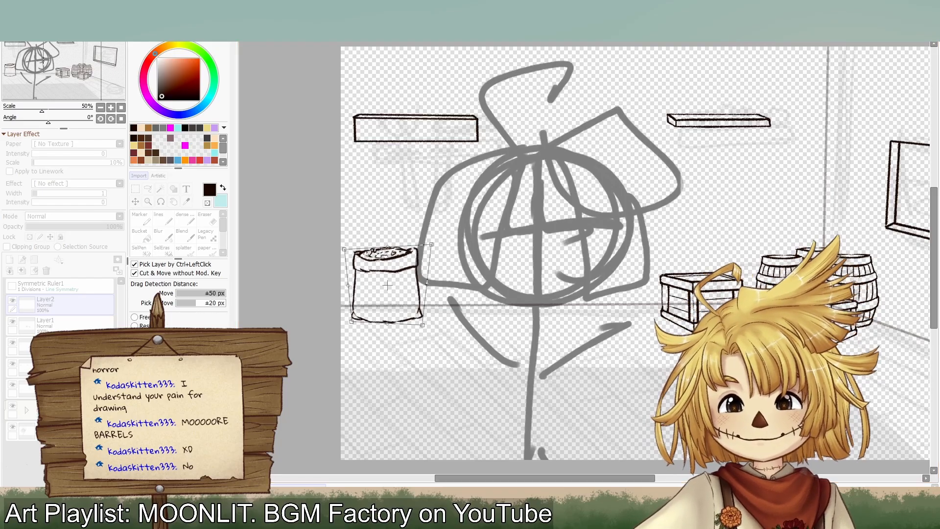
left_click_drag(392, 289, 393, 289)
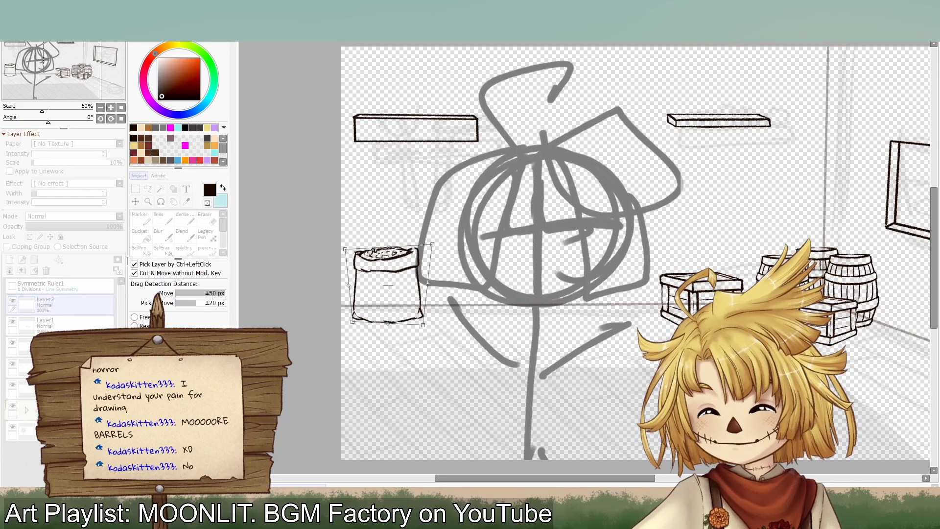
key("Return")
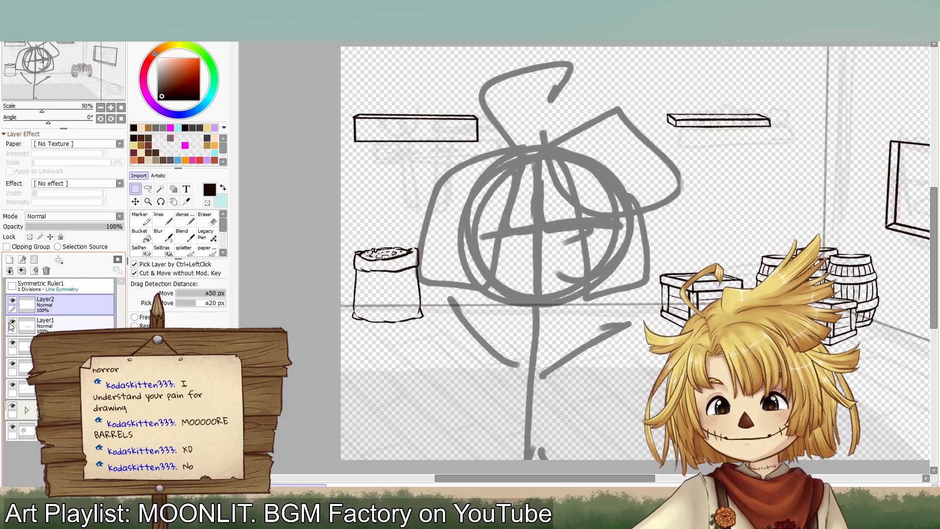
Step: Merge Layer2 and Layer1 down into the barrels layer and rename the merged layer "barrels n stuff"
left_click(23, 271)
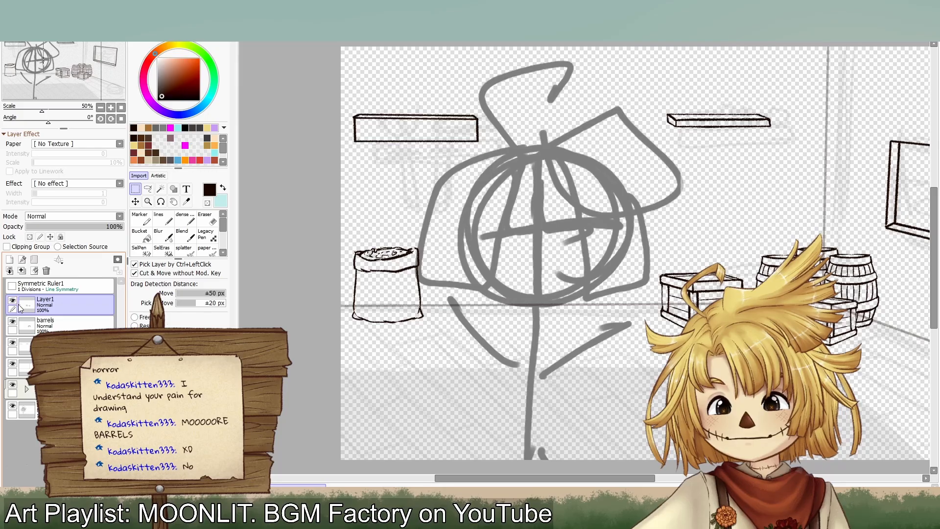
left_click(10, 302)
left_click(11, 302)
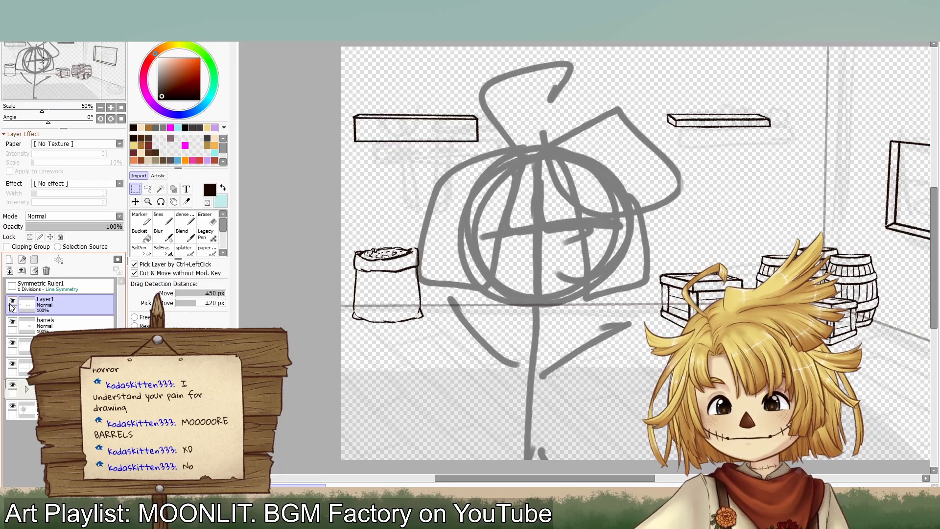
left_click(20, 271)
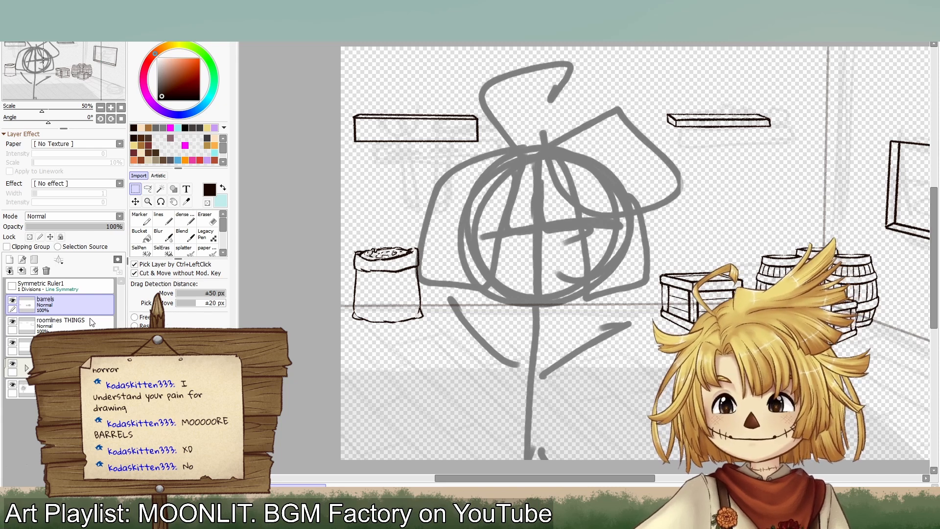
key("Return")
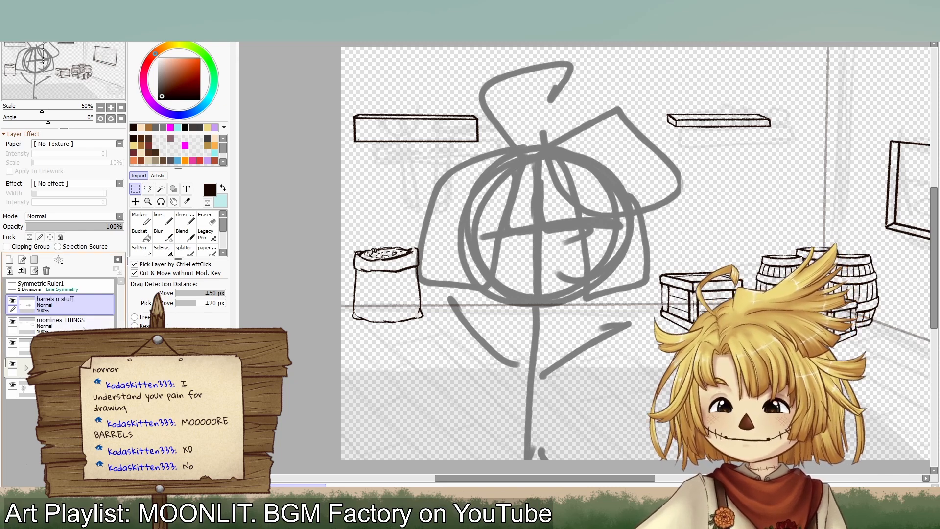
Step: Choose the lines brush and create a layer named "knickknacks" above the barrels n stuff layer for the shelf items
mouse_move(58, 81)
left_mouse_down()
mouse_move(66, 87)
mouse_move(75, 77)
mouse_move(97, 111)
mouse_move(112, 98)
mouse_move(105, 83)
left_mouse_up()
left_click(163, 223)
left_click(111, 108)
left_click(111, 108)
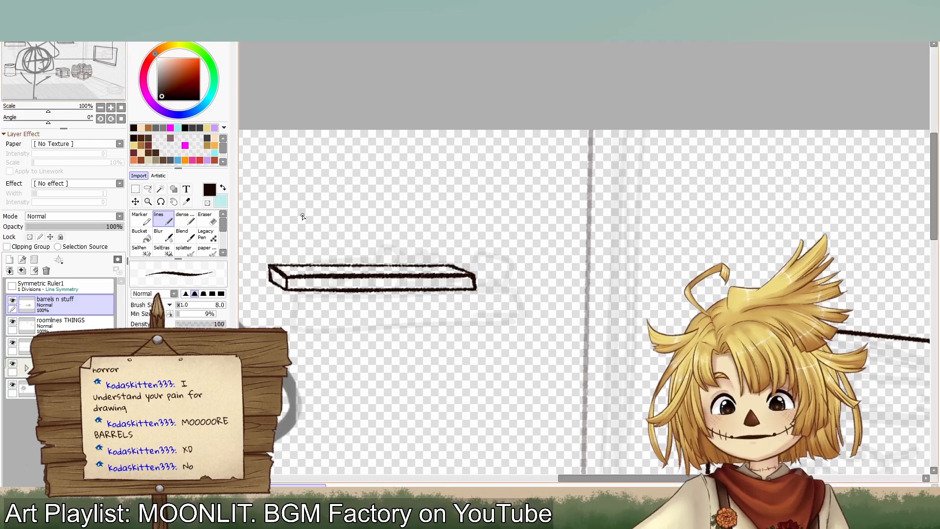
left_click(9, 259)
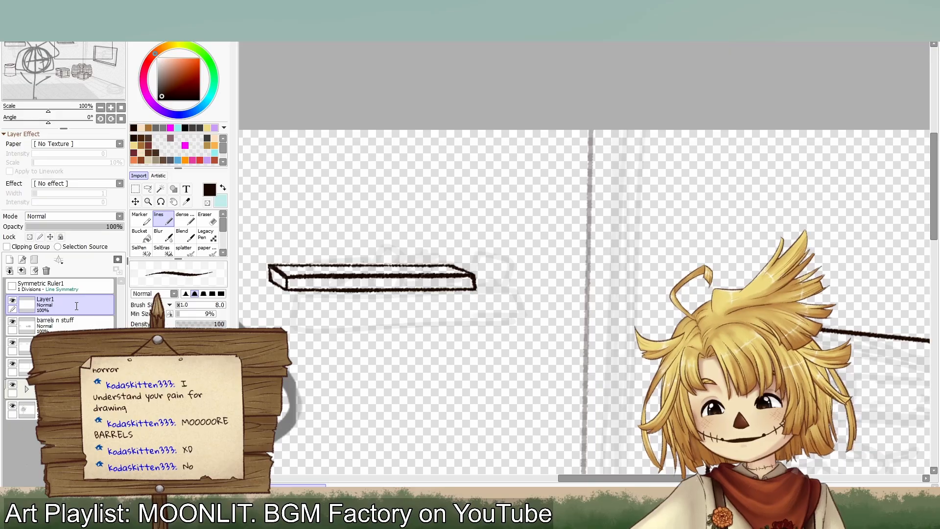
key("Return")
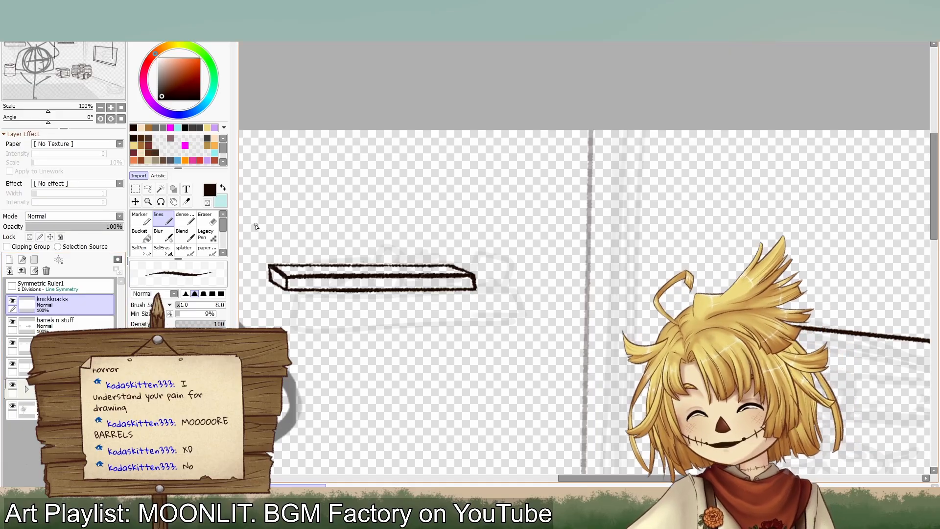
Step: Create another layer named "tools" above the knickknacks layer
left_click_drag(95, 60, 86, 66)
left_click(101, 108)
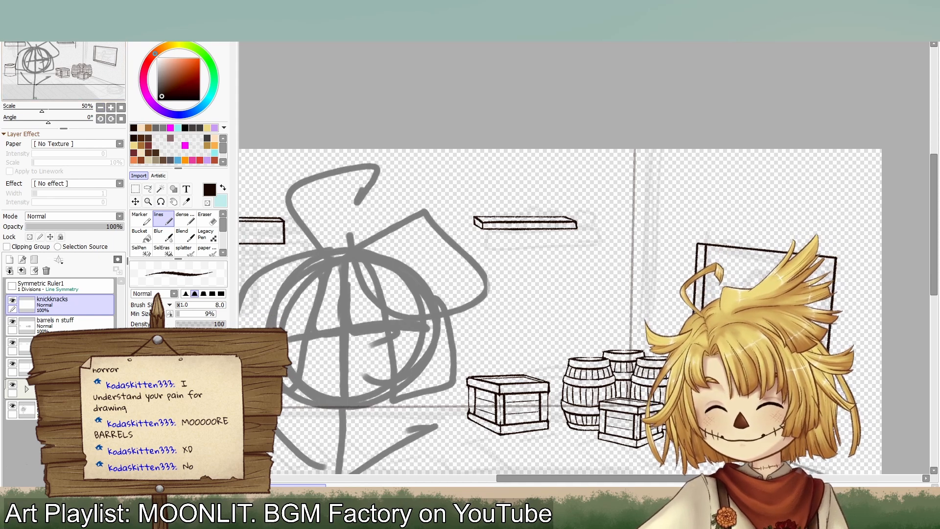
left_click_drag(88, 69, 91, 71)
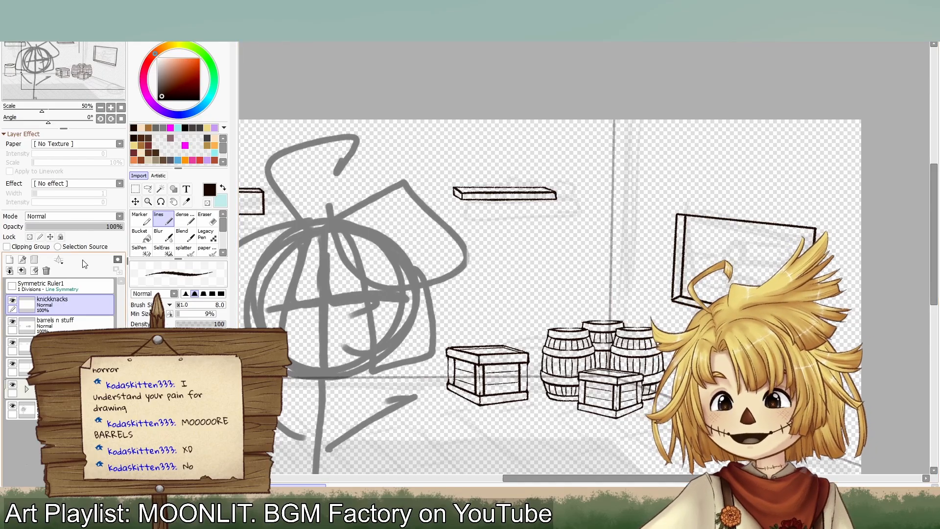
left_click_drag(84, 72, 93, 70)
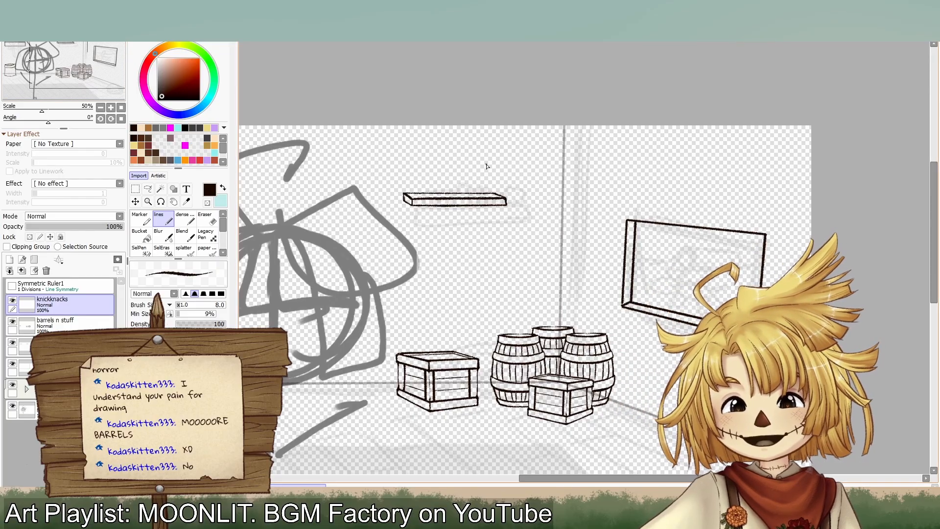
mouse_move(54, 61)
left_mouse_down()
mouse_move(71, 69)
mouse_move(60, 80)
mouse_move(17, 68)
left_mouse_up()
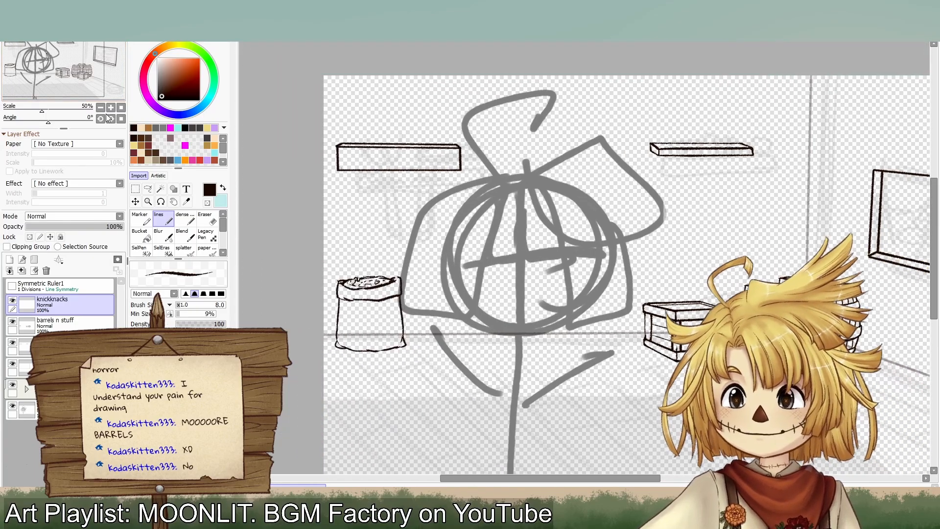
left_click(111, 107)
left_click(110, 108)
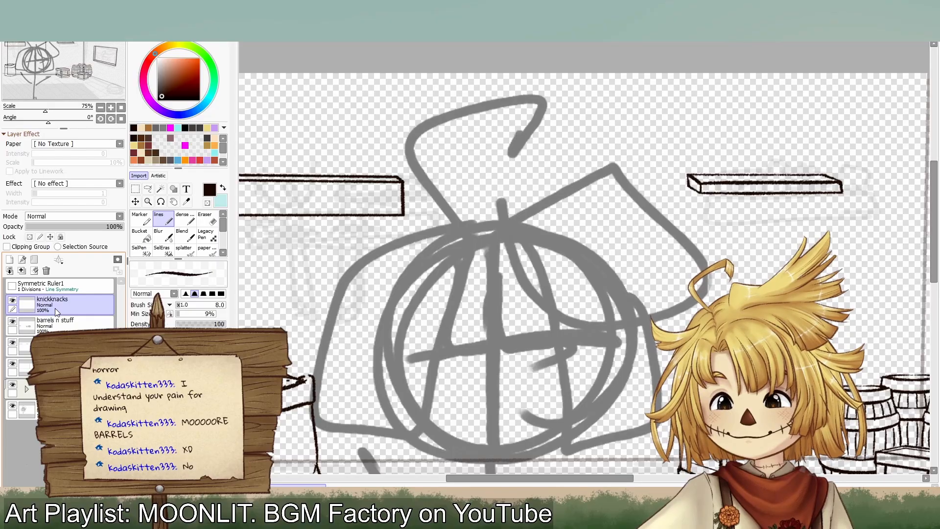
left_click(8, 261)
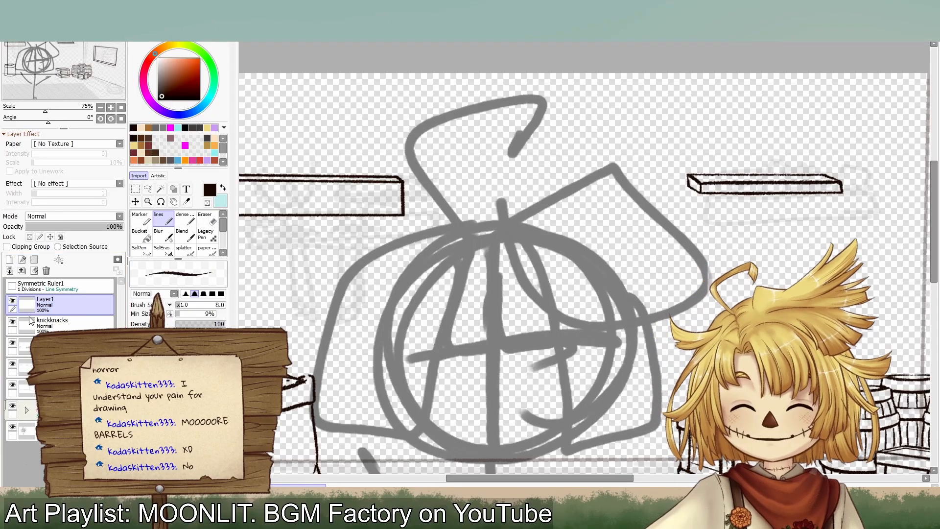
type("tools")
key("Return")
Step: Draw two parallel vertical lines joined at the lower end as a long tool handle, crossing the shelf above the sack
left_click_drag(90, 60, 74, 63)
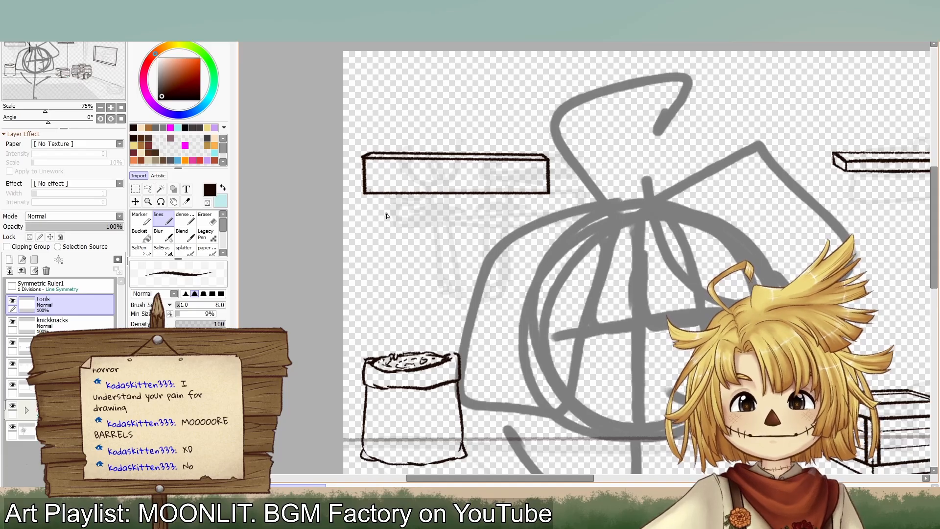
left_click_drag(387, 136, 388, 294)
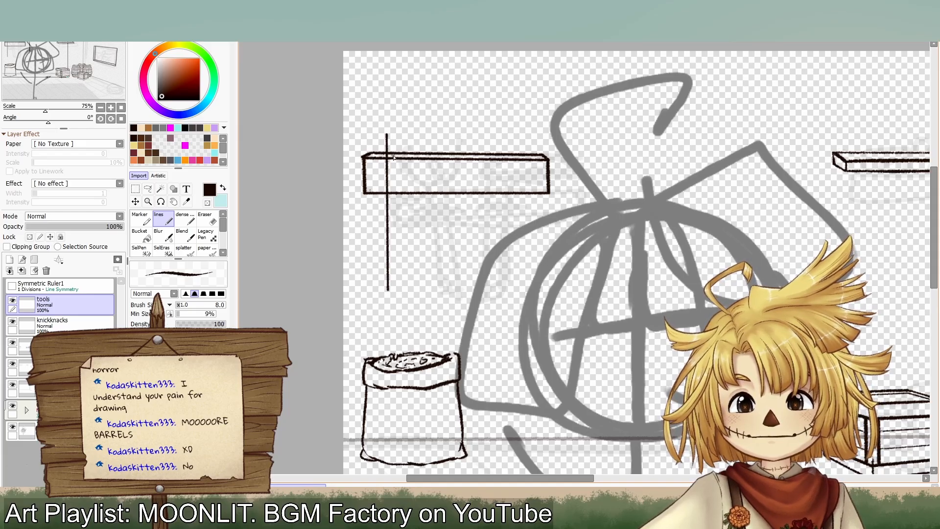
left_click_drag(396, 138, 394, 295)
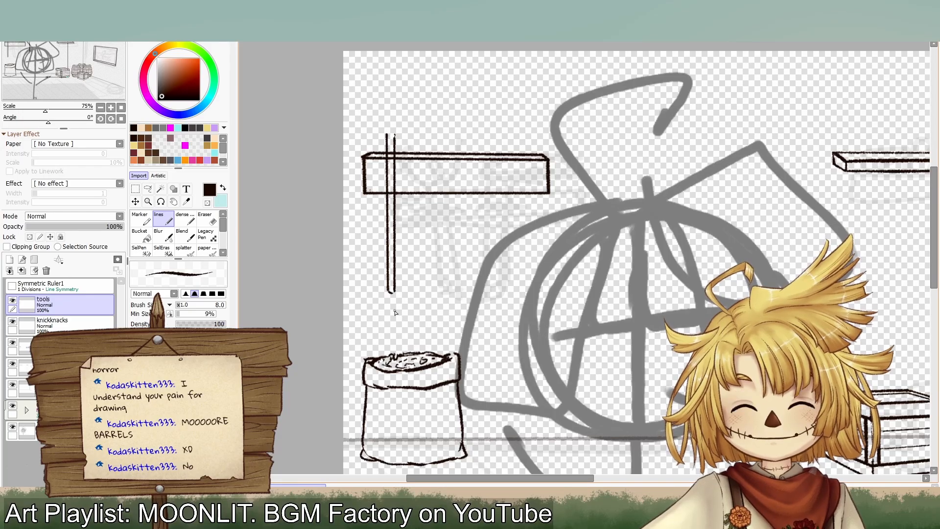
key("ctrl+z")
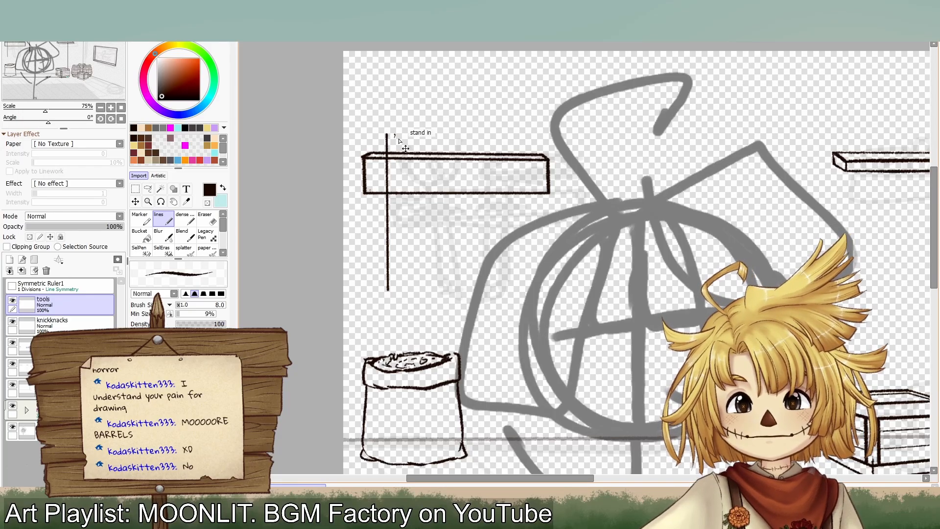
left_click_drag(398, 137, 399, 296)
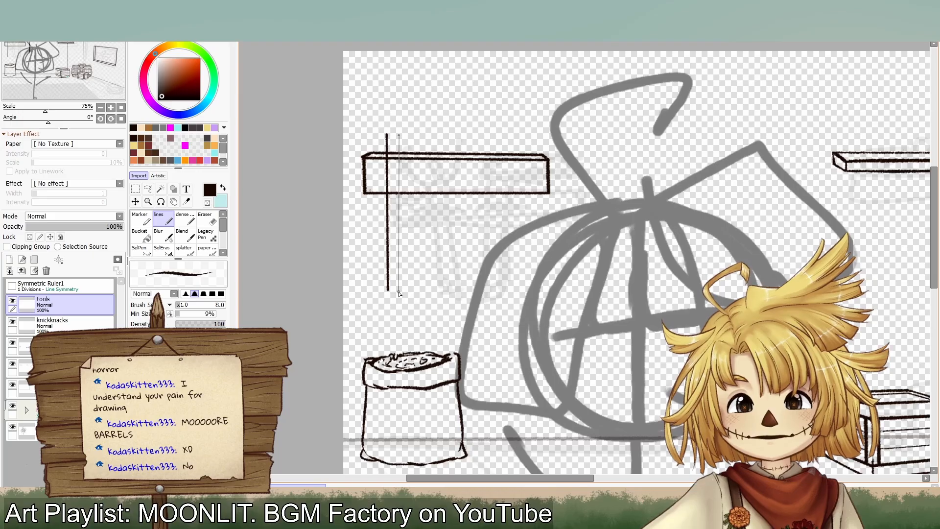
key("ctrl+z")
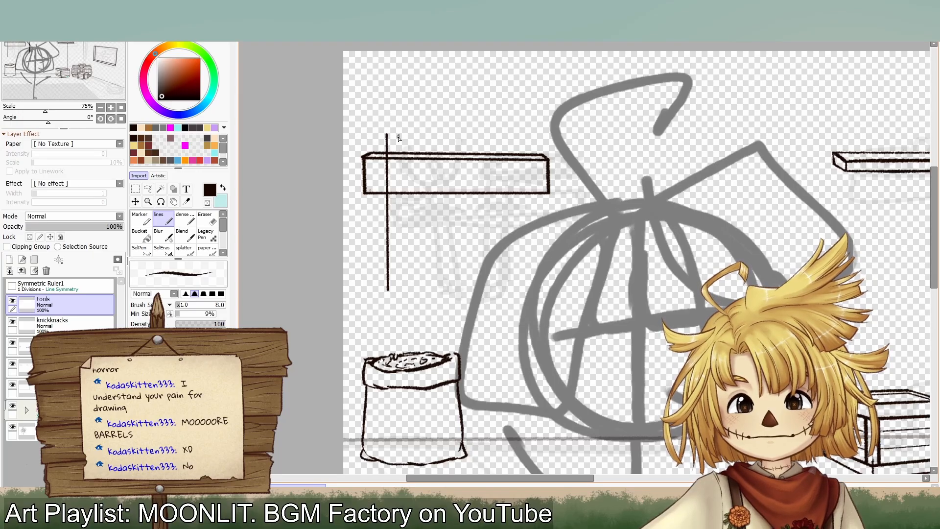
left_click_drag(398, 136, 407, 288)
key("ctrl+z")
left_click_drag(398, 136, 397, 291)
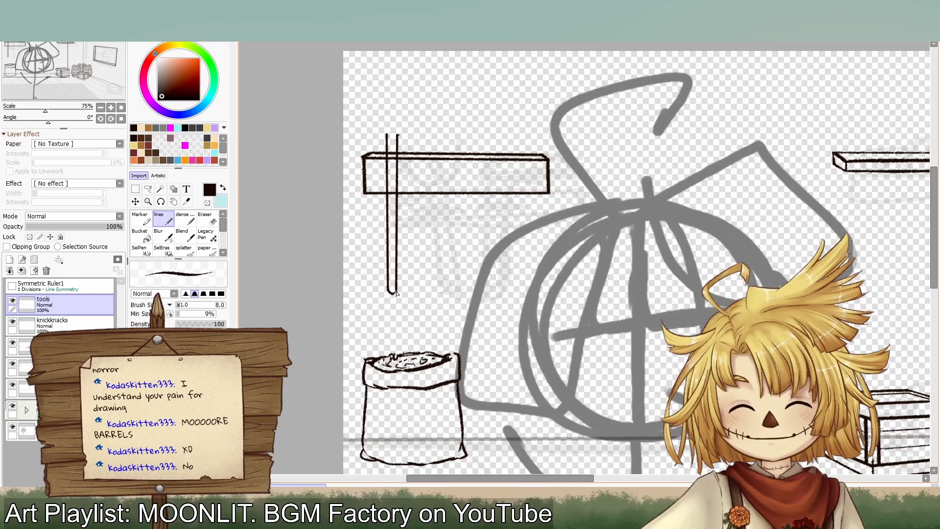
Step: Move the tool handle slightly downward and return to the lines brush
left_click(135, 202)
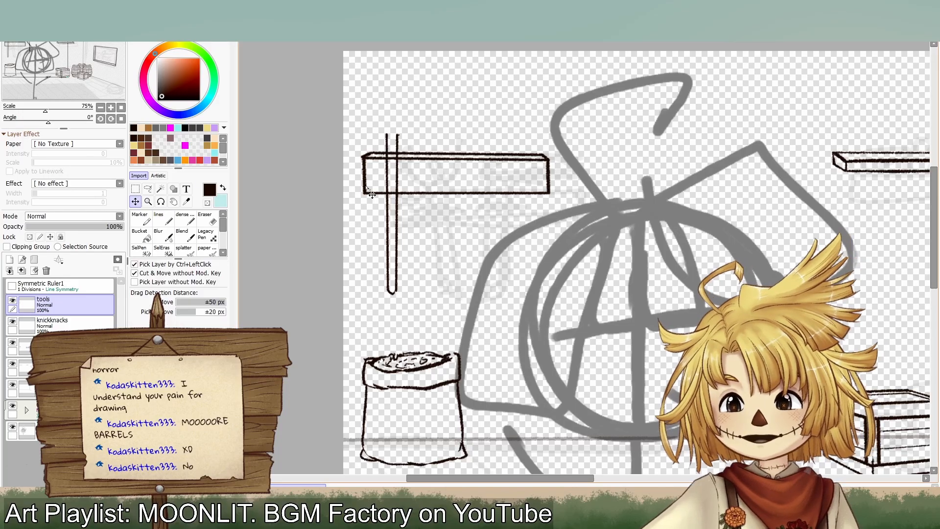
mouse_move(471, 231)
left_mouse_down()
mouse_move(463, 262)
mouse_move(463, 235)
left_mouse_up()
left_click(205, 218)
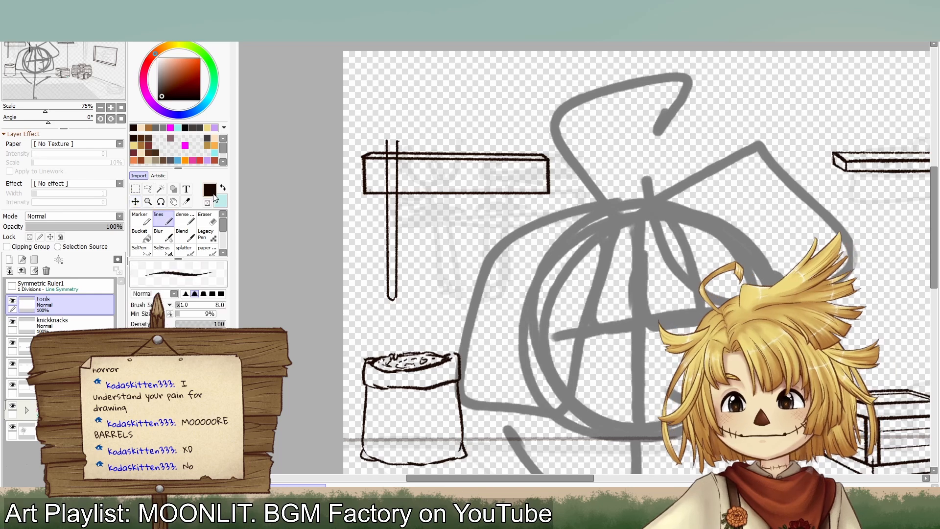
left_click(170, 221)
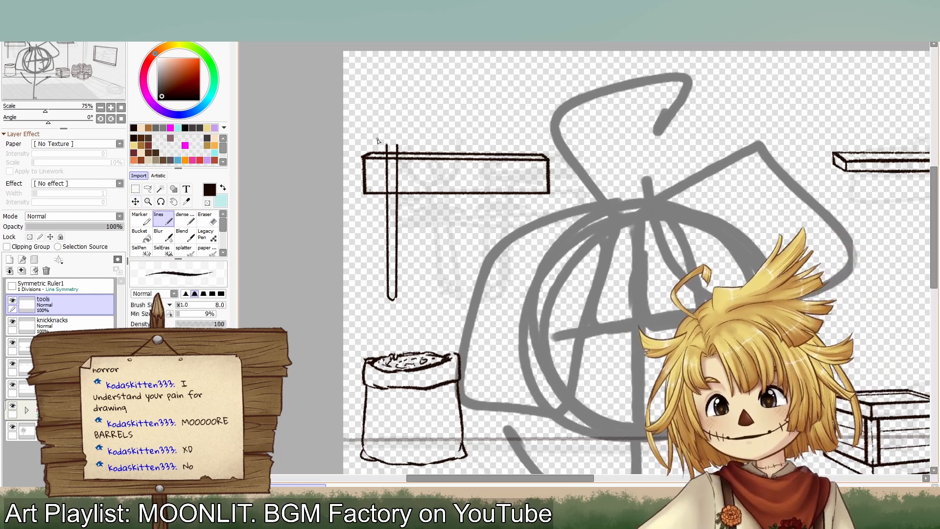
Step: Draw a small flared cap just above the upper end of the tool handle
left_click_drag(375, 140, 447, 151)
key("ctrl+z")
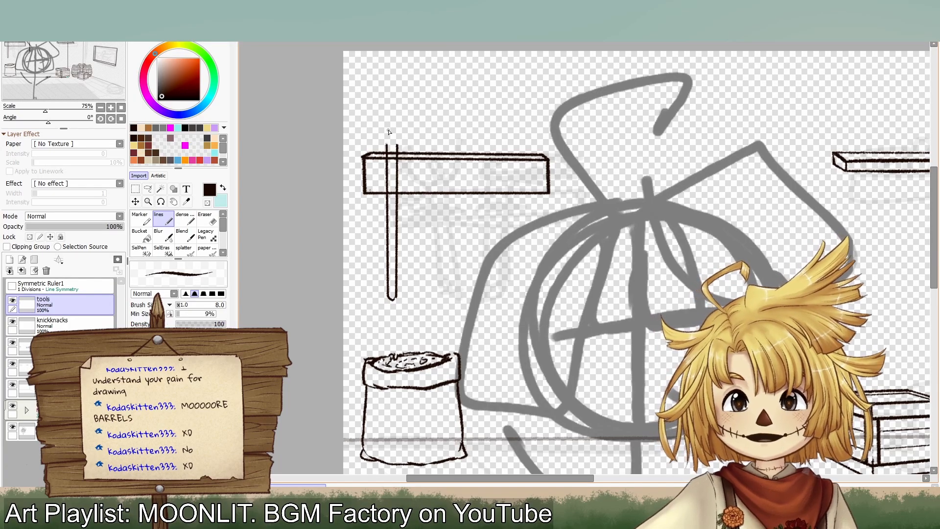
left_click_drag(385, 130, 402, 118)
key("ctrl+z")
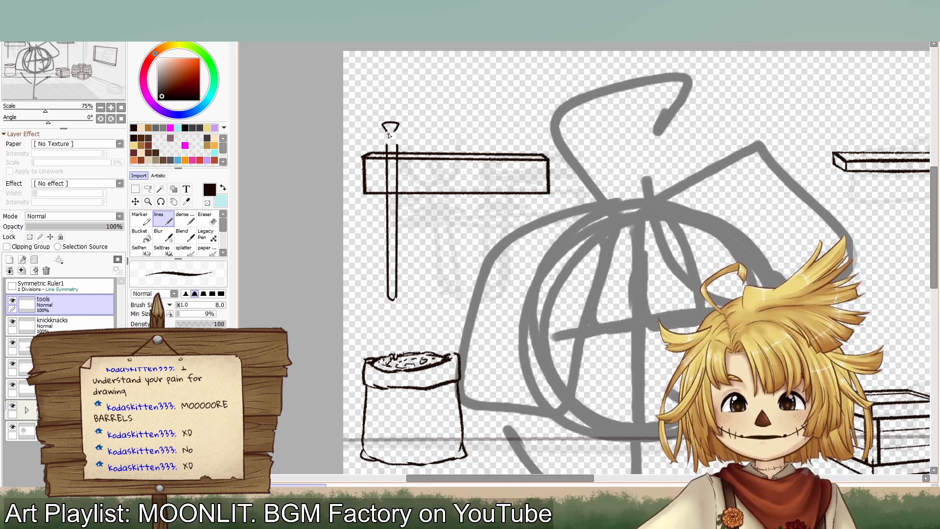
Step: Try a narrow bell-shaped tool head under the cap, erasing the handle lines inside it, and undo the attempt
mouse_move(386, 133)
left_mouse_down()
mouse_move(367, 147)
mouse_move(415, 160)
left_mouse_up()
key("ctrl+z")
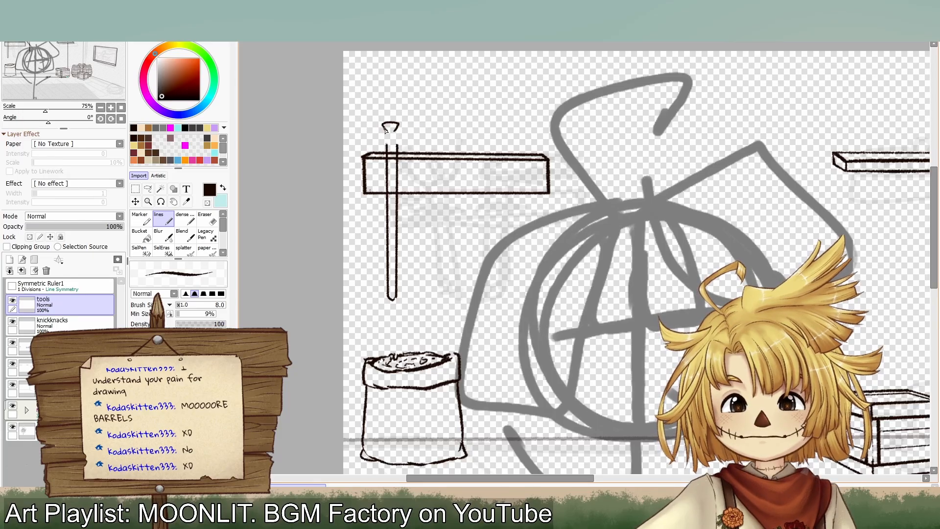
mouse_move(387, 132)
left_mouse_down()
mouse_move(373, 179)
mouse_move(425, 180)
left_mouse_up()
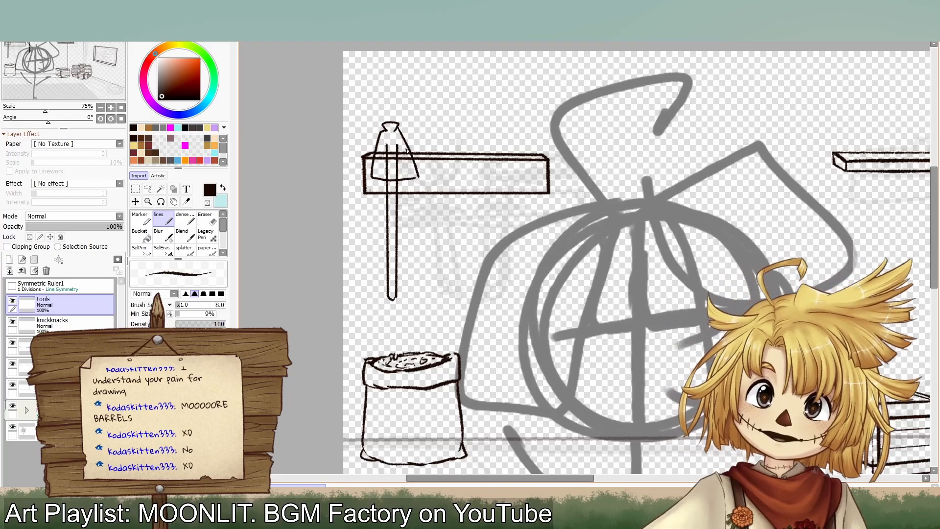
key("ctrl+z")
key("ctrl+z")
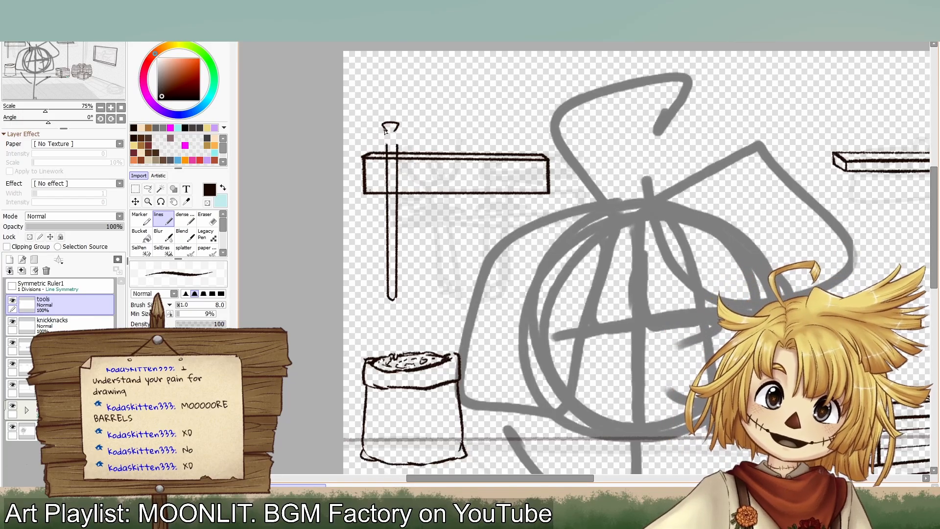
mouse_move(384, 131)
left_mouse_down()
mouse_move(370, 168)
mouse_move(415, 177)
left_mouse_up()
key("ctrl+z")
mouse_move(382, 132)
left_mouse_down()
mouse_move(370, 178)
mouse_move(416, 180)
left_mouse_up()
left_click_drag(400, 131, 415, 180)
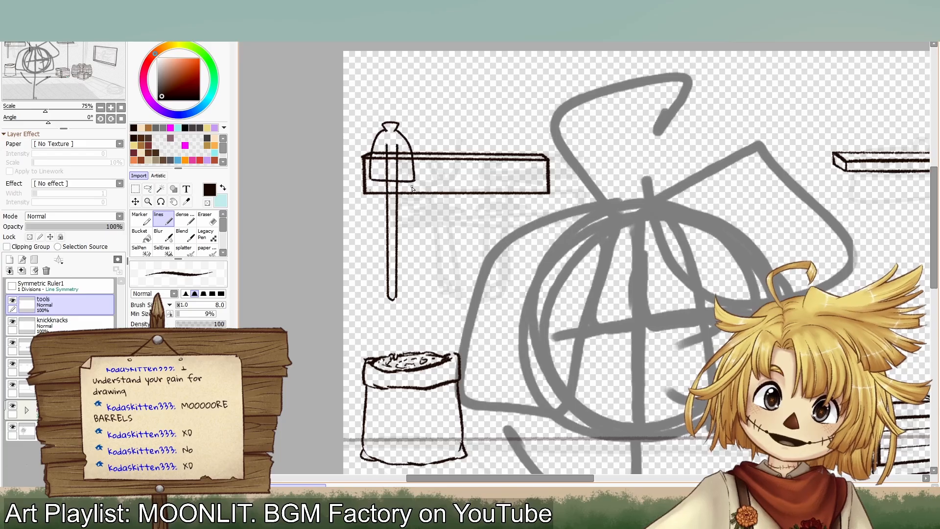
left_click(206, 219)
left_click_drag(390, 138, 392, 171)
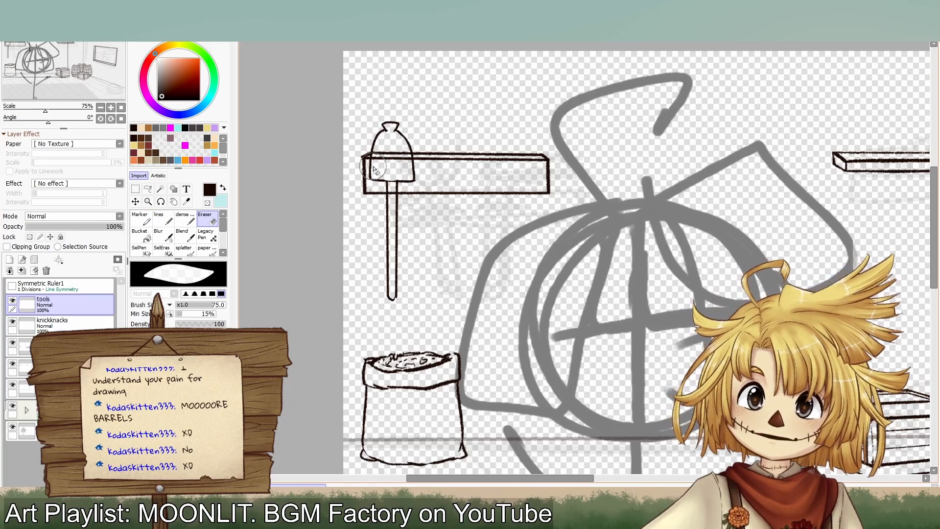
left_click(158, 219)
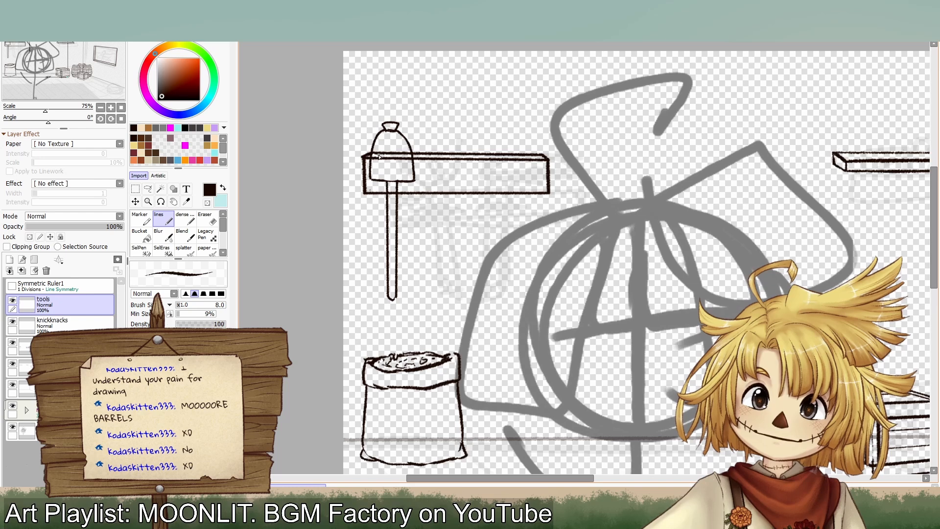
key("ctrl+z")
key("ctrl+z")
key("ctrl+z")
key("ctrl+z")
key("ctrl+z")
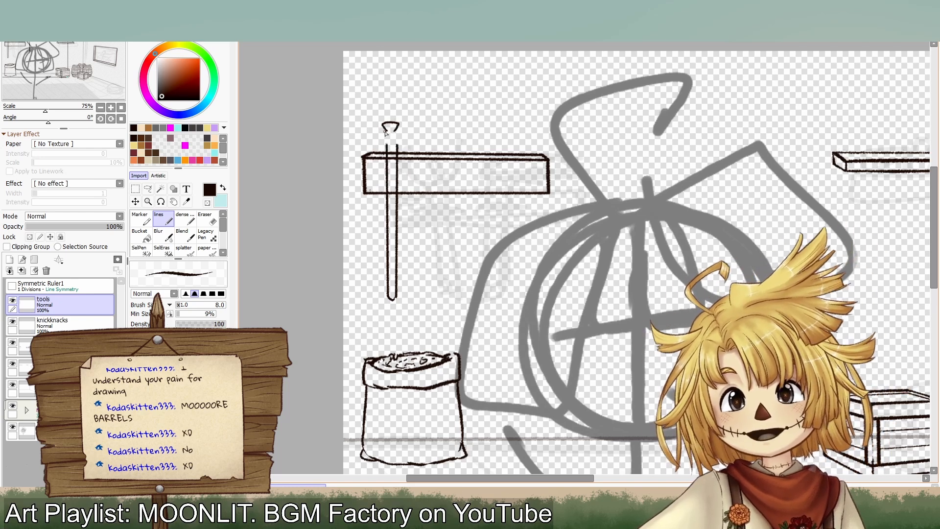
Step: Draw a wider, flatter tool head under the cap, with curved shoulders and a straight lower edge across the handle
mouse_move(386, 133)
left_mouse_down()
mouse_move(374, 153)
mouse_move(365, 150)
mouse_move(375, 138)
mouse_move(365, 154)
mouse_move(420, 160)
left_mouse_up()
key("ctrl+z")
key("ctrl+z")
key("ctrl+z")
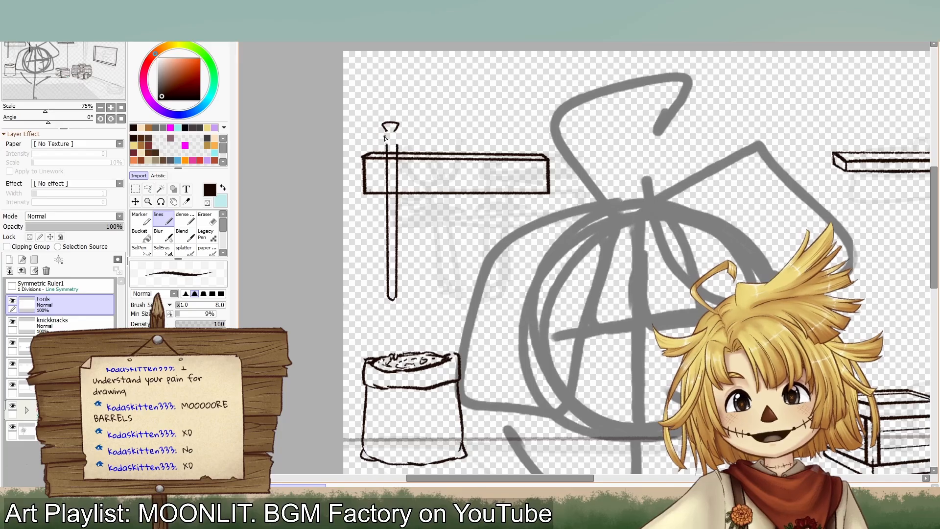
mouse_move(386, 131)
left_mouse_down()
mouse_move(368, 158)
mouse_move(379, 133)
mouse_move(363, 149)
mouse_move(367, 162)
mouse_move(425, 156)
mouse_move(414, 132)
mouse_move(426, 162)
left_mouse_up()
key("ctrl+z")
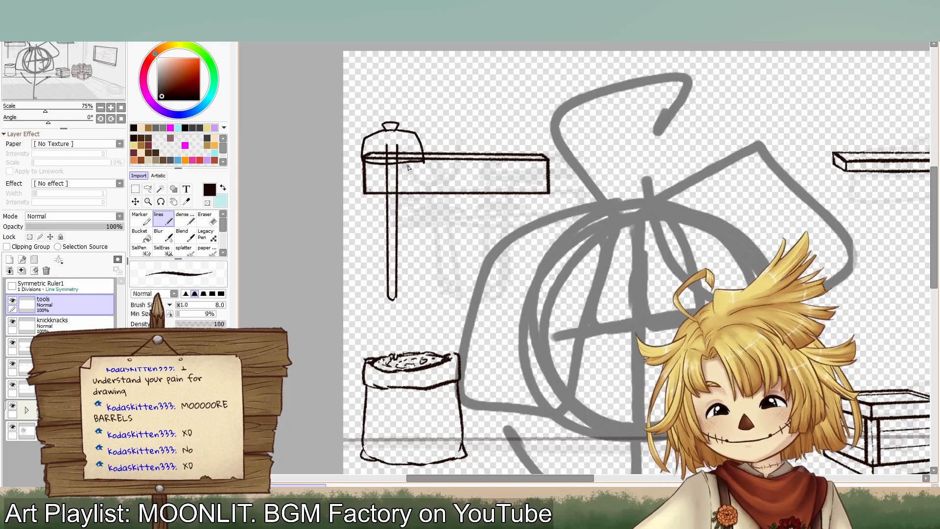
Step: Try moving the tool up above the shelf and erasing lines in its head, and undo back to the head's left outline
key("ctrl")
mouse_move(411, 236)
left_mouse_down()
mouse_move(408, 265)
mouse_move(397, 216)
left_mouse_up()
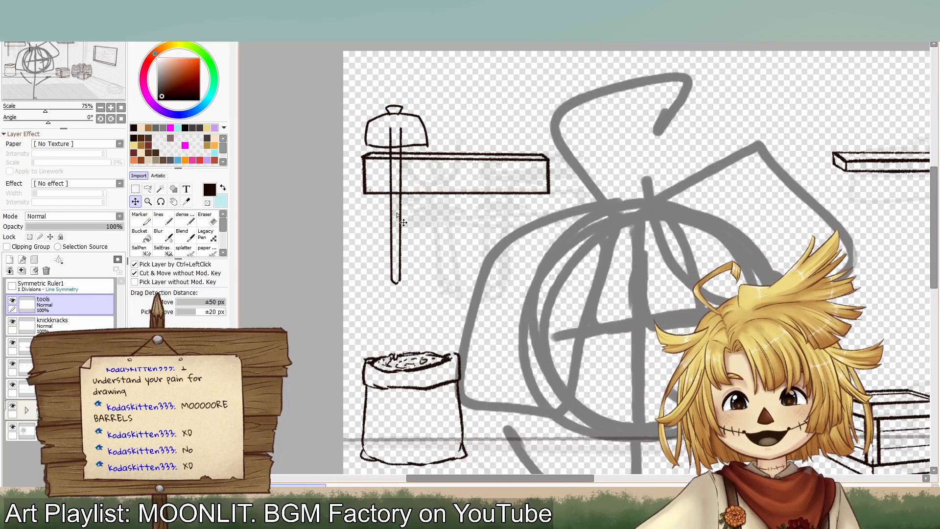
key("e")
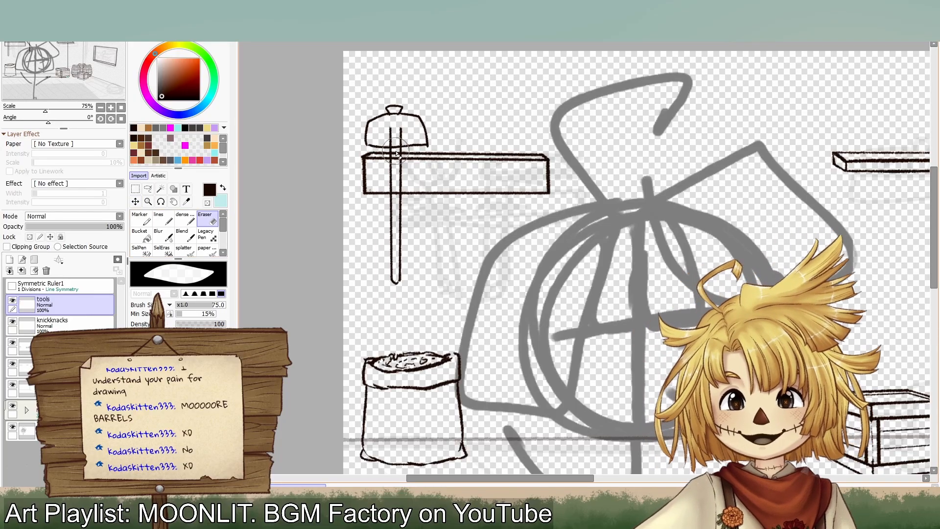
left_click_drag(385, 145, 379, 146)
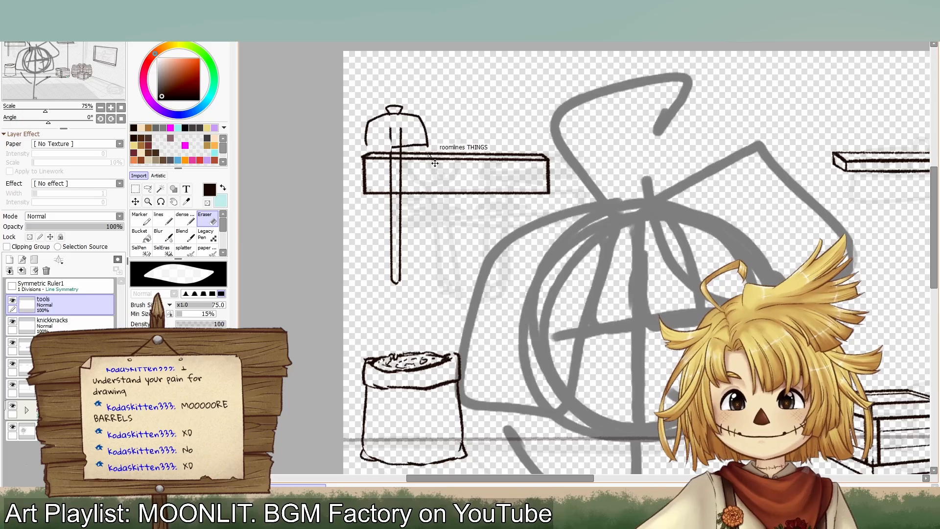
key("ctrl+z")
key("ctrl+z")
key("ctrl+z")
key("ctrl+z")
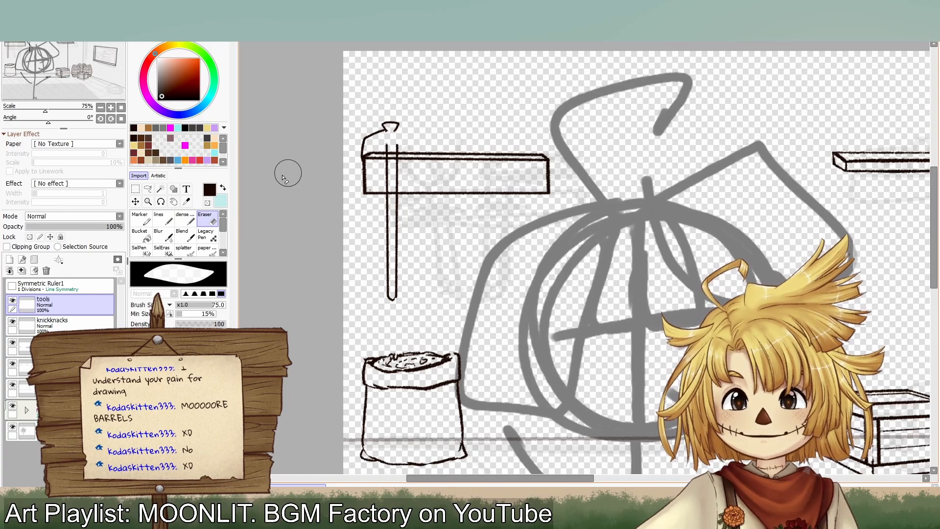
Step: Try redrawing the right shoulder of the tool head with the lines brush, and undo the strokes
key("n")
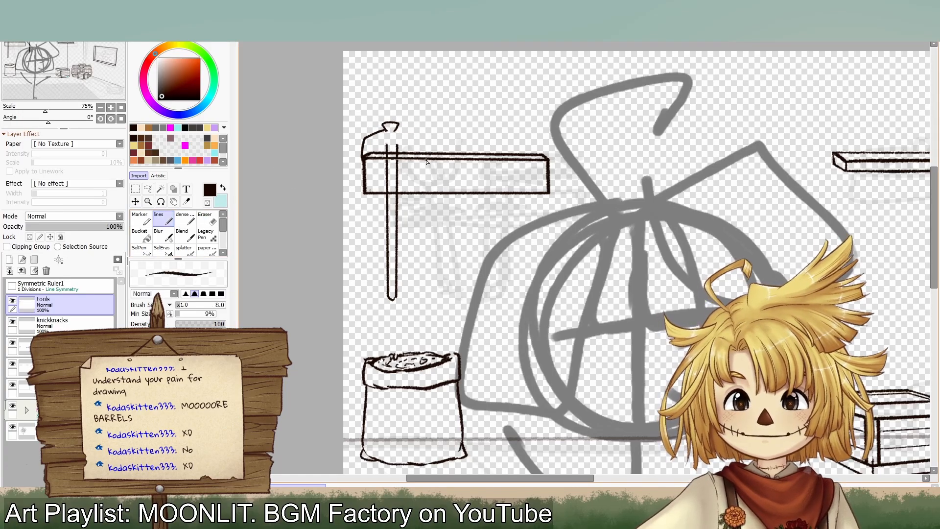
key("ctrl+z")
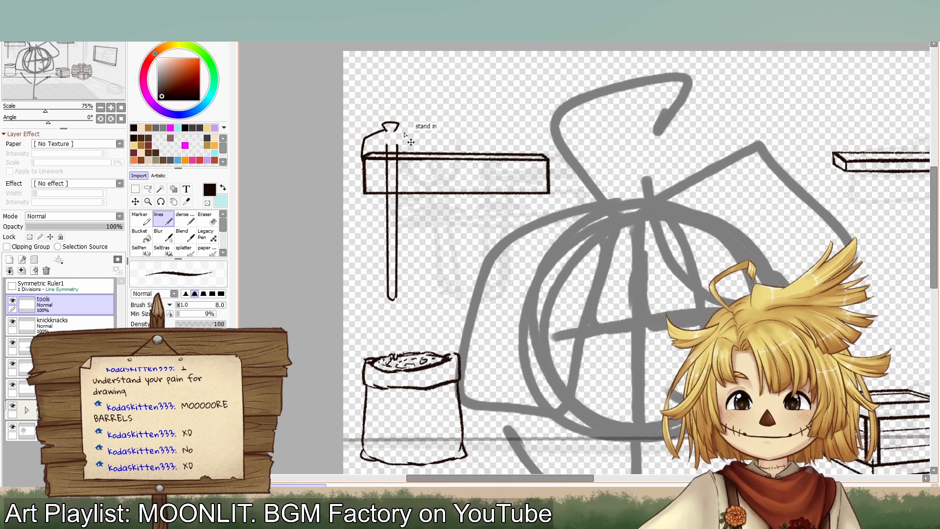
left_click_drag(396, 129, 414, 139)
key("ctrl+z")
key("ctrl+z")
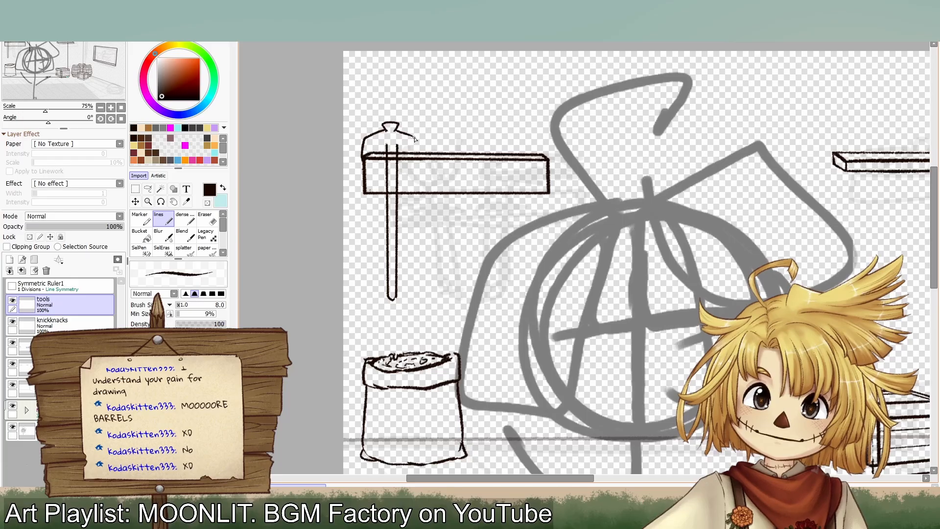
key("ctrl+z")
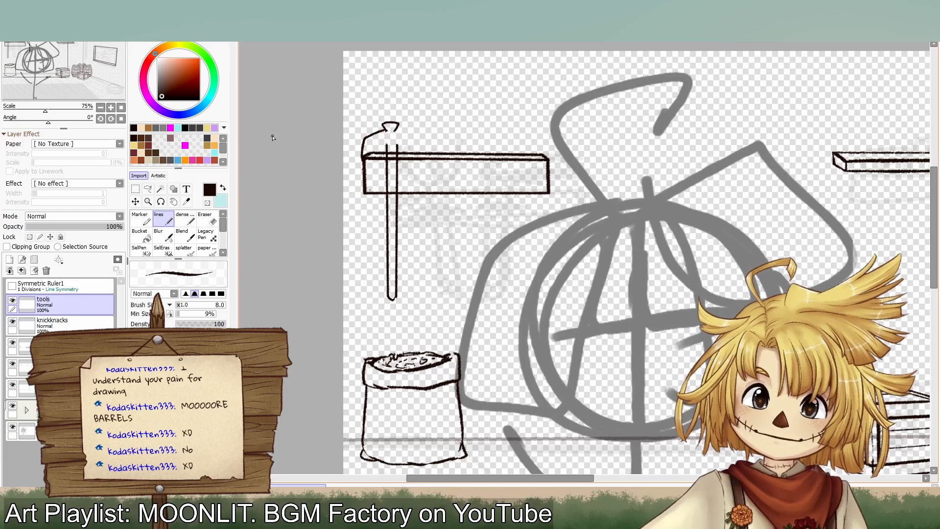
Step: Move the whole tool drawing upward so its head sits clear above the shelf
left_click(139, 236)
left_click(136, 202)
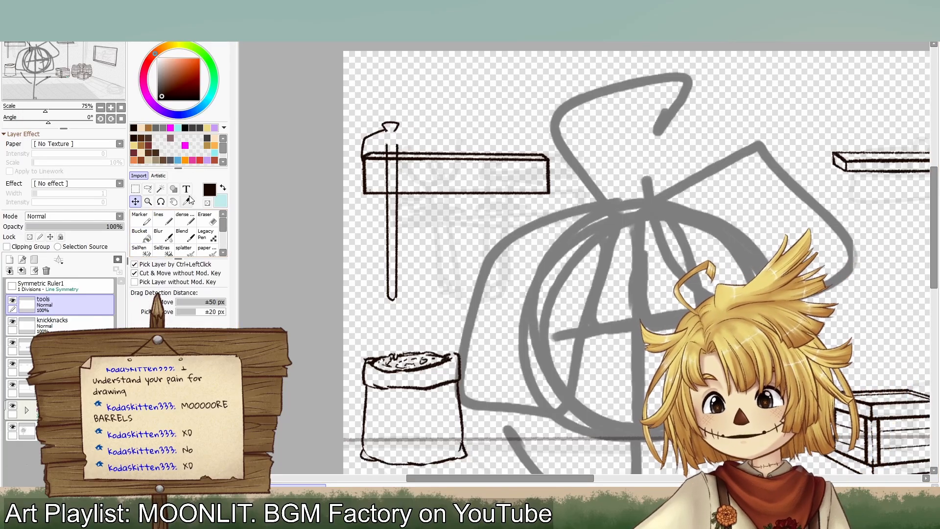
left_click_drag(388, 211, 392, 179)
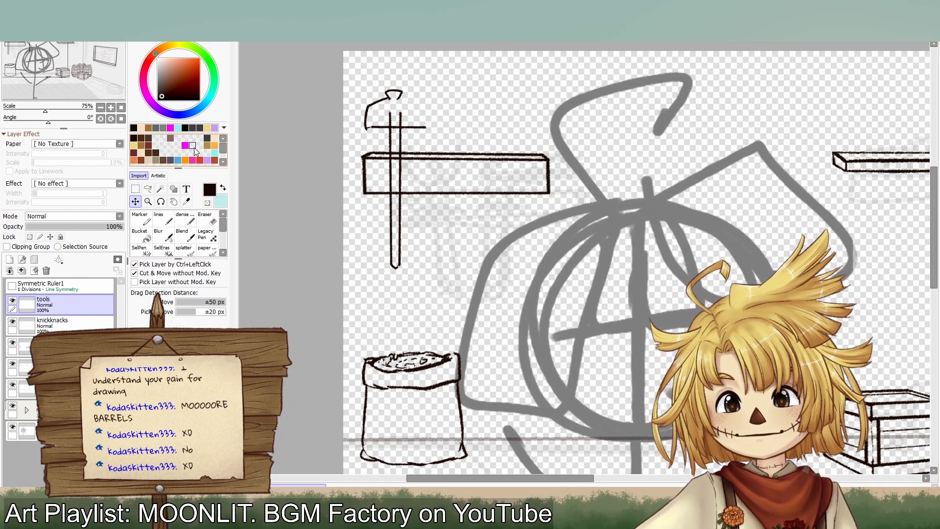
Step: Copy the left half of the tool head to a new layer, mirror it, align it as the right half, and reselect the lines brush
left_click(140, 249)
mouse_move(366, 109)
left_mouse_down()
mouse_move(368, 126)
mouse_move(394, 88)
mouse_move(369, 122)
left_mouse_up()
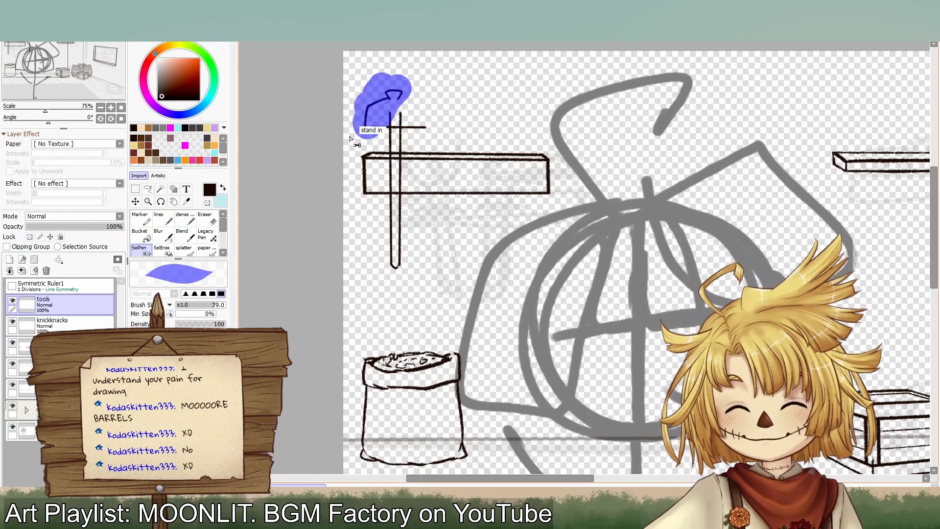
key("ctrl+x")
key("ctrl+v")
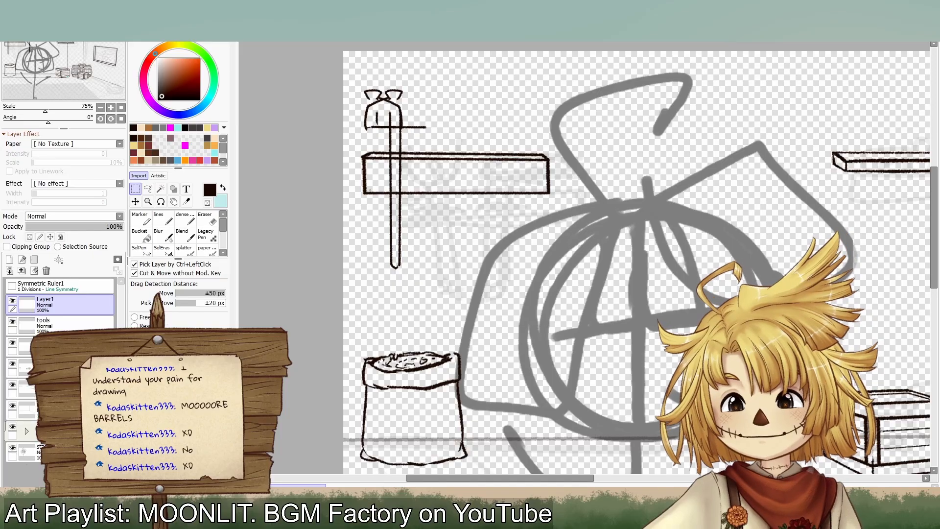
left_click(137, 201)
mouse_move(404, 173)
left_mouse_down()
mouse_move(434, 171)
mouse_move(399, 181)
mouse_move(402, 158)
mouse_move(399, 180)
left_mouse_up()
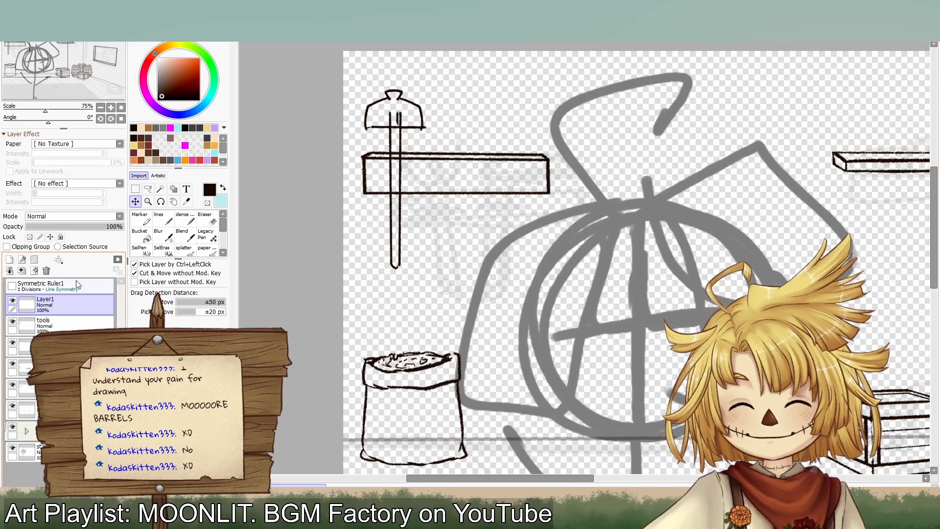
left_click(164, 222)
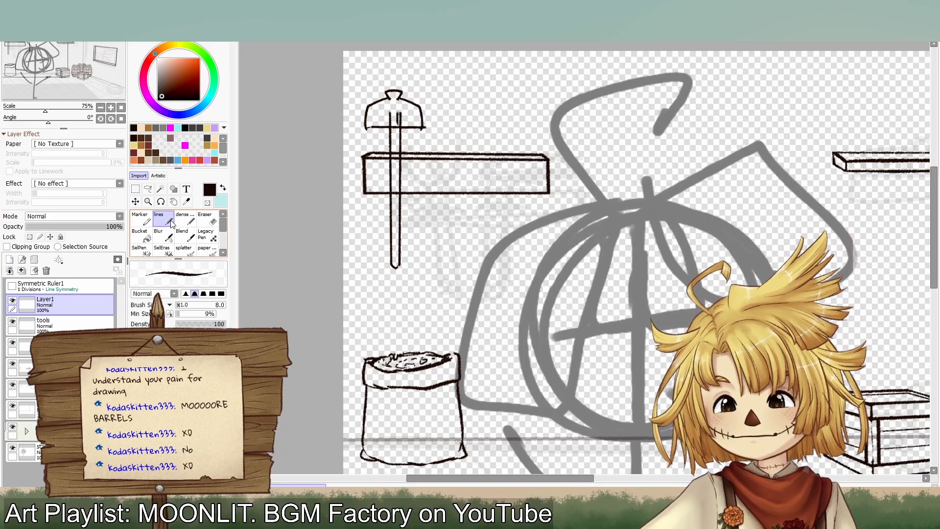
Step: Merge the mirrored head half into the tools layer and erase the handle lines inside the head with a size 33 eraser
left_click(212, 224)
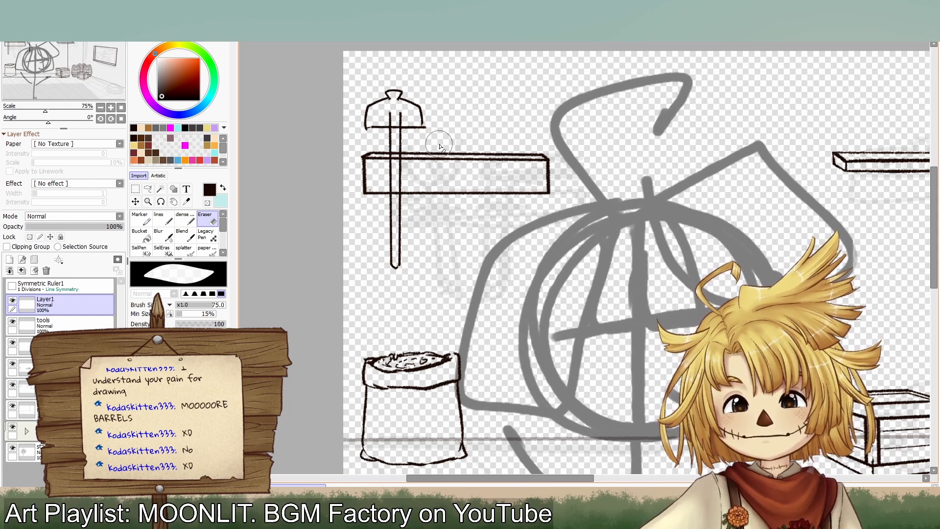
left_click(21, 270)
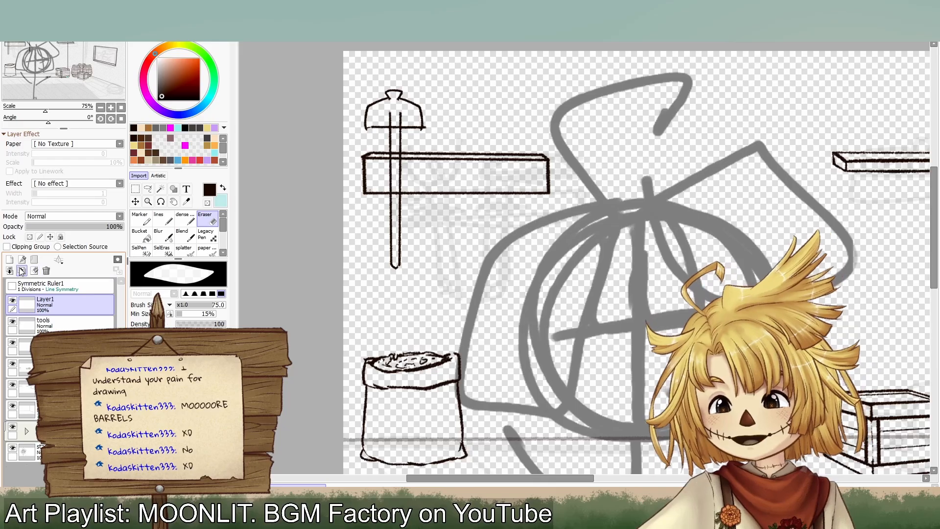
left_click_drag(215, 305, 188, 305)
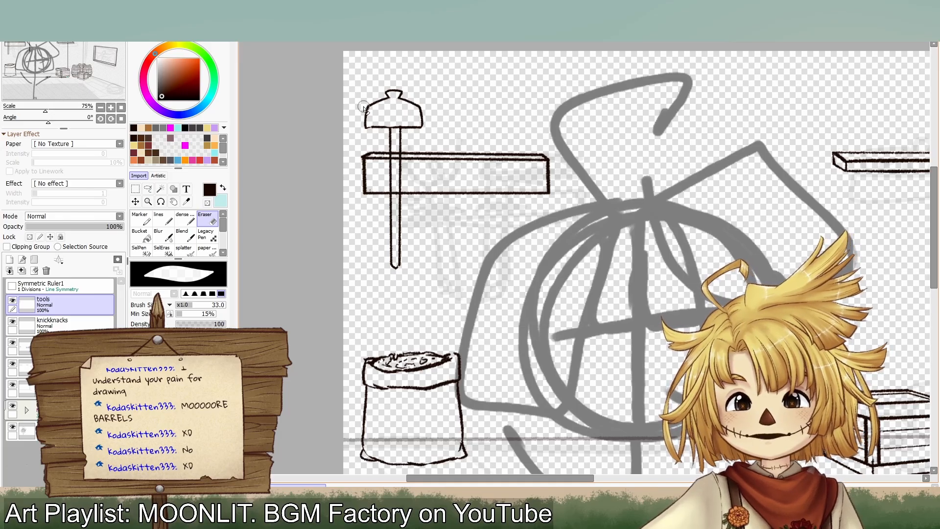
key("n")
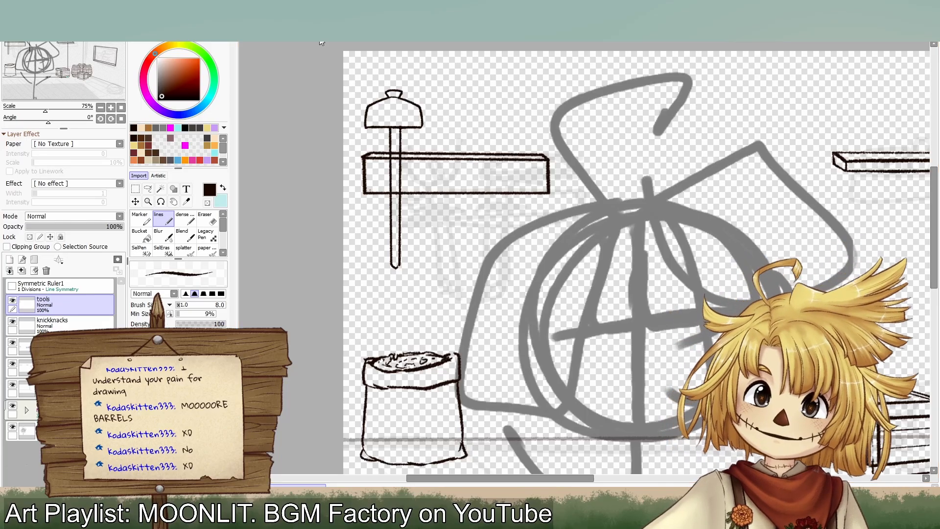
Step: Select the left edge of the tool head with a freeform lasso and shift it slightly inward to even out the head
key("l")
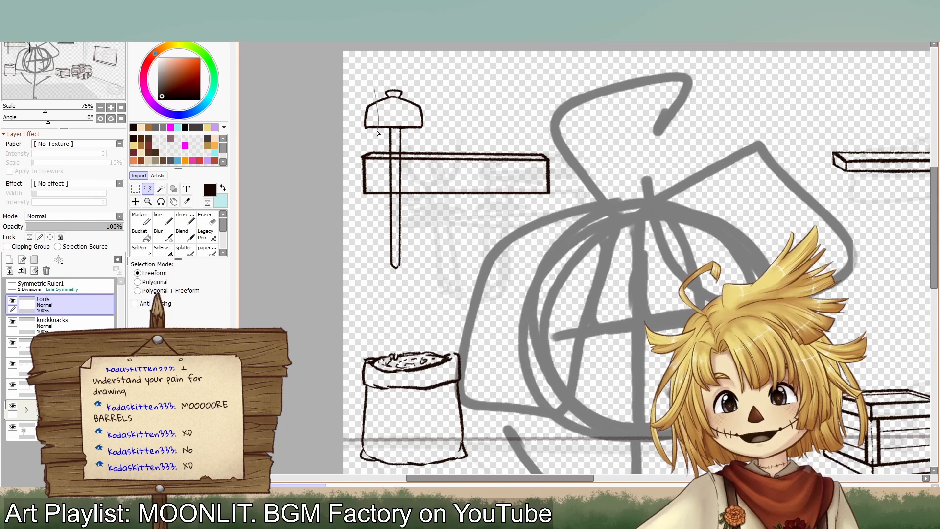
mouse_move(365, 129)
left_mouse_down()
mouse_move(374, 83)
mouse_move(368, 116)
left_mouse_up()
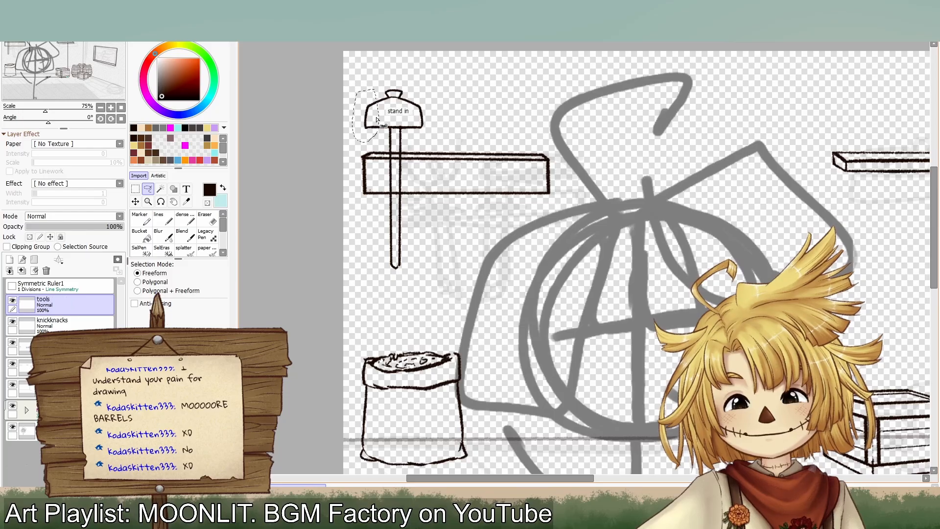
left_click_drag(372, 122, 378, 144)
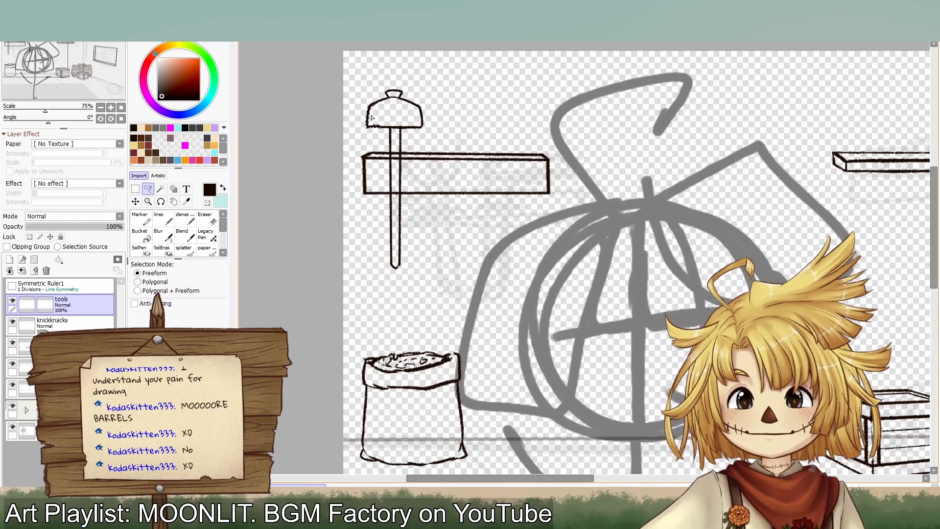
left_click_drag(365, 127, 366, 126)
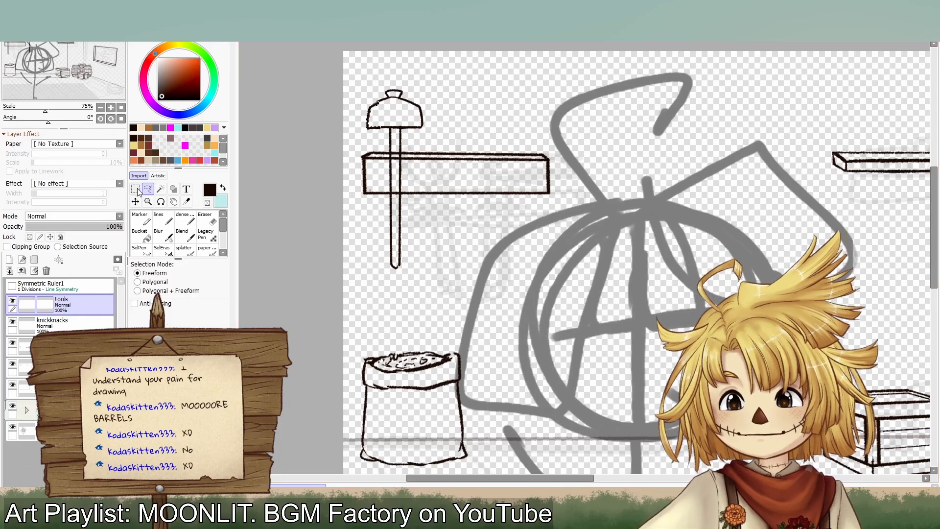
key("ctrl+t")
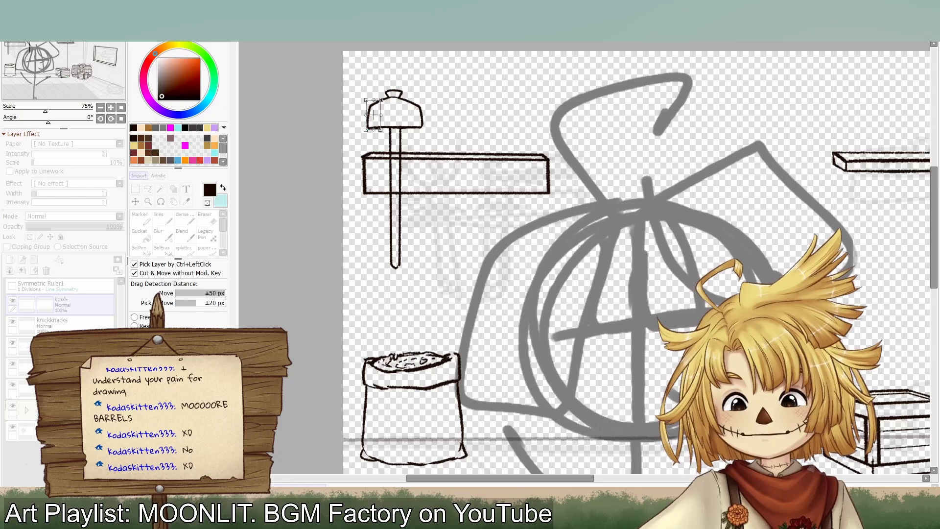
key("Return")
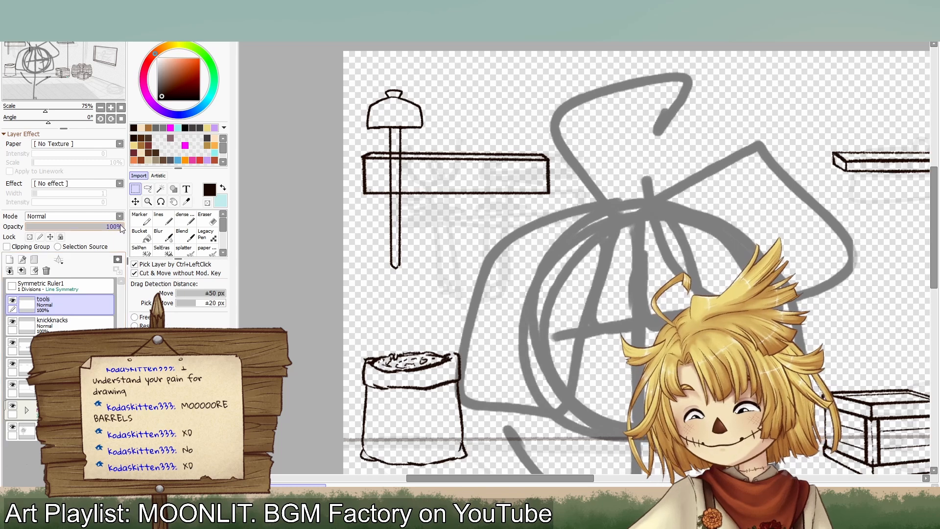
Step: Move the whole long-handled tool down from the left shelf to in front of the sack
left_click(136, 201)
mouse_move(378, 250)
left_mouse_down()
mouse_move(387, 260)
mouse_move(368, 301)
mouse_move(375, 307)
mouse_move(380, 297)
left_mouse_up()
left_click(162, 218)
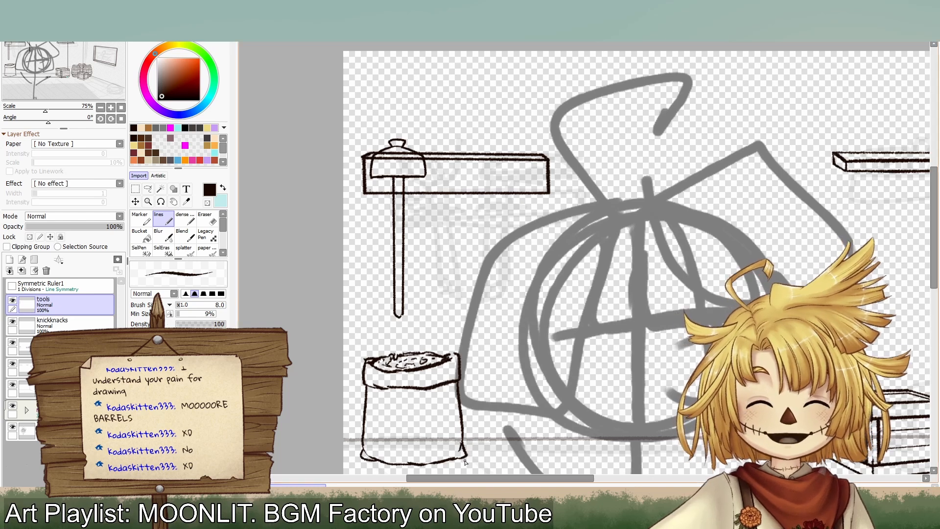
mouse_move(29, 54)
left_mouse_down()
mouse_move(94, 75)
mouse_move(156, 74)
mouse_move(33, 67)
left_mouse_up()
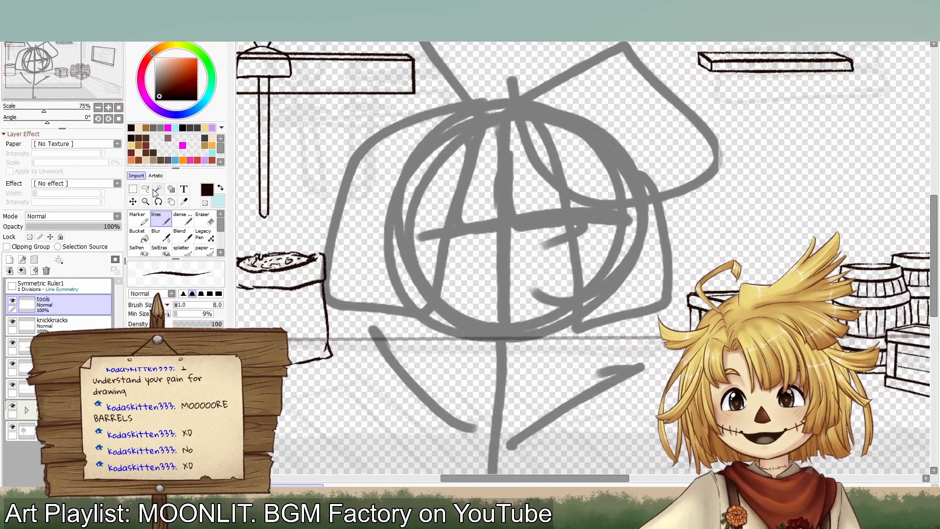
left_click_drag(88, 74, 133, 75)
left_click(37, 63)
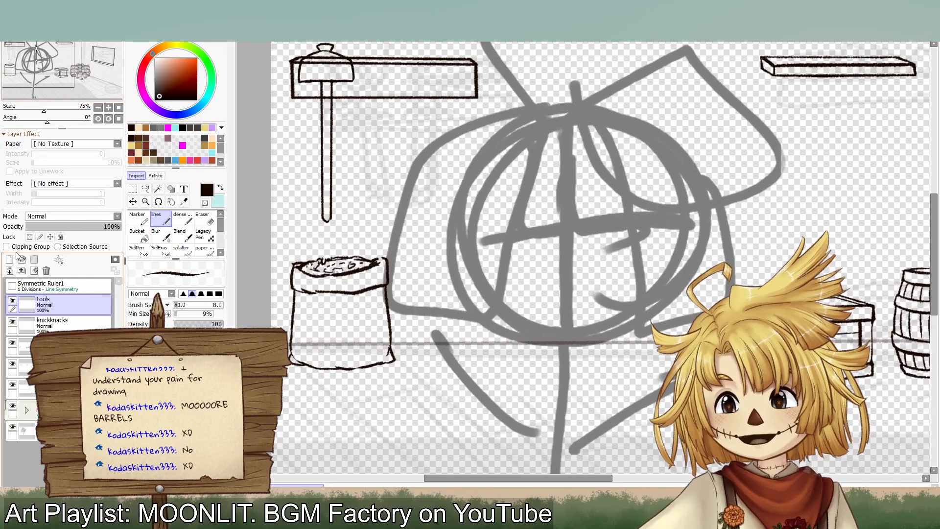
left_click(145, 189)
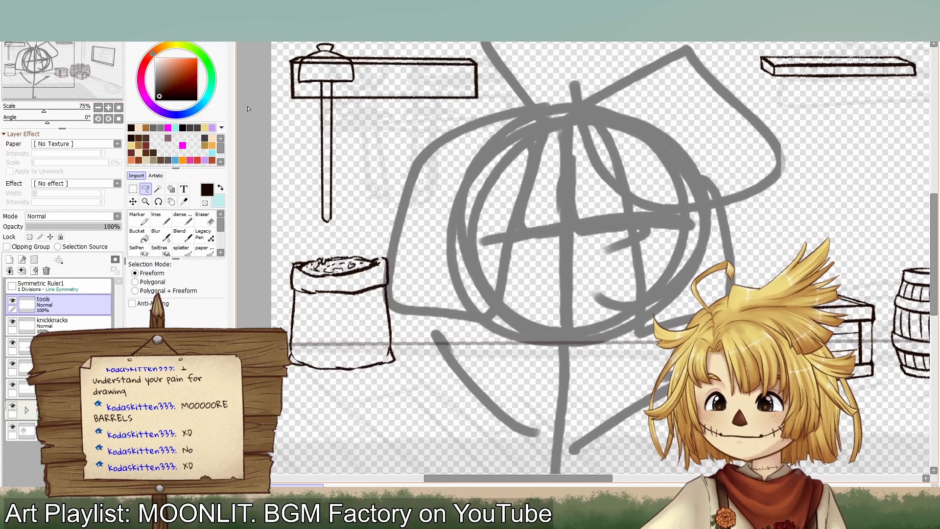
mouse_move(287, 45)
left_mouse_down()
mouse_move(272, 113)
mouse_move(313, 249)
mouse_move(422, 54)
left_mouse_up()
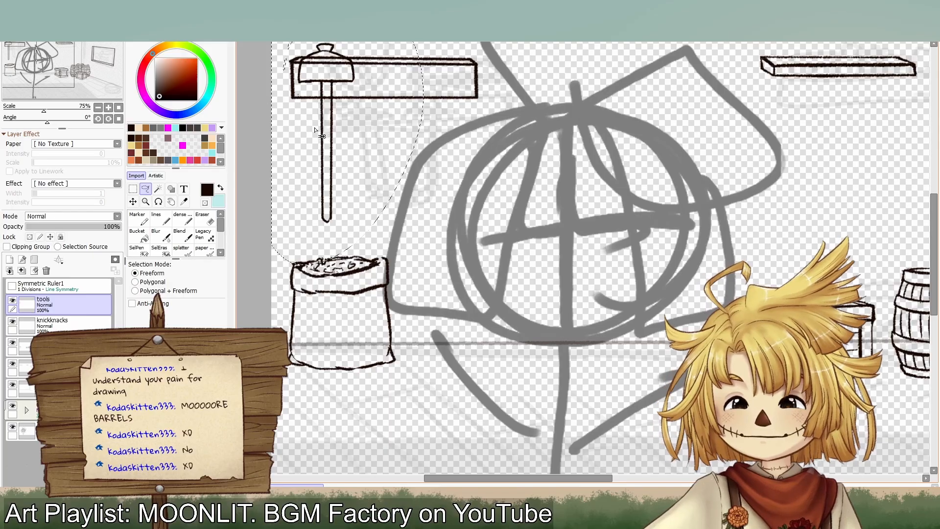
left_click_drag(326, 138, 356, 296)
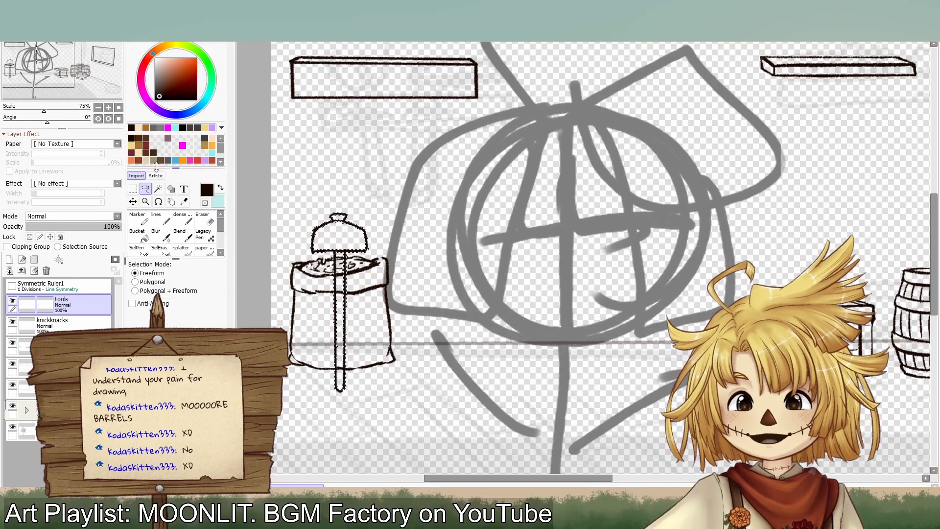
Step: Rotate the tool so its head points down and position it leaning diagonally across the front of the sack
left_click(132, 189)
key("ctrl+t")
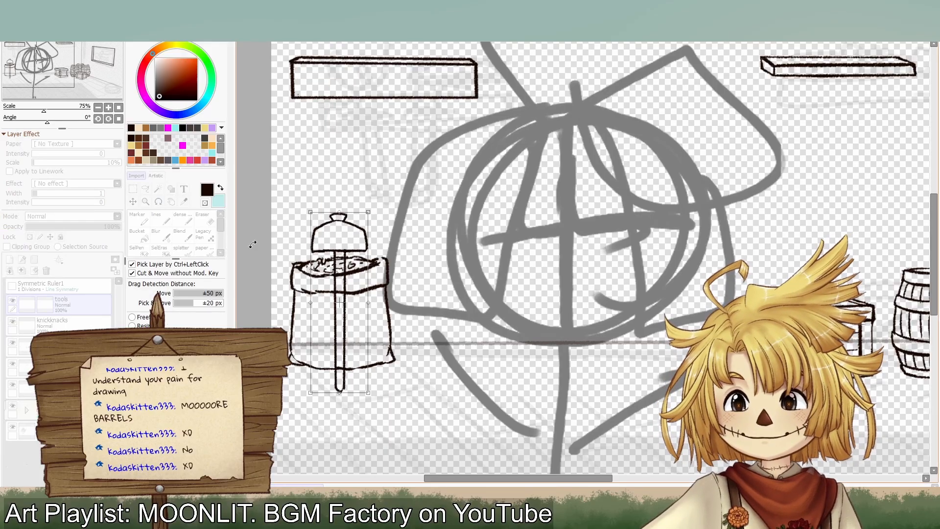
mouse_move(343, 191)
left_mouse_down()
mouse_move(243, 318)
mouse_move(291, 397)
left_mouse_up()
mouse_move(331, 352)
left_mouse_down()
mouse_move(335, 360)
mouse_move(339, 353)
left_mouse_up()
key("Return")
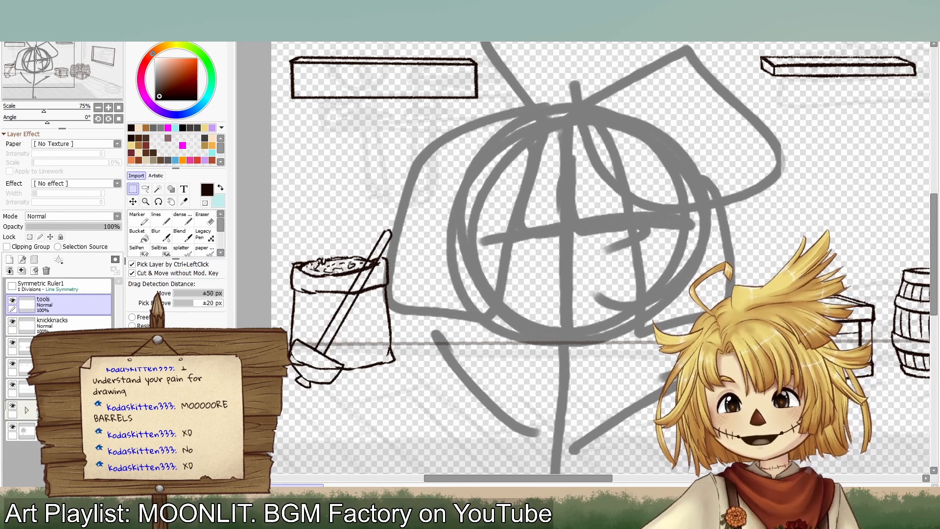
Step: Erase the dome-shaped head from the handle's lower end, keeping the small cap, and switch back to the lines brush
left_click(202, 225)
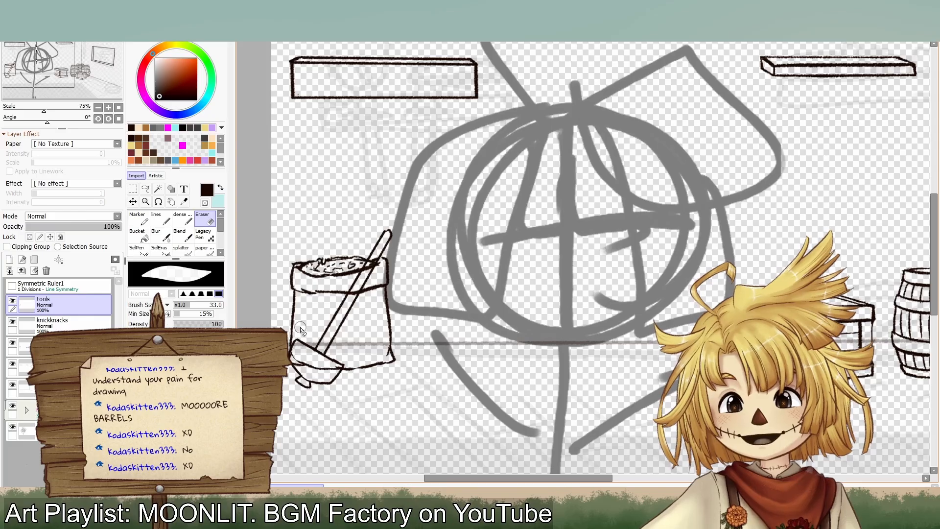
mouse_move(308, 348)
left_mouse_down()
mouse_move(347, 380)
mouse_move(335, 378)
left_mouse_up()
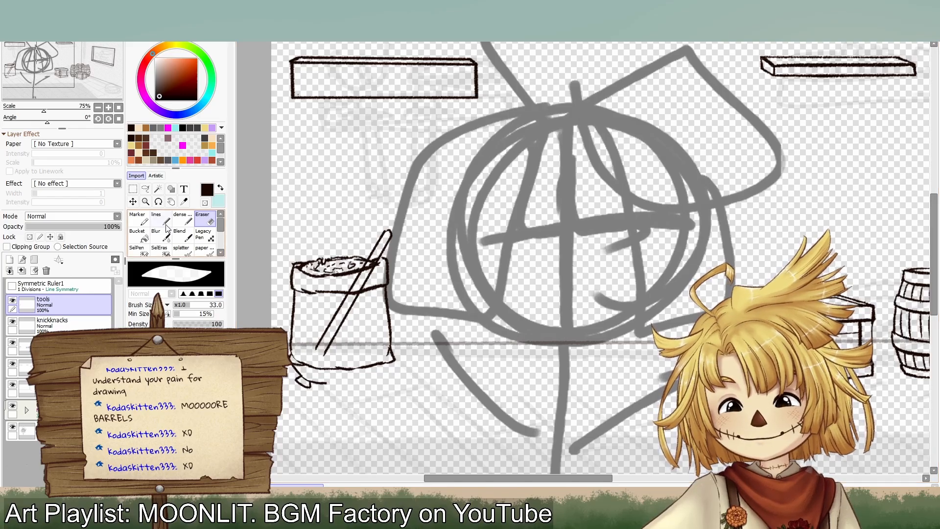
key("n")
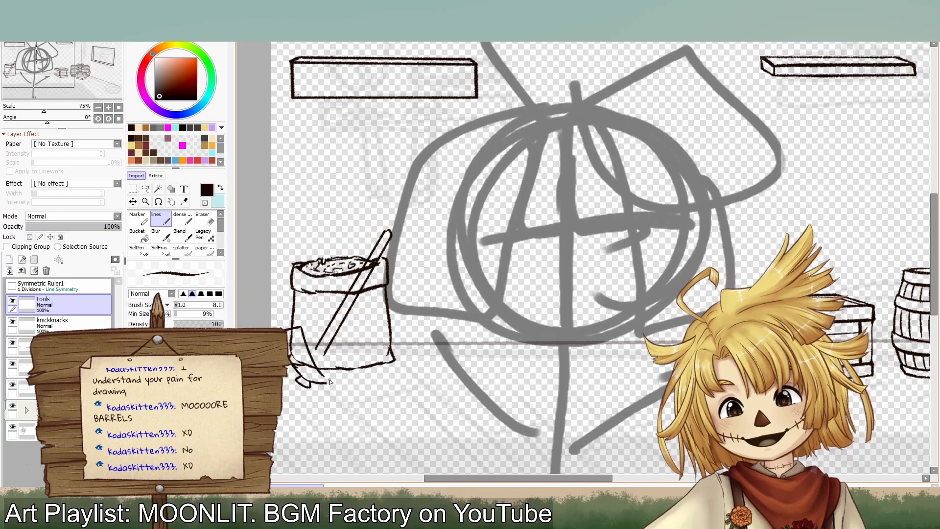
Step: Extend the handle down to the small cap and try out new head outlines there, undoing the rejected strokes
key("ctrl+z")
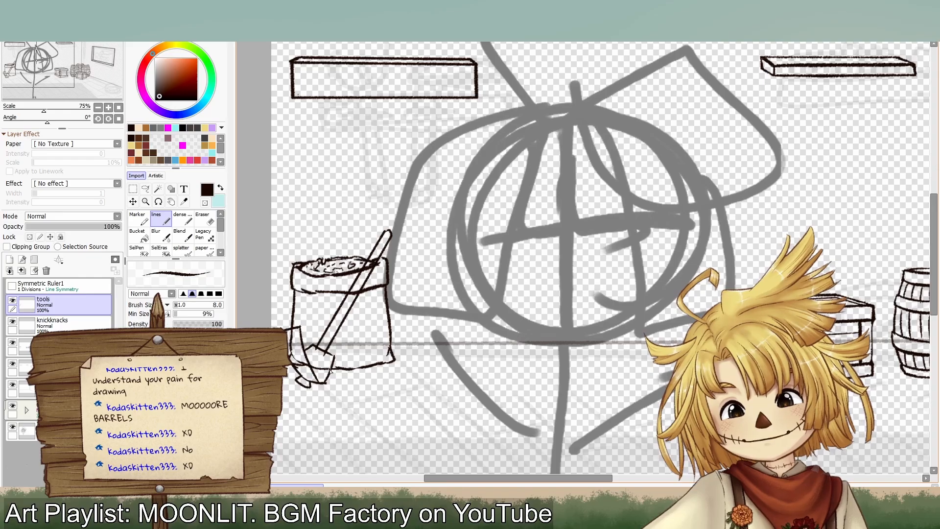
key("ctrl+z")
key("ctrl+z")
key("ctrl+z")
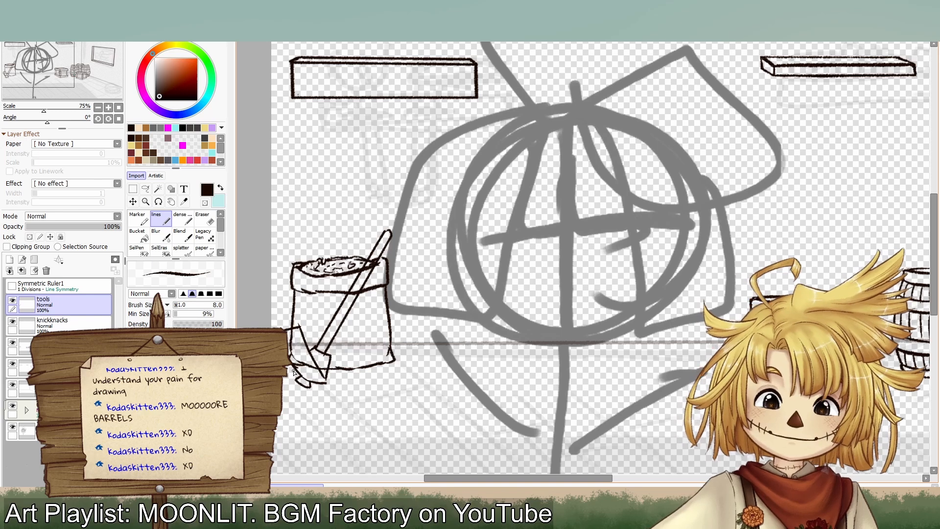
key("ctrl+z")
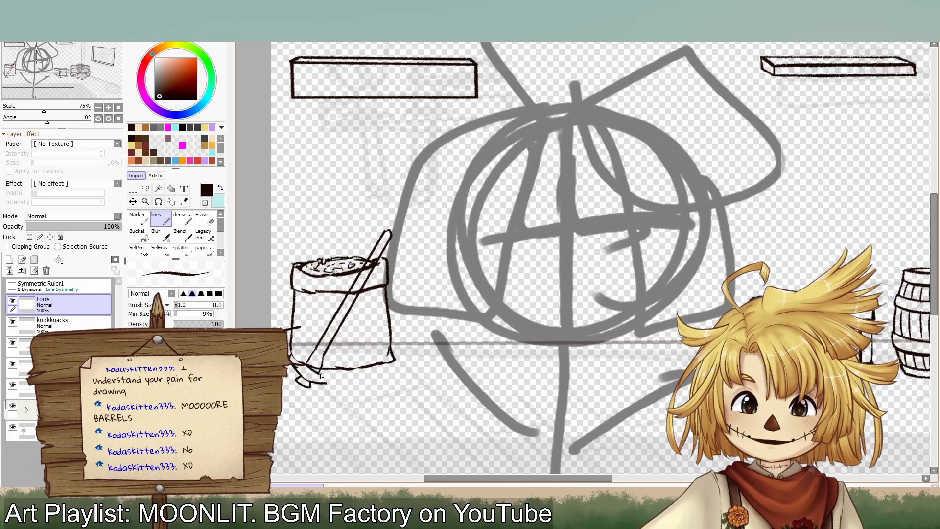
left_click_drag(299, 327, 322, 382)
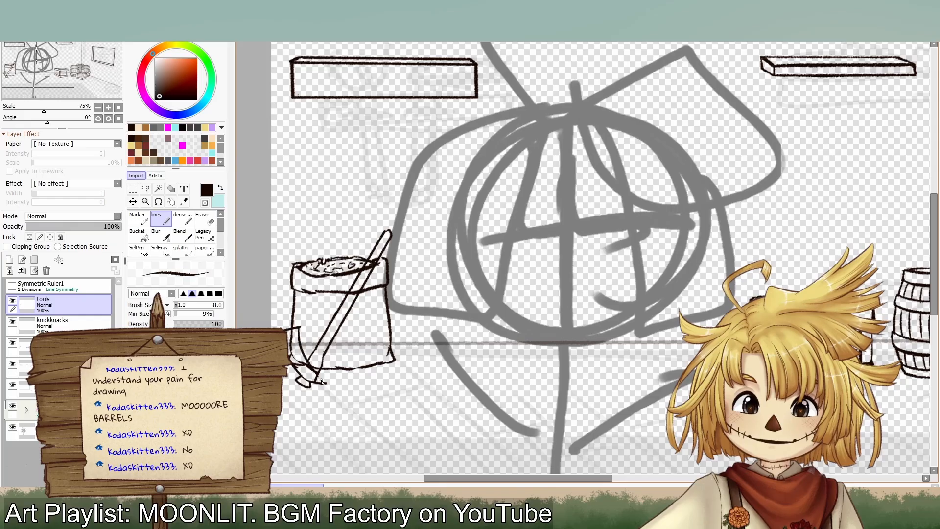
Step: Delete the knickknacks layer, lower the opacity of the barrels n stuff layer, and reselect the tools layer
left_click(208, 222)
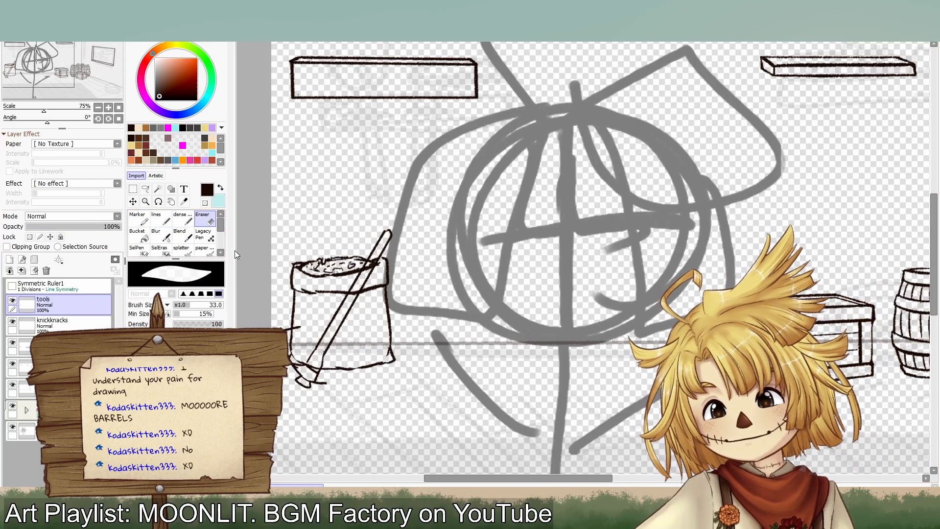
left_click(70, 324)
left_click(46, 270)
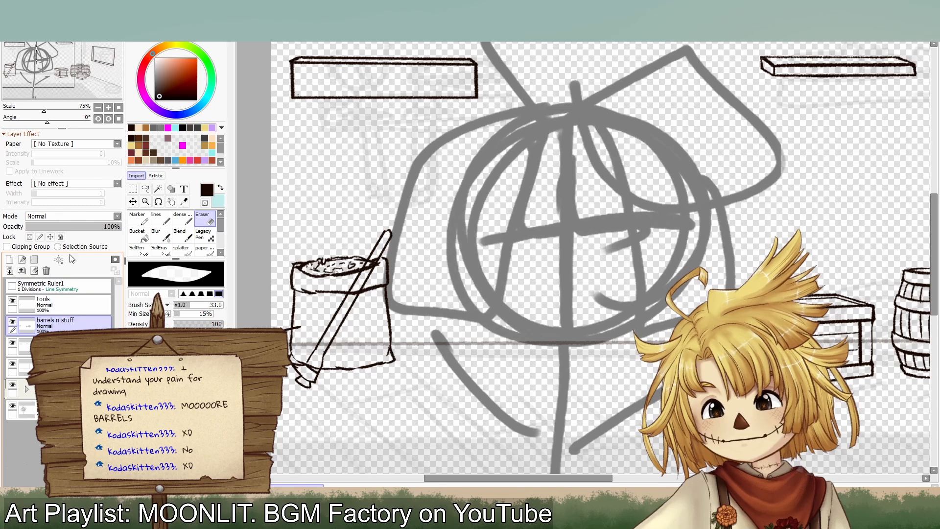
left_click_drag(78, 227, 63, 226)
left_click(74, 304)
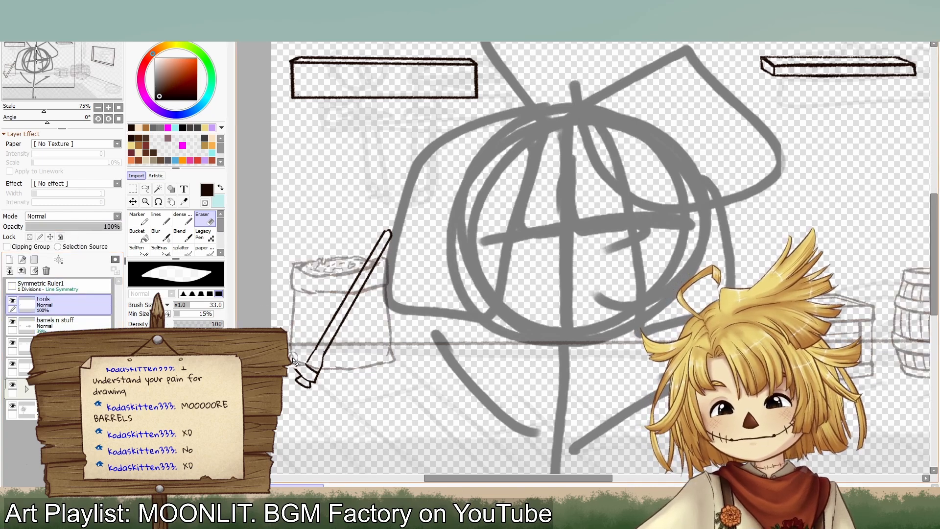
Step: Try drawing a curved pick arm from the tool's collar with the lines brush on the rotated canvas, and undo it
left_click_drag(422, 56, 711, 31)
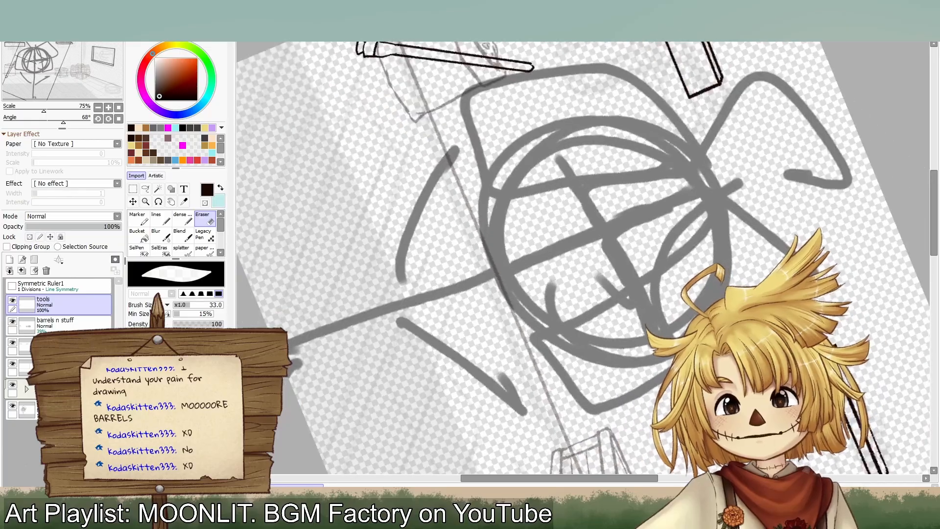
left_click_drag(602, 211, 539, 350)
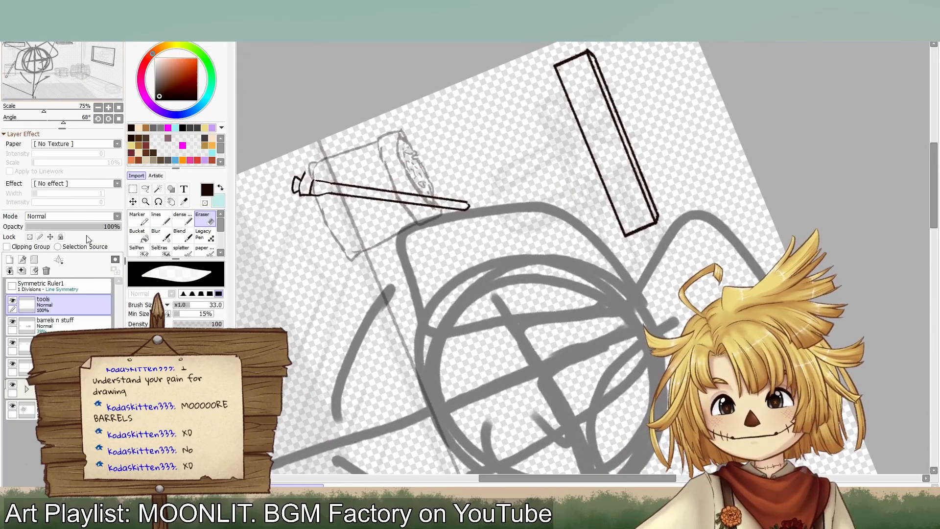
left_click(160, 219)
left_click_drag(301, 189, 330, 147)
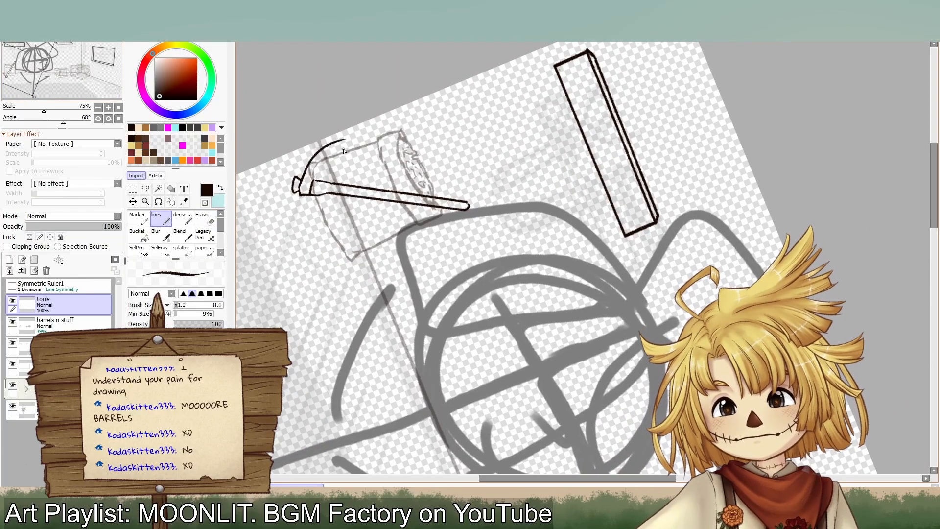
left_click_drag(311, 195, 366, 152)
key("ctrl+z")
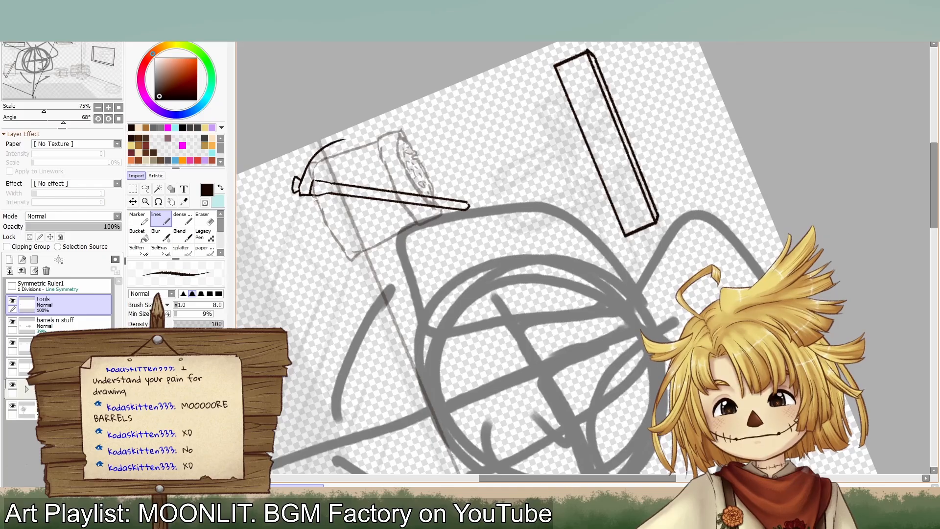
left_click_drag(313, 196, 386, 147)
key("ctrl+z")
left_click_drag(311, 195, 357, 153)
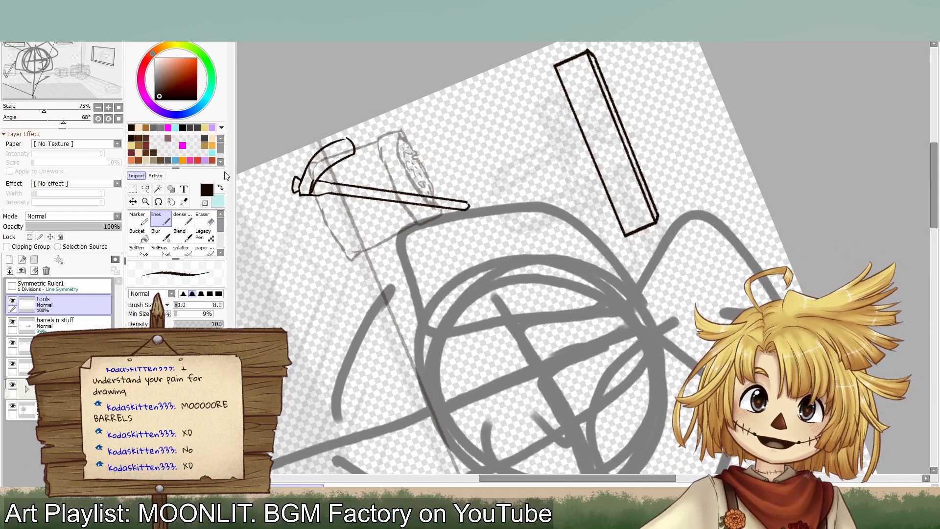
key("ctrl+z")
key("ctrl+z")
key("ctrl+z")
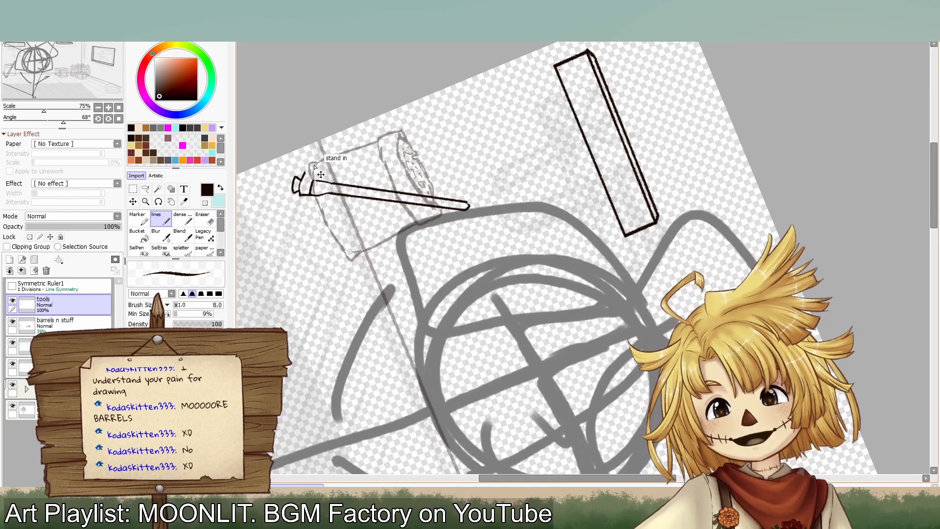
Step: Try several curved pick-arm outlines rising from the tool's collar, undoing each rejected stroke
mouse_move(325, 151)
left_mouse_down()
mouse_move(317, 193)
mouse_move(299, 164)
mouse_move(322, 148)
mouse_move(340, 158)
mouse_move(326, 192)
mouse_move(317, 153)
mouse_move(347, 151)
mouse_move(311, 190)
mouse_move(316, 152)
mouse_move(350, 152)
mouse_move(313, 213)
left_mouse_up()
key("ctrl+z")
key("ctrl+z")
key("ctrl+z")
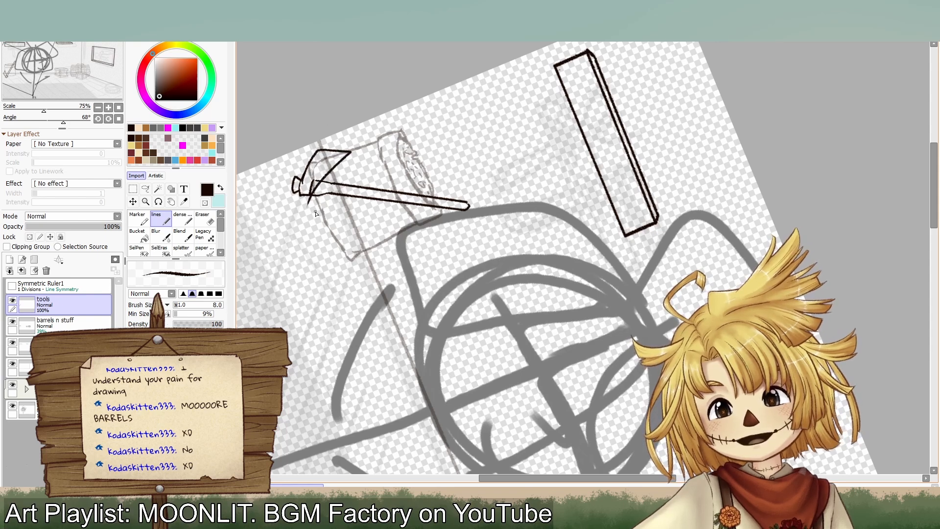
key("ctrl+z")
left_click_drag(331, 149, 319, 196)
key("ctrl+z")
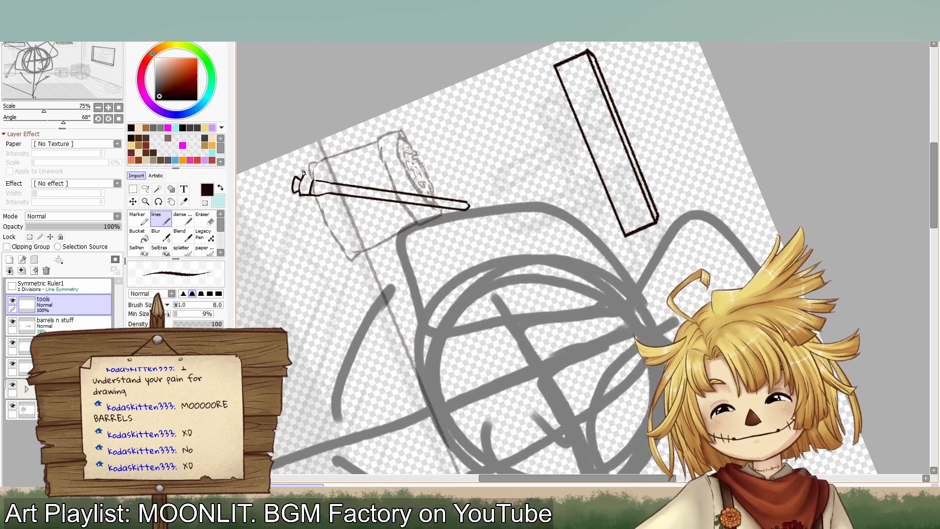
left_click_drag(325, 149, 308, 196)
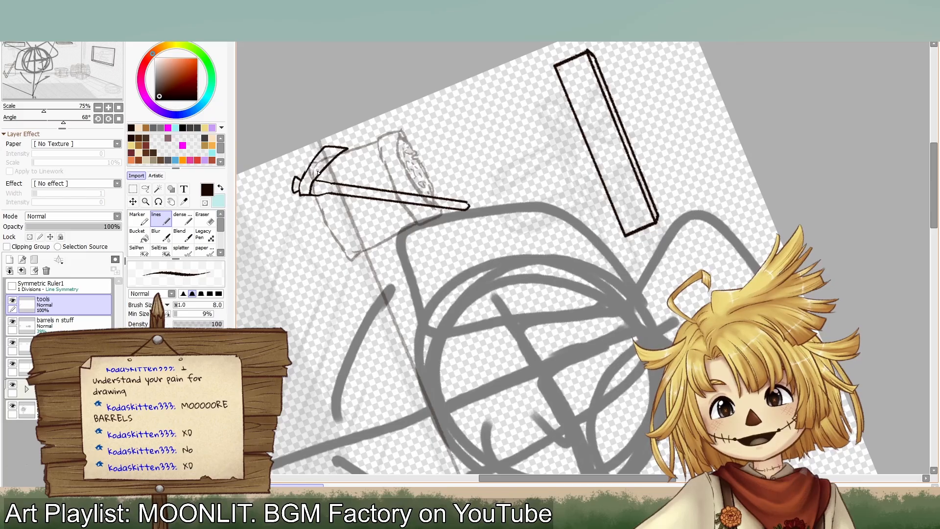
key("ctrl+z")
left_click_drag(343, 151, 316, 192)
key("ctrl+z")
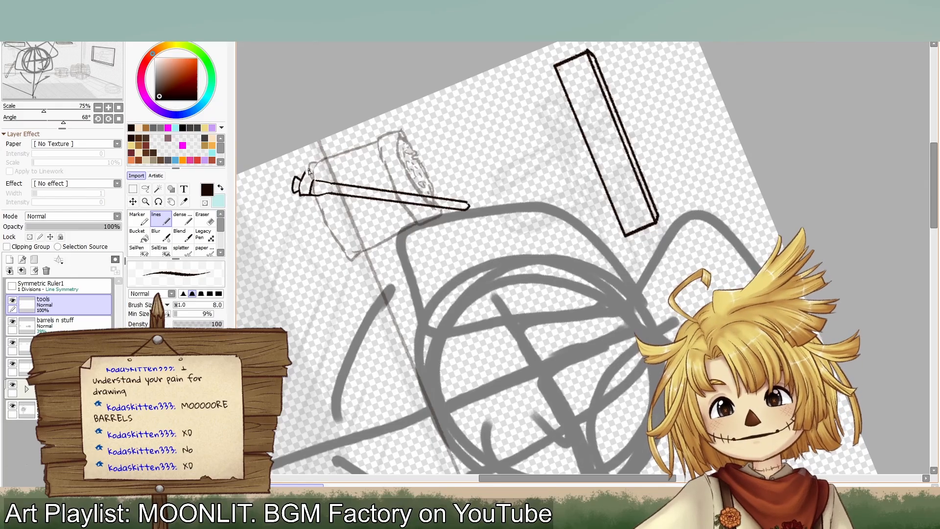
key("ctrl+z")
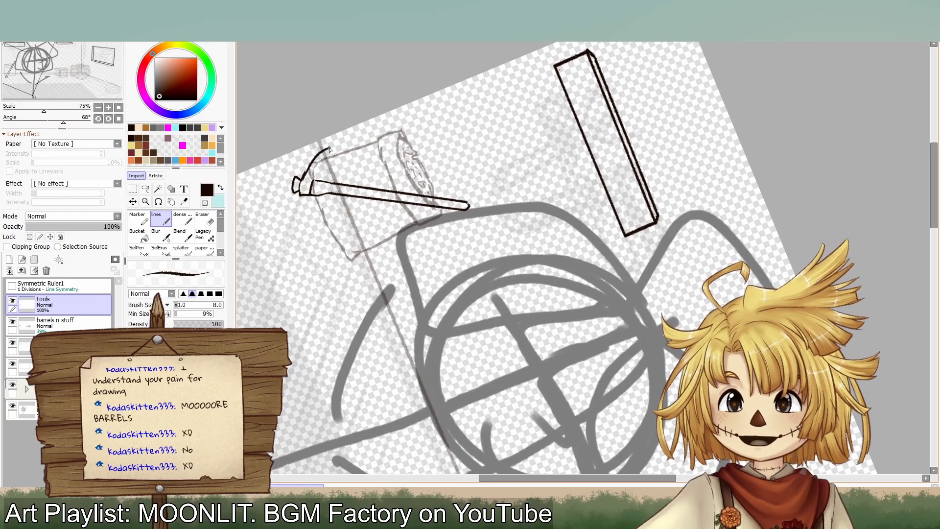
left_click_drag(332, 147, 312, 192)
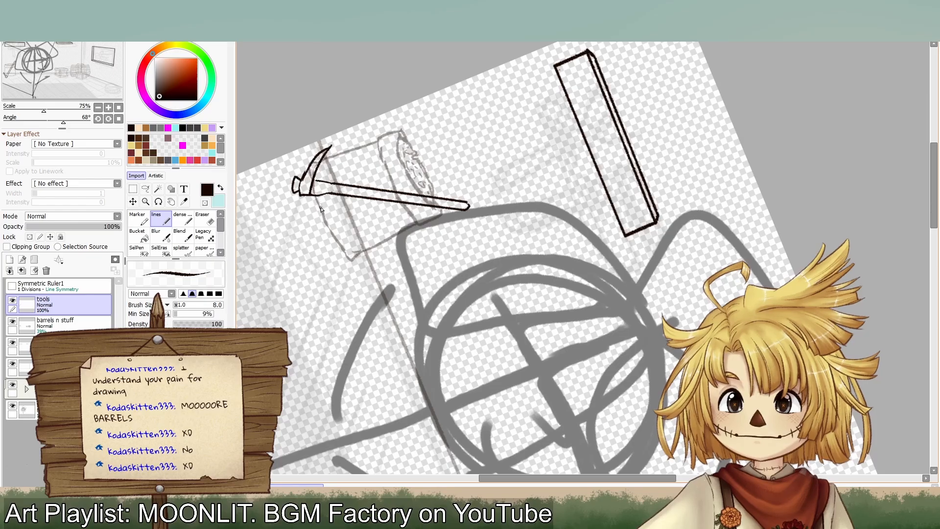
Step: Step back through the edit history to restore the knickknacks layer and the dome-headed tool hanging over the wall board
key("ctrl+z")
key("ctrl+z")
key("ctrl+z")
key("ctrl+z")
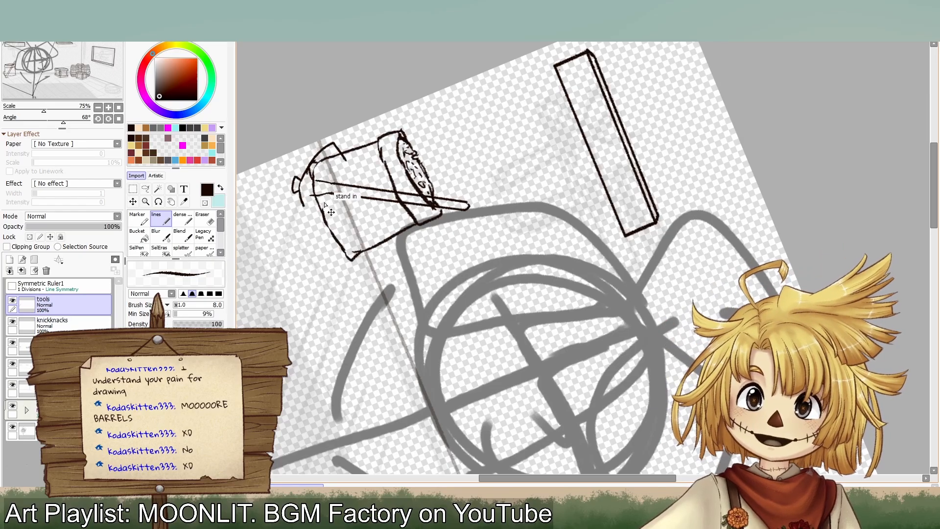
key("ctrl+y")
key("ctrl+y")
key("ctrl+y")
key("ctrl+y")
key("ctrl+y")
key("ctrl+y")
key("ctrl+y")
key("ctrl+y")
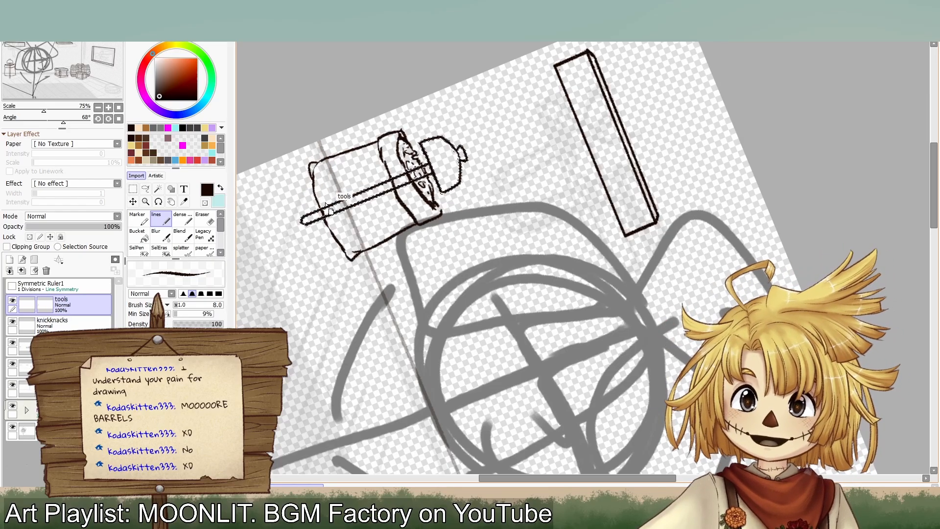
left_click_drag(328, 208, 481, 131)
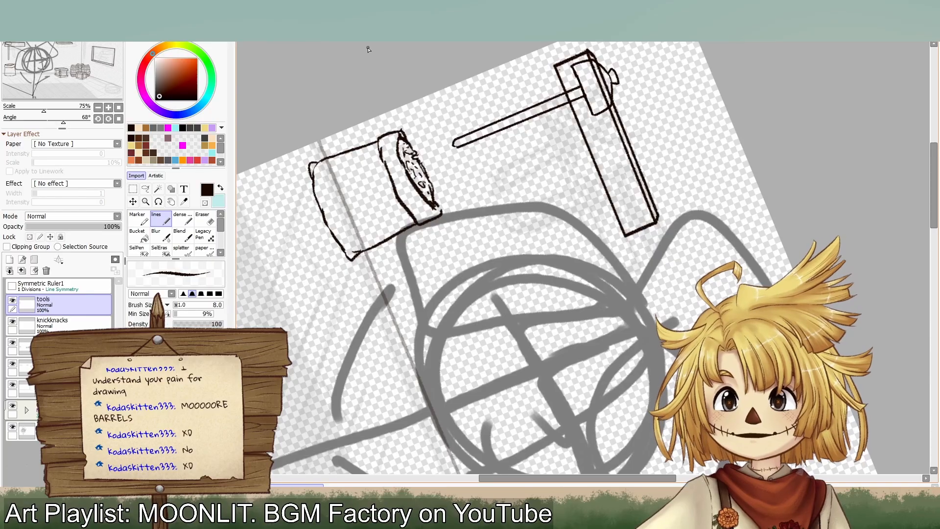
Step: Straighten the canvas and try drawing small peg circles under the tool head on both sides of the handle, undoing them
left_click(118, 119)
left_click(108, 107)
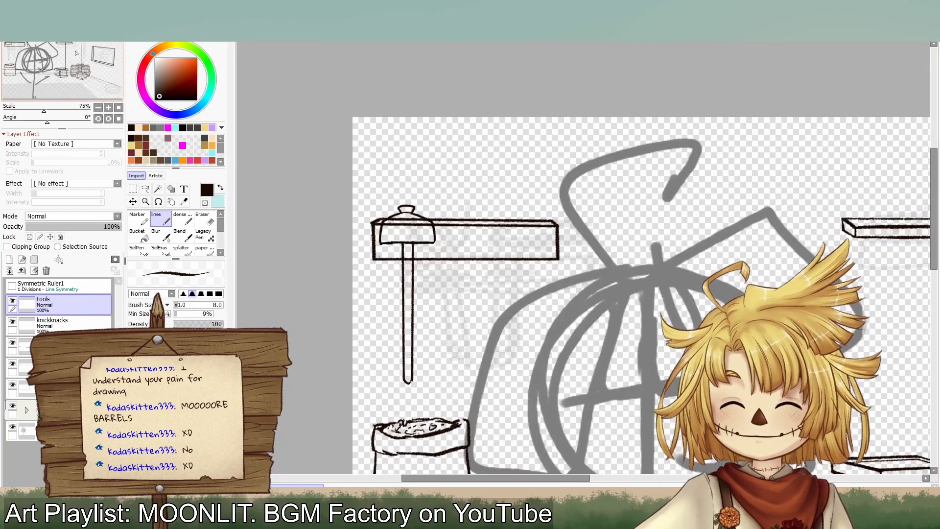
left_click(108, 107)
left_click(109, 107)
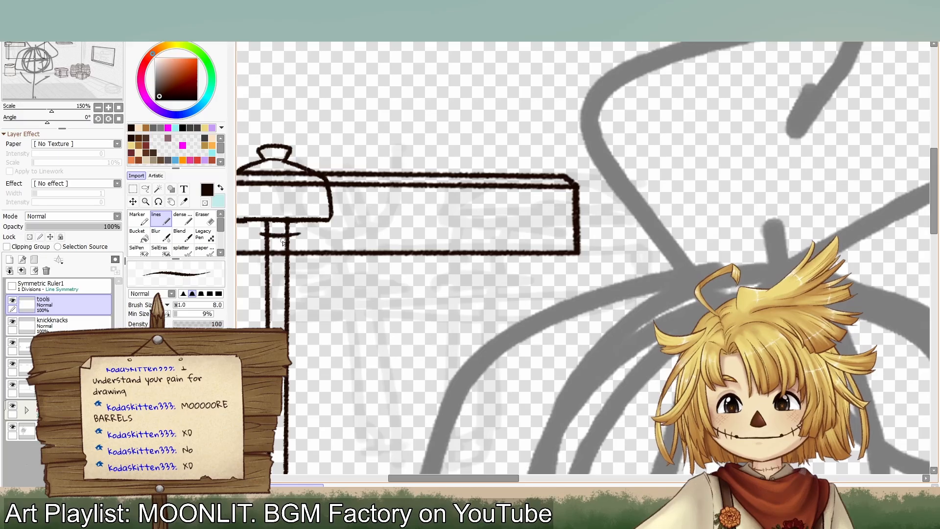
mouse_move(236, 207)
left_mouse_down()
mouse_move(236, 217)
mouse_move(392, 206)
mouse_move(390, 172)
left_mouse_up()
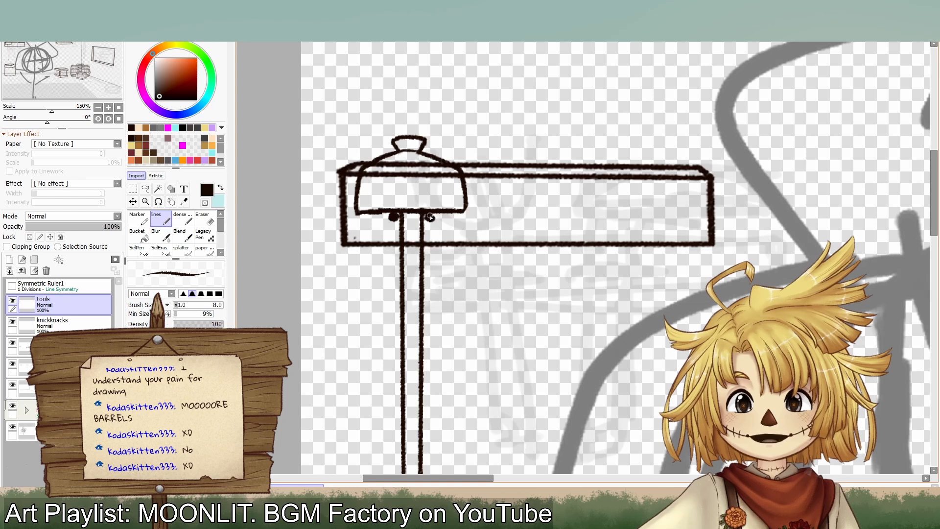
key("ctrl+z")
left_click_drag(431, 217, 396, 213)
key("ctrl+z")
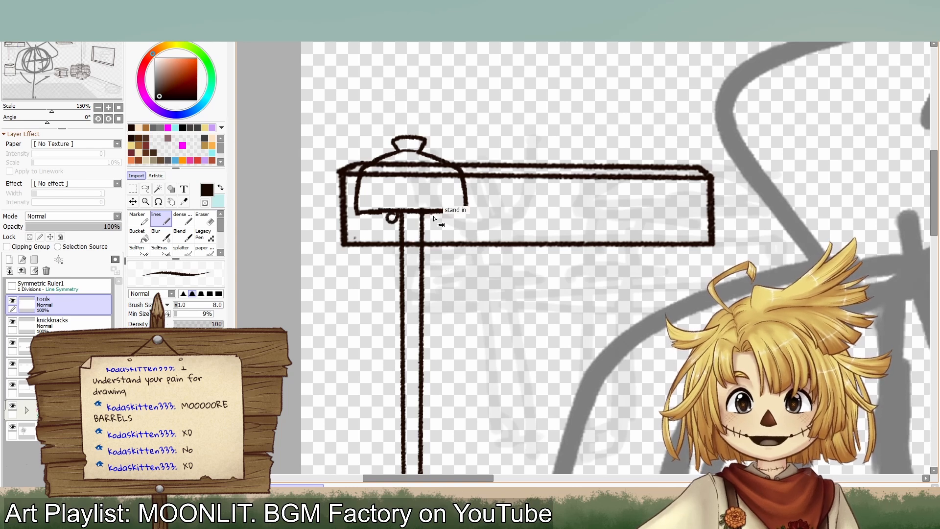
key("ctrl+z")
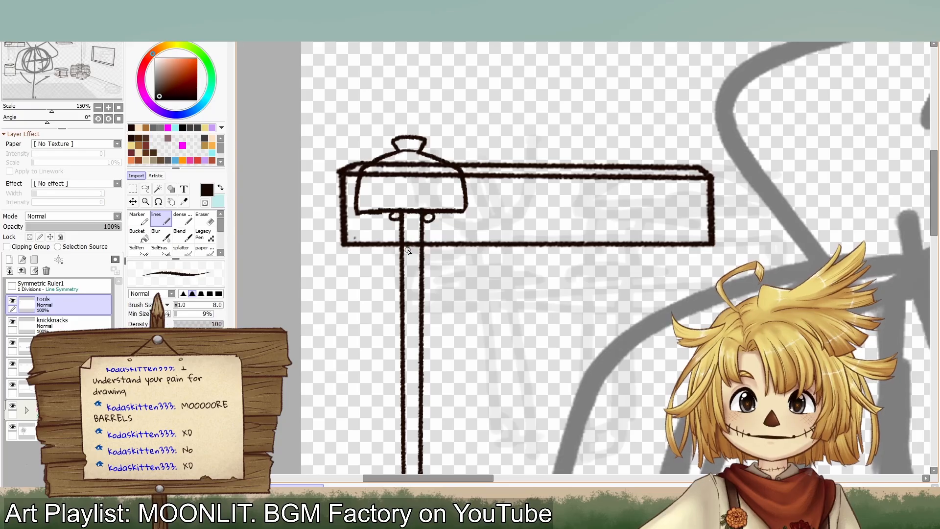
key("ctrl+z")
key("ctrl+z")
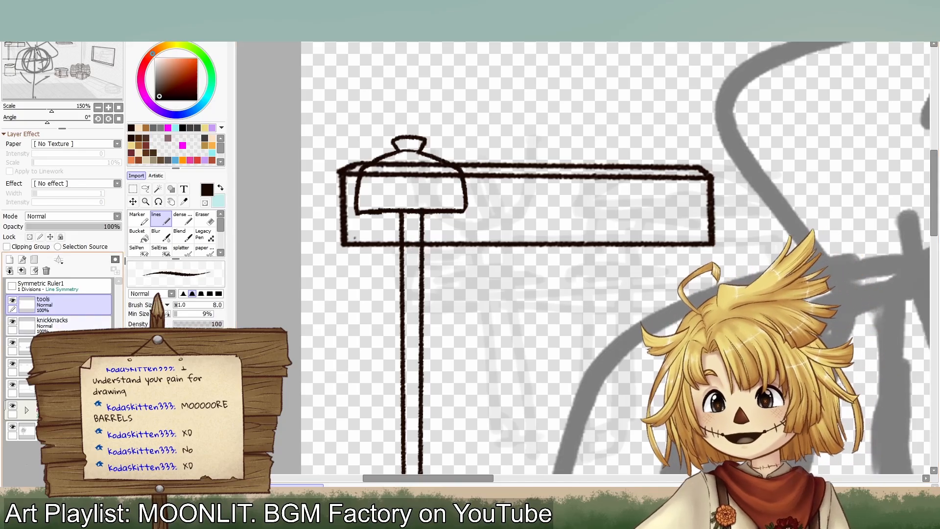
Step: Hide the tools layer, add a new layer for the pegs, and draw a small circle near the wall board's left end
left_click(22, 368)
left_click(62, 314)
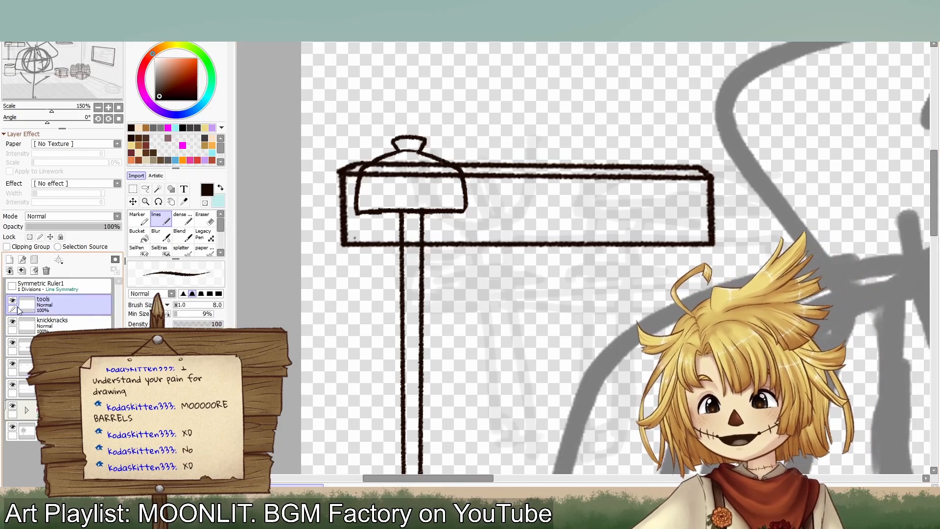
left_click(12, 300)
left_click(22, 388)
left_click(22, 367)
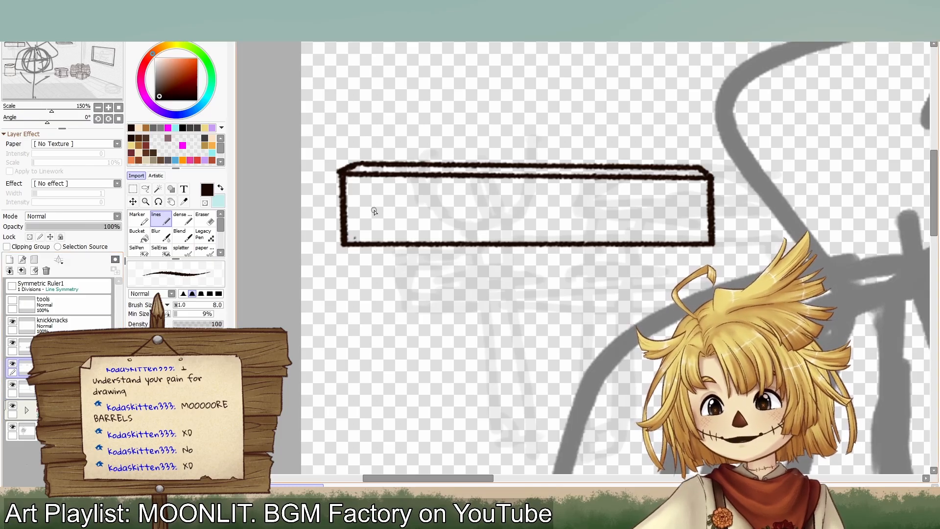
left_click_drag(376, 204, 377, 202)
key("ctrl+z")
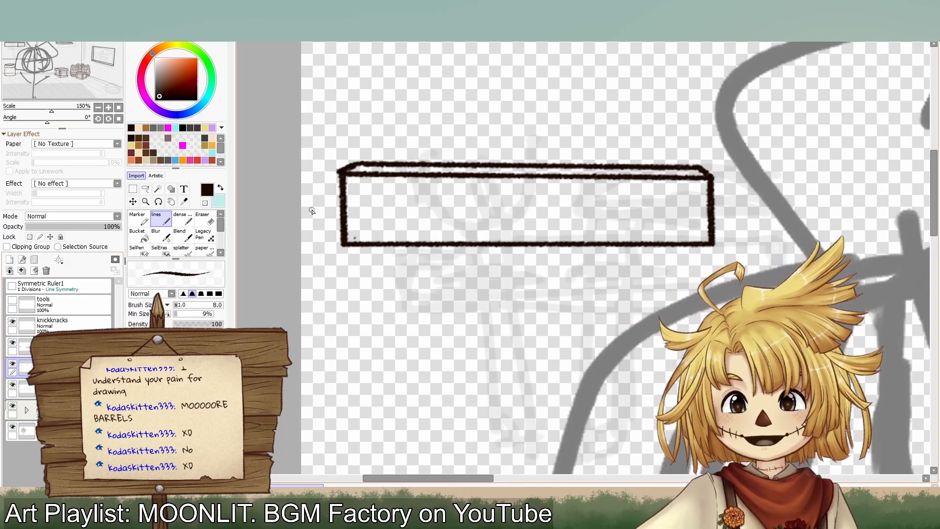
left_click(9, 259)
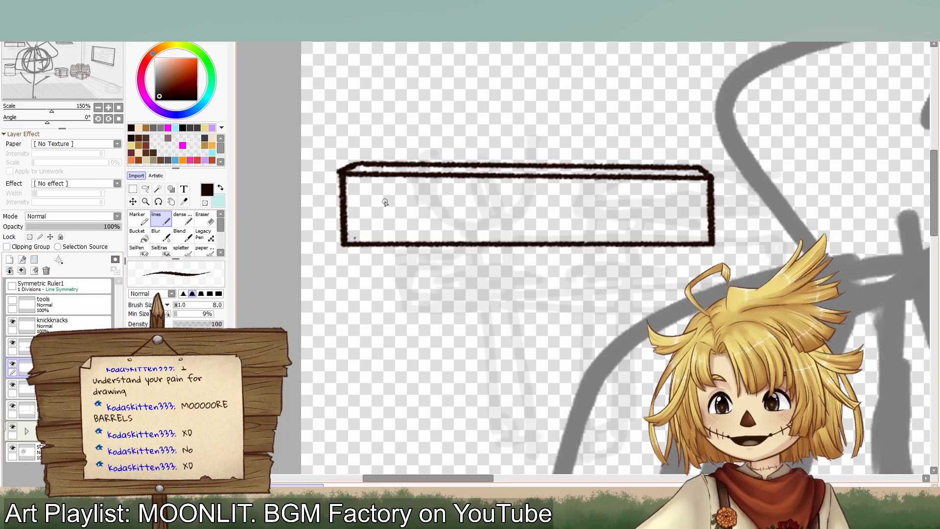
left_click_drag(366, 212, 367, 214)
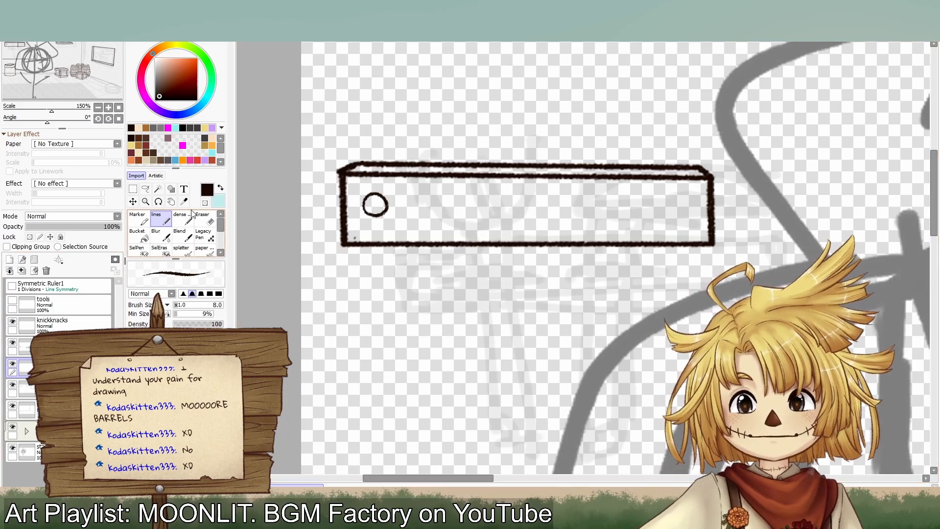
Step: Lasso the circle, paste copies of it onto separate layers, and move one copy beside the original as the second peg
left_click(146, 189)
mouse_move(353, 256)
left_mouse_down()
mouse_move(379, 160)
mouse_move(361, 266)
left_mouse_up()
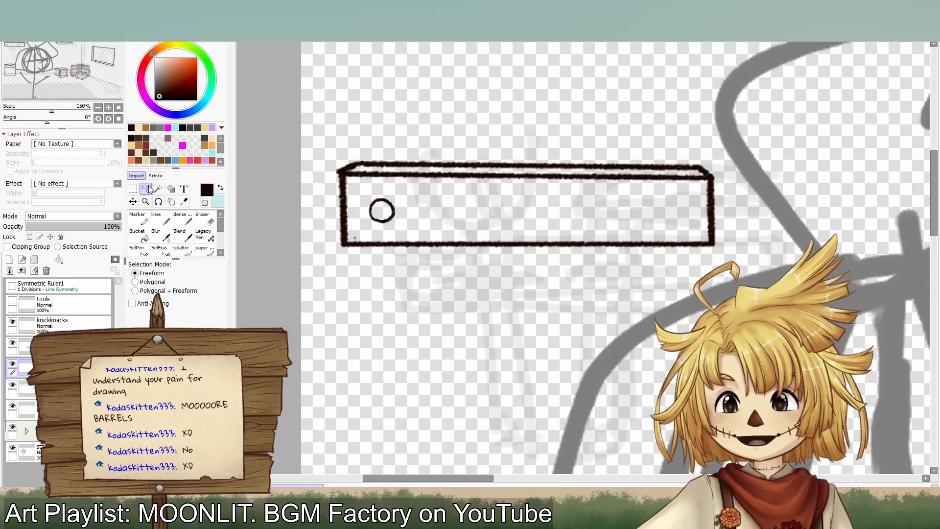
left_click_drag(355, 272, 338, 231)
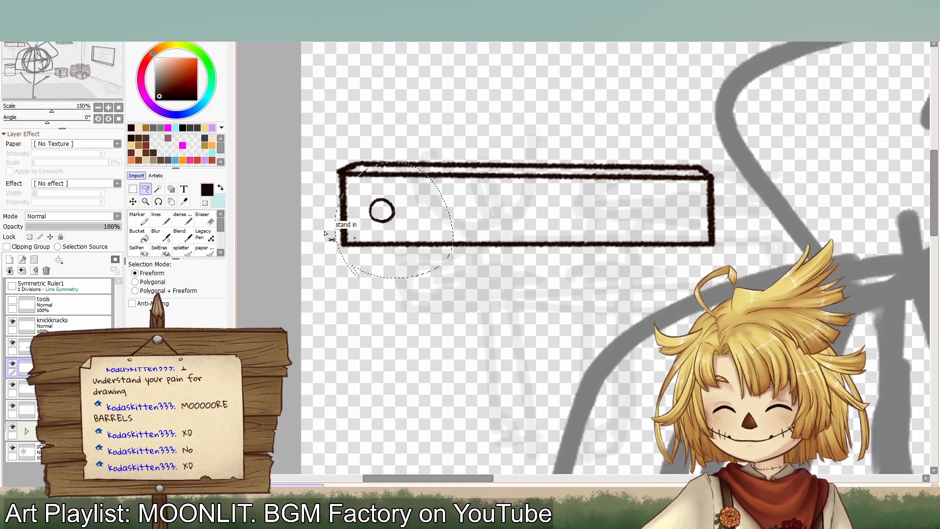
key("ctrl+c")
key("ctrl+v")
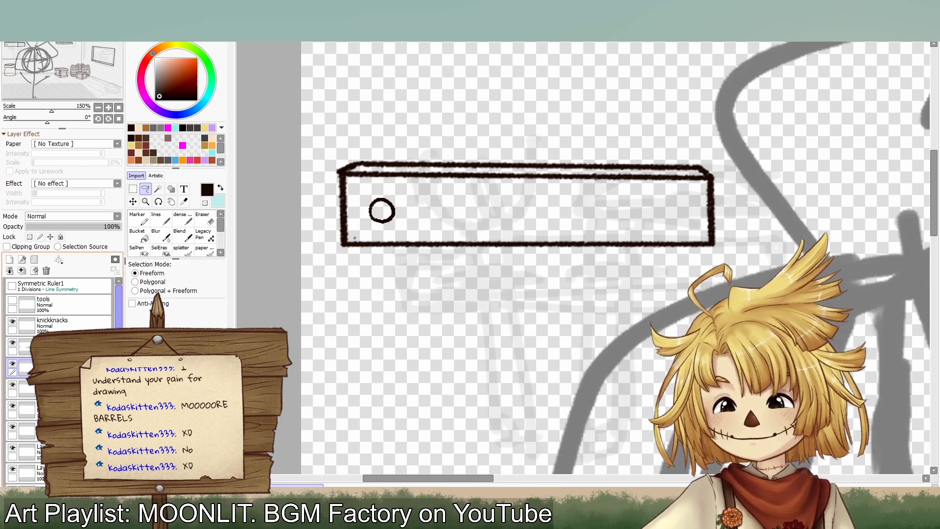
scroll(59, 303, "down", 3)
left_click(24, 418)
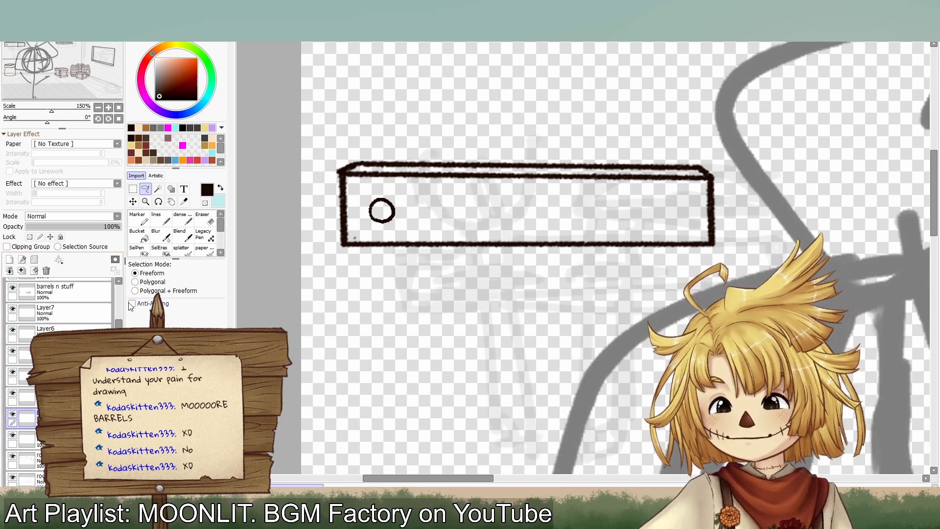
left_click(133, 201)
left_click_drag(481, 290, 524, 290)
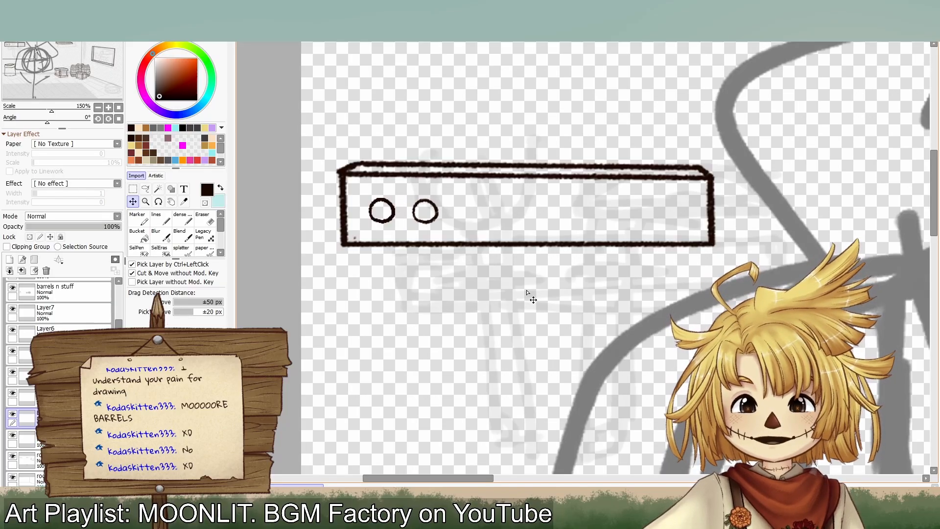
Step: Merge the placed copies down one at a time and position the third and fourth circles along the board's row
left_click(21, 271)
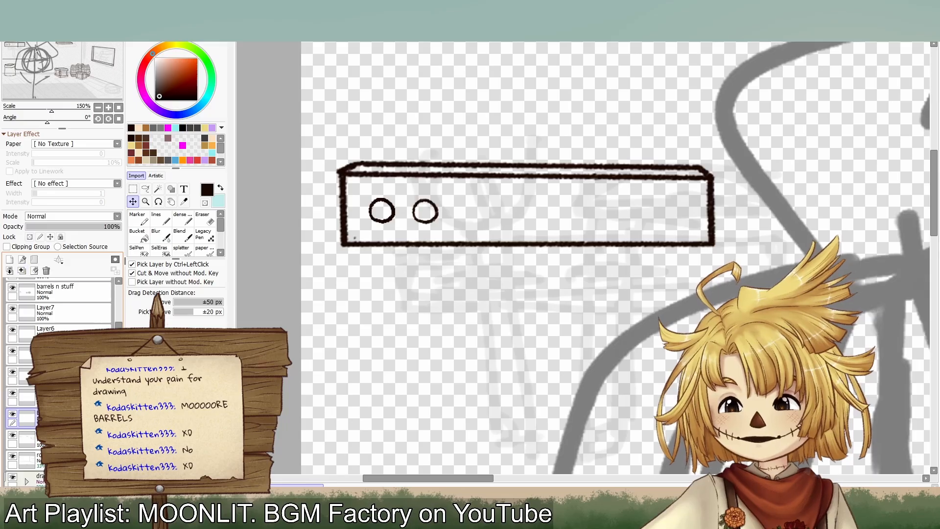
left_click_drag(592, 319, 631, 314)
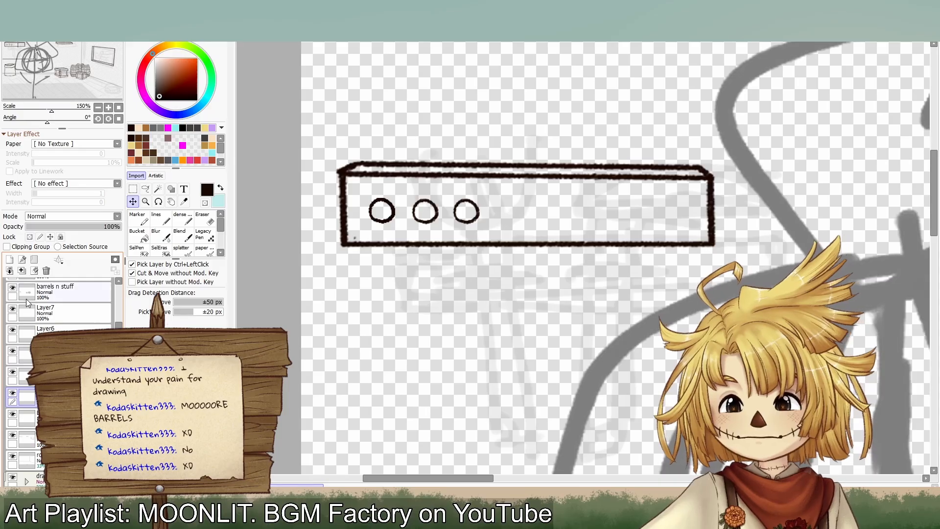
left_click(22, 271)
key("ctrl+v")
left_click_drag(596, 309, 618, 325)
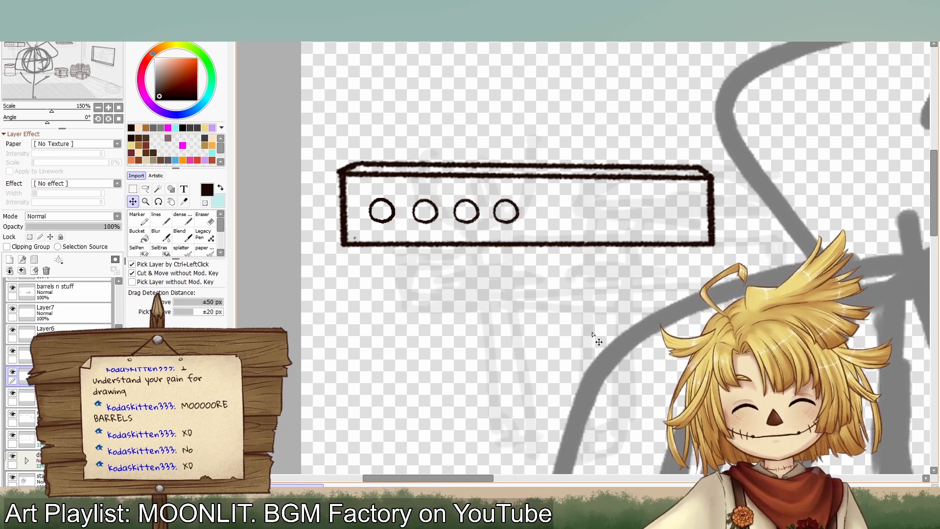
Step: Merge the fourth circle down and align the fifth copy beside it at even spacing
left_click(23, 270)
left_click(59, 355)
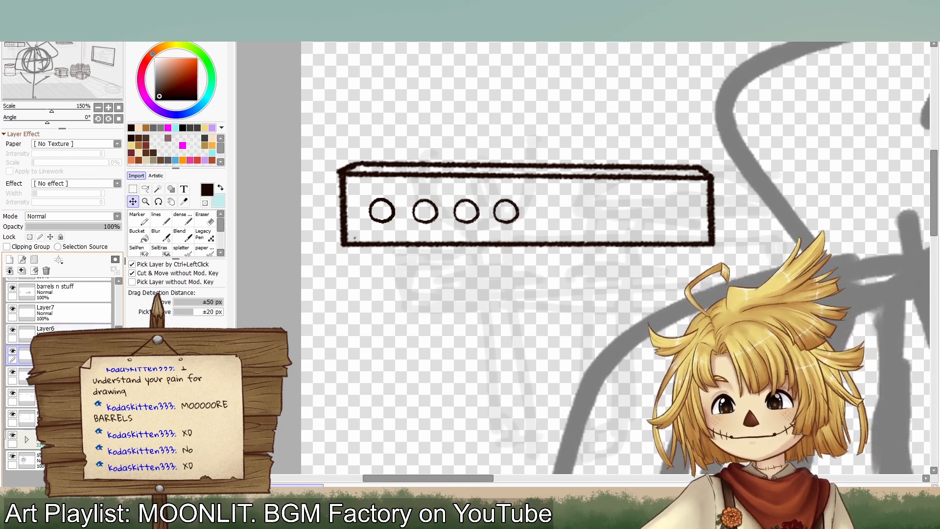
left_click_drag(526, 316, 679, 323)
left_click_drag(535, 217, 545, 211)
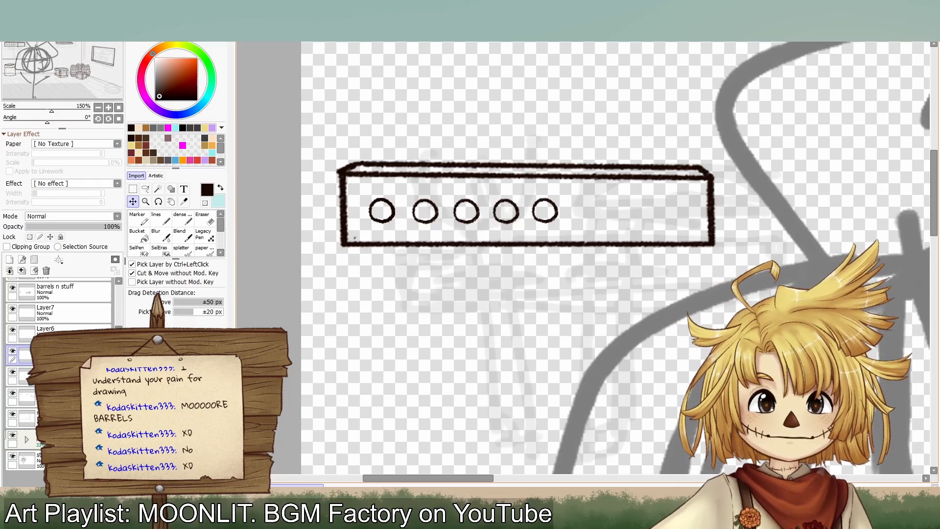
mouse_move(638, 307)
left_mouse_down()
mouse_move(666, 302)
mouse_move(625, 312)
left_mouse_up()
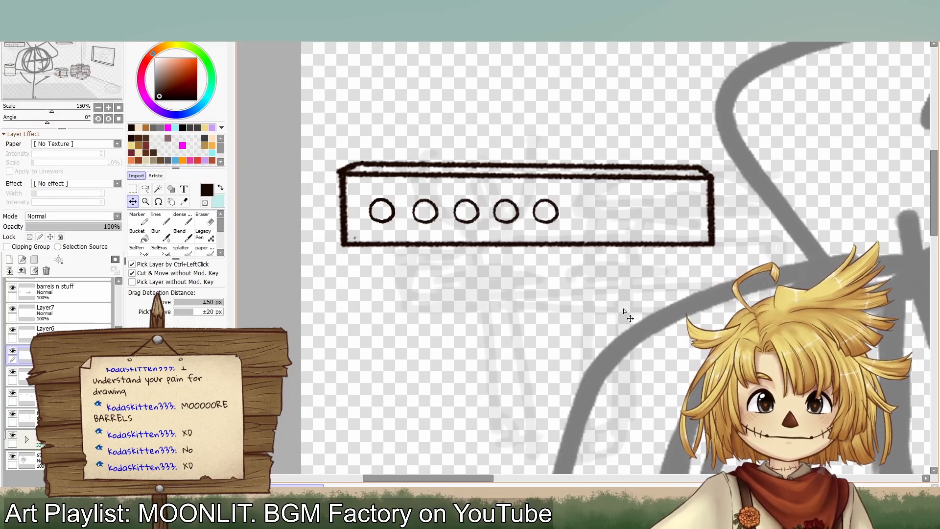
Step: Merge the fifth and sixth circles into the peg layer in turn, and place the sixth and seventh copies along the row
left_click(21, 271)
left_click_drag(566, 319, 605, 319)
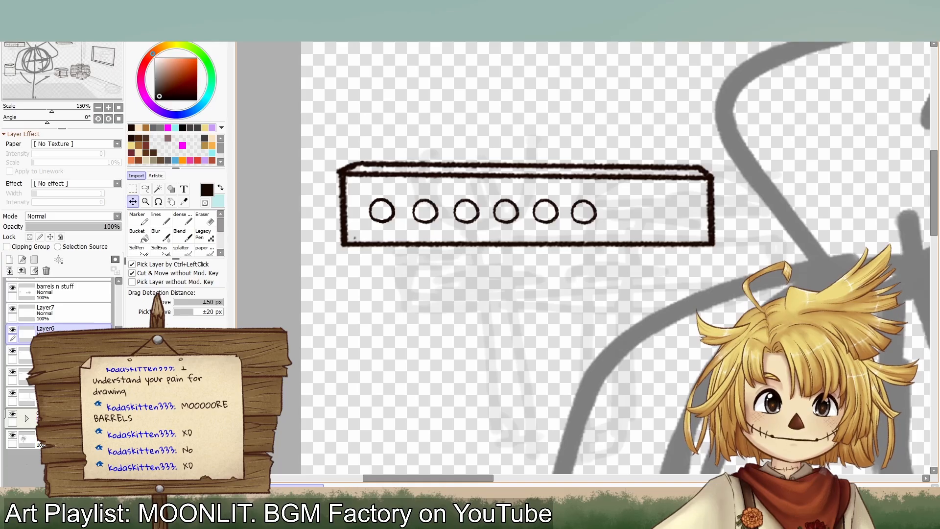
left_click(21, 271)
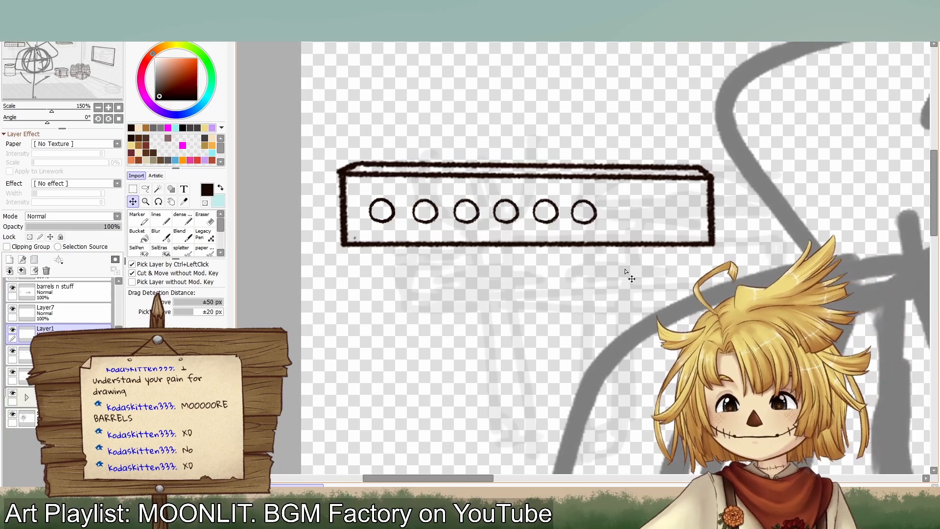
left_click(49, 313)
left_click_drag(515, 295, 756, 297)
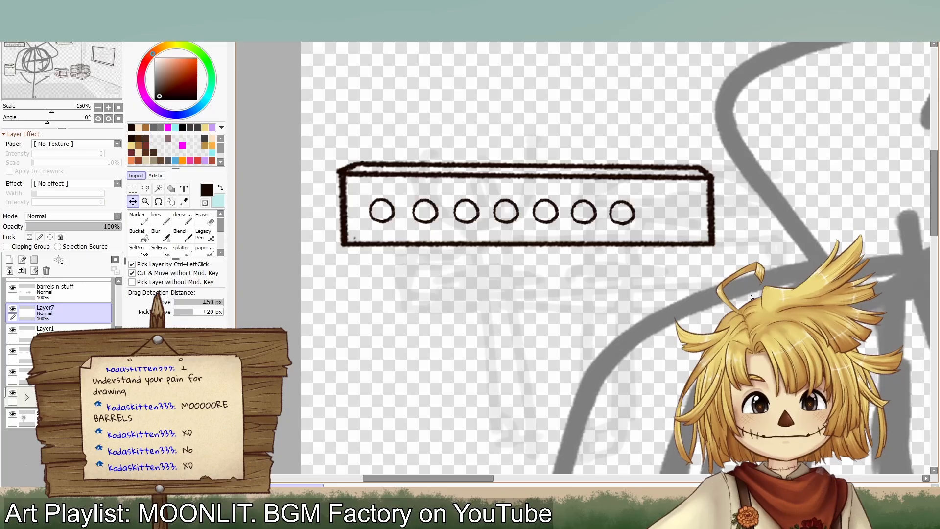
left_click_drag(670, 310, 669, 312)
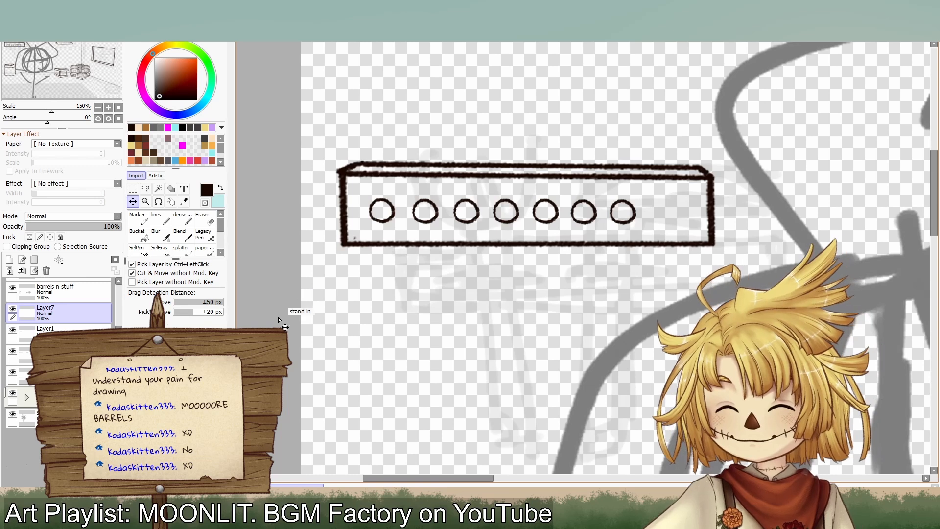
Step: Add an eighth circle after the seventh, merge it down, and shift the last two circles toward the board's right end
key("ctrl+shift+n")
left_click_drag(427, 266, 714, 273)
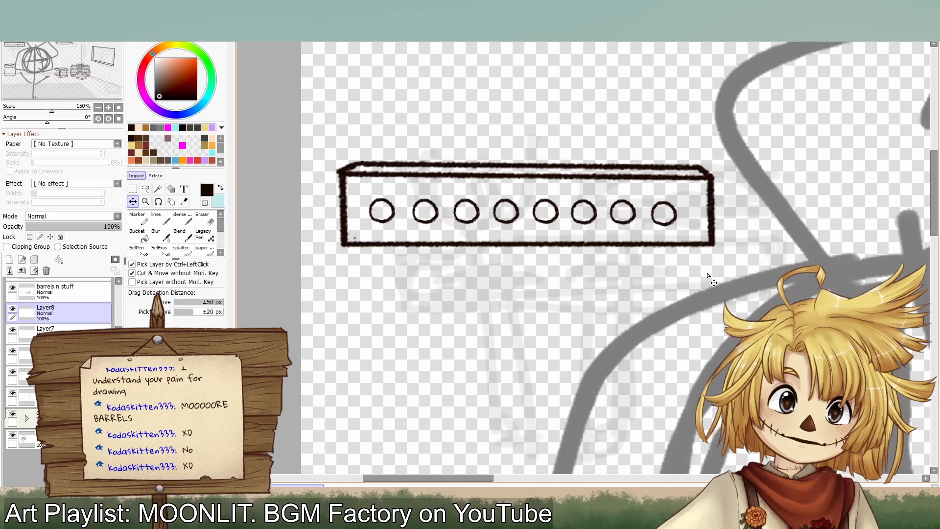
left_click(21, 271)
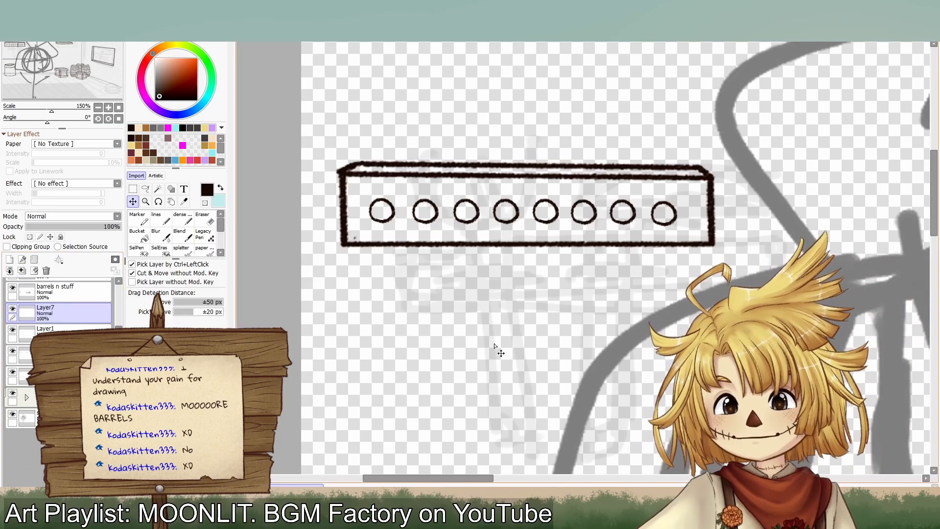
mouse_move(533, 346)
left_mouse_down()
mouse_move(611, 325)
mouse_move(544, 343)
left_mouse_up()
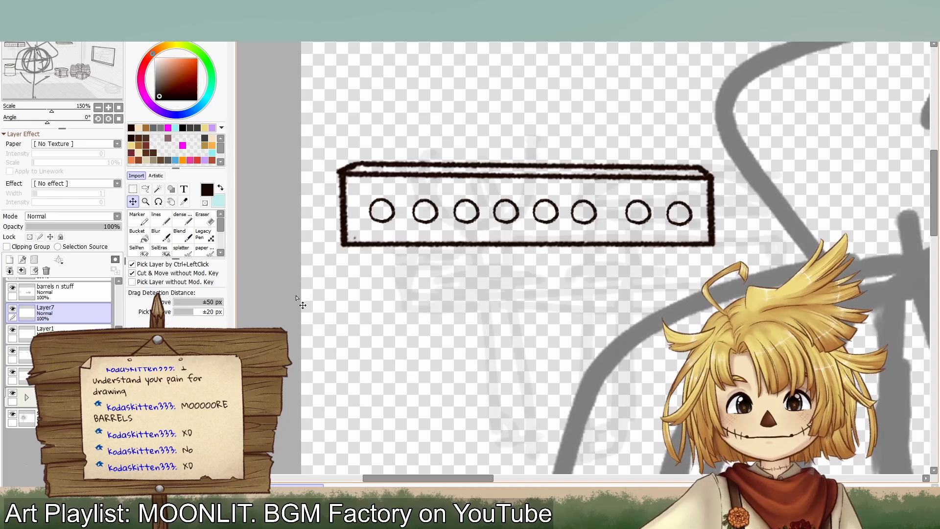
left_click(133, 189)
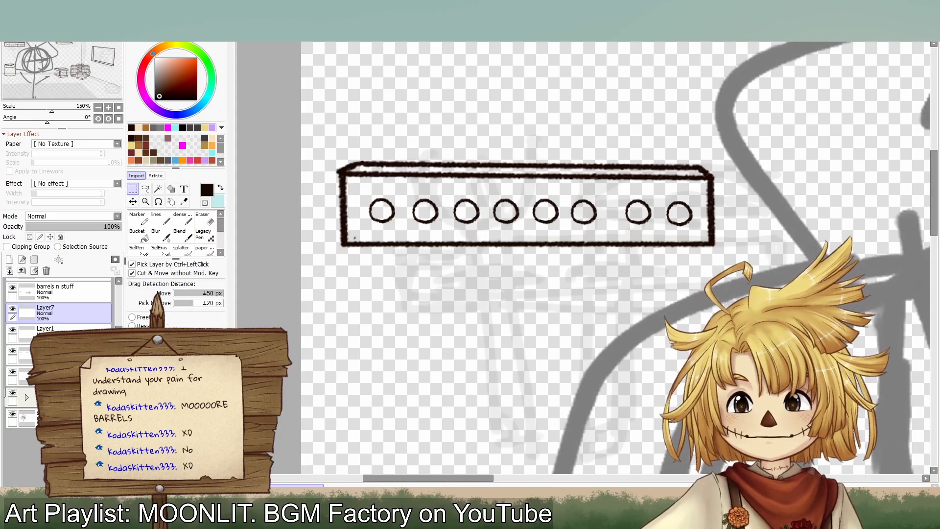
key("ctrl+t")
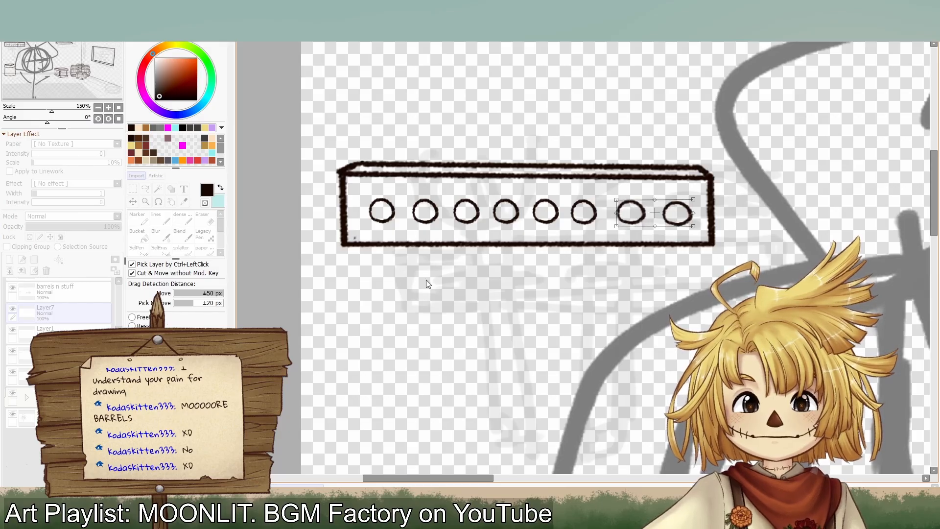
key("Return")
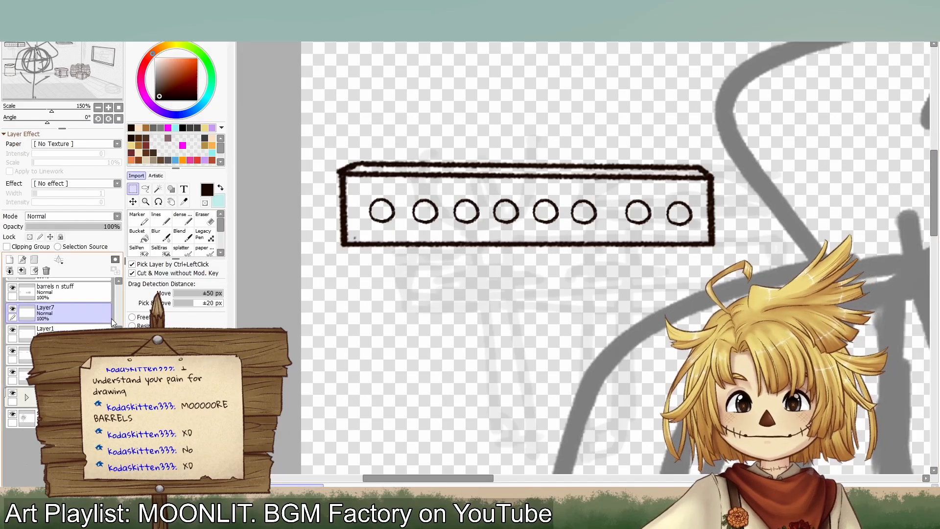
Step: Merge the last two circles into the peg layer and shift the lassoed fourth, fifth and sixth circles slightly right for even spacing
left_click(21, 271)
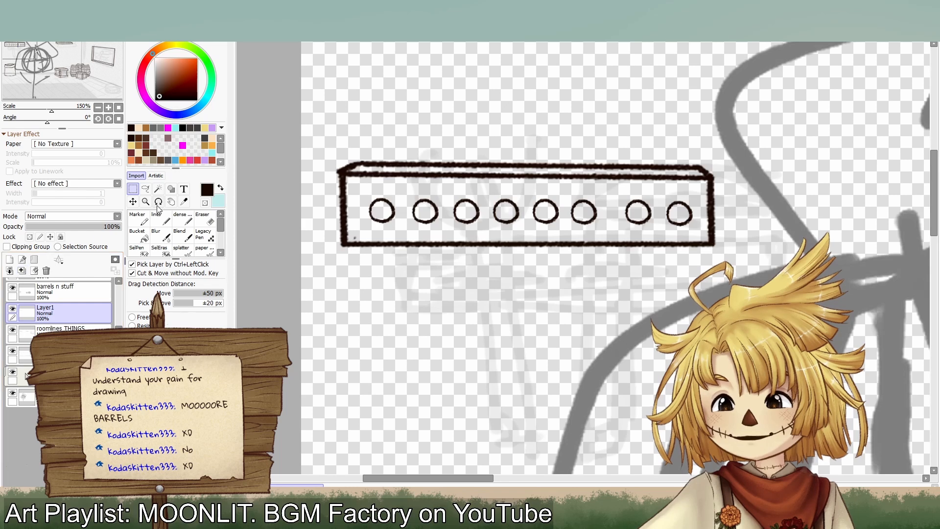
left_click(146, 189)
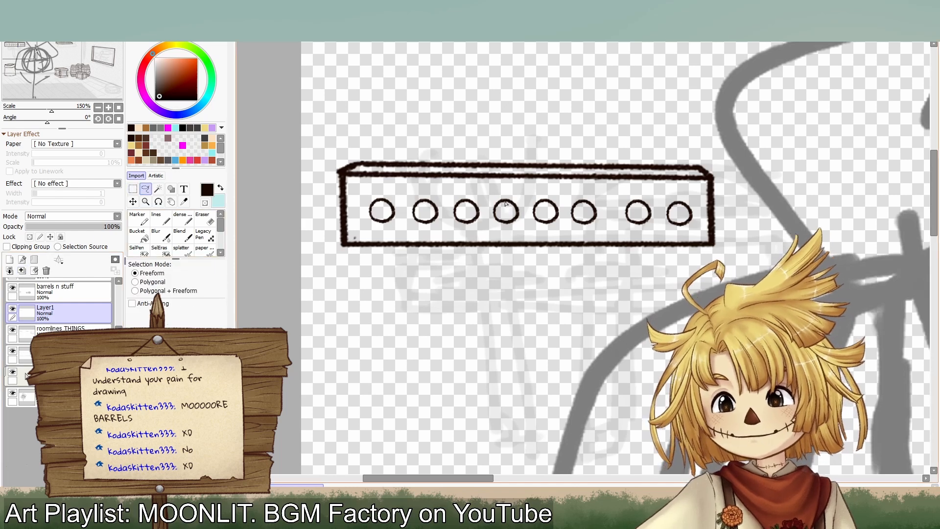
mouse_move(566, 224)
left_mouse_down()
mouse_move(602, 224)
mouse_move(535, 229)
left_mouse_up()
mouse_move(566, 197)
left_mouse_down()
mouse_move(564, 228)
mouse_move(578, 193)
mouse_move(570, 220)
mouse_move(520, 194)
mouse_move(508, 230)
left_mouse_up()
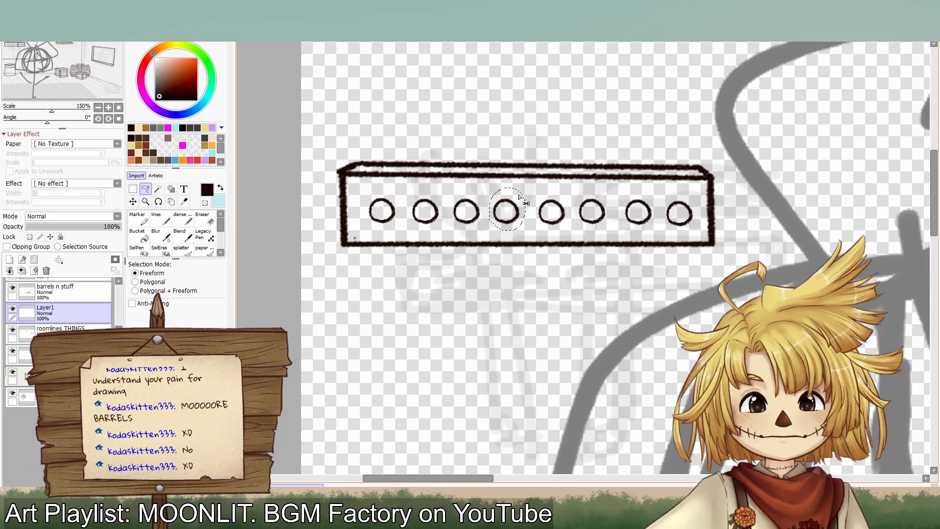
mouse_move(519, 199)
left_mouse_down()
mouse_move(530, 197)
mouse_move(522, 197)
left_mouse_up()
key("ctrl+d")
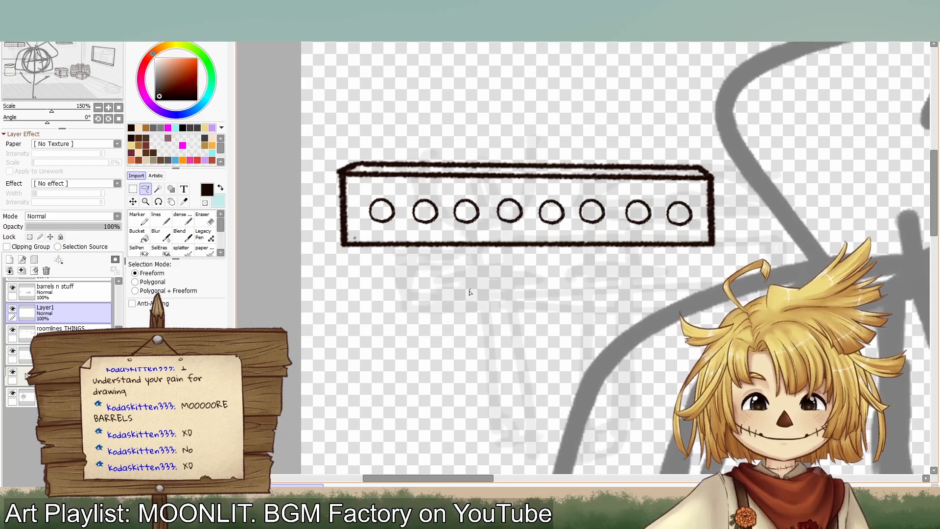
Step: Even out the peg spacing by lassoing the first two circles and shifting them left, and nudging the sixth circle right
mouse_move(409, 214)
left_mouse_down()
mouse_move(370, 228)
mouse_move(369, 163)
mouse_move(368, 197)
left_mouse_up()
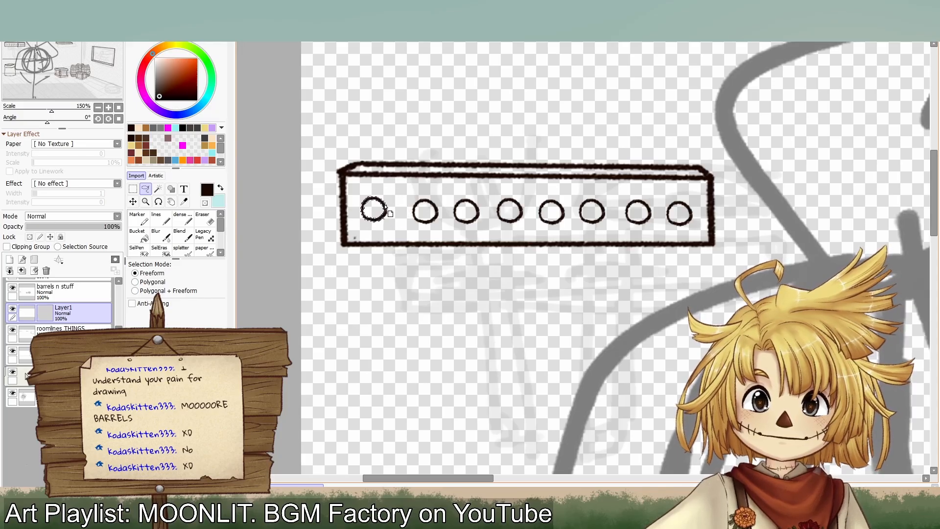
key("ctrl+d")
mouse_move(430, 233)
left_mouse_down()
mouse_move(415, 228)
mouse_move(430, 230)
left_mouse_up()
mouse_move(426, 218)
left_mouse_down()
mouse_move(437, 189)
mouse_move(423, 222)
left_mouse_up()
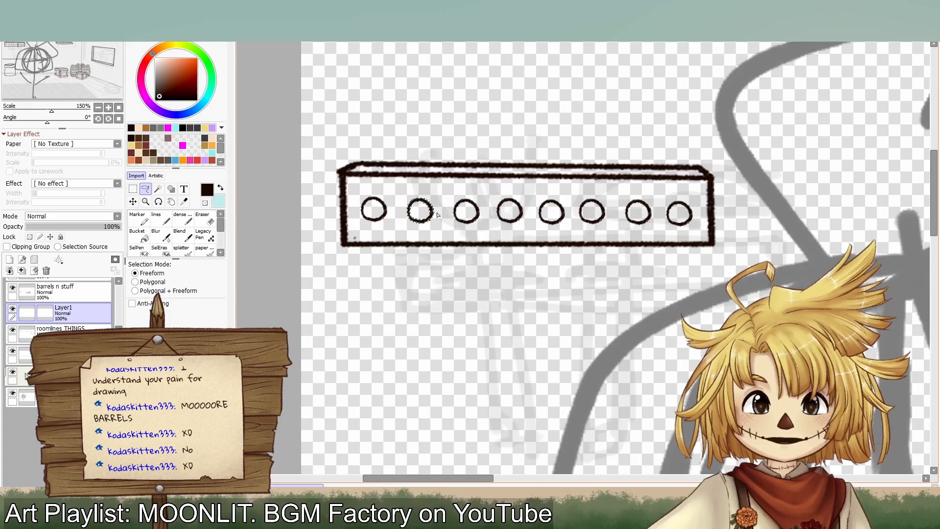
key("ctrl+d")
mouse_move(582, 236)
left_mouse_down()
mouse_move(574, 207)
mouse_move(613, 203)
mouse_move(584, 234)
left_mouse_up()
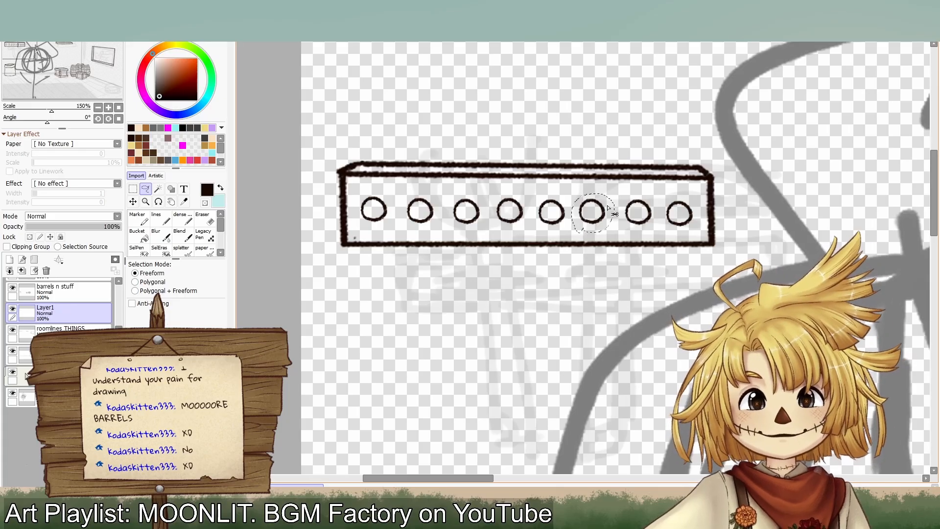
mouse_move(622, 205)
left_mouse_down()
mouse_move(644, 207)
mouse_move(610, 215)
left_mouse_up()
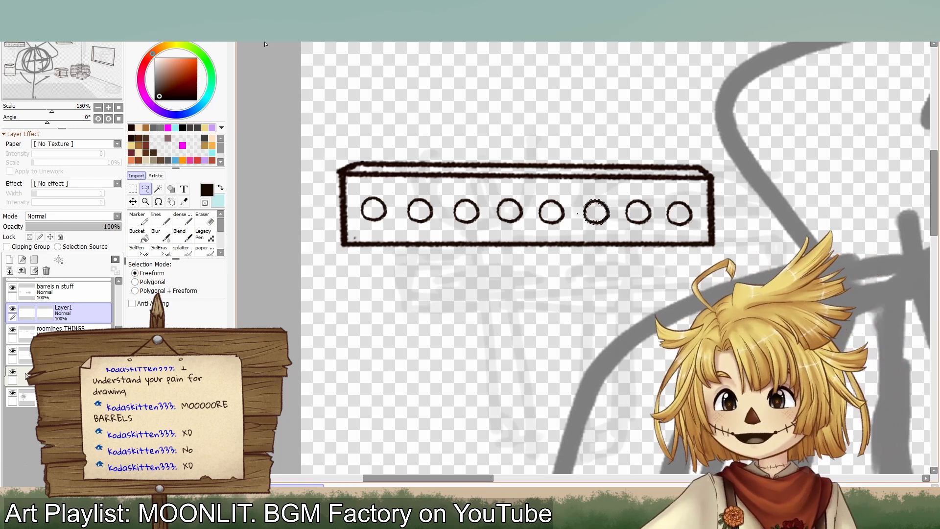
key("ctrl+d")
Step: Make the tools layer visible and move the long-handled tool to the right so it hangs between the second and third pegs
left_click(98, 294)
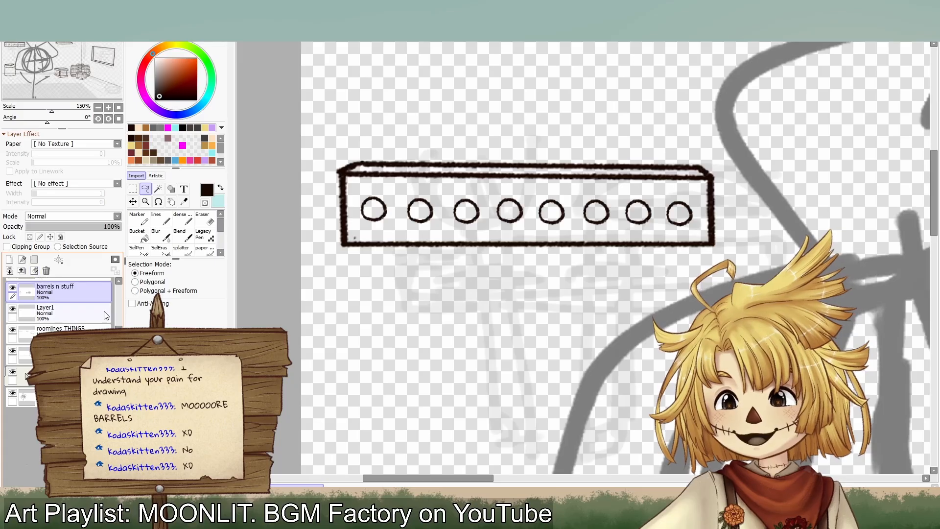
scroll(26, 376, "up", 1)
left_click(54, 326)
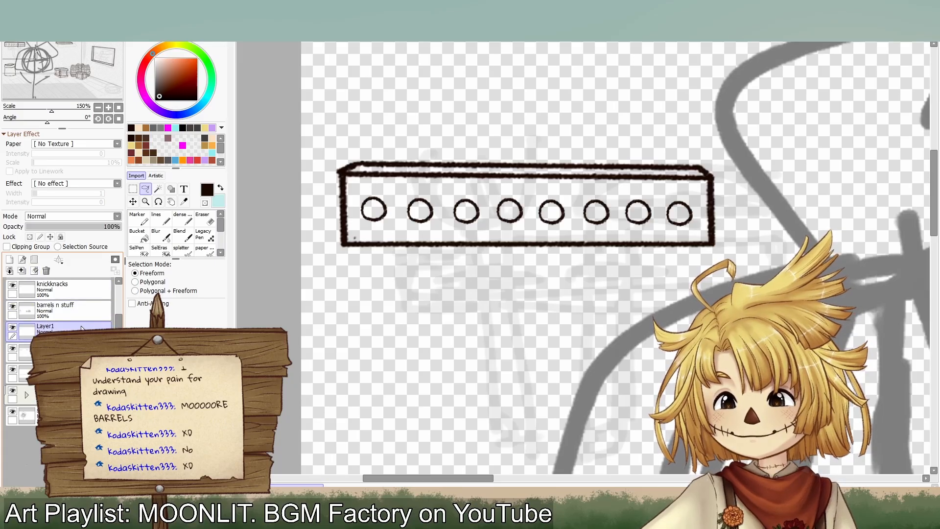
scroll(82, 328, "up", 2)
left_click(49, 306)
left_click(12, 300)
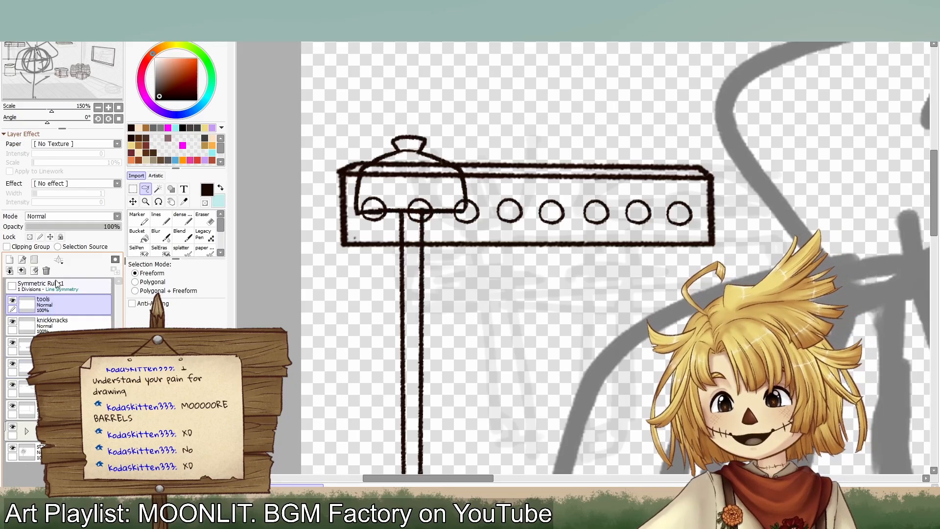
left_click(133, 203)
mouse_move(362, 261)
left_mouse_down()
mouse_move(347, 223)
mouse_move(344, 283)
mouse_move(395, 256)
mouse_move(395, 283)
mouse_move(394, 253)
mouse_move(392, 260)
left_mouse_up()
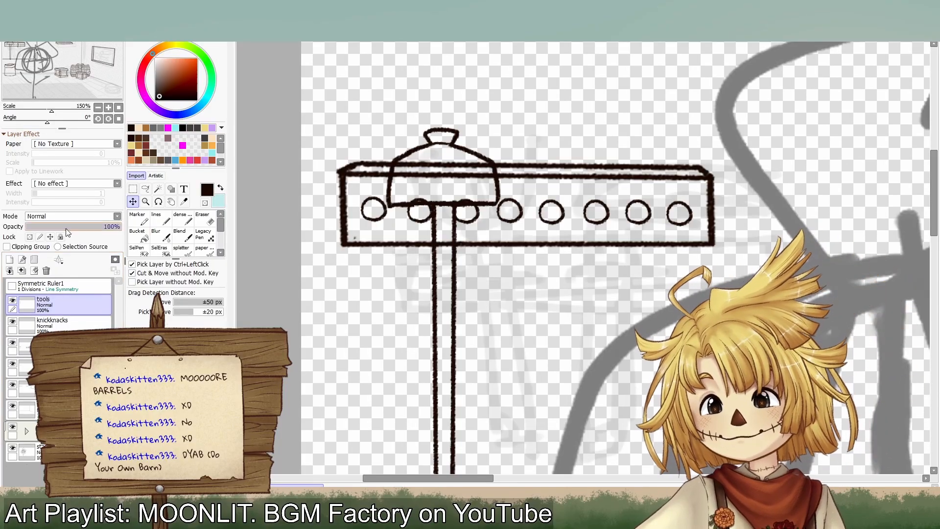
Step: Examine the whole scene at several zoom levels and compare the tool board with the tools layer hidden and shown
left_click(108, 108)
left_click(98, 107)
left_click(98, 107)
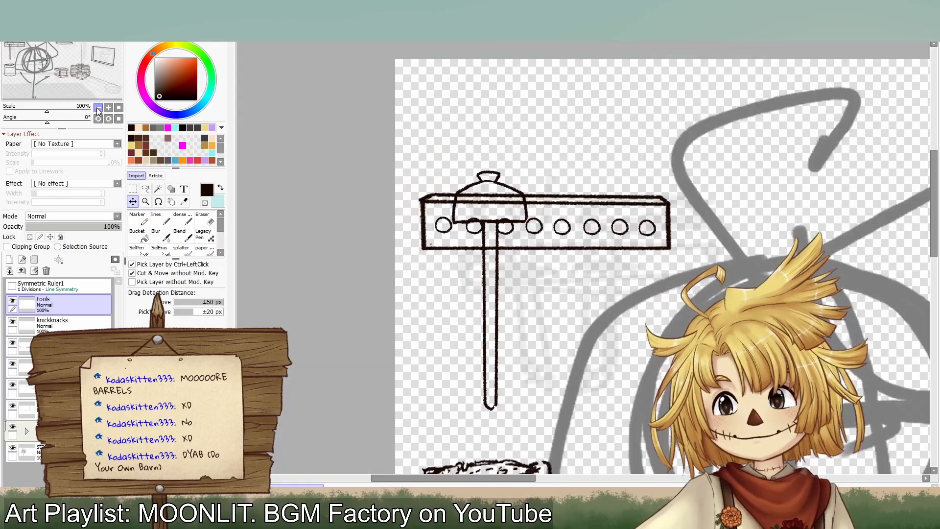
left_click(98, 107)
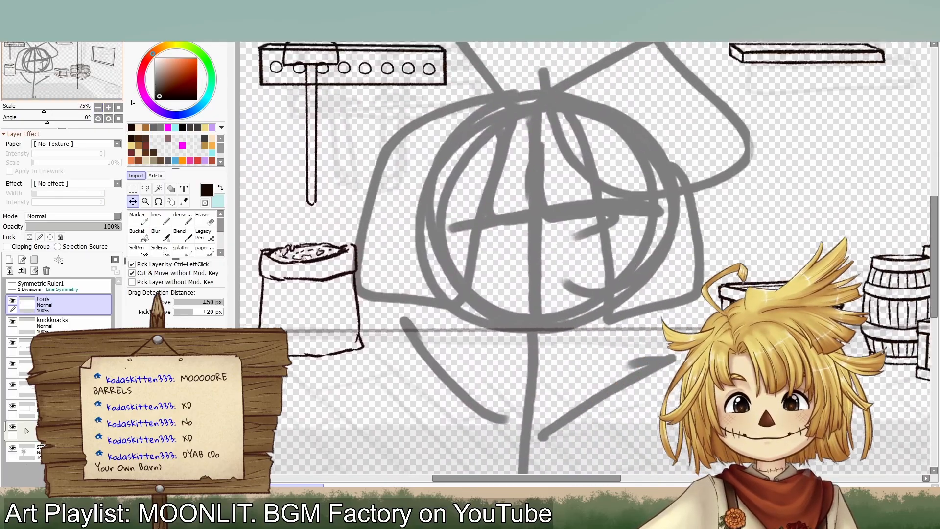
left_click_drag(41, 65, 40, 50)
left_click(108, 107)
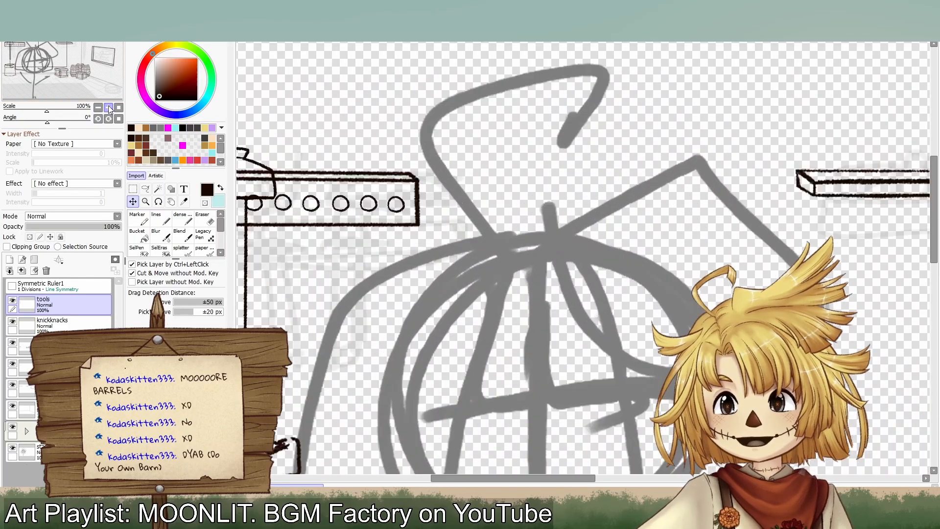
left_click(109, 107)
left_click(98, 107)
left_click(98, 107)
left_click(98, 107)
mouse_move(107, 94)
left_mouse_down()
mouse_move(115, 104)
mouse_move(111, 80)
left_mouse_up()
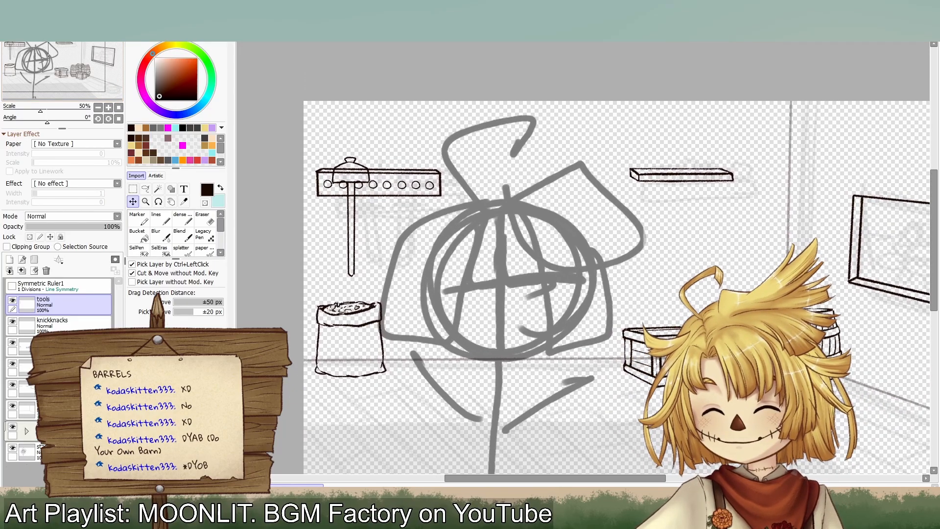
left_click(110, 110)
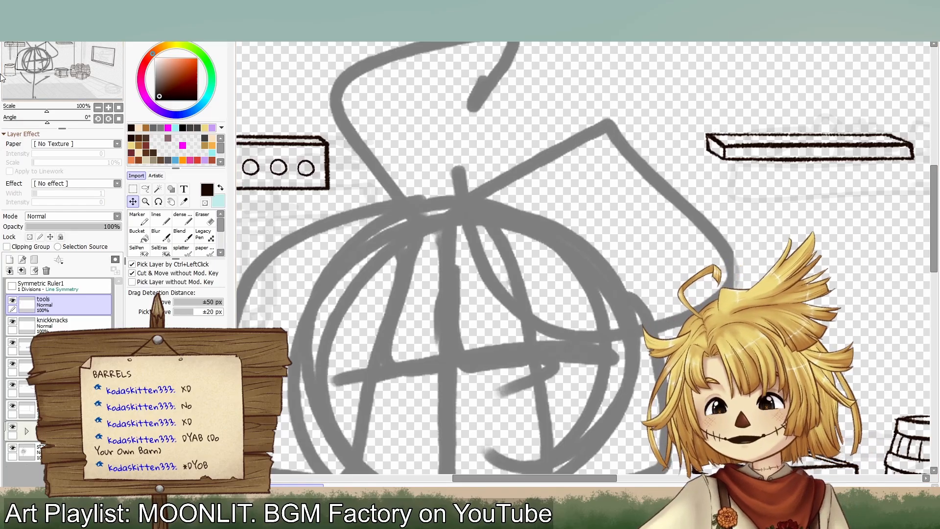
left_click_drag(43, 51, 30, 47)
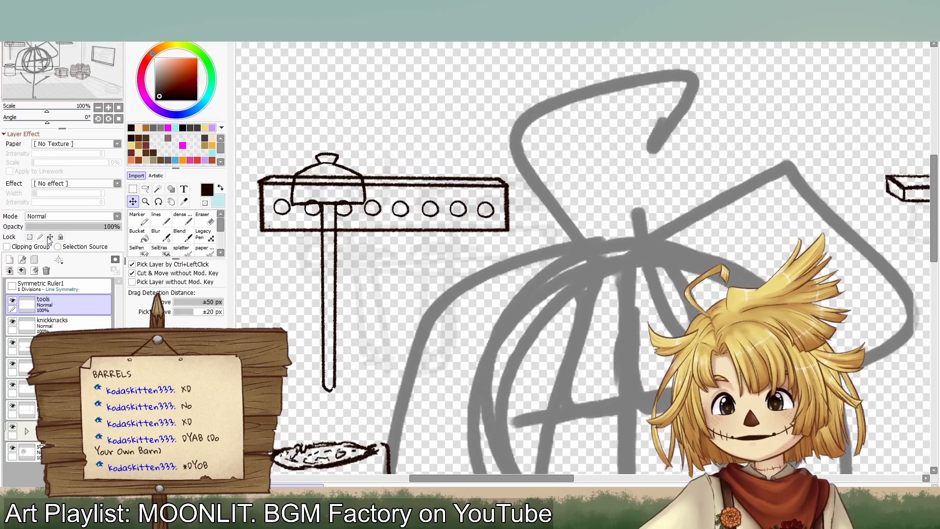
left_click(13, 301)
left_click(15, 301)
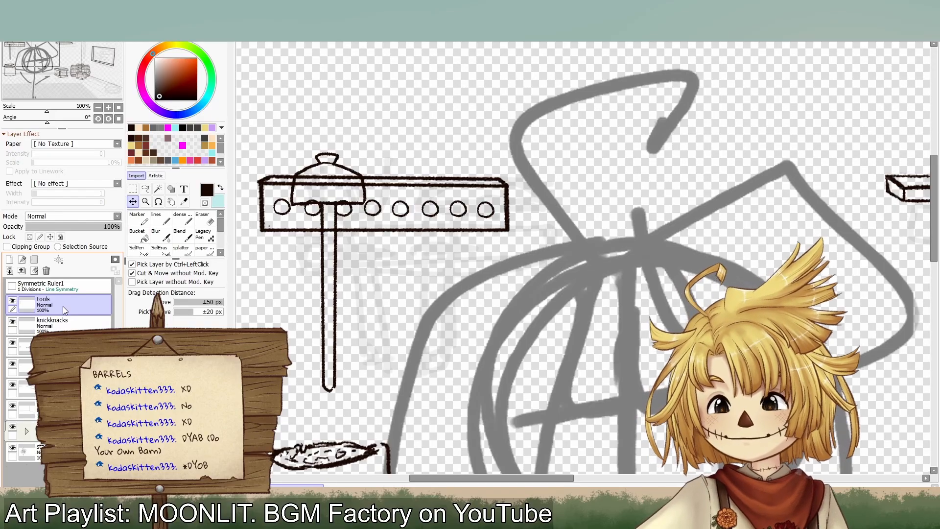
Step: Create a new layer above the tools layer and draw a short curved stroke over the fifth peg with the lines brush, redrawing it as needed
left_click(156, 218)
left_click(10, 260)
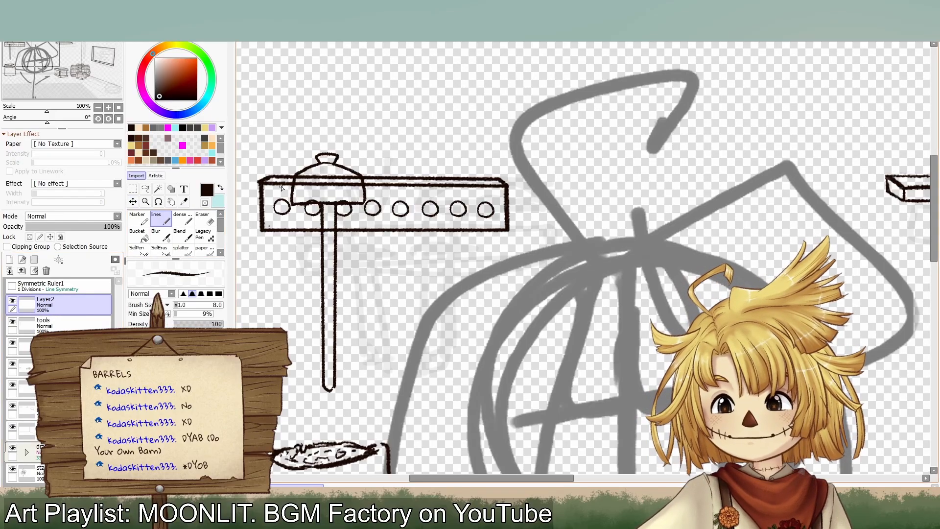
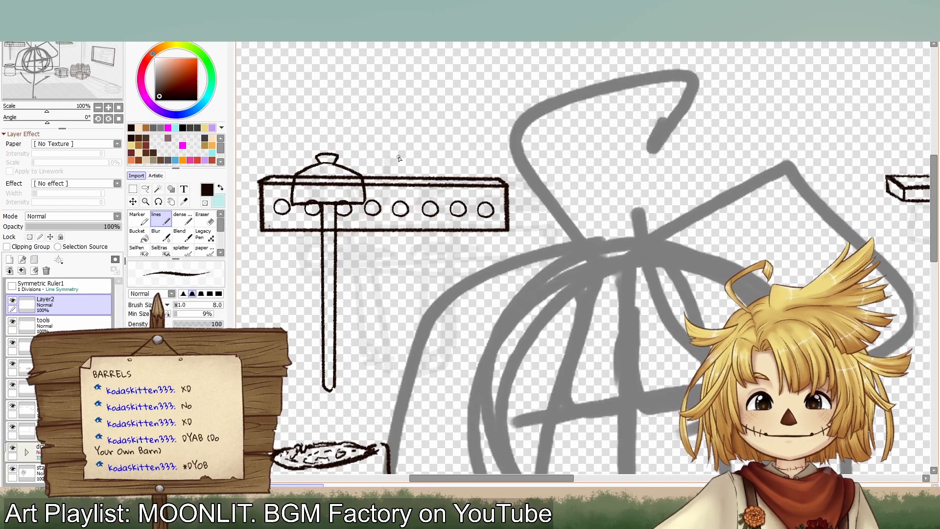
left_click_drag(397, 181, 419, 199)
key("ctrl+z")
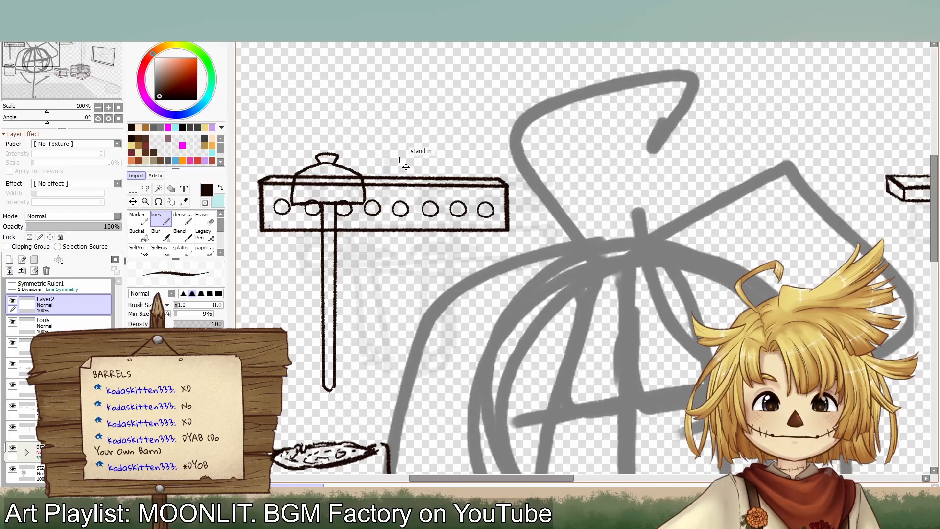
mouse_move(392, 145)
left_mouse_down()
mouse_move(404, 207)
mouse_move(424, 202)
left_mouse_up()
key("ctrl+z")
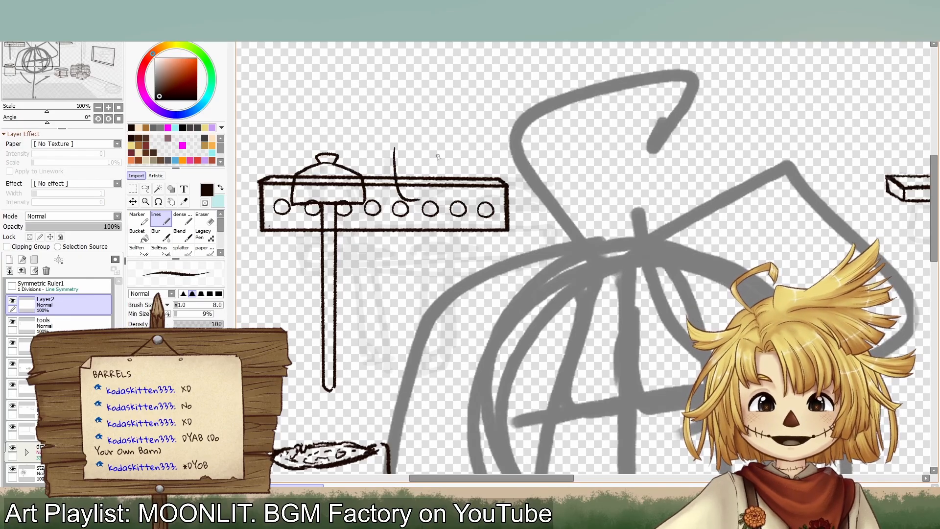
key("ctrl+z")
Step: Lasso the curved stroke, paste a copy of it on a new layer, and shift the original slightly left
key("l")
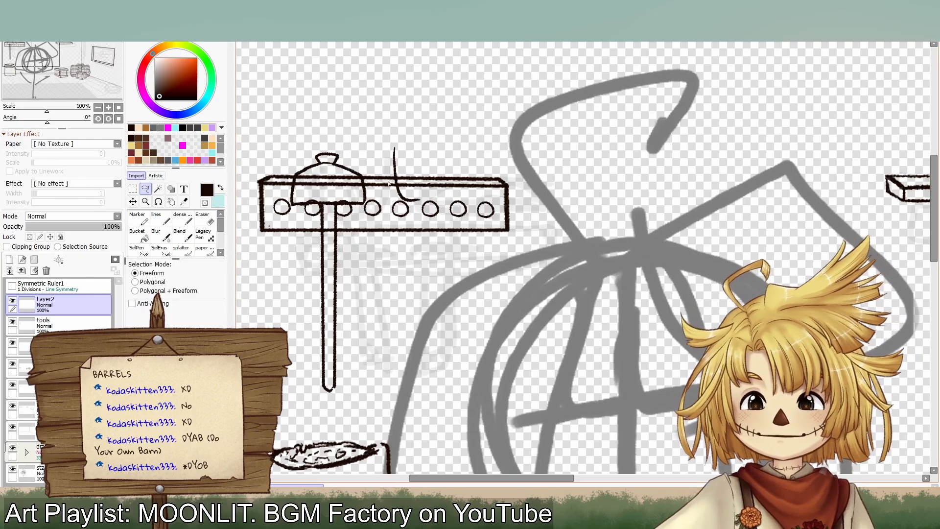
mouse_move(410, 213)
left_mouse_down()
mouse_move(430, 117)
mouse_move(458, 192)
mouse_move(414, 234)
left_mouse_up()
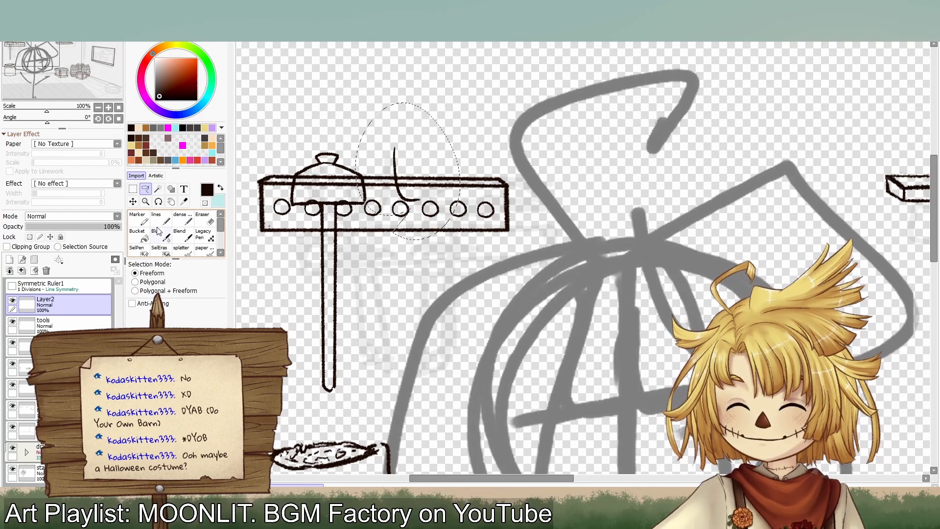
key("ctrl+c")
key("ctrl+v")
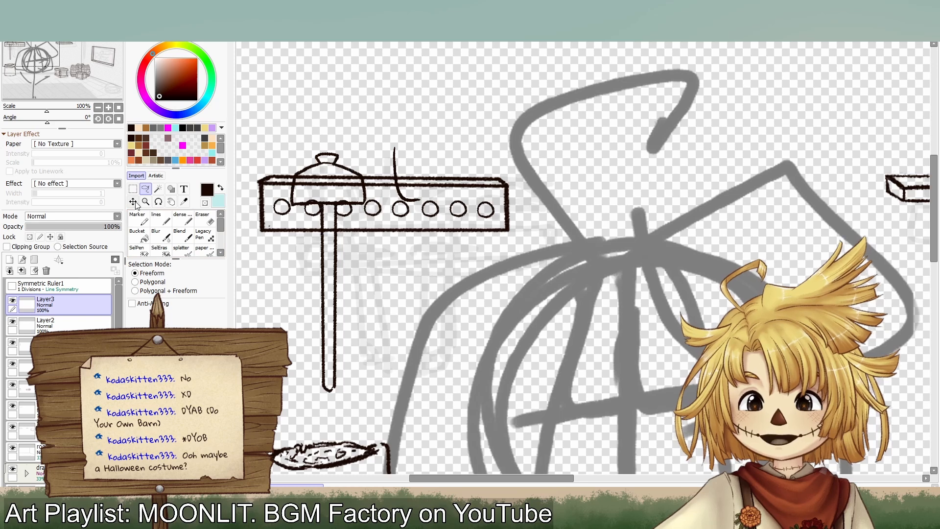
left_click(136, 204)
left_click(102, 322)
mouse_move(509, 228)
left_mouse_down()
mouse_move(495, 184)
mouse_move(501, 228)
left_mouse_up()
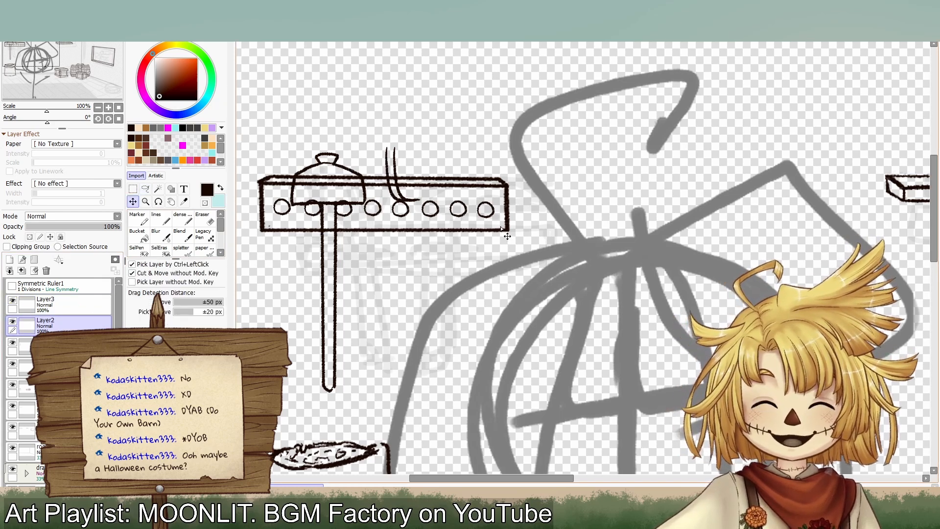
Step: Flip the copied stroke horizontally so it mirrors the original curve above the peg
left_click(103, 304)
left_click(133, 190)
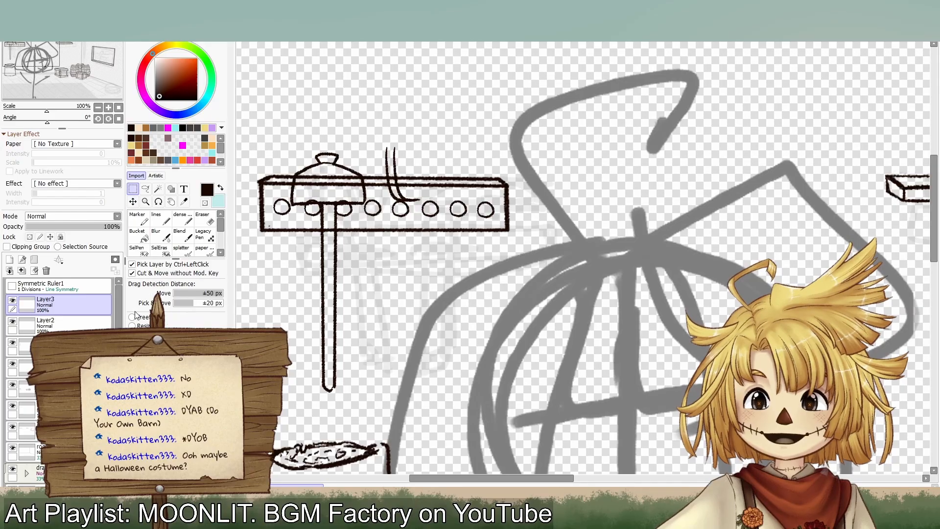
key("ctrl+h")
left_click(132, 202)
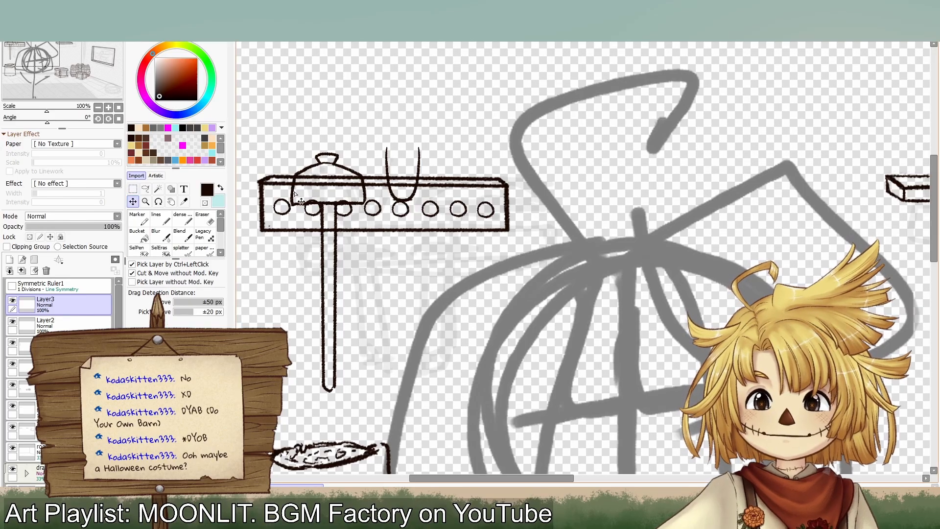
Step: Move the mirrored curve to the right to form a U-shaped tool head, and merge it into the layer holding the original curve
left_click_drag(475, 214, 497, 212)
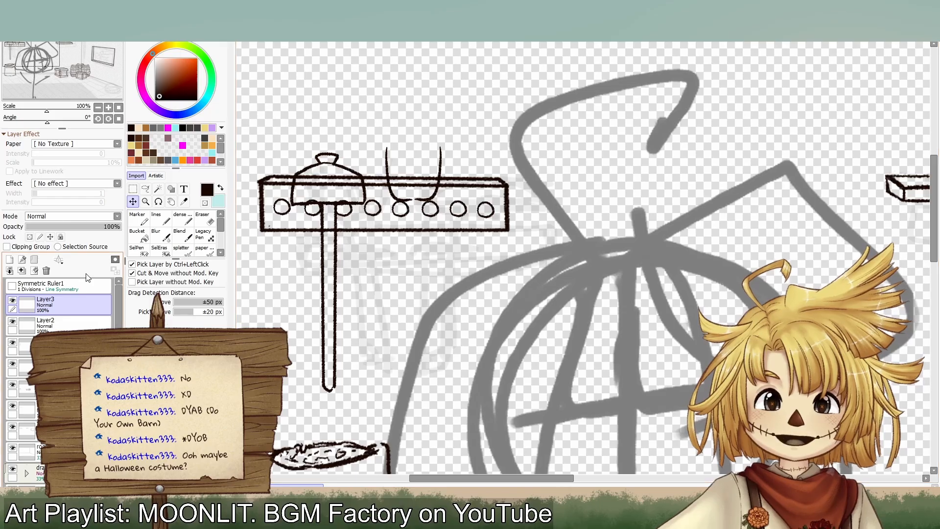
left_click(22, 271)
left_click(159, 219)
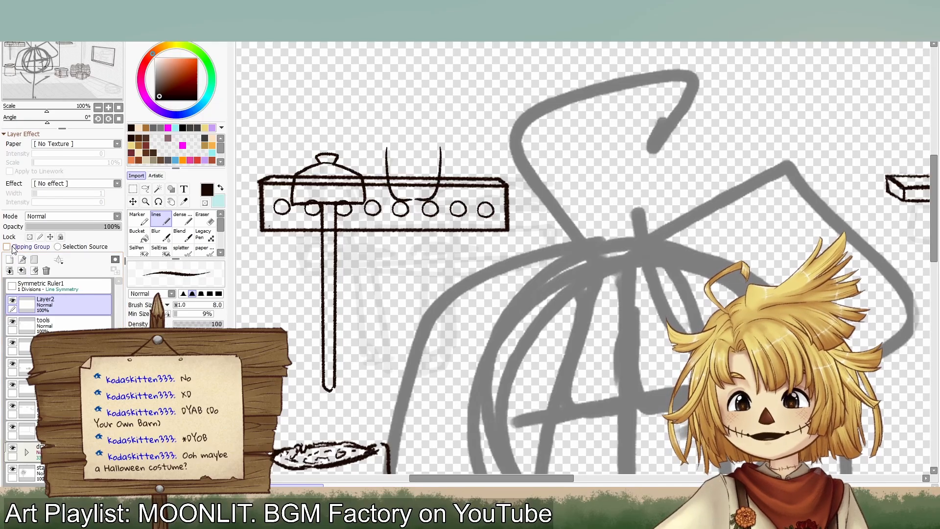
left_click(13, 301)
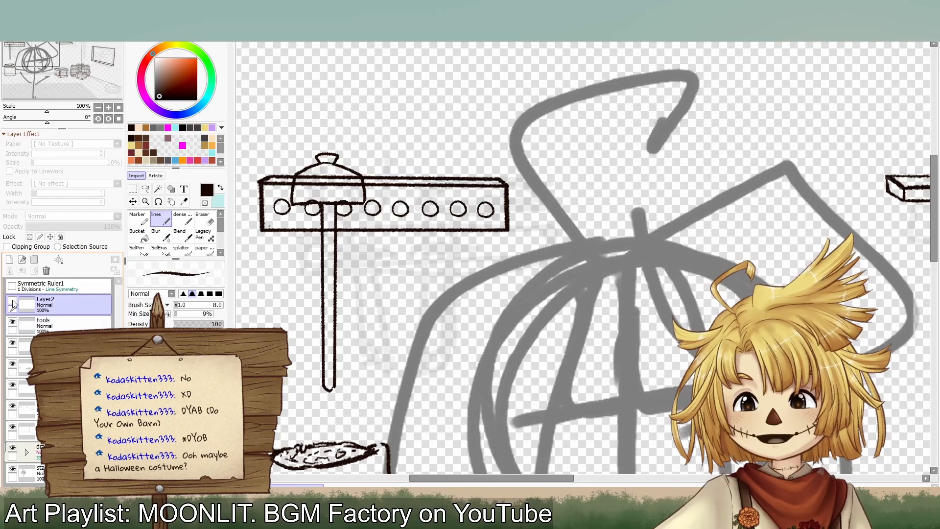
left_click(12, 302)
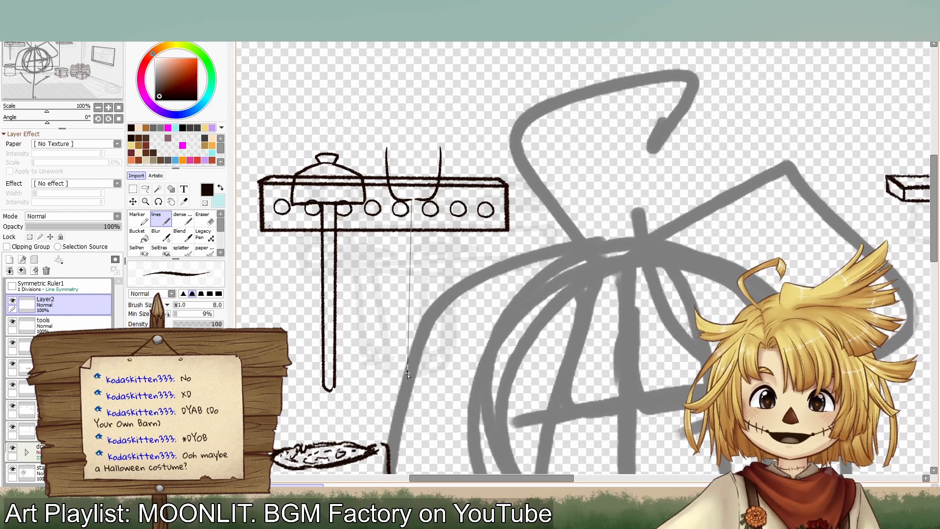
left_click(406, 394, "shift")
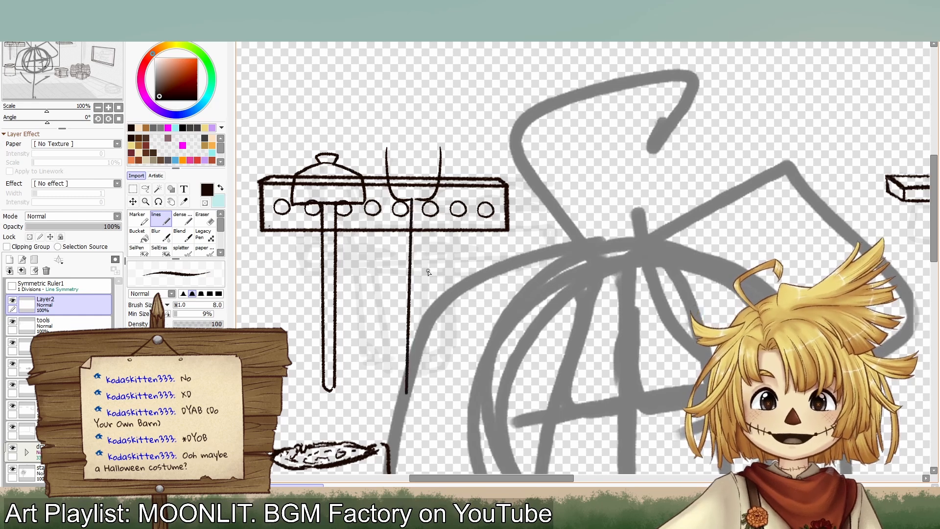
left_click(415, 406, "shift")
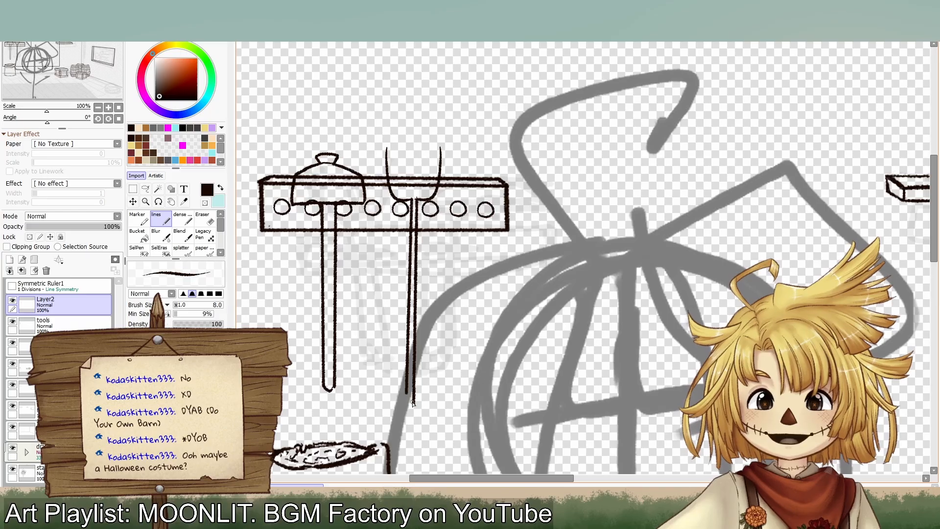
key("ctrl+z")
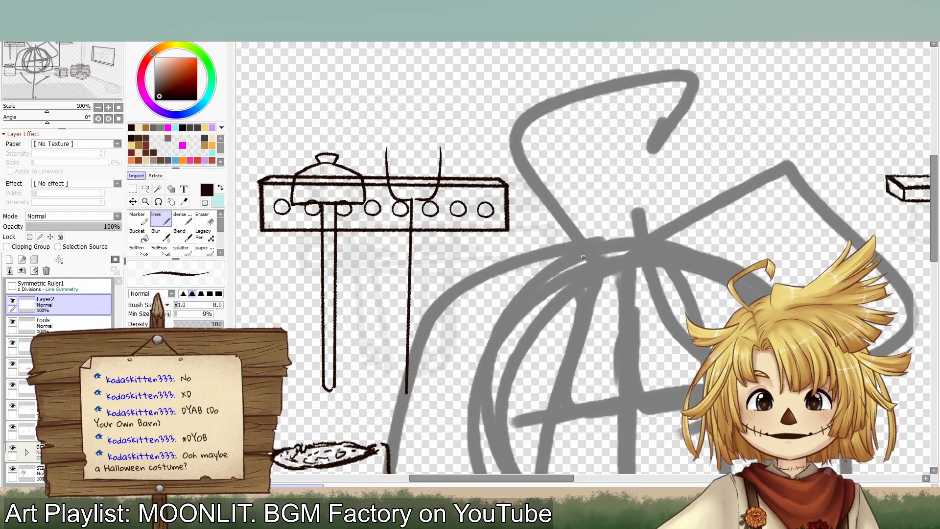
key("ctrl+z")
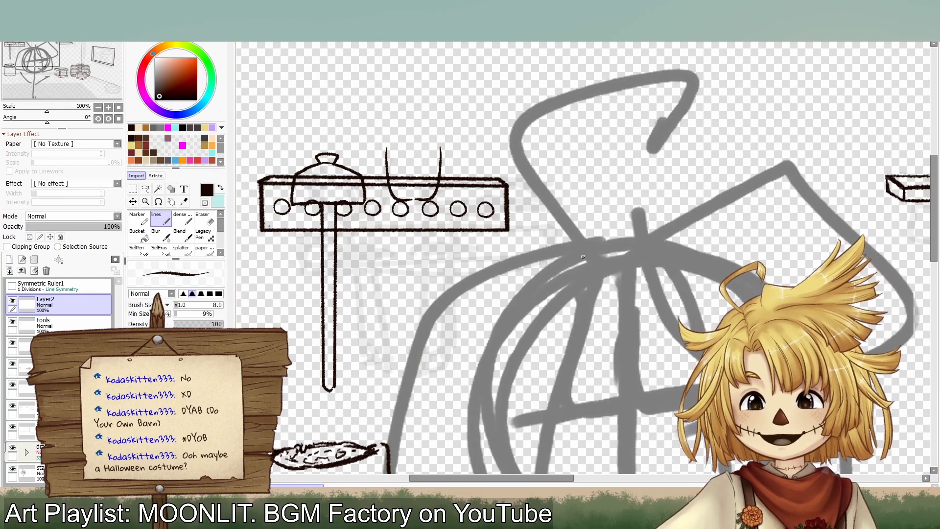
left_click(190, 382)
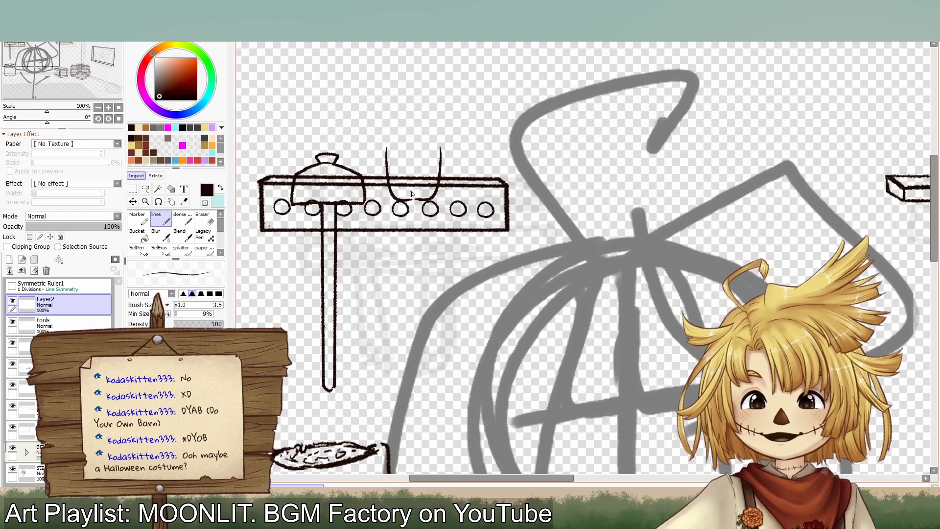
left_click_drag(411, 204, 403, 388)
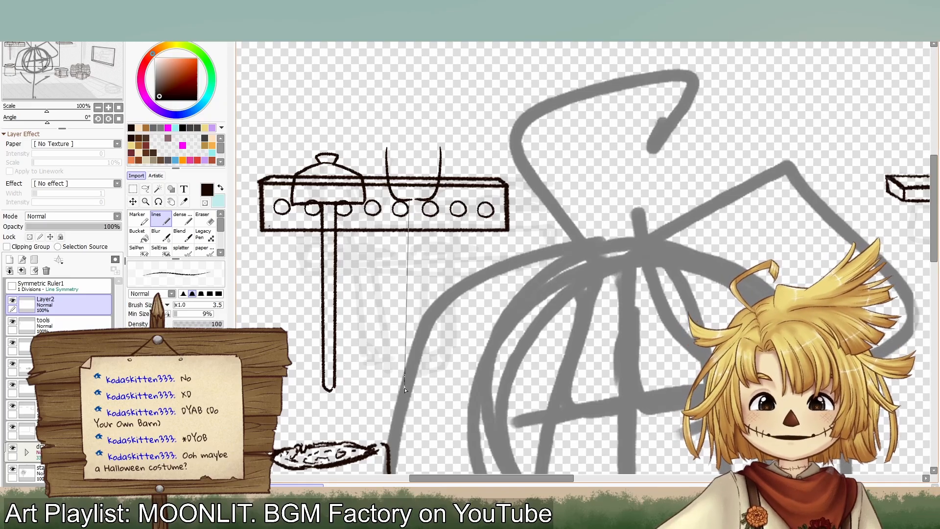
key("ctrl+z")
Step: Draw two long parallel handle lines down from the U-shaped head with the lines brush at size 6, redrawing them as needed
key("bracketright")
key("bracketright")
key("bracketright")
key("bracketright")
key("bracketright")
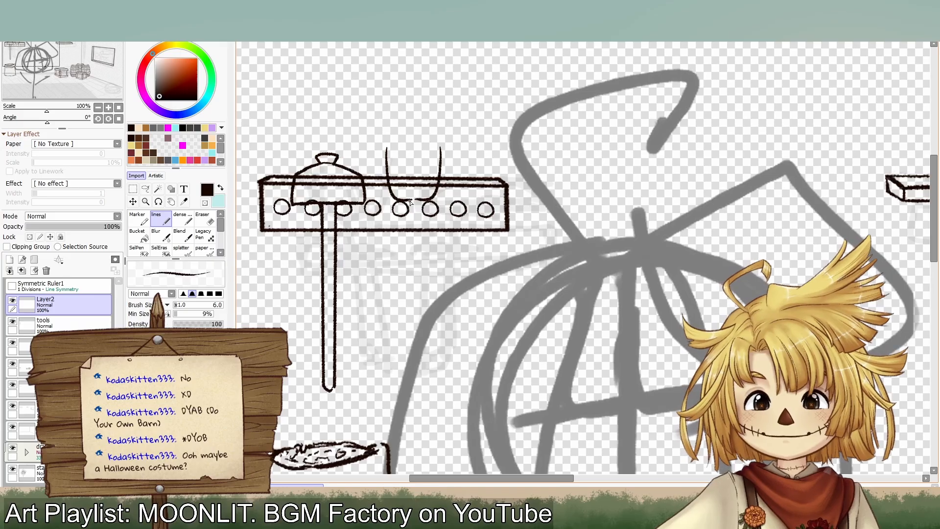
mouse_move(410, 203)
left_mouse_down()
mouse_move(418, 282)
mouse_move(408, 389)
left_mouse_up()
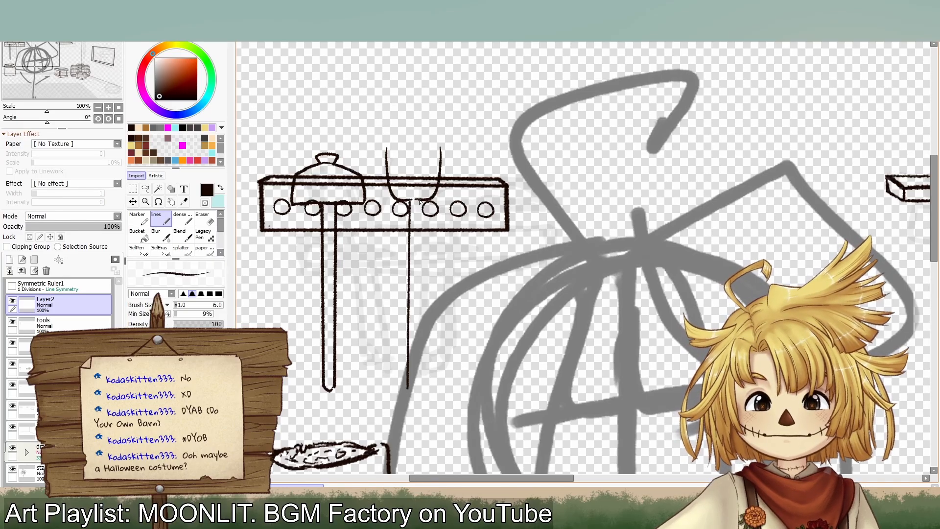
left_click_drag(419, 219, 414, 413)
key("ctrl+z")
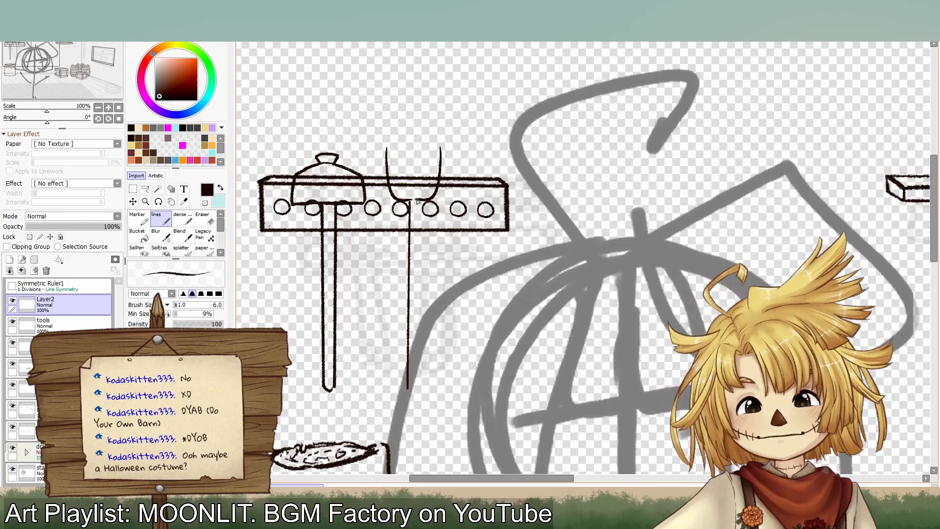
left_click_drag(418, 199, 419, 402)
key("ctrl+z")
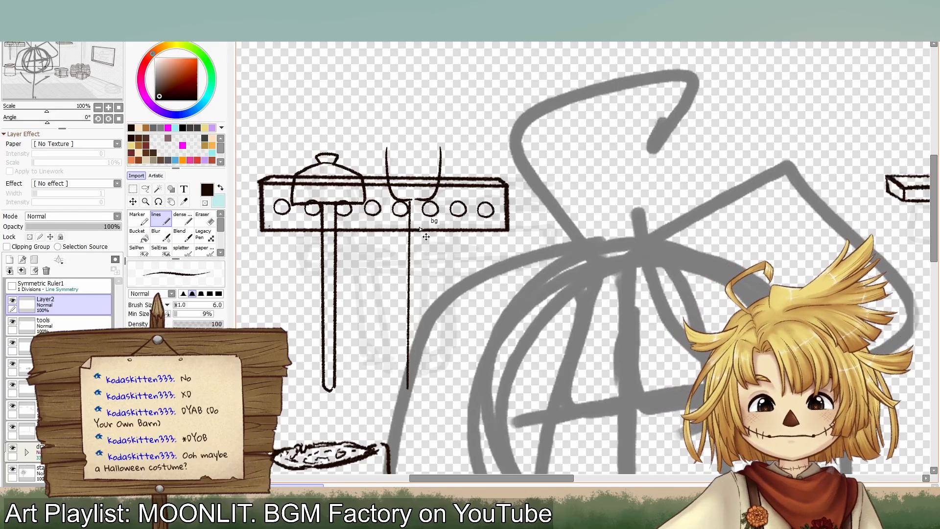
key("ctrl+z")
mouse_move(419, 201)
left_mouse_down()
mouse_move(425, 338)
mouse_move(414, 397)
left_mouse_up()
left_click_drag(411, 202, 410, 382)
key("ctrl+z")
left_click_drag(409, 202, 410, 330)
key("ctrl+z")
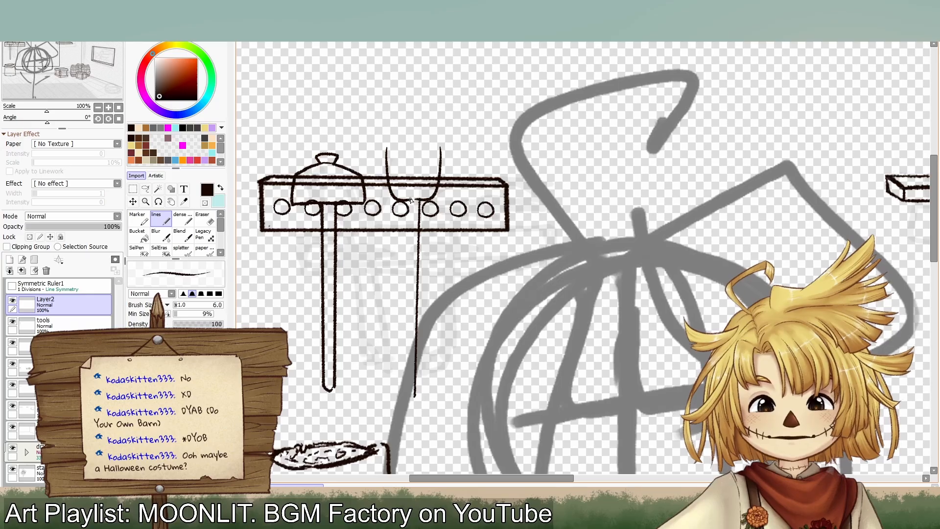
left_click_drag(412, 200, 409, 397)
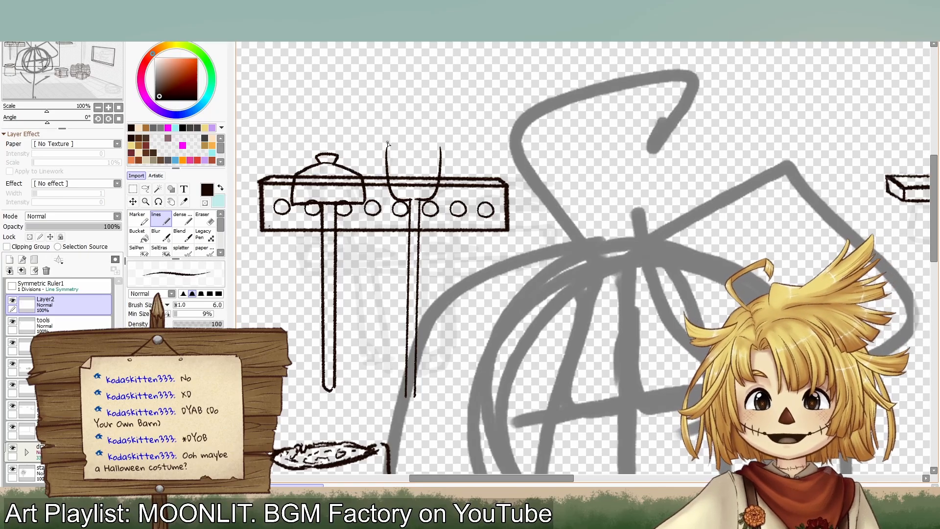
Step: Extend the tip of the tool head's left prong upward and close the lower end of the handle
key("ctrl+z")
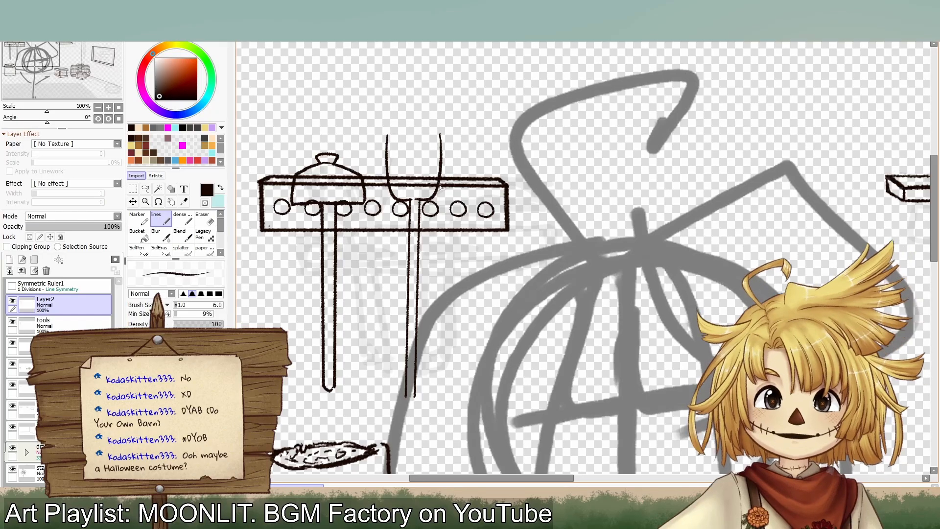
left_click_drag(438, 138, 440, 172)
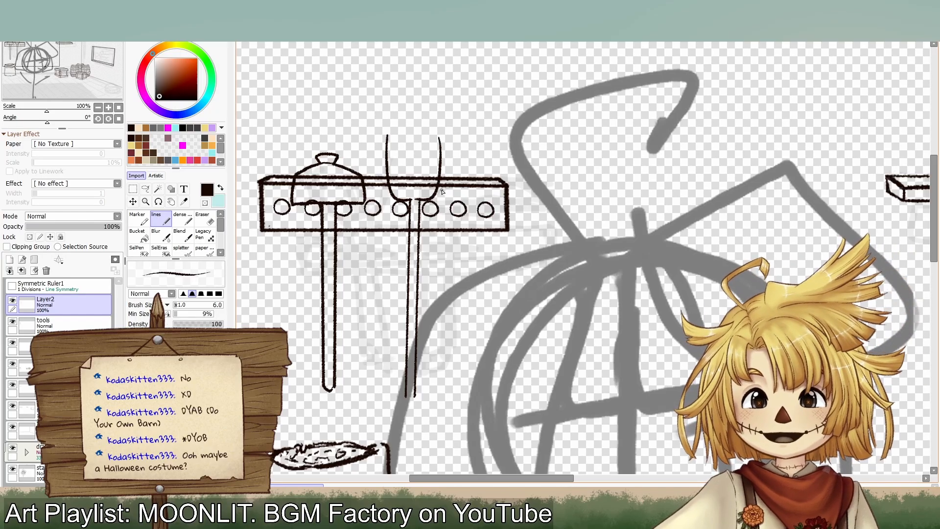
key("ctrl+z")
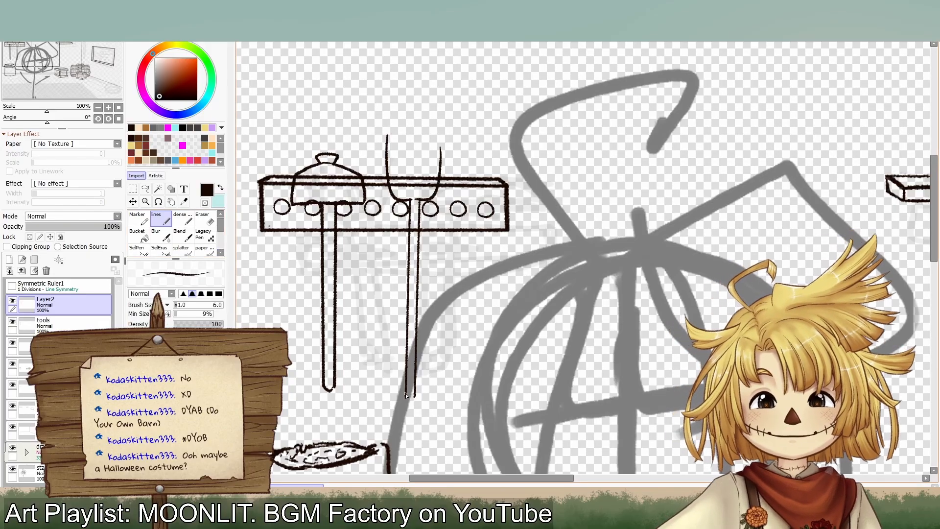
key("e")
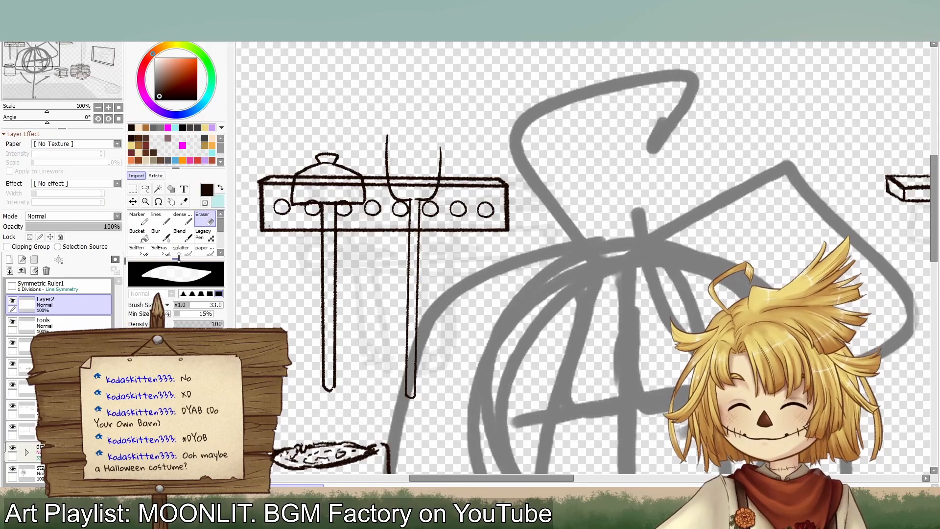
left_click(159, 219)
left_click(78, 67)
left_click_drag(78, 67, 79, 65)
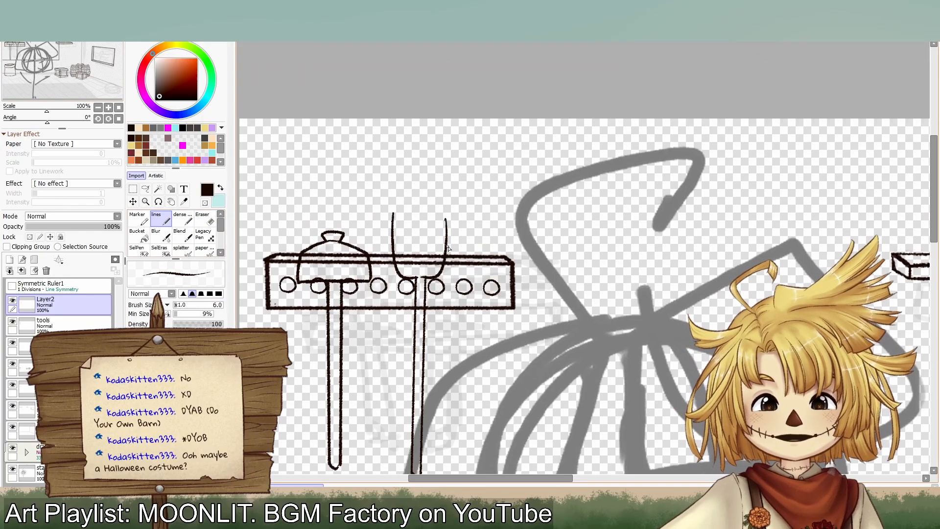
key("ctrl+z")
left_click_drag(448, 215, 446, 247)
key("ctrl+z")
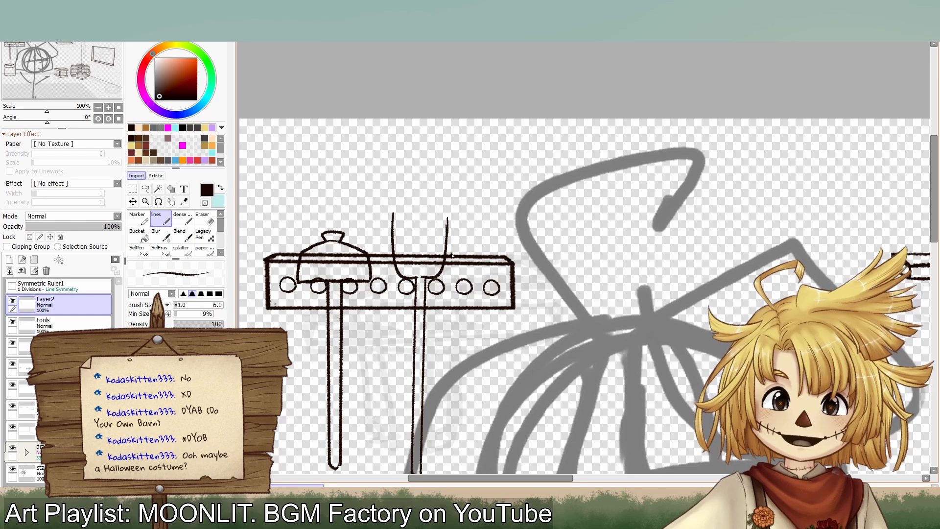
Step: Draw a curved inner edge from the left prong's tip down into the tool head, redrawing the stroke as needed
mouse_move(102, 46)
left_mouse_down()
mouse_move(119, 71)
mouse_move(93, 71)
mouse_move(152, 60)
mouse_move(138, 78)
left_mouse_up()
left_click(109, 107)
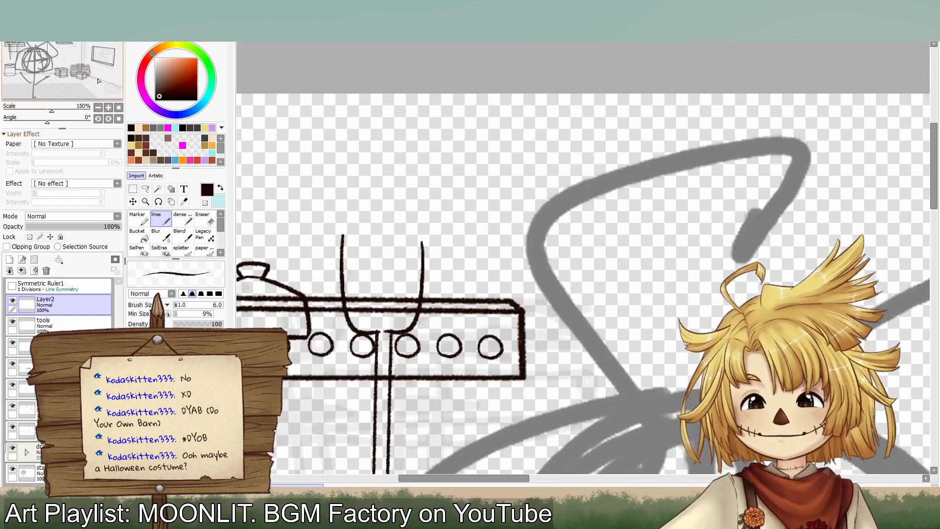
left_click(109, 108)
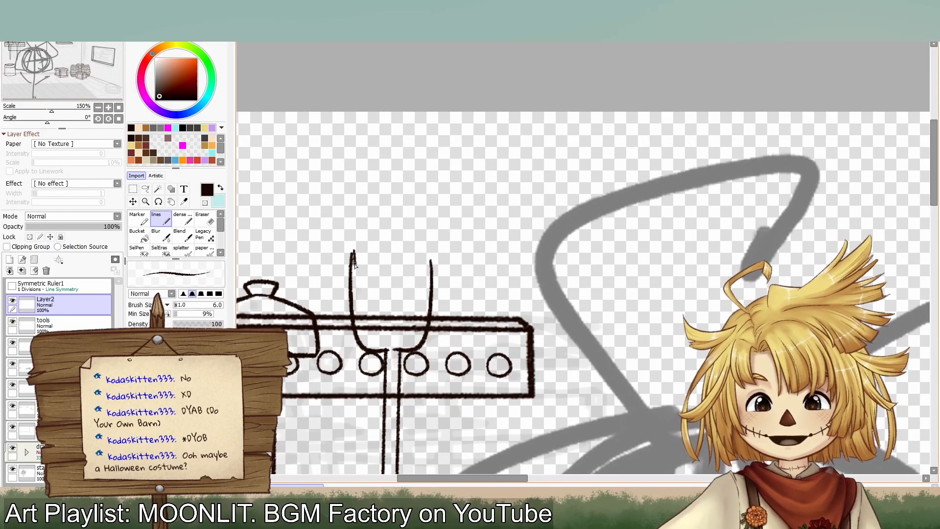
left_click_drag(355, 264, 364, 321)
key("ctrl+z")
mouse_move(354, 252)
left_mouse_down()
mouse_move(361, 314)
mouse_move(385, 313)
left_mouse_up()
key("ctrl+z")
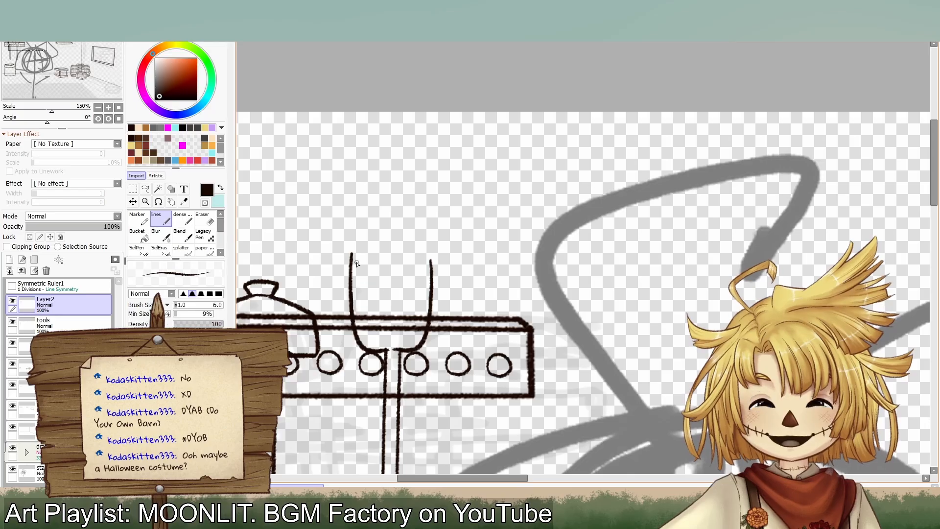
left_click_drag(358, 265, 376, 314)
key("ctrl+z")
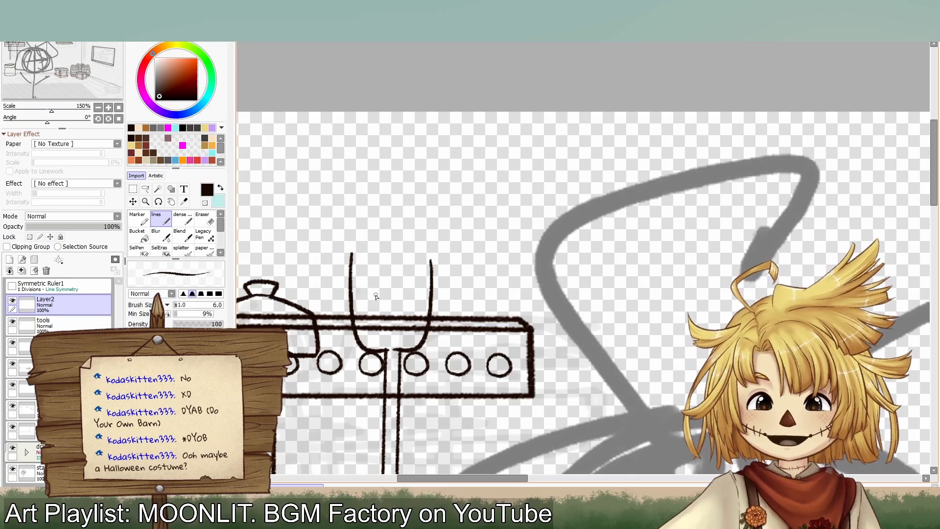
left_click(13, 300)
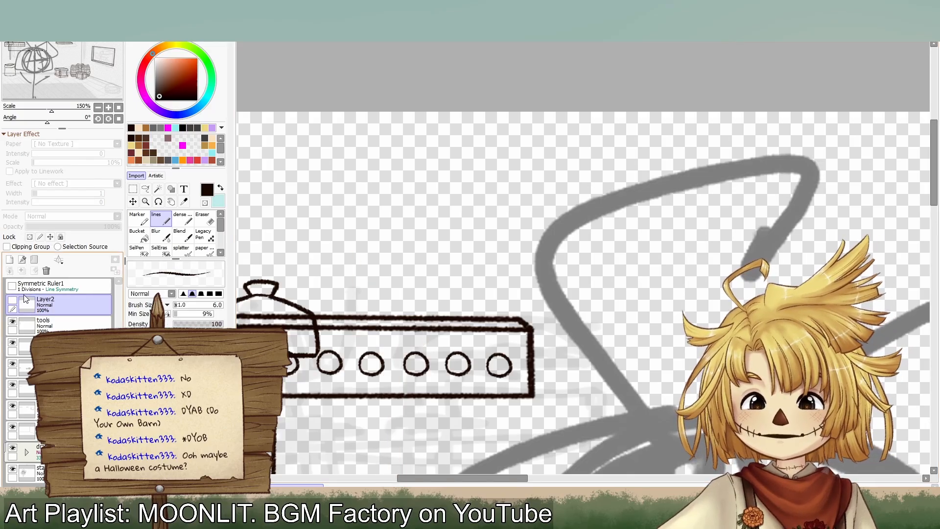
left_click(13, 300)
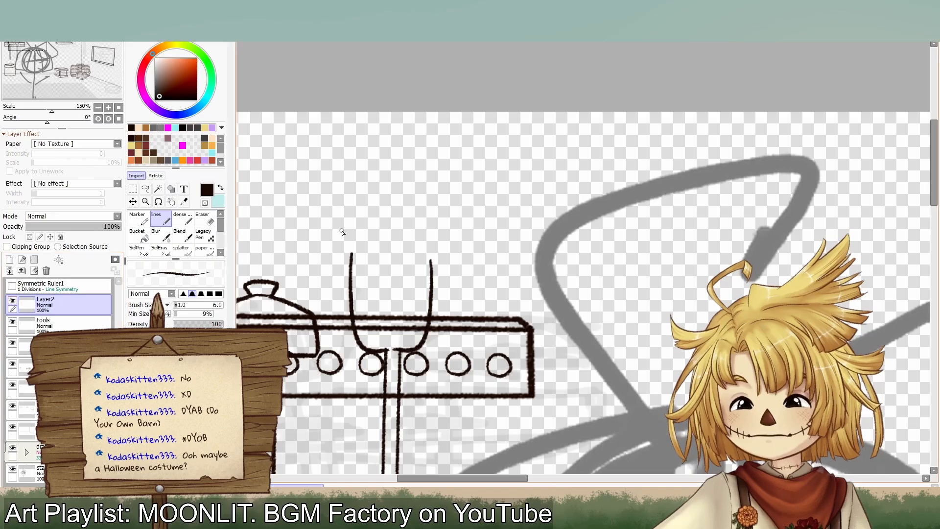
left_click_drag(355, 258, 374, 314)
key("ctrl+z")
left_click_drag(355, 258, 371, 325)
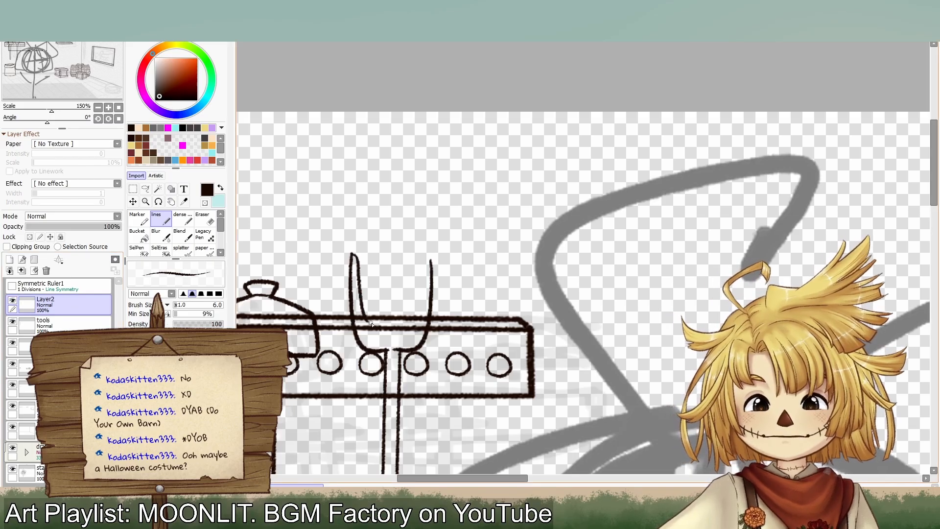
key("ctrl+z")
mouse_move(353, 253)
left_mouse_down()
mouse_move(359, 297)
mouse_move(385, 322)
left_mouse_up()
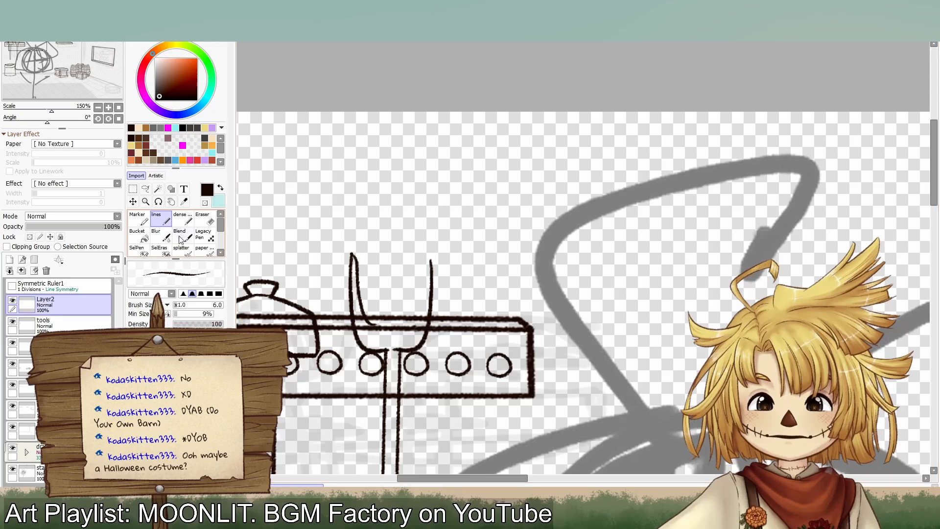
Step: Select the left prong with the selection pen at size 79 and paste a copy of it on a new layer
left_click(138, 249)
mouse_move(378, 283)
left_mouse_down()
mouse_move(369, 235)
mouse_move(371, 326)
left_mouse_up()
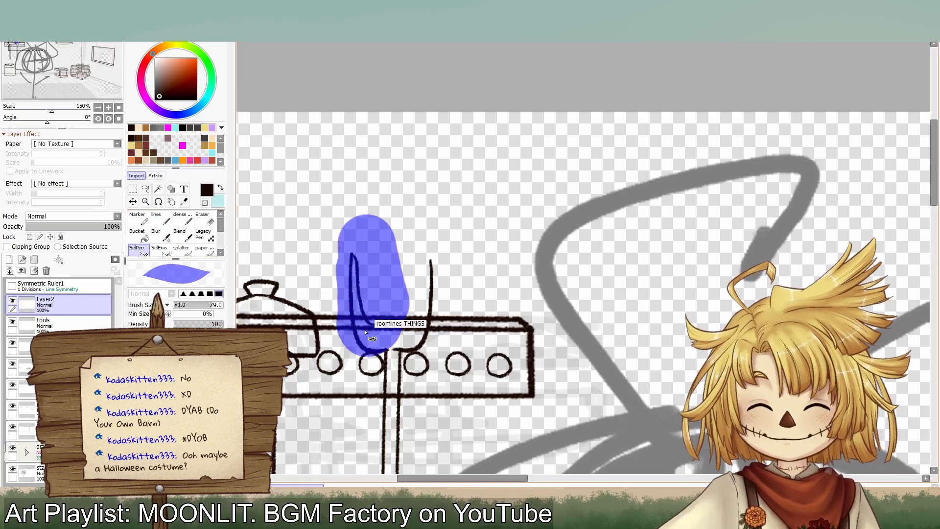
key("ctrl+x")
key("ctrl+v")
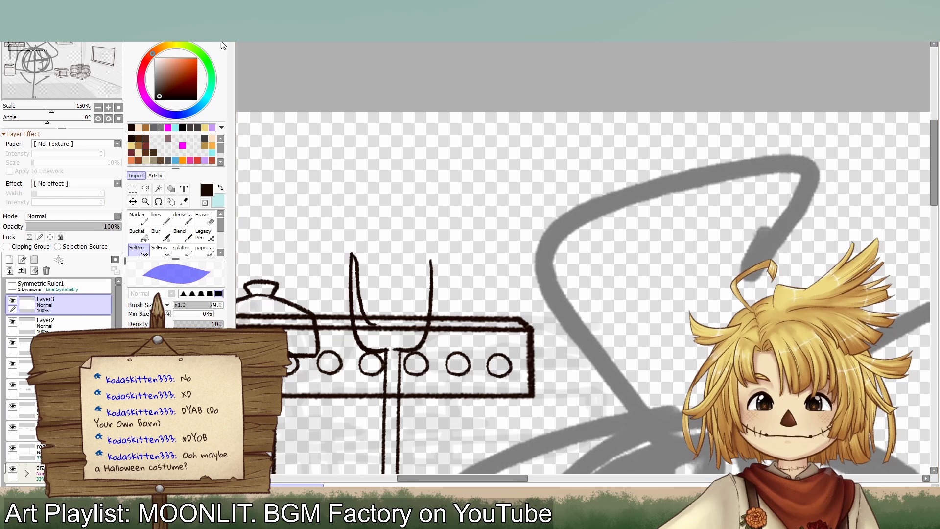
Step: Flip the copied prong horizontally and move it over the right prong so that both sides of the head match
left_click(133, 202)
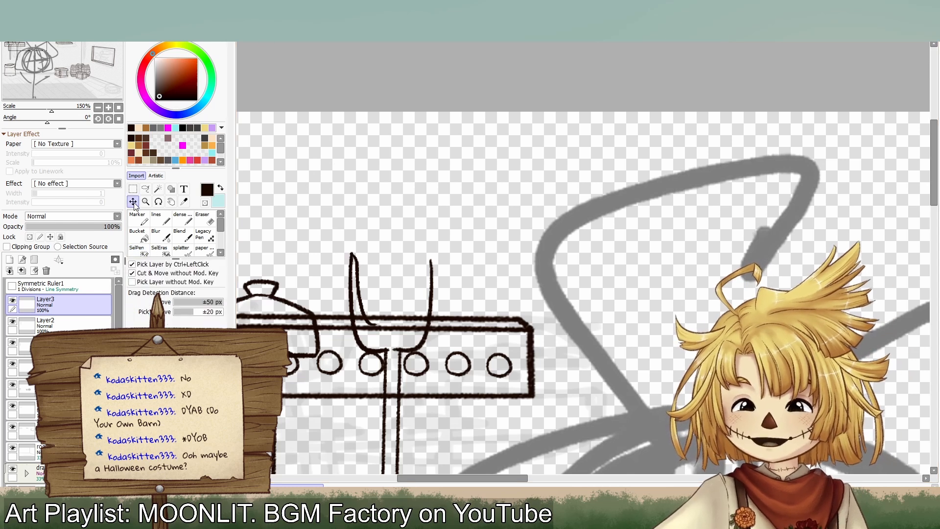
left_click(133, 189)
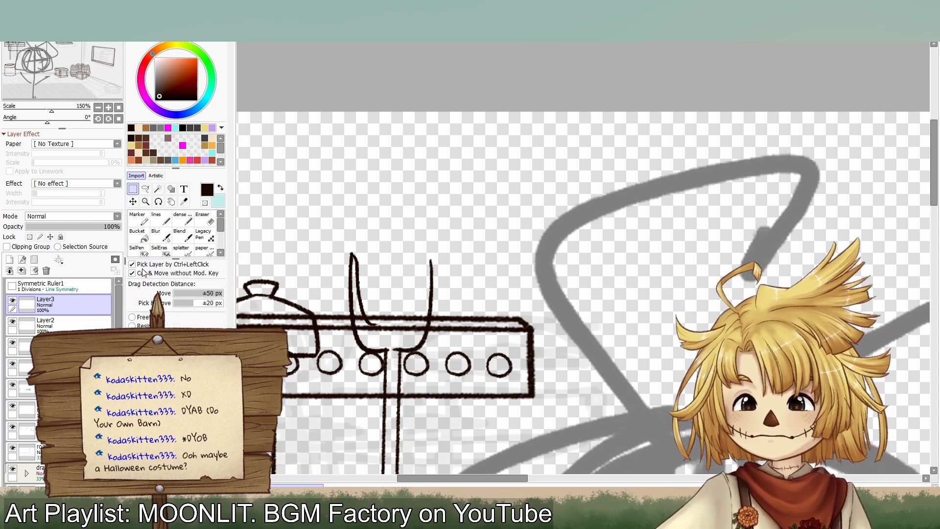
left_click(133, 203)
left_click_drag(410, 307, 463, 307)
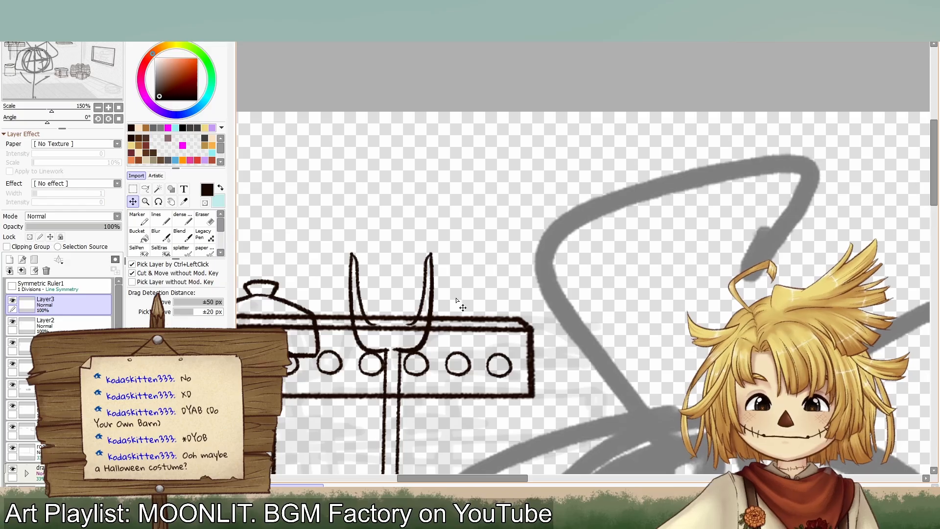
Step: Merge the mirrored prong's Layer3 down into Layer2
left_click(451, 317, "ctrl")
key("e")
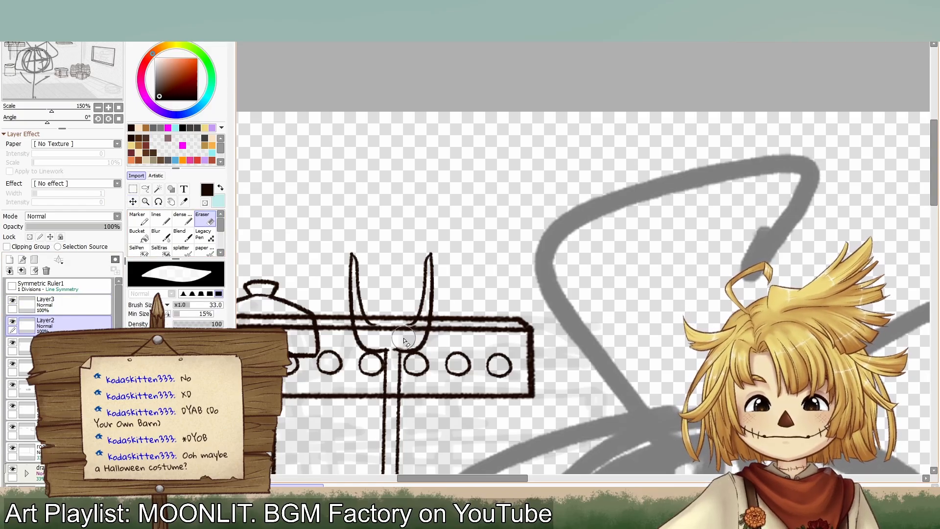
left_click(51, 301)
left_click(22, 271)
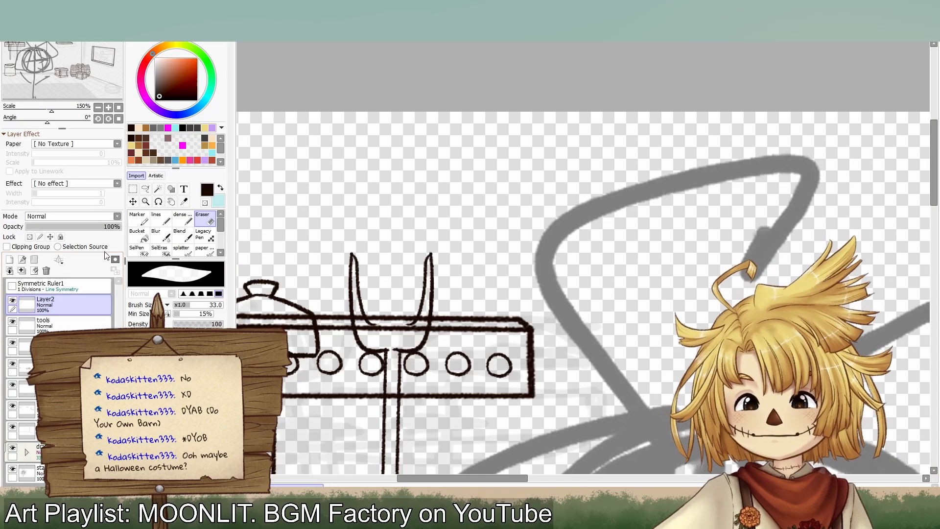
Step: Try to draw the middle prong's left edge rising from the lower end of the left prong's inner curve
left_click(169, 223)
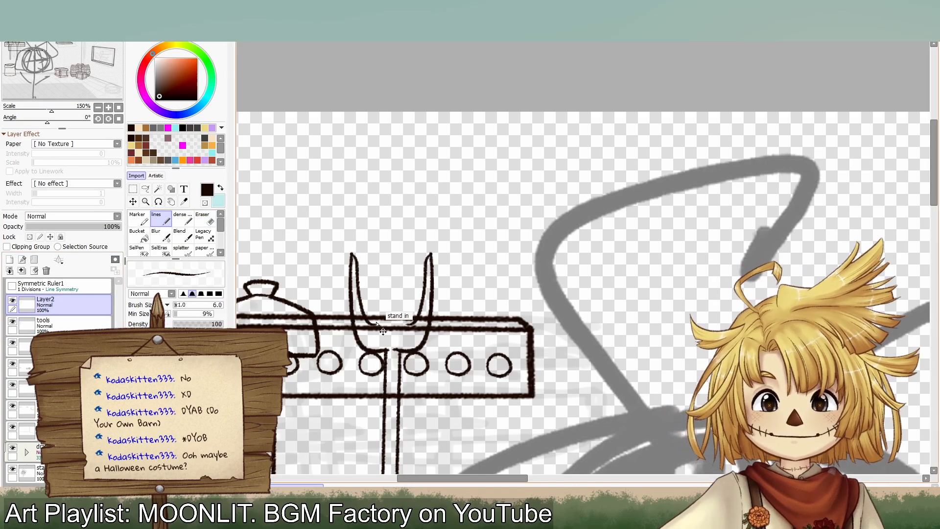
left_click_drag(376, 325, 387, 239)
key("ctrl+z")
left_click_drag(377, 325, 387, 256)
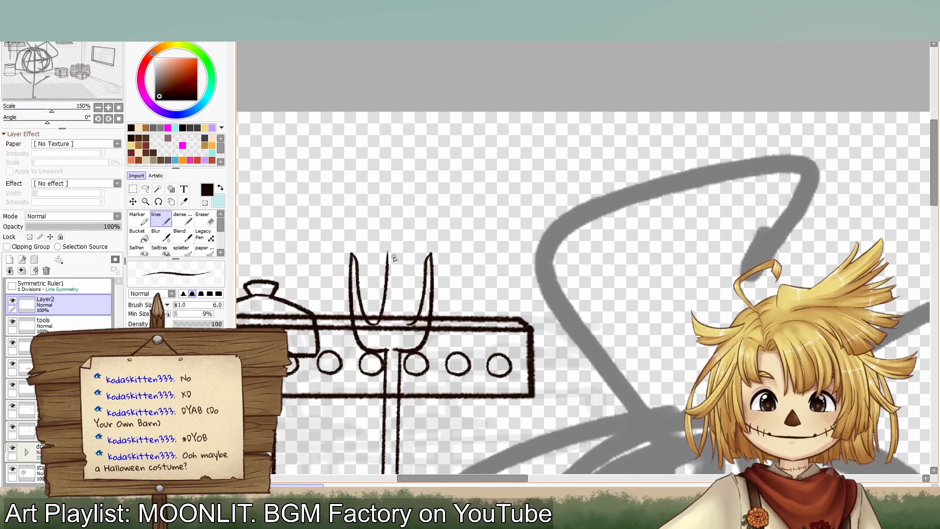
key("ctrl+z")
mouse_move(372, 325)
left_mouse_down()
mouse_move(379, 255)
mouse_move(390, 327)
mouse_move(387, 285)
mouse_move(377, 327)
mouse_move(392, 247)
left_mouse_up()
key("ctrl+z")
key("ctrl+z")
key("ctrl+z")
left_click_drag(374, 327, 398, 244)
key("ctrl+z")
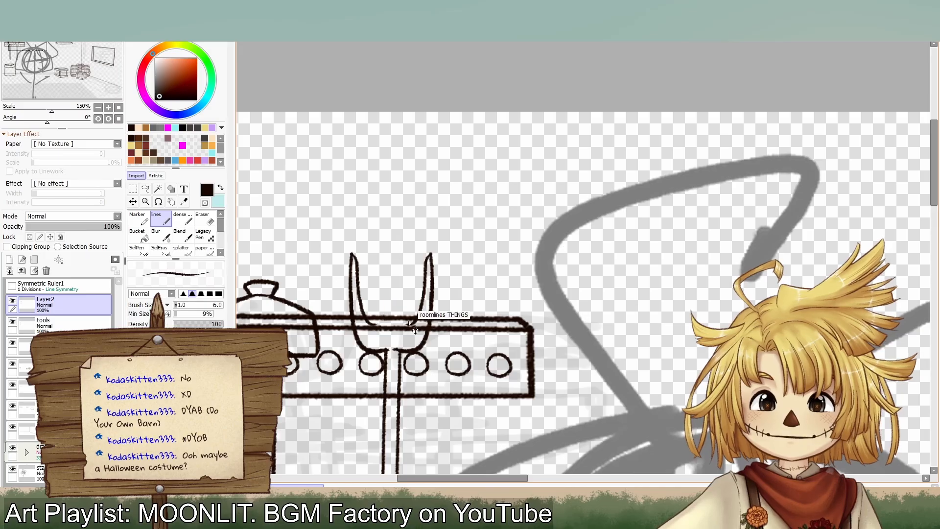
Step: Try to draw a pointed middle prong between the two outer prongs, undoing and repeating the strokes
mouse_move(410, 324)
left_mouse_down()
mouse_move(396, 248)
mouse_move(388, 325)
left_mouse_up()
key("ctrl+z")
left_click_drag(400, 262, 401, 317)
key("ctrl+z")
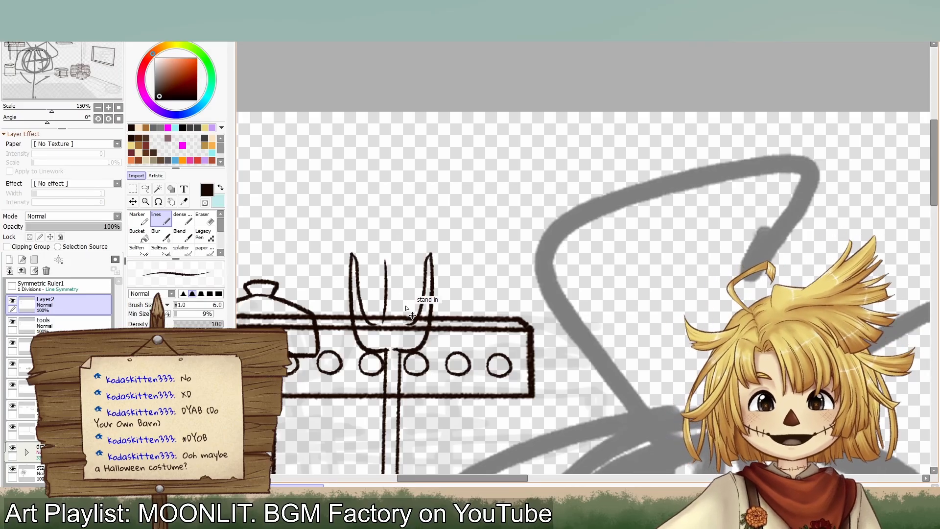
key("ctrl+z")
left_click_drag(389, 255, 390, 306)
key("ctrl+z")
left_click_drag(390, 256, 387, 323)
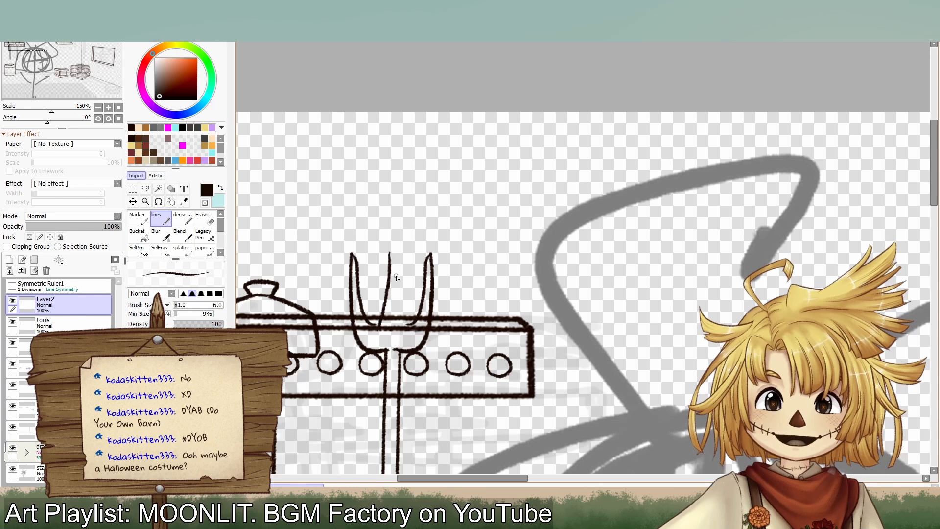
key("ctrl+z")
mouse_move(391, 241)
left_mouse_down()
mouse_move(385, 320)
mouse_move(392, 244)
mouse_move(404, 331)
left_mouse_up()
key("ctrl+z")
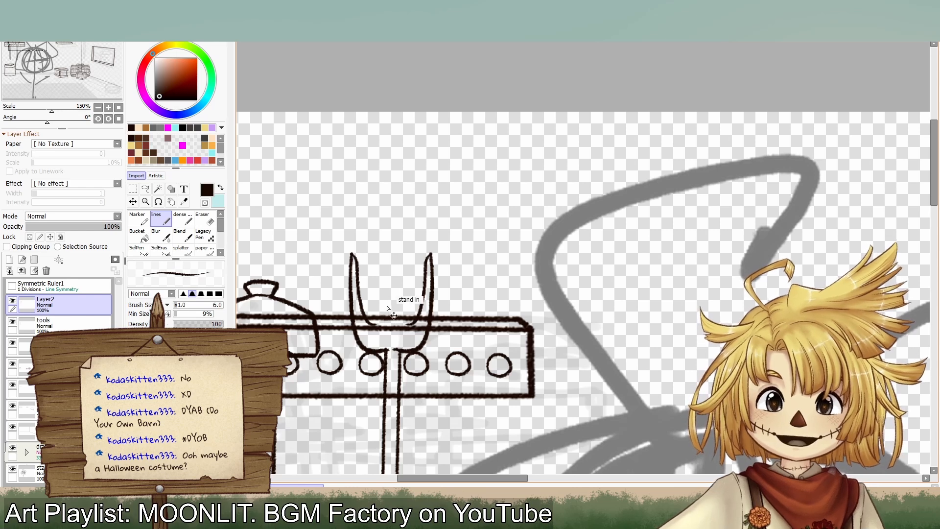
left_click_drag(390, 233, 401, 317)
key("ctrl+z")
key("ctrl+z")
left_click_drag(391, 247, 397, 317)
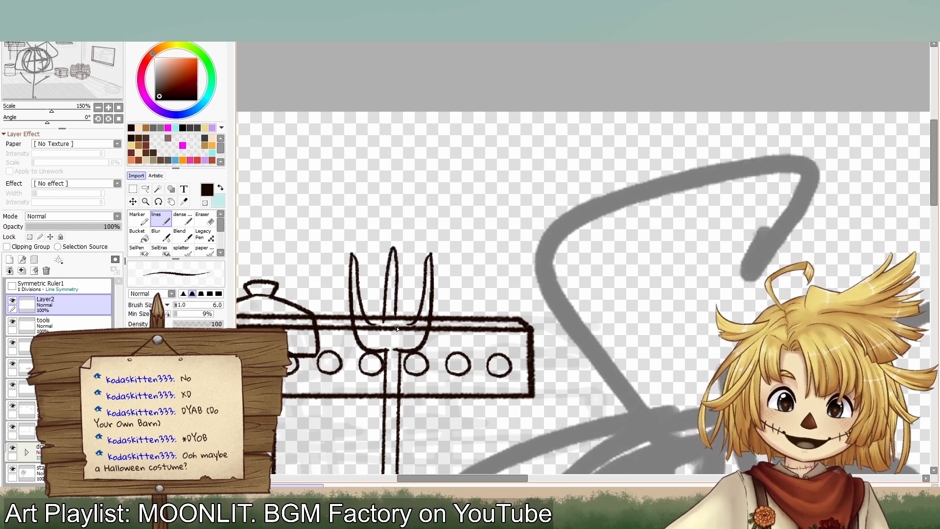
key("ctrl+z")
mouse_move(389, 243)
left_mouse_down()
mouse_move(392, 317)
mouse_move(404, 341)
left_mouse_up()
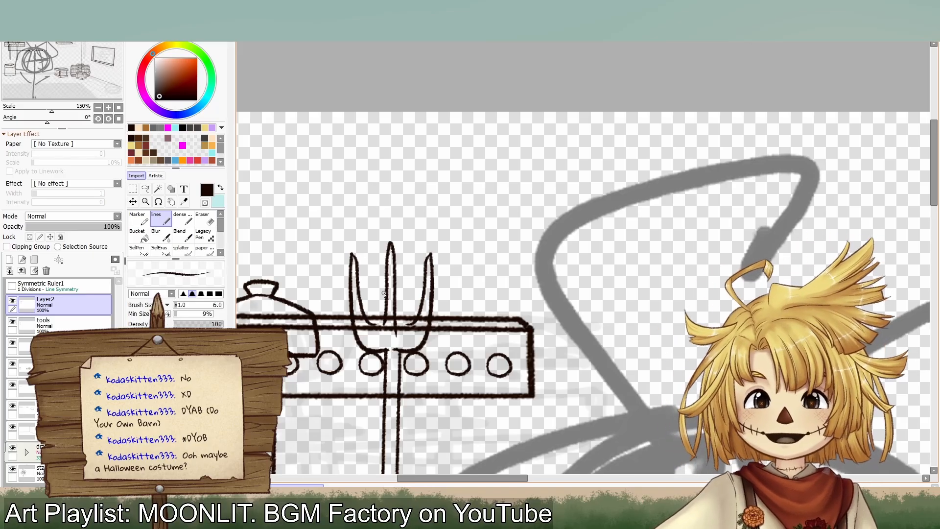
key("ctrl+z")
Step: Erase the lower parts of both prongs' inner curves with the size 33 eraser and return to the lines brush
key("e")
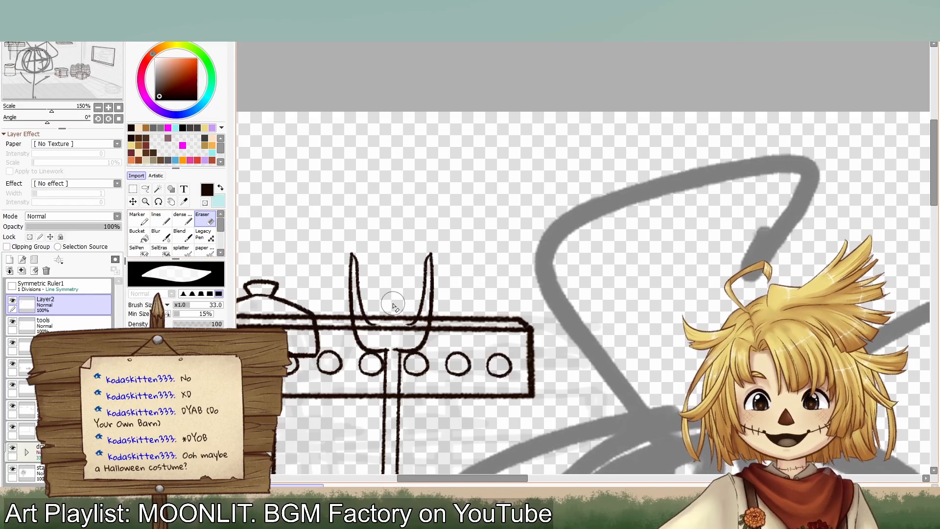
mouse_move(384, 315)
left_mouse_down()
mouse_move(375, 315)
mouse_move(407, 314)
left_mouse_up()
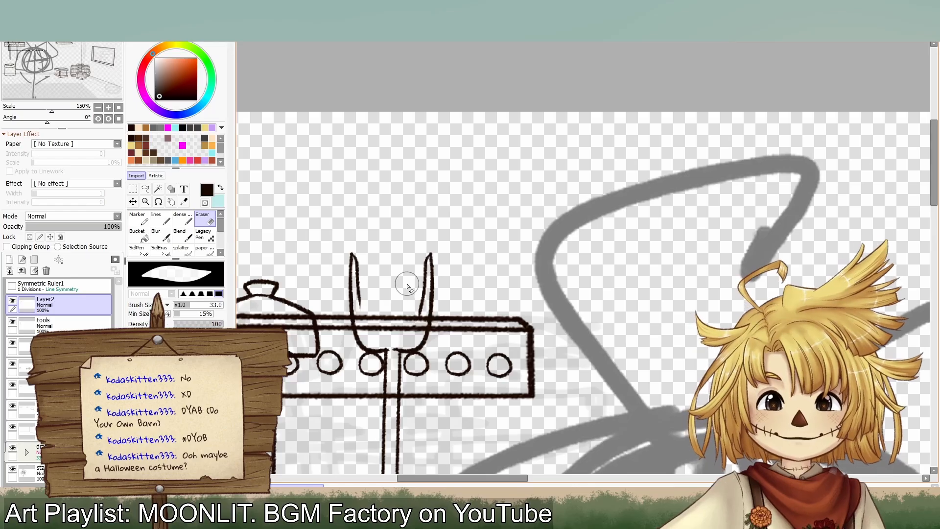
key("e")
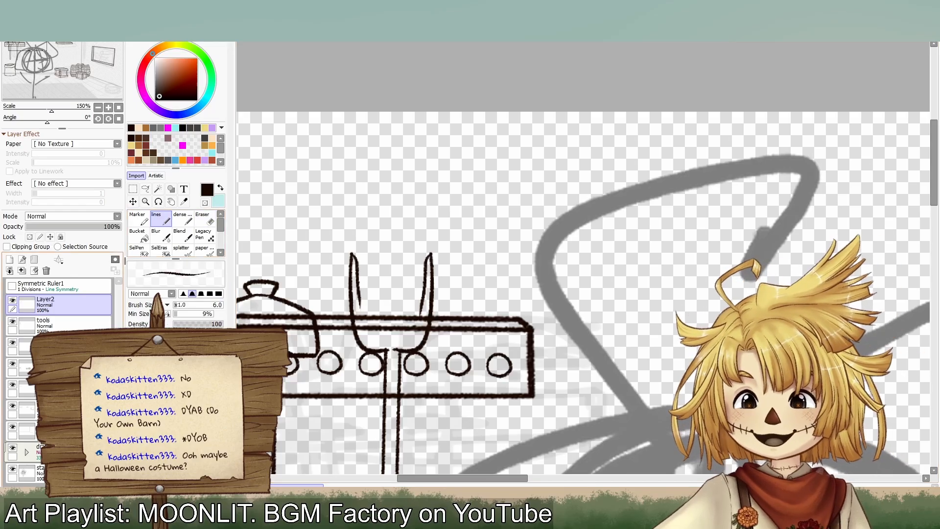
Step: Merge the pegs and tool board outline into one layer and lower that layer's opacity to 41%
left_click(17, 408)
left_click(13, 407)
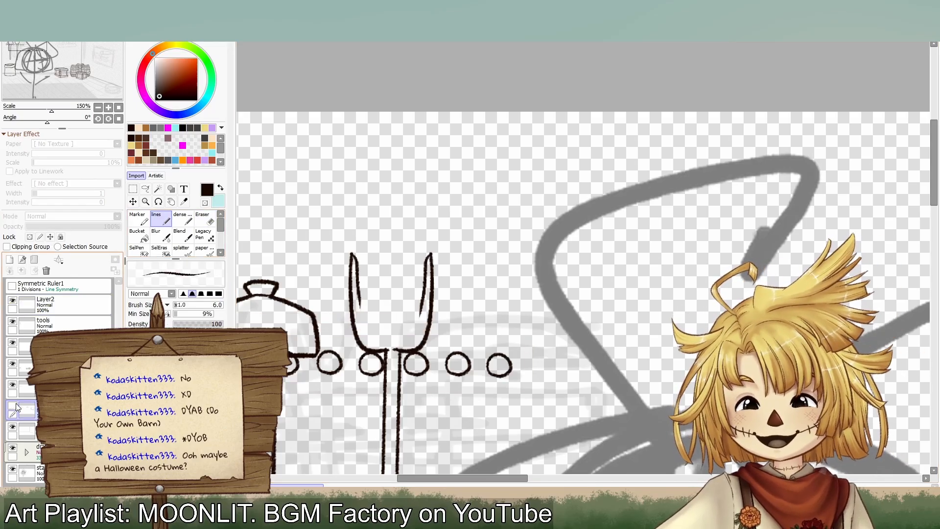
left_click(14, 406)
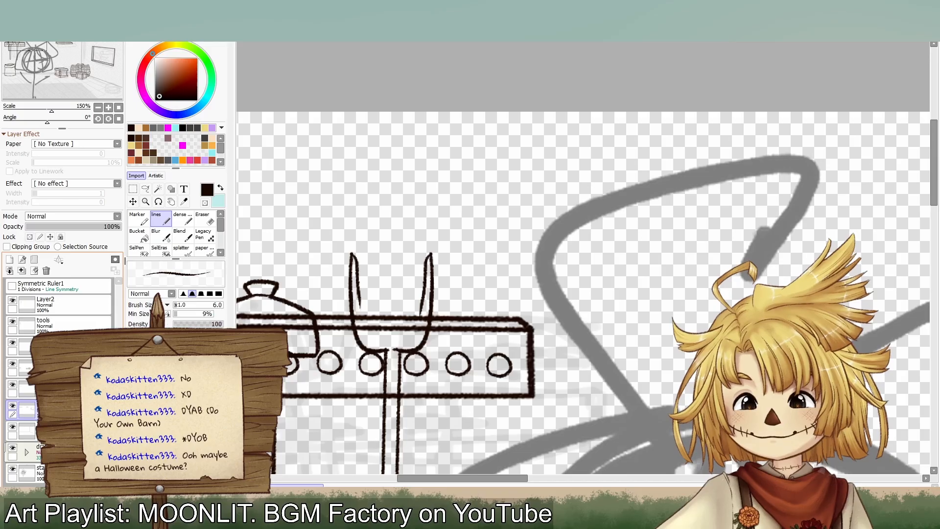
left_click(19, 389)
left_click(21, 271)
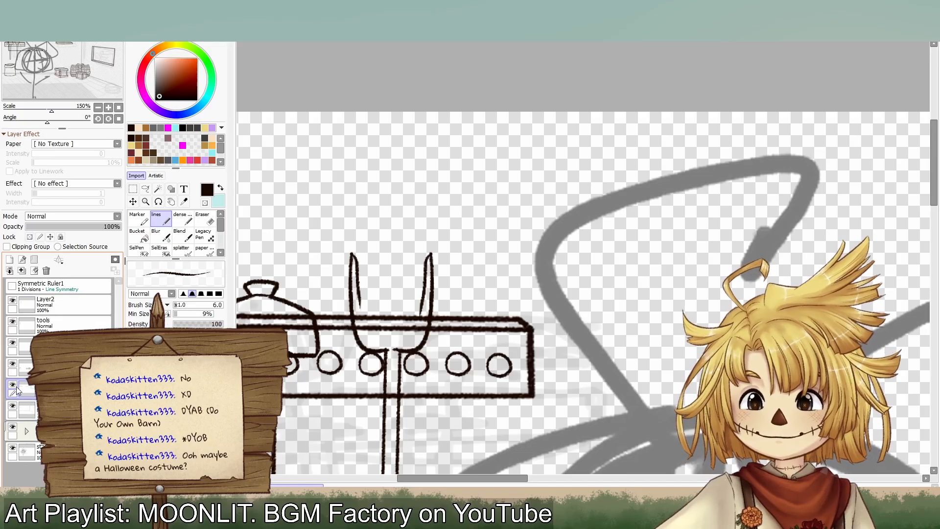
left_click(66, 227)
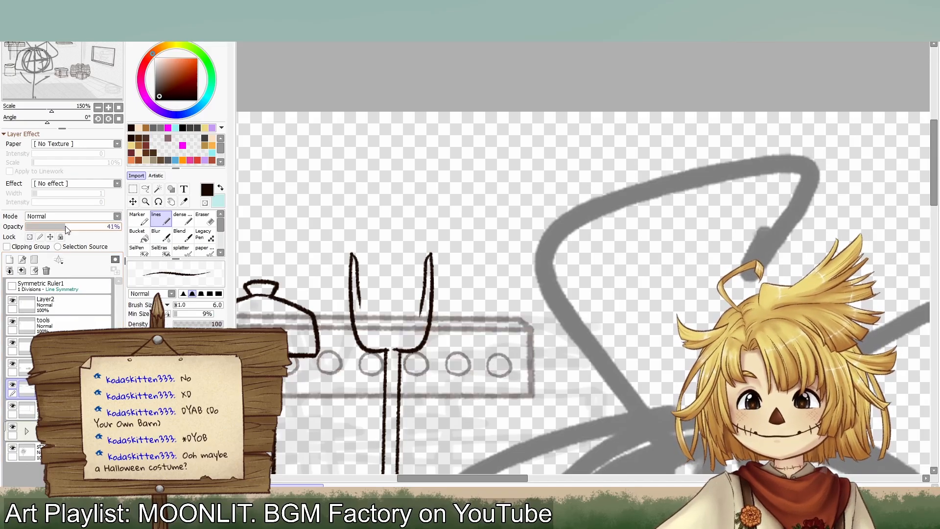
Step: Redraw the left prong's inner edge on Layer2, curving it down toward the top of the handle
left_click(76, 304)
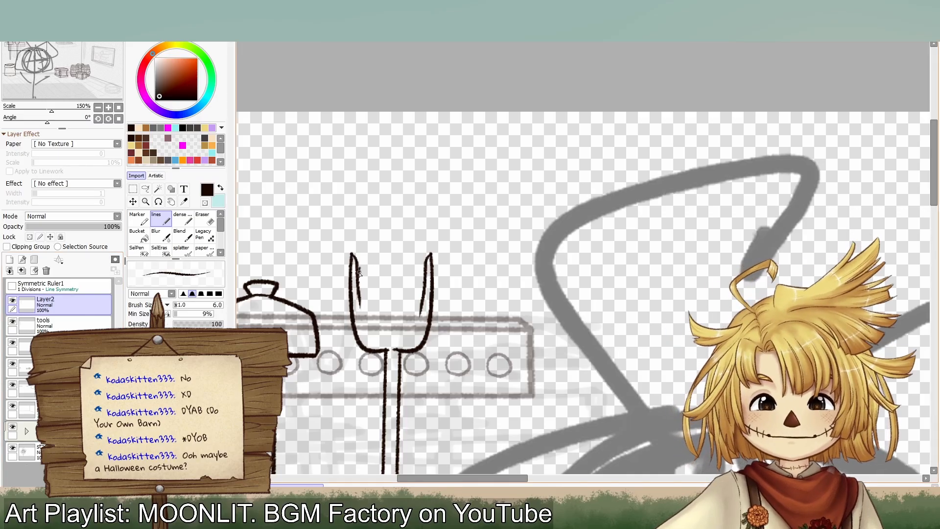
left_click_drag(358, 274, 383, 337)
key("ctrl+z")
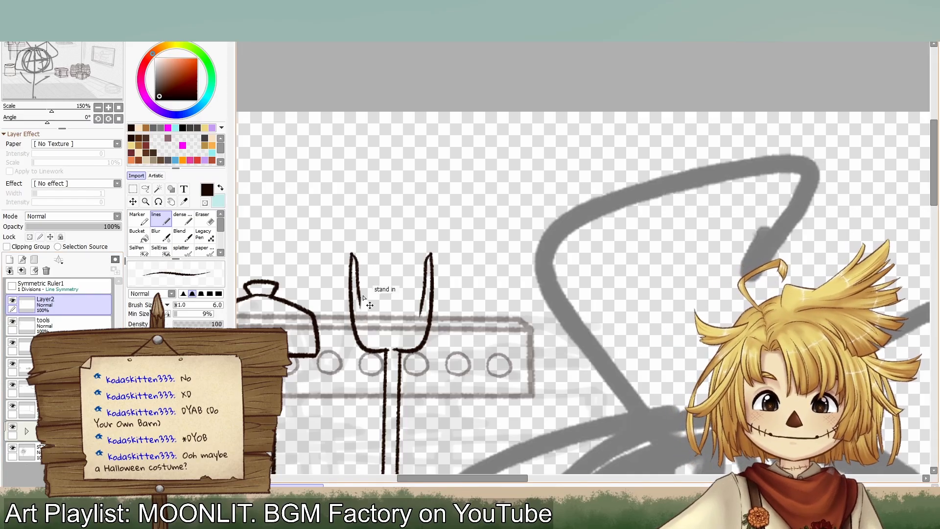
left_click_drag(357, 294, 383, 335)
Step: Try to draw a matching curved inner edge for the right prong, undoing and repeating the stroke
left_click_drag(426, 298, 404, 337)
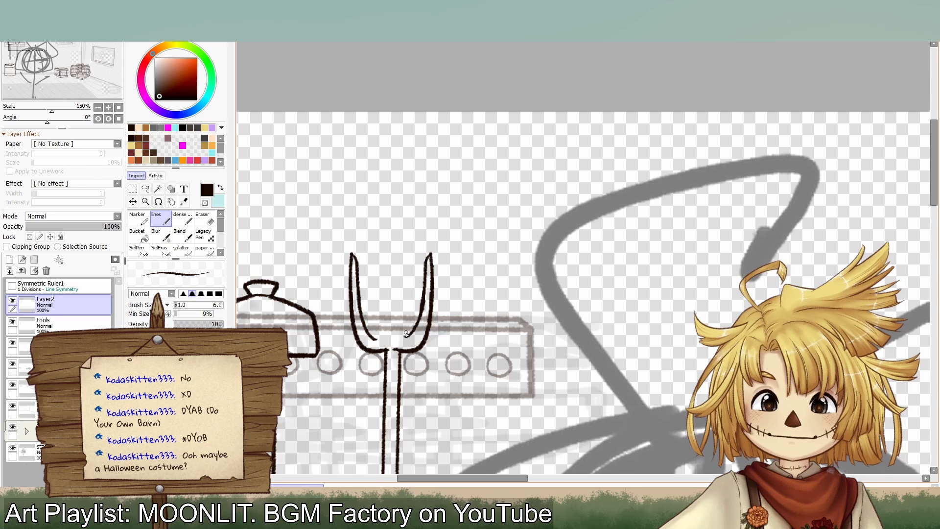
key("ctrl+z")
left_click_drag(423, 302, 398, 338)
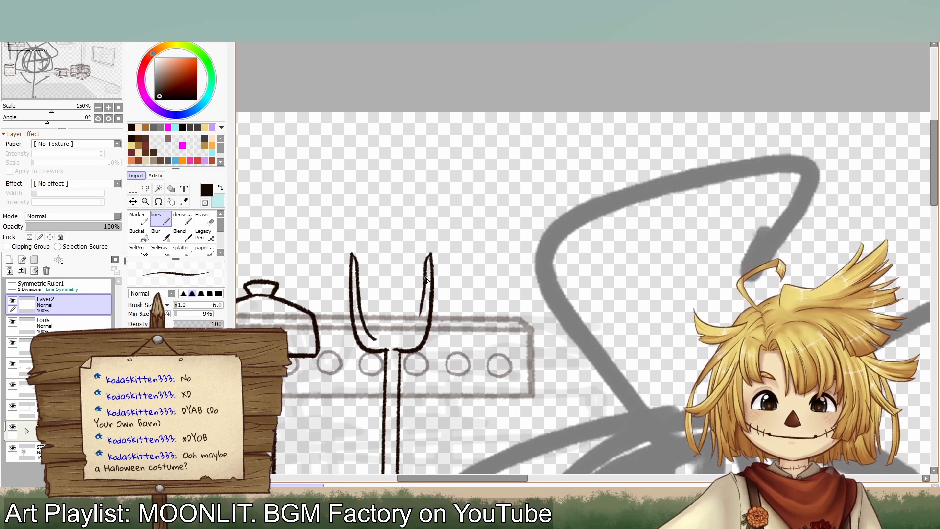
mouse_move(424, 303)
left_mouse_down()
mouse_move(408, 338)
mouse_move(424, 290)
left_mouse_up()
key("ctrl+z")
key("ctrl+z")
left_click_drag(398, 340, 425, 289)
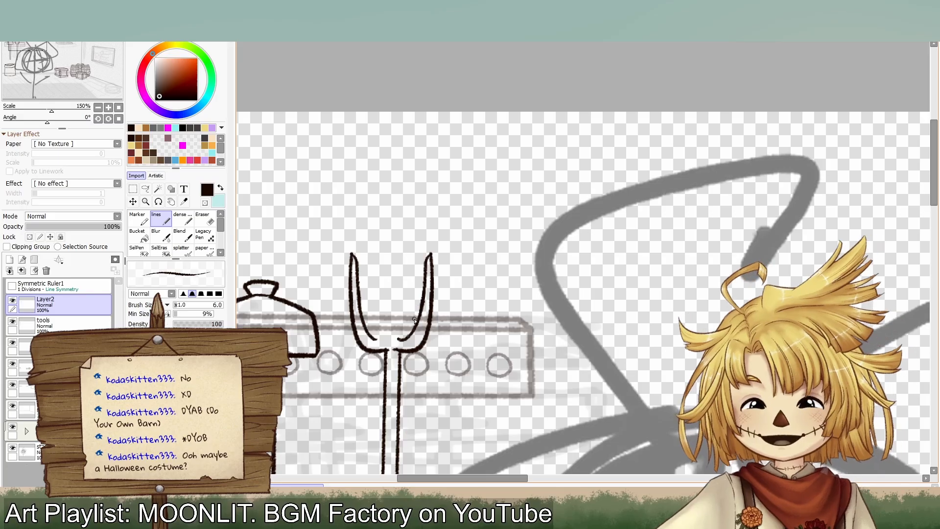
key("ctrl+z")
left_click_drag(398, 339, 422, 281)
key("ctrl+z")
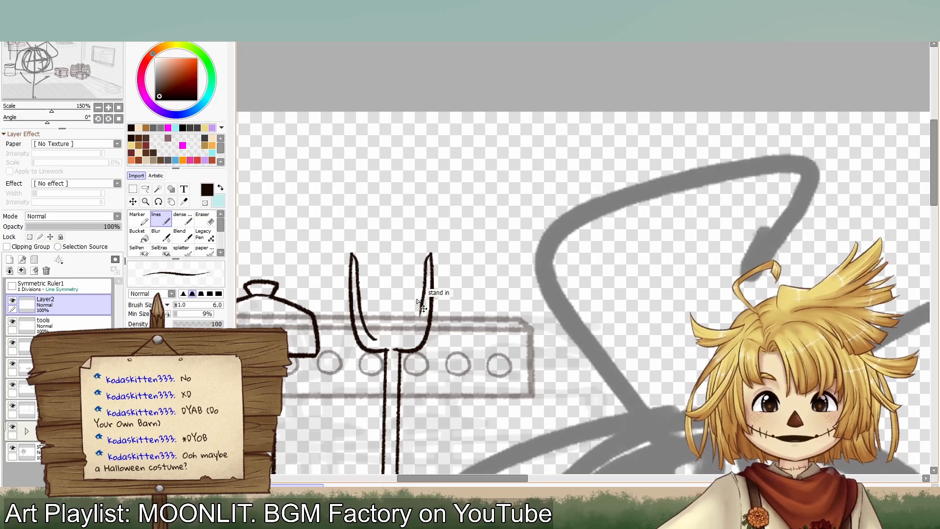
left_click(137, 250)
left_click_drag(351, 247, 362, 329)
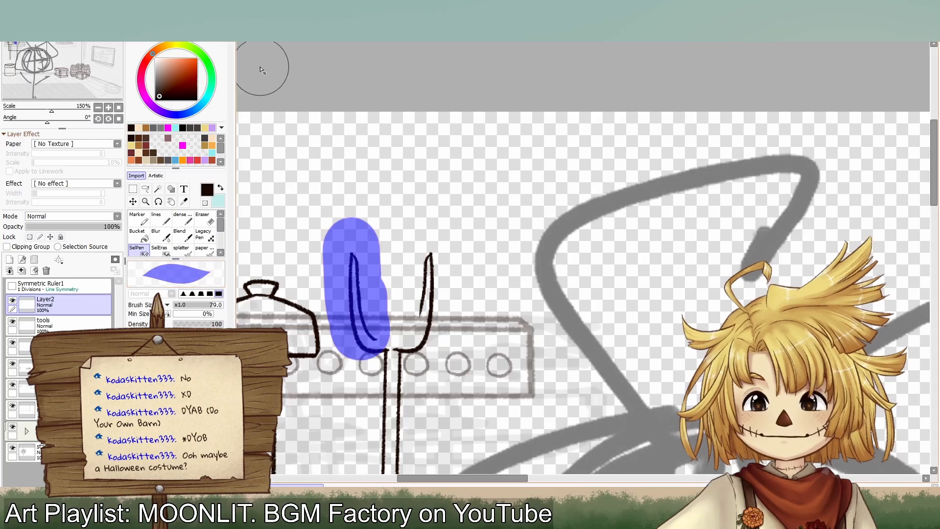
key("ctrl+d")
Step: Erase the tool head's right prong
left_click(209, 218)
mouse_move(416, 245)
left_mouse_down()
mouse_move(433, 268)
mouse_move(416, 350)
left_mouse_up()
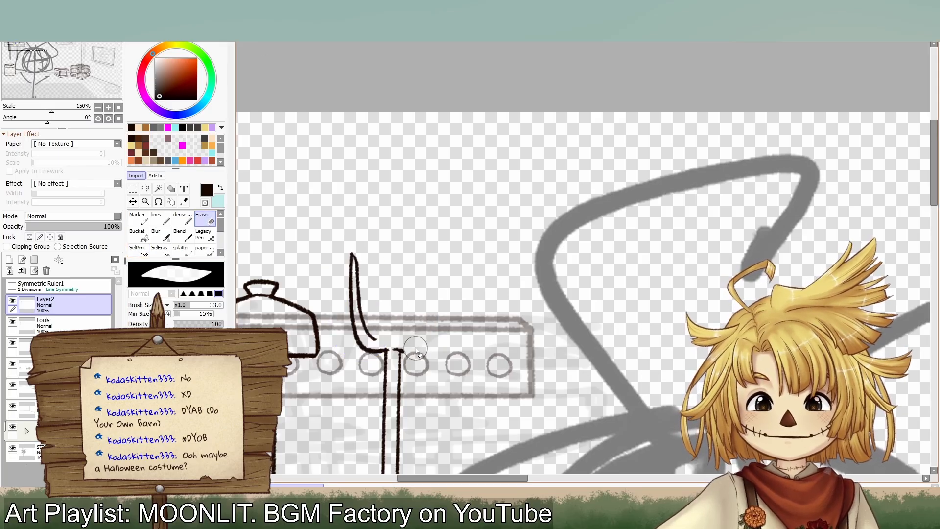
left_click(143, 255)
left_click_drag(361, 238, 357, 351)
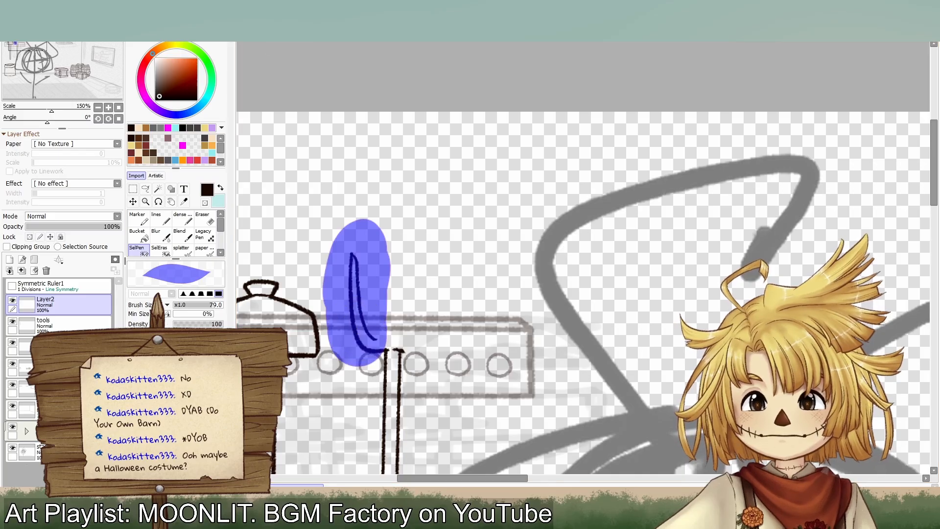
key("ctrl+d")
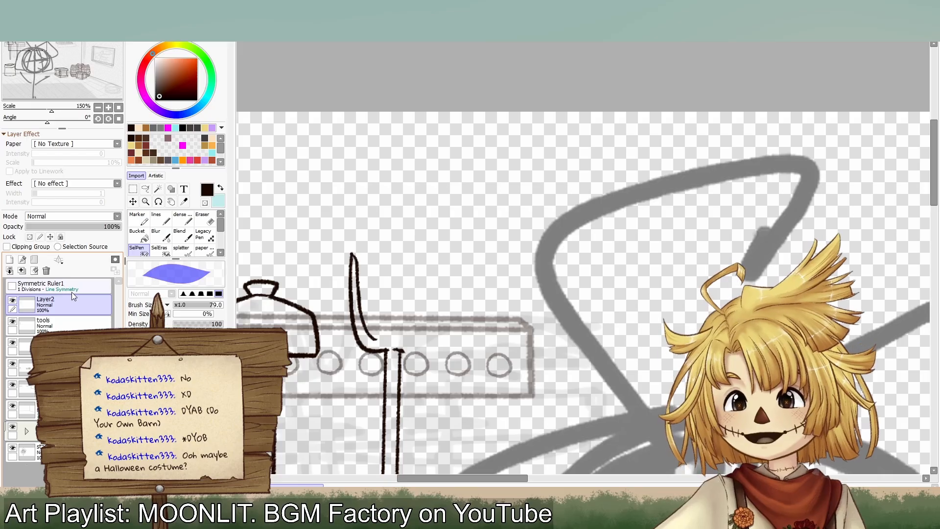
Step: Turn on Symmetric Ruler1 and erase the remaining left prong from Layer2, keeping only the handle
left_click(81, 285)
left_click(57, 305)
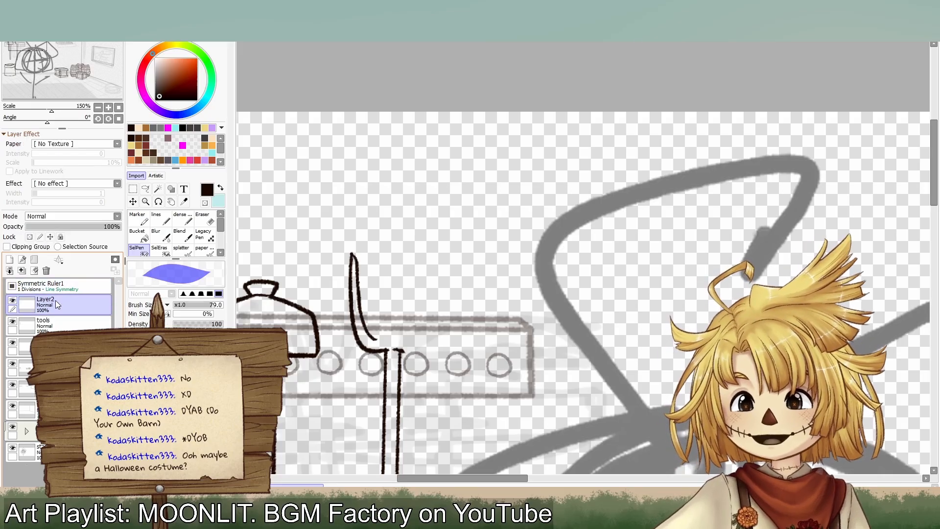
left_click(202, 227)
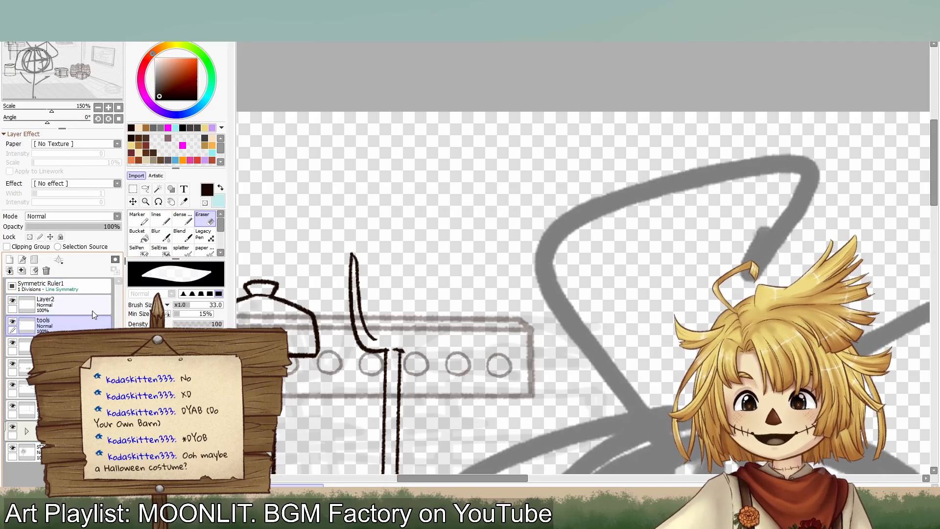
mouse_move(365, 280)
left_mouse_down()
mouse_move(355, 235)
mouse_move(358, 345)
mouse_move(362, 336)
mouse_move(407, 338)
left_mouse_up()
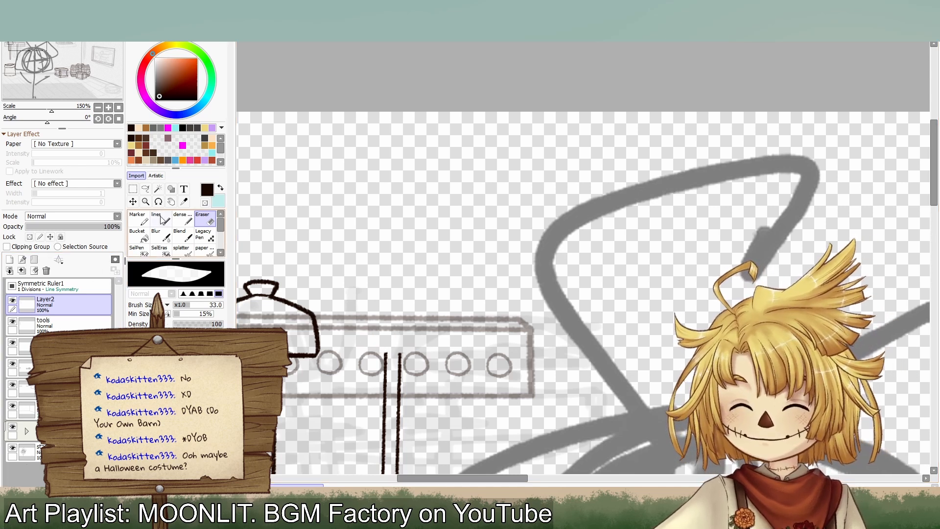
Step: Move the vertical symmetry axis from the wall at the far side of the room back toward the large pumpkin sketch
left_click(134, 202)
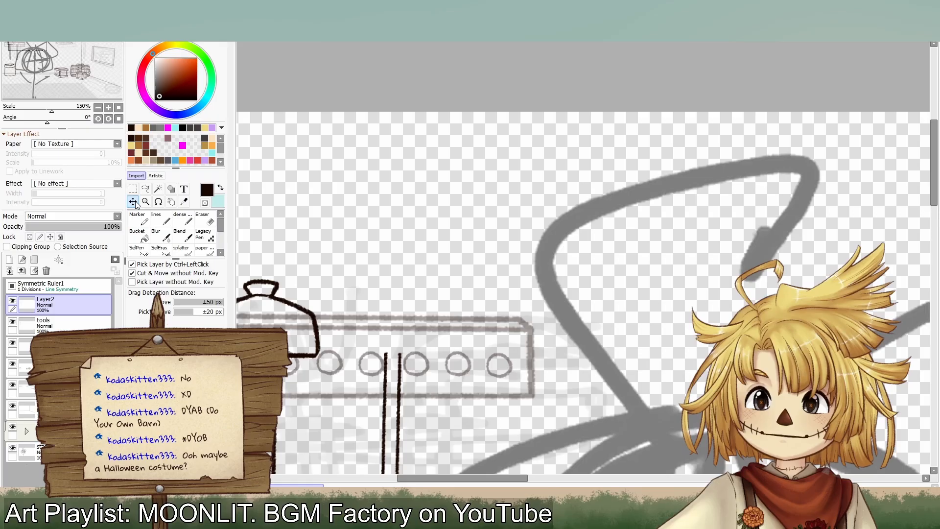
left_click(98, 108)
left_click(98, 108)
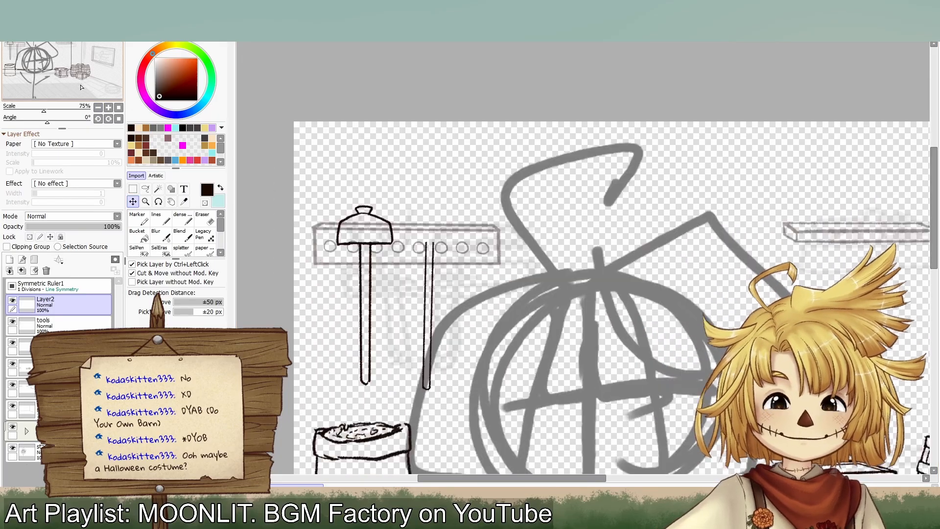
left_click(82, 88)
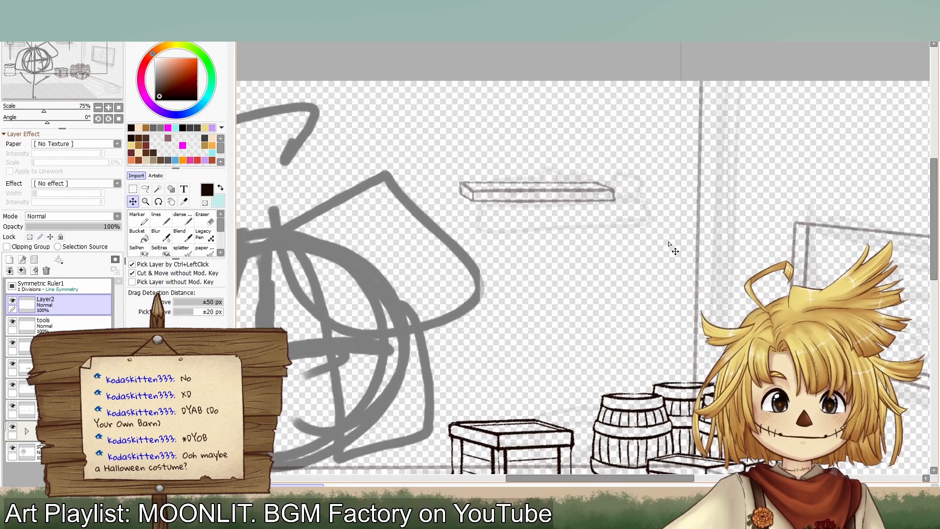
left_click_drag(680, 248, 301, 248)
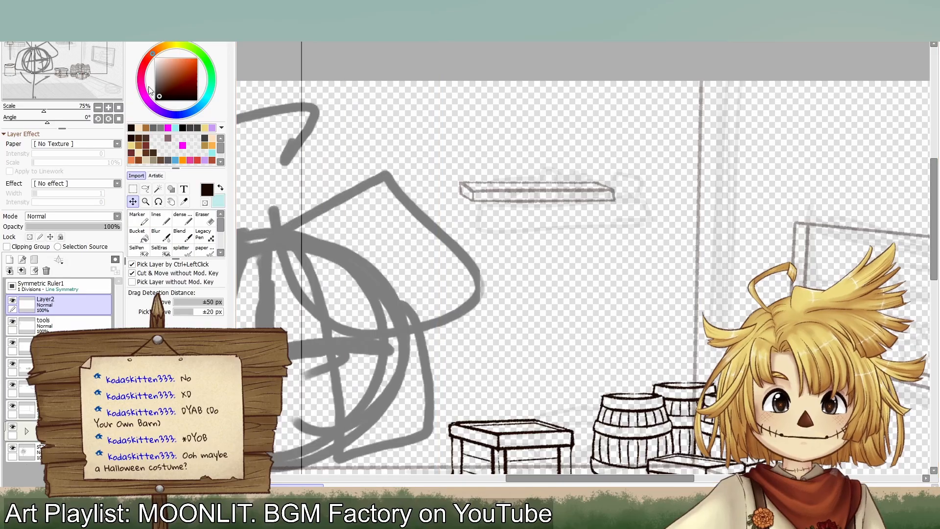
Step: Select Symmetric Ruler1 and move its vertical axis onto the sketched peg rack, just beside the shovel
left_click_drag(81, 71, 39, 73)
left_click(578, 206, "ctrl")
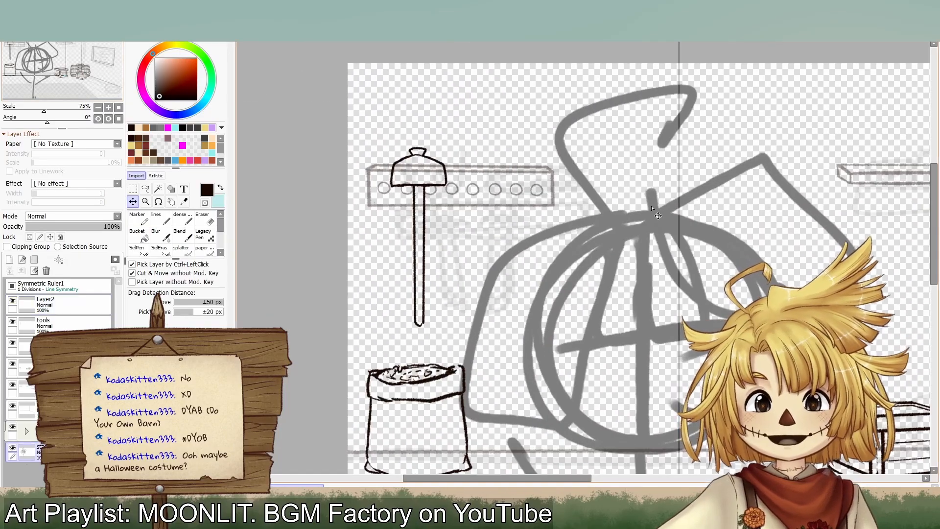
mouse_move(578, 206)
left_mouse_down()
mouse_move(650, 179)
mouse_move(542, 158)
mouse_move(588, 154)
left_mouse_up()
left_click(75, 286)
left_click(676, 164, "ctrl")
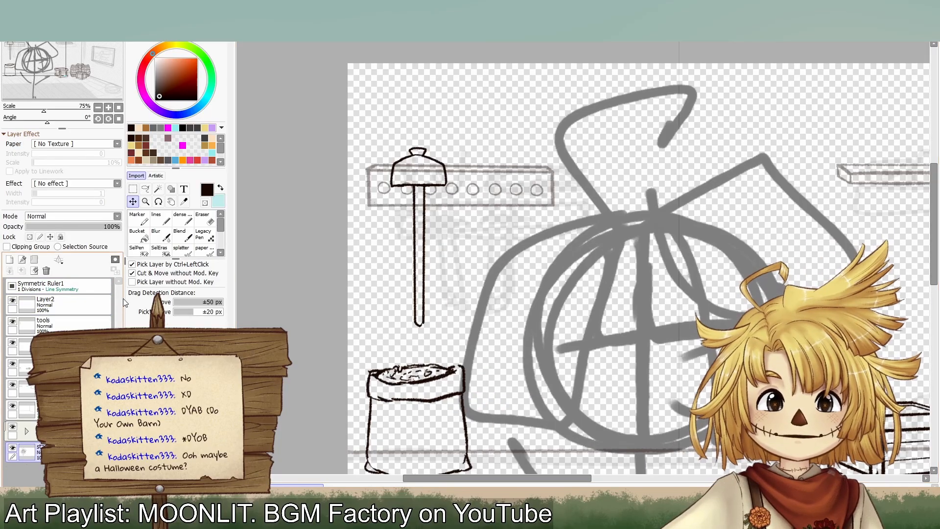
left_click(98, 287)
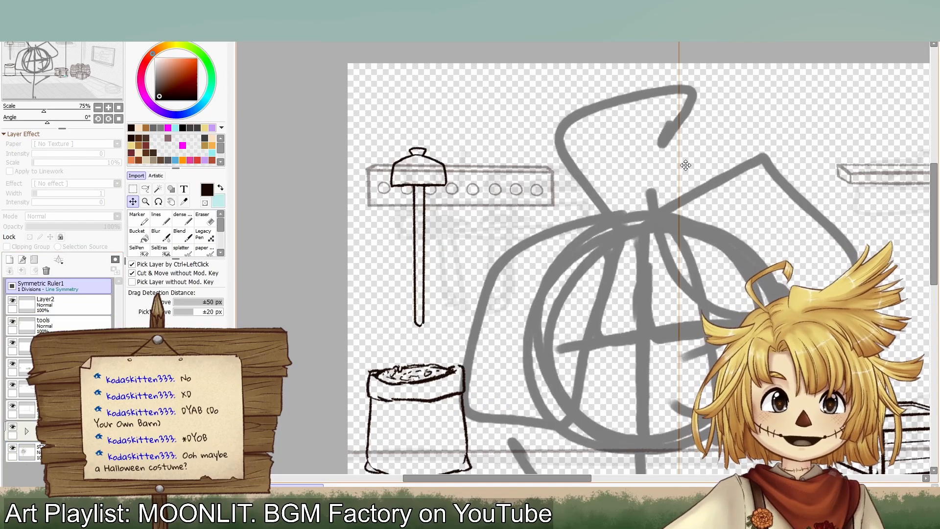
left_click_drag(680, 168, 484, 167)
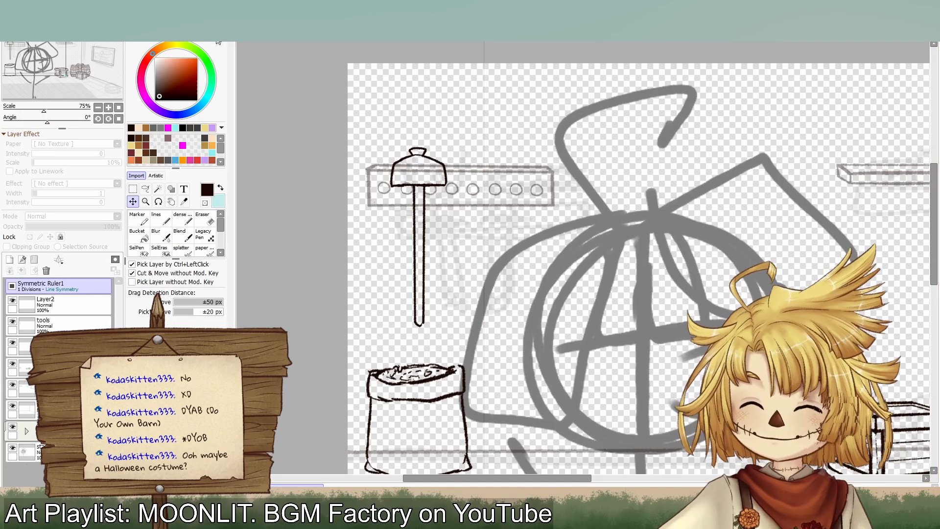
Step: Draw the pitchfork head's mirrored U-shaped outer outline on Layer2 with the lines brush, redoing the stroke until both sides meet at the axis
left_click(101, 79)
left_click(109, 108)
left_click(108, 108)
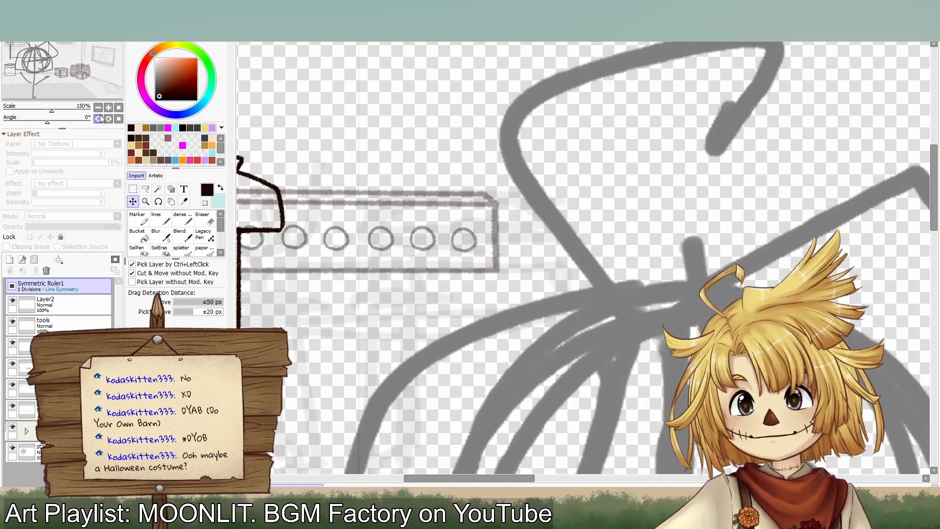
left_click(81, 306)
left_click(157, 219)
left_click(100, 90)
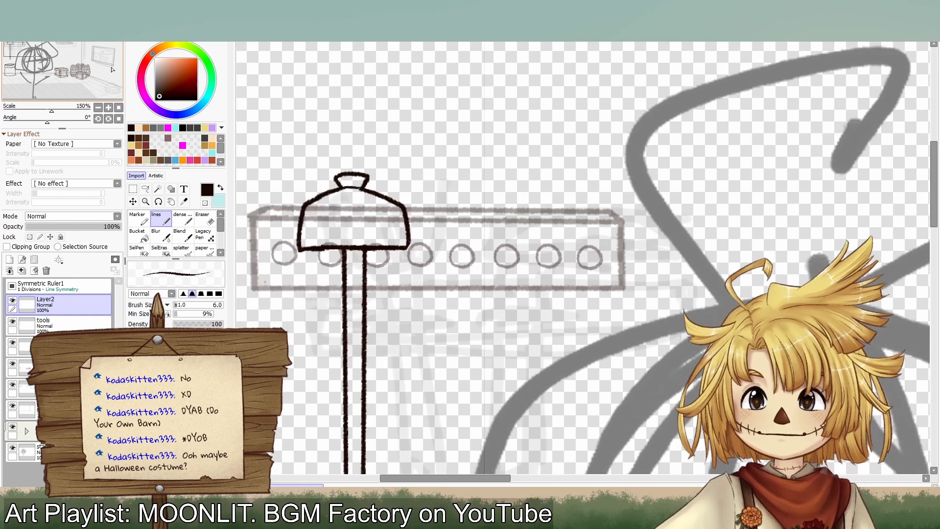
left_click_drag(446, 153, 474, 228)
key("ctrl+z")
left_click_drag(446, 152, 480, 230)
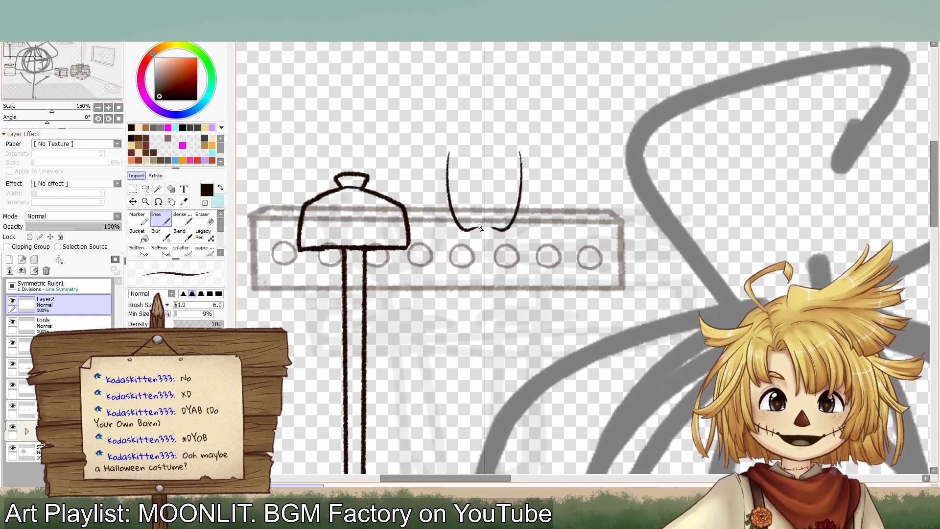
key("ctrl+z")
mouse_move(444, 156)
left_mouse_down()
mouse_move(441, 213)
mouse_move(483, 221)
mouse_move(440, 191)
mouse_move(483, 222)
mouse_move(440, 210)
mouse_move(486, 230)
left_mouse_up()
key("ctrl+z")
key("ctrl+z")
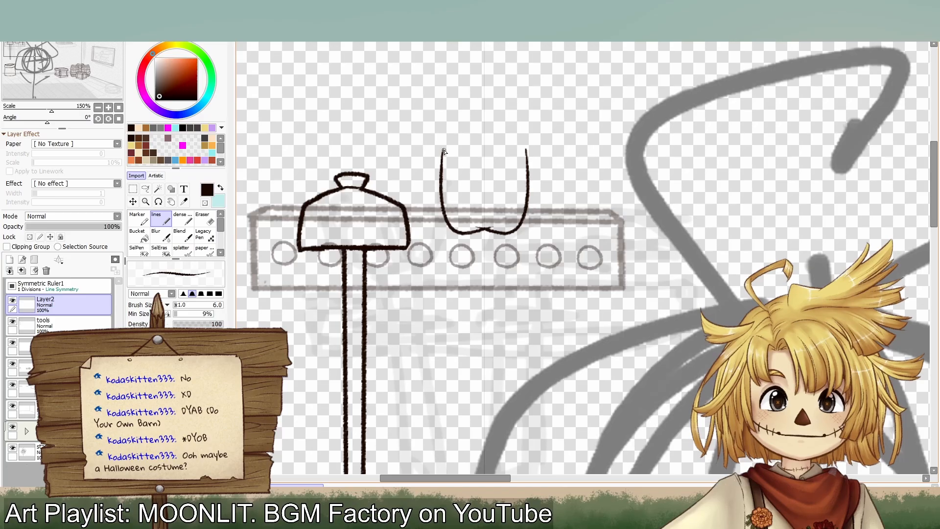
Step: Draw the tips and inner edges of the pitchfork's two outer prongs inside the U-shaped outline
mouse_move(444, 152)
left_mouse_down()
mouse_move(452, 213)
mouse_move(468, 223)
left_mouse_up()
key("ctrl+z")
mouse_move(444, 150)
left_mouse_down()
mouse_move(452, 210)
mouse_move(478, 223)
mouse_move(458, 219)
mouse_move(479, 143)
left_mouse_up()
key("ctrl+z")
Step: Draw the pitchfork's narrow central prong along the symmetry axis, redoing the stroke until its sides meet in a point
mouse_move(463, 225)
left_mouse_down()
mouse_move(480, 194)
mouse_move(480, 149)
left_mouse_up()
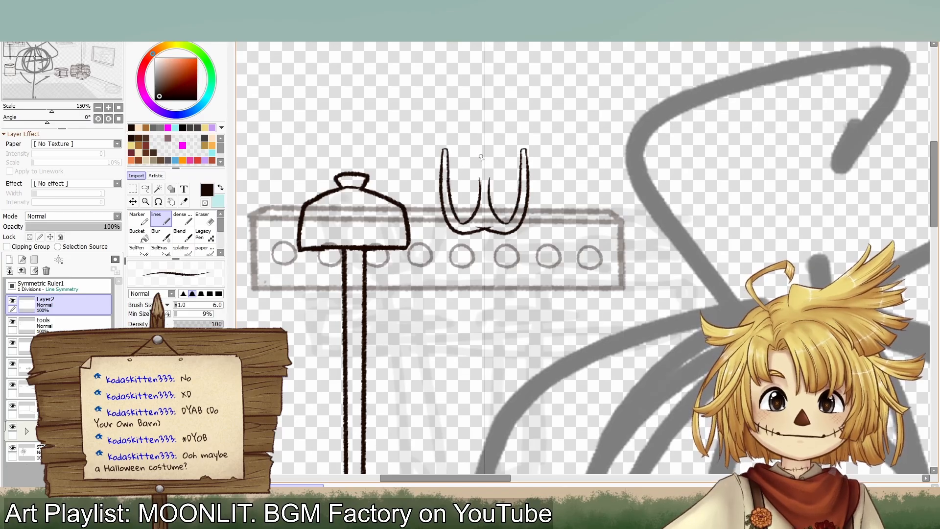
key("ctrl+z")
left_click_drag(479, 203, 478, 142)
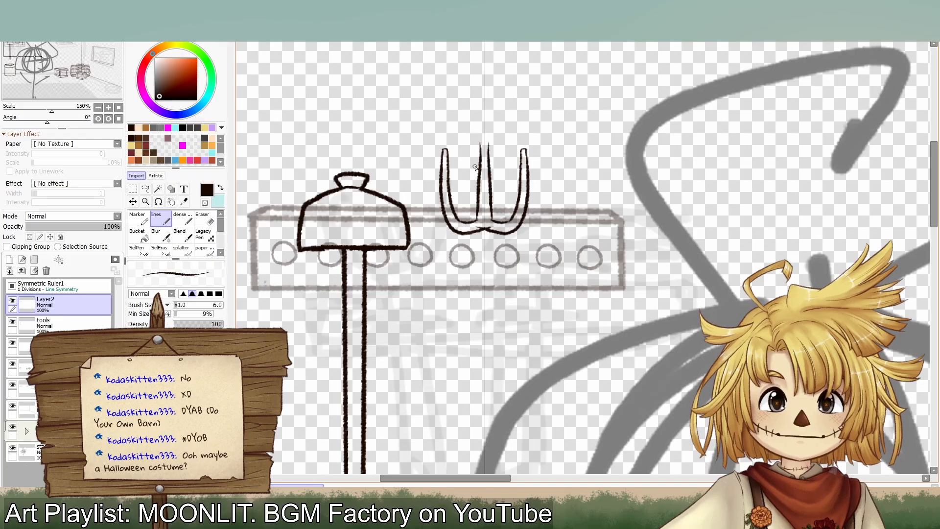
key("ctrl+z")
left_click_drag(480, 221, 479, 143)
key("ctrl+z")
left_click_drag(480, 221, 479, 142)
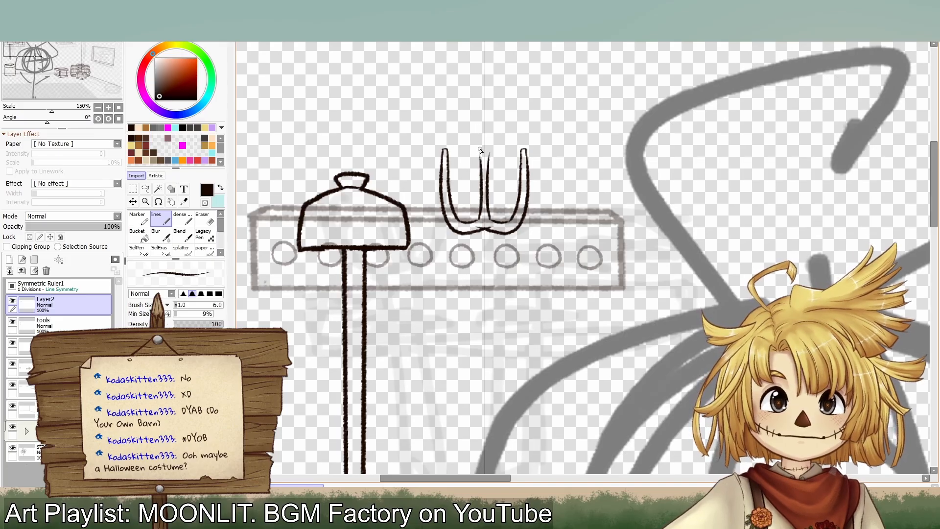
key("ctrl+z")
left_click_drag(480, 221, 479, 140)
key("ctrl+z")
left_click_drag(480, 226, 481, 141)
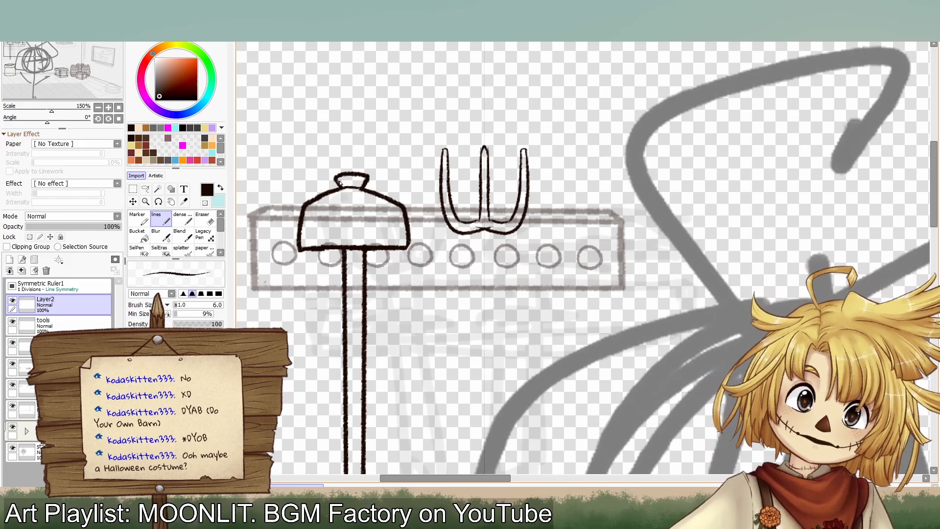
Step: Erase the blunt tips of the outer prongs with the transparent colour and redraw them as pointed tips
key("c")
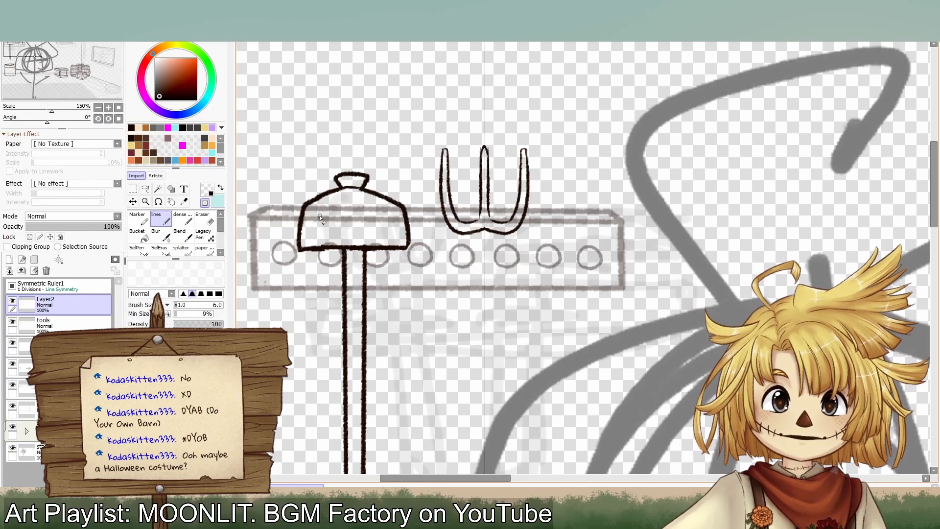
key("c")
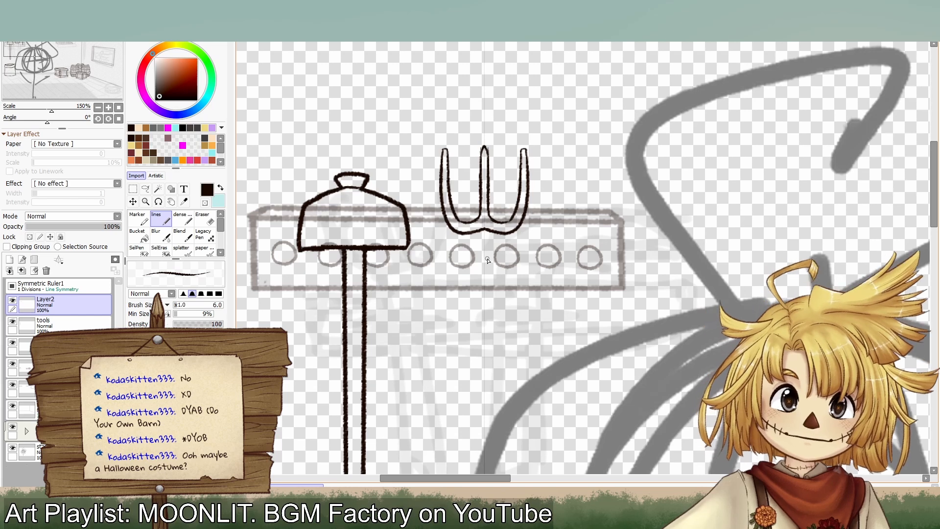
left_click(206, 203)
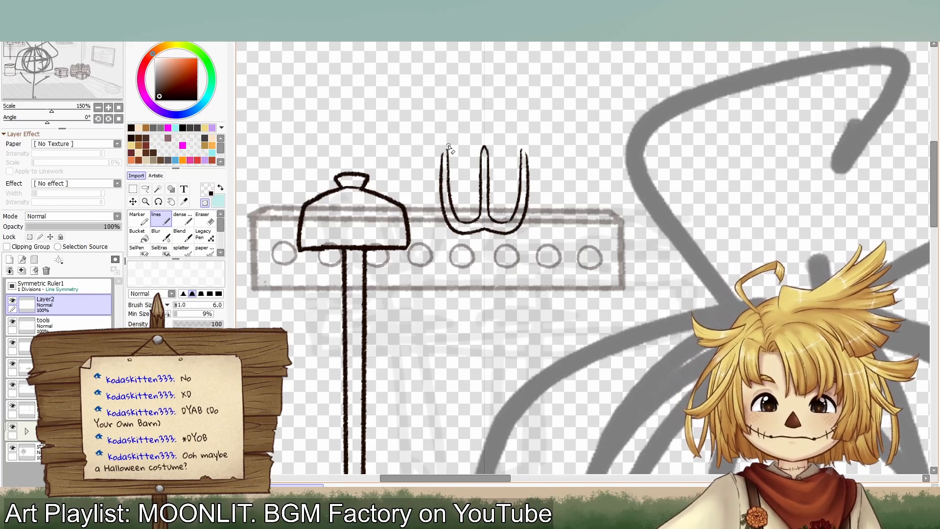
key("a")
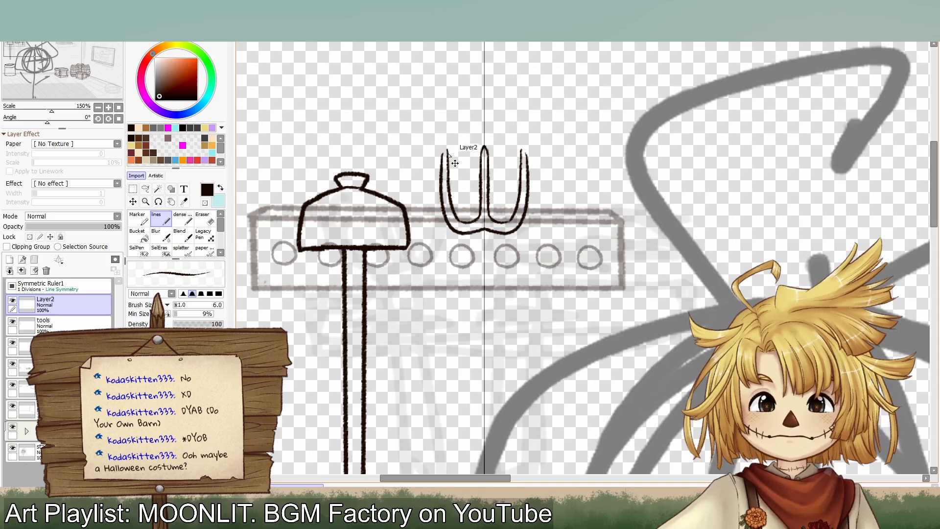
left_click_drag(440, 161, 443, 156)
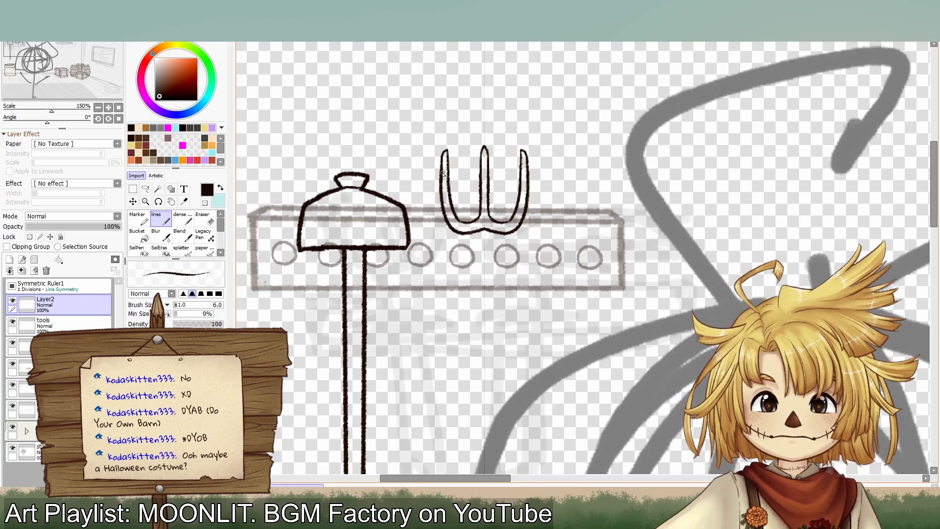
Step: Try to draw the pitchfork's straight handle down from the head with the size 6 brush, redoing the stroke
mouse_move(463, 227)
left_mouse_down()
mouse_move(383, 146)
mouse_move(387, 340)
left_mouse_up()
key("ctrl+z")
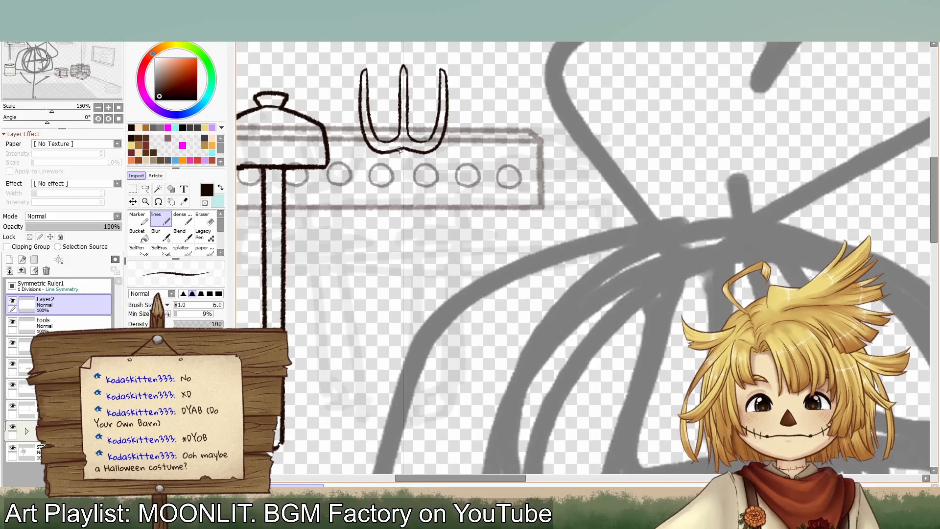
left_click_drag(400, 147, 392, 399)
key("ctrl+z")
left_click_drag(398, 159, 398, 392)
key("ctrl+z")
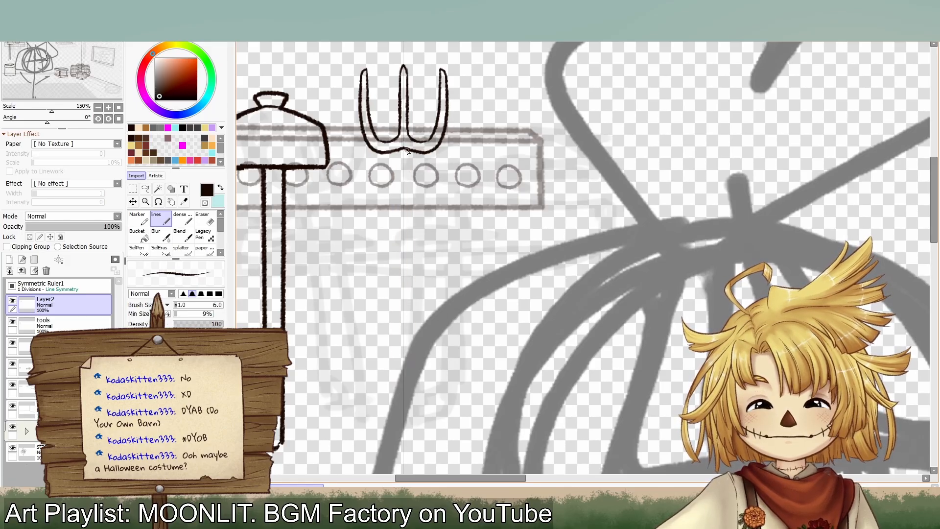
left_click_drag(397, 165, 399, 397)
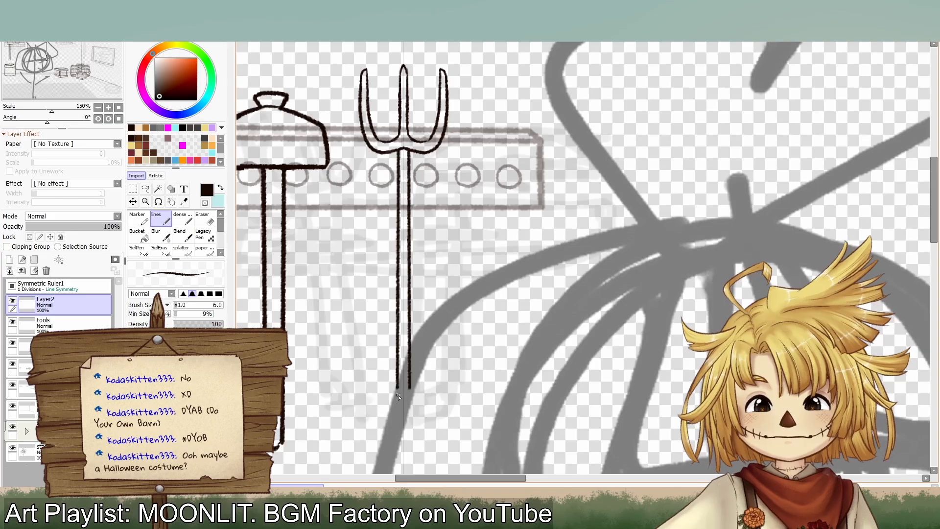
Step: Undo the handle stroke, reduce the brush size to 4, and redraw the mirrored handle from the pitchfork's head to a closed lower end
key("bracketleft")
key("bracketleft")
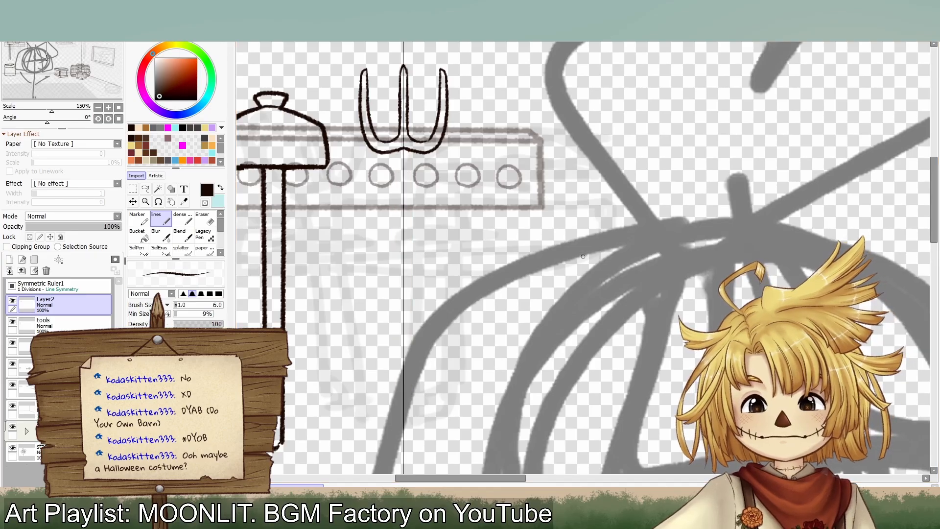
key("ctrl+z")
mouse_move(399, 152)
left_mouse_down()
mouse_move(389, 300)
mouse_move(402, 415)
left_mouse_up()
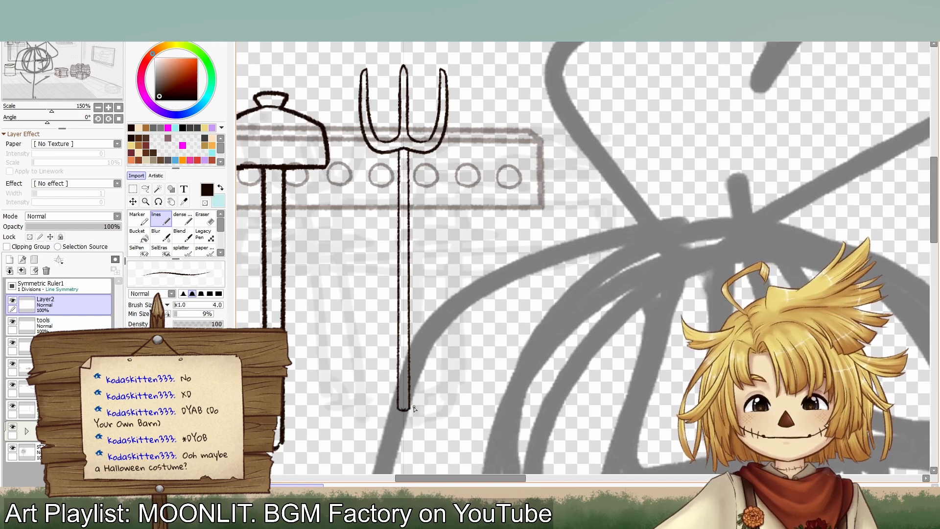
key("ctrl+z")
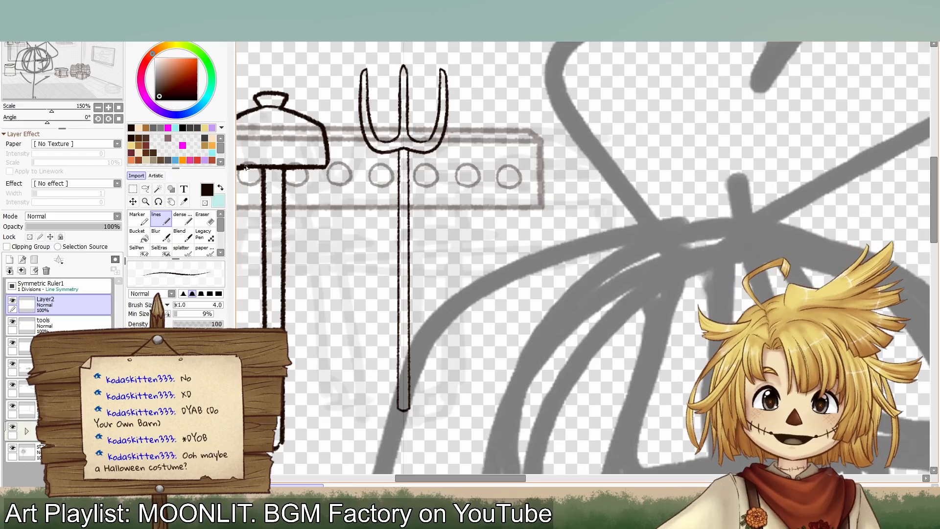
left_click(99, 110)
left_click(100, 109)
left_click(100, 110)
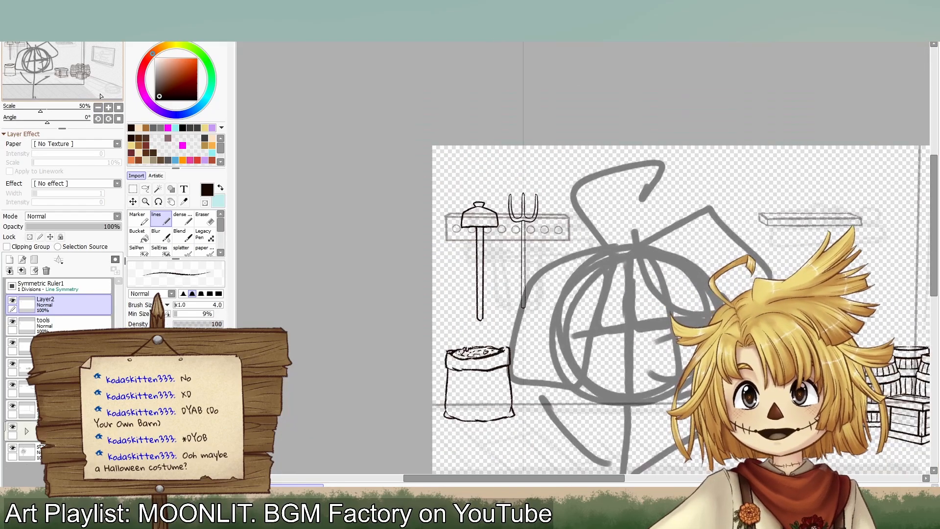
left_click_drag(102, 77, 107, 77)
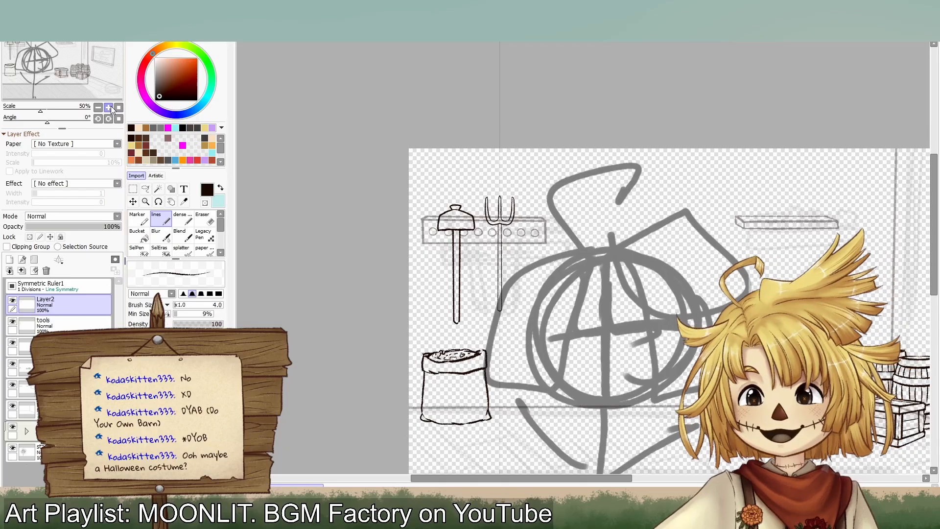
left_click(109, 108)
left_click(109, 107)
left_click(135, 189)
left_click_drag(247, 134, 447, 366)
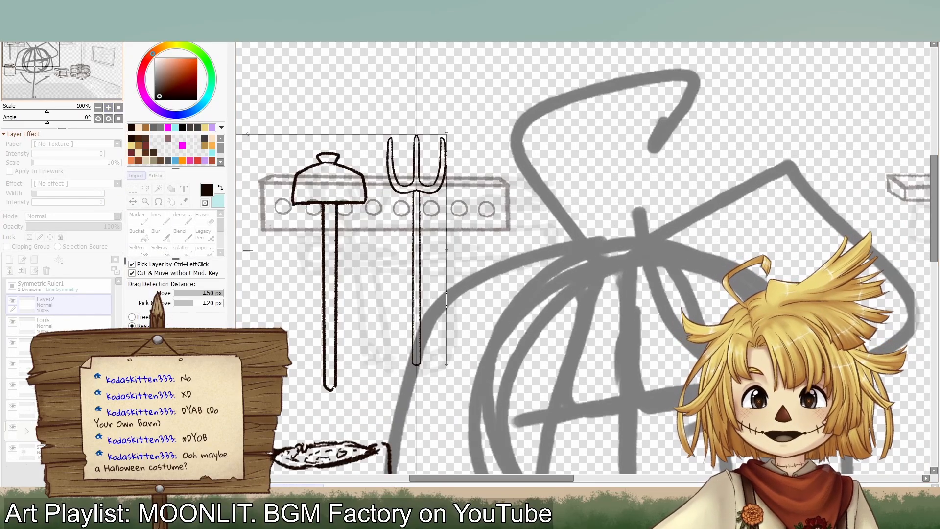
mouse_move(274, 294)
left_mouse_down()
mouse_move(393, 310)
mouse_move(340, 276)
left_mouse_up()
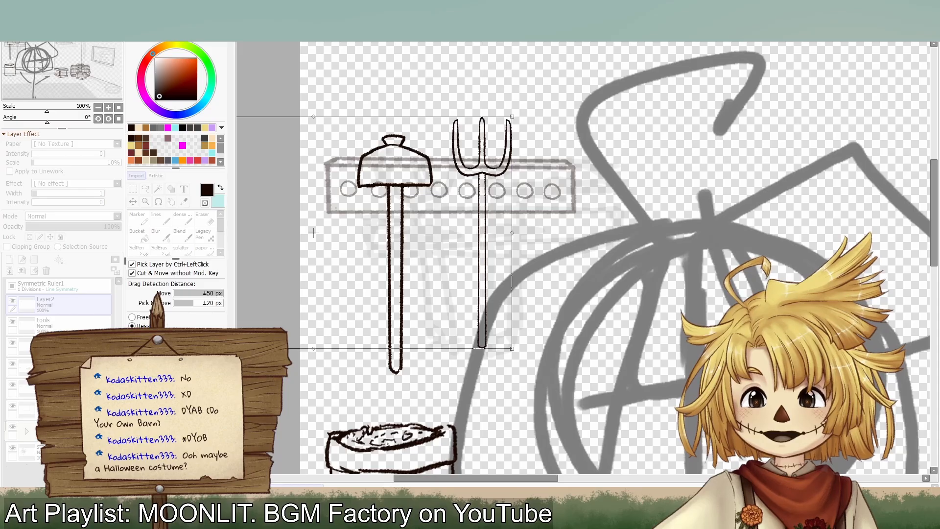
key("Return")
Step: Cut the pitchfork out of Layer2 with a freeform lasso selection and paste it onto a new layer
left_click(12, 301)
left_click(12, 301)
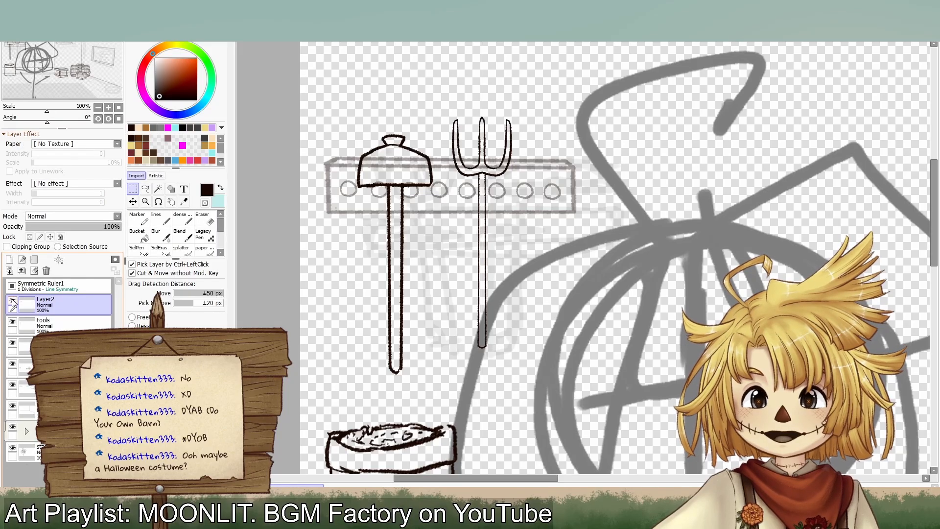
left_click(13, 301)
left_click(12, 301)
left_click(145, 188)
mouse_move(390, 157)
left_mouse_down()
mouse_move(462, 69)
mouse_move(365, 171)
mouse_move(388, 157)
left_mouse_up()
key("Delete")
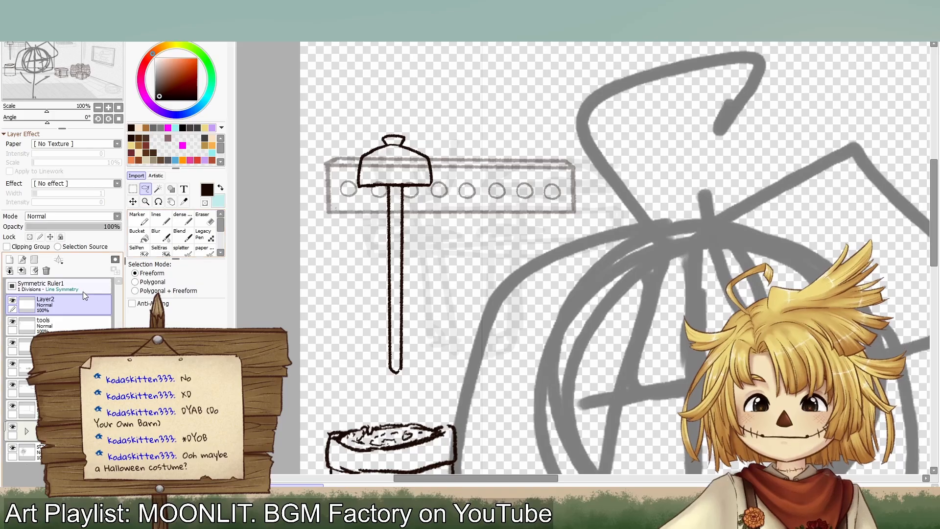
key("ctrl+v")
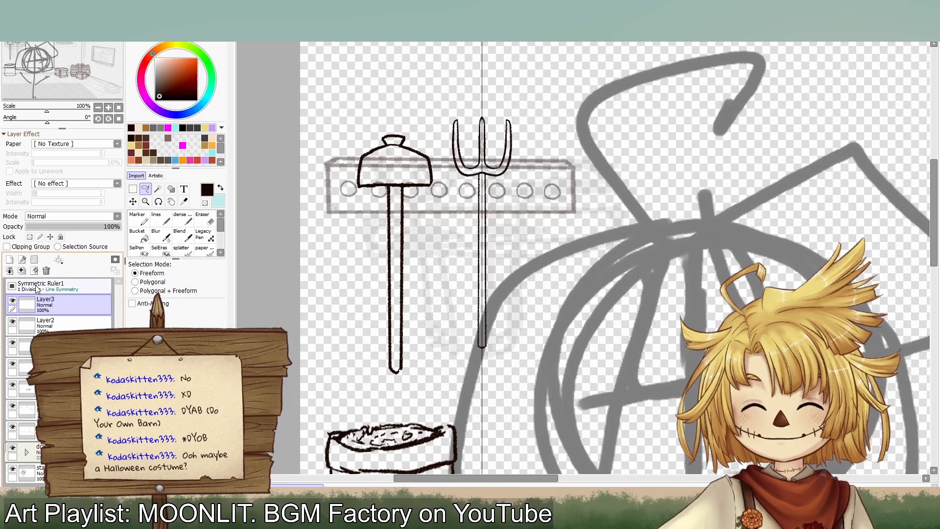
left_click(133, 203)
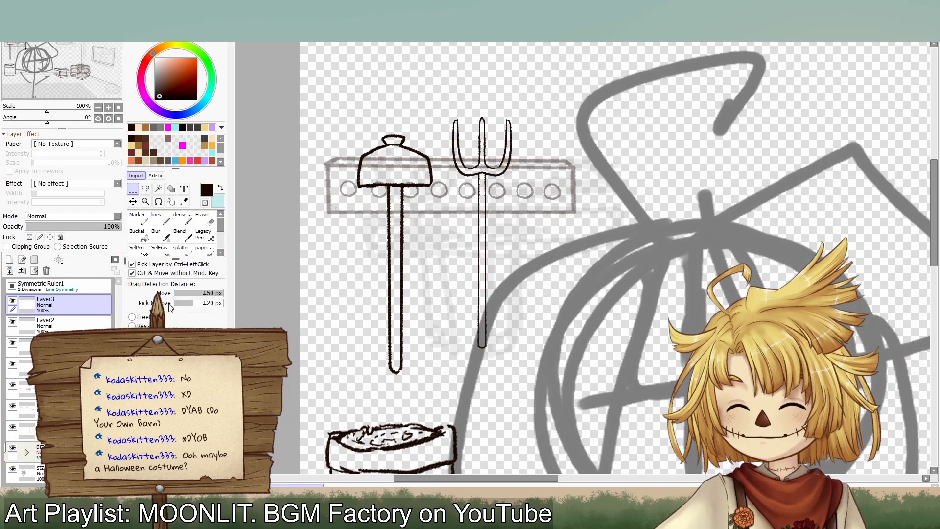
key("ctrl+t")
left_click_drag(477, 112, 476, 51)
left_click_drag(492, 138, 492, 195)
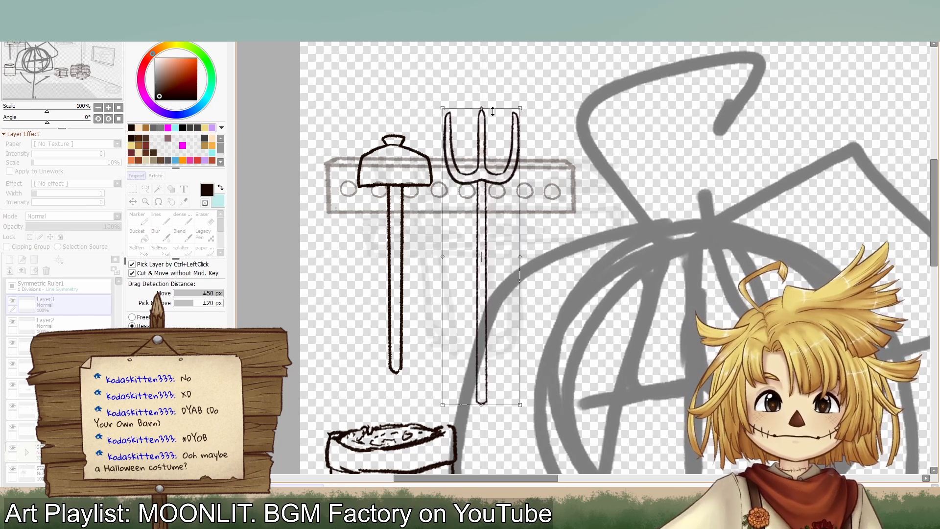
left_click_drag(482, 109, 472, 89)
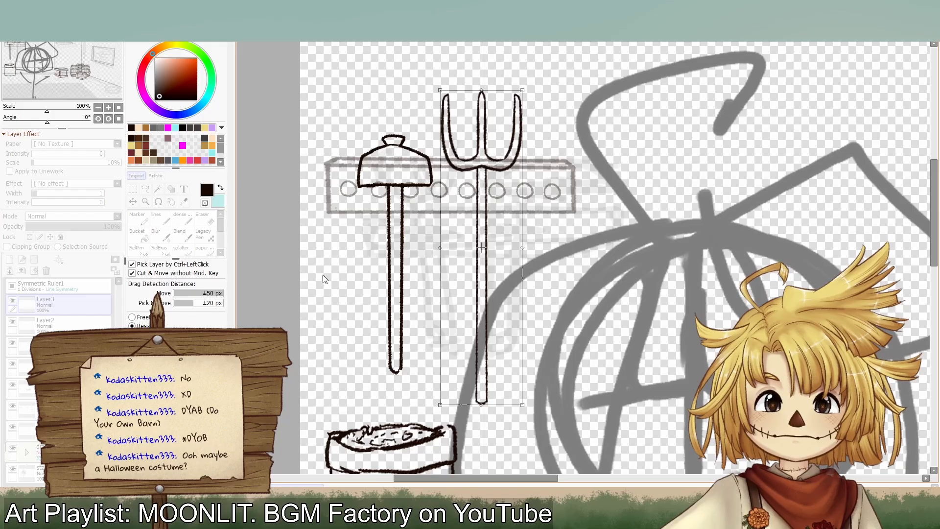
key("Escape")
Step: Transform the pitchfork on Layer3 by lengthening it downward, enlarging it slightly, and placing its head over the tool rack beside the first tool
key("ctrl+t")
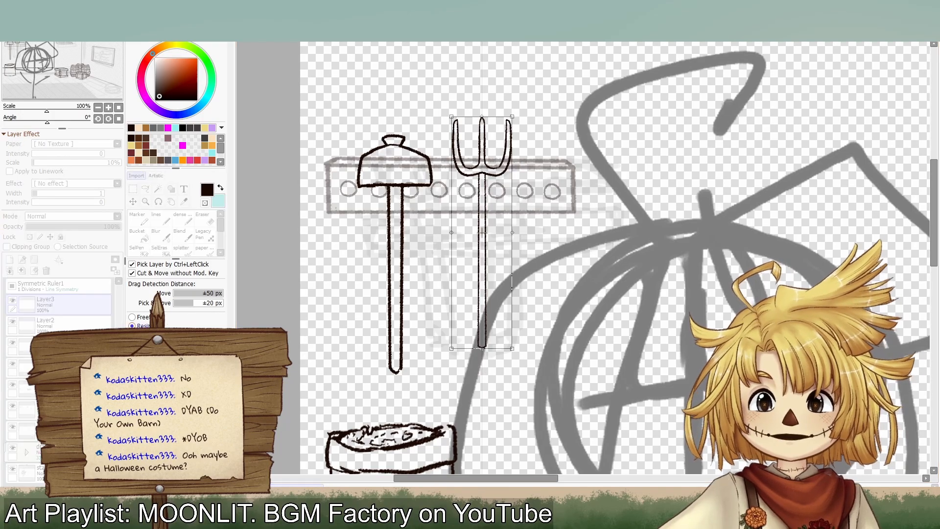
left_click_drag(482, 349, 478, 417)
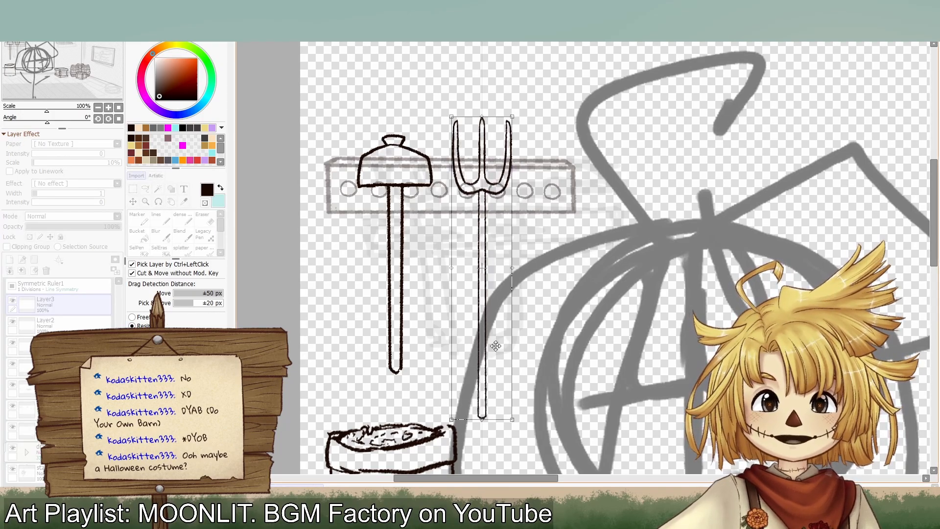
mouse_move(494, 301)
left_mouse_down()
mouse_move(494, 280)
mouse_move(492, 291)
left_mouse_up()
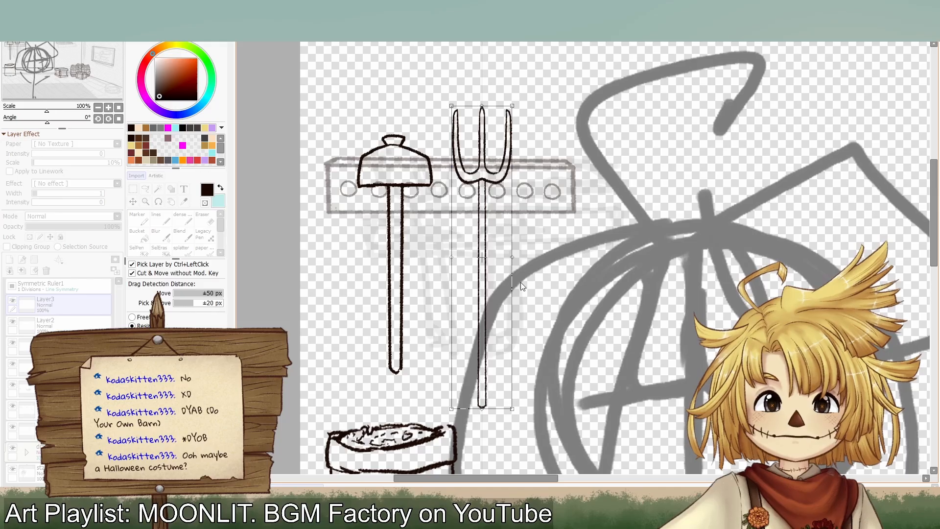
left_click_drag(512, 105, 529, 76)
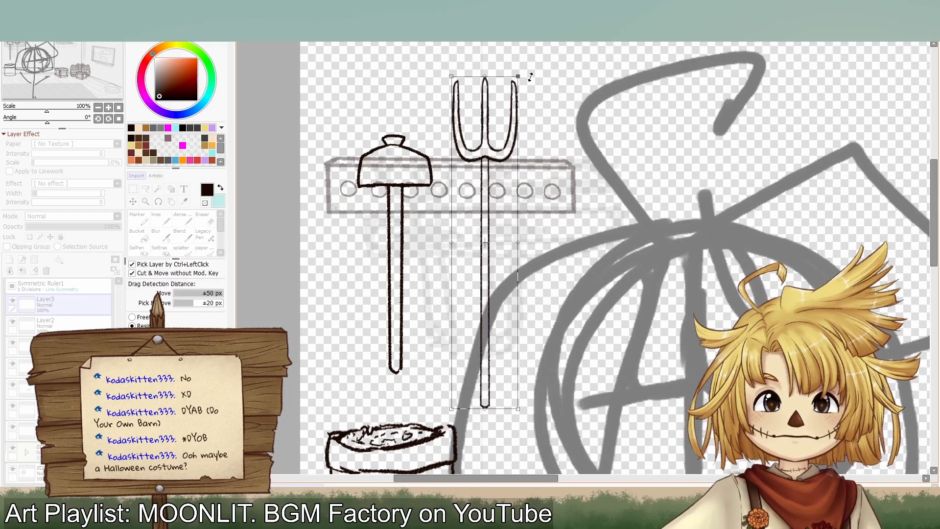
left_click_drag(486, 205, 487, 229)
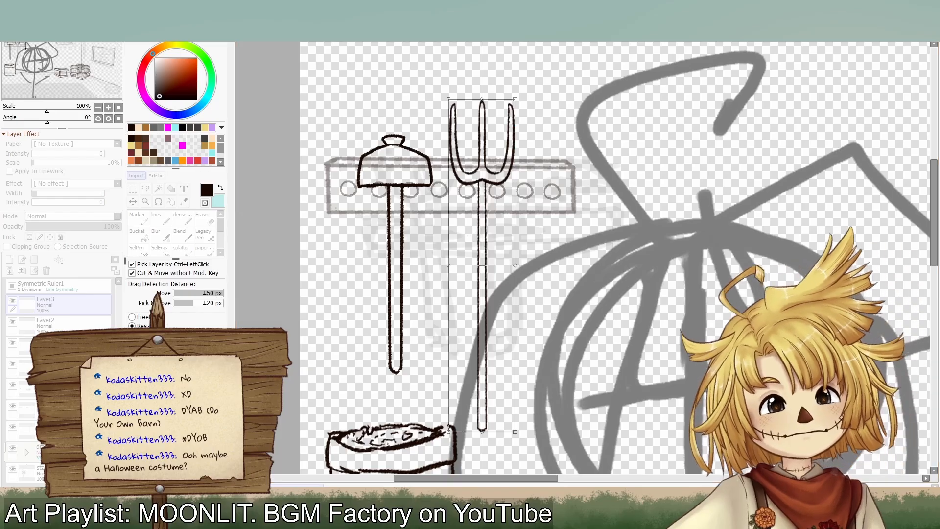
key("Return")
Step: Copy the pitchfork with a rectangular selection, paste it in place as a duplicate layer to darken its lines, and merge that into Layer3
left_click(100, 108)
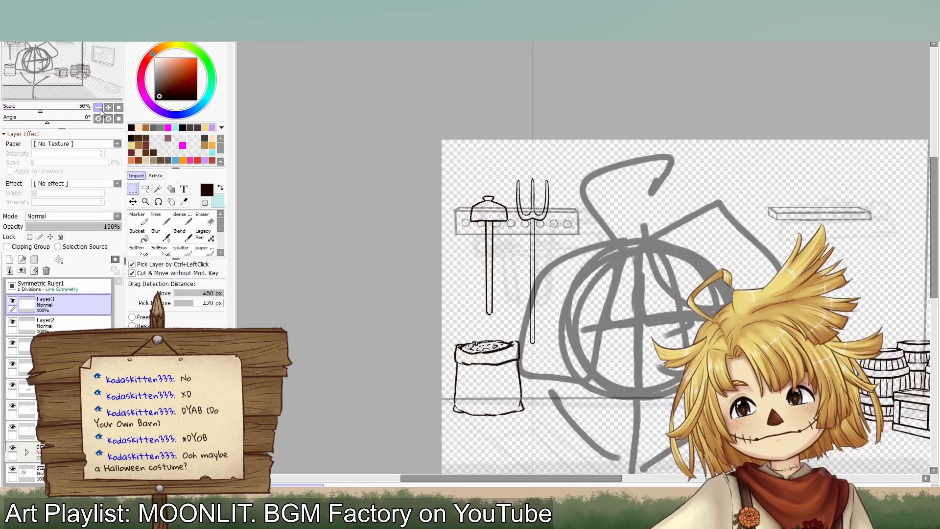
left_click(100, 107)
left_click(107, 98)
mouse_move(108, 98)
left_mouse_down()
mouse_move(99, 83)
mouse_move(106, 72)
left_mouse_up()
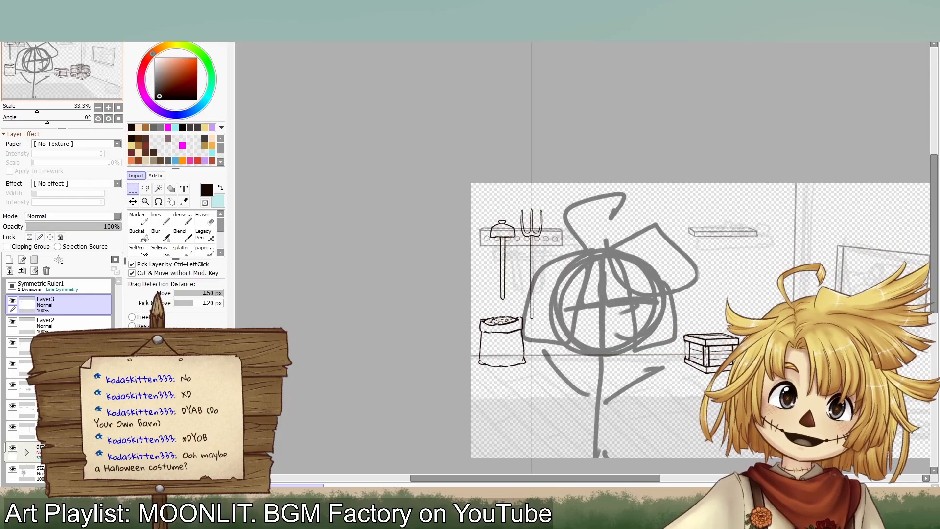
left_click(108, 108)
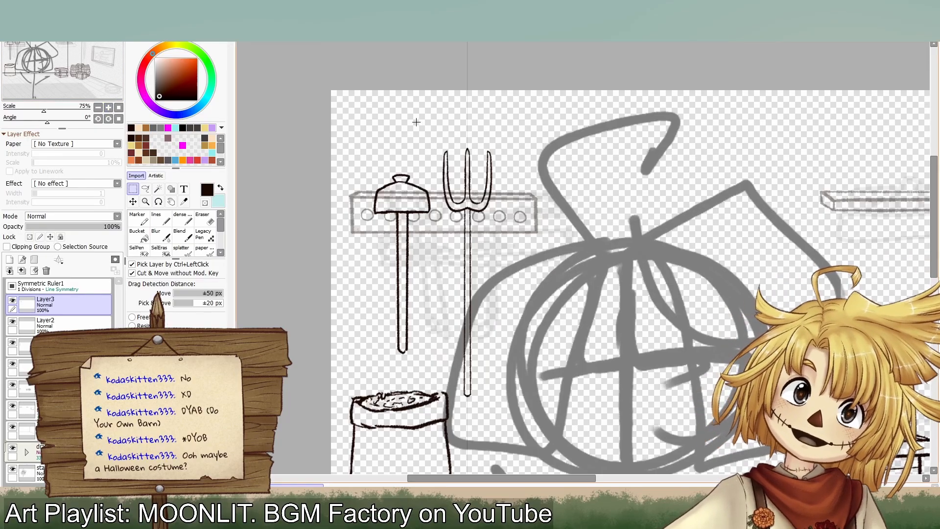
left_click_drag(416, 104, 525, 447)
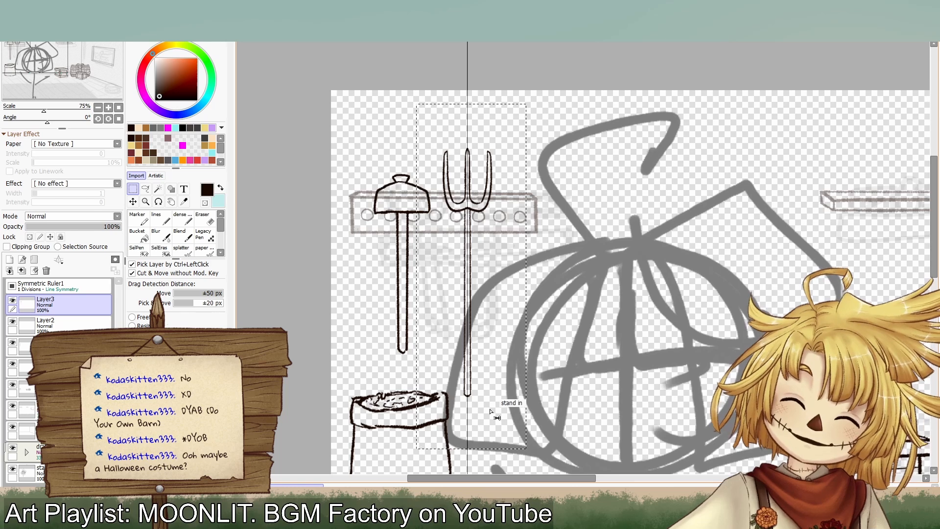
key("ctrl+c")
key("ctrl+v")
left_click(46, 271)
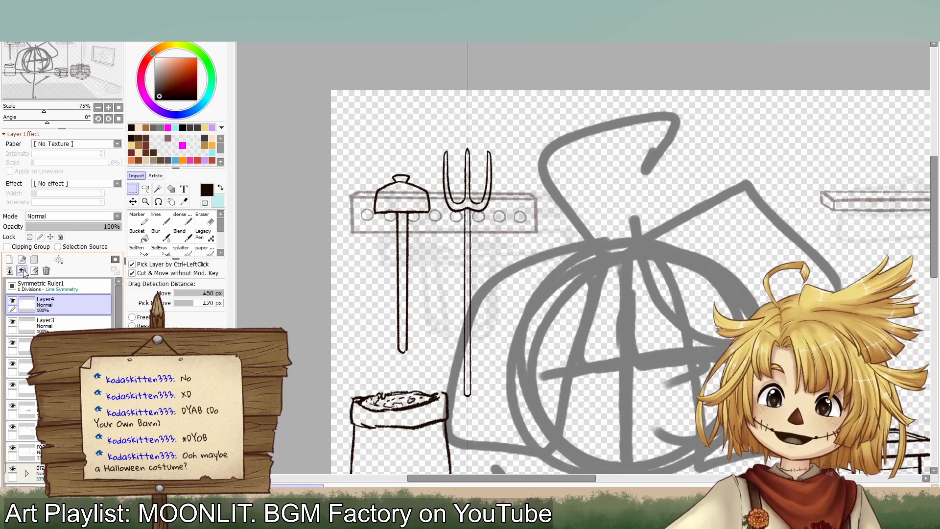
left_click(13, 300)
left_click(12, 301)
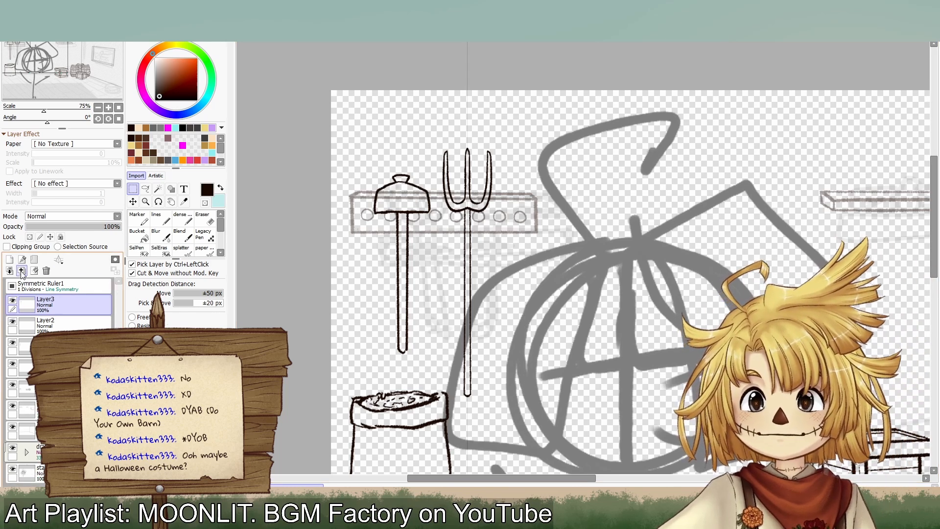
Step: Merge Layer3 down into Layer2 and then into the tools layer, toggling the layer's visibility to check the pitchfork lines
left_click(22, 270)
left_click(14, 302)
left_click(13, 301)
left_click(13, 300)
left_click(14, 301)
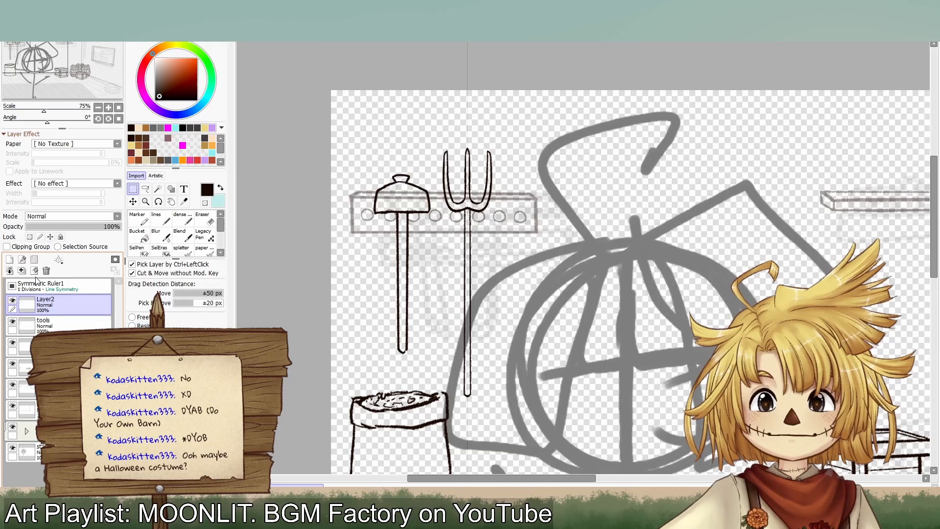
left_click(21, 271)
mouse_move(86, 74)
left_mouse_down()
mouse_move(103, 66)
mouse_move(105, 84)
left_mouse_up()
scroll(105, 85, "down", 3)
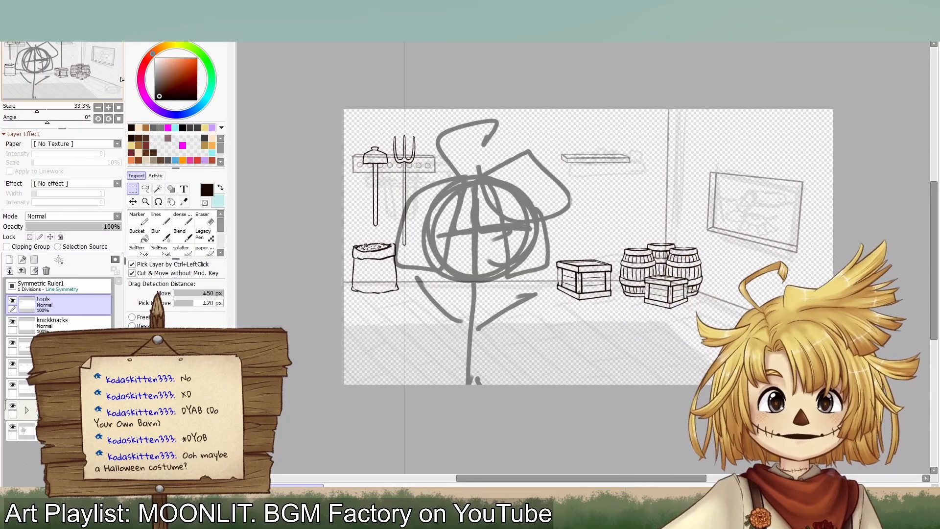